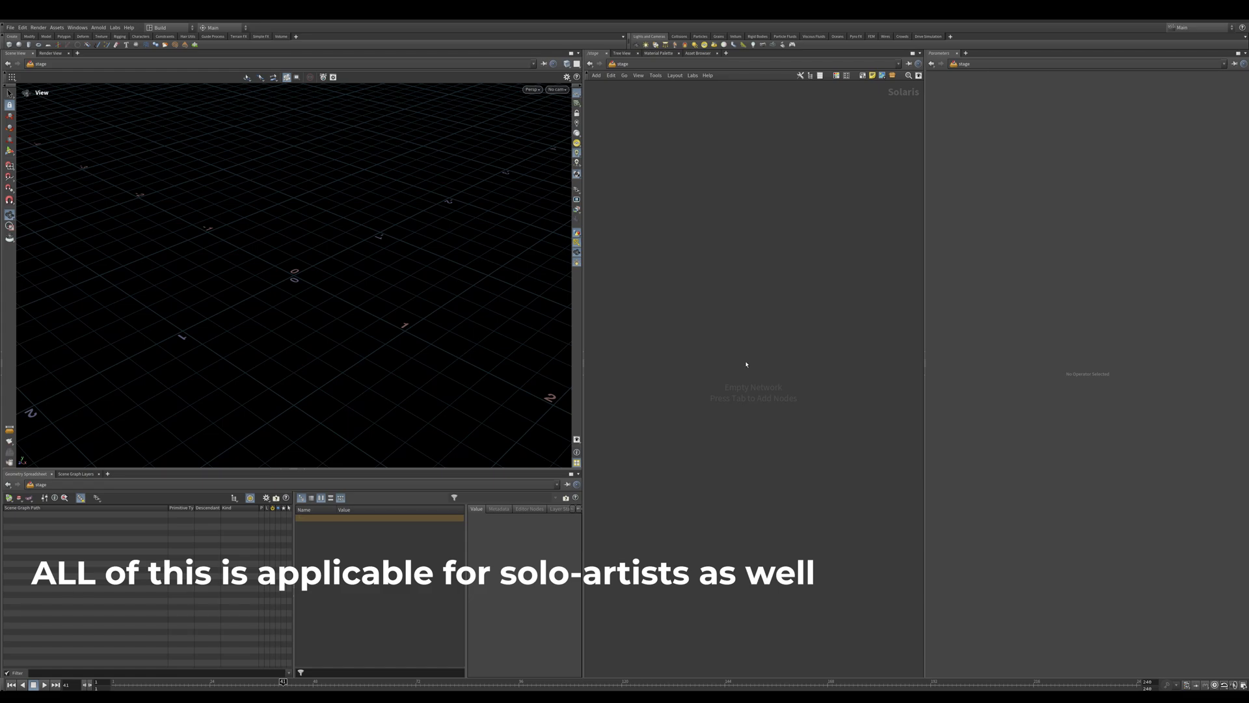
# - Add a SubLayer node to the stage and load the shot file sh0010.usda into it
pyautogui.press('Tab')
pyautogui.write('sub')
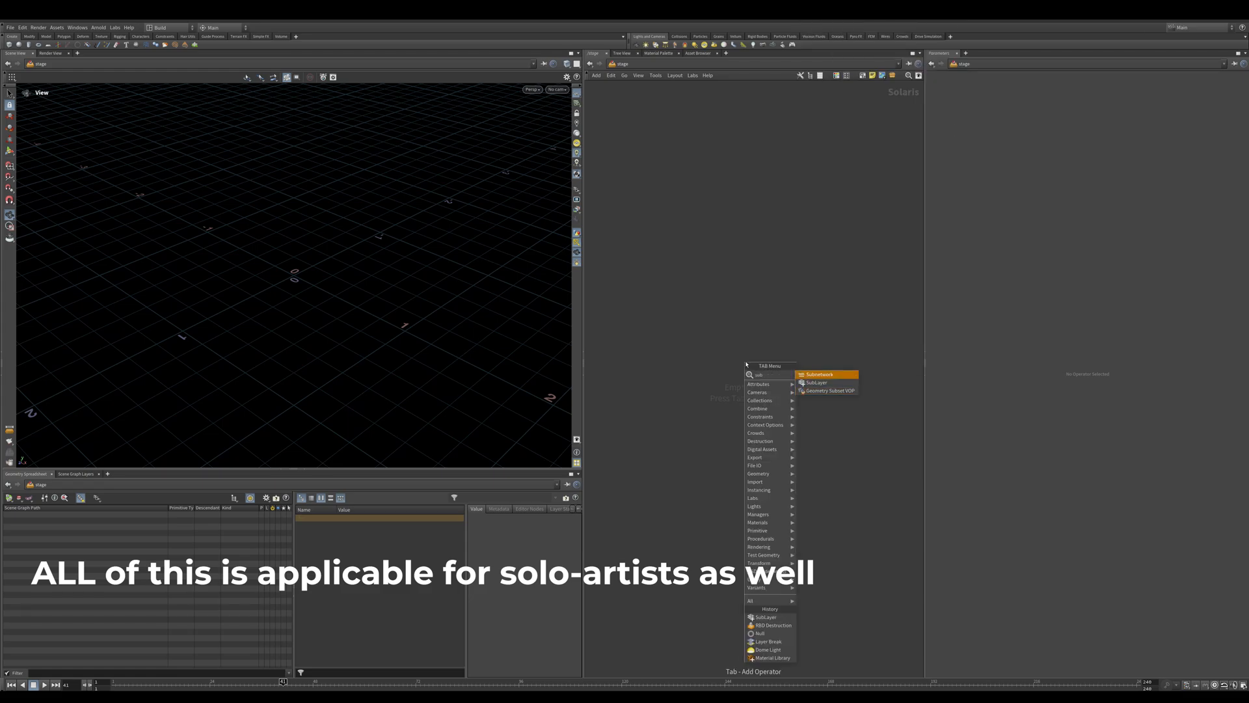
pyautogui.press('Down')
pyautogui.press('Return')
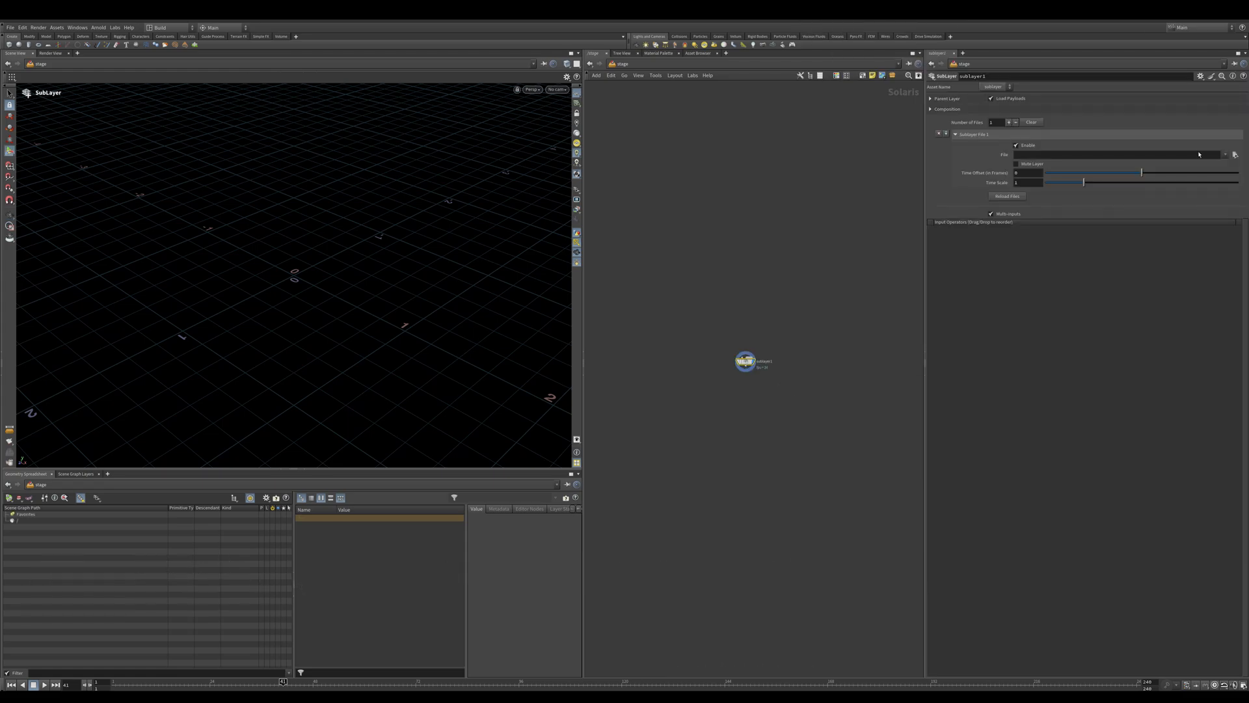
pyautogui.click(1235, 155)
pyautogui.click(785, 174)
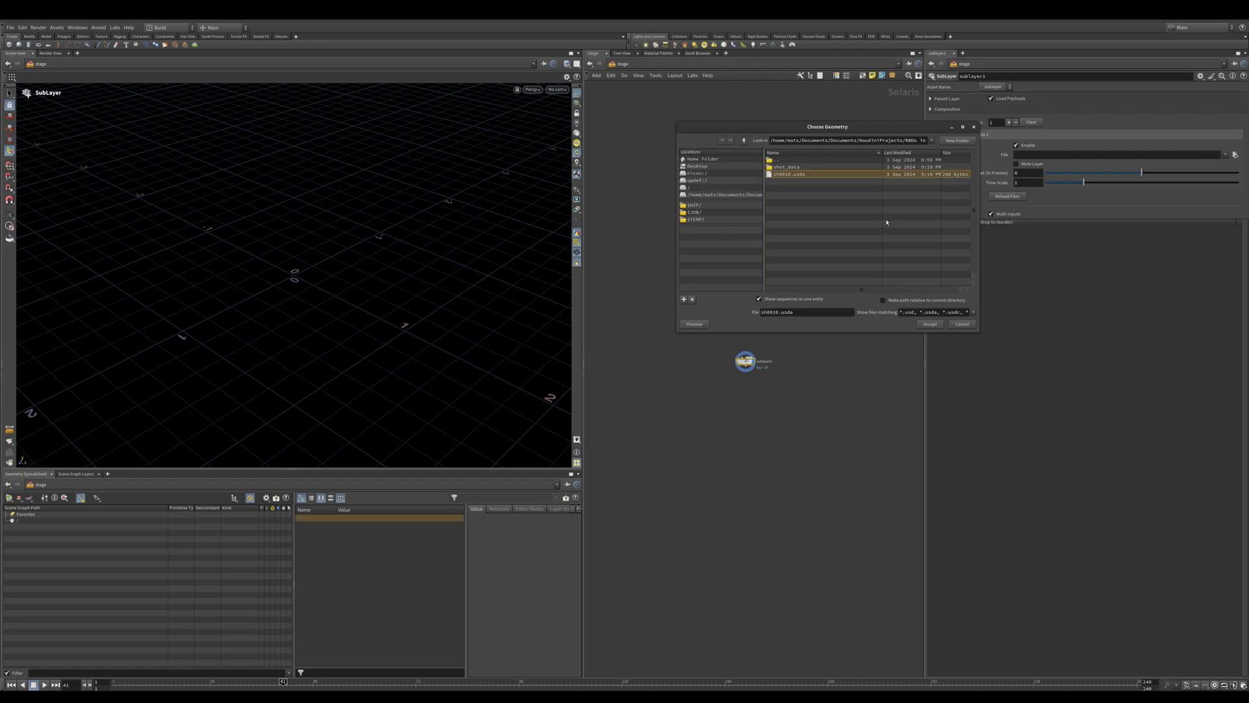
pyautogui.click(930, 324)
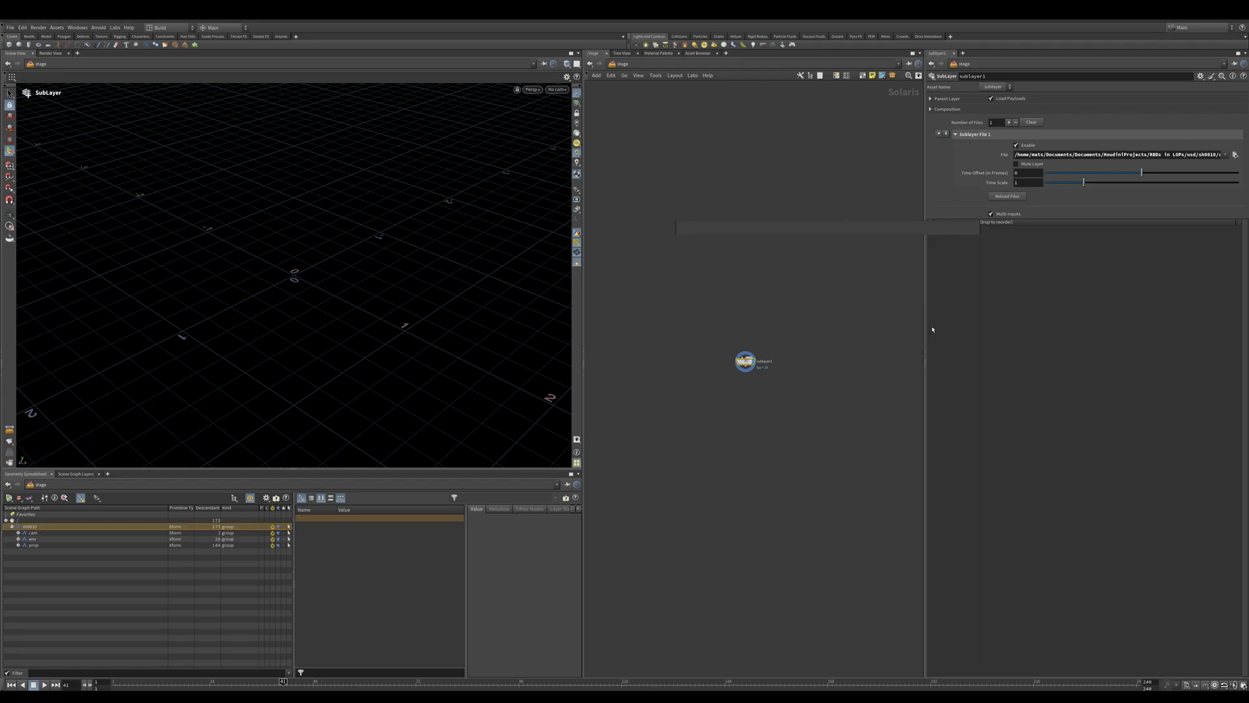
# - Inspect the loaded shot through the sh0010_cam camera and from different angles around the rubber toy
pyautogui.keyDown('alt'); pyautogui.moveTo(365, 237); pyautogui.dragTo(432, 165); pyautogui.keyUp('alt')
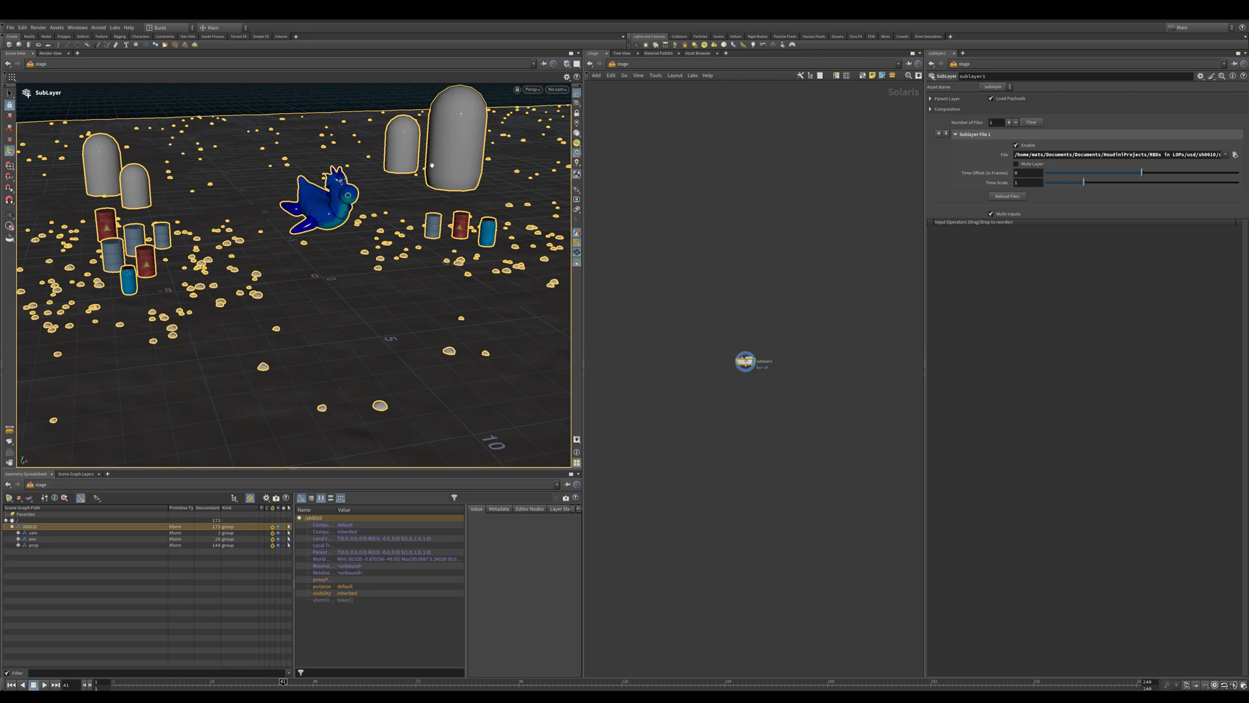
pyautogui.click(557, 90)
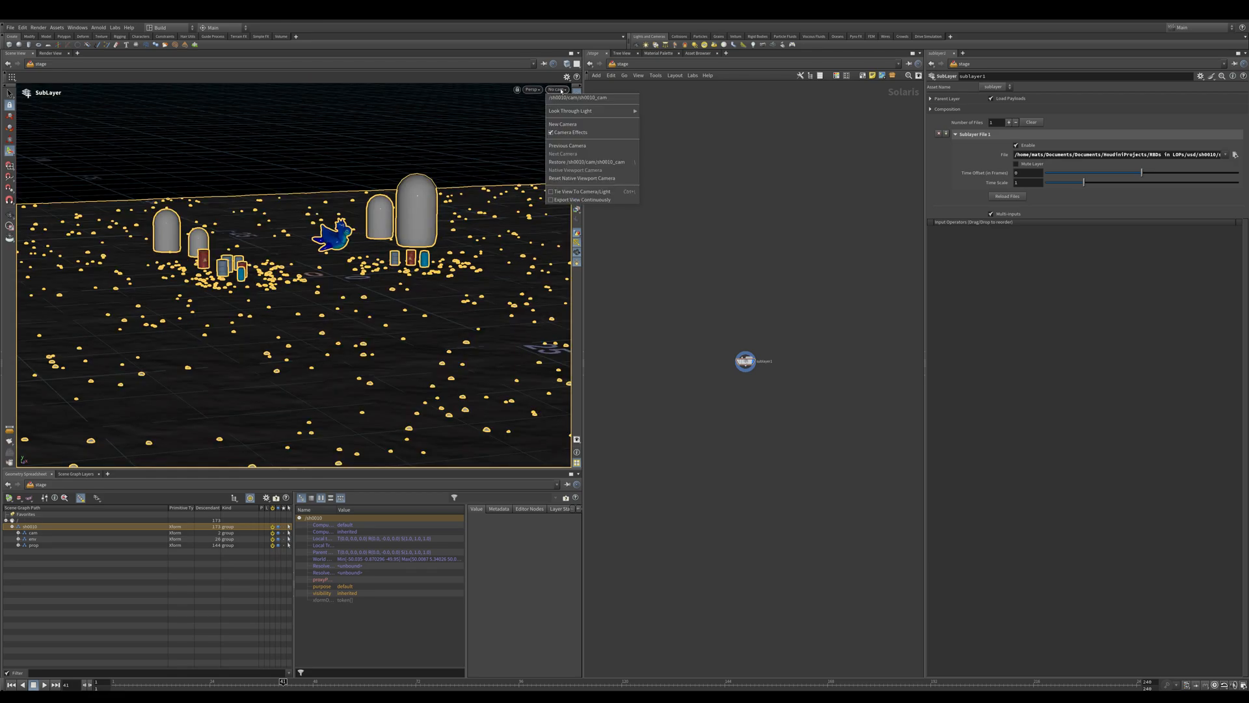
pyautogui.click(571, 98)
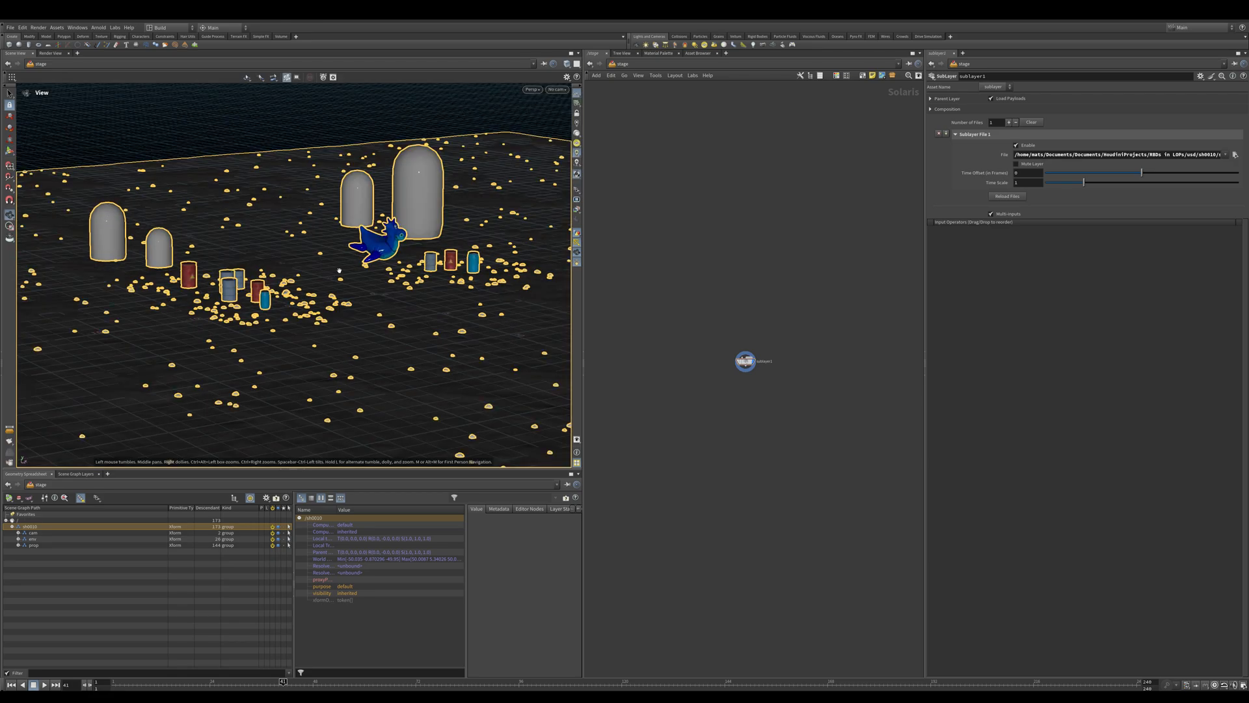
pyautogui.moveTo(339, 270)
pyautogui.keyDown('alt'); pyautogui.mouseDown(button='middle')
pyautogui.moveTo(244, 279)
pyautogui.moveTo(351, 286)
pyautogui.mouseUp(button='middle'); pyautogui.keyUp('alt')
pyautogui.press('Return')
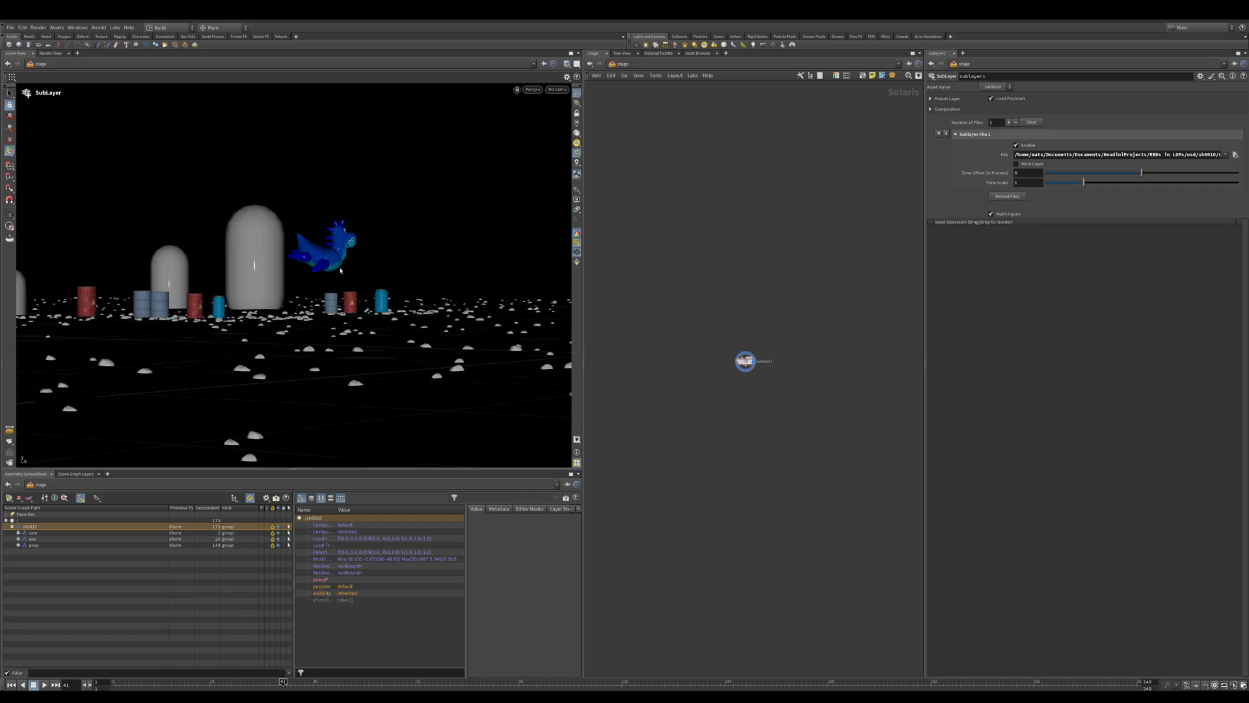
pyautogui.keyDown('alt'); pyautogui.moveTo(332, 262); pyautogui.dragTo(333, 265); pyautogui.keyUp('alt')
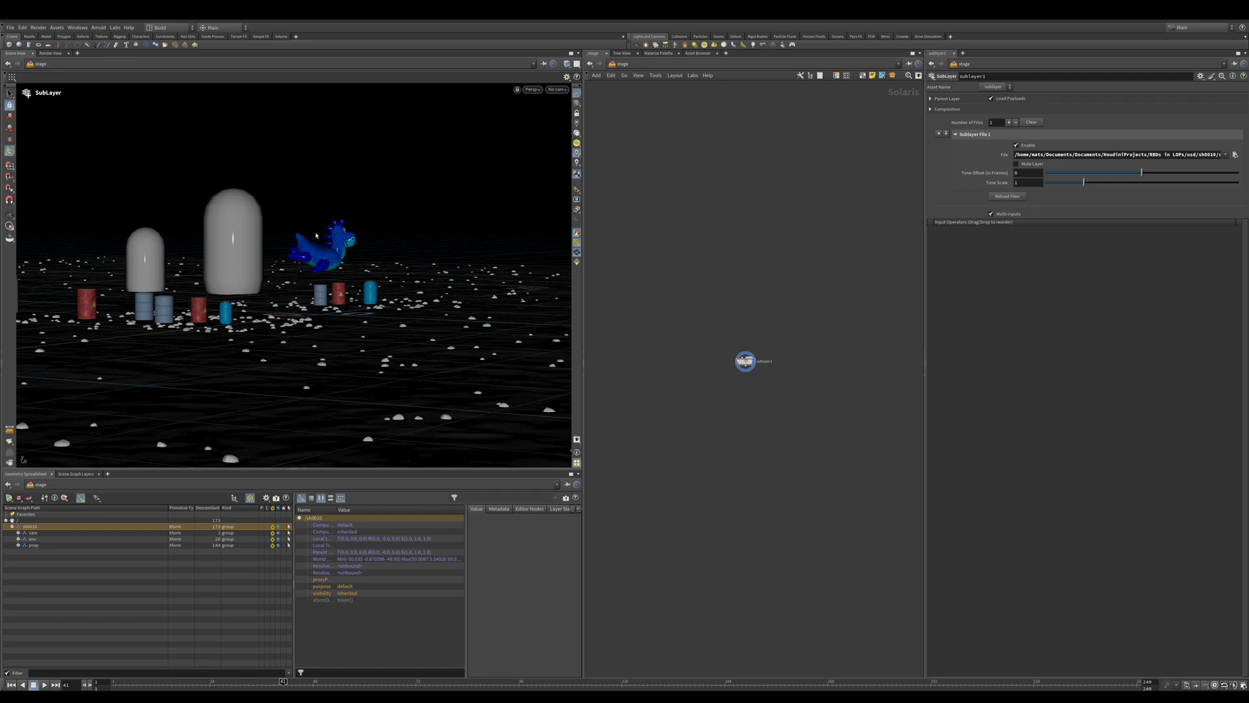
pyautogui.keyDown('alt'); pyautogui.moveTo(322, 246); pyautogui.dragTo(374, 259); pyautogui.keyUp('alt')
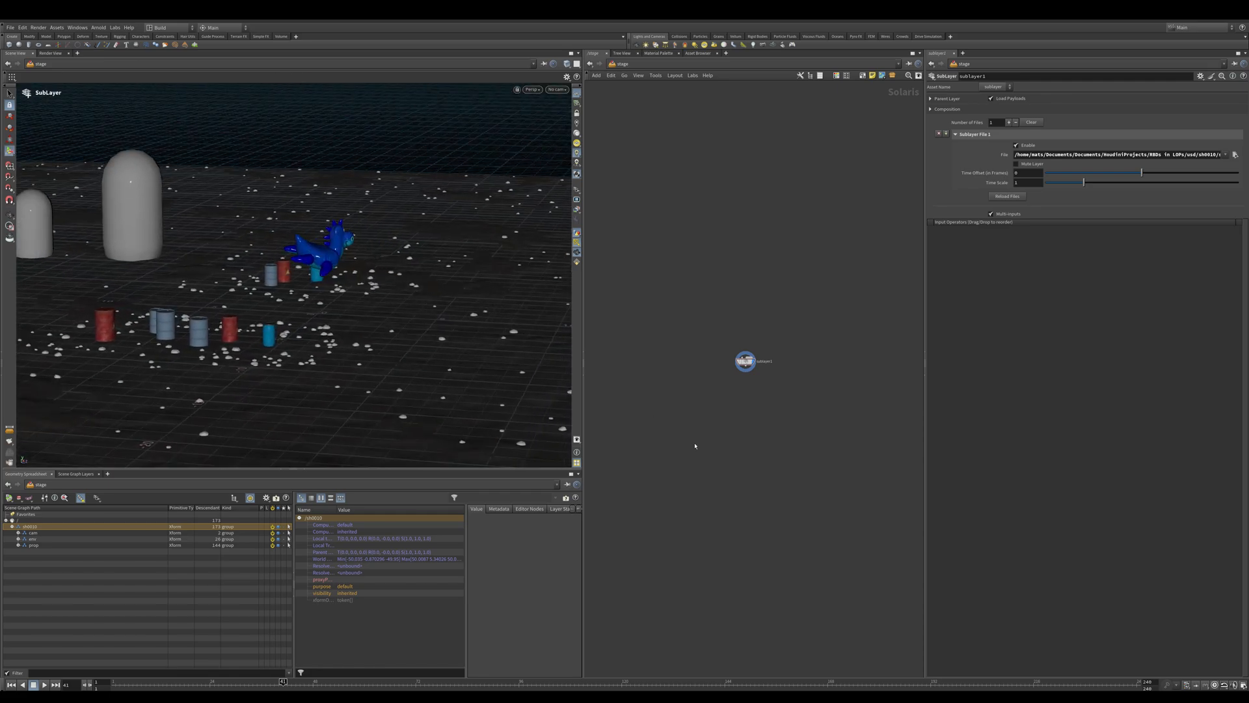
# - Append a Layer Break node to the output of the sublayer node
pyautogui.press('h')
pyautogui.click(754, 275)
pyautogui.press('Tab')
pyautogui.write('la')
pyautogui.press('BackSpace')
pyautogui.press('BackSpace')
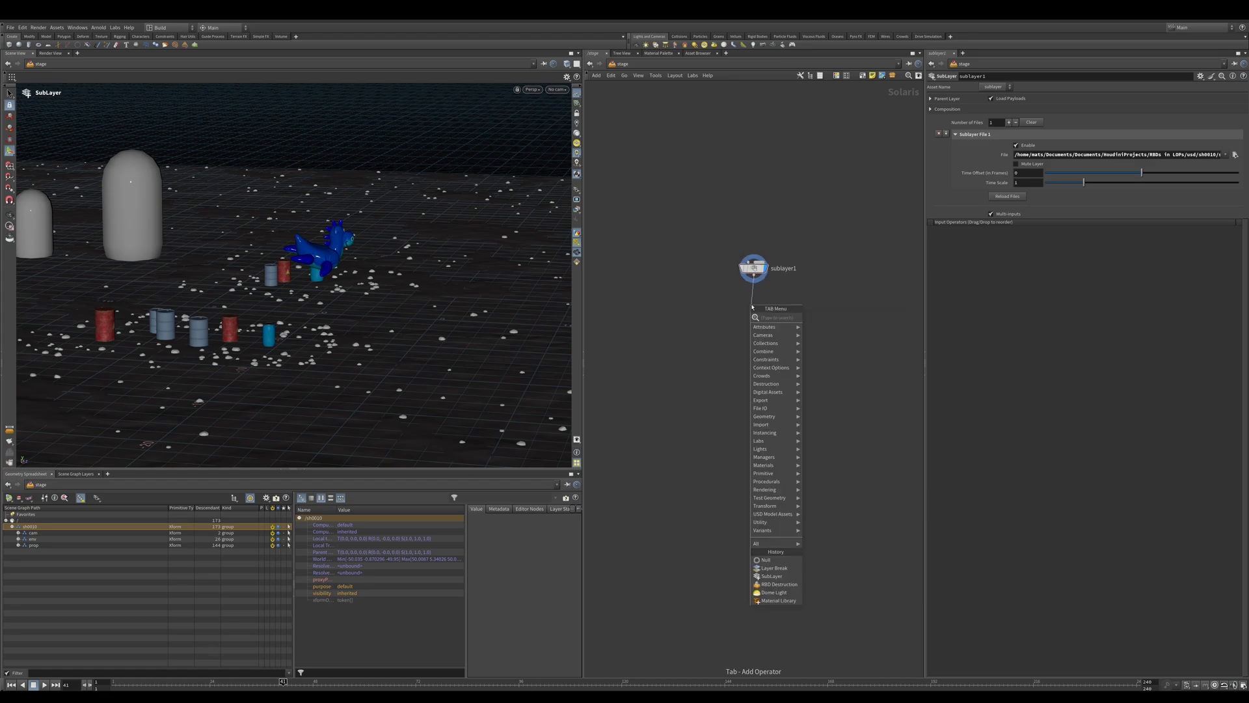
pyautogui.write('layer')
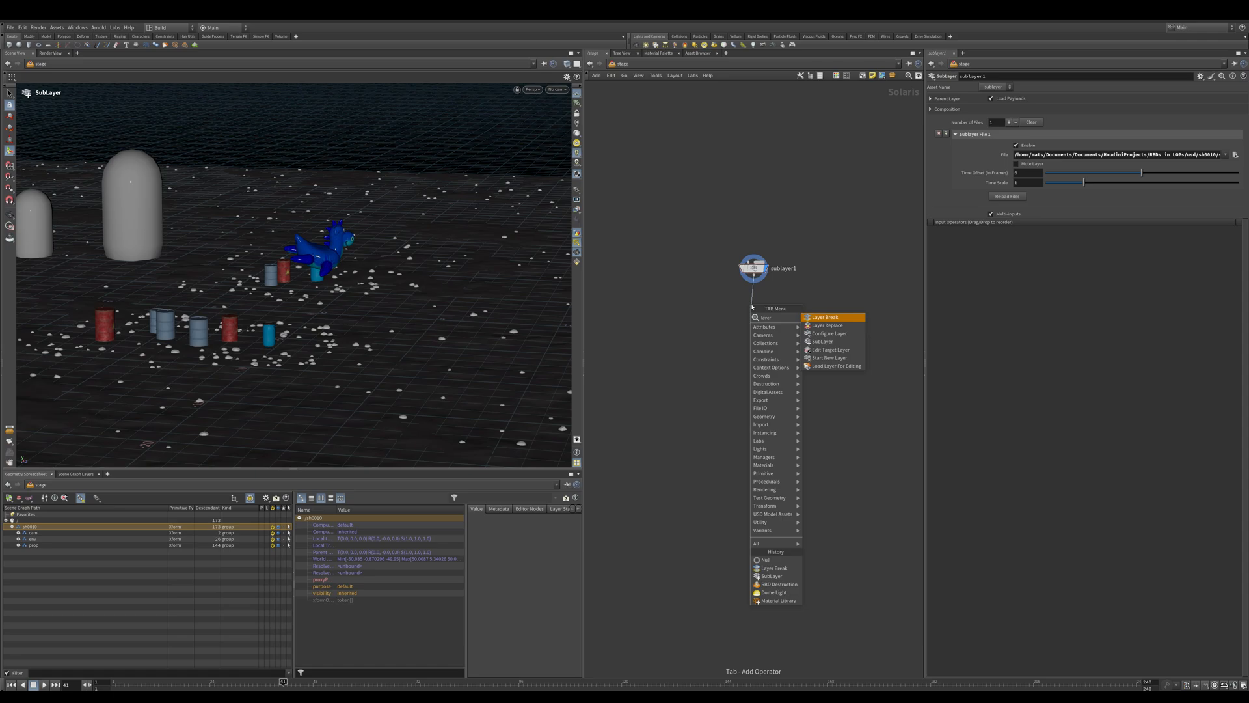
pyautogui.press('Return')
# - Append a Null node after the layer break and name it FX_START
pyautogui.click(753, 314)
pyautogui.press('Tab')
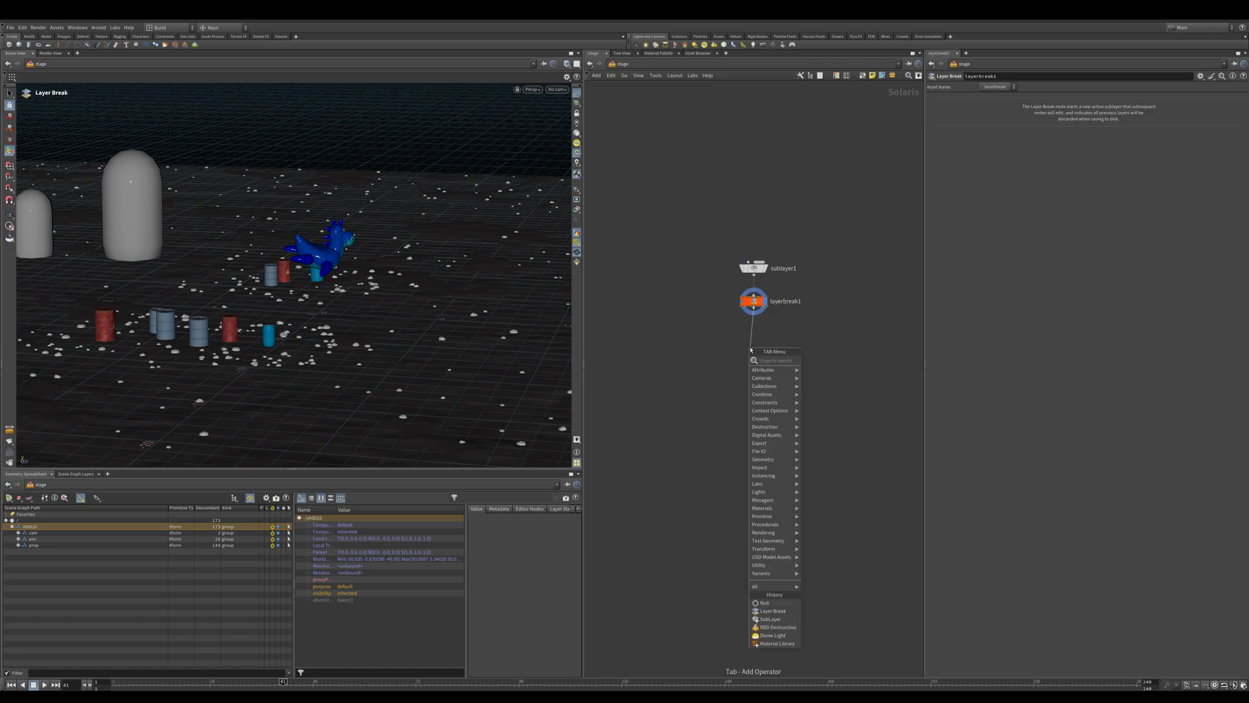
pyautogui.press('Return')
pyautogui.click(752, 351)
pyautogui.click(780, 353)
pyautogui.write('F')
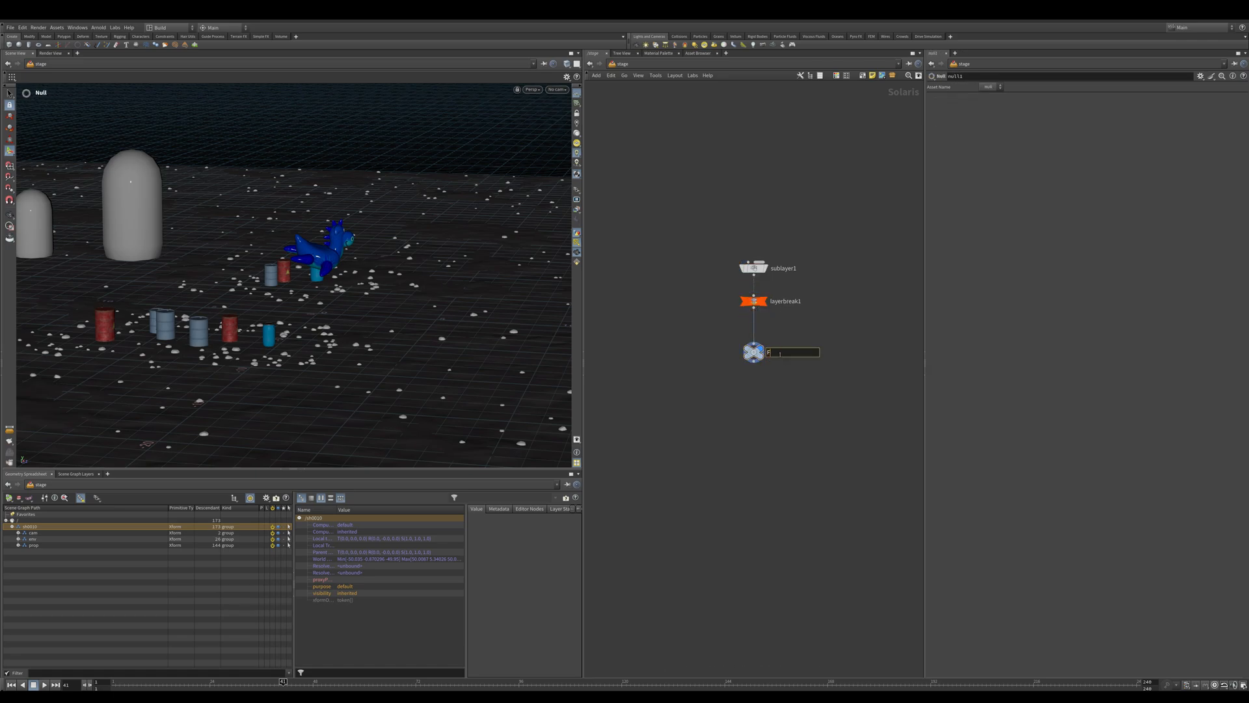
pyautogui.write('X_START')
pyautogui.press('Return')
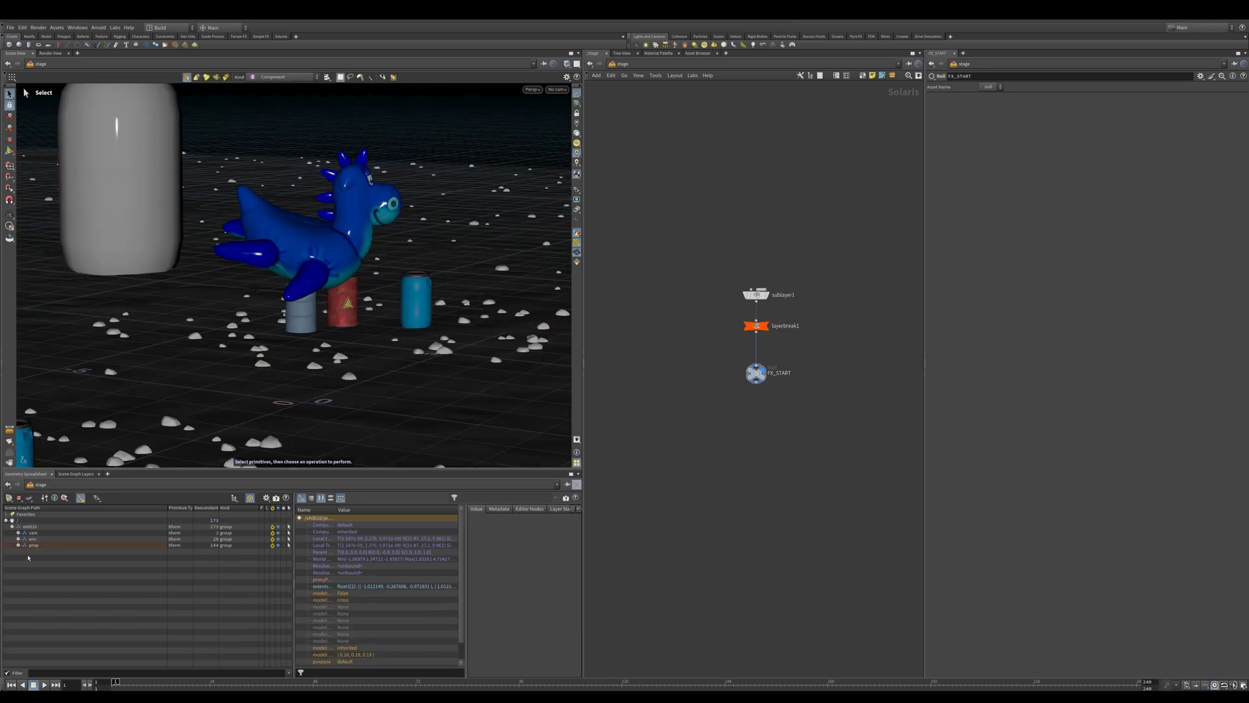
# - Expand the cam and prop groups in the scene graph, and select the rubbertoy primitive to inspect it
pyautogui.click(21, 537)
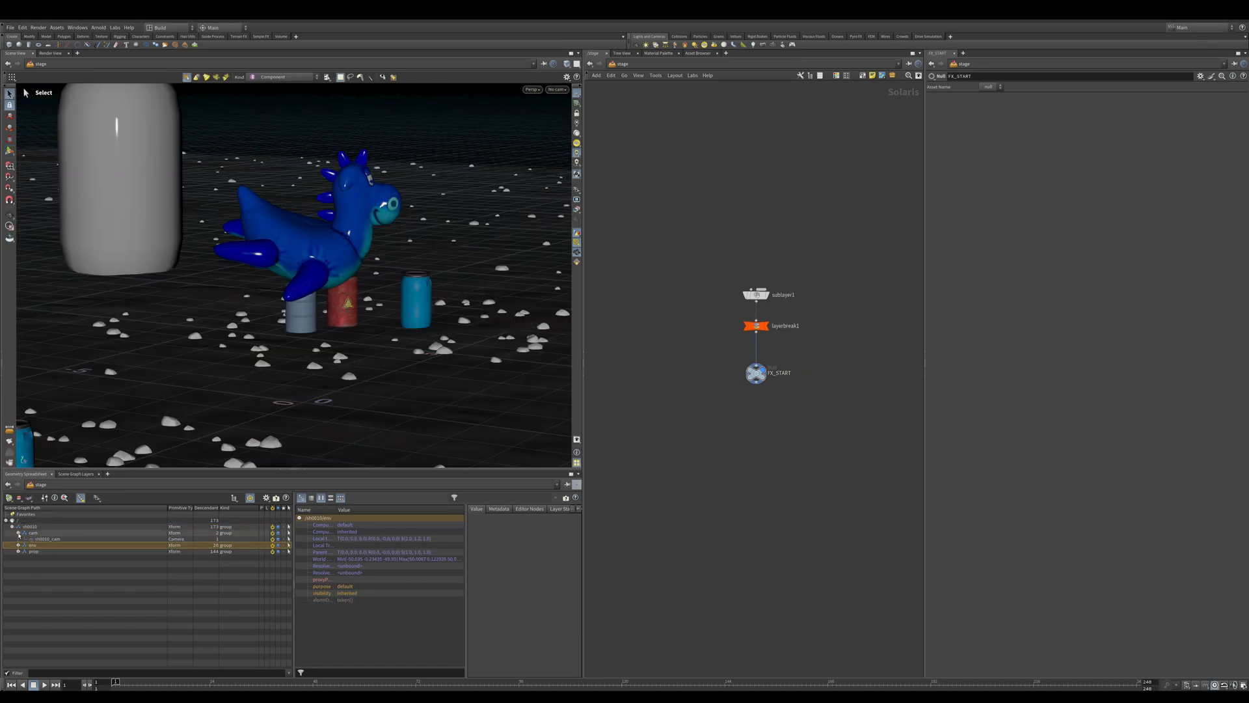
pyautogui.click(20, 545)
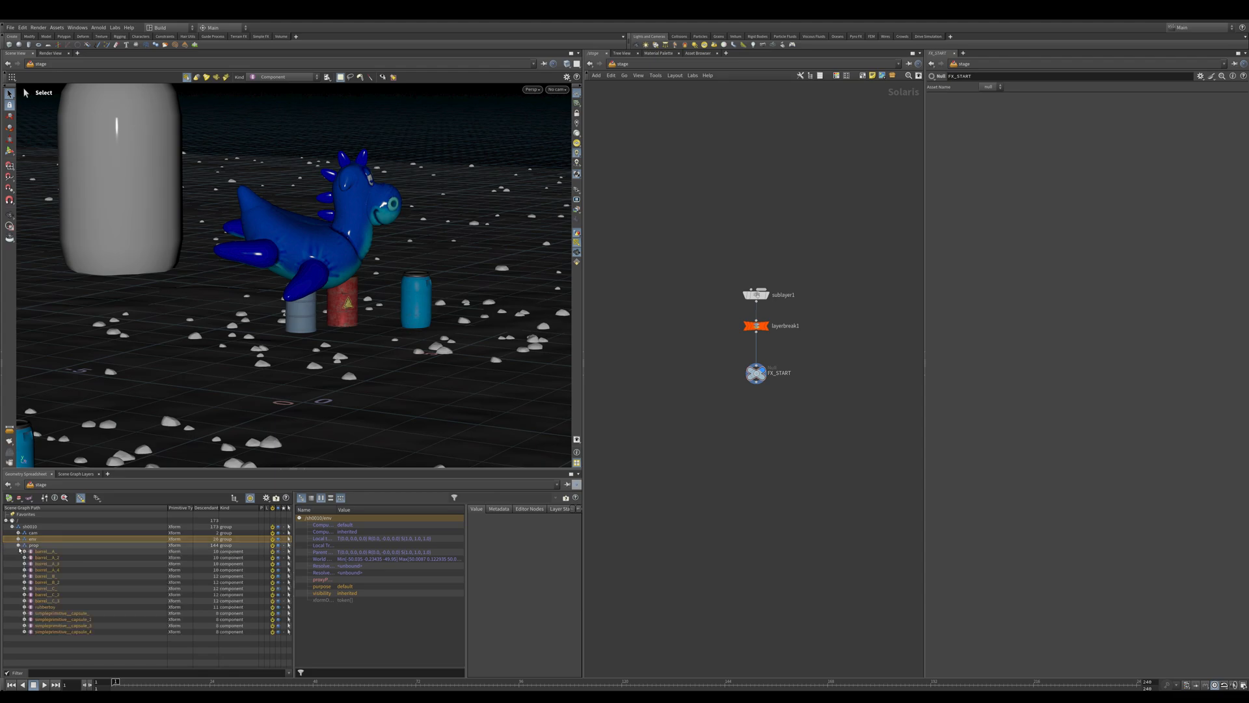
pyautogui.click(43, 607)
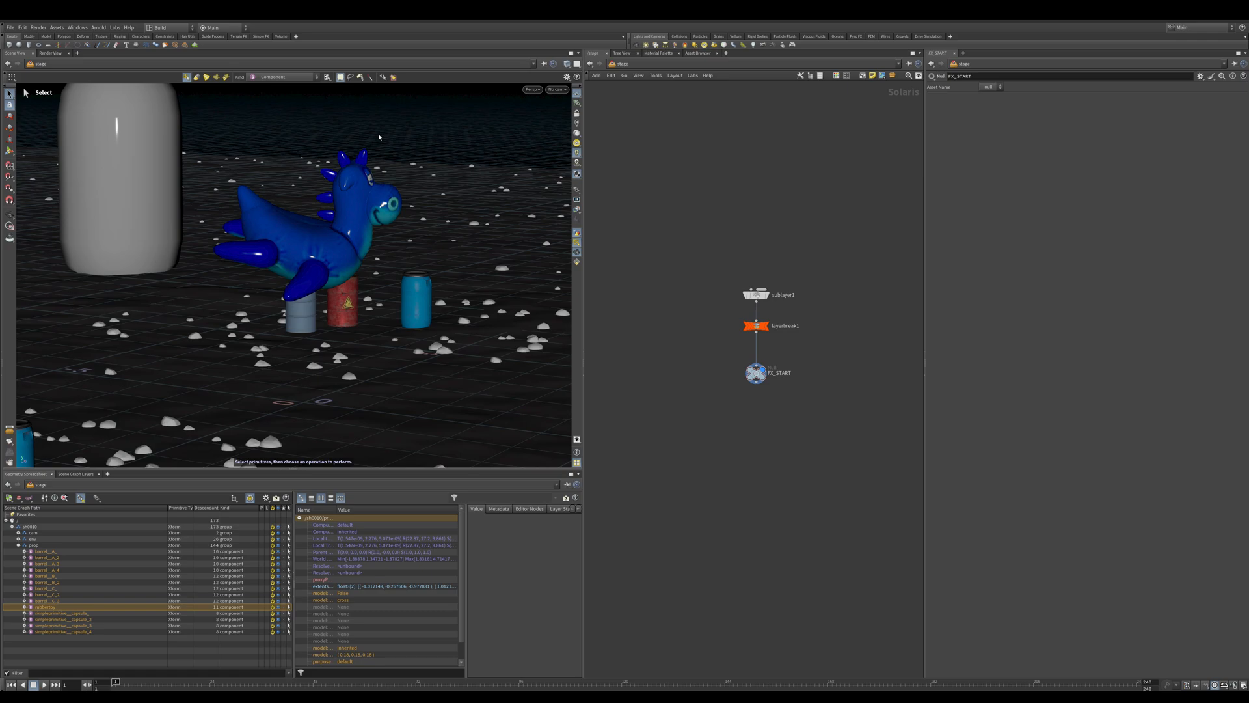
pyautogui.keyDown('alt'); pyautogui.moveTo(380, 137); pyautogui.dragTo(361, 138); pyautogui.keyUp('alt')
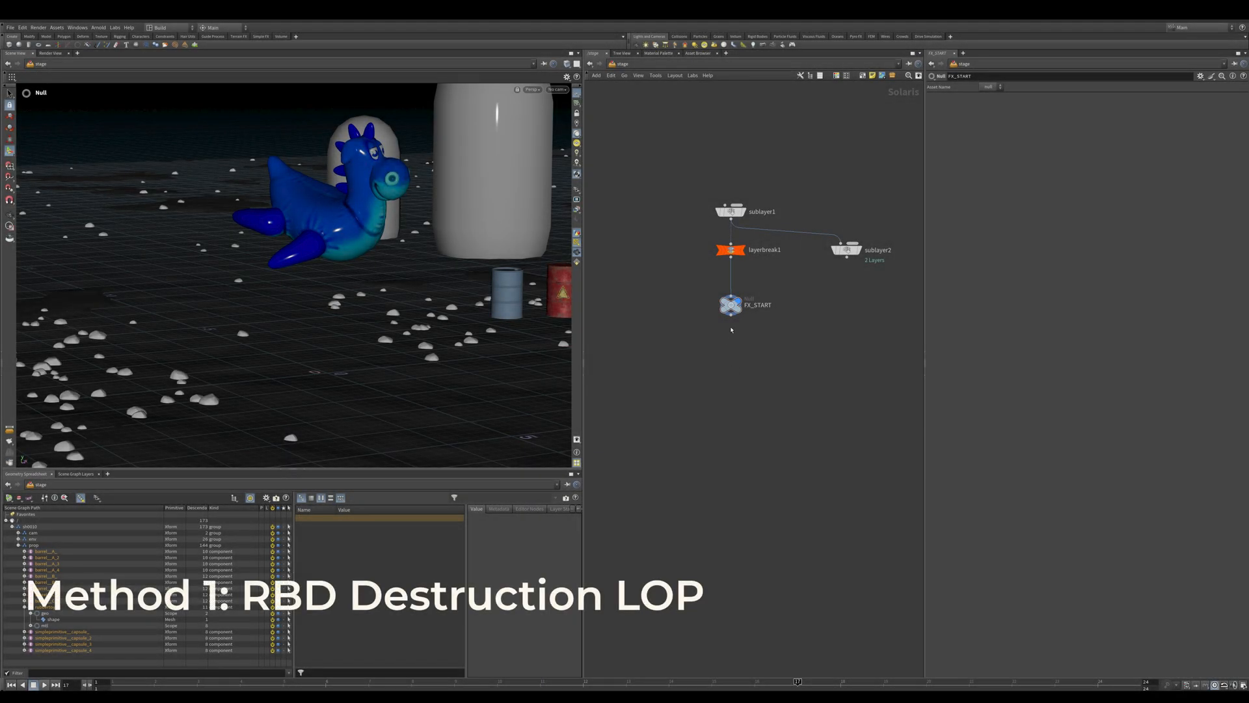
# - Append an RBD Destruction node to FX_START and make it the displayed node
pyautogui.click(731, 317)
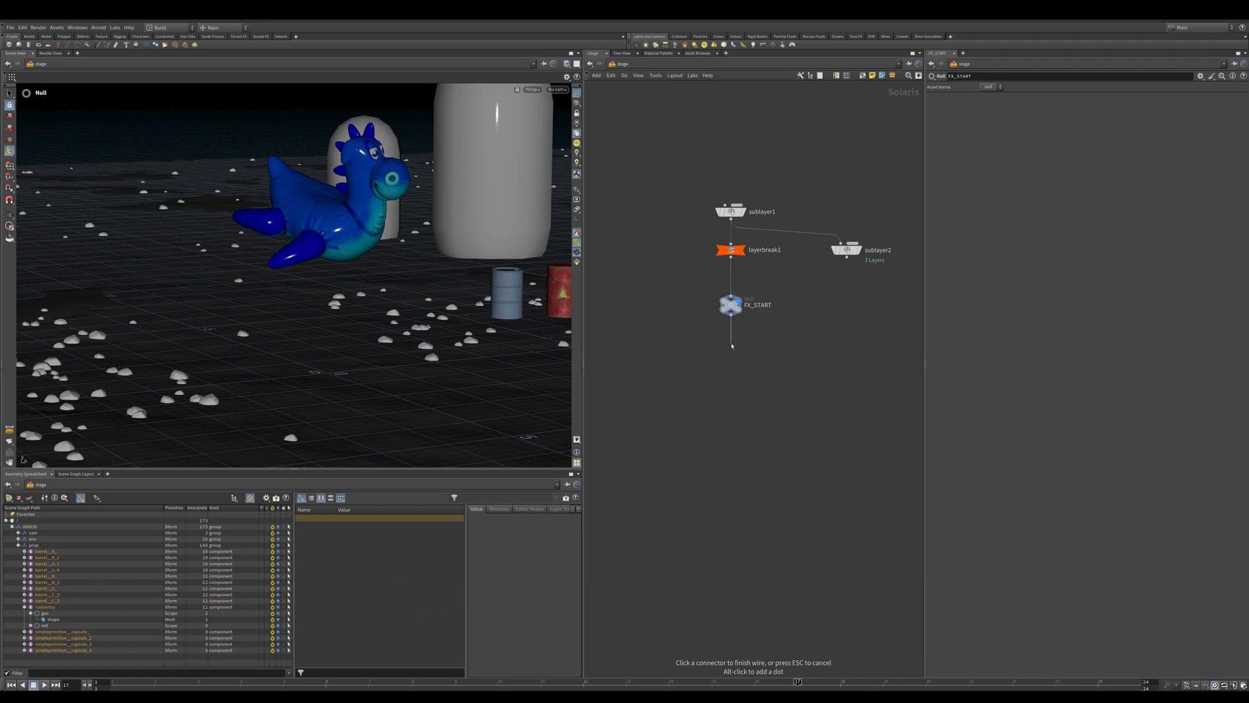
pyautogui.press('Tab')
pyautogui.write('rbd d')
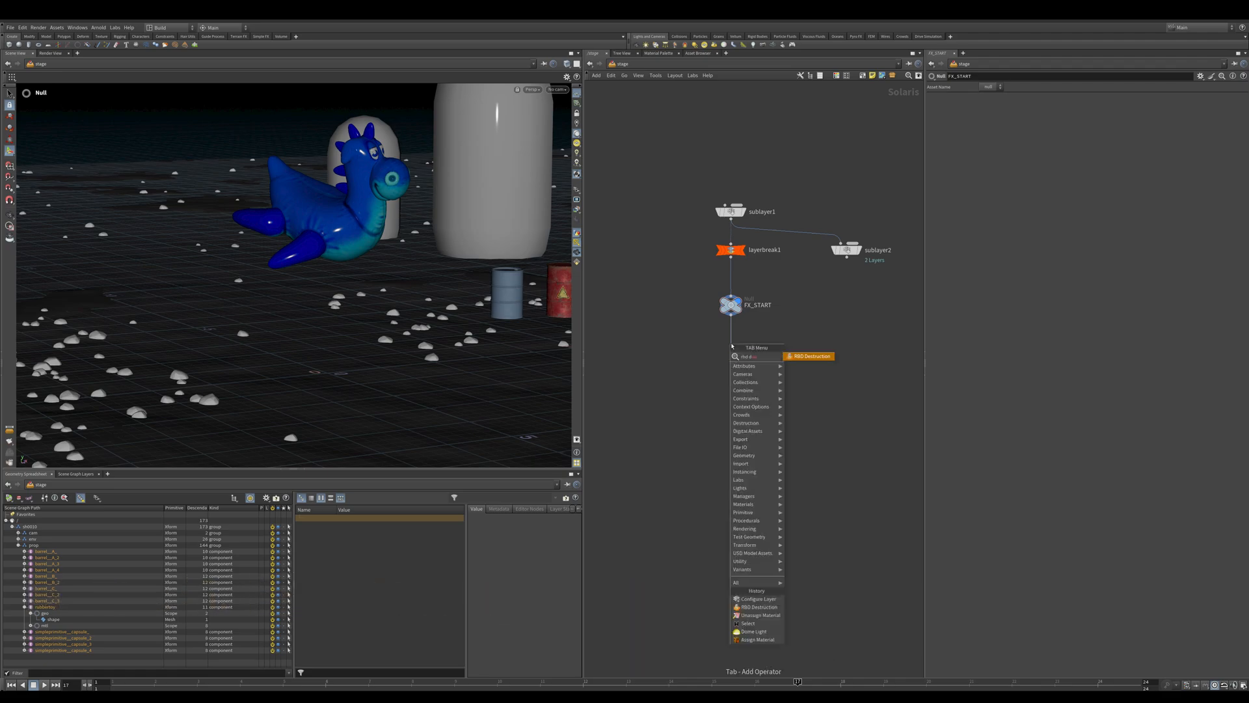
pyautogui.press('Return')
pyautogui.click(732, 346)
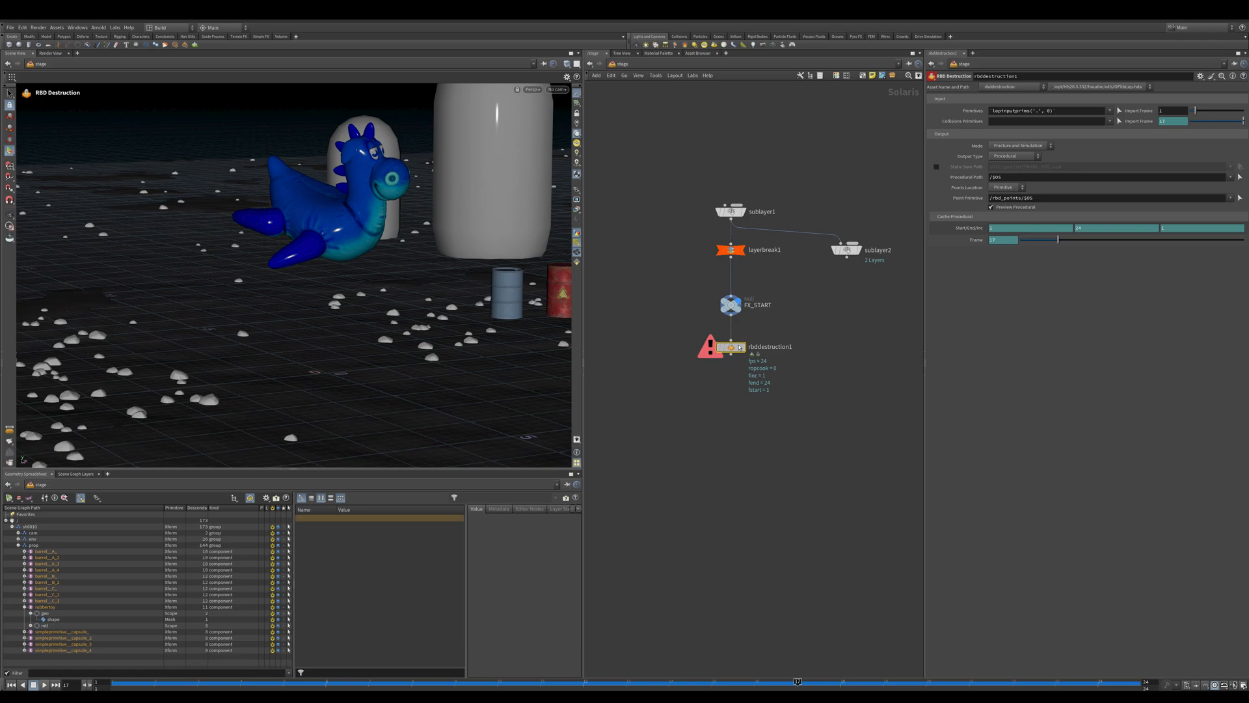
pyautogui.moveTo(656, 401); pyautogui.dragTo(639, 380)
pyautogui.click(743, 347)
pyautogui.scroll(2, 697, 356)
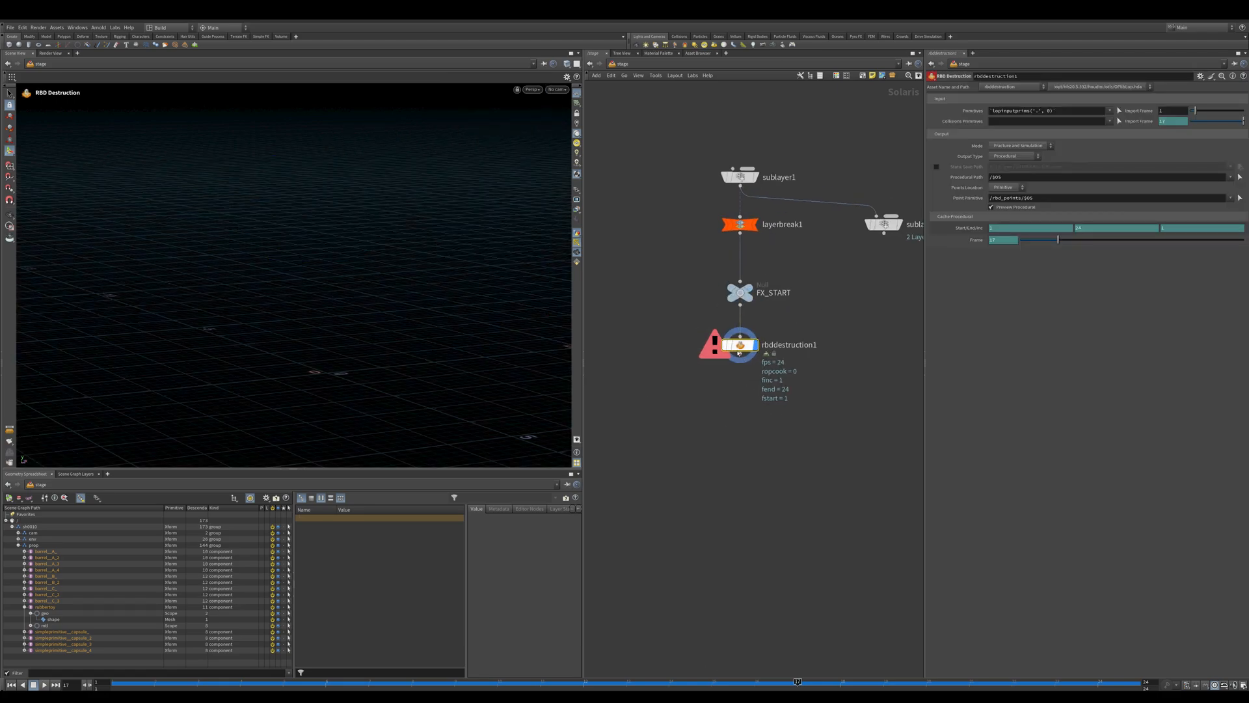
# - At frame 1, set the RBD Destruction node's input primitive to /sh0010/prop/rubbertoy/geo/shape
pyautogui.moveTo(720, 363)
pyautogui.click(132, 683)
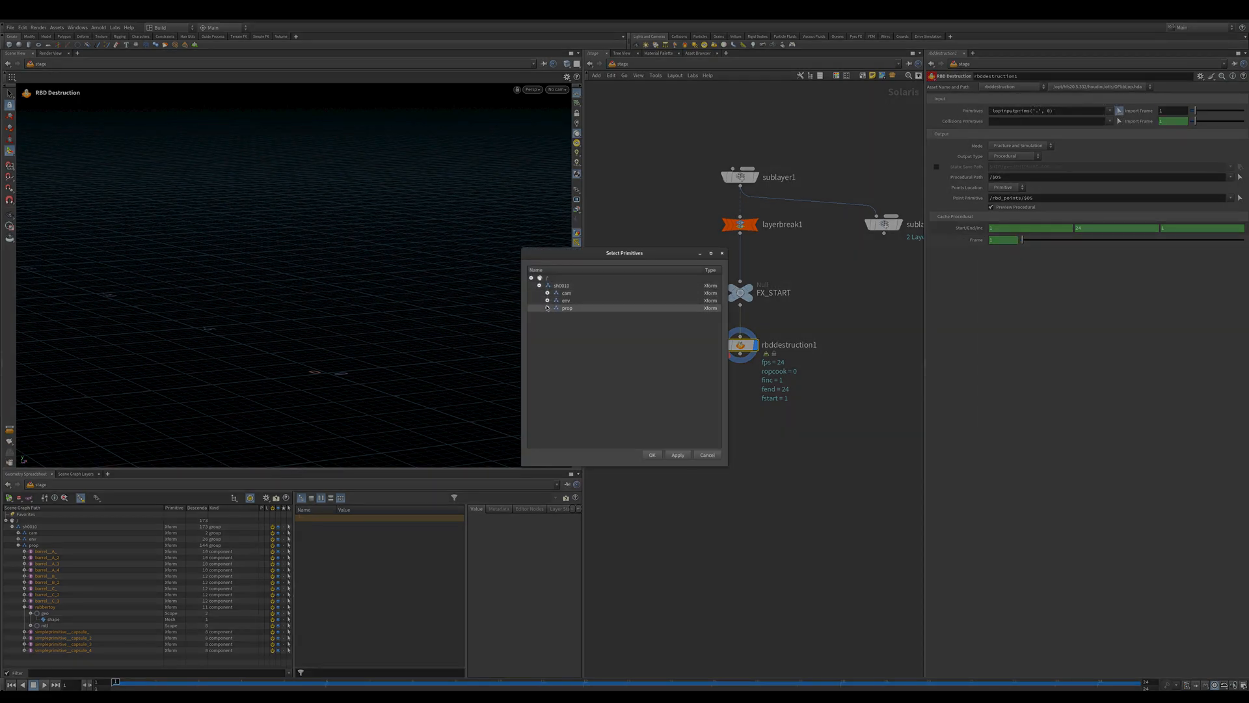
pyautogui.click(548, 308)
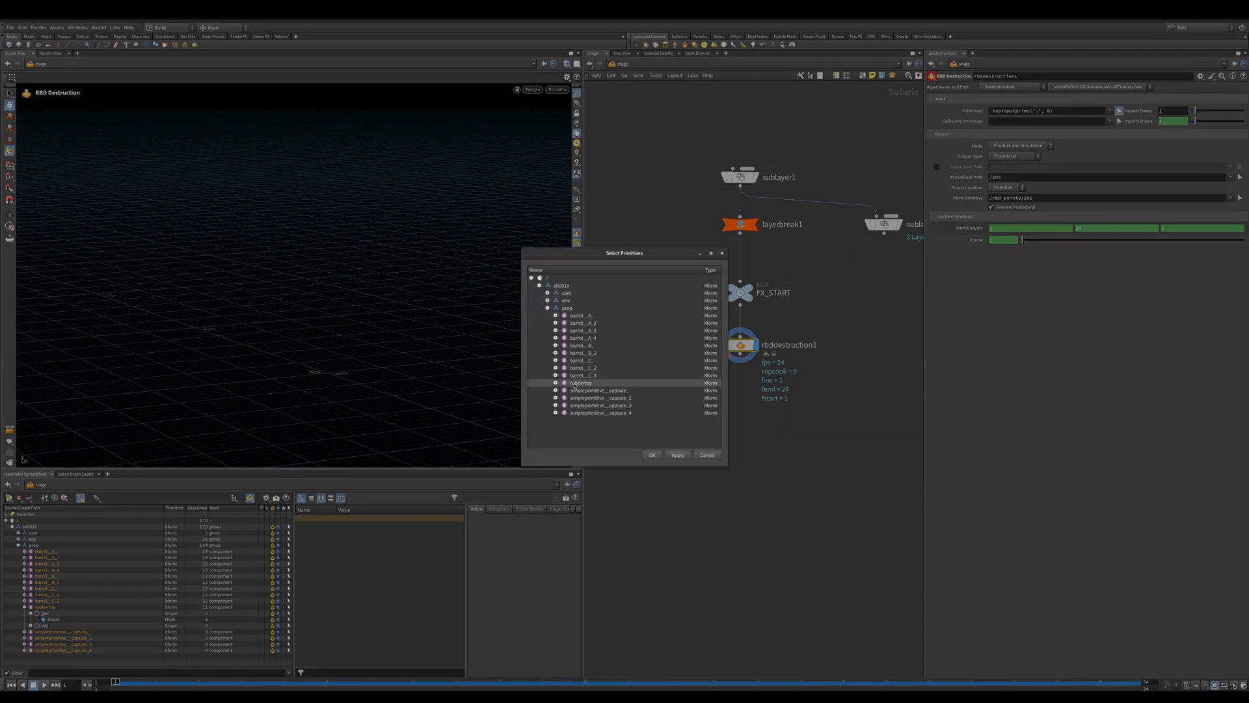
pyautogui.click(556, 384)
pyautogui.click(564, 390)
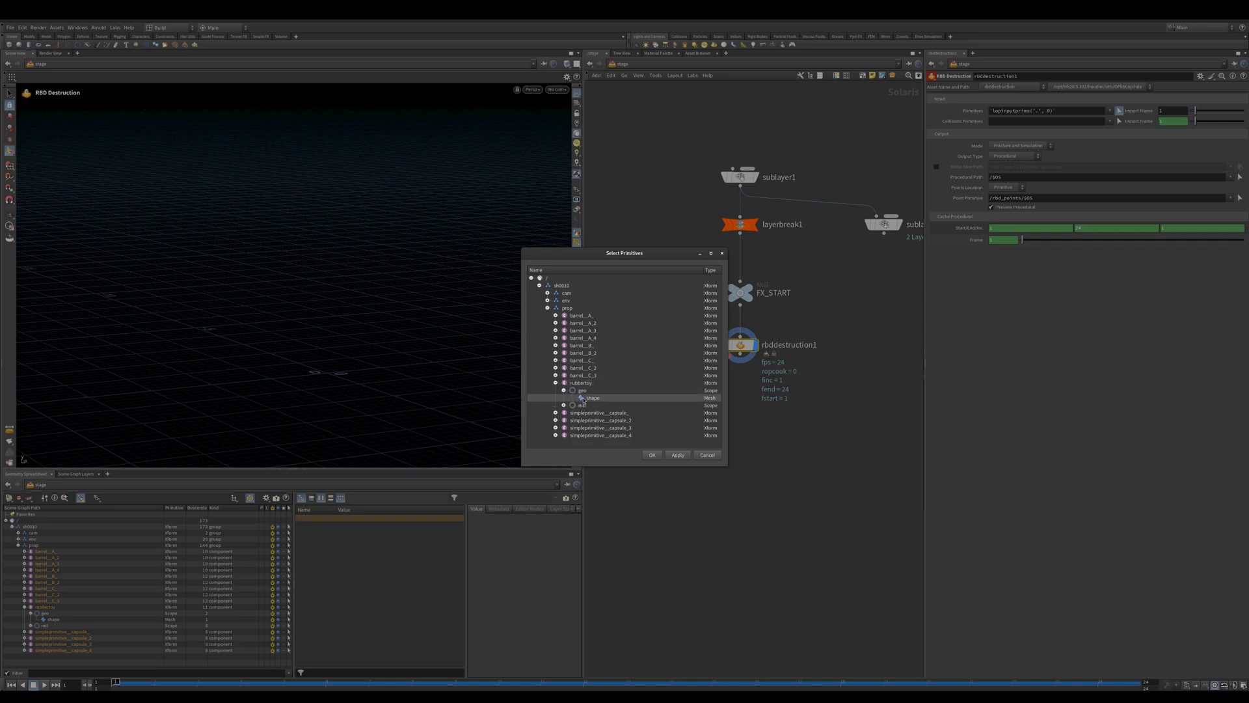
pyautogui.click(651, 455)
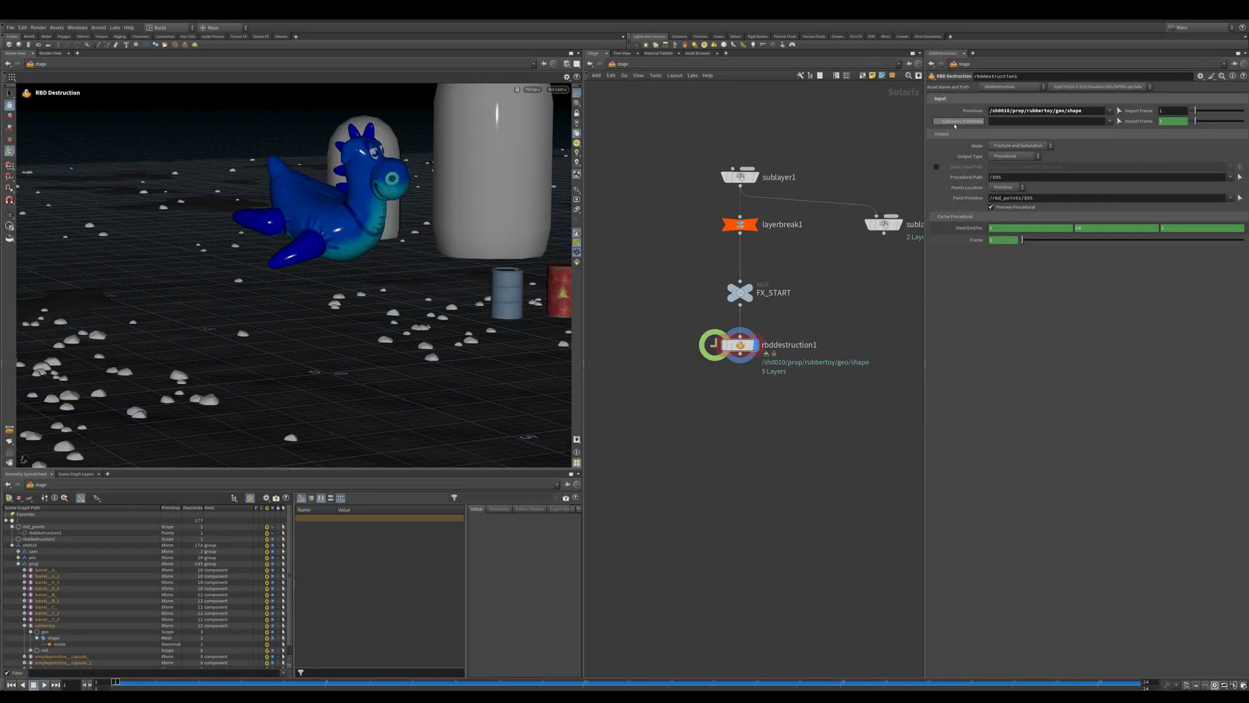
# - Set the collision primitive to /sh0010/env/Ground/geo/shape with import frame $FSTART, and play the simulation
pyautogui.click(1119, 121)
pyautogui.doubleClick(582, 323)
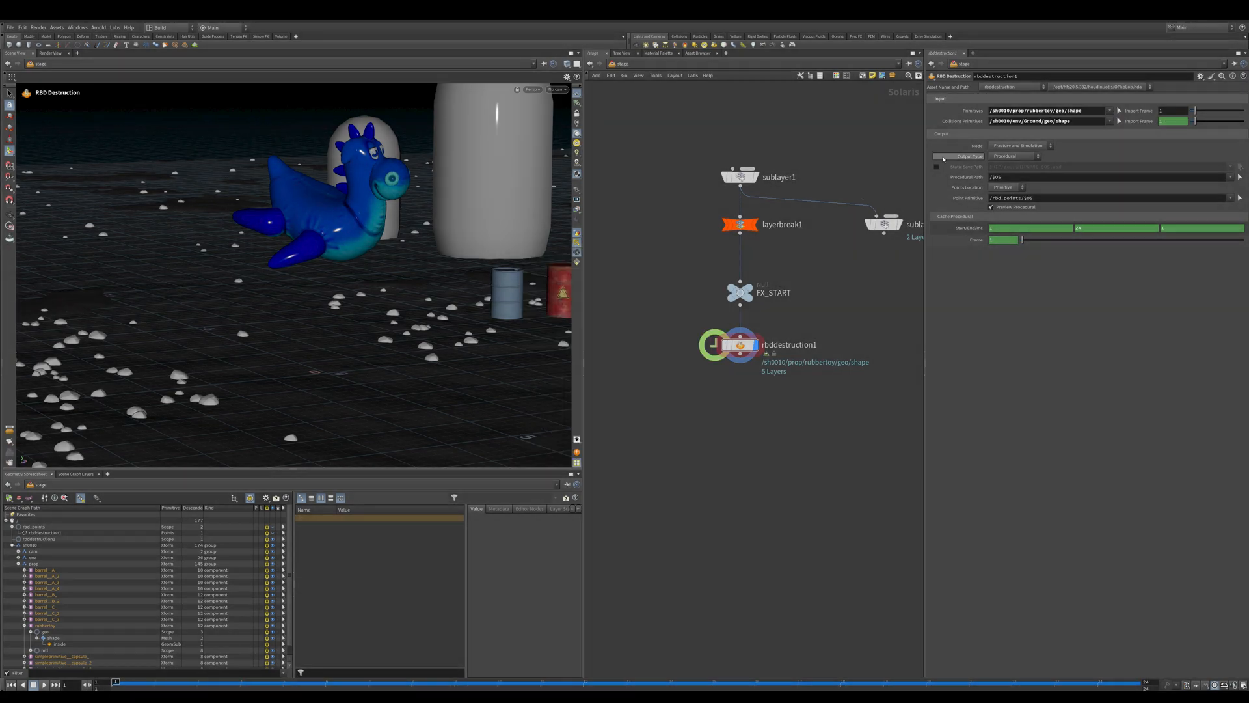
pyautogui.click(1148, 122)
pyautogui.write('$F')
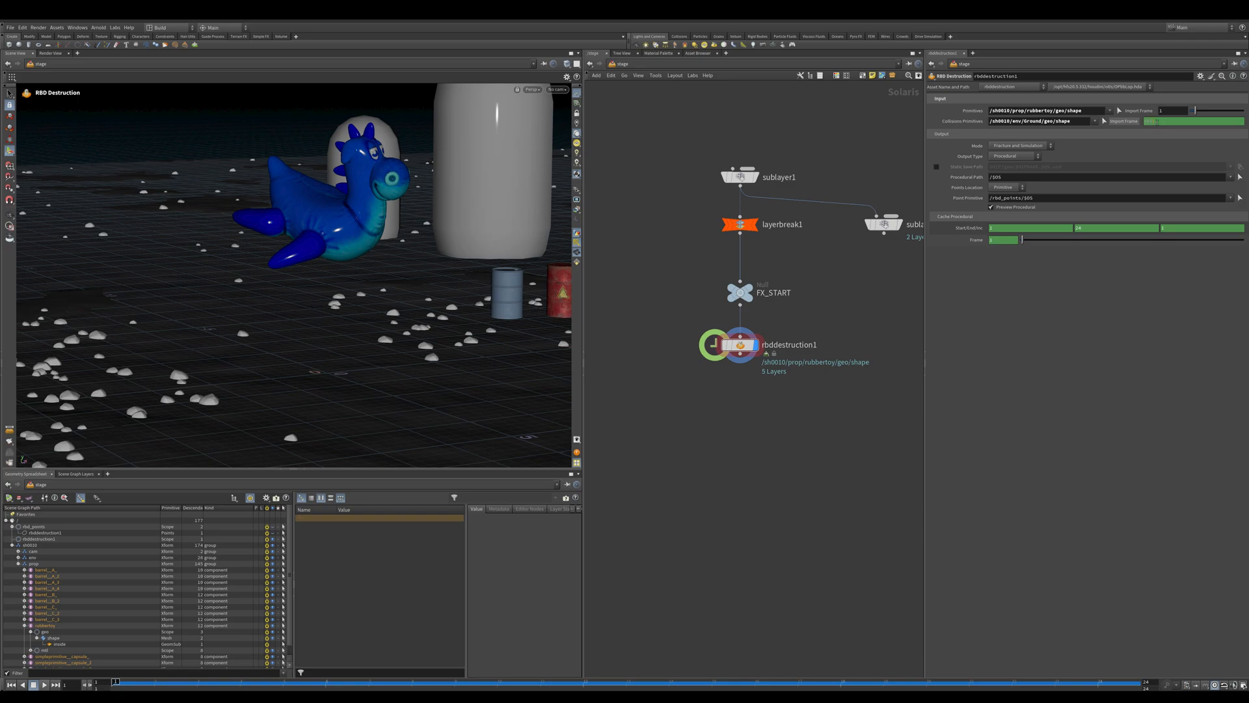
pyautogui.write('START')
pyautogui.press('Up')
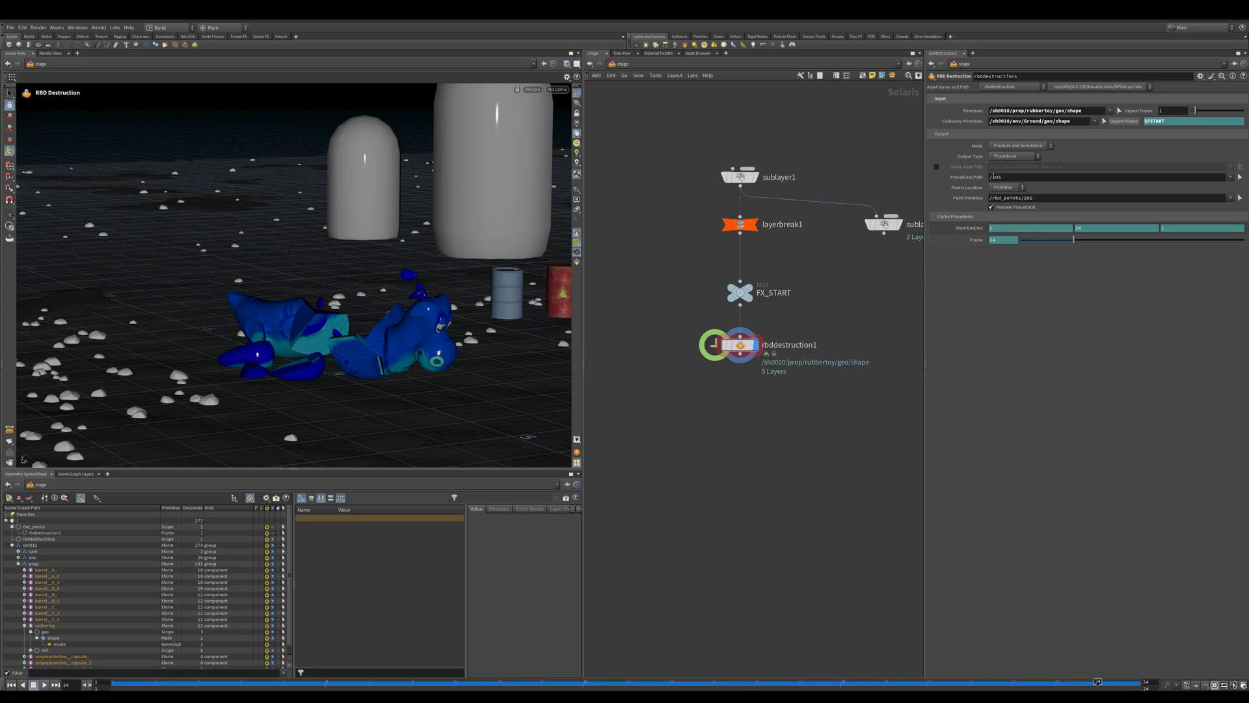
# - Change the RBD Destruction node's output type to Transforms
pyautogui.click(1019, 158)
pyautogui.click(985, 159)
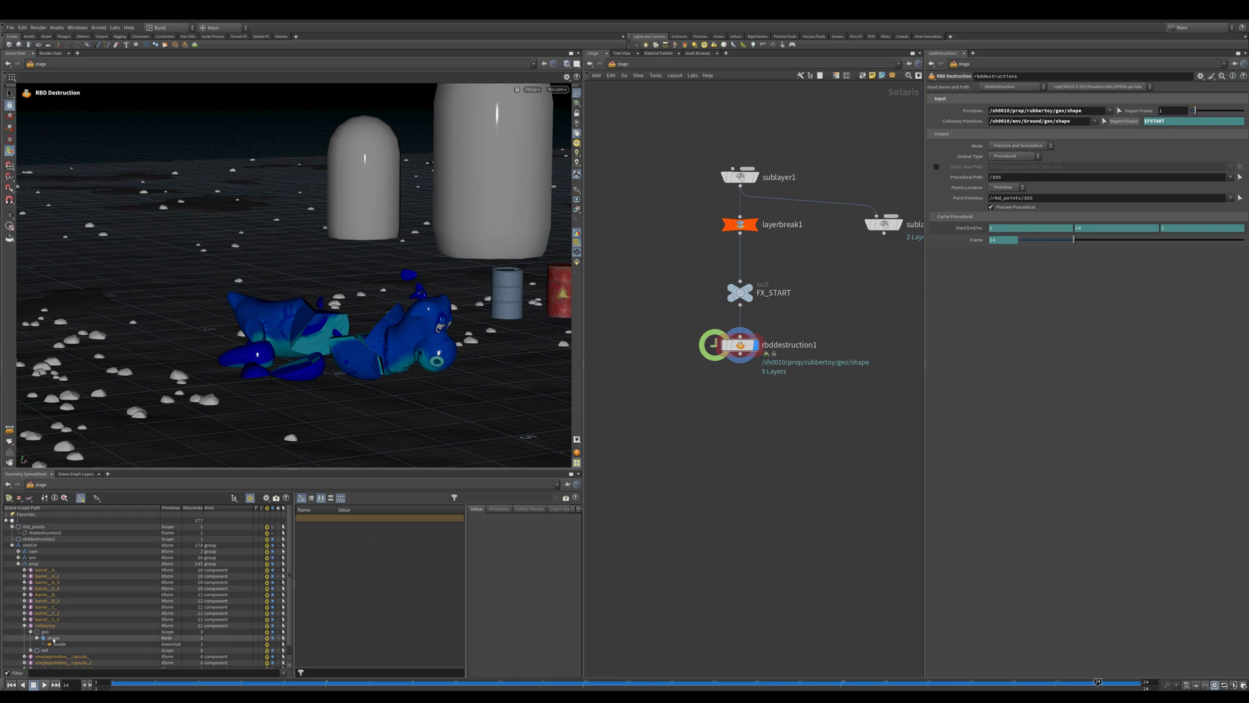
pyautogui.click(1013, 156)
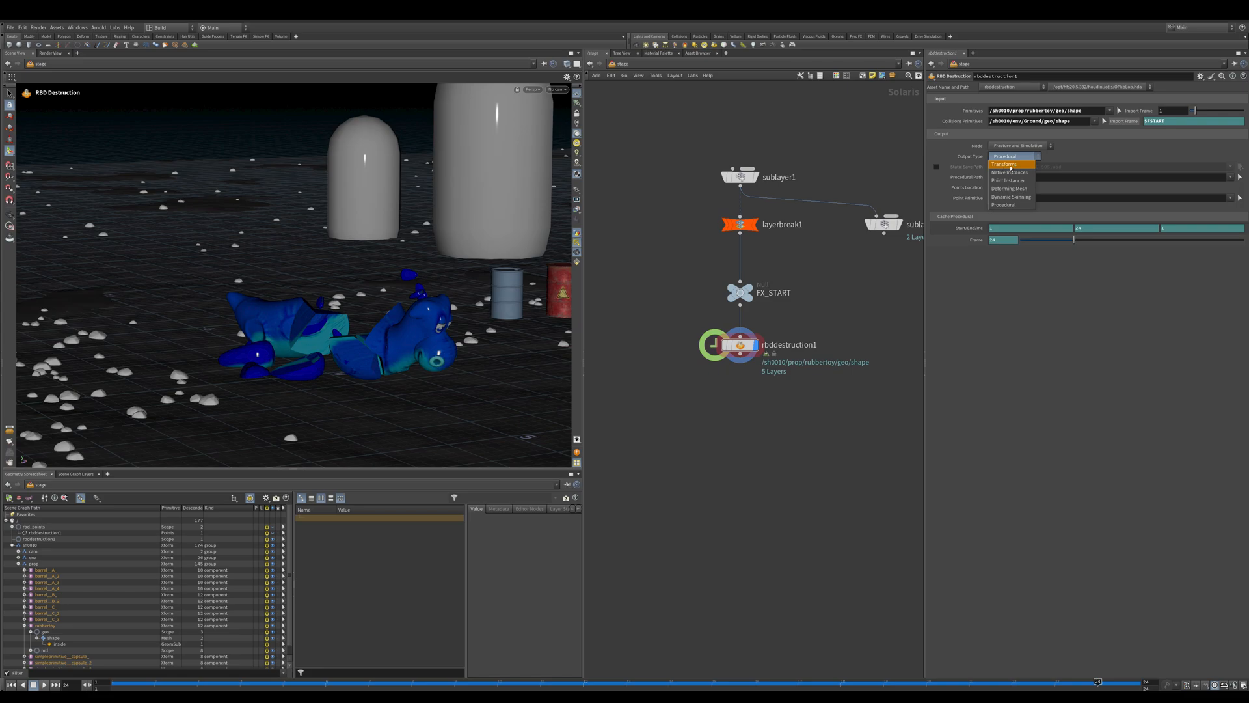
pyautogui.click(1010, 165)
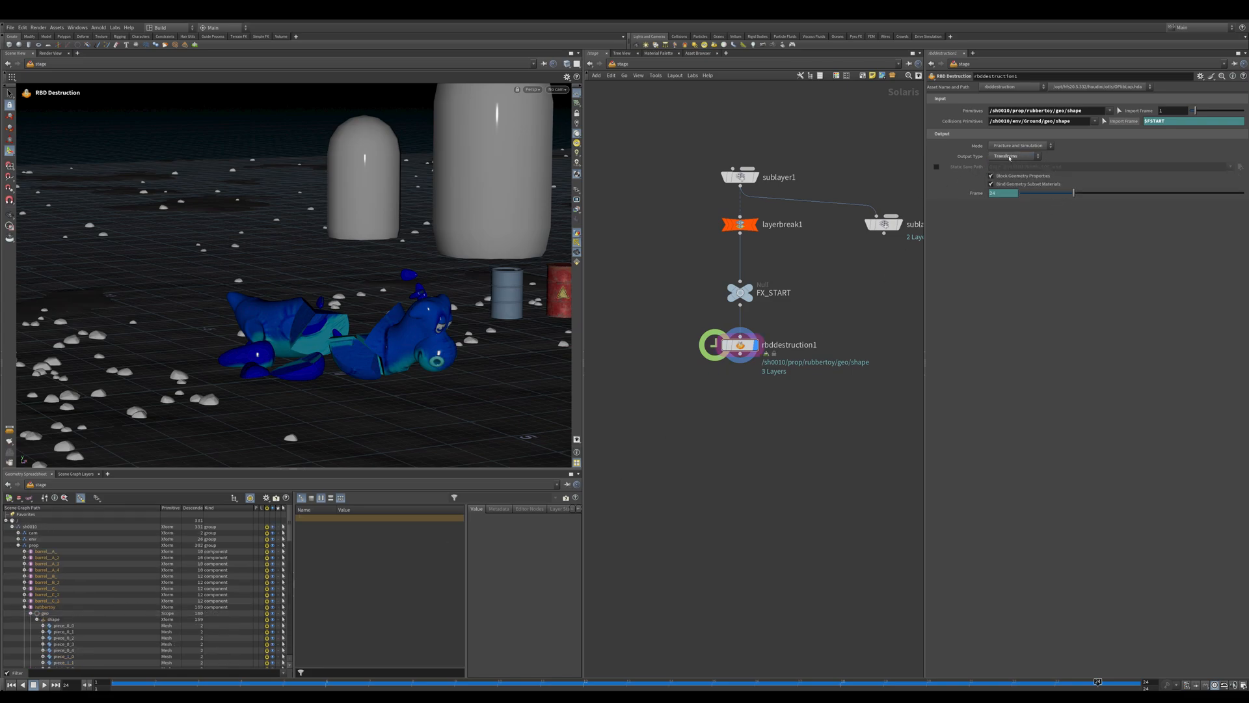
# - Examine the rubber toy's individual fractured piece primitives in the scene graph
pyautogui.scroll(-10, 128, 566)
pyautogui.scroll(10, 104, 564)
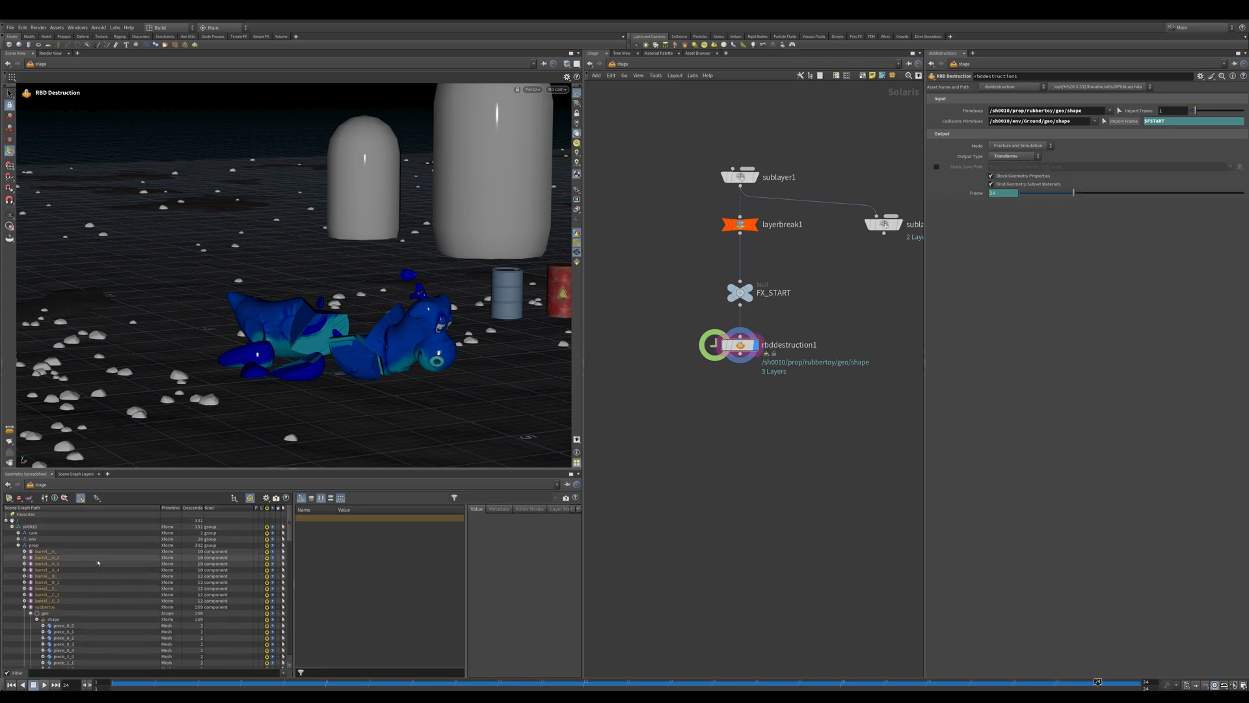
pyautogui.click(80, 625)
pyautogui.scroll(-1, 81, 625)
pyautogui.scroll(-3, 82, 625)
pyautogui.scroll(-2, 58, 587)
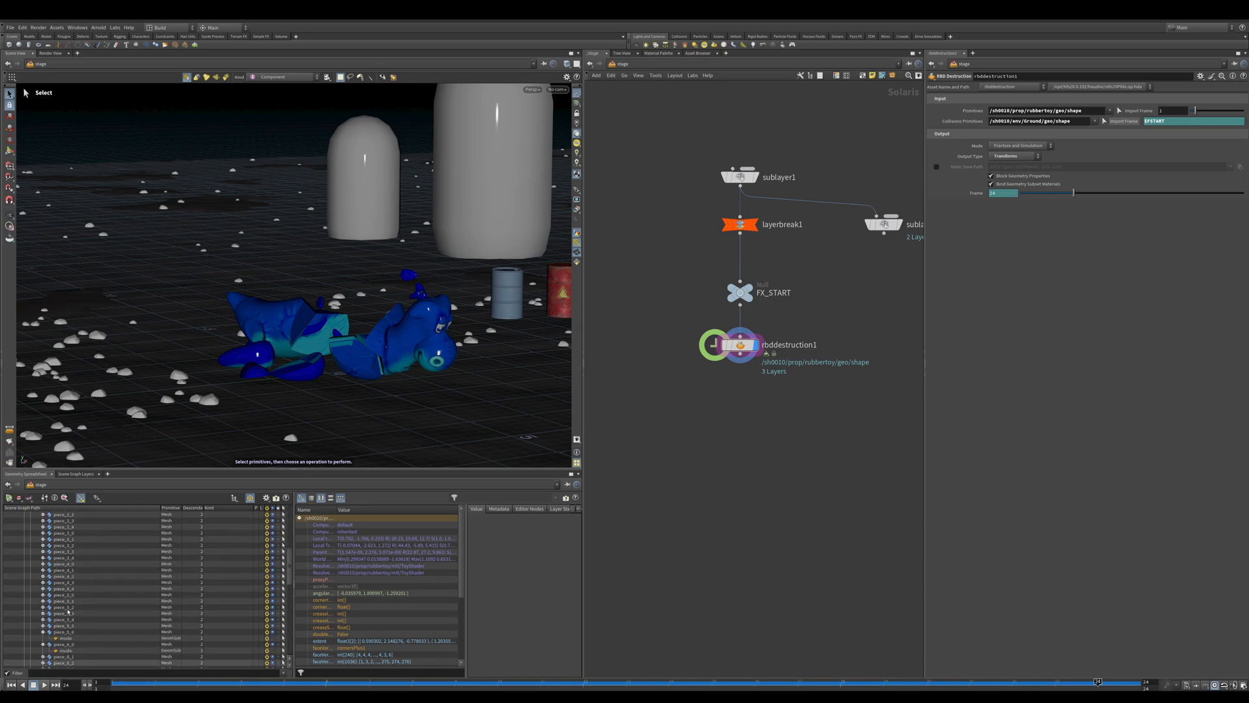
# - Inspect the geometry subset under the rubber toy's first piece primitive in the scene graph
pyautogui.scroll(2, 57, 587)
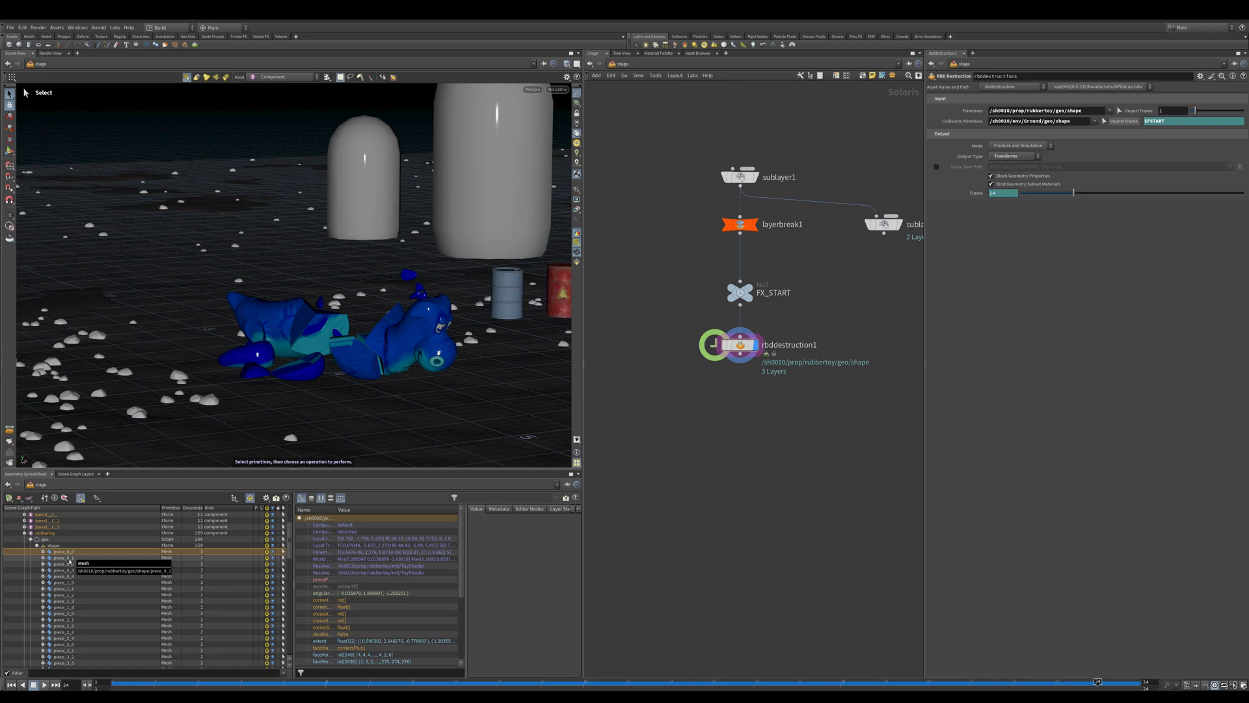
pyautogui.click(43, 551)
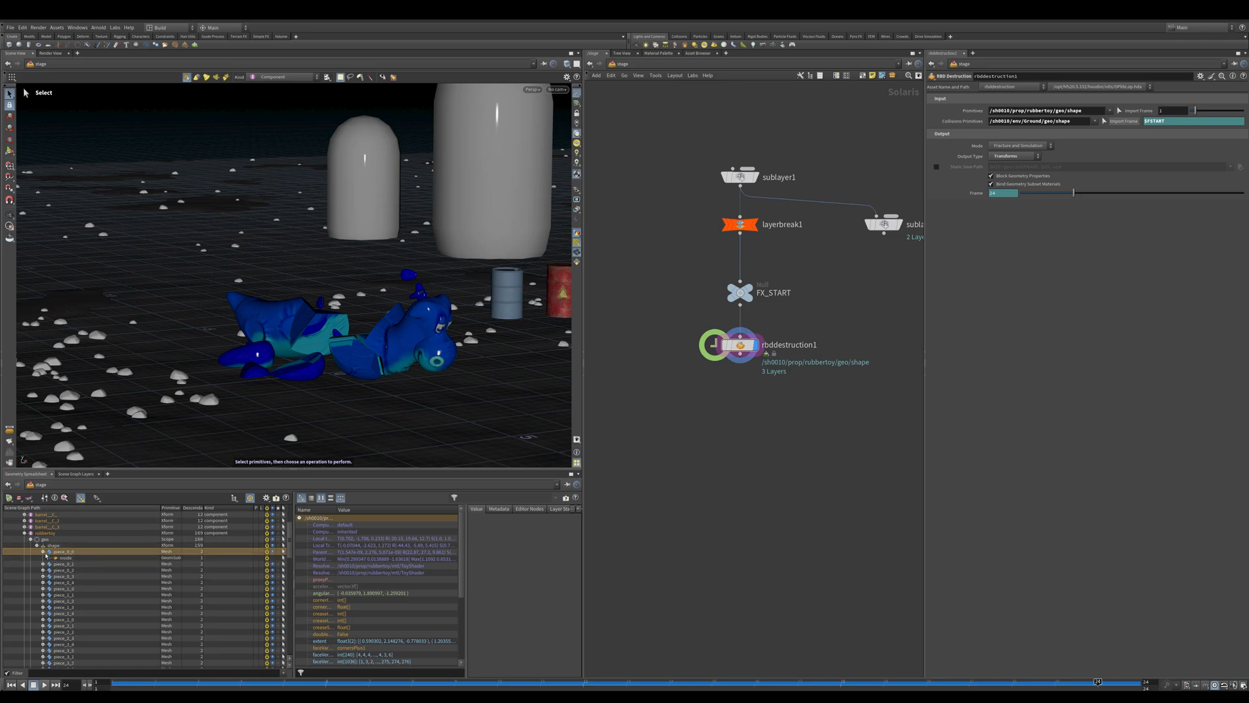
pyautogui.click(66, 558)
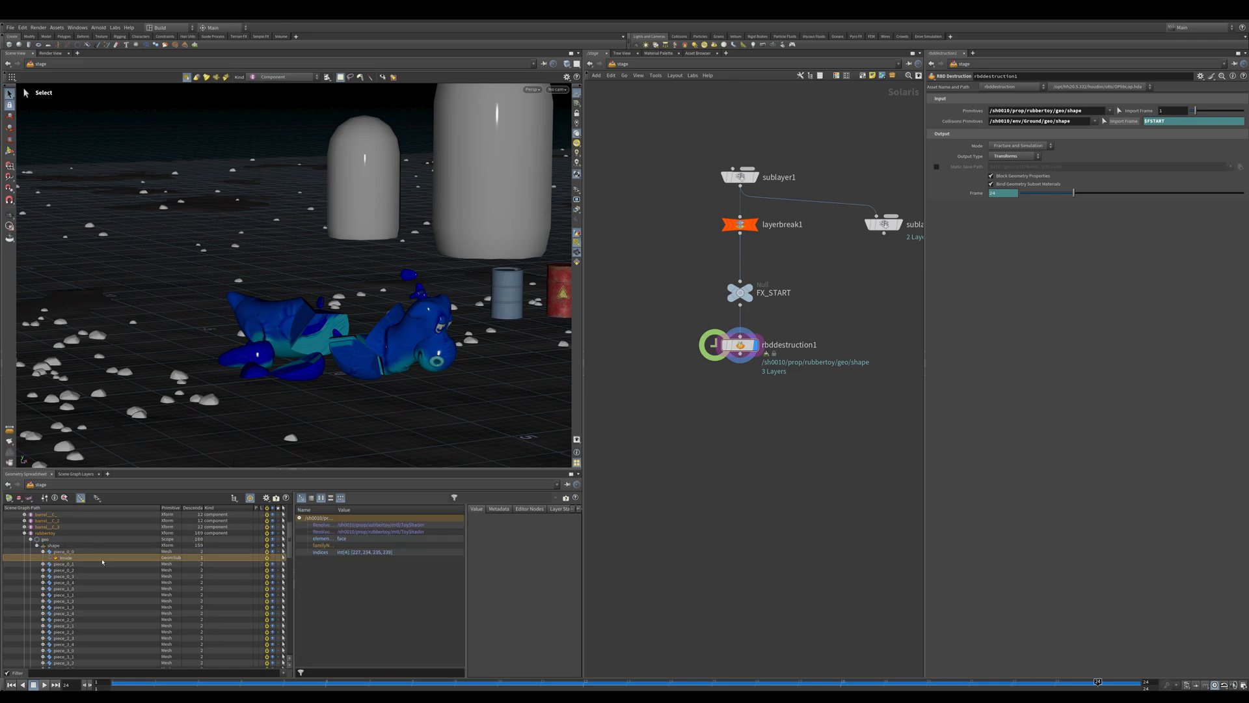
pyautogui.click(43, 551)
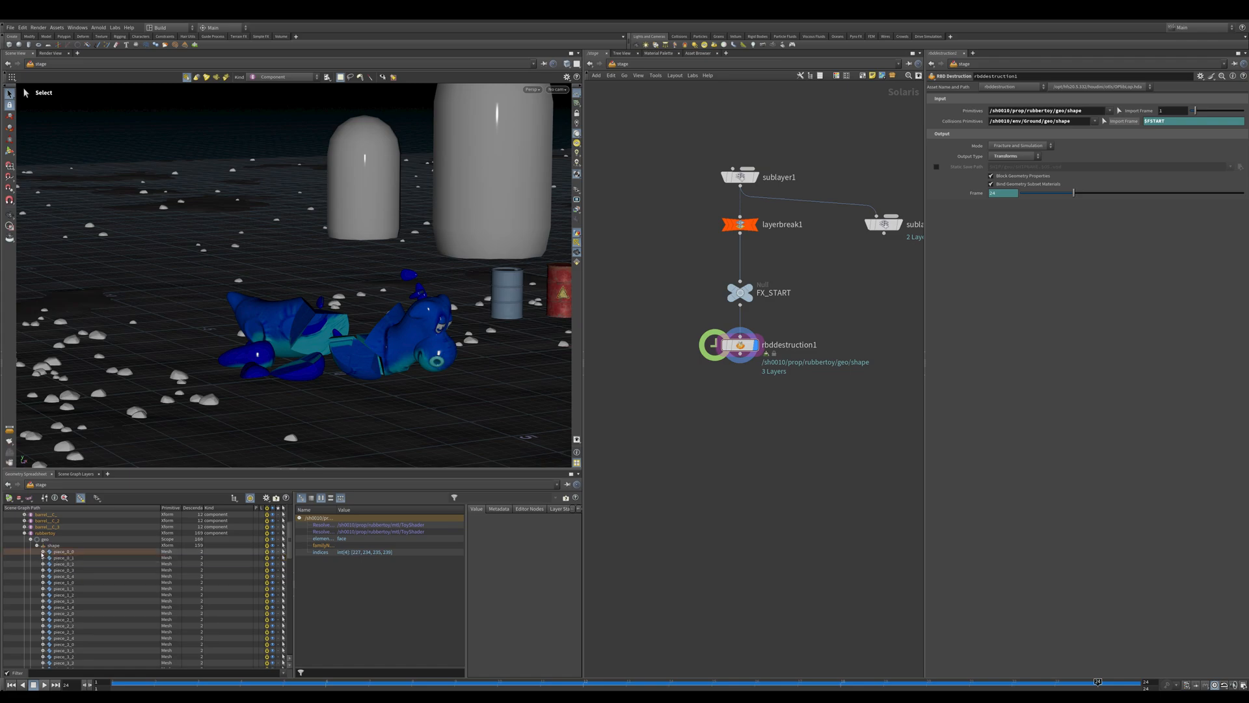
pyautogui.keyDown('alt'); pyautogui.moveTo(189, 416); pyautogui.dragTo(200, 417); pyautogui.keyUp('alt')
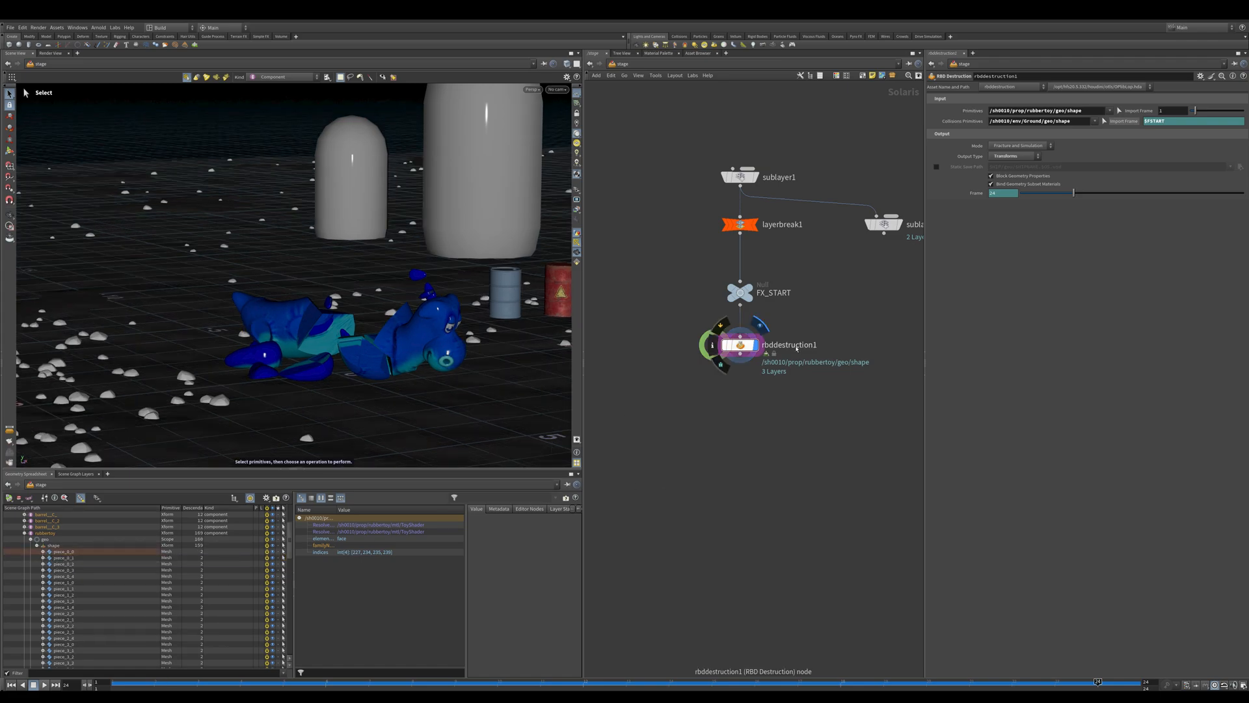
# - Examine the fracture, configure and bullet solver nodes inside the RBD Destruction node, and return to the stage network
pyautogui.doubleClick(740, 345)
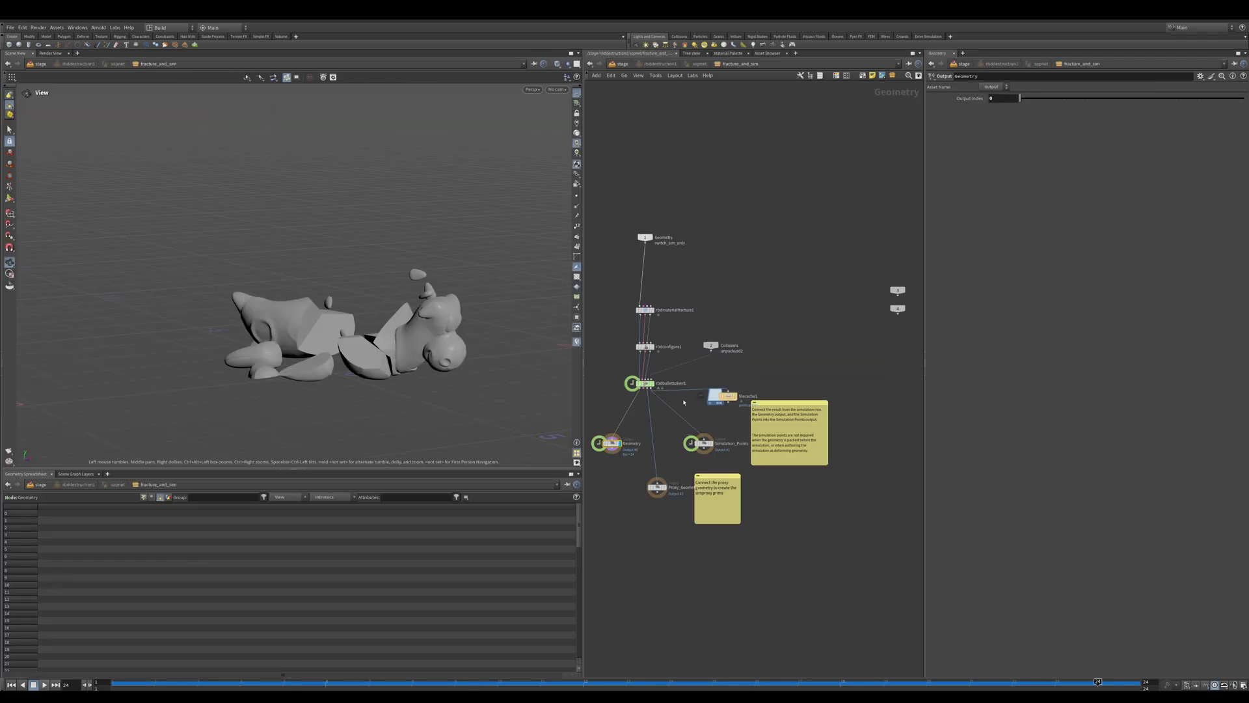
pyautogui.moveTo(684, 402); pyautogui.dragTo(747, 423, button='middle')
pyautogui.scroll(3, 748, 414)
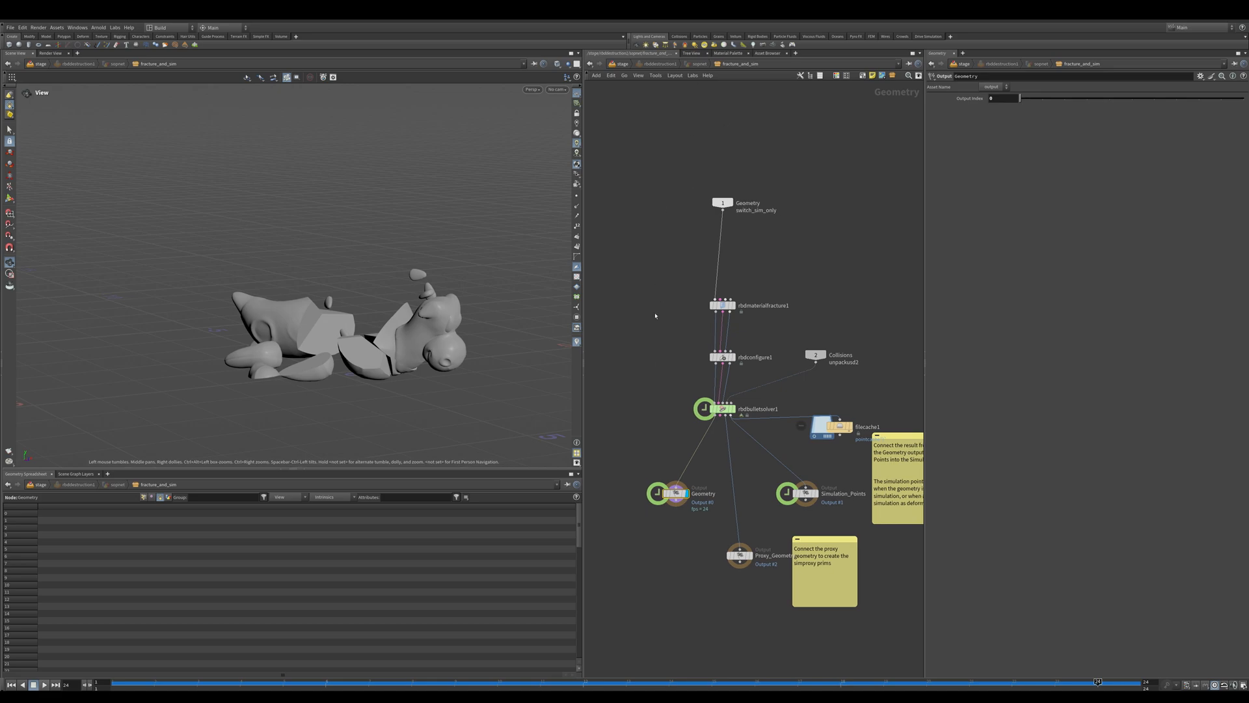
pyautogui.click(726, 291)
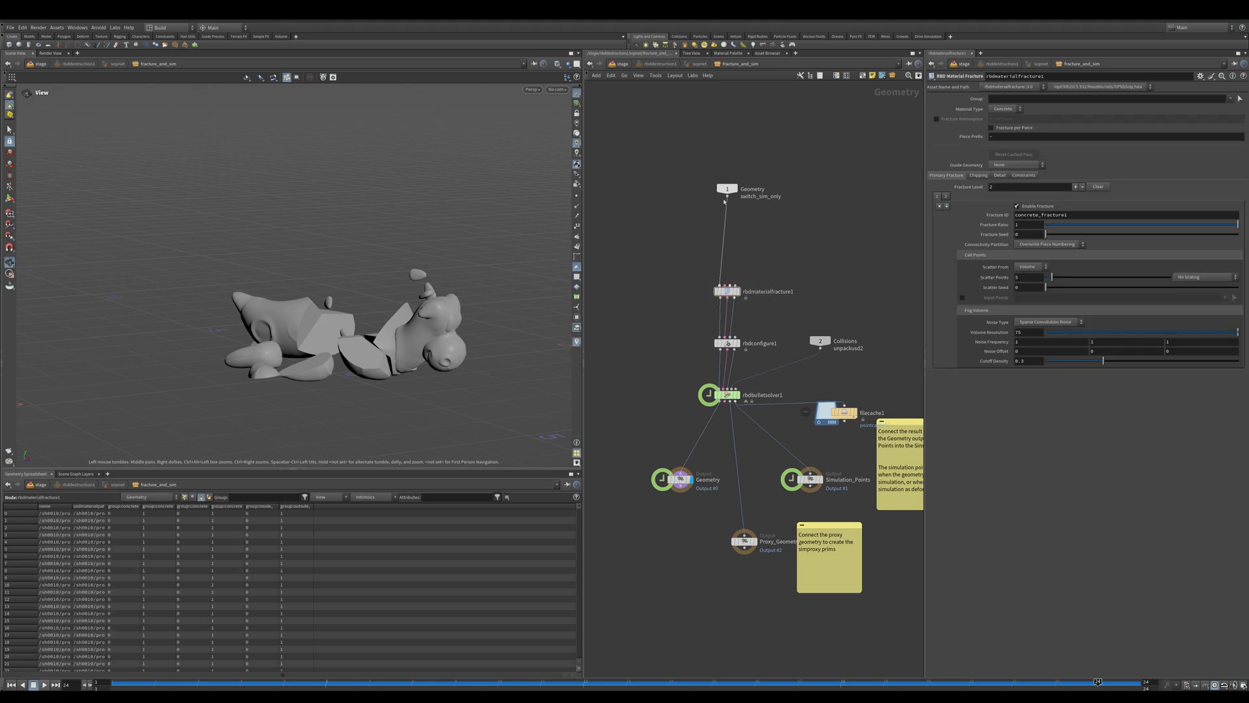
pyautogui.moveTo(727, 189); pyautogui.dragTo(726, 184)
pyautogui.click(728, 292)
pyautogui.moveTo(670, 375); pyautogui.dragTo(667, 357, button='middle')
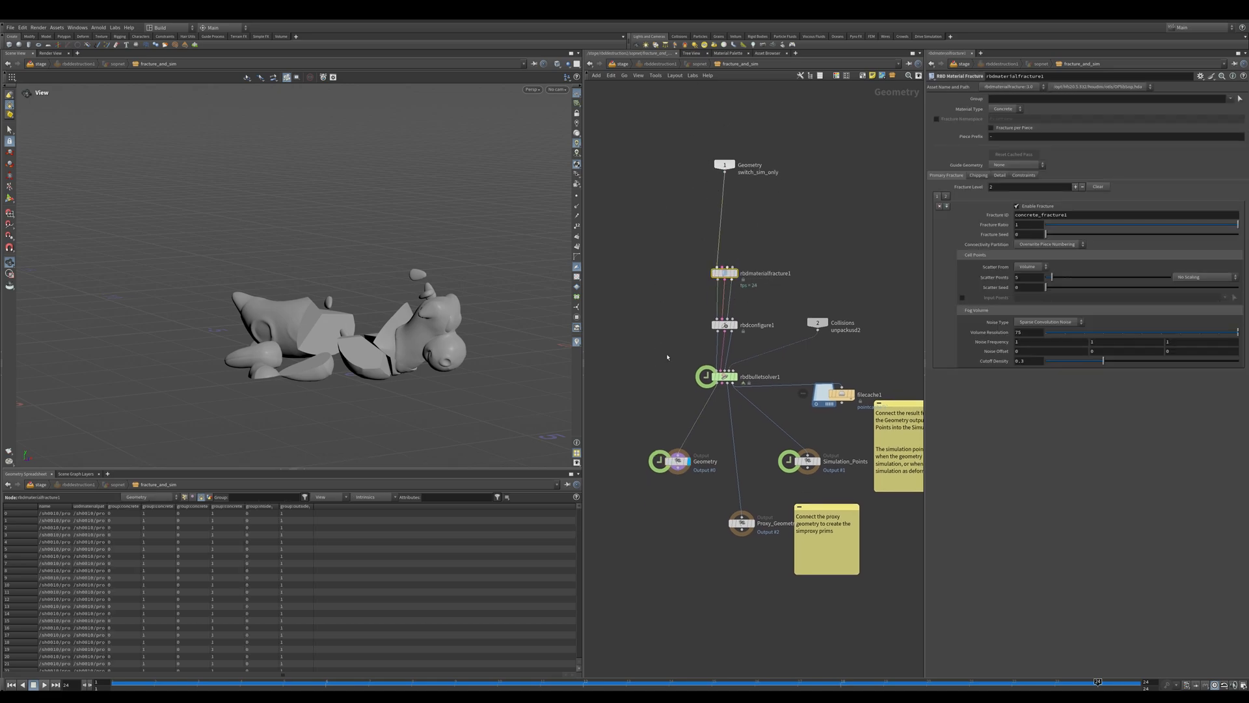
pyautogui.click(725, 376)
pyautogui.hotkey('shift', 'f')
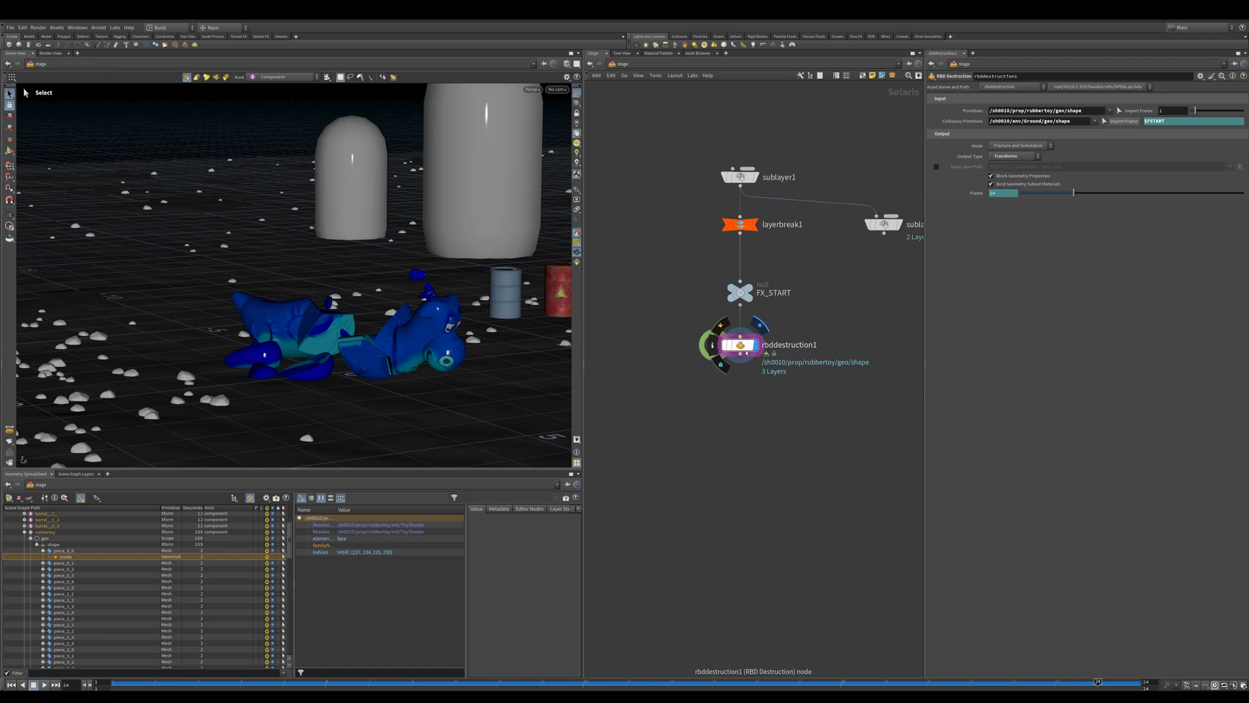
# - Enable the RBD Destruction node's static save path and point it to static.usdc in the project's usd/sh0010/fx folder
pyautogui.click(936, 168)
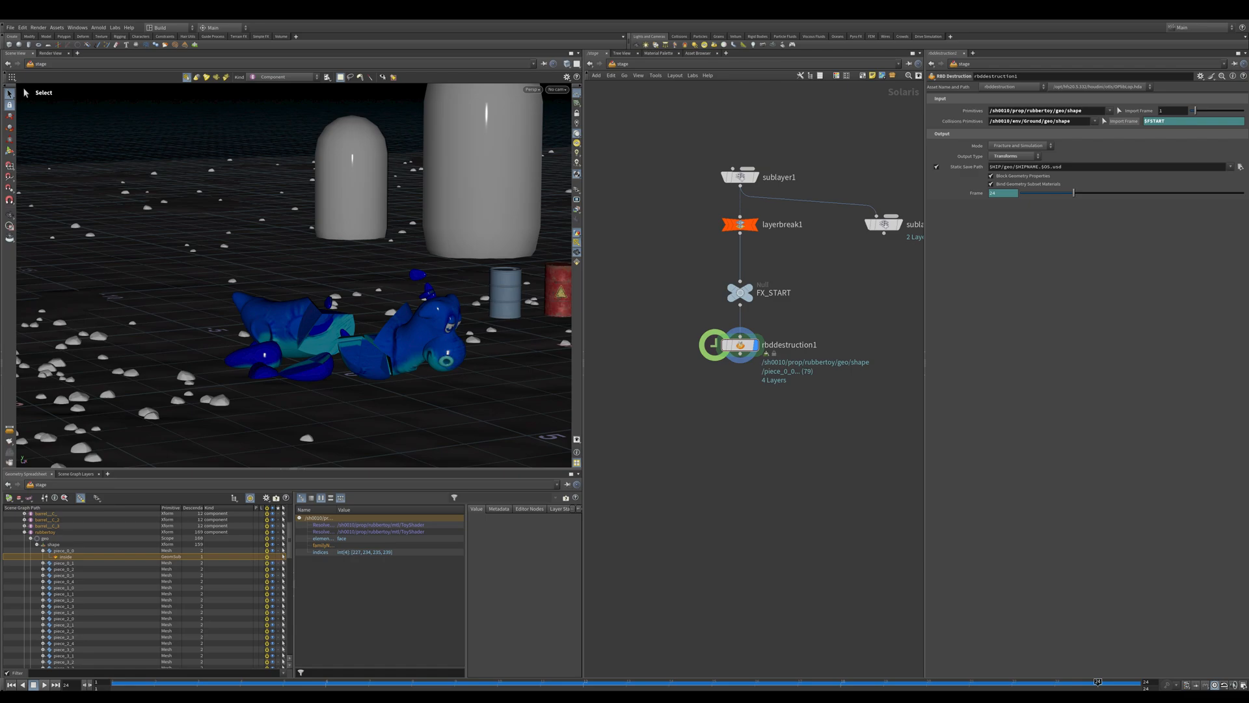
pyautogui.click(1070, 170)
pyautogui.hotkey('ctrl', 'a')
pyautogui.write('/home/mats/Documents/Documents/HoudiniProjects/RBDs in LOPs/usd/sh0010/fx/static.usdc')
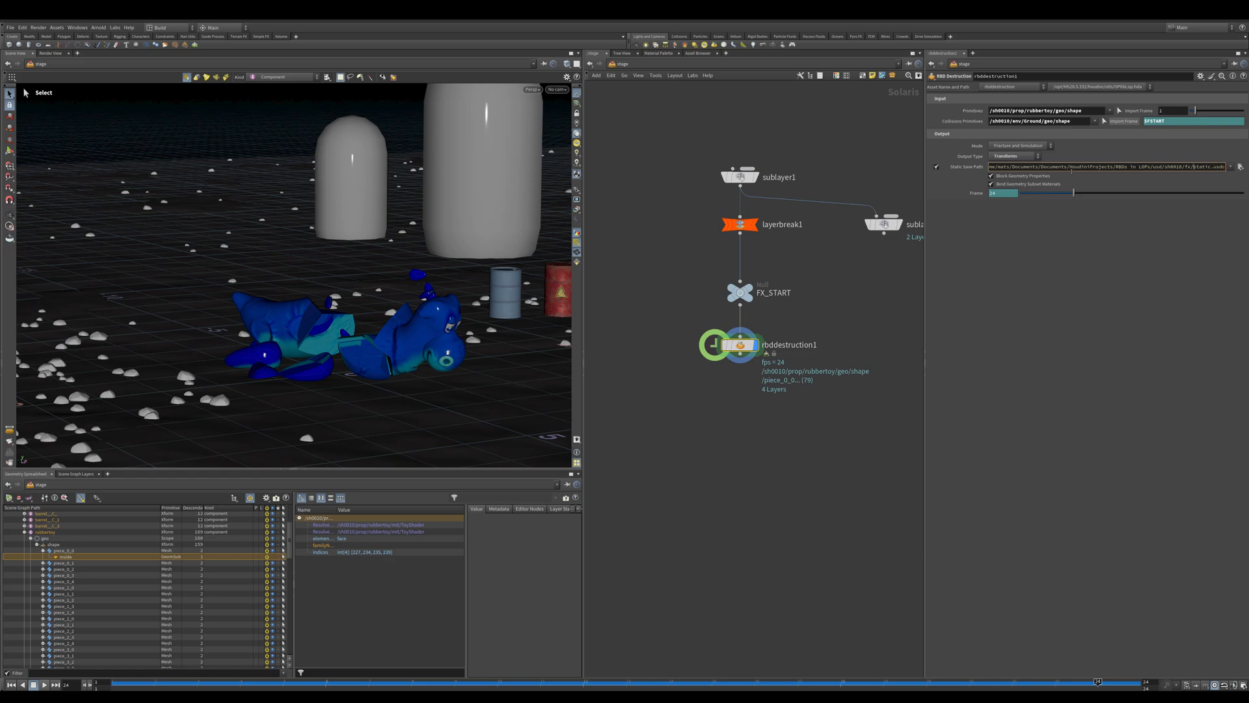
pyautogui.click(835, 339)
pyautogui.moveTo(835, 340); pyautogui.dragTo(848, 306, button='middle')
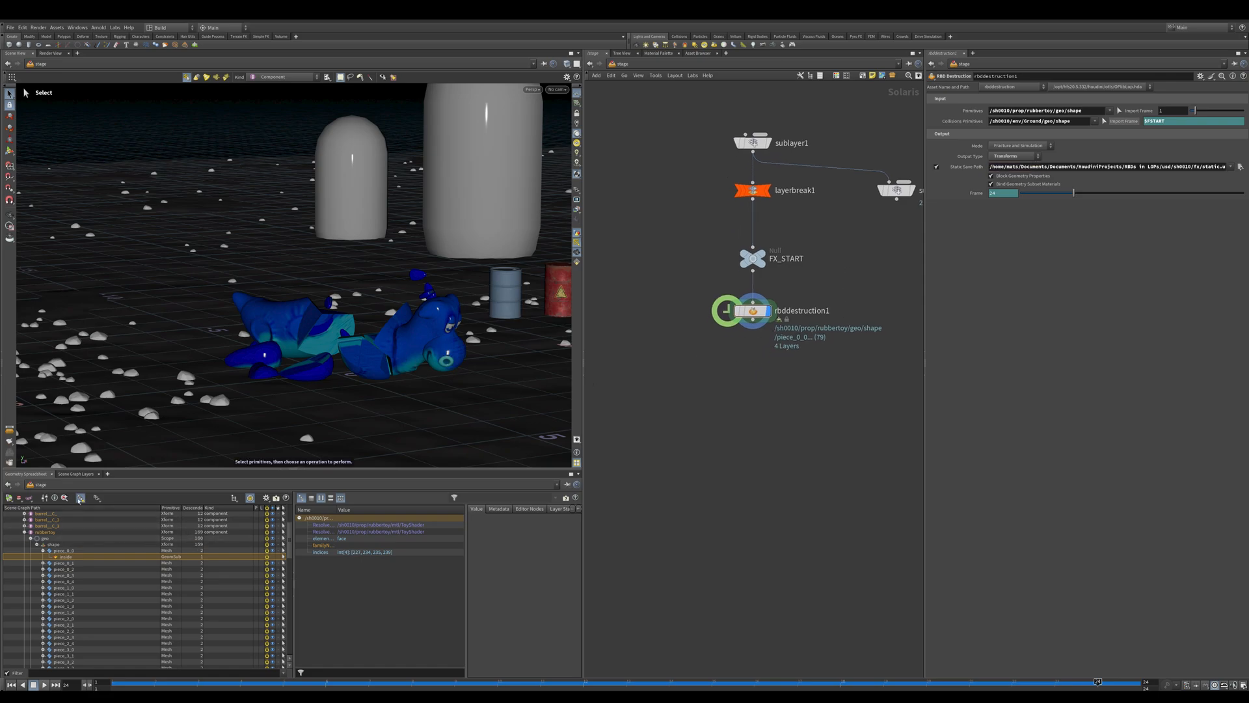
# - Check the RBD Destruction output layer's save path in the scene graph layers
pyautogui.click(78, 475)
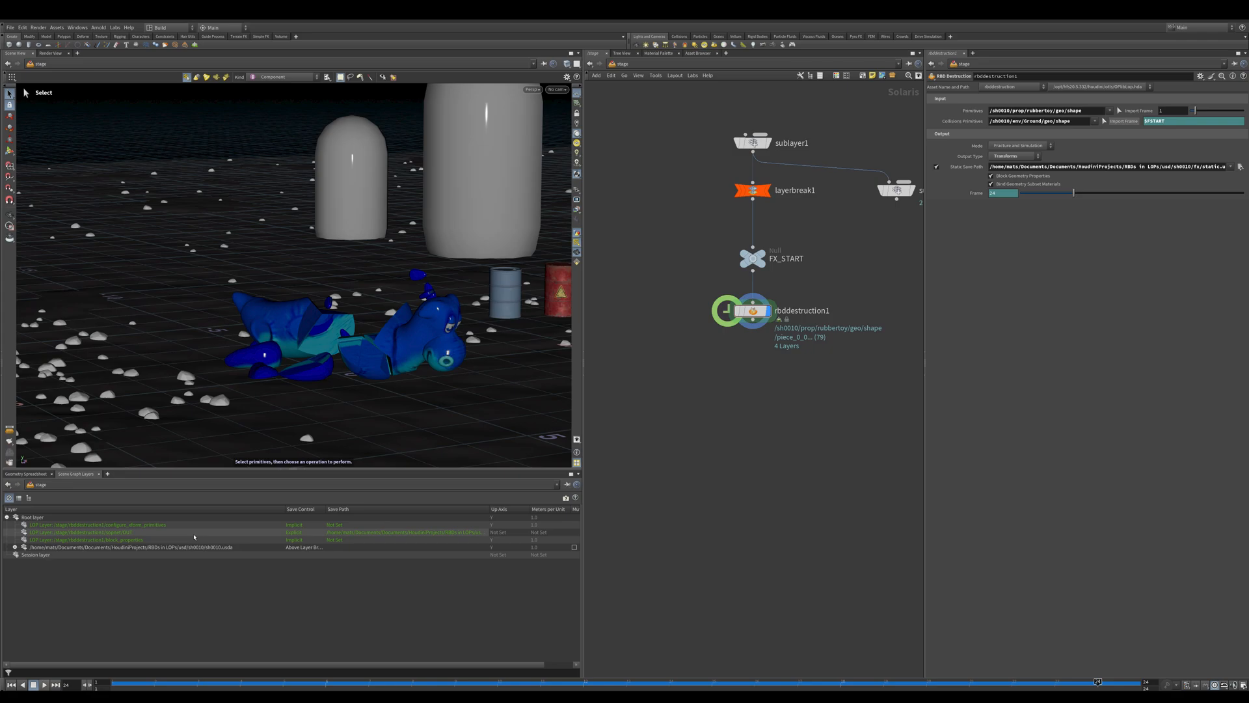
pyautogui.click(133, 533)
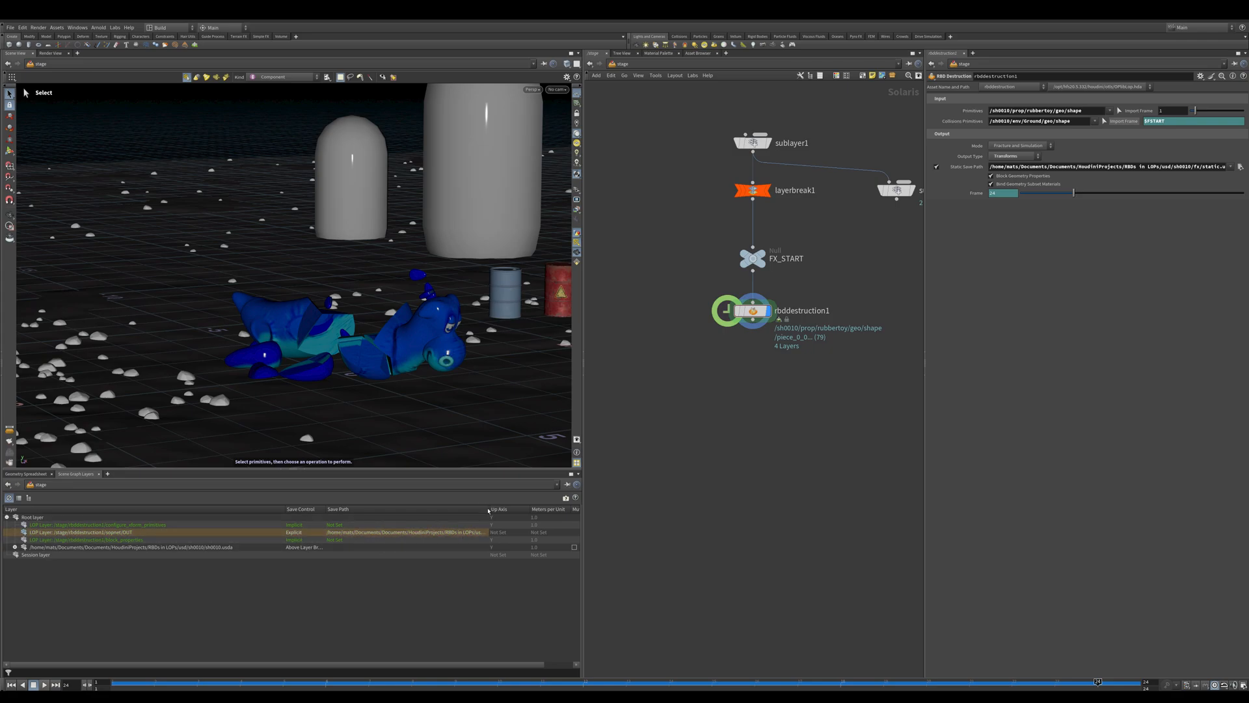
pyautogui.moveTo(488, 511); pyautogui.dragTo(549, 511)
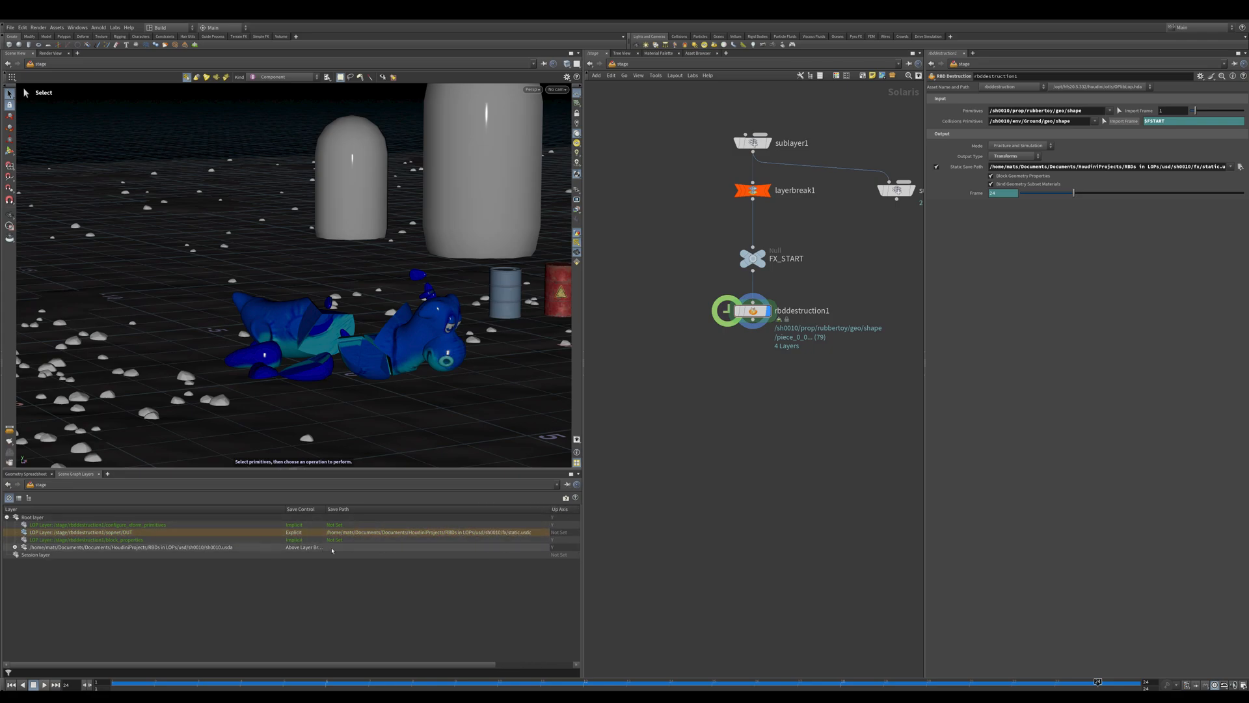
pyautogui.click(41, 474)
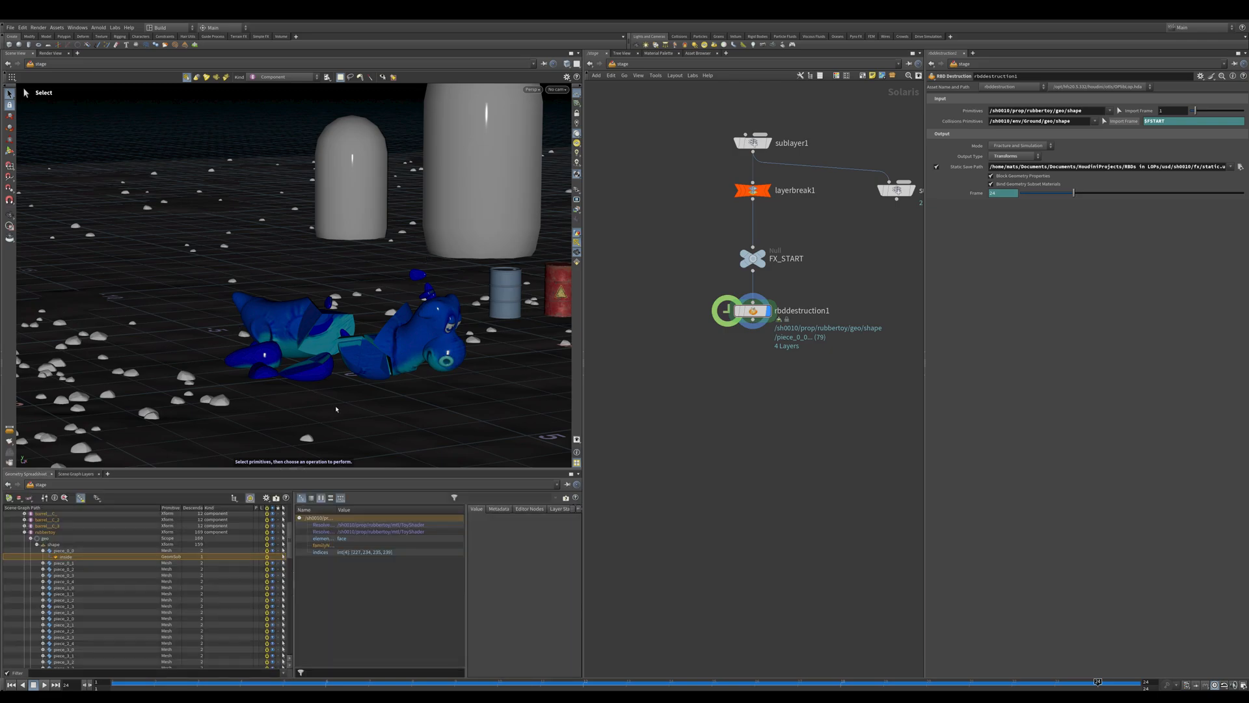
# - Add a Configure Layer node after rbddestruction1 and set its save path to rbd_pts.usdc in the usd/sh0010/fx folder
pyautogui.moveTo(759, 411); pyautogui.dragTo(735, 410, button='middle')
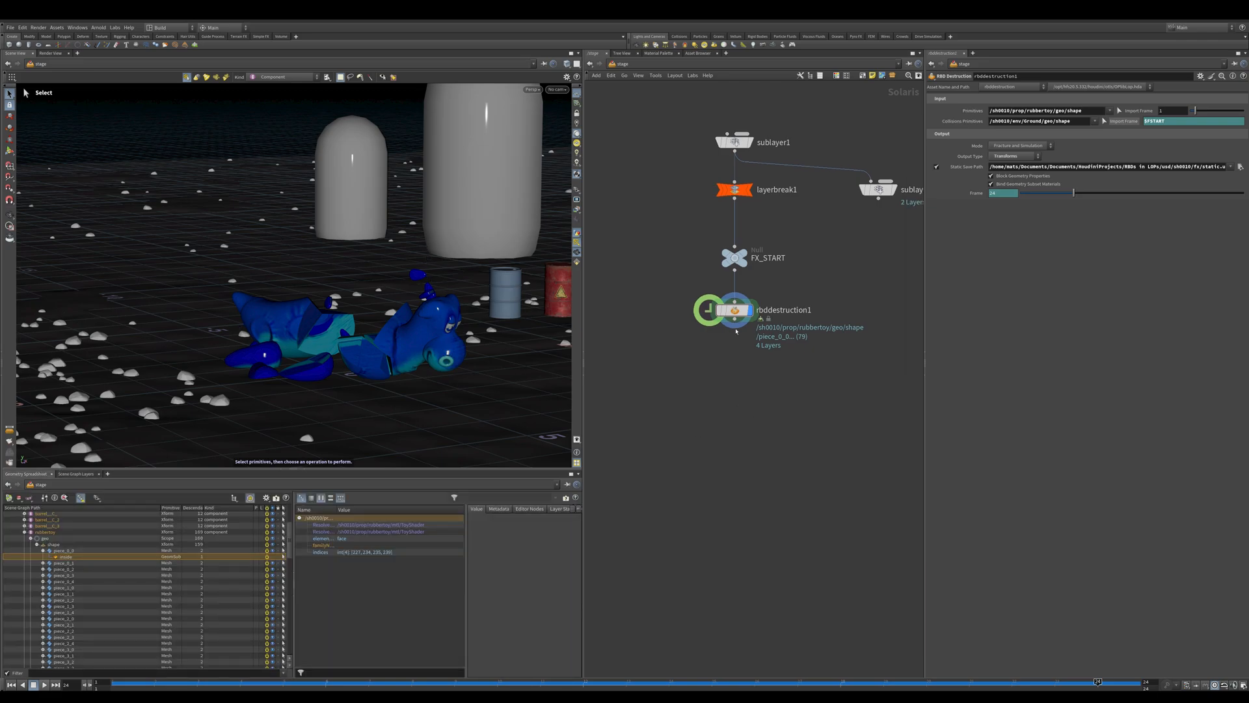
pyautogui.press('Tab')
pyautogui.write('configure')
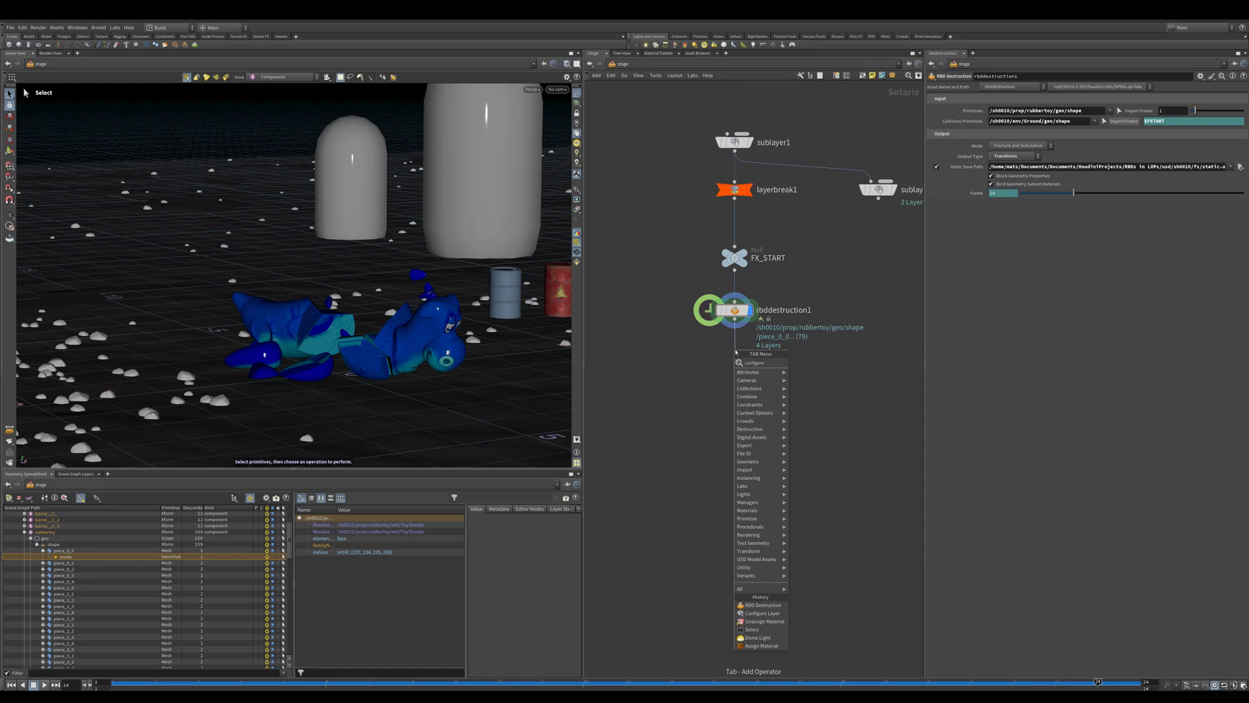
pyautogui.press('Return')
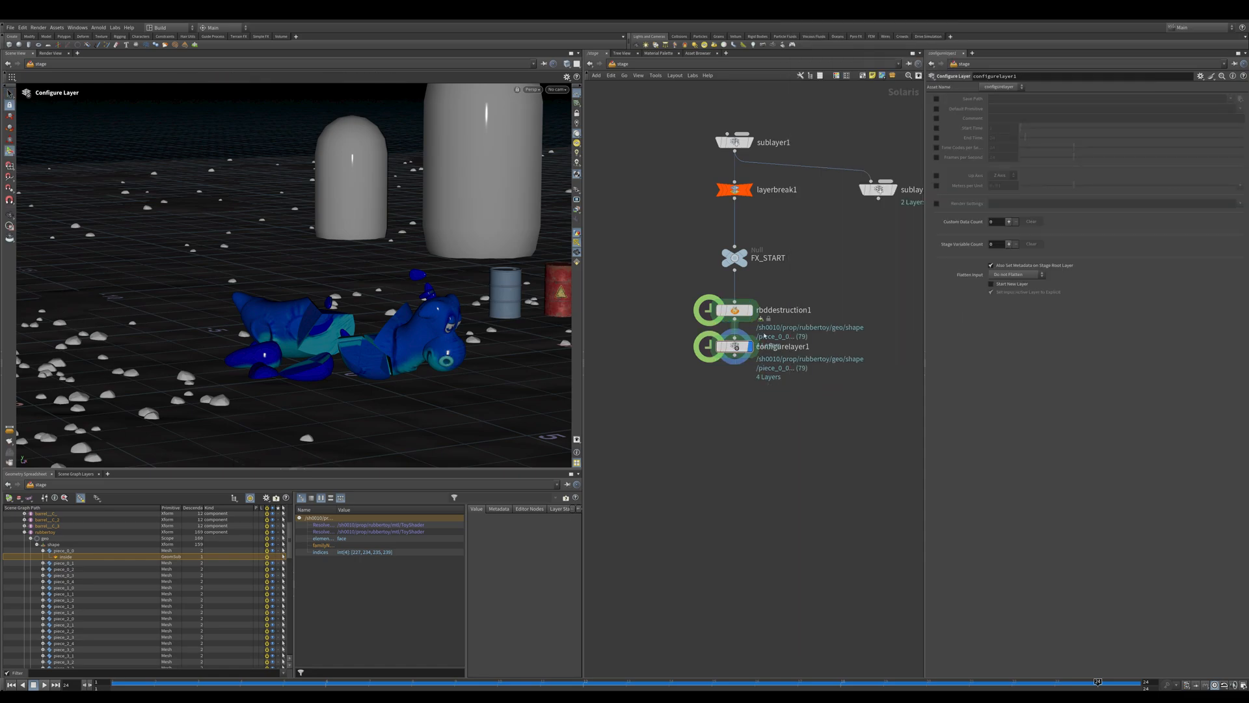
pyautogui.click(937, 98)
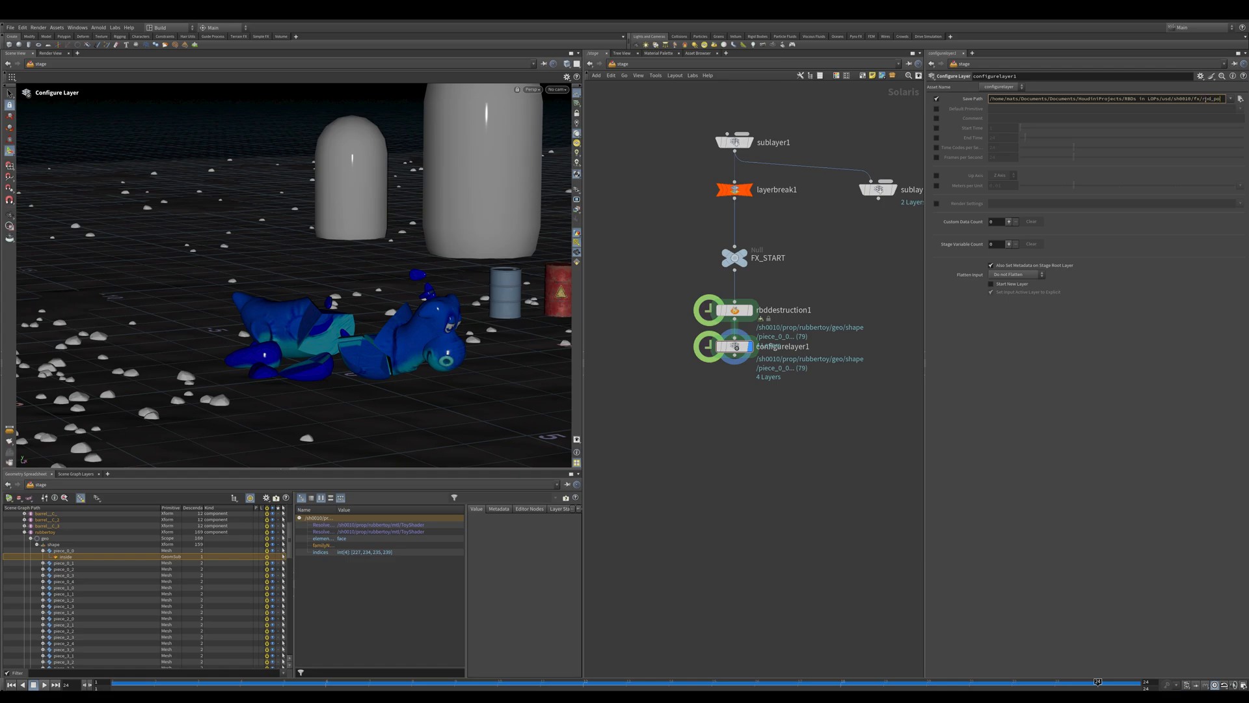
pyautogui.write('usdc')
pyautogui.press('Return')
# - Enable the configured layer's start time, end time, time codes per second and frames per second
pyautogui.click(936, 128)
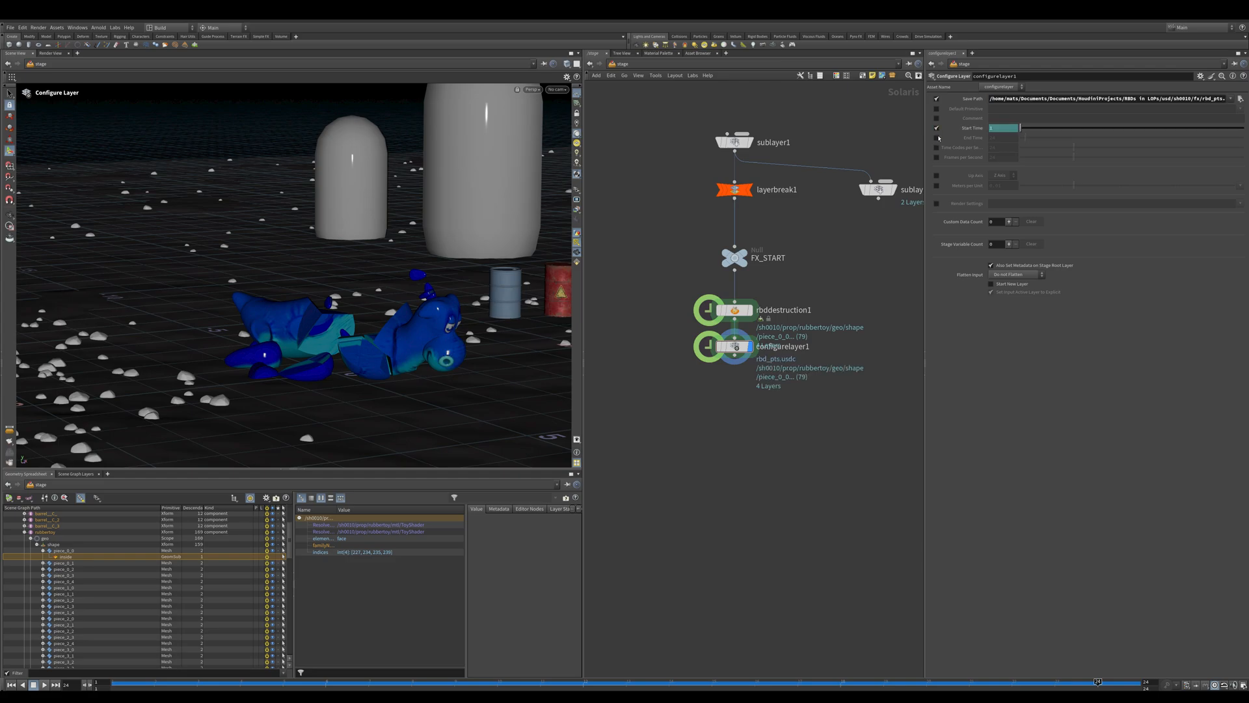
pyautogui.click(936, 137)
pyautogui.click(936, 157)
pyautogui.click(936, 148)
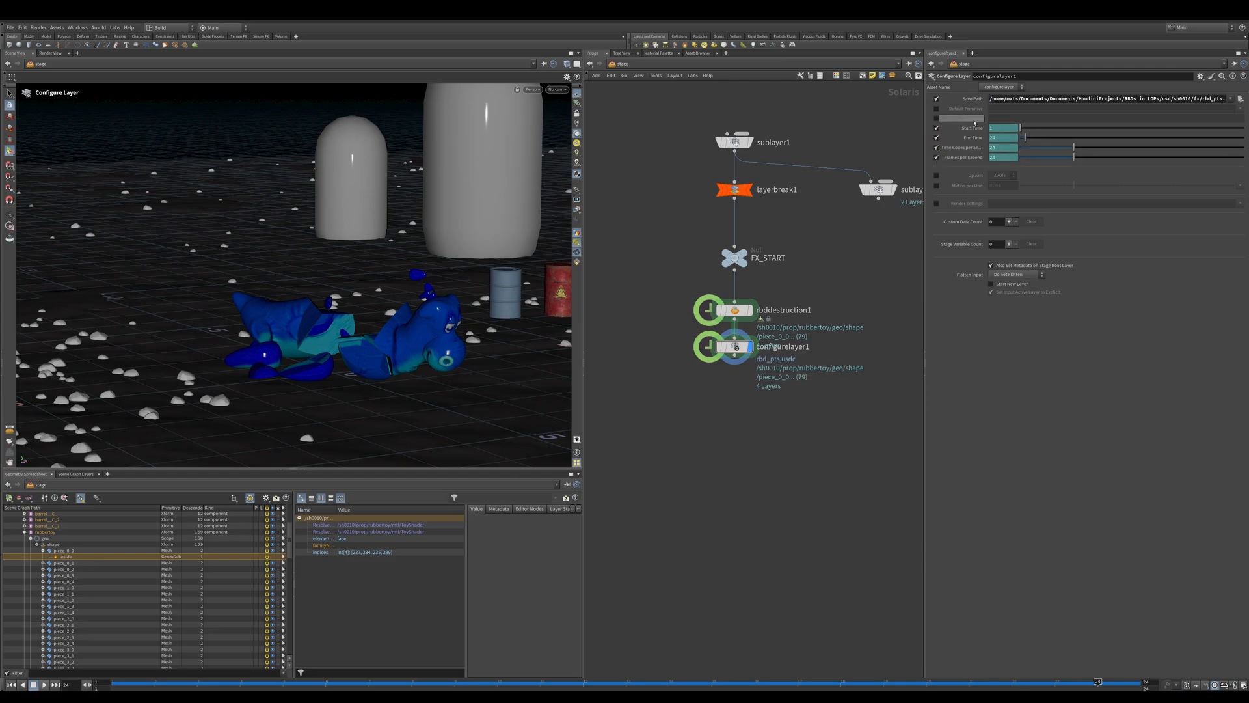
# - Set the layer's up axis to Y Axis and meters per unit to 1, and enable Start New Layer
pyautogui.click(936, 175)
pyautogui.click(937, 185)
pyautogui.click(1002, 175)
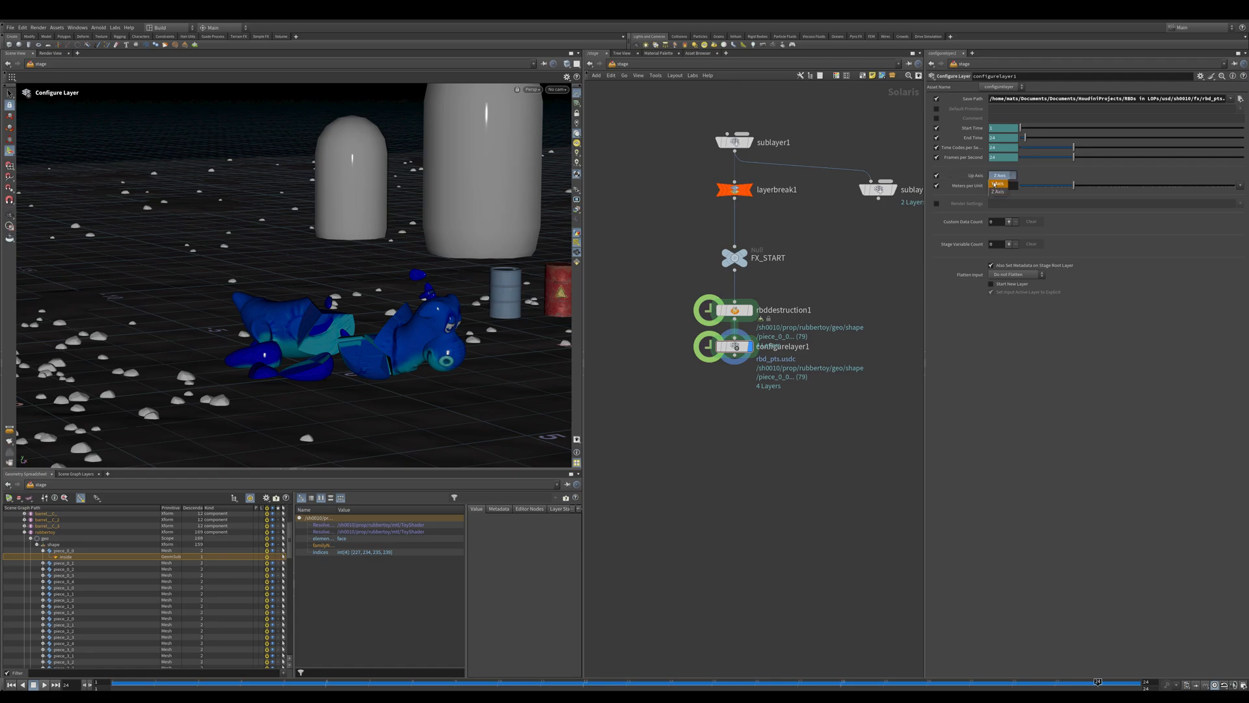
pyautogui.click(1000, 183)
pyautogui.doubleClick(1001, 185)
pyautogui.write('1')
pyautogui.press('Return')
pyautogui.moveTo(773, 328); pyautogui.dragTo(763, 300, button='middle')
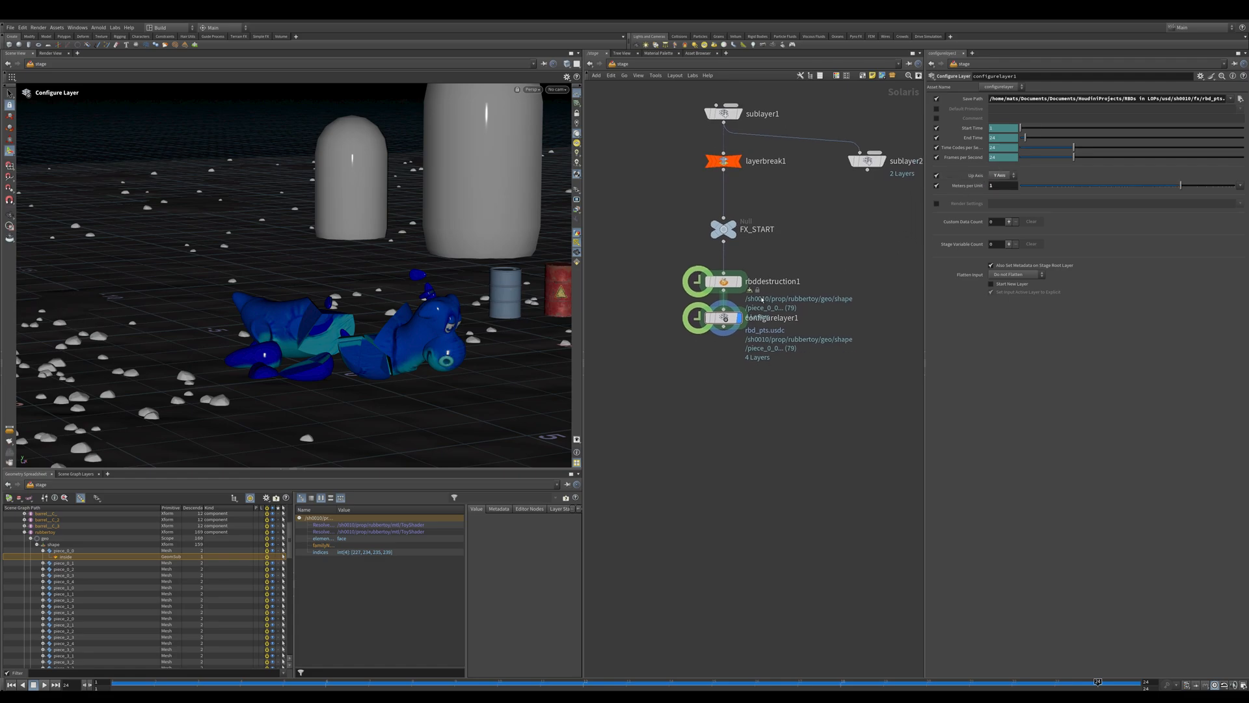
pyautogui.click(1012, 289)
pyautogui.moveTo(709, 358); pyautogui.dragTo(726, 318, button='middle')
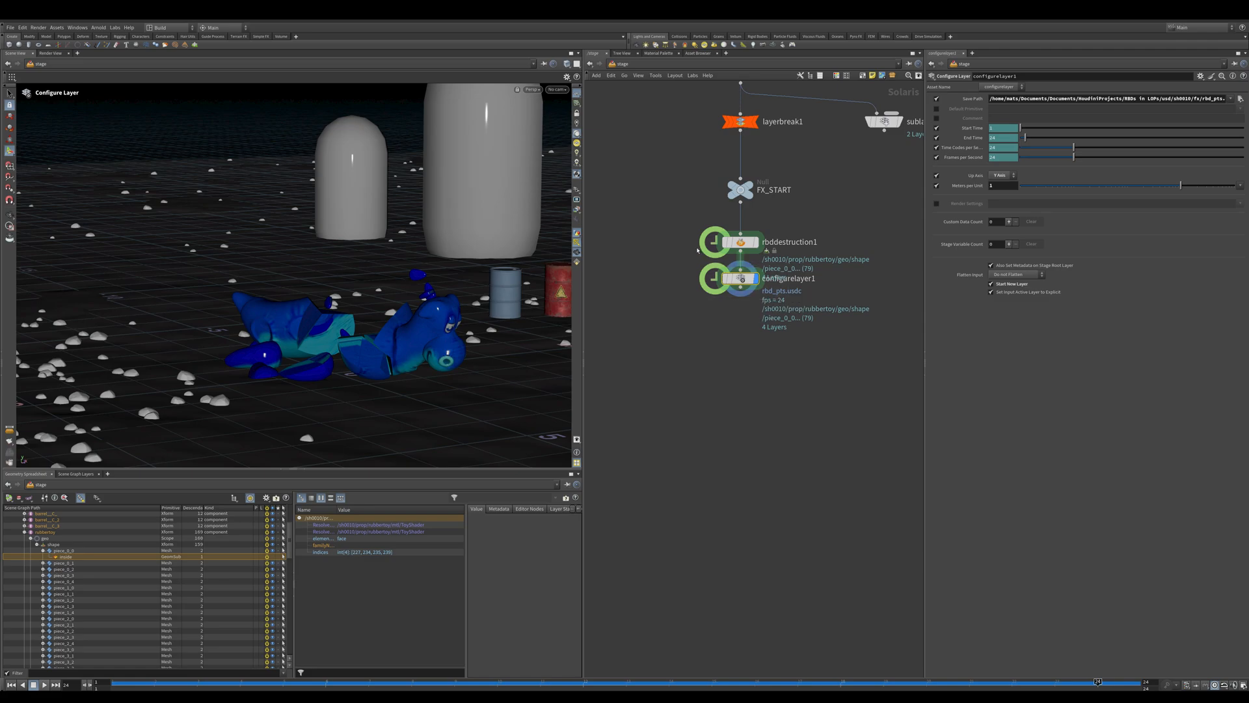
# - Add a USD ROP below configurelayer1 and set its output file to fx.usda in the usd/sh0010/fx folder
pyautogui.click(740, 242)
pyautogui.click(741, 288)
pyautogui.press('Tab')
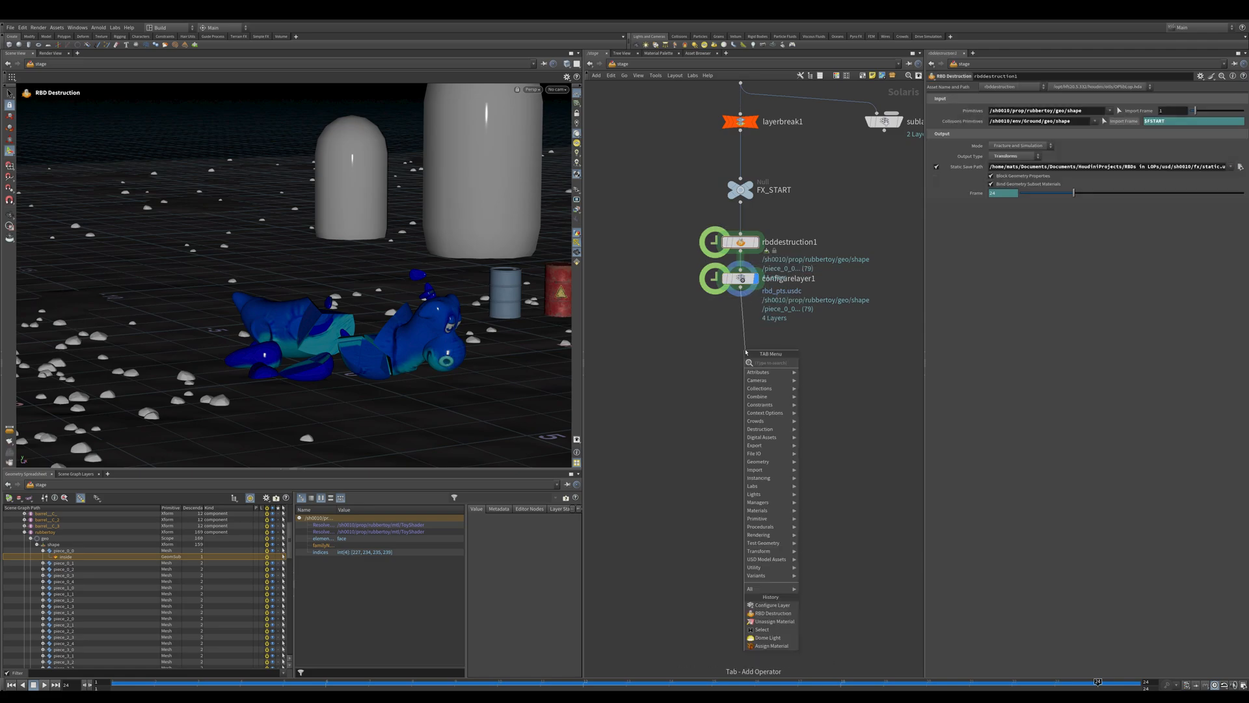
pyautogui.write('usd')
pyautogui.press('Return')
pyautogui.click(745, 350)
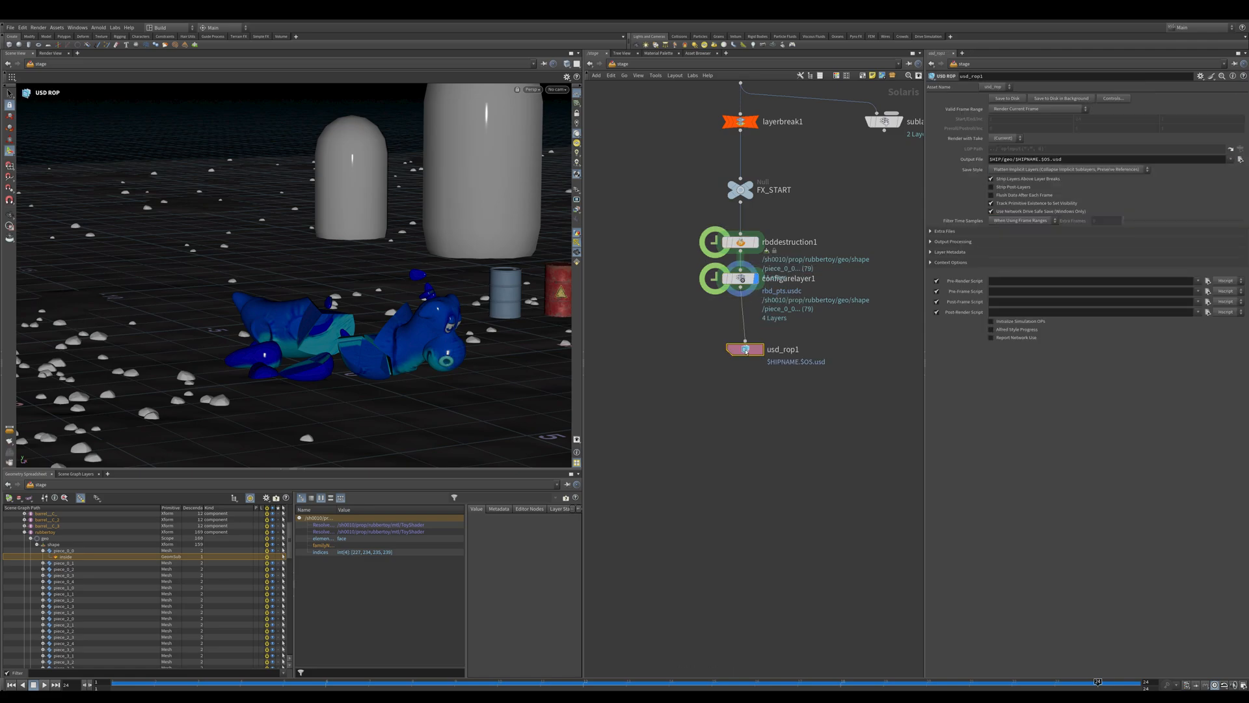
pyautogui.moveTo(745, 350); pyautogui.dragTo(741, 358)
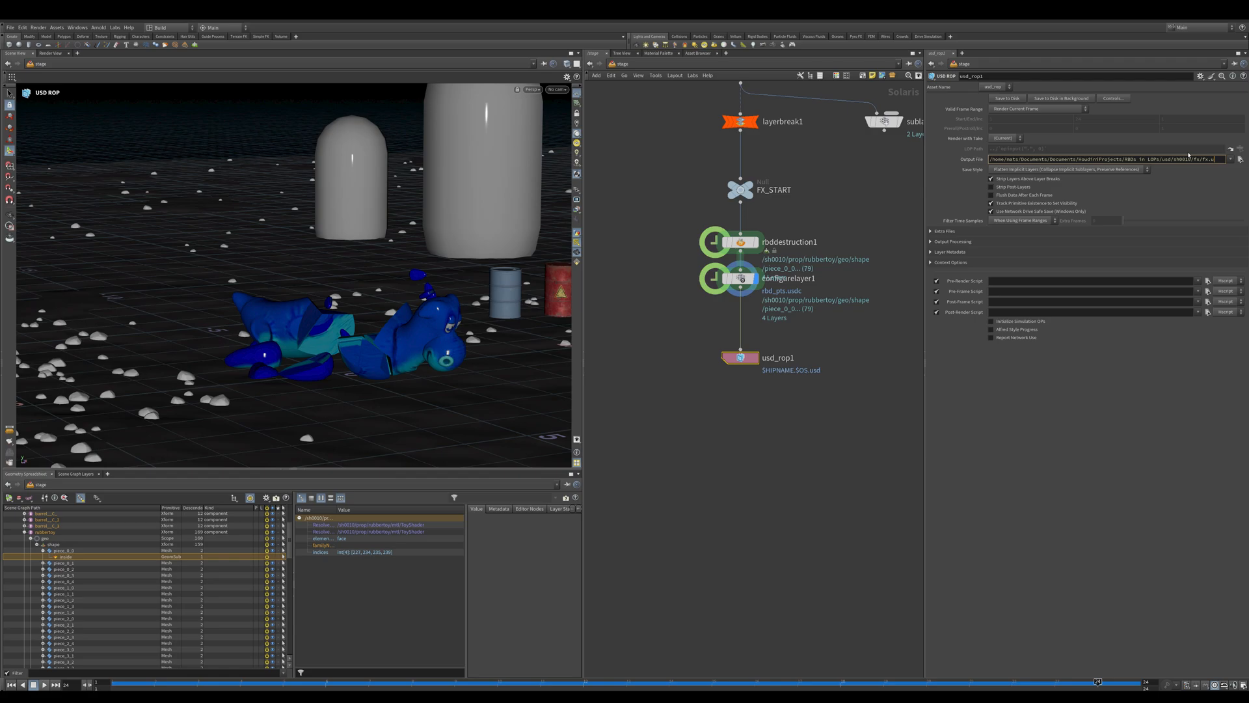
pyautogui.write('a')
pyautogui.press('Return')
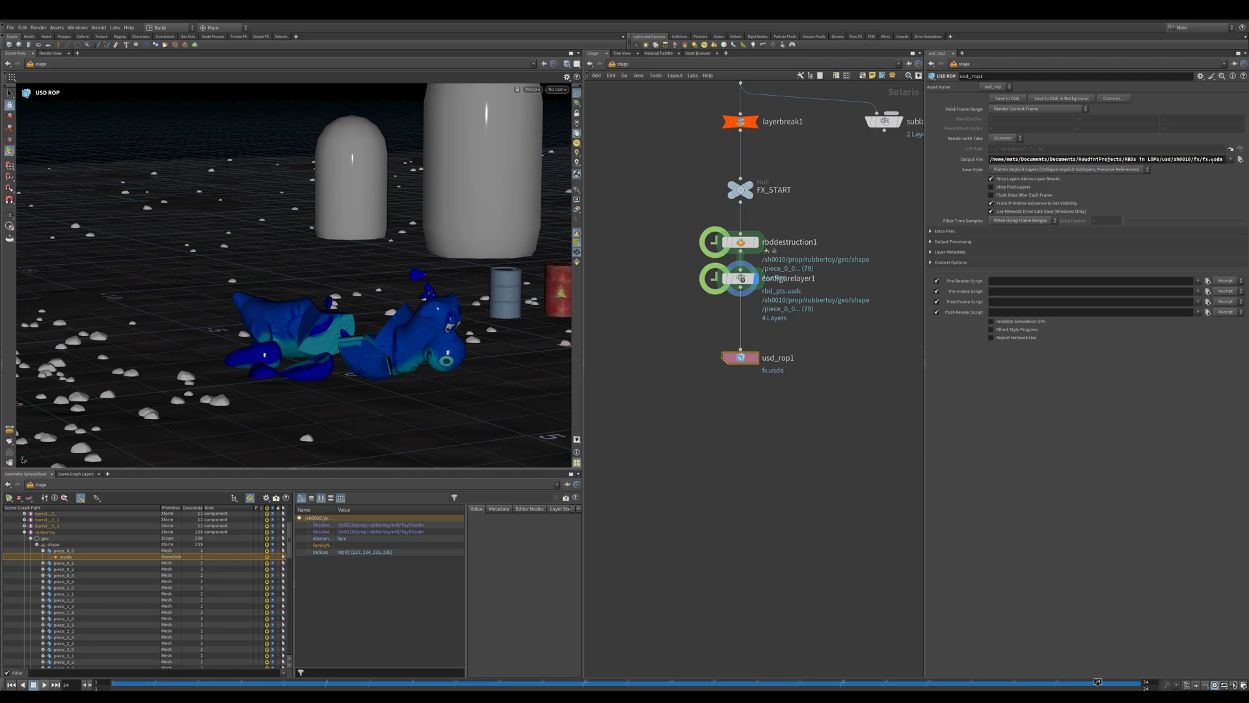
# - Set the USD ROP's valid frame range to Render Specific Frame Range and save the layers to disk
pyautogui.click(893, 218)
pyautogui.click(1026, 110)
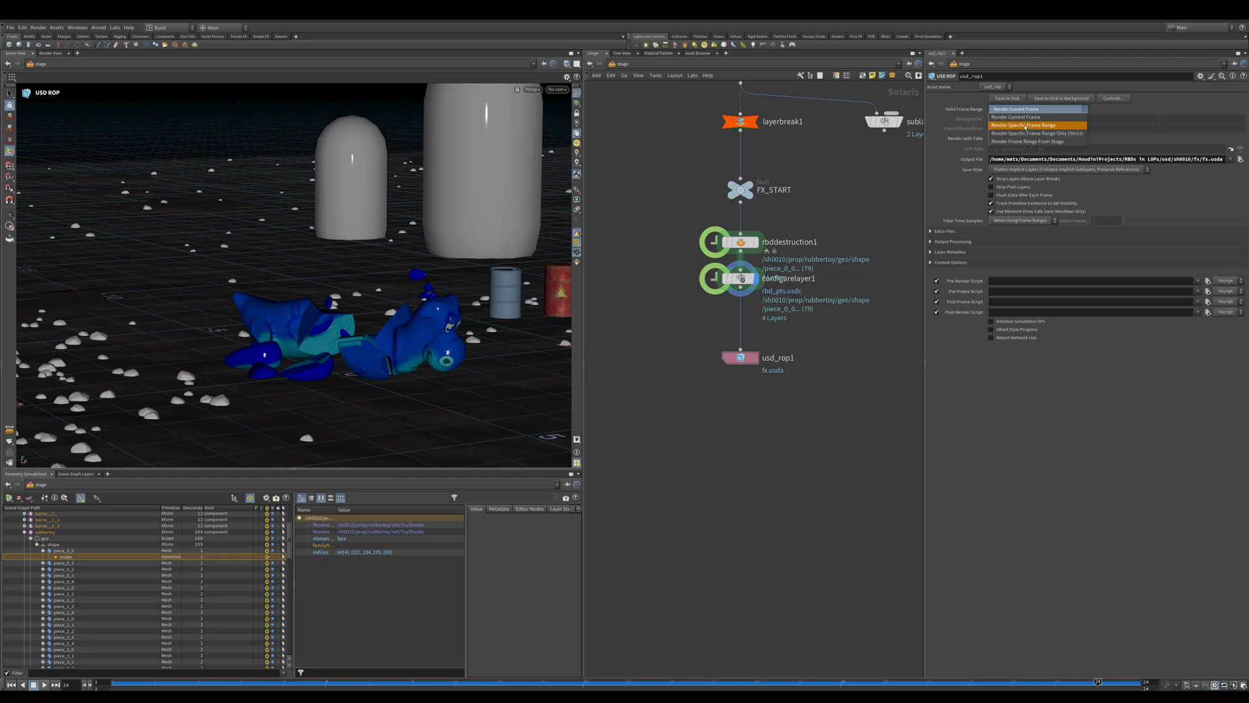
pyautogui.click(1025, 126)
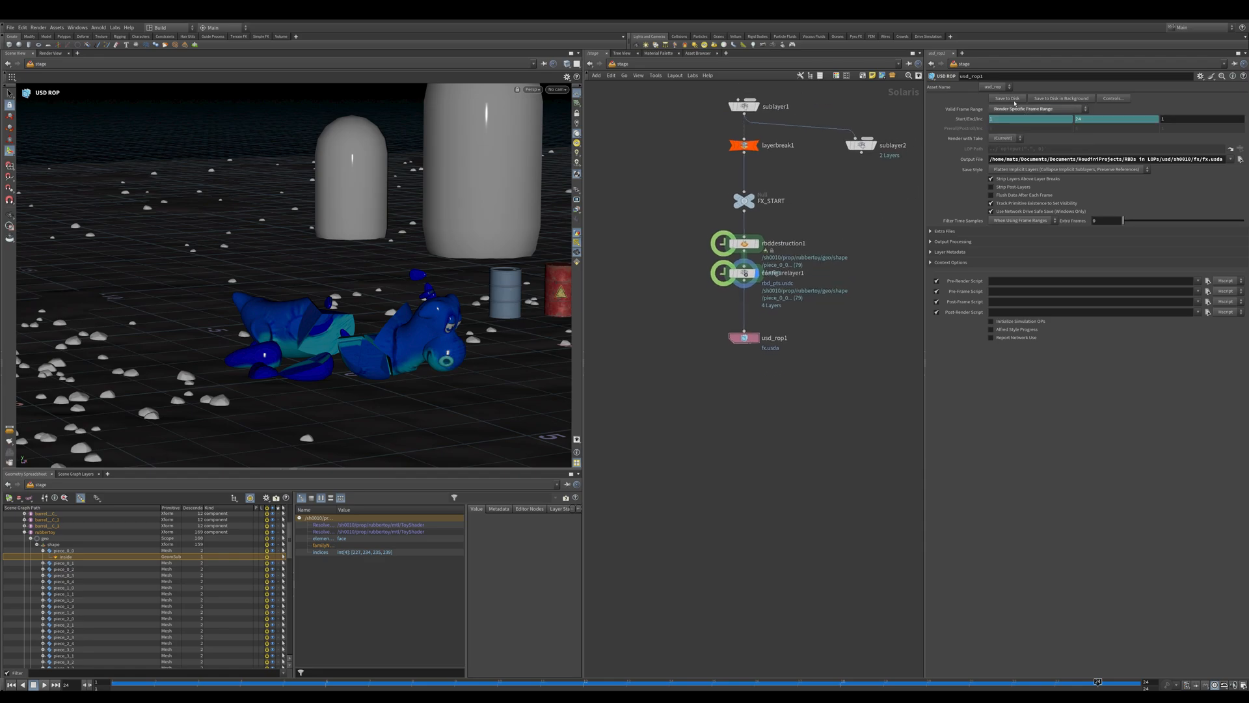
pyautogui.click(1008, 98)
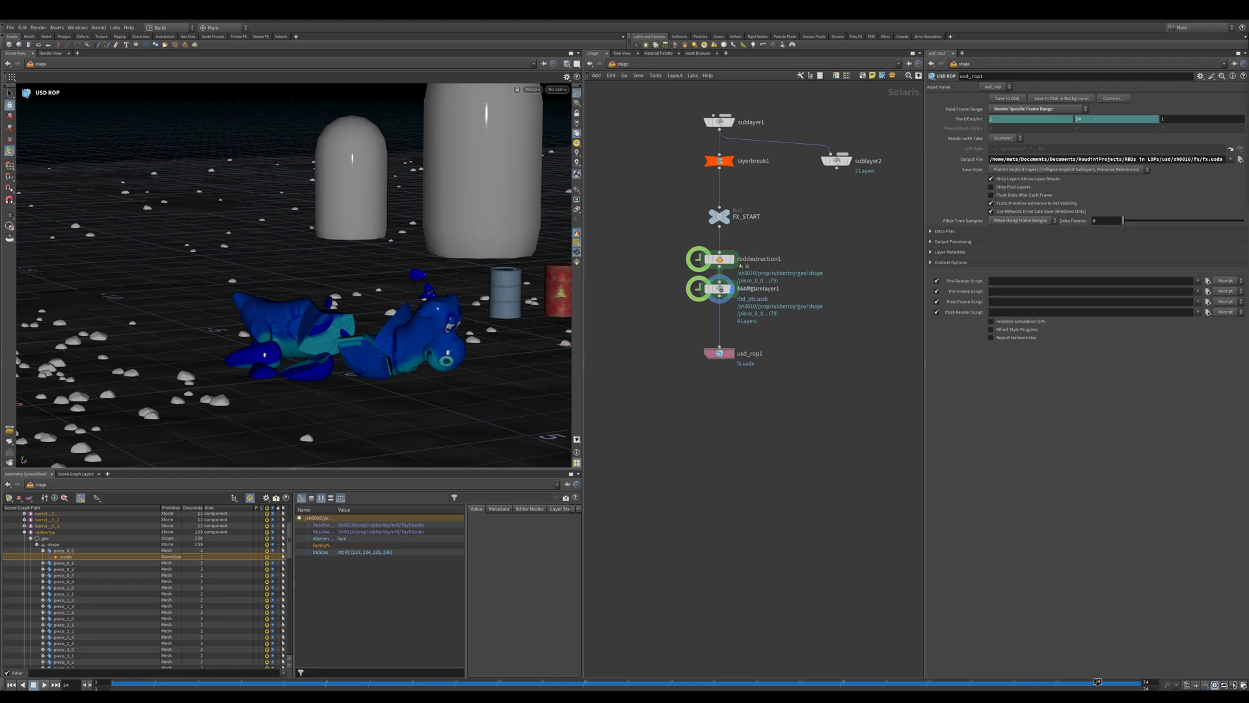
# - Switch to the Files window and check the exported fx.usda, rbd_pts.usdc and static.usdc files in the fx folder
pyautogui.moveTo(1248, 173); pyautogui.dragTo(812, 204)
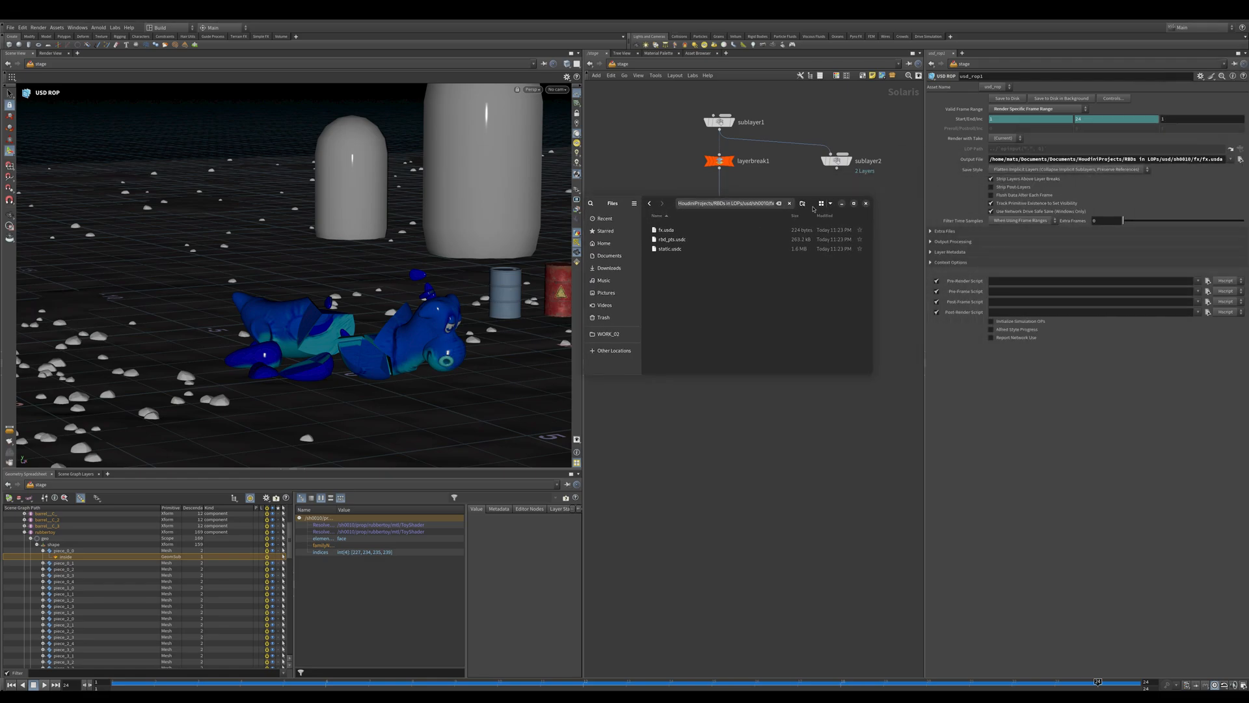
pyautogui.click(681, 230)
pyautogui.click(681, 240)
pyautogui.click(681, 248)
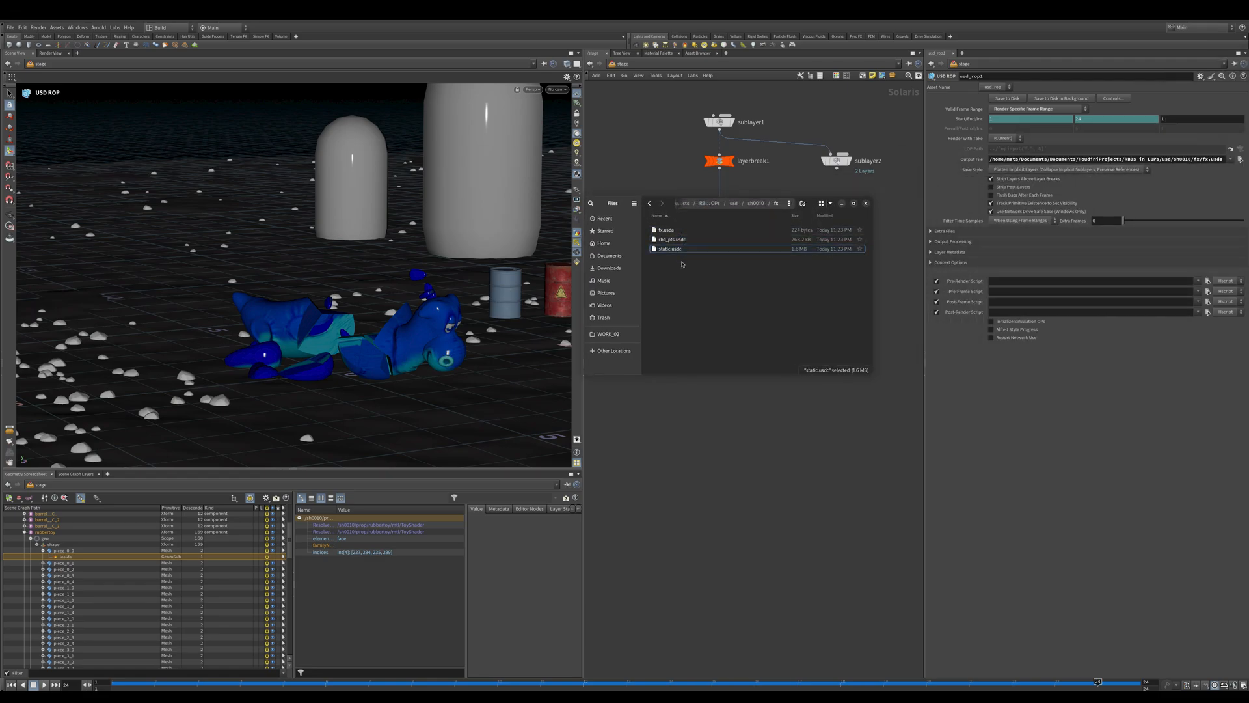
# - Compare the sizes of fx.usda, rbd_pts.usdc and static.usdc in the exported fx folder
pyautogui.moveTo(814, 203); pyautogui.dragTo(830, 386)
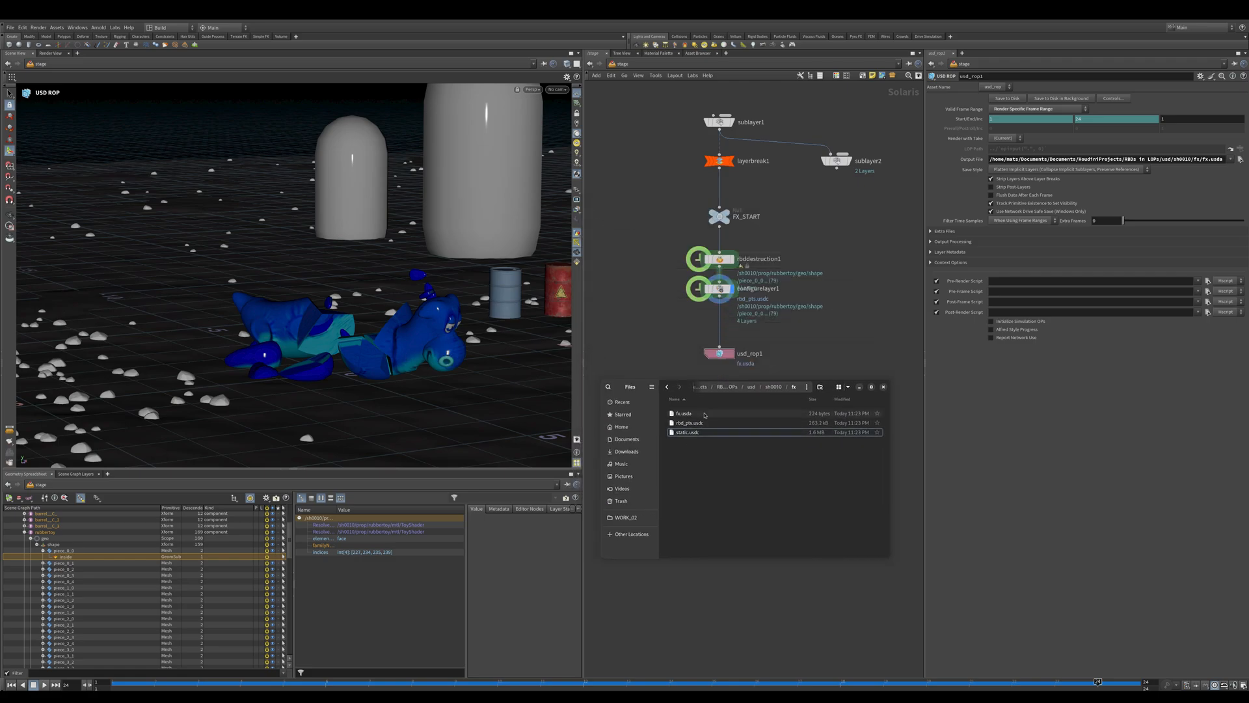
pyautogui.click(703, 414)
pyautogui.click(715, 423)
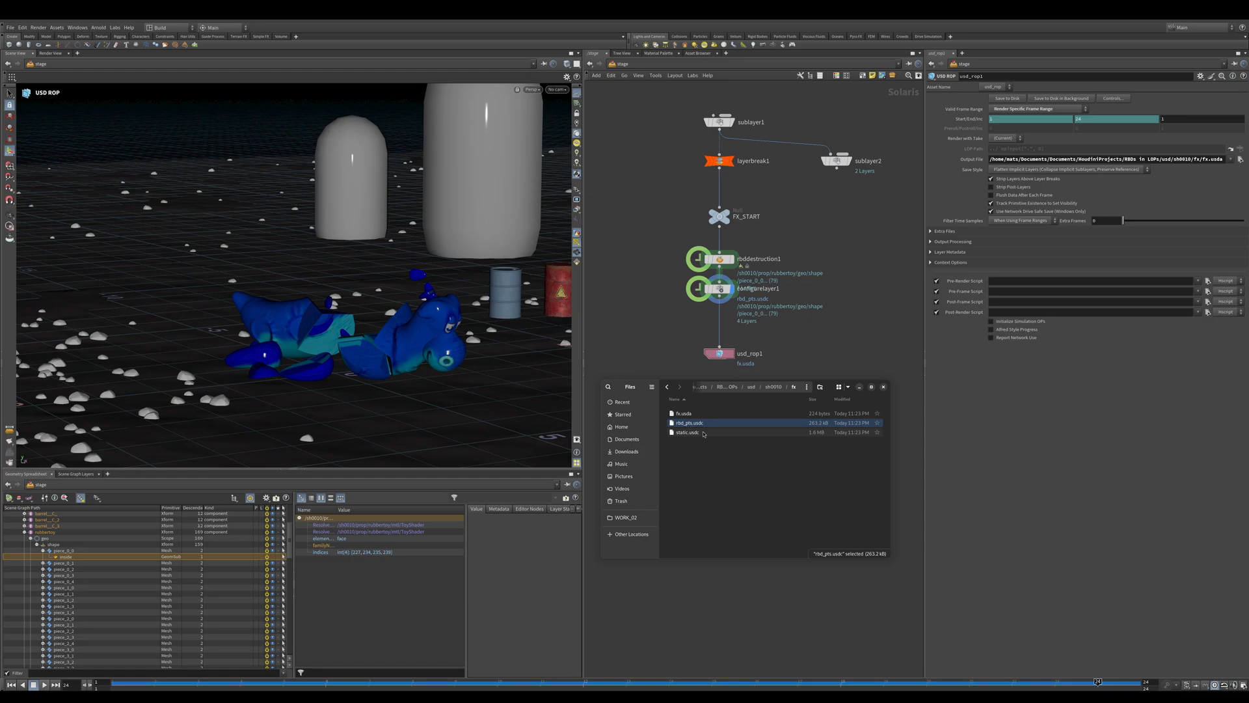
pyautogui.click(709, 432)
pyautogui.click(719, 423)
pyautogui.click(719, 432)
pyautogui.click(721, 413)
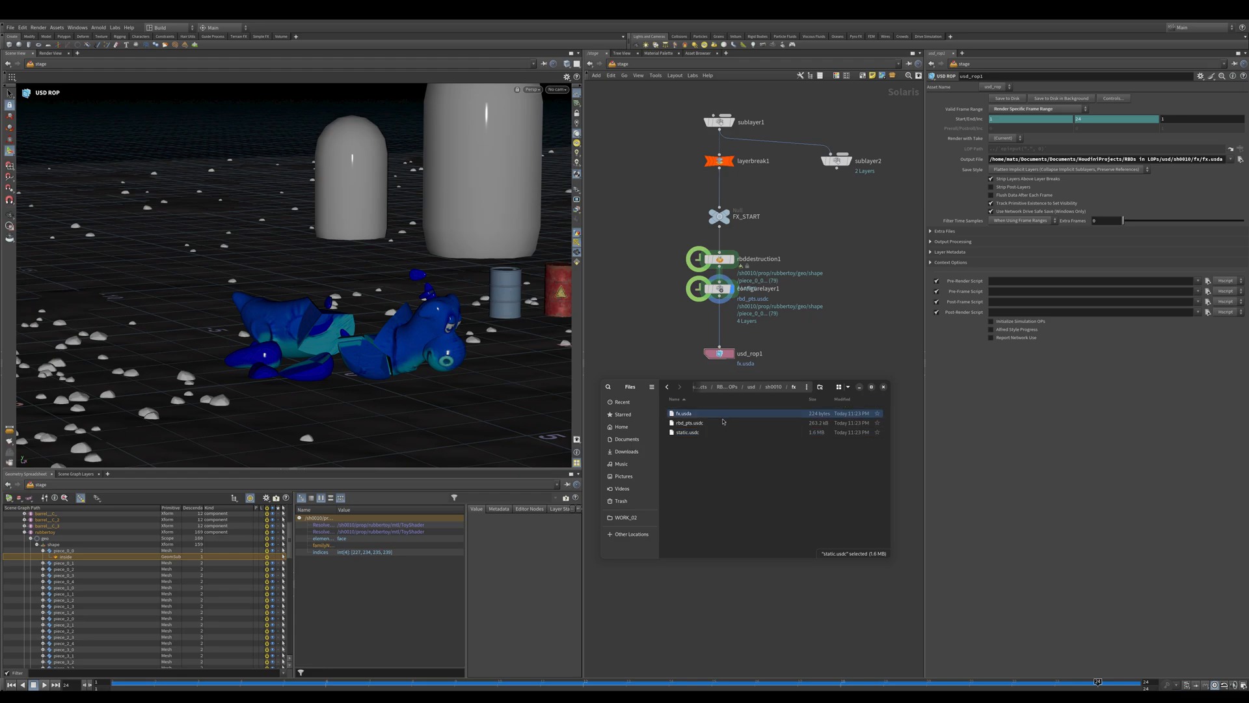
pyautogui.click(717, 423)
pyautogui.click(711, 432)
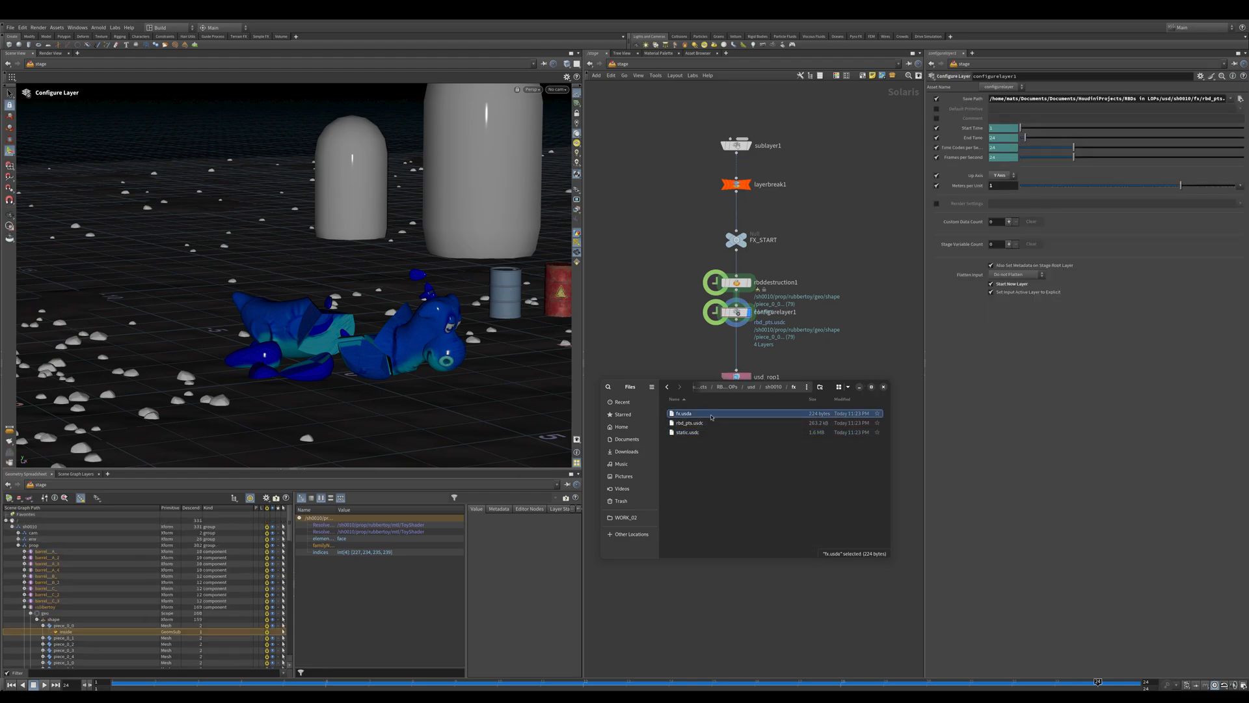
# - Add a second SubLayer LOP beside the main chain and connect it to the output of sublayer1
pyautogui.moveTo(836, 248); pyautogui.dragTo(787, 256, button='middle')
pyautogui.press('Tab')
pyautogui.write('subl')
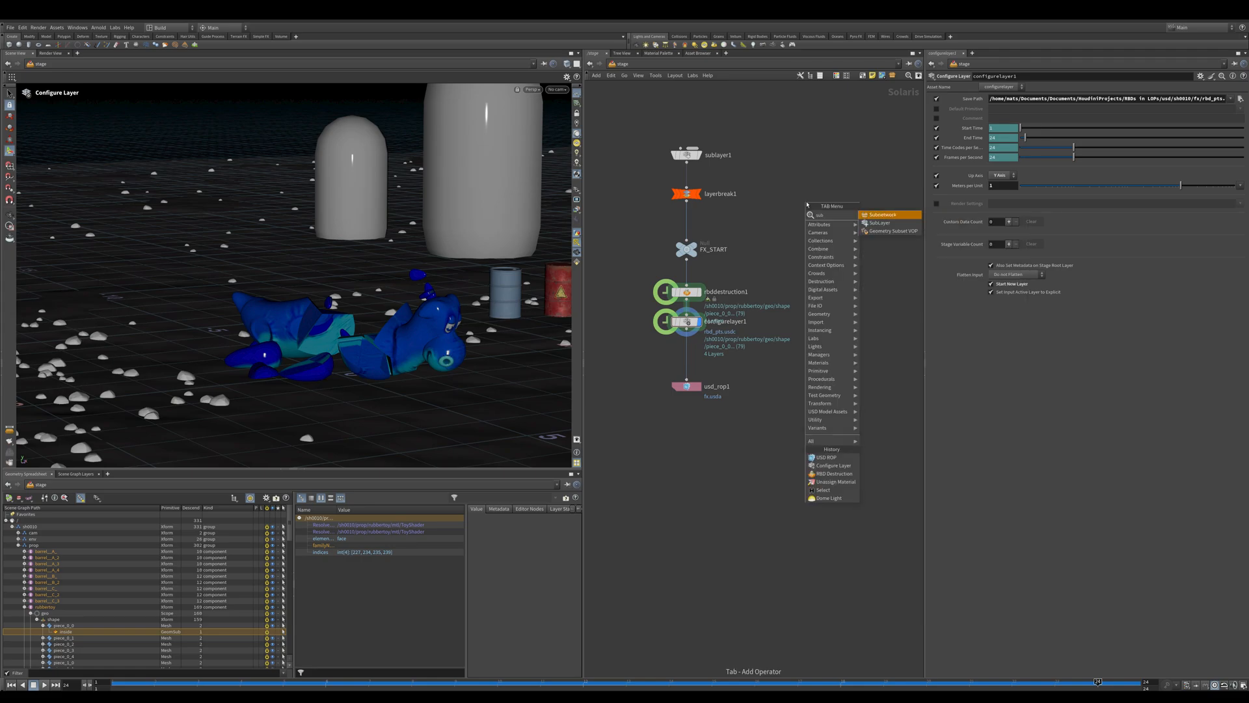
pyautogui.press('Return')
pyautogui.click(807, 204)
pyautogui.moveTo(800, 195); pyautogui.dragTo(687, 163)
# - Load the USD ROP's exported fx.usda file into sublayer2 and display that node from the first frame
pyautogui.click(693, 385)
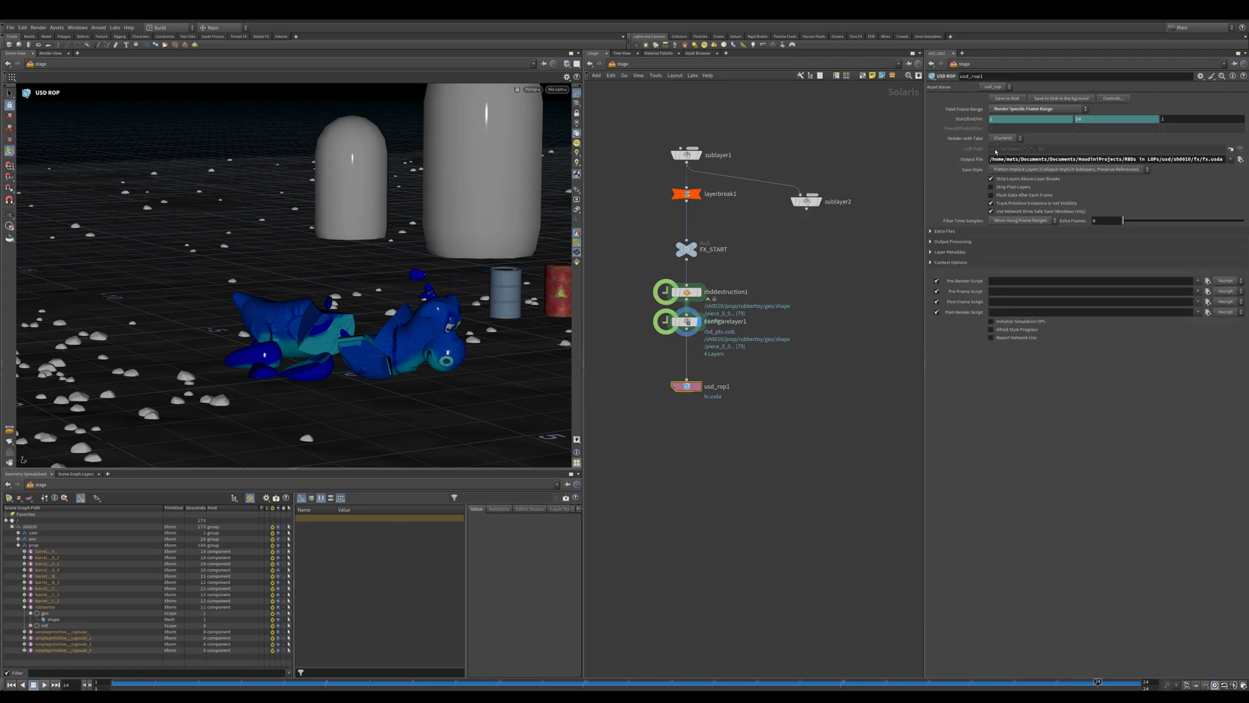
pyautogui.click(805, 199)
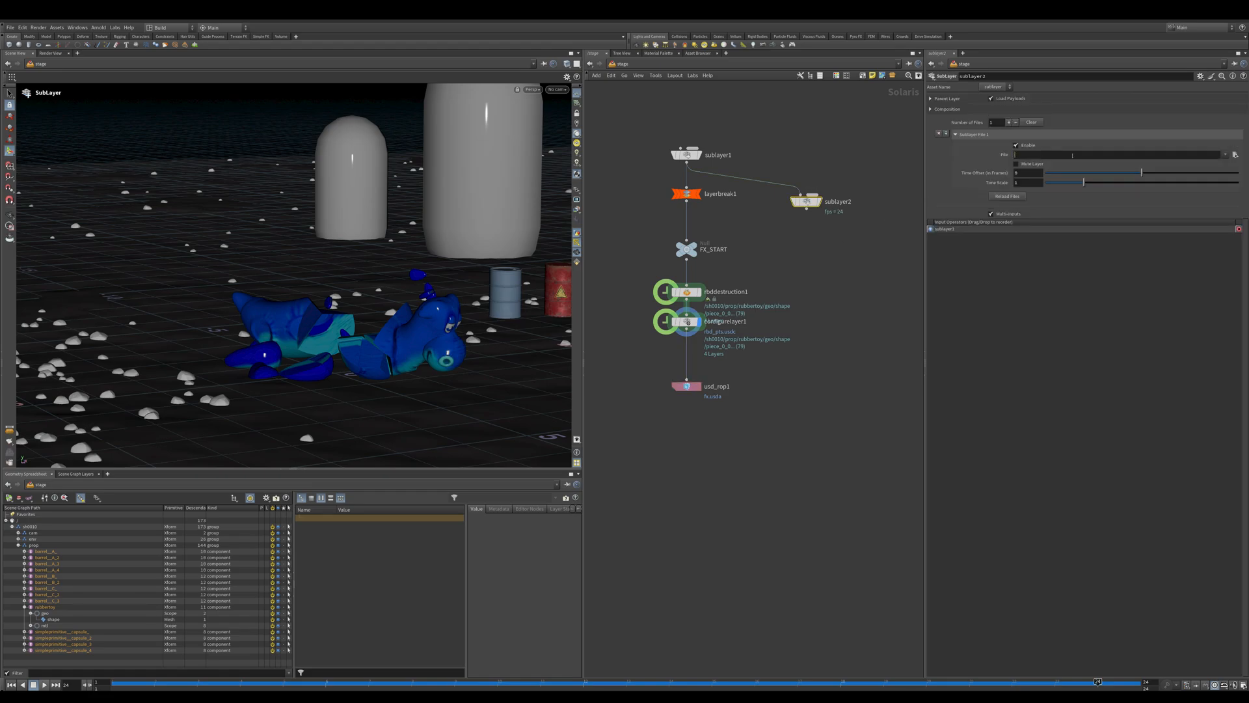
pyautogui.hotkey('ctrl', 'v')
pyautogui.press('Return')
pyautogui.click(819, 202)
pyautogui.hotkey('ctrl', 'Up')
pyautogui.moveTo(808, 202); pyautogui.dragTo(811, 193)
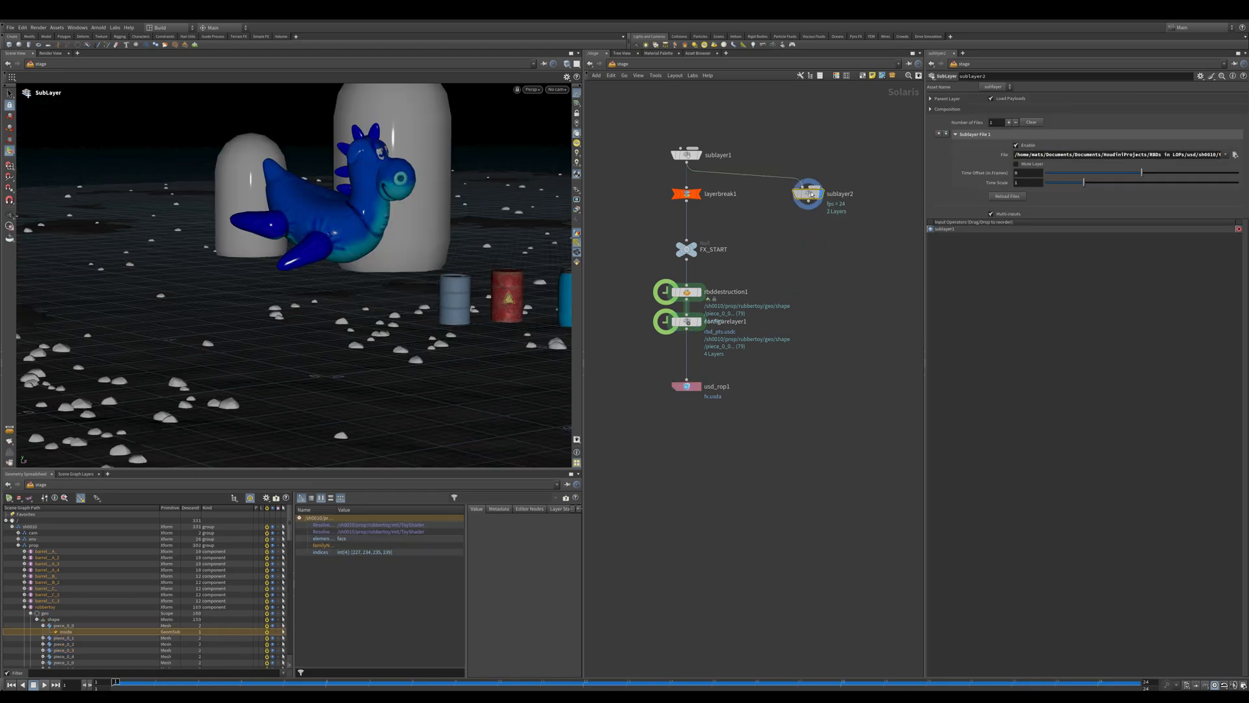
# - Compare the stage at sublayer1 with the stage at sublayer2 by displaying each node and scrubbing the timeline
pyautogui.click(686, 155)
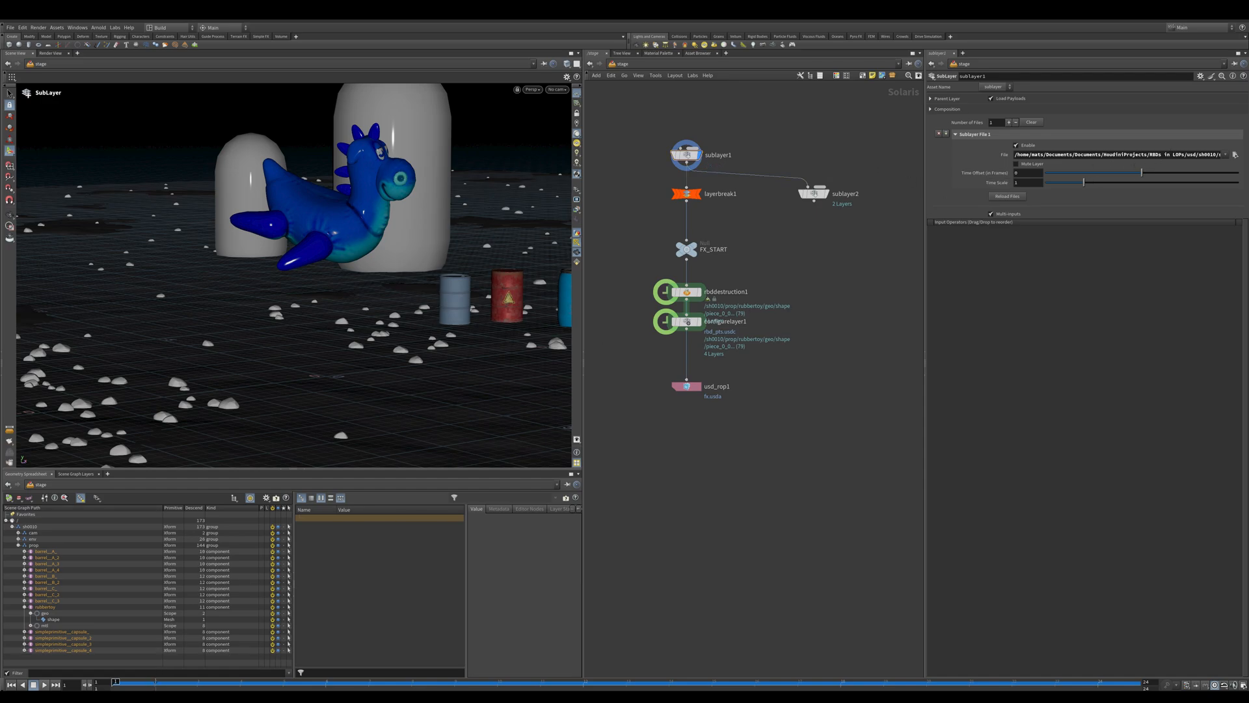
pyautogui.moveTo(322, 683); pyautogui.dragTo(455, 683)
pyautogui.hotkey('ctrl', 'Up')
pyautogui.click(825, 194)
pyautogui.press('Up')
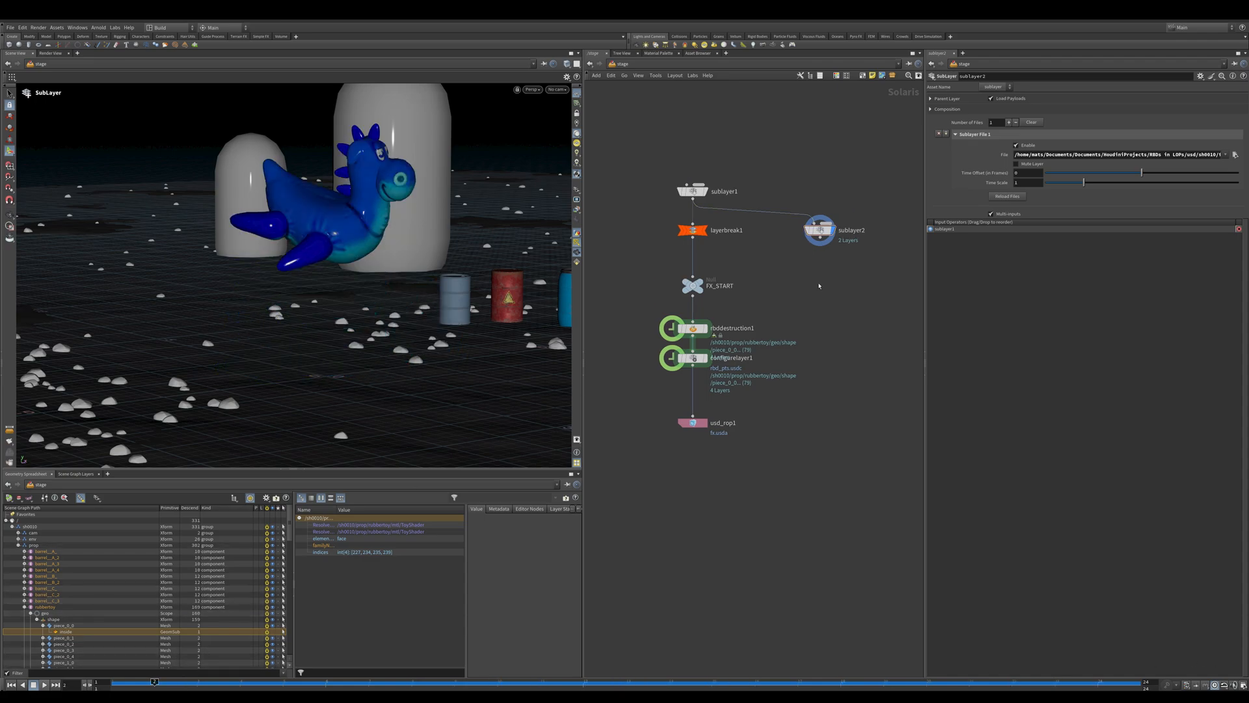
pyautogui.moveTo(808, 280); pyautogui.dragTo(812, 287, button='middle')
pyautogui.moveTo(633, 280); pyautogui.dragTo(644, 266, button='middle')
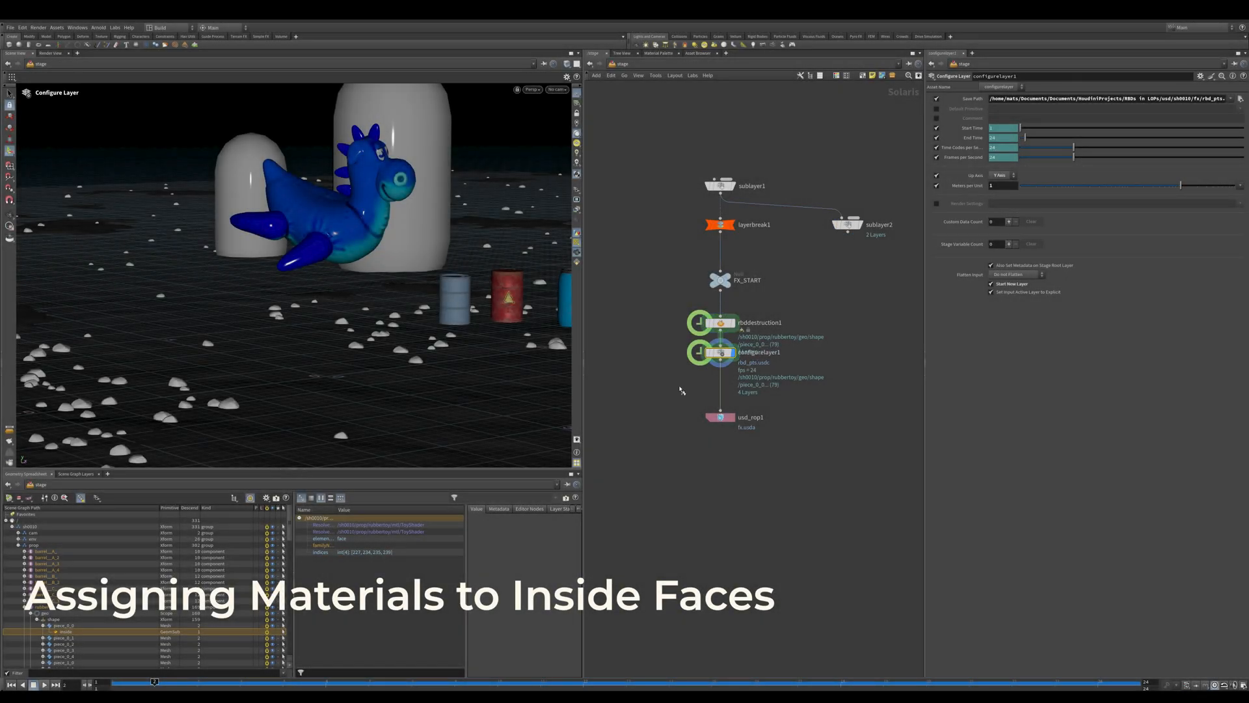
# - Examine the inside geometry subsets beneath the fractured rubbertoy pieces in the scene graph
pyautogui.moveTo(676, 385); pyautogui.dragTo(707, 379, button='middle')
pyautogui.click(751, 316)
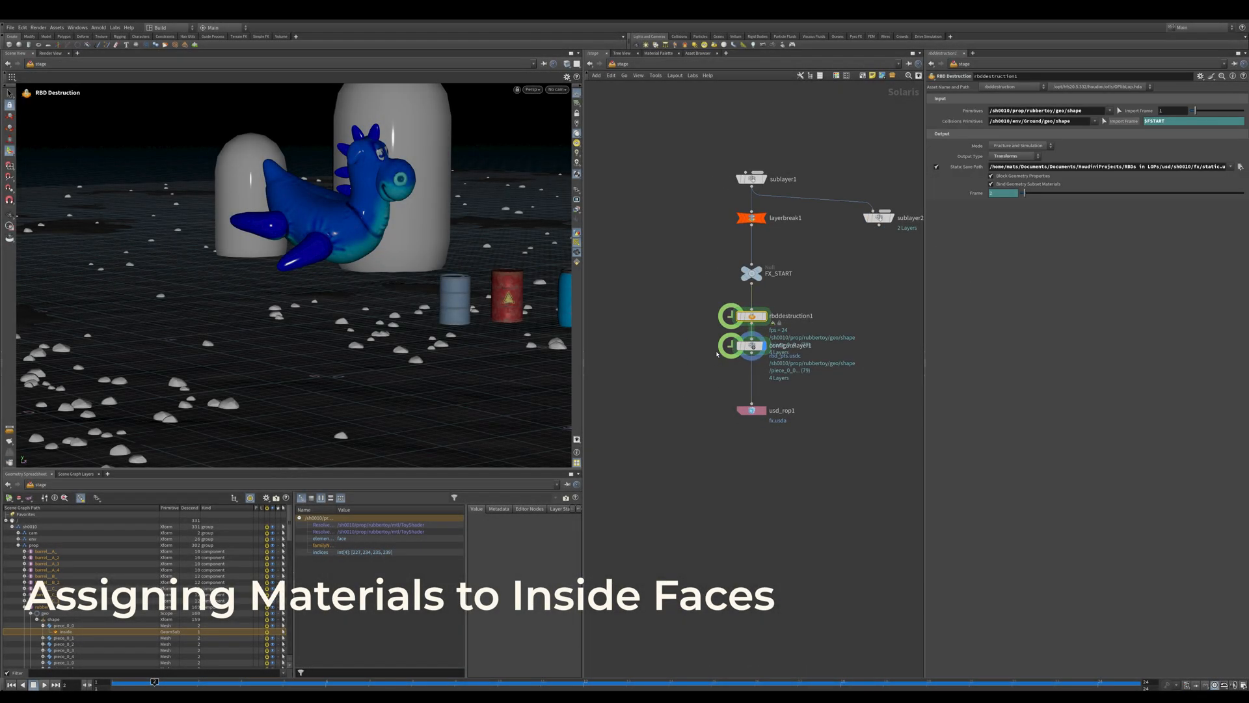
pyautogui.click(60, 613)
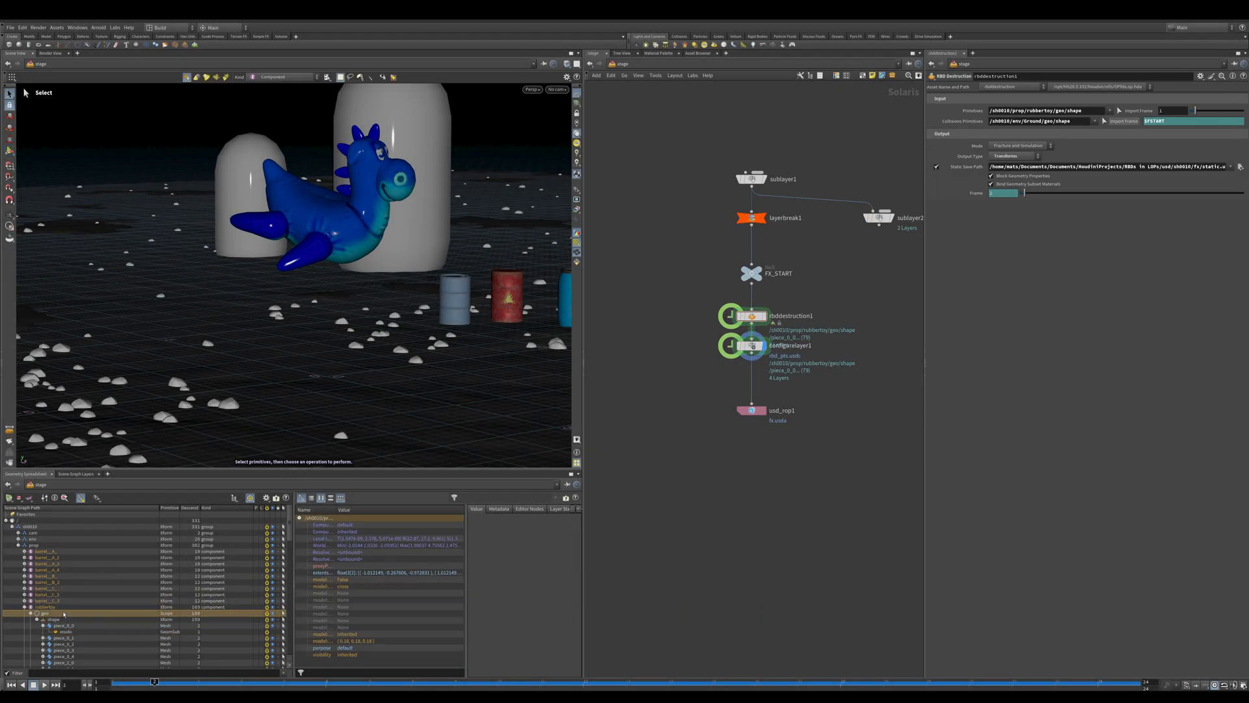
pyautogui.scroll(-7, 74, 583)
pyautogui.click(75, 572)
pyautogui.click(77, 579)
pyautogui.scroll(-7, 78, 589)
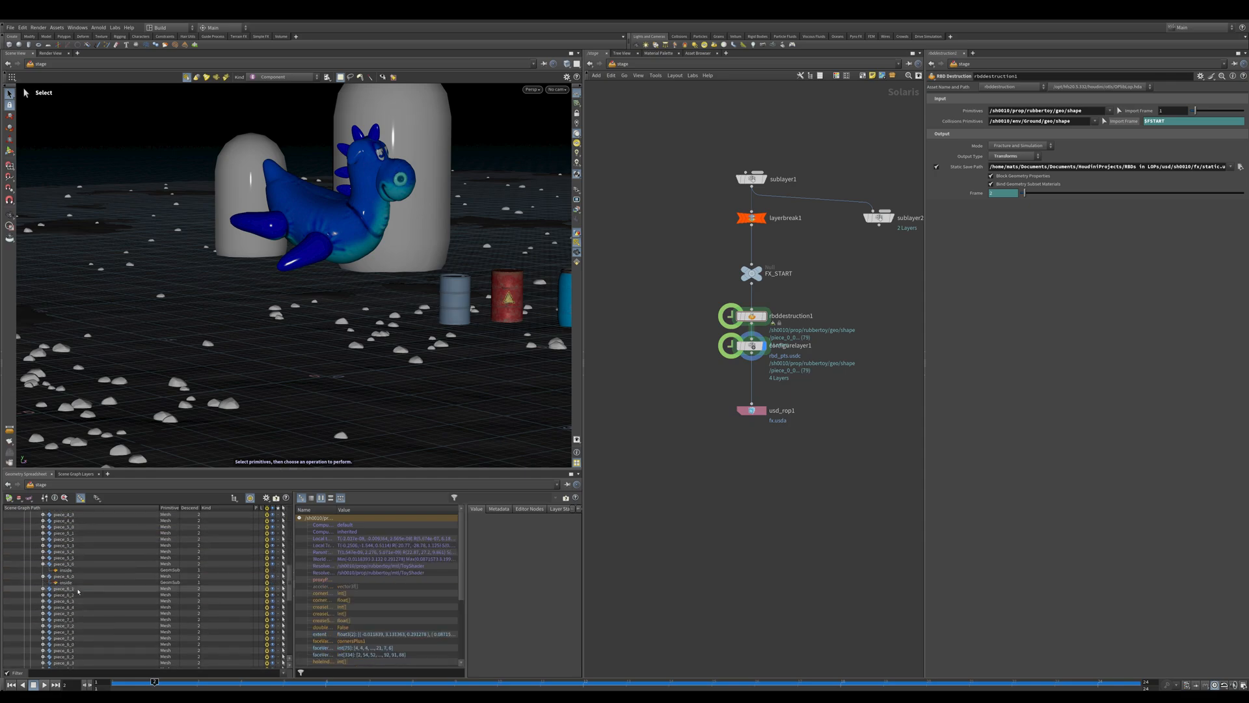
pyautogui.scroll(10, 81, 592)
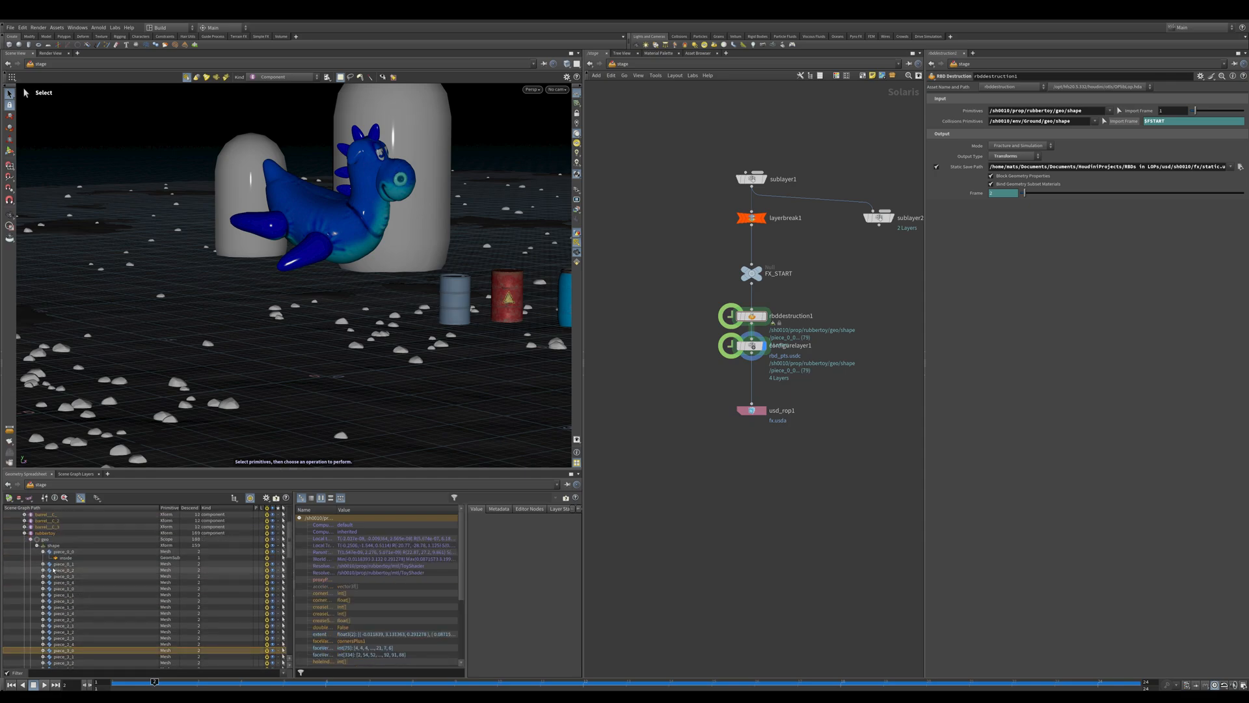
pyautogui.click(43, 563)
pyautogui.click(60, 570)
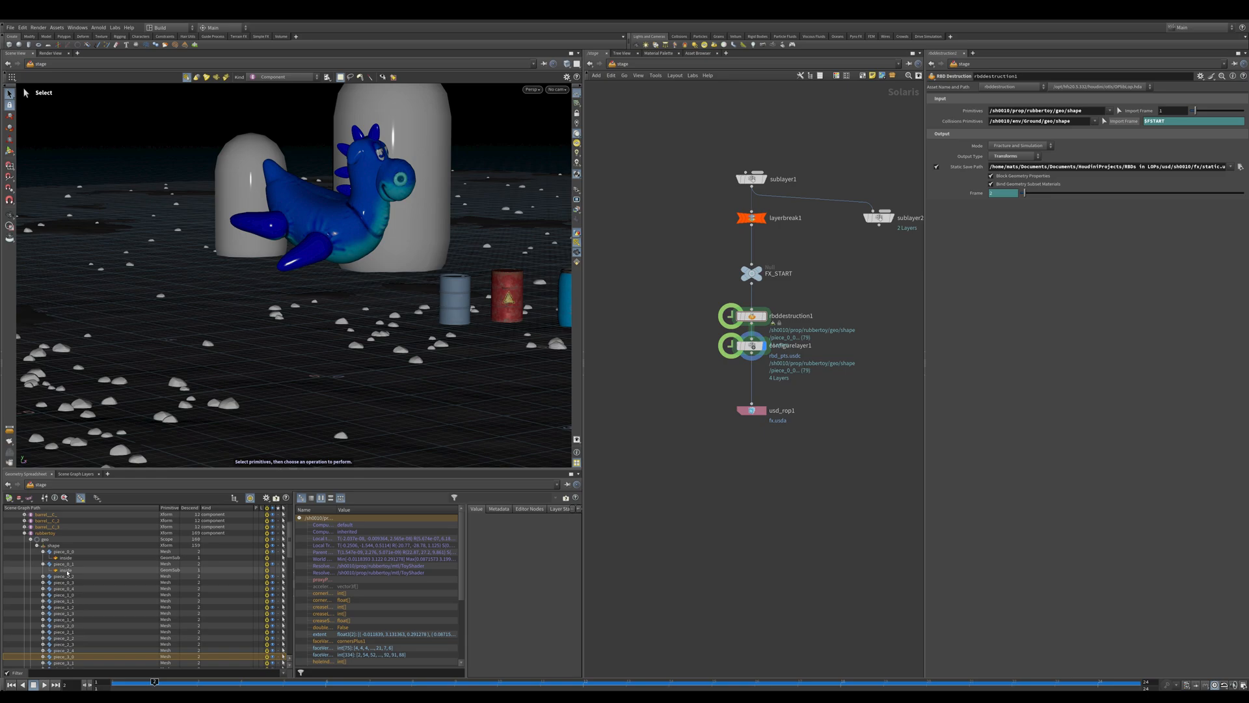
# - Insert a Collection LOP between configurelayer1 and usd_rop1, and name its collection inside
pyautogui.moveTo(752, 411); pyautogui.dragTo(752, 453)
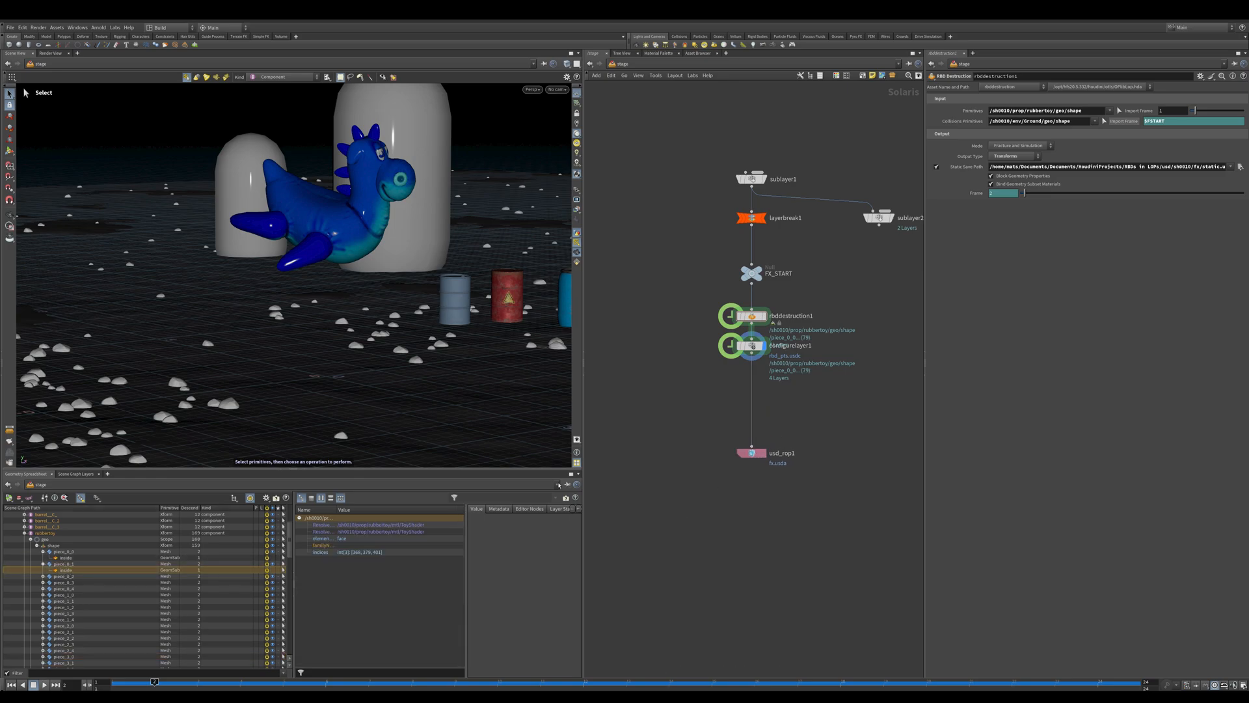
pyautogui.click(57, 558)
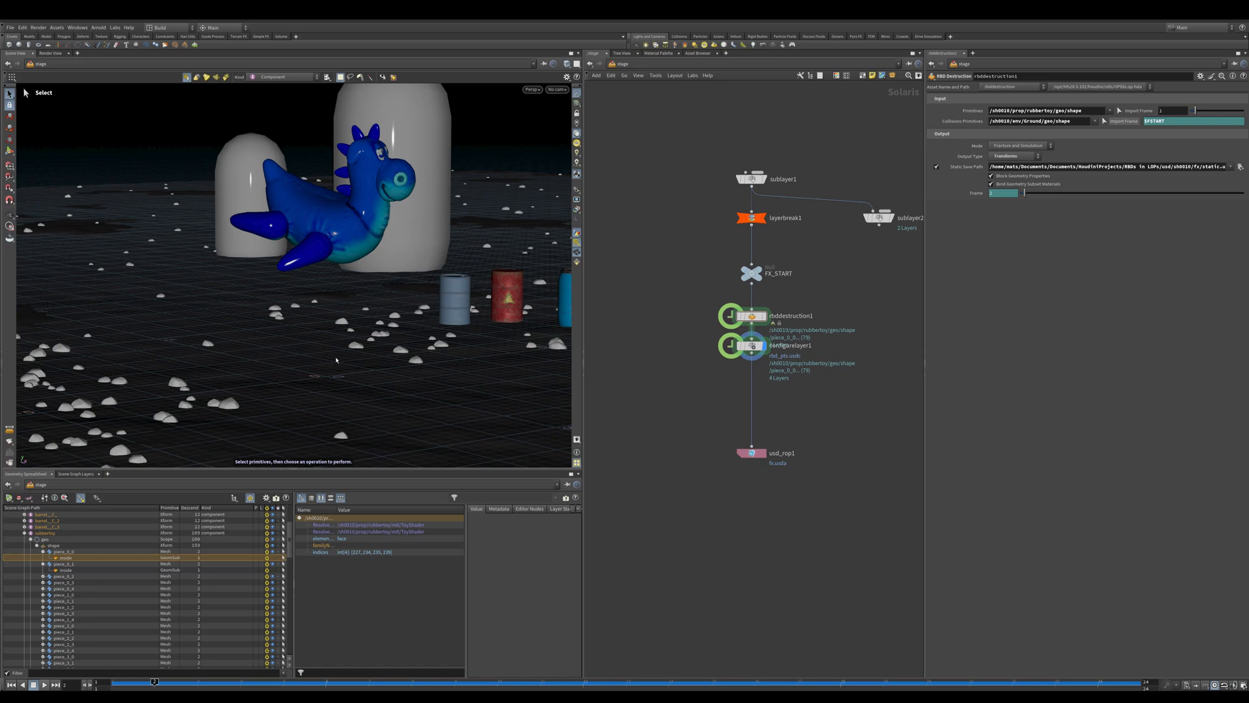
pyautogui.press('Tab')
pyautogui.write('coll')
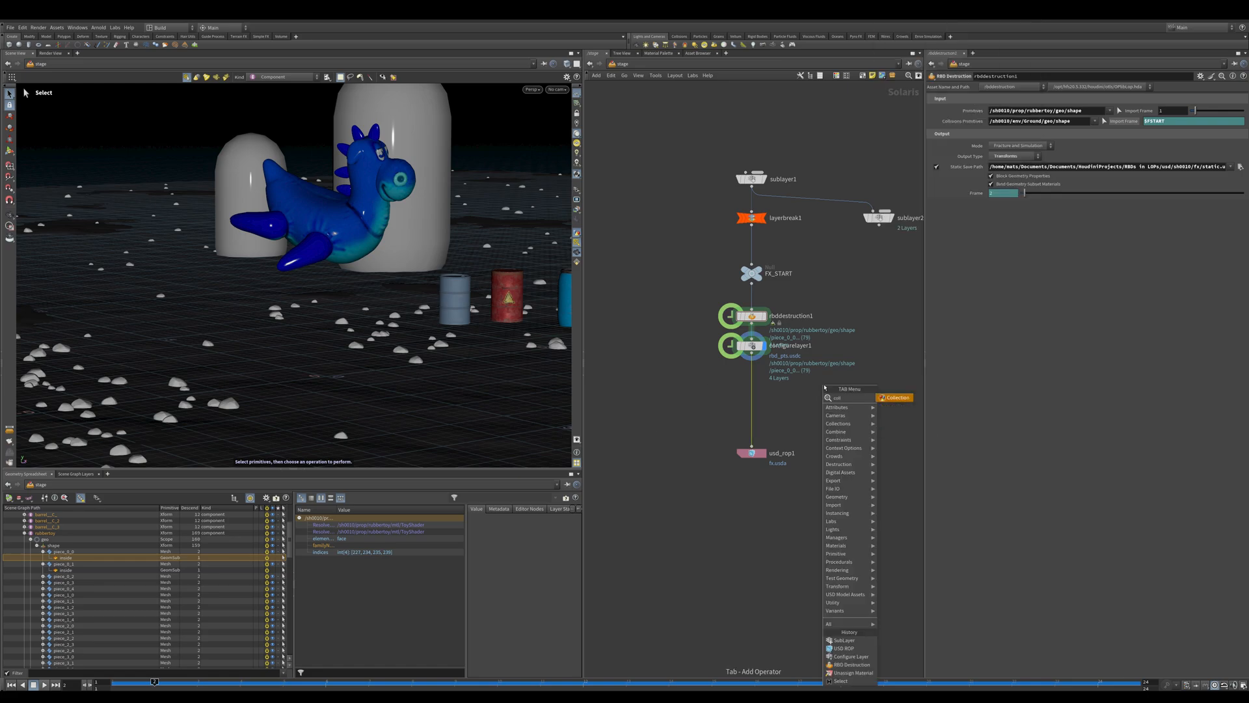
pyautogui.press('Return')
pyautogui.click(825, 385)
pyautogui.doubleClick(1071, 137)
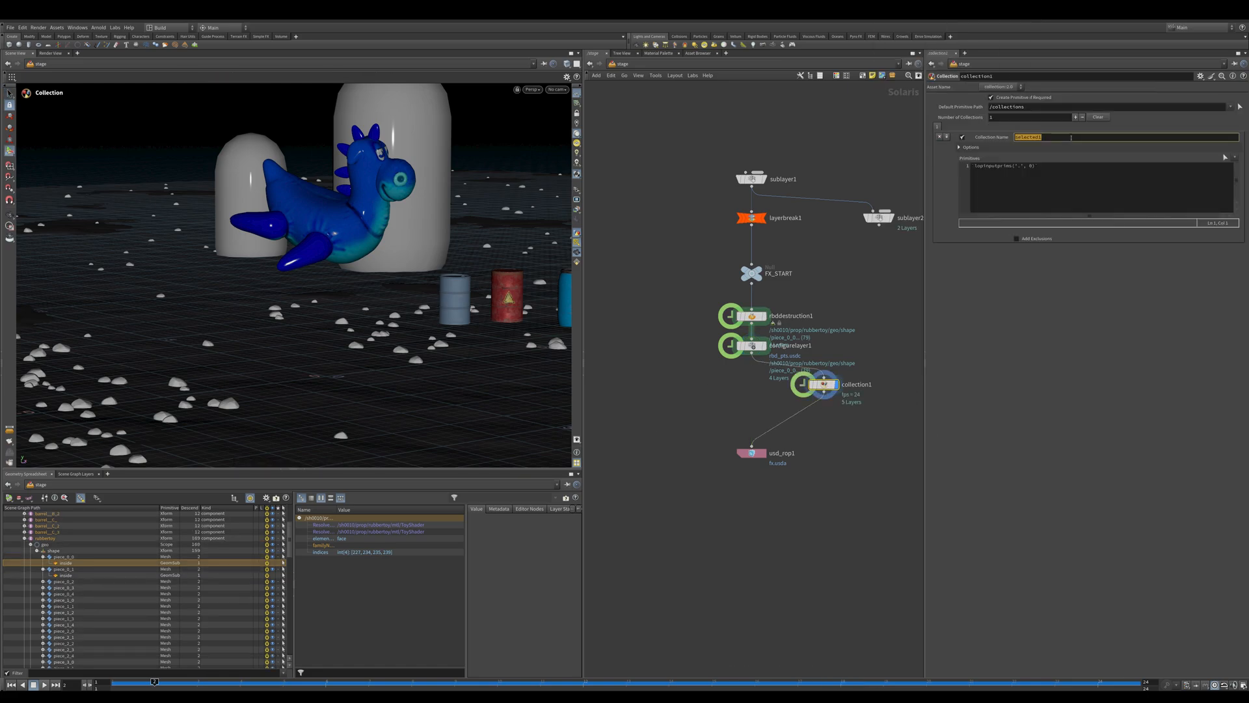
pyautogui.write('inside')
pyautogui.press('Return')
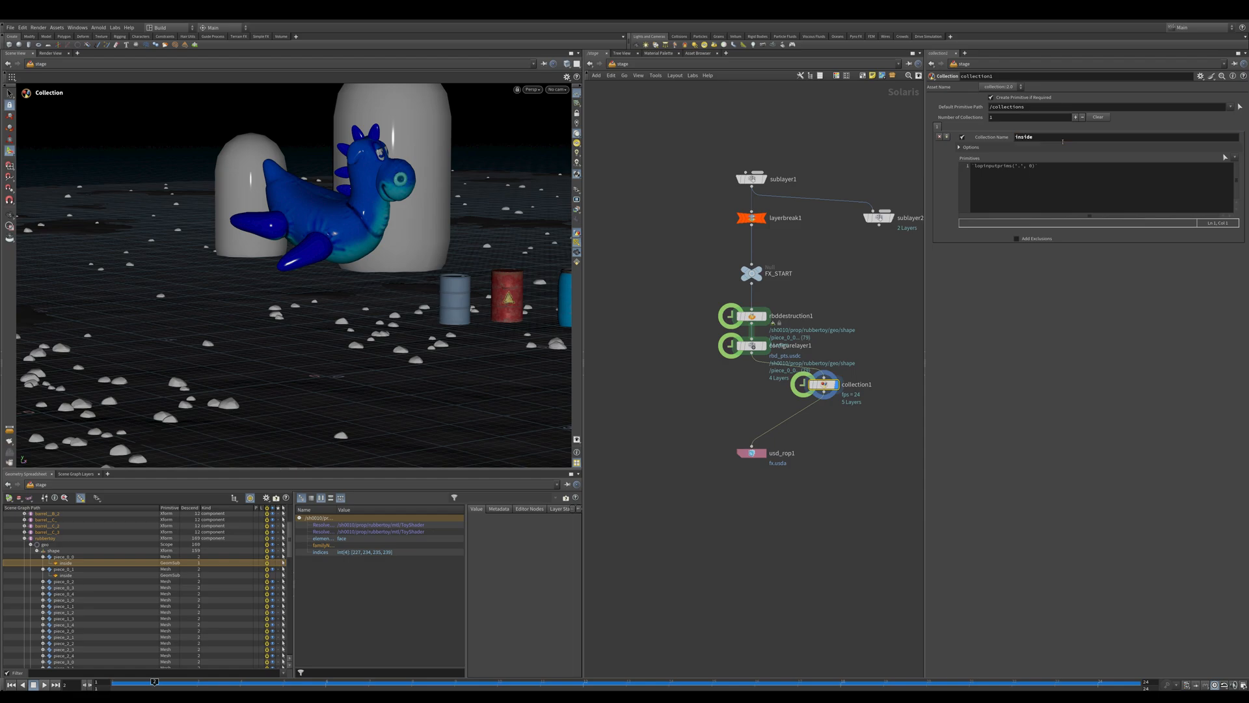
# - Pick the inside subset of piece_0_0 from the scene hierarchy as the collection's primitive
pyautogui.click(1225, 158)
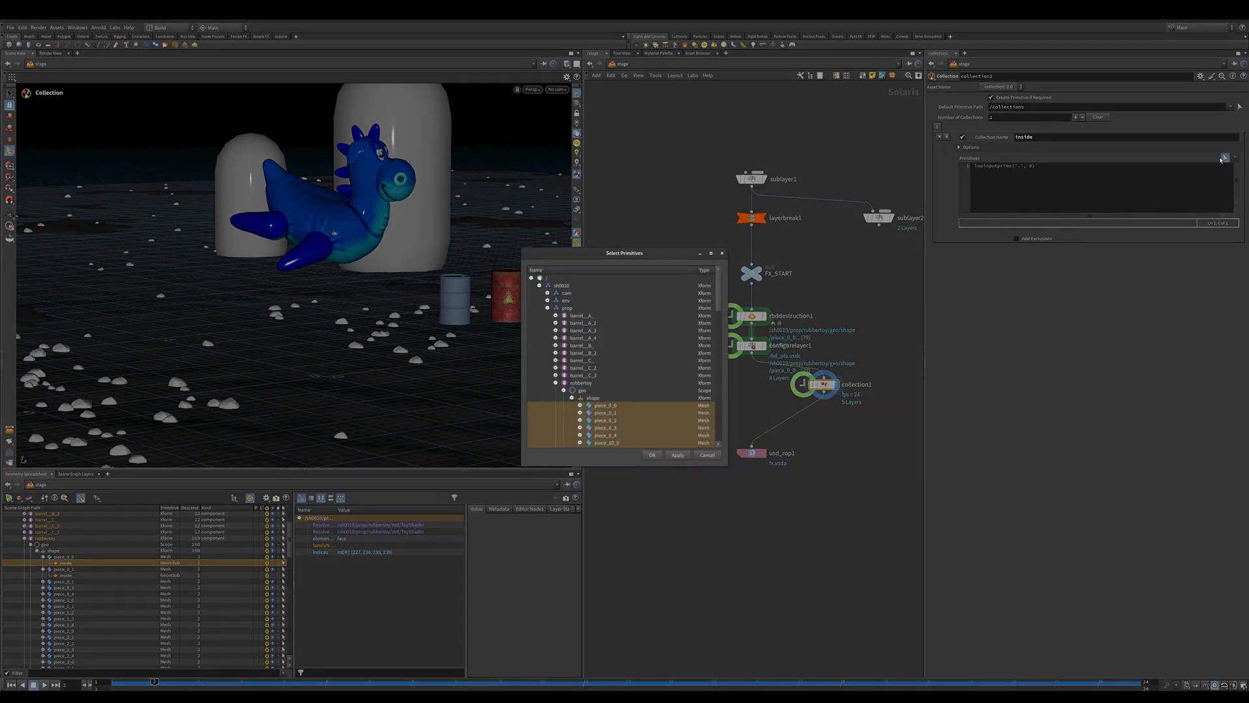
pyautogui.click(579, 405)
pyautogui.click(612, 413)
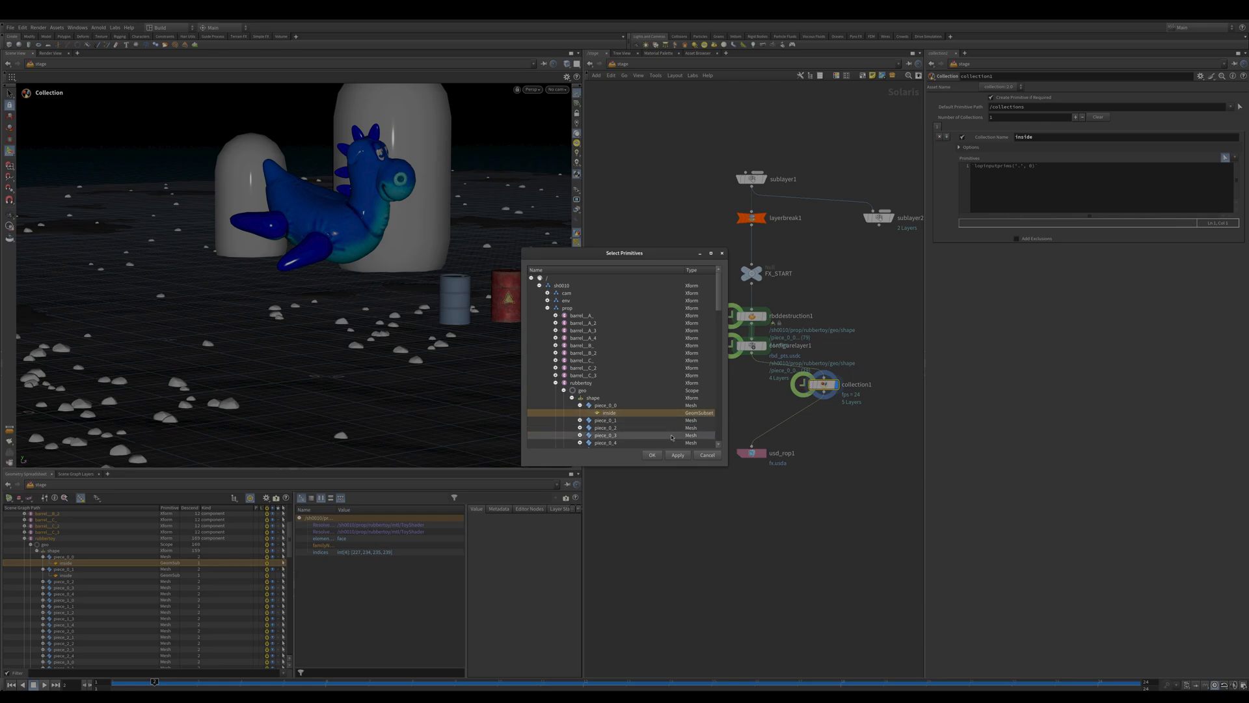
pyautogui.click(656, 456)
# - Replace both piece numbers with wildcards so the collection's primitives read /sh0010/prop/rubbertoy/geo/shape/piece_*_*/inside
pyautogui.click(1085, 170)
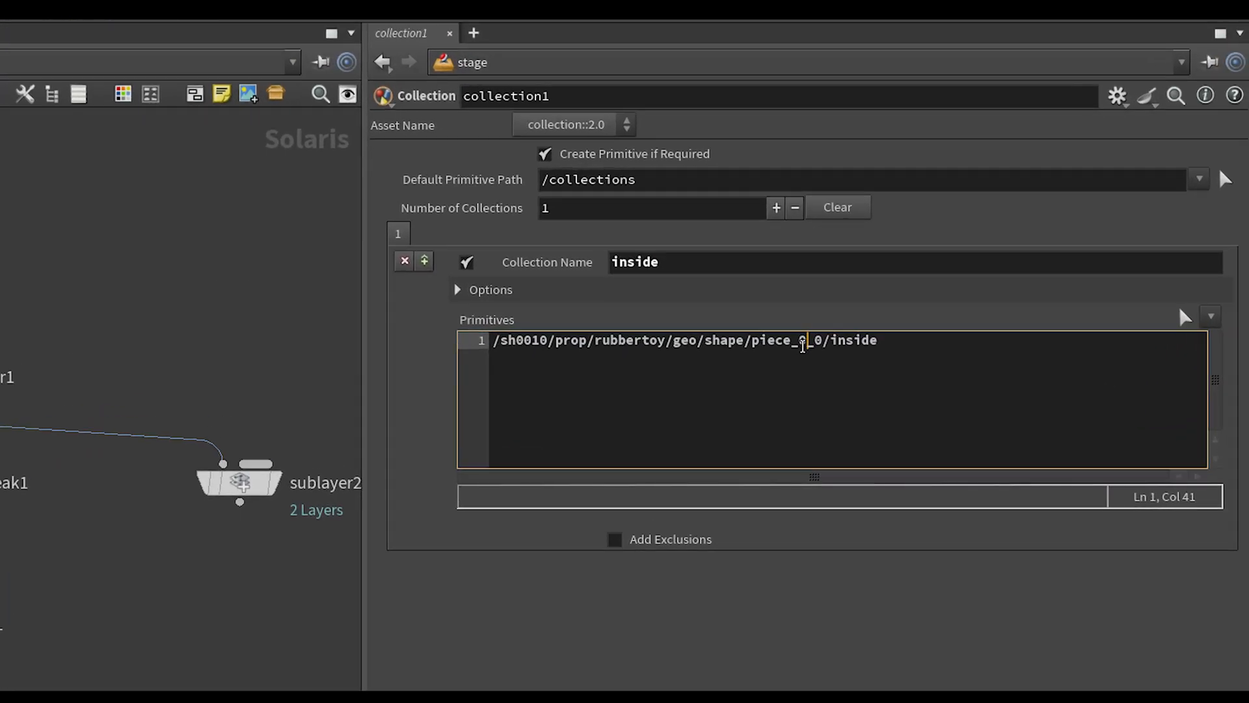
pyautogui.press('Delete')
pyautogui.write('9')
pyautogui.click(816, 343)
pyautogui.press('Delete')
pyautogui.write('*')
pyautogui.press('Left')
pyautogui.press('Left')
pyautogui.press('Left')
pyautogui.press('Delete')
pyautogui.write('*')
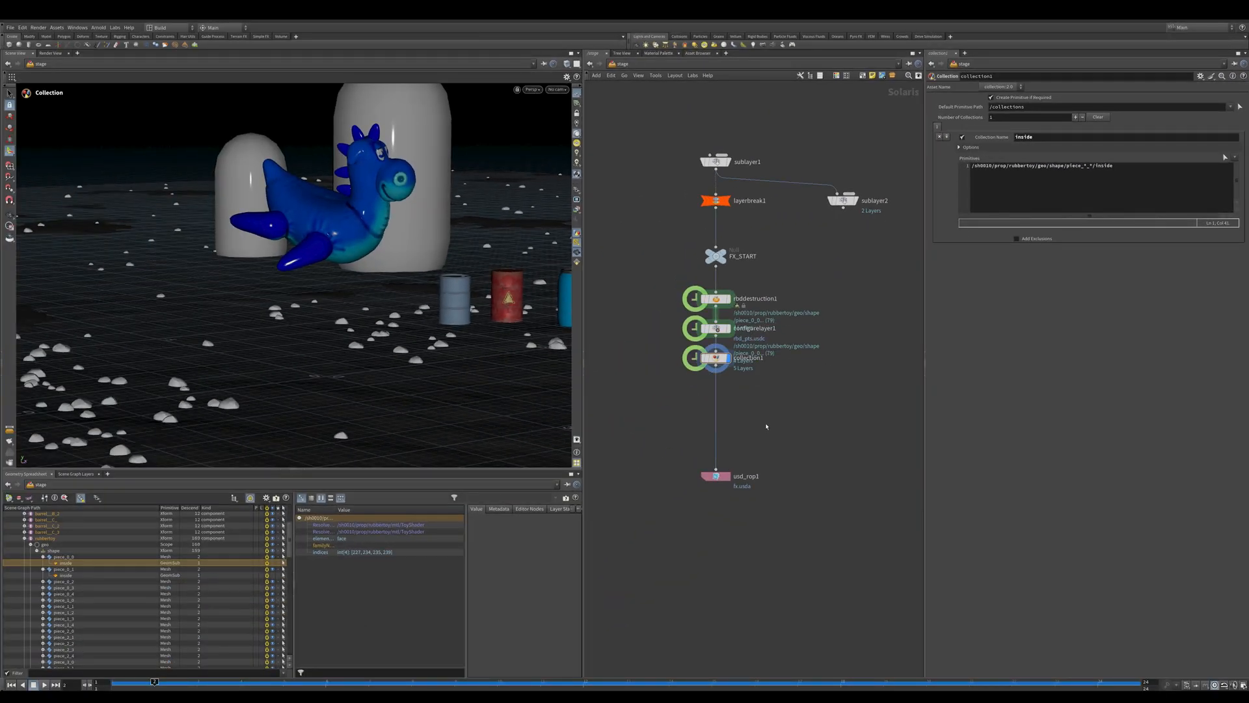
# - Add a Quick Surface Material LOP directly below collection1 and line it up with the chain
pyautogui.press('Tab')
pyautogui.write('qui')
pyautogui.press('Down')
pyautogui.press('Return')
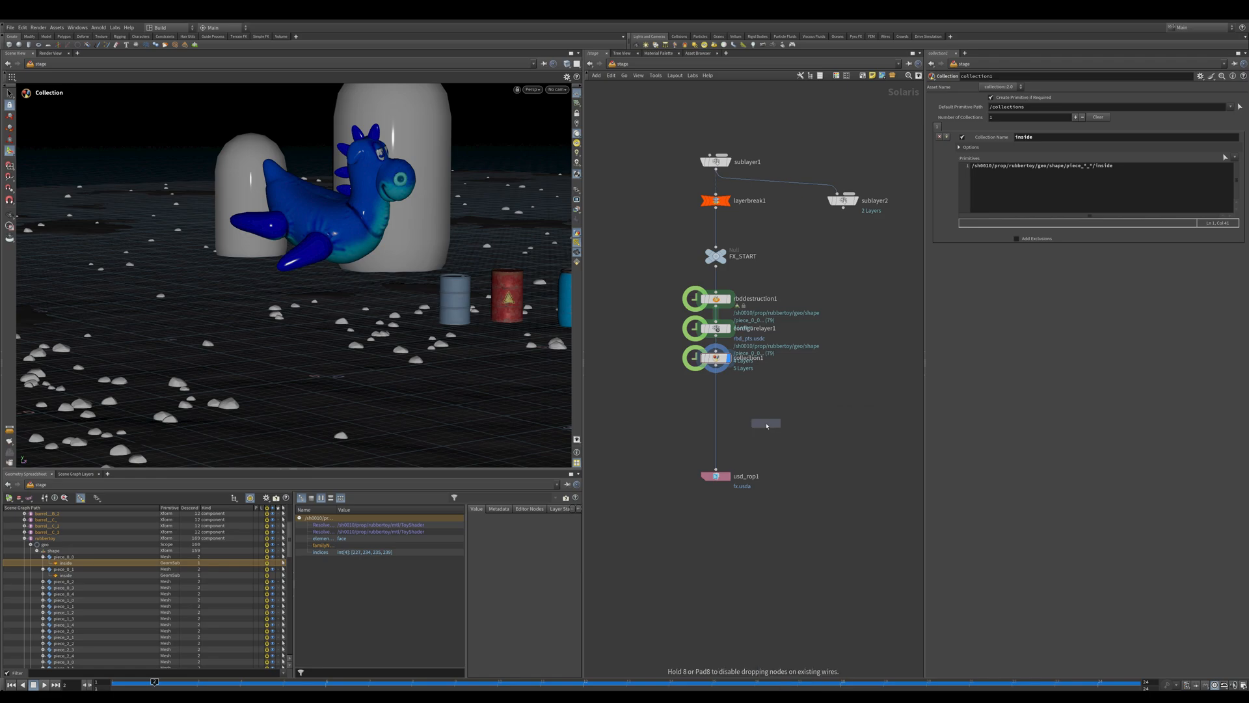
pyautogui.click(766, 424)
pyautogui.moveTo(767, 424); pyautogui.dragTo(746, 313)
pyautogui.press('l')
pyautogui.click(729, 387)
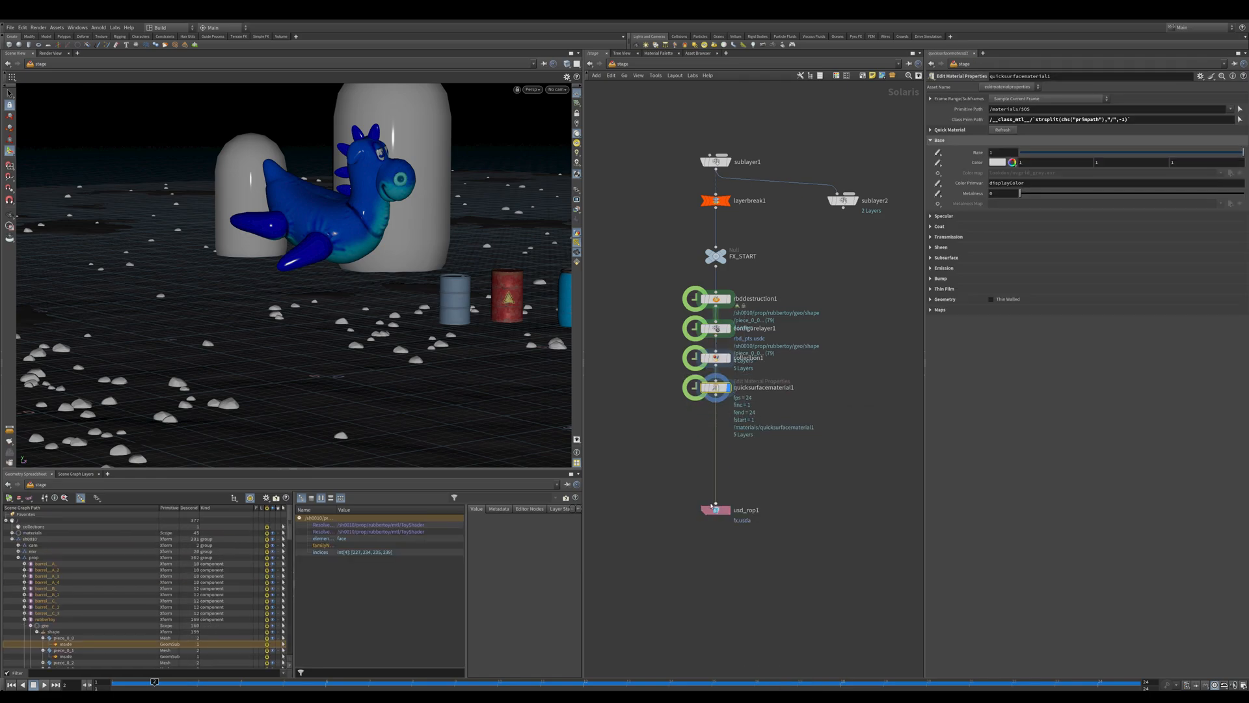
pyautogui.moveTo(672, 400); pyautogui.dragTo(677, 407, button='middle')
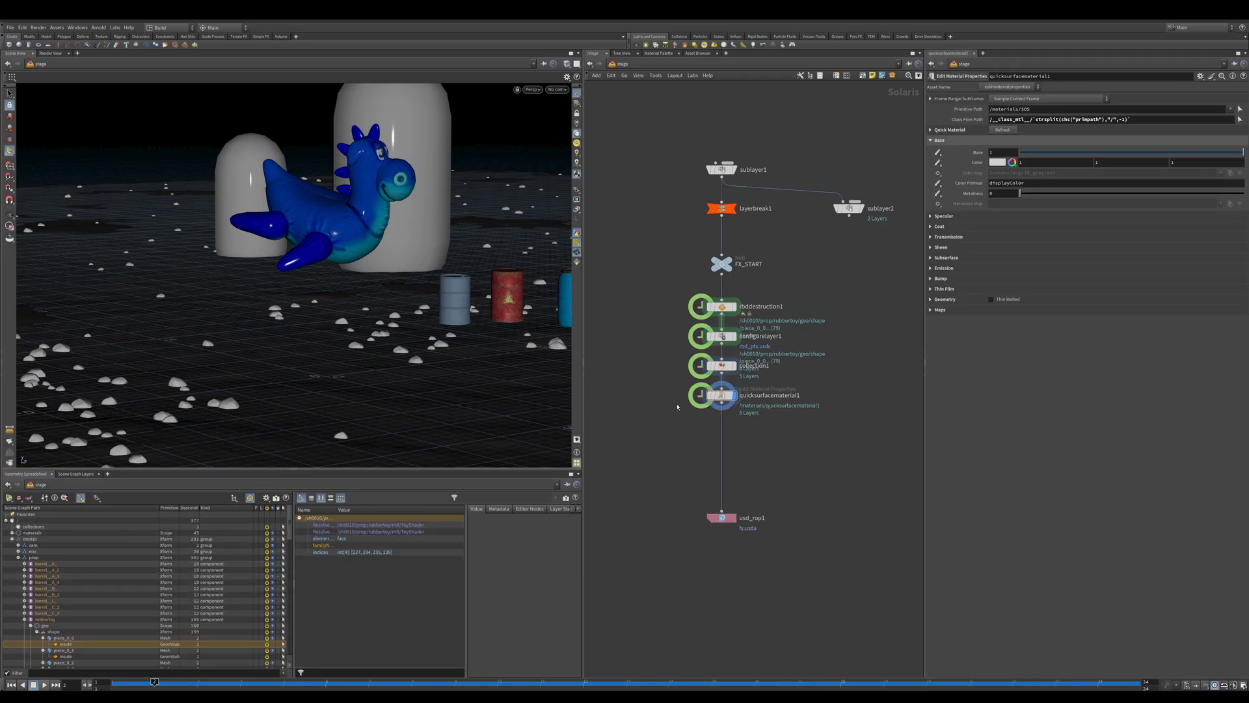
# - Set the quick surface material's base color to bright pink
pyautogui.click(997, 164)
pyautogui.click(1046, 158)
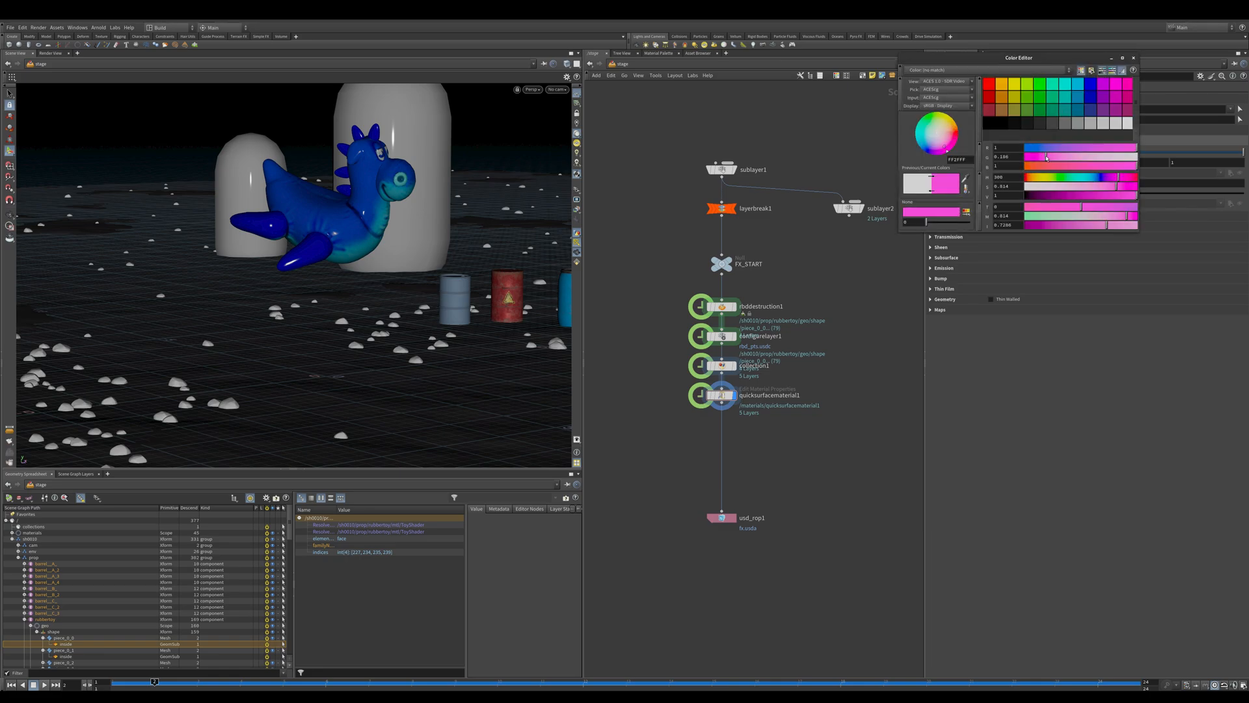
pyautogui.click(1133, 59)
# - Insert an Assign Material LOP between quicksurfacematerial1 and usd_rop1
pyautogui.moveTo(690, 422); pyautogui.dragTo(696, 363, button='middle')
pyautogui.moveTo(695, 363); pyautogui.dragTo(776, 377)
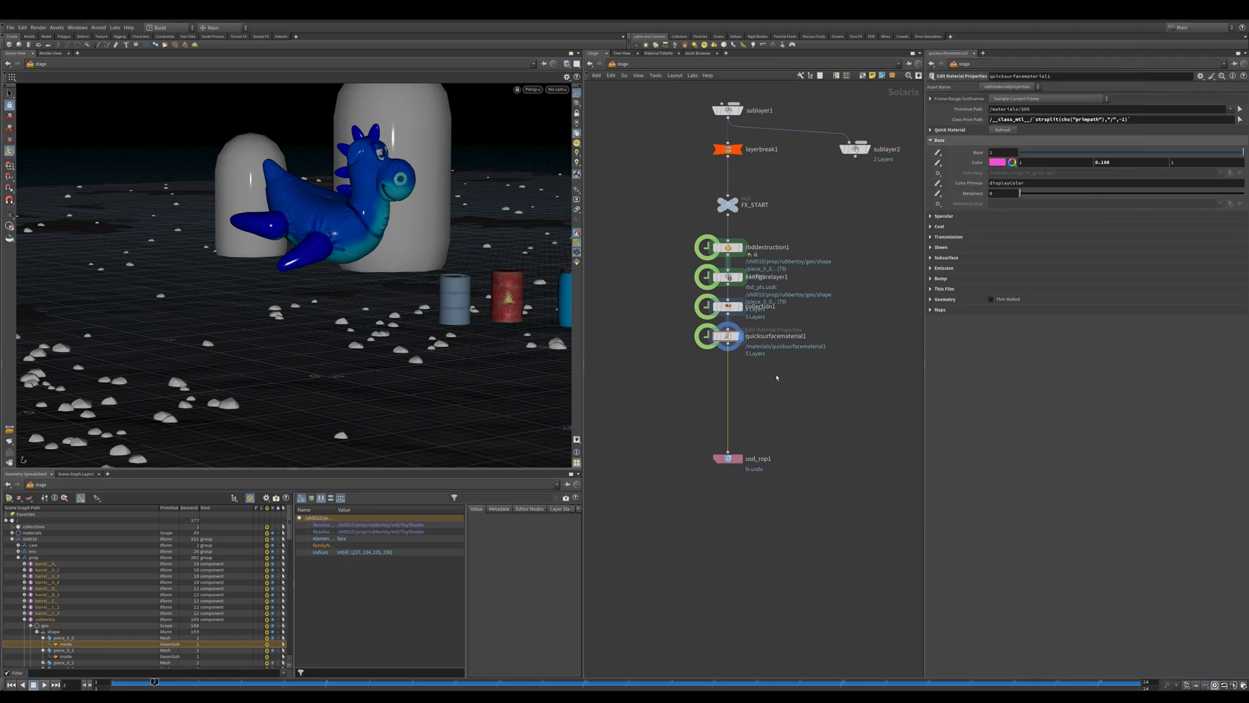
pyautogui.press('Tab')
pyautogui.write('as')
pyautogui.press('Return')
pyautogui.click(776, 375)
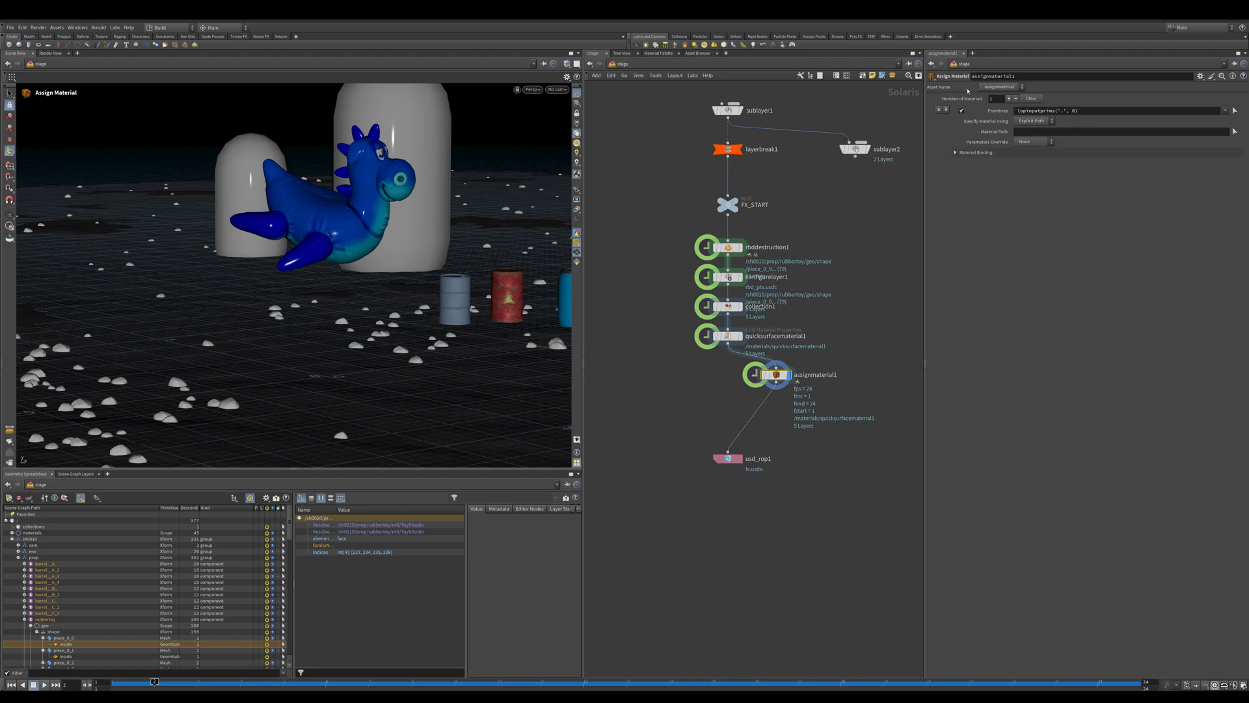
# - Set the Assign Material primitives to %inside and choose quicksurfacematerial1 under materials as the material path
pyautogui.click(1093, 115)
pyautogui.press('BackSpace')
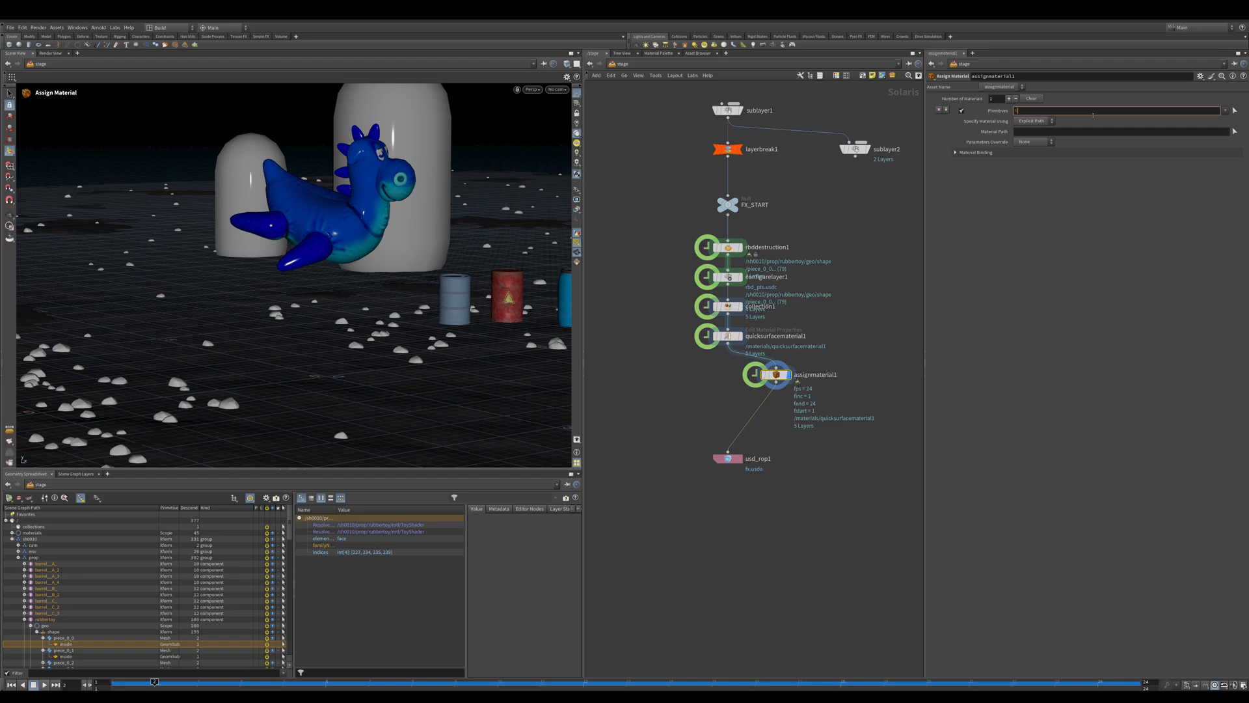
pyautogui.press('Return')
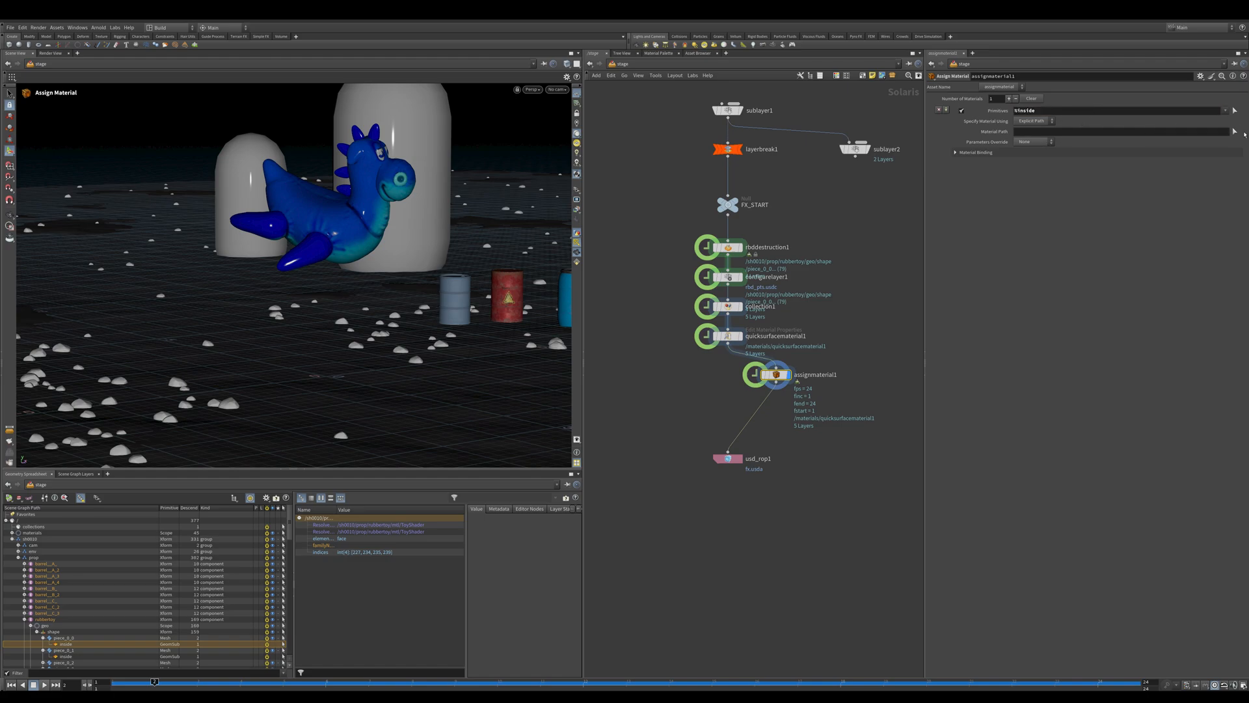
pyautogui.click(1234, 131)
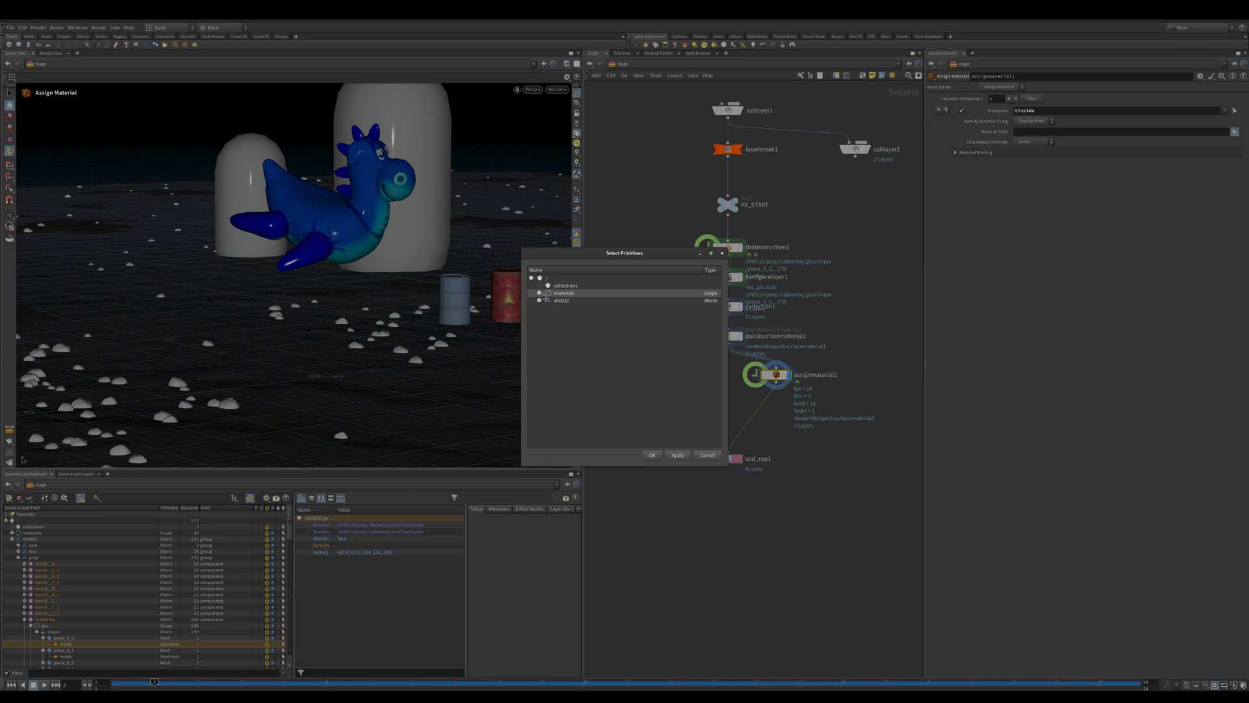
pyautogui.click(540, 293)
pyautogui.click(579, 301)
pyautogui.click(652, 454)
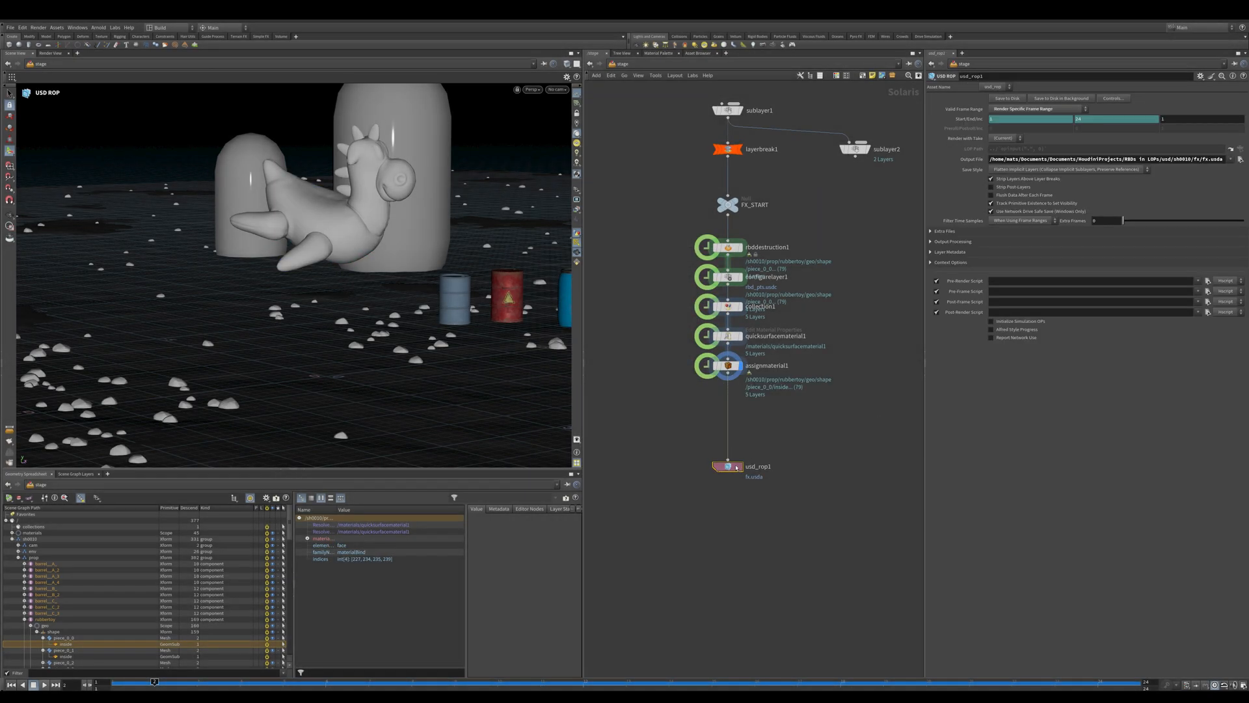
# - Add a Dome Light LOP on a side branch below assignmaterial1
pyautogui.moveTo(727, 466); pyautogui.dragTo(727, 470)
pyautogui.click(727, 373)
pyautogui.press('Tab')
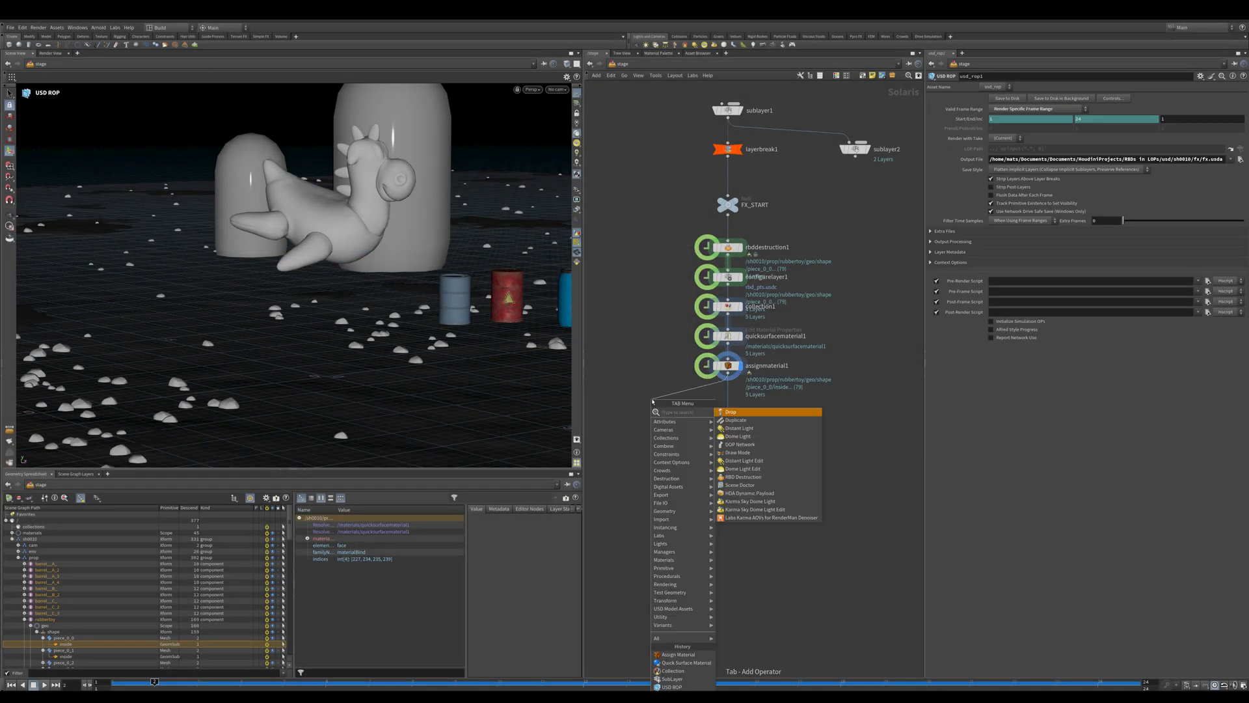
pyautogui.click(738, 436)
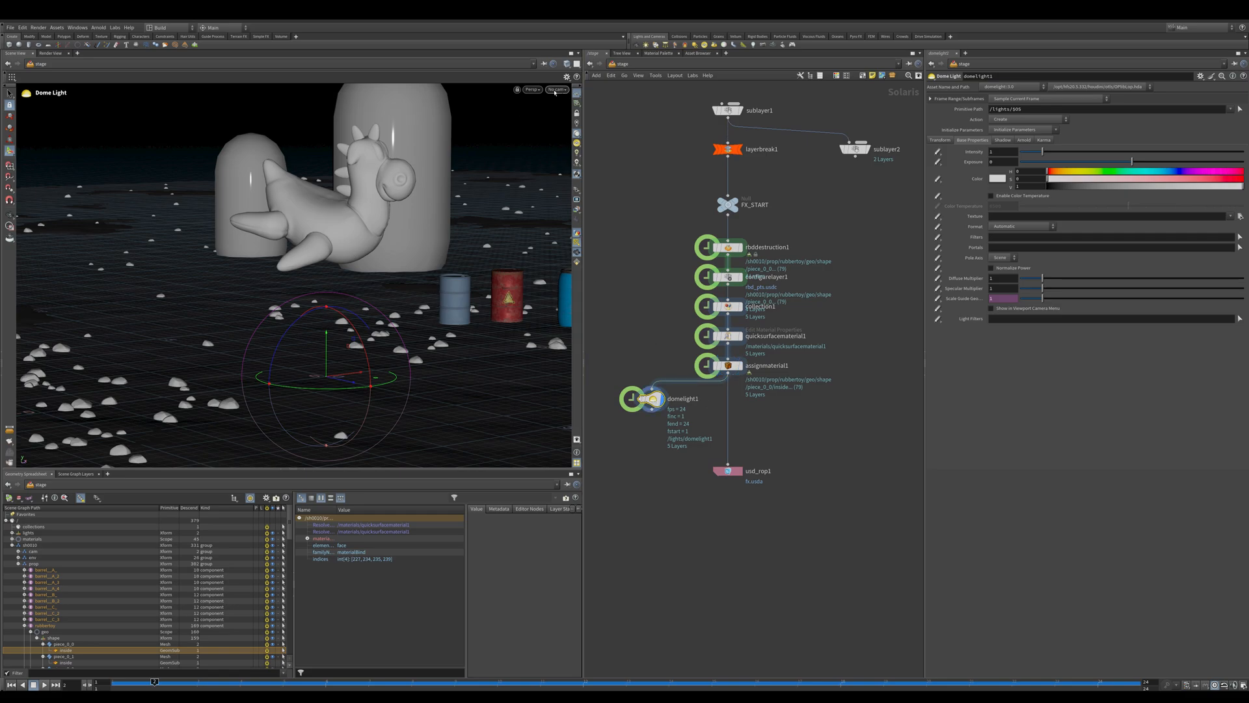
# - Switch the viewport renderer to Karma XPU and inspect the fractured rubber toy's pink inside faces
pyautogui.click(532, 89)
pyautogui.click(550, 133)
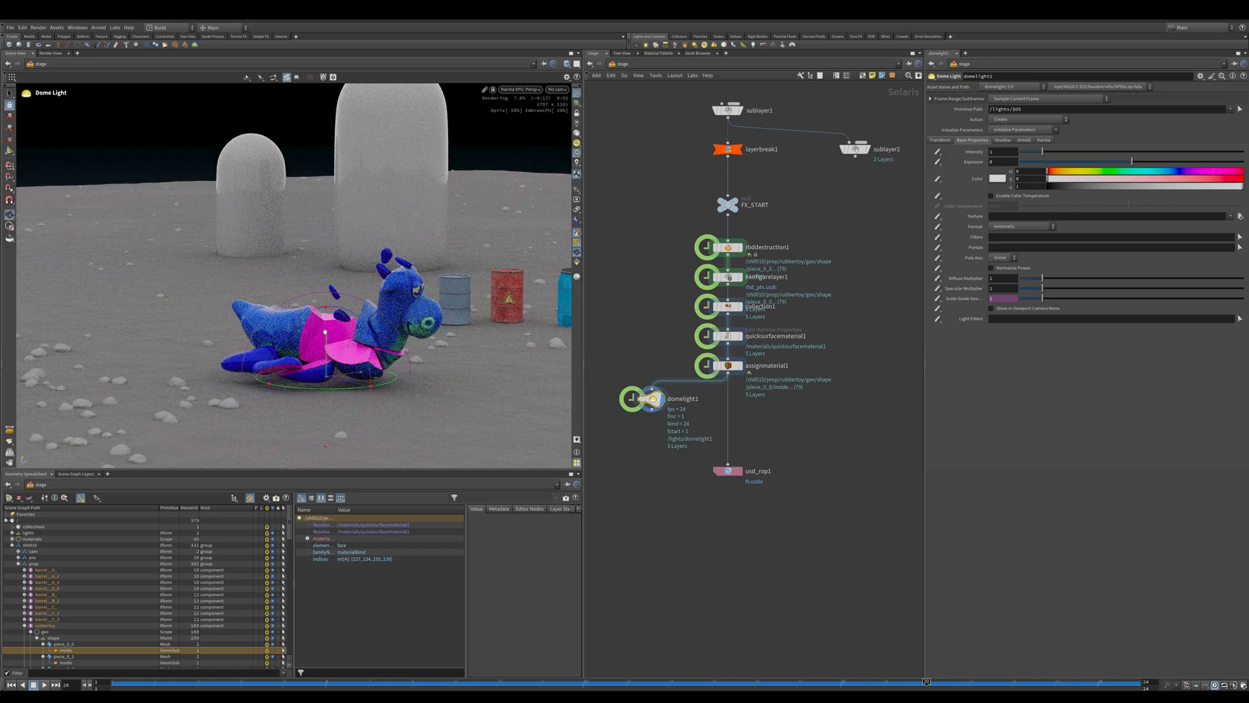
pyautogui.keyDown('alt'); pyautogui.moveTo(414, 304); pyautogui.dragTo(484, 298); pyautogui.keyUp('alt')
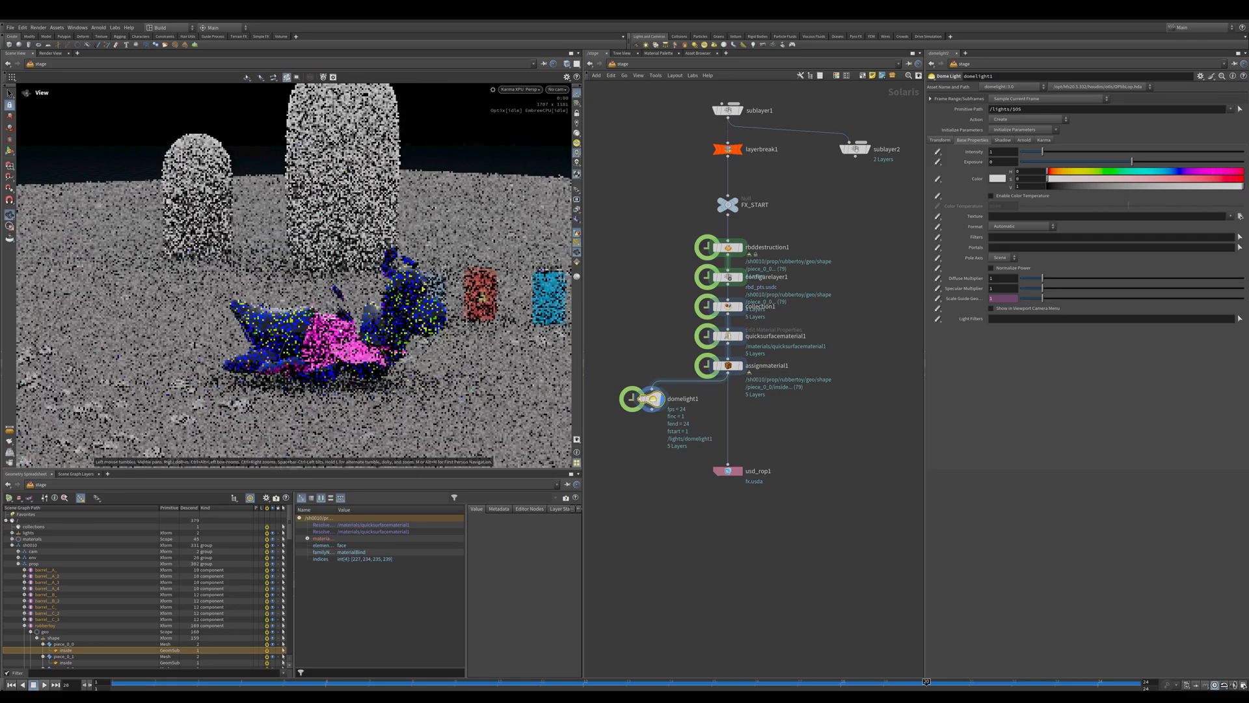
pyautogui.keyDown('alt'); pyautogui.moveTo(340, 331); pyautogui.dragTo(346, 356); pyautogui.keyUp('alt')
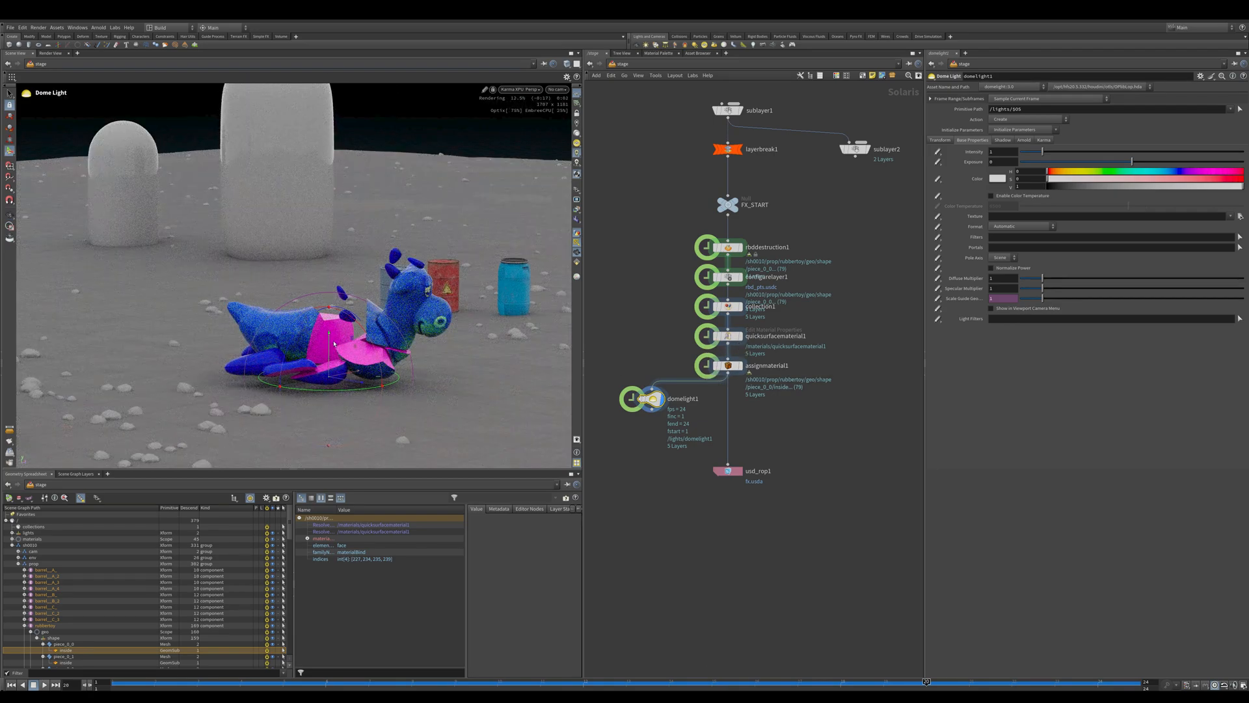
pyautogui.keyDown('alt'); pyautogui.moveTo(335, 344); pyautogui.dragTo(310, 342); pyautogui.keyUp('alt')
pyautogui.moveTo(620, 419); pyautogui.dragTo(770, 333)
pyautogui.press('Delete')
pyautogui.moveTo(634, 431); pyautogui.dragTo(752, 310)
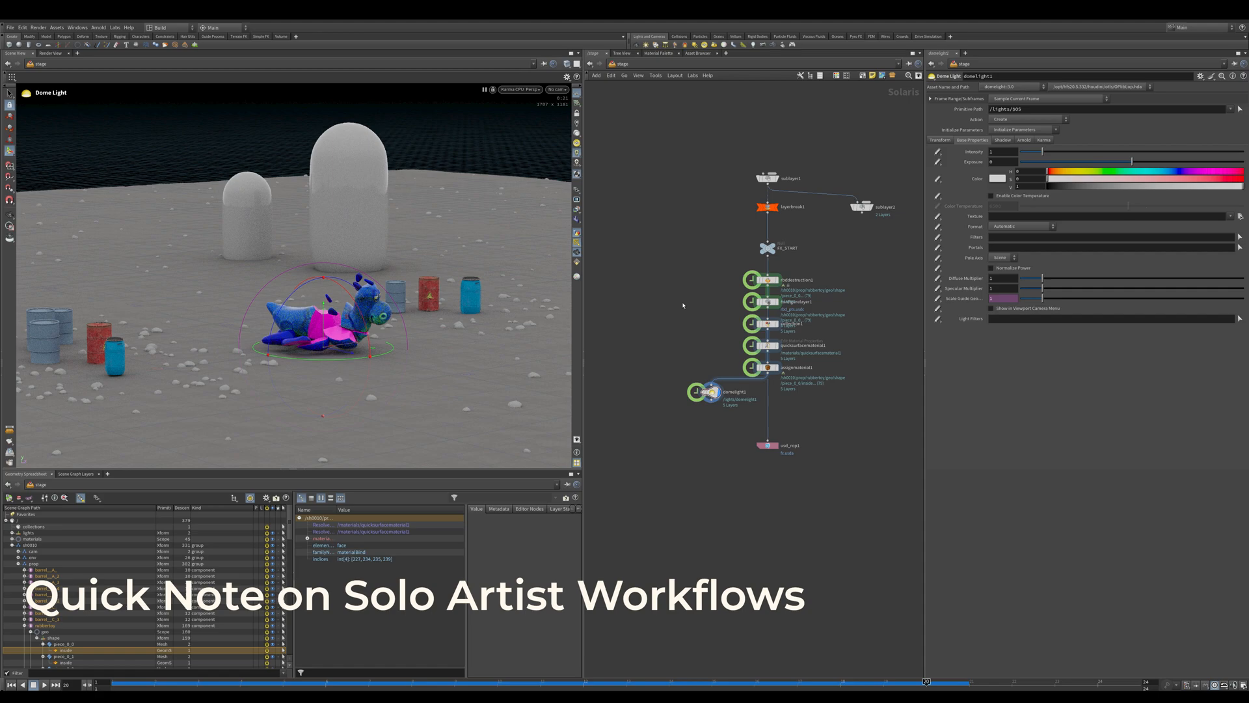
pyautogui.moveTo(683, 305); pyautogui.dragTo(670, 316, button='middle')
pyautogui.moveTo(712, 158); pyautogui.dragTo(860, 271)
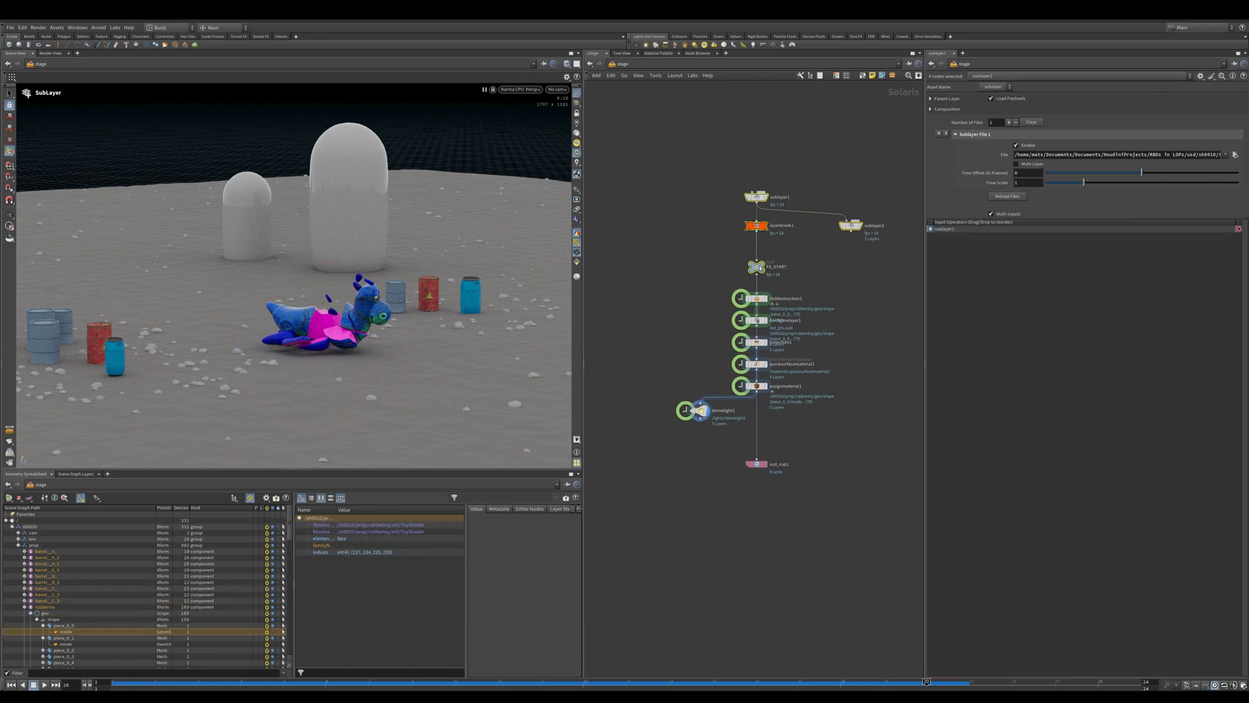
pyautogui.scroll(-3, 800, 267)
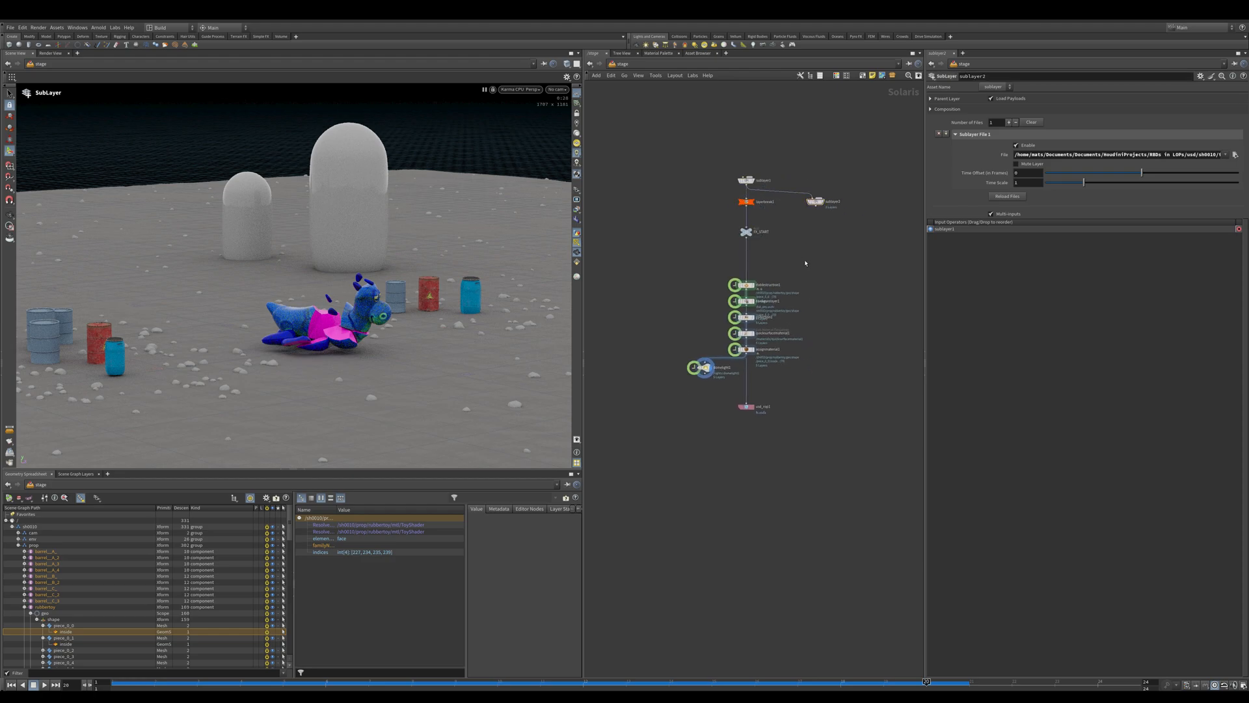
pyautogui.scroll(3, 773, 253)
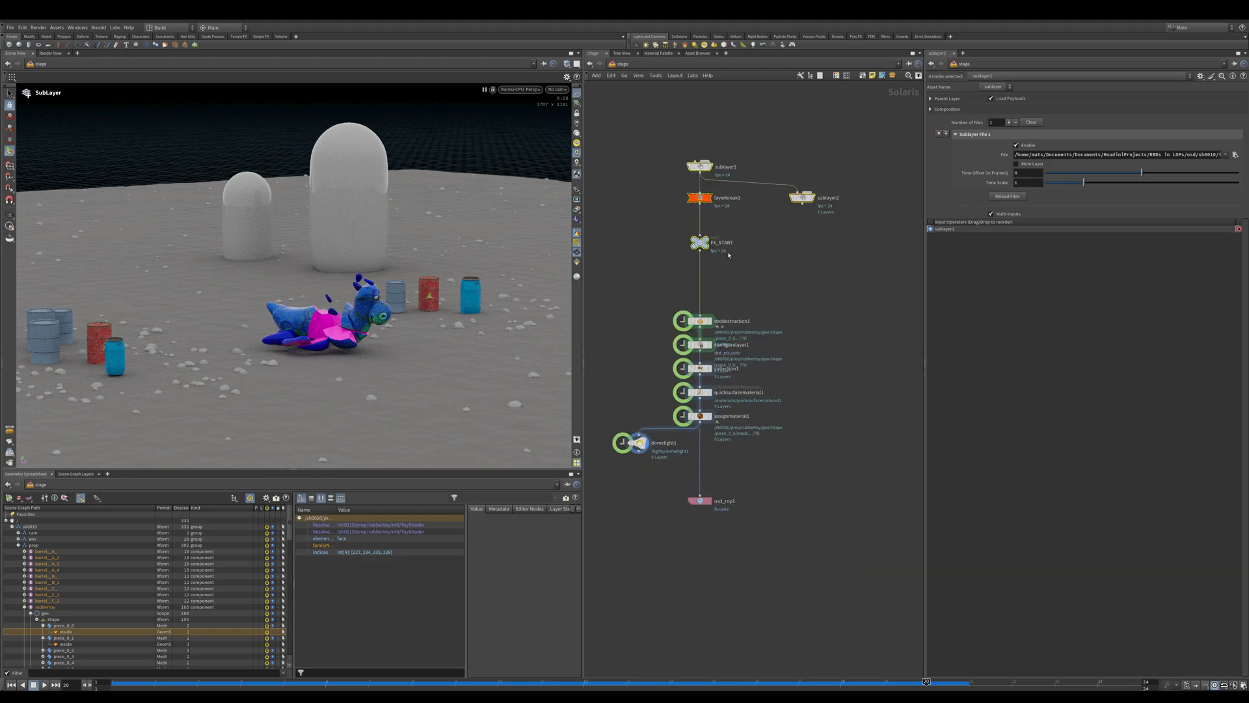
pyautogui.click(764, 270)
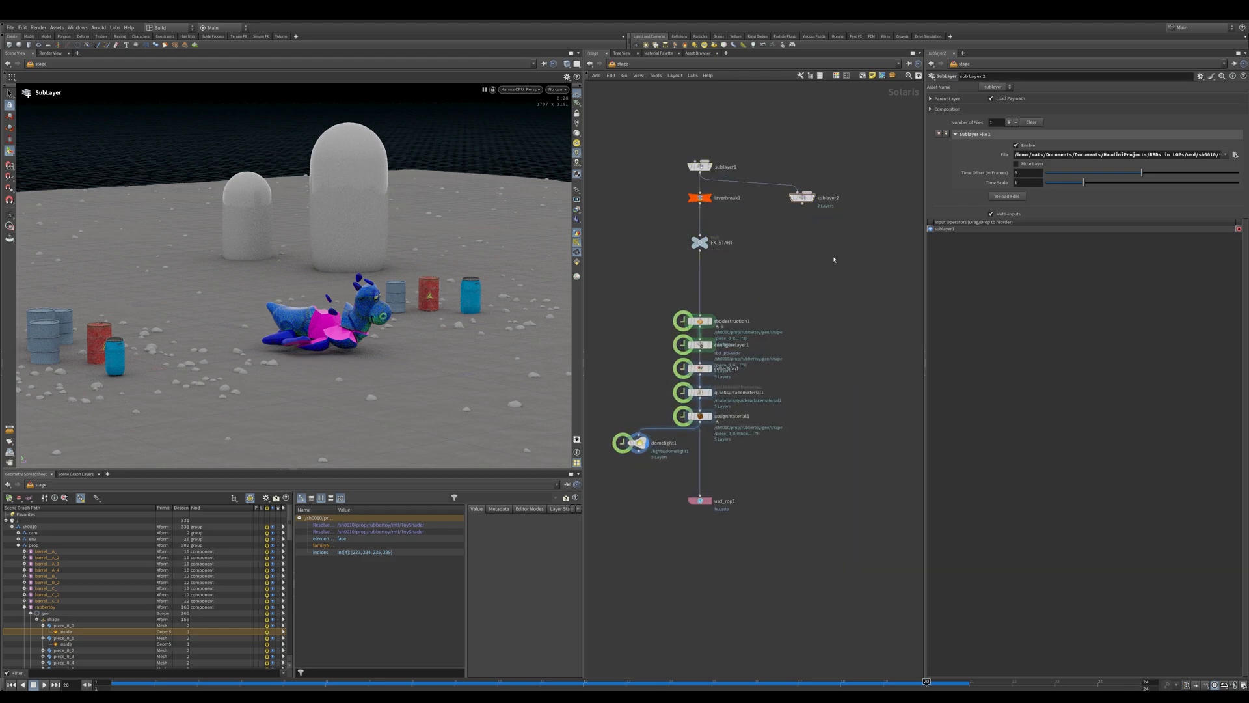
# - Add a SOP Create LOP beside FX_START and go inside its geometry network
pyautogui.press('Tab')
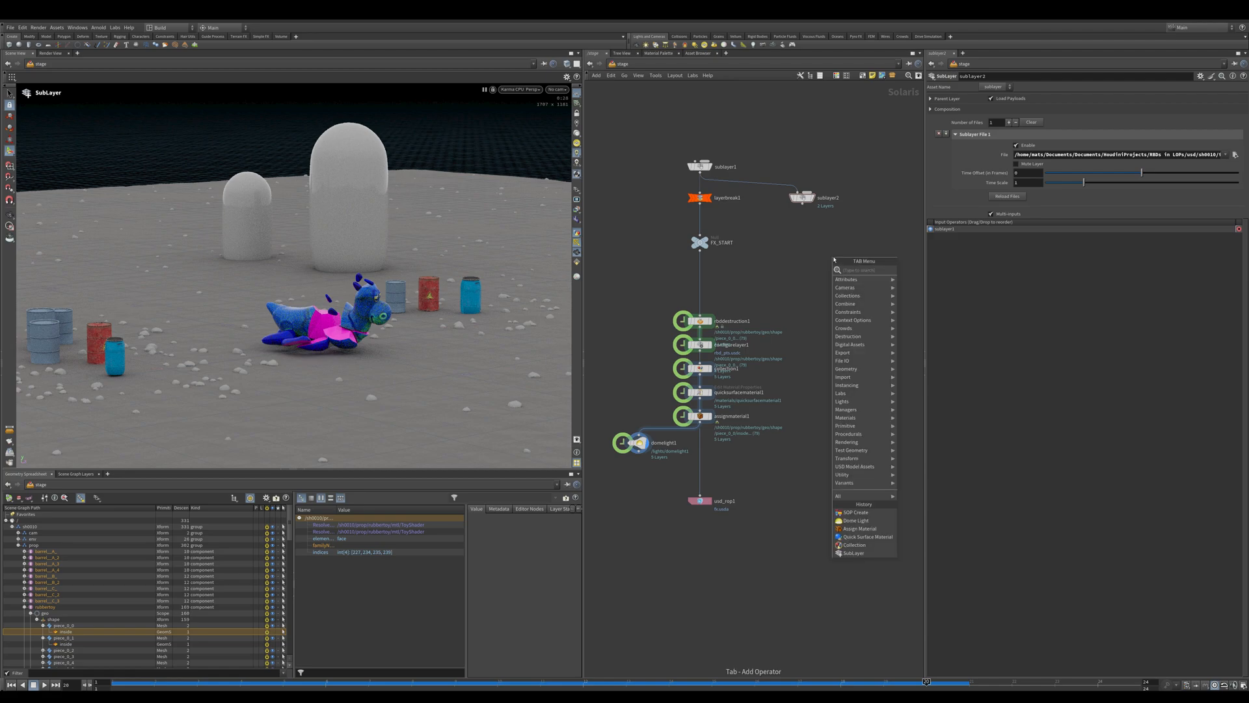
pyautogui.write('sop create')
pyautogui.press('Return')
pyautogui.click(833, 258)
pyautogui.doubleClick(832, 257)
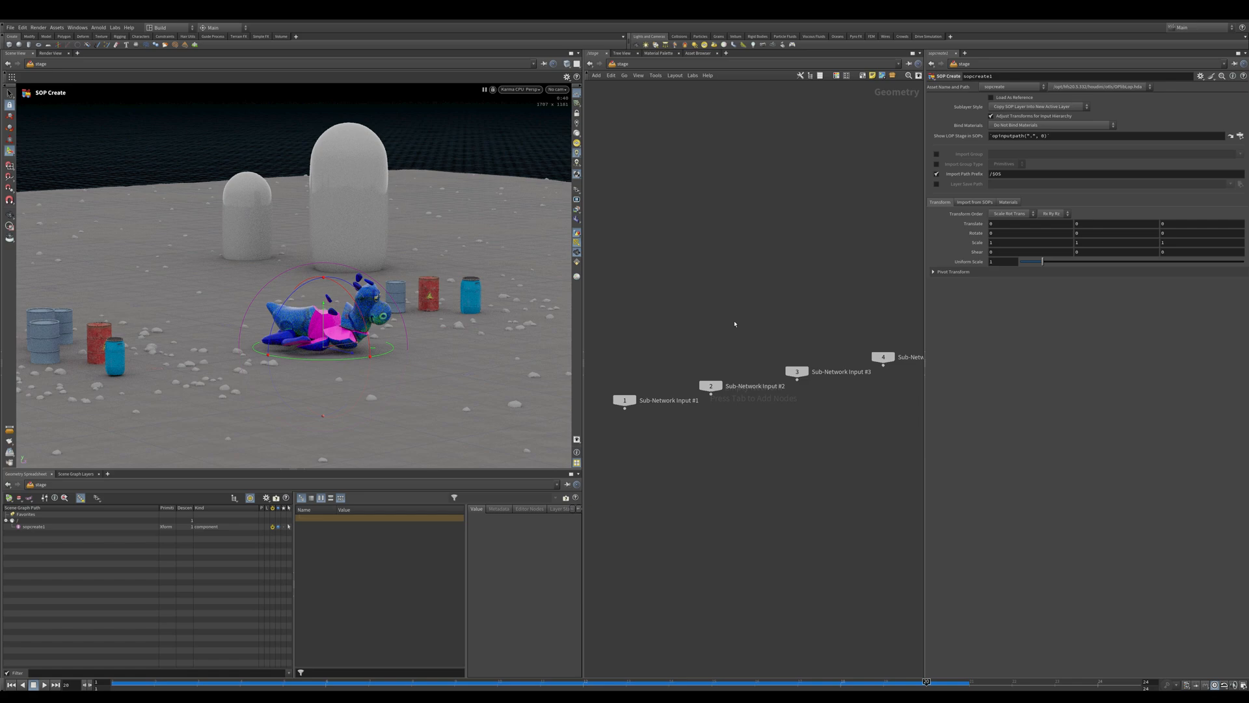
# - Add a Test Geometry: Rubber Toy node and set its Y translation to 1
pyautogui.moveTo(654, 513); pyautogui.dragTo(707, 460, button='middle')
pyautogui.press('Tab')
pyautogui.write('rub')
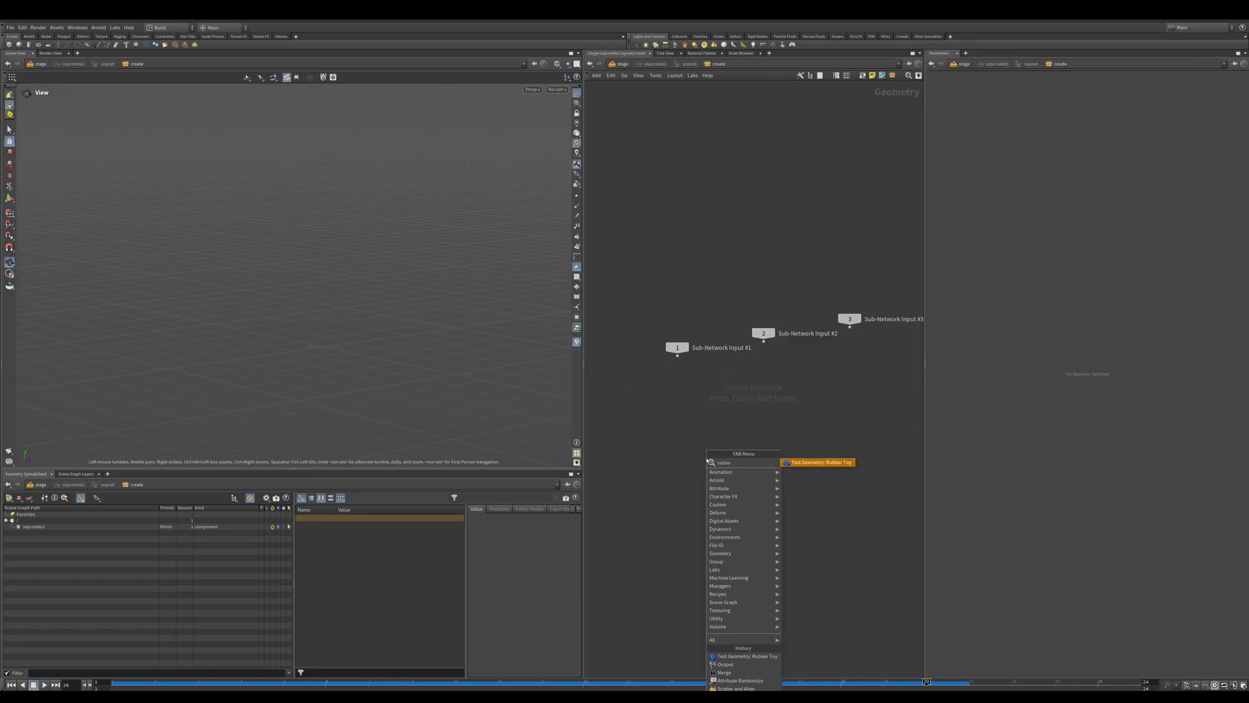
pyautogui.press('Return')
pyautogui.click(707, 460)
pyautogui.doubleClick(1101, 98)
pyautogui.write('1')
pyautogui.press('Return')
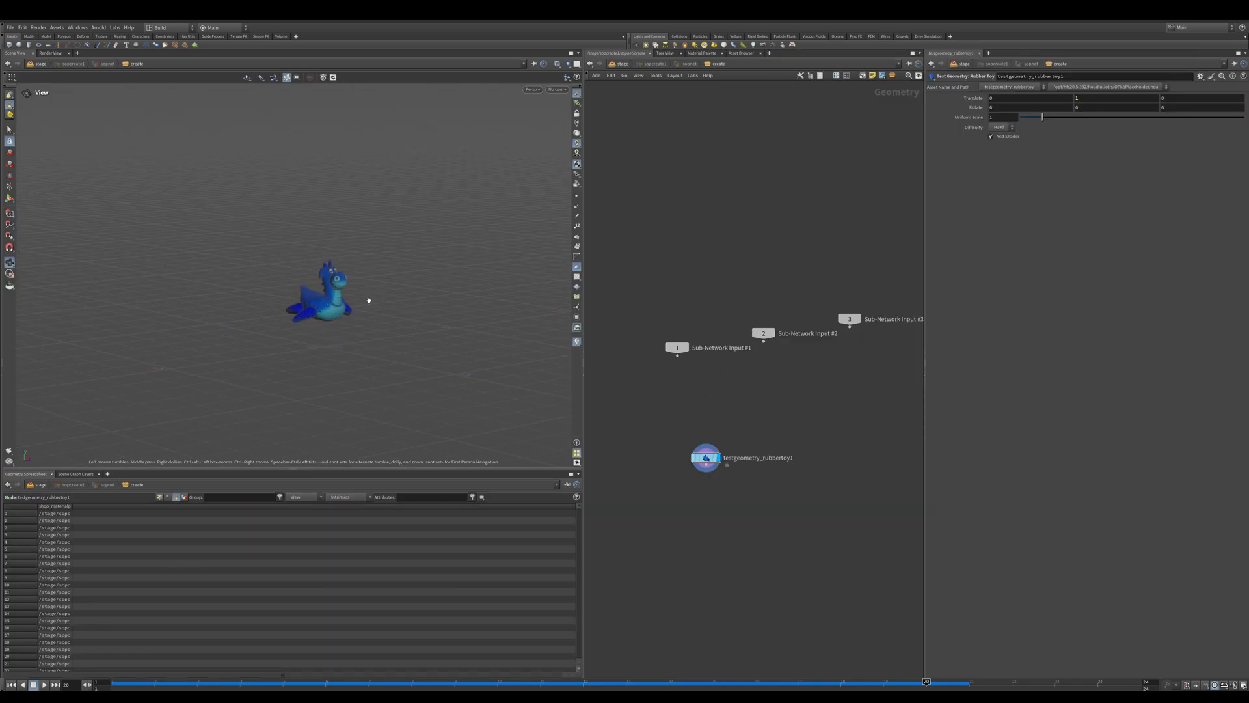
pyautogui.moveTo(368, 299); pyautogui.dragTo(373, 303)
pyautogui.moveTo(747, 503); pyautogui.dragTo(764, 471, button='middle')
# - Back at stage level, feed sopcreate1 into rbddestruction1 in place of FX_START and switch the viewport from Karma to the Houdini renderer
pyautogui.press('u')
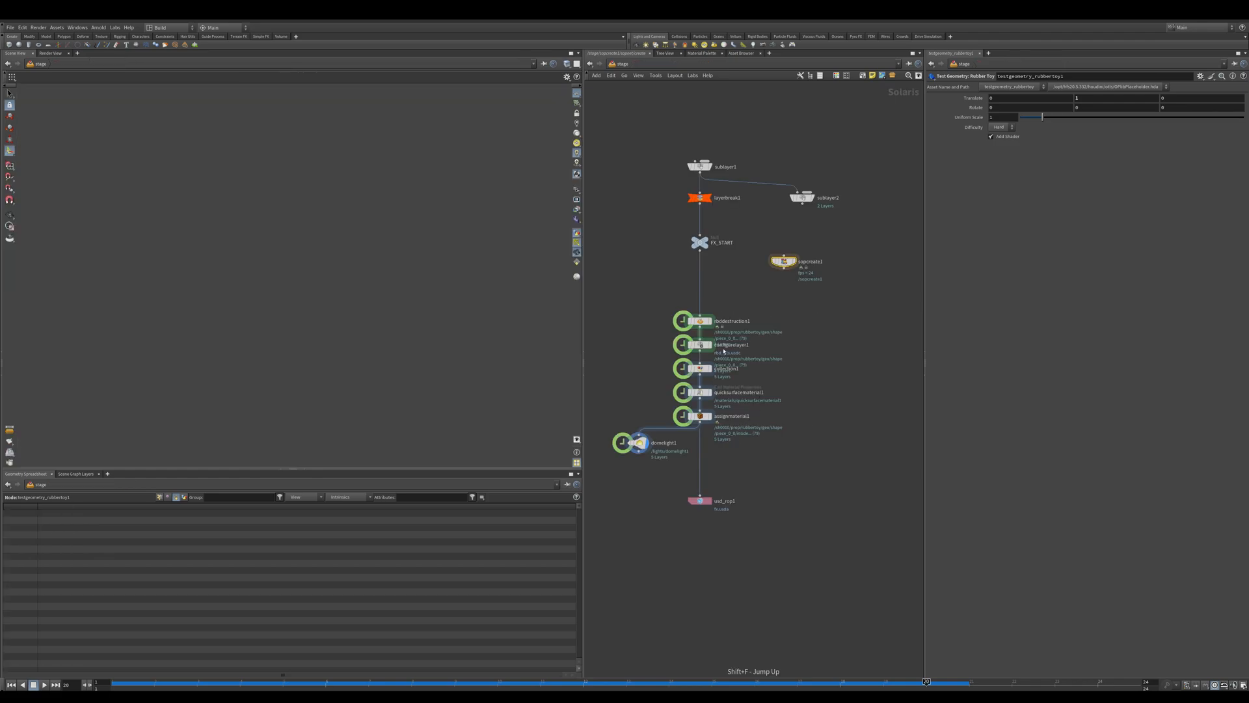
pyautogui.moveTo(657, 264); pyautogui.dragTo(847, 126)
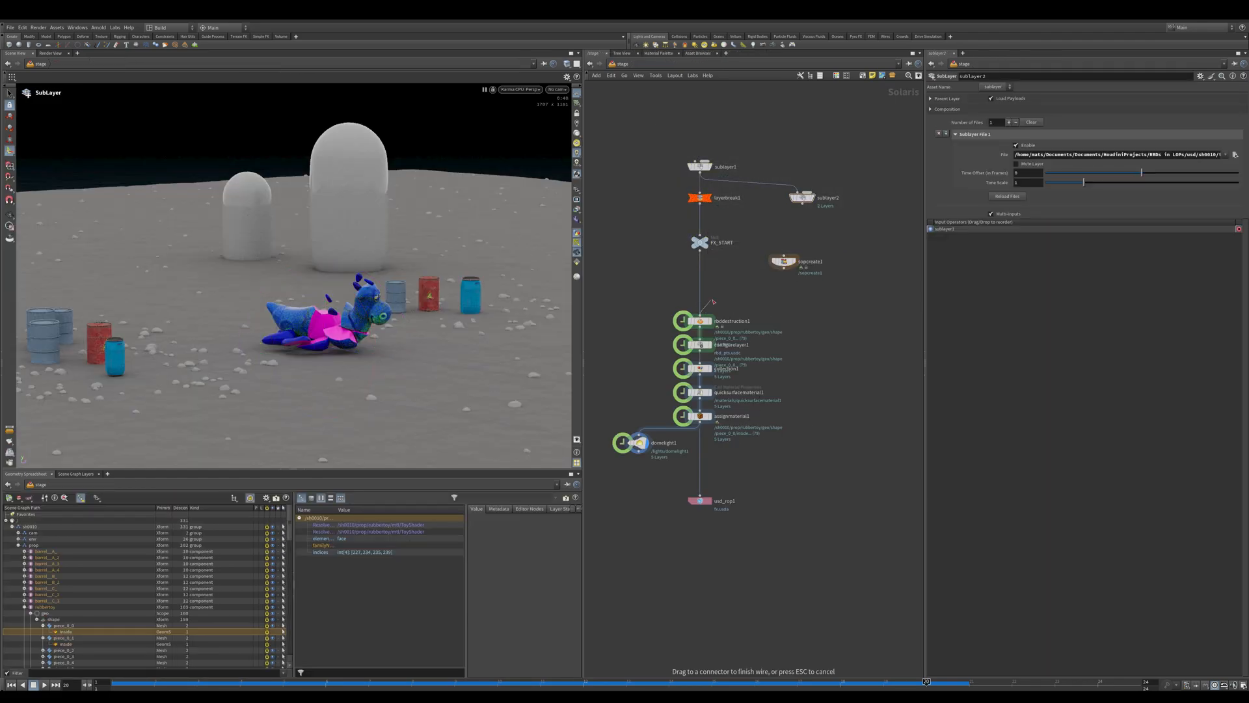
pyautogui.moveTo(784, 261); pyautogui.dragTo(703, 280)
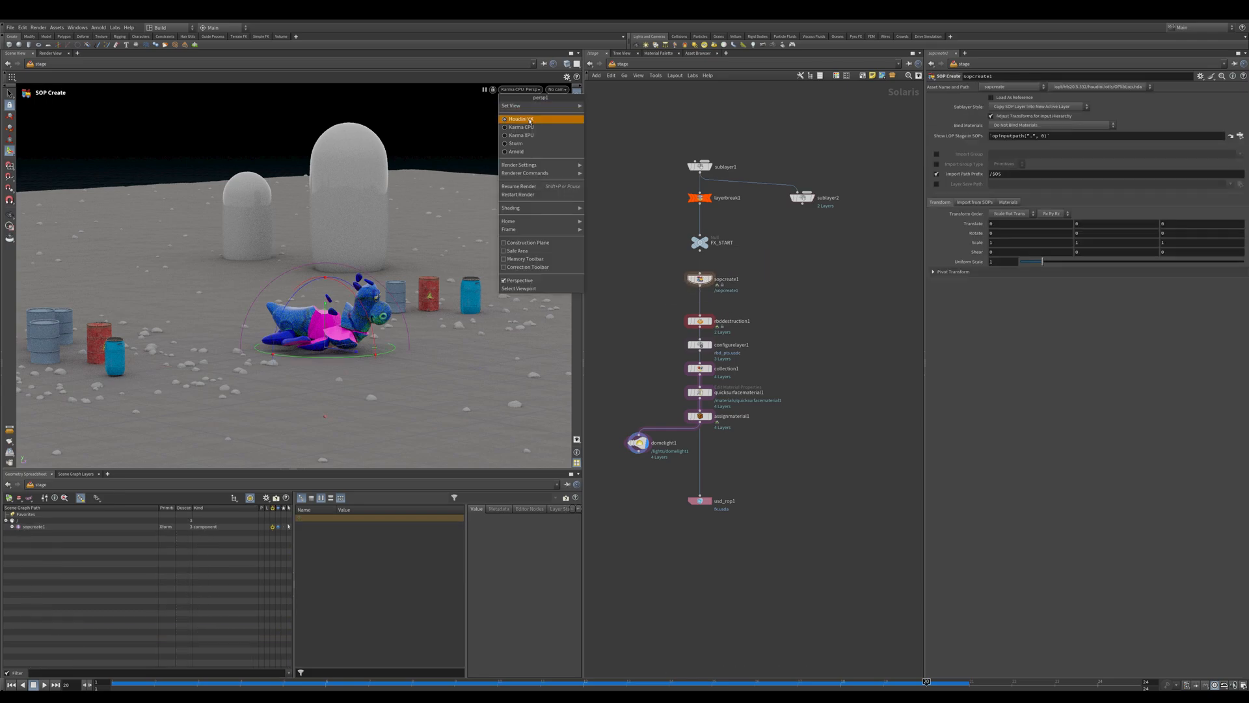
pyautogui.click(521, 120)
pyautogui.moveTo(675, 372); pyautogui.dragTo(694, 361, button='middle')
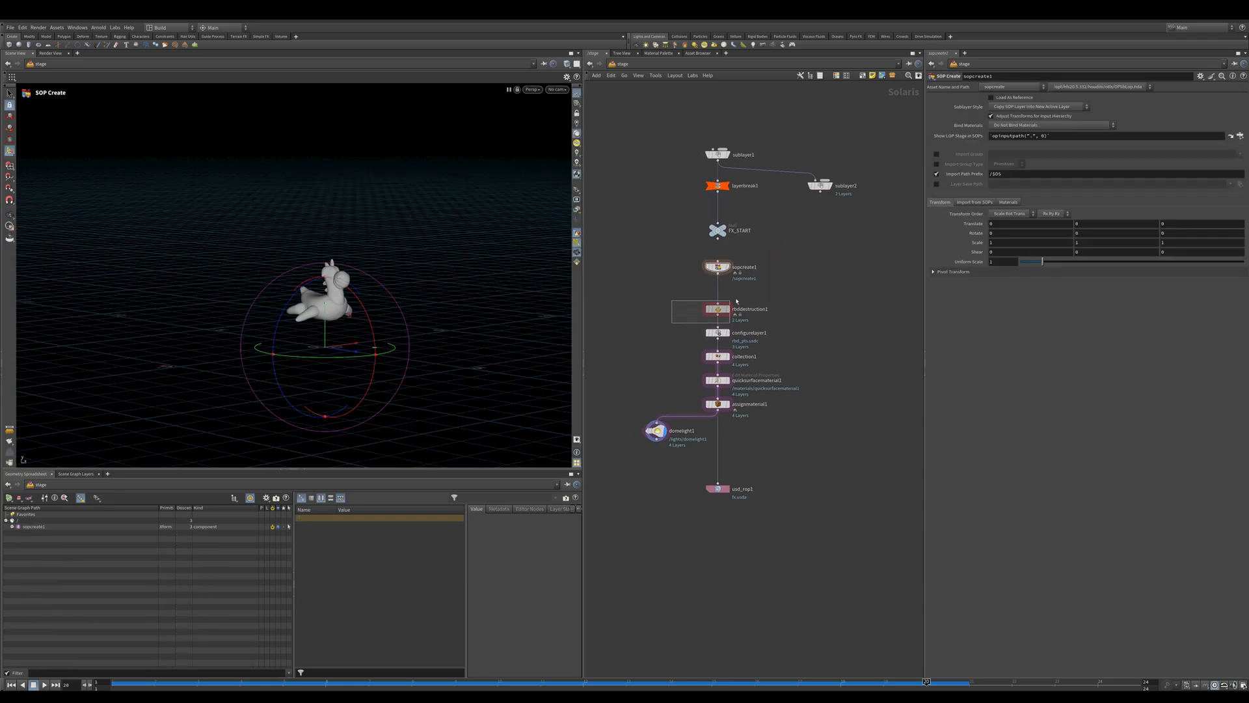
# - Clear rbddestruction1's collision primitives and set its input primitives to /sopcreate1/mesh_0
pyautogui.click(719, 309)
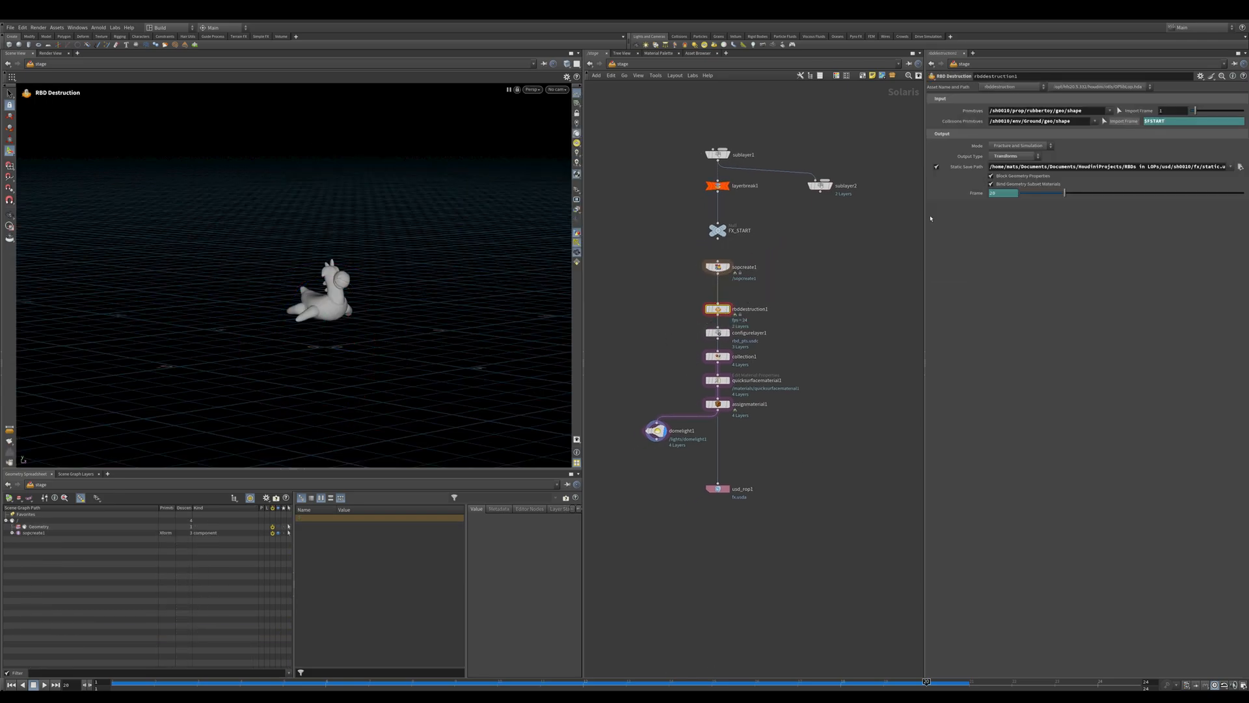
pyautogui.keyDown('ctrl'); pyautogui.middleClick(970, 121); pyautogui.keyUp('ctrl')
pyautogui.click(1117, 111)
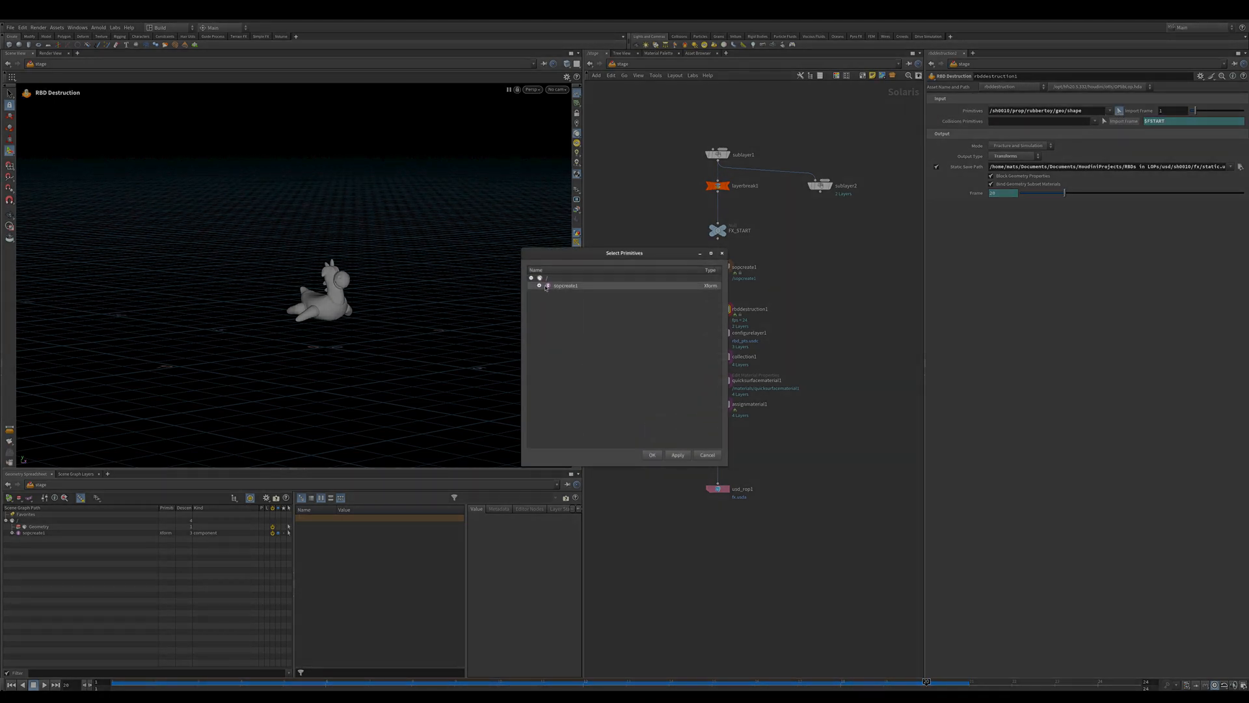
pyautogui.press('Escape')
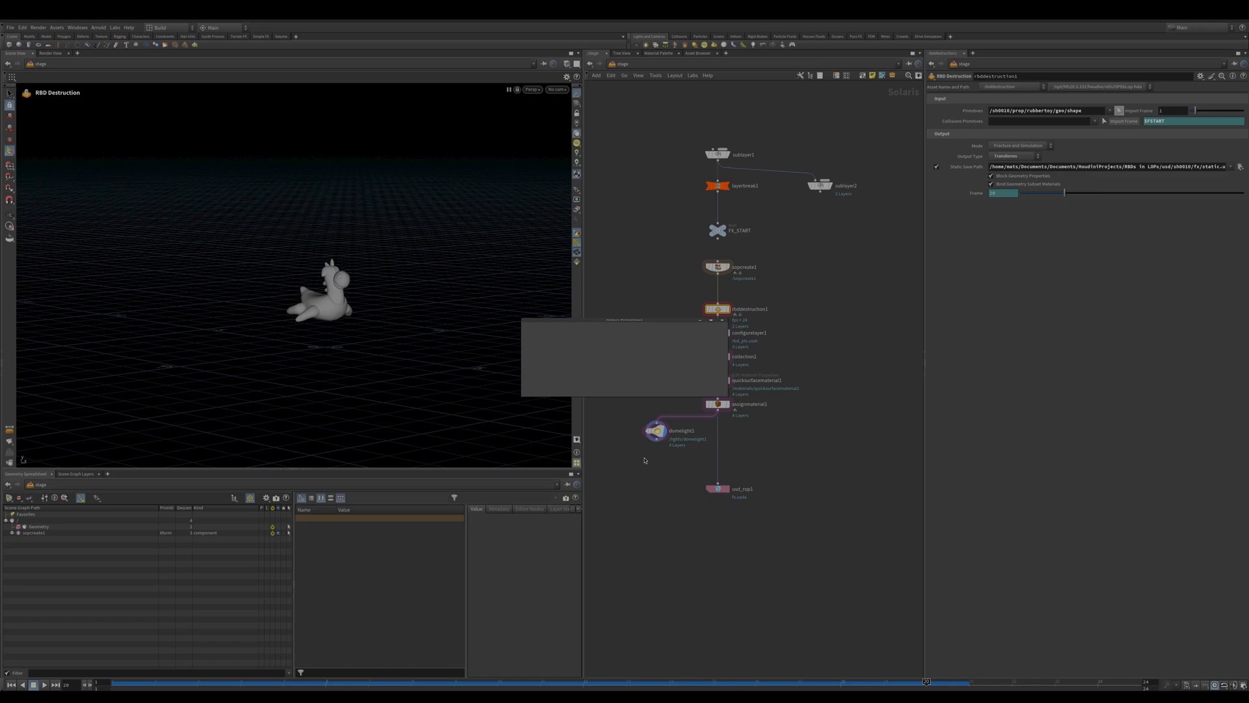
# - Play back the rubber toy simulation and review the export settings of usd_rop1
pyautogui.press('Up')
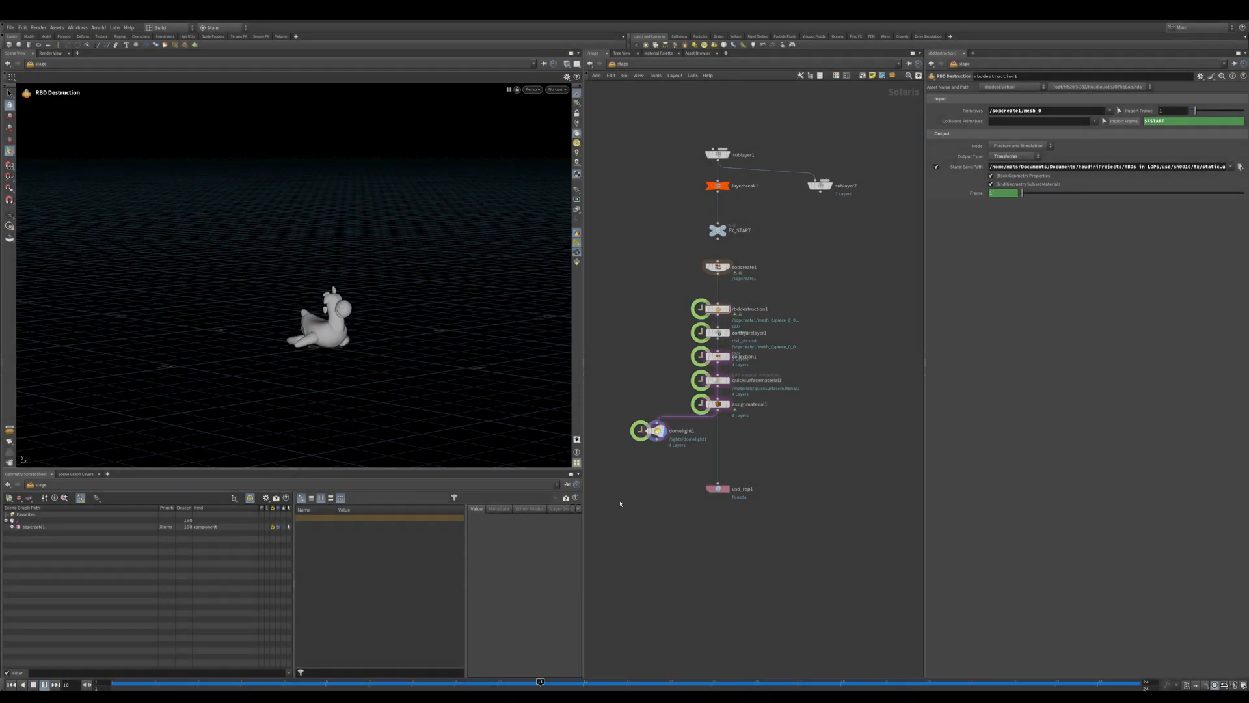
pyautogui.press('Up')
pyautogui.moveTo(663, 376); pyautogui.dragTo(688, 384, button='middle')
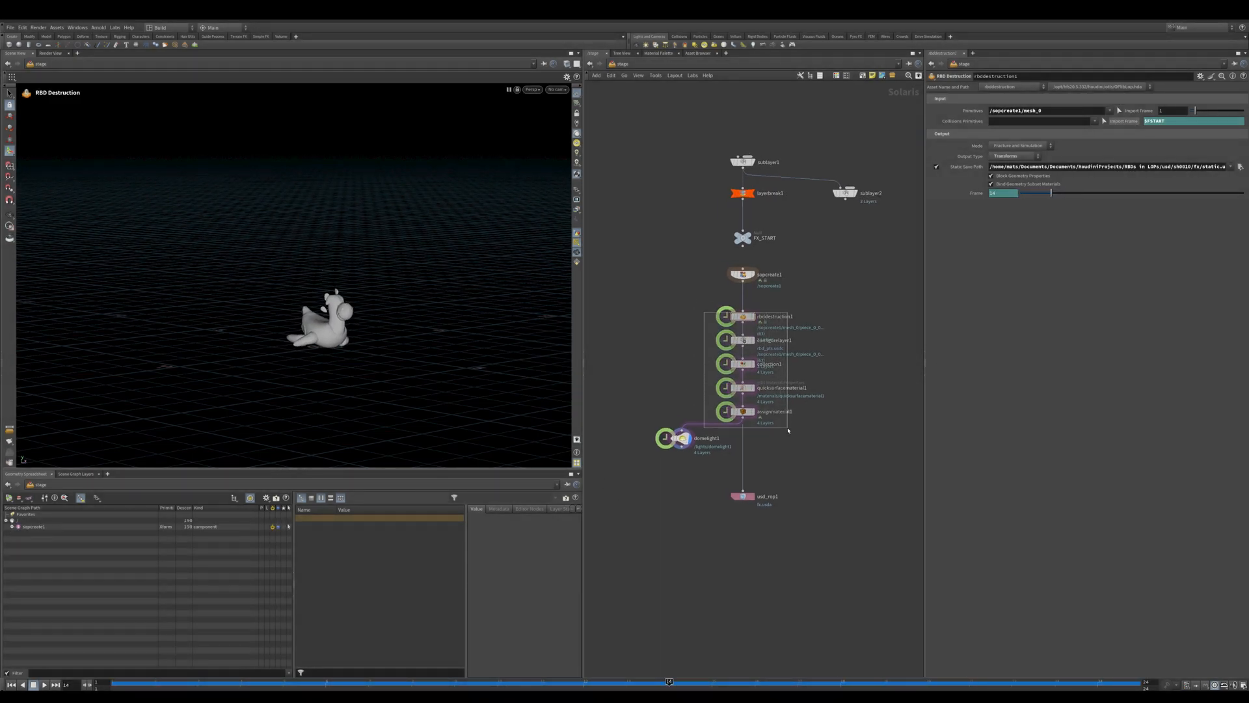
pyautogui.click(743, 496)
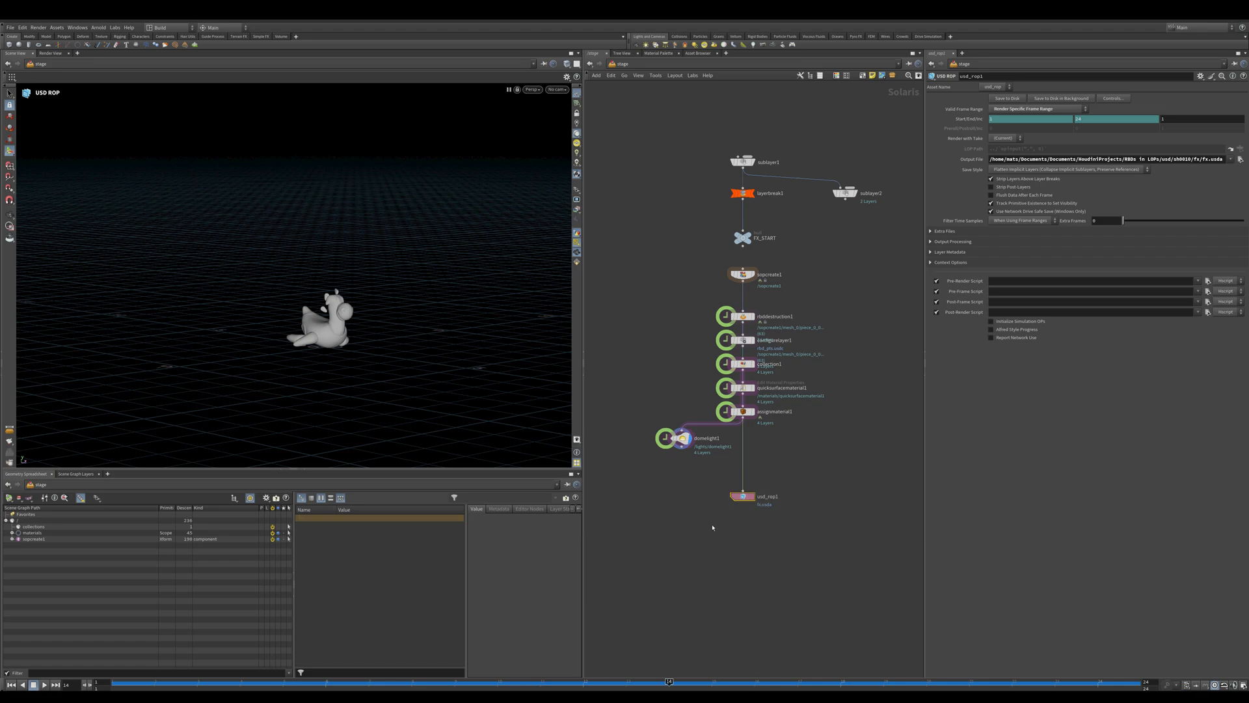
pyautogui.click(790, 479)
pyautogui.moveTo(789, 480); pyautogui.dragTo(782, 478, button='middle')
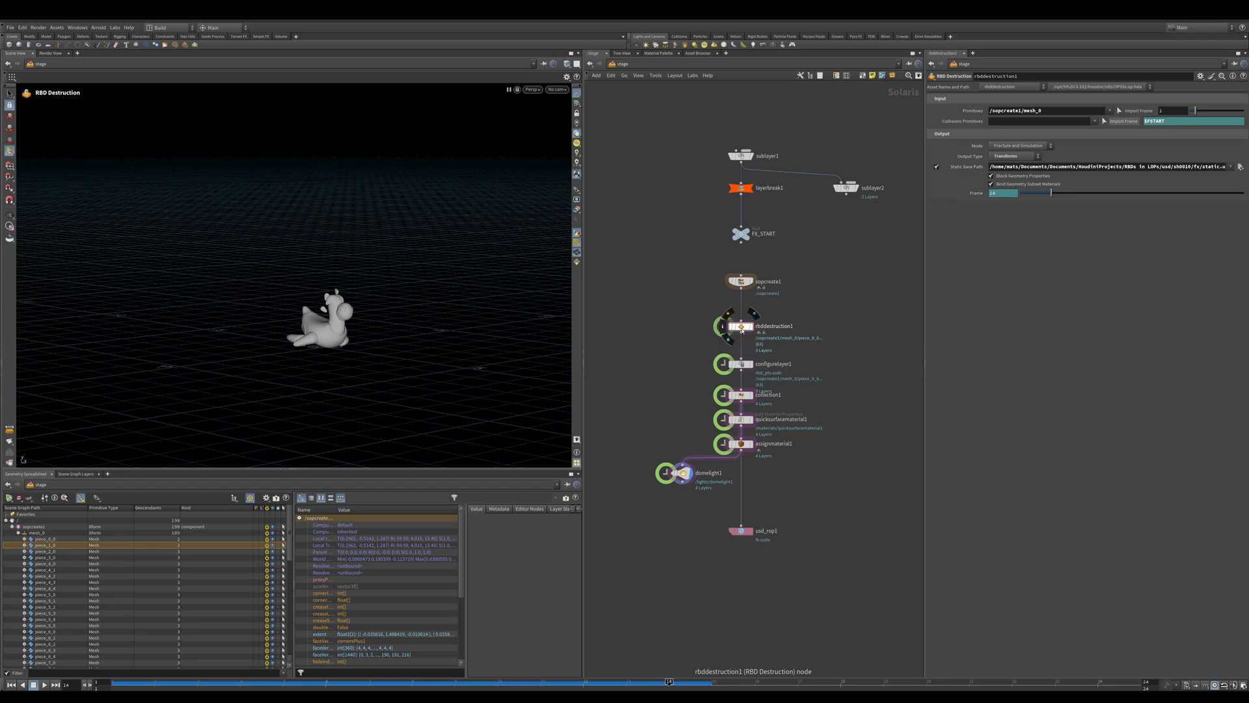
# - Examine the fracture_and_sim network inside rbddestruction1 and its enclosing SOP network, and return to the stage
pyautogui.doubleClick(741, 326)
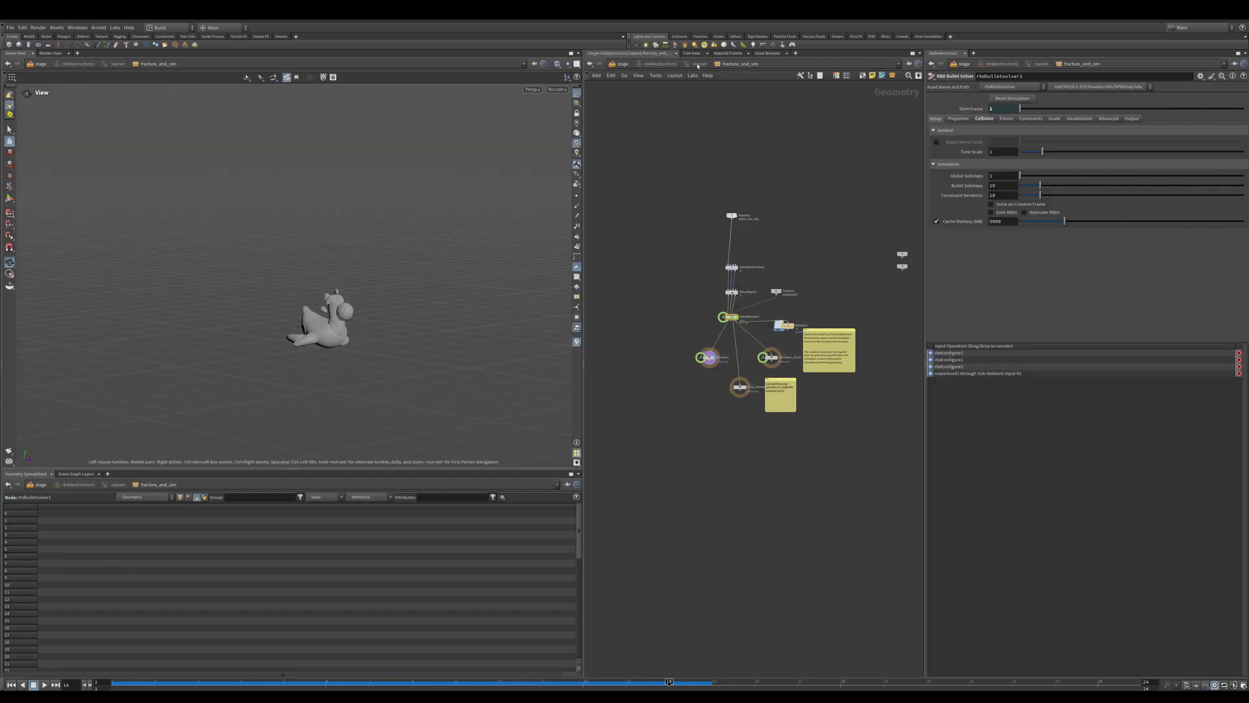
pyautogui.click(698, 64)
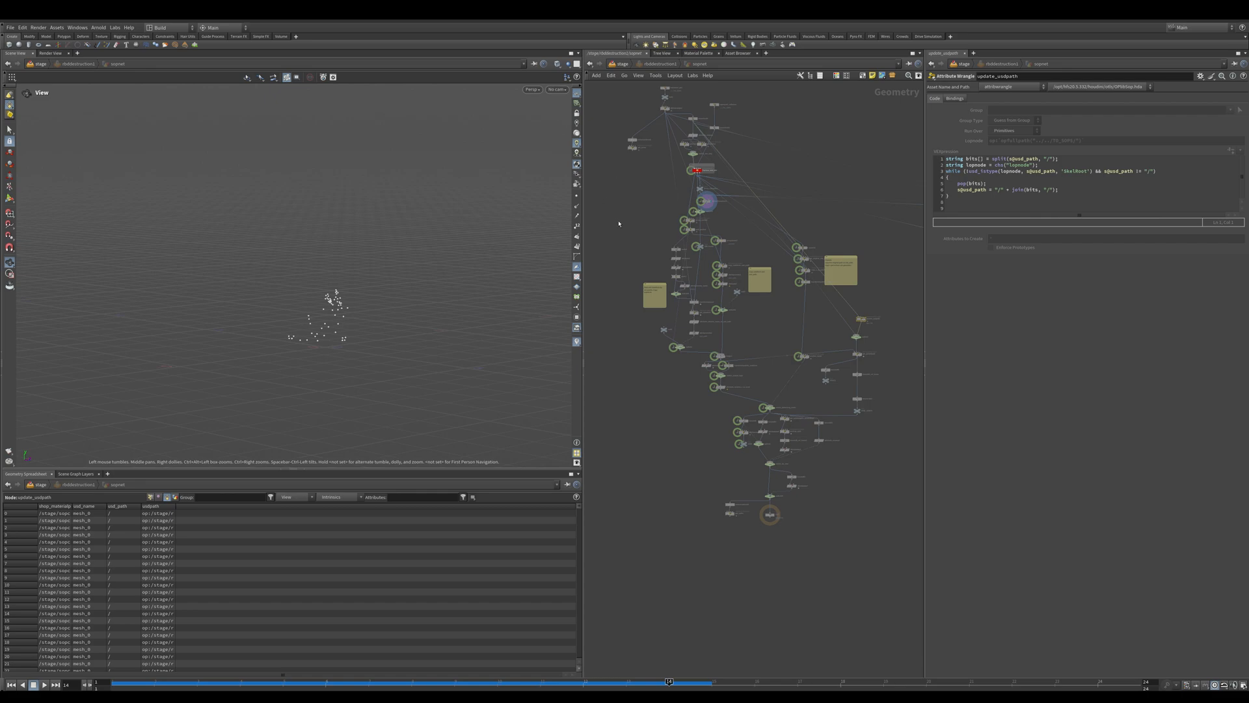
pyautogui.moveTo(599, 212); pyautogui.dragTo(904, 558)
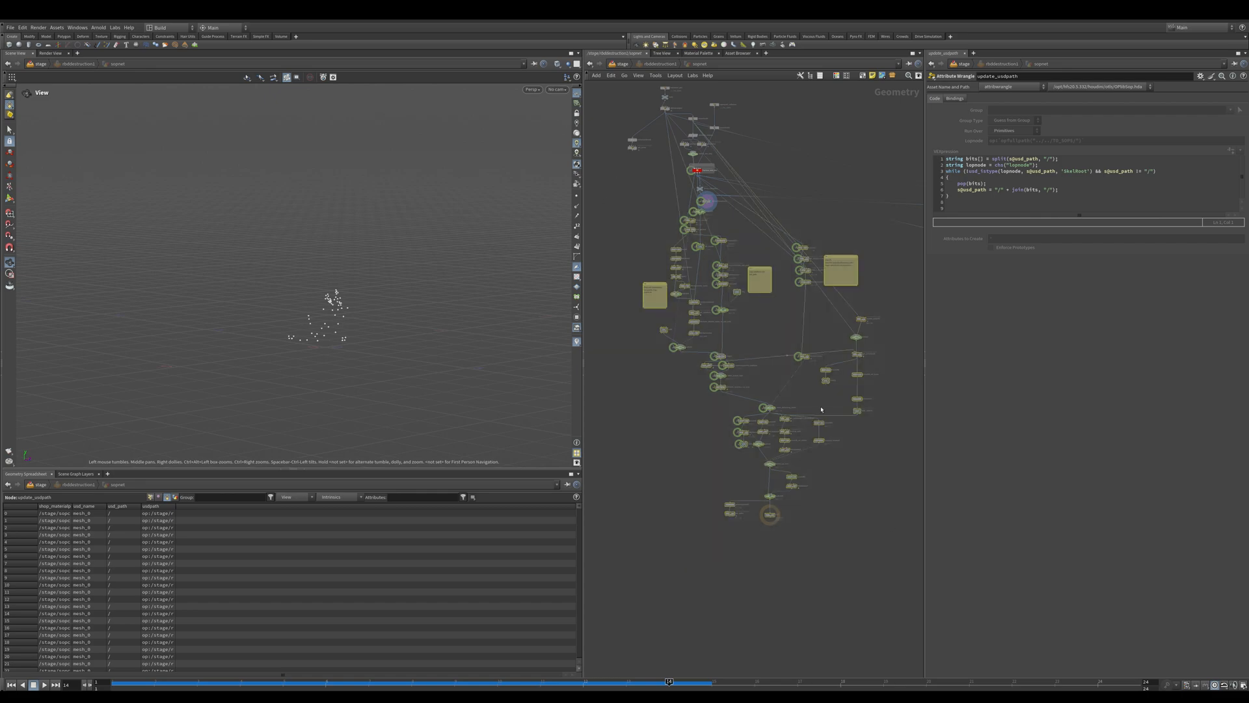
pyautogui.click(661, 65)
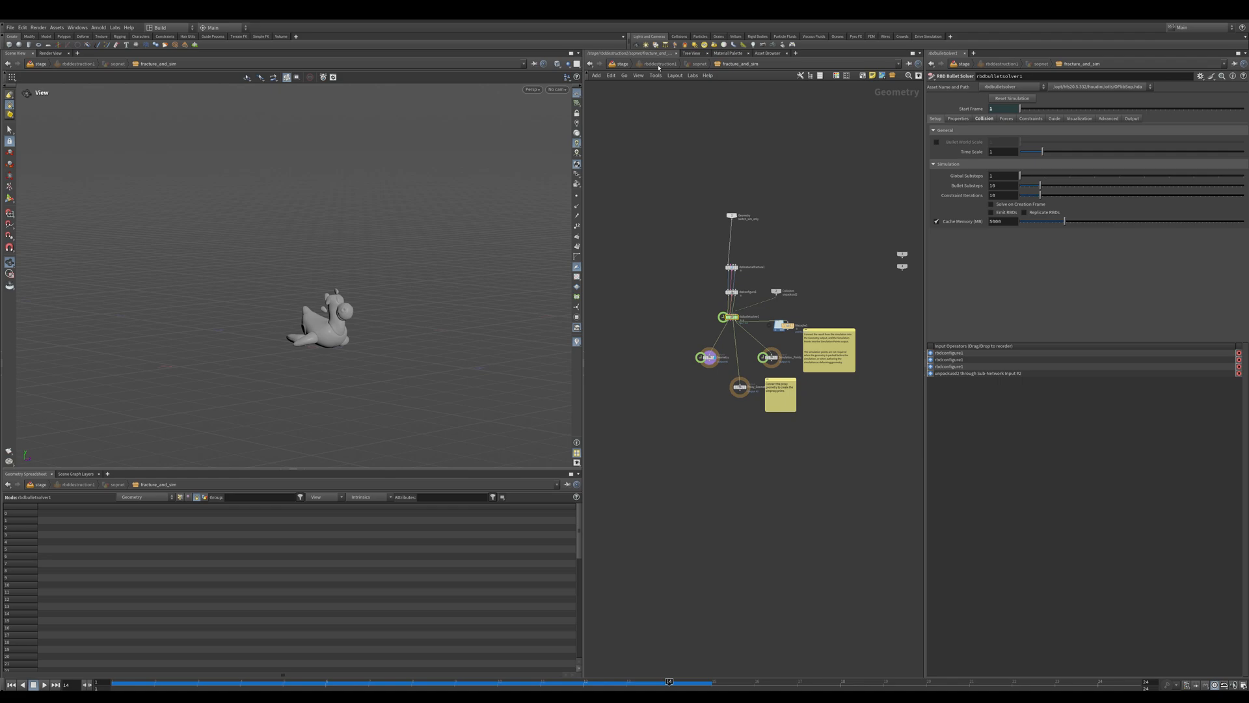
pyautogui.click(622, 63)
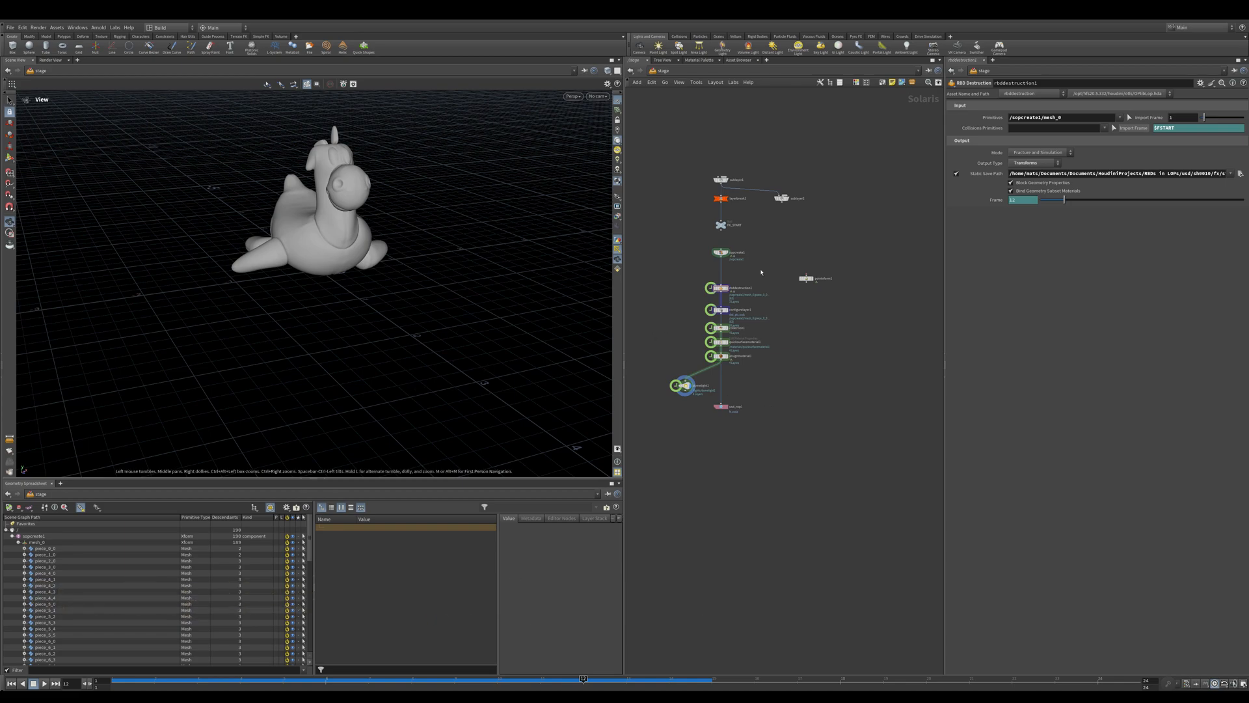
# - Move the unconnected node across to the other side of the chain, level with rbddestruction1, and select sopcreate1
pyautogui.scroll(3, 748, 276)
pyautogui.moveTo(802, 296); pyautogui.dragTo(811, 301, button='middle')
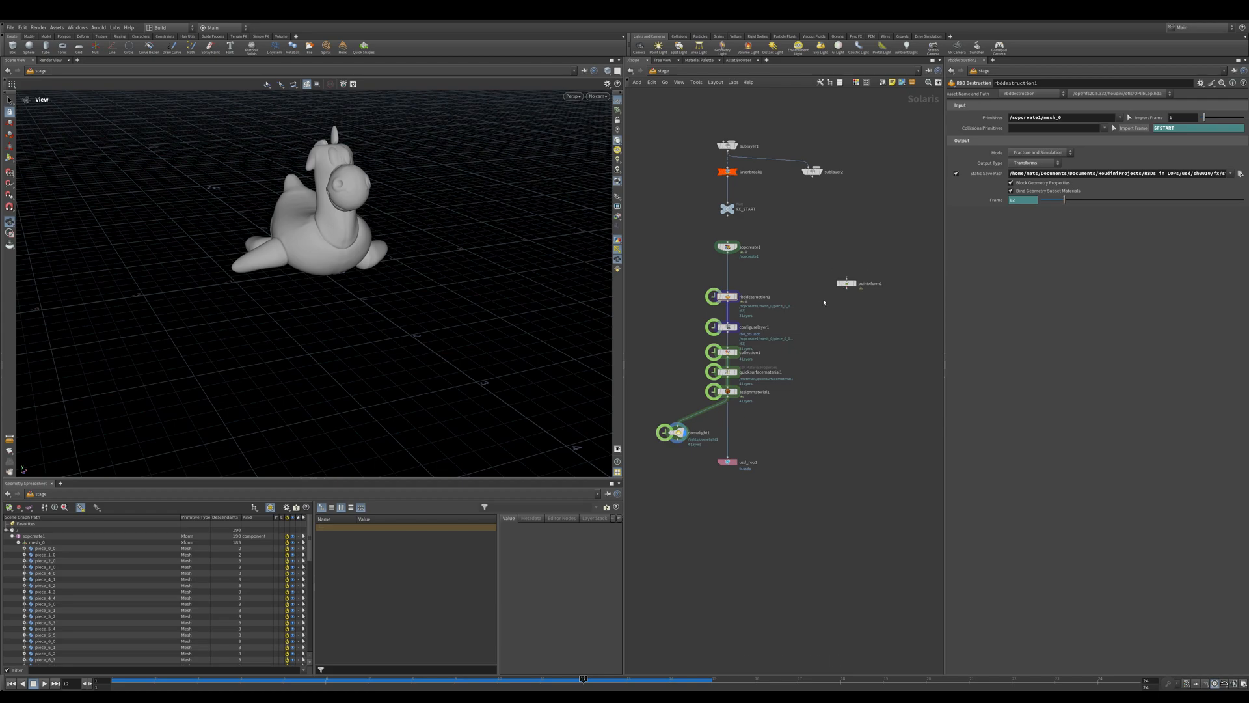
pyautogui.scroll(-2, 805, 275)
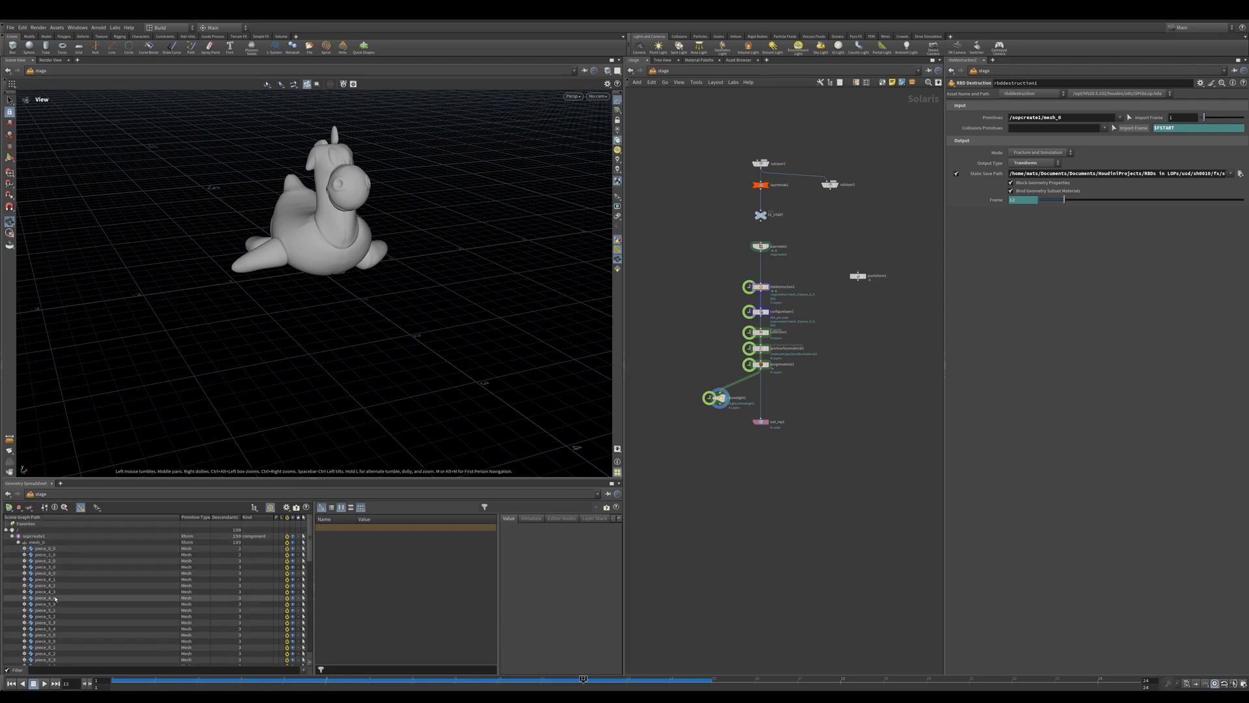
pyautogui.scroll(-6, 65, 618)
pyautogui.scroll(6, 66, 618)
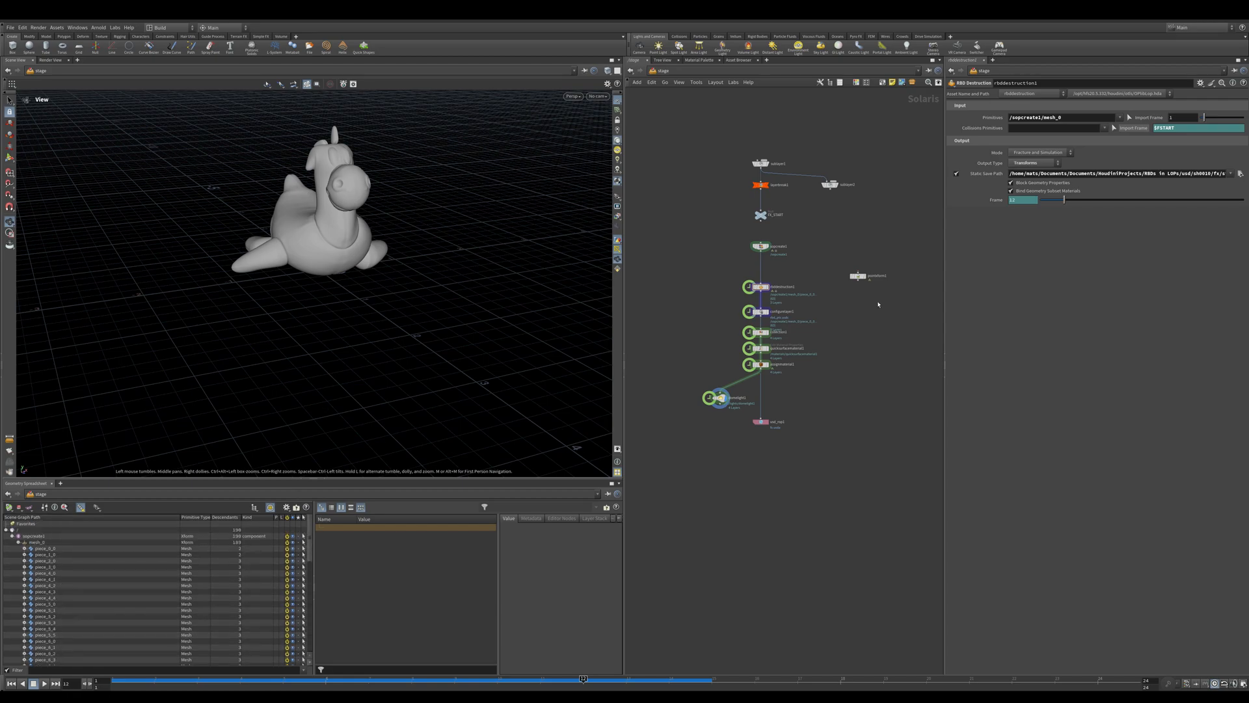
pyautogui.moveTo(879, 303); pyautogui.dragTo(859, 312, button='middle')
pyautogui.moveTo(839, 284); pyautogui.dragTo(665, 294)
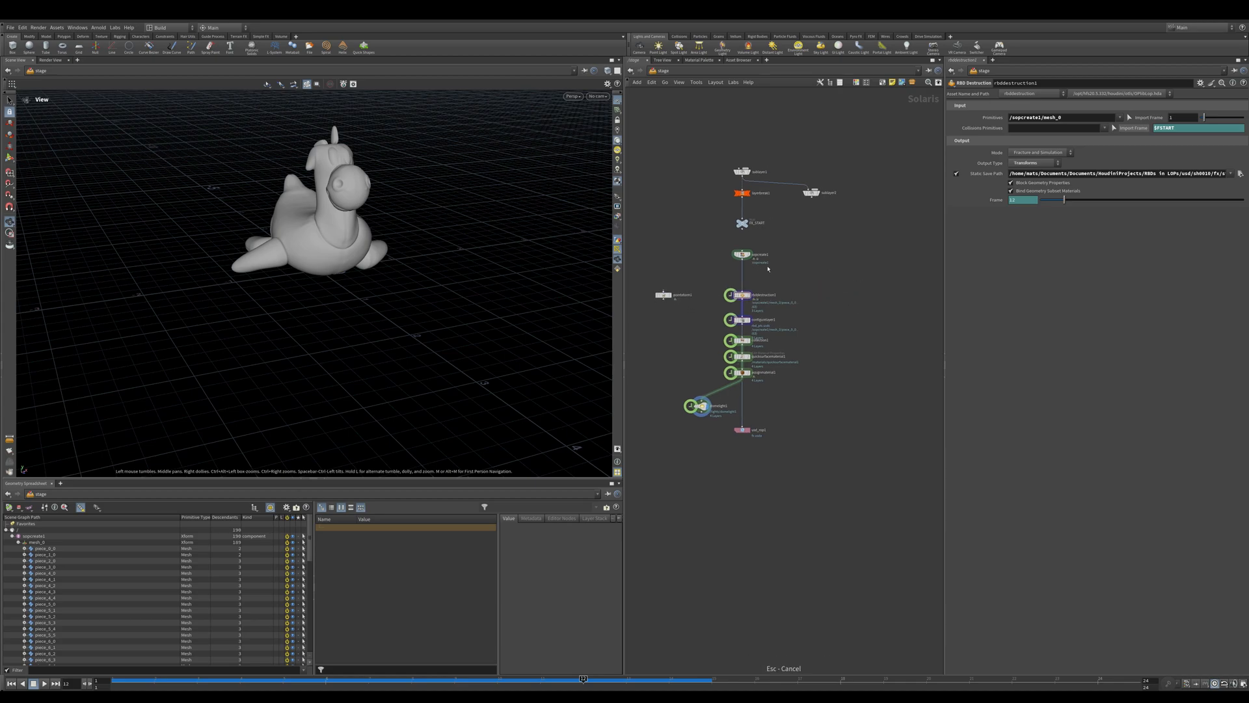
pyautogui.click(742, 255)
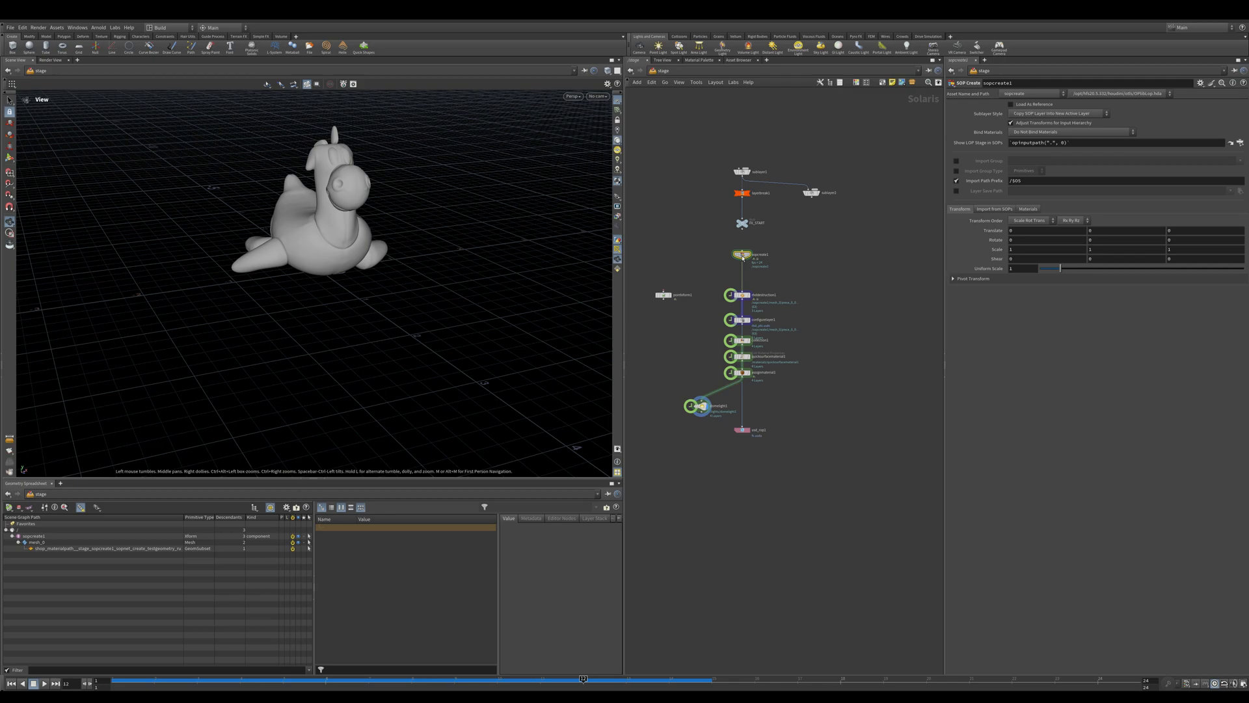
# - Duplicate sopcreate1 off to the side of the chain, open its SOP import primitive definition settings, and display the copy
pyautogui.keyDown('alt'); pyautogui.moveTo(743, 258); pyautogui.dragTo(910, 258); pyautogui.keyUp('alt')
pyautogui.moveTo(873, 295); pyautogui.dragTo(776, 299, button='middle')
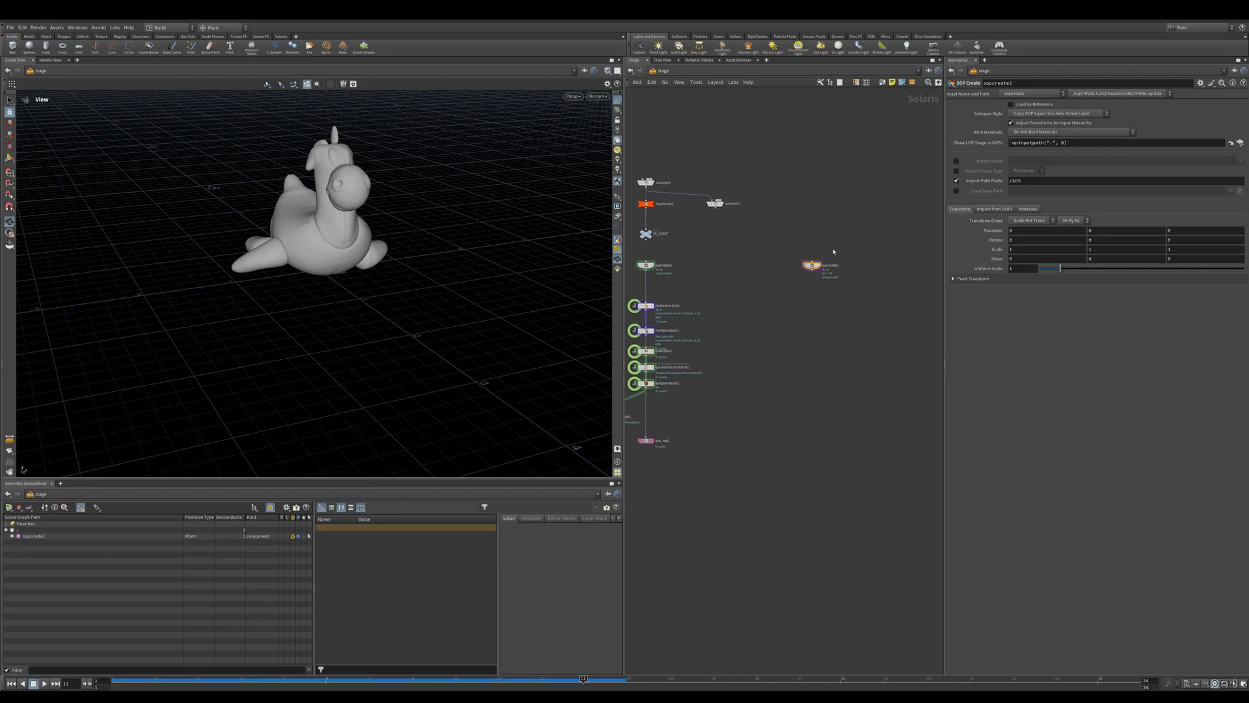
pyautogui.click(984, 208)
pyautogui.click(977, 222)
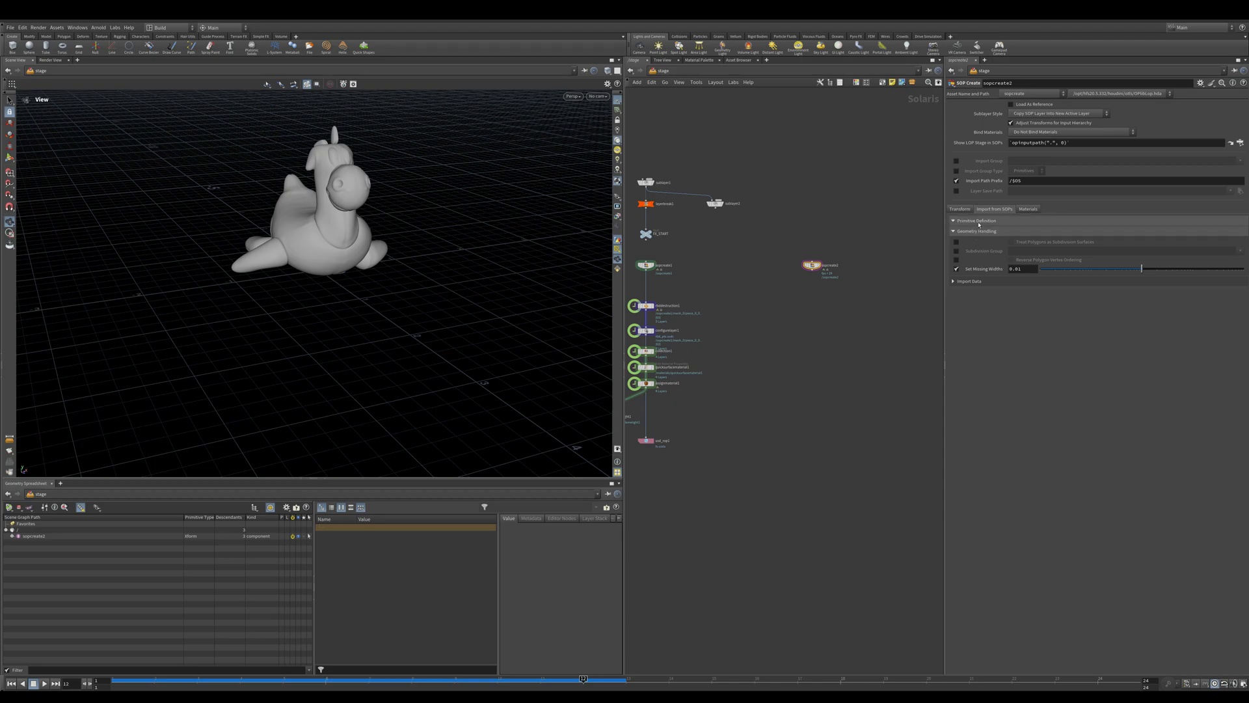
pyautogui.moveTo(1037, 305); pyautogui.dragTo(1009, 303)
pyautogui.click(1021, 303)
pyautogui.click(810, 309)
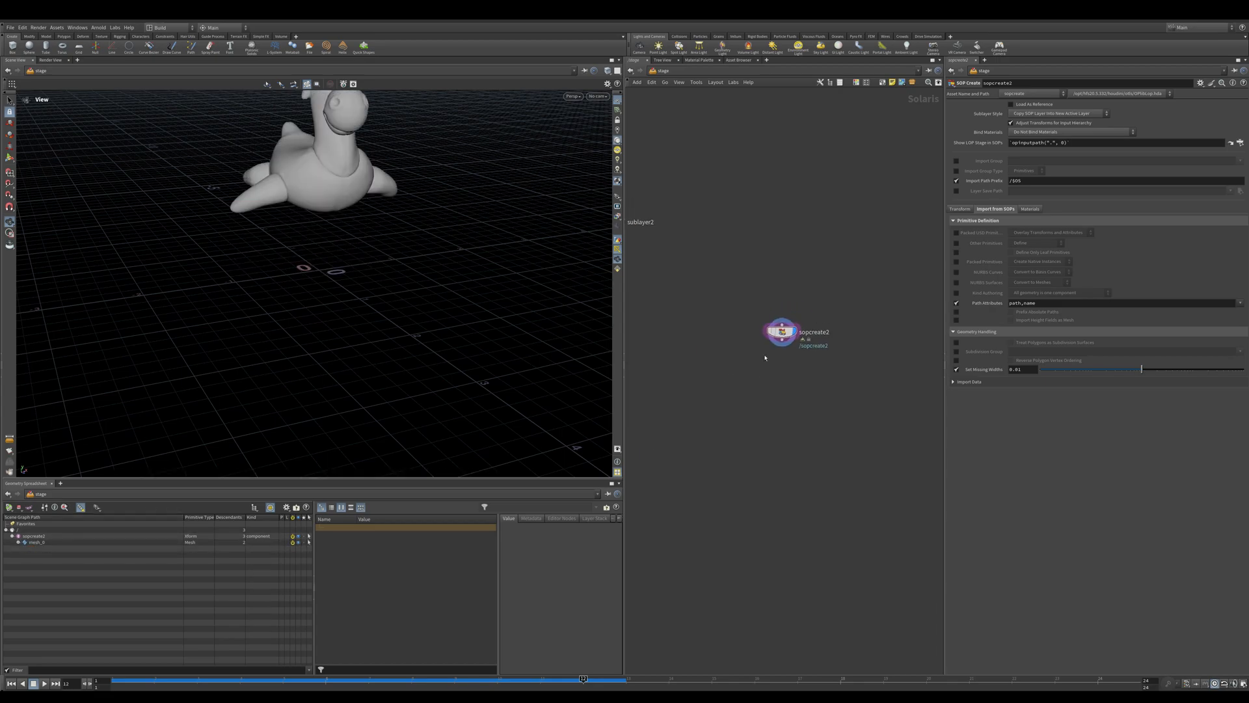
# - Inside sopcreate2, add a primitive wrangle after the rubber toy with s@path = "/Rubbertoy/geo/shape"; and return to the stage
pyautogui.doubleClick(785, 335)
pyautogui.press('Tab')
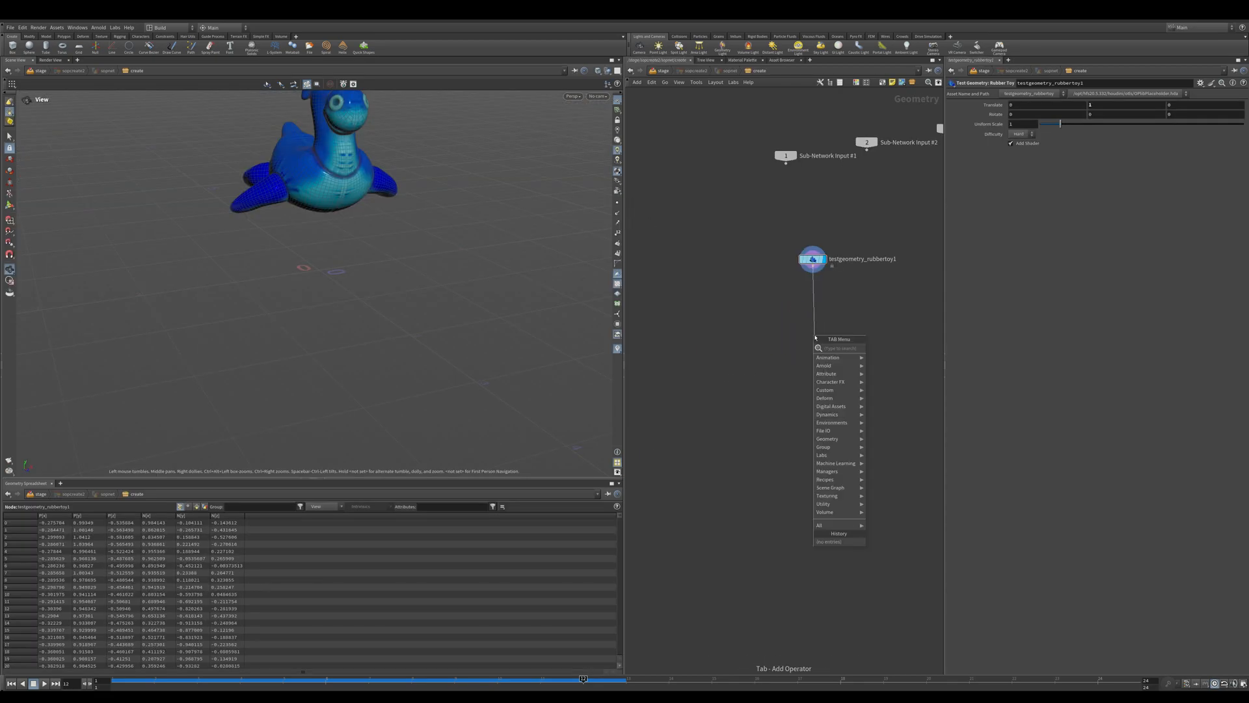
pyautogui.write('primitive wra')
pyautogui.press('Return')
pyautogui.click(814, 335)
pyautogui.write('s@path = ')
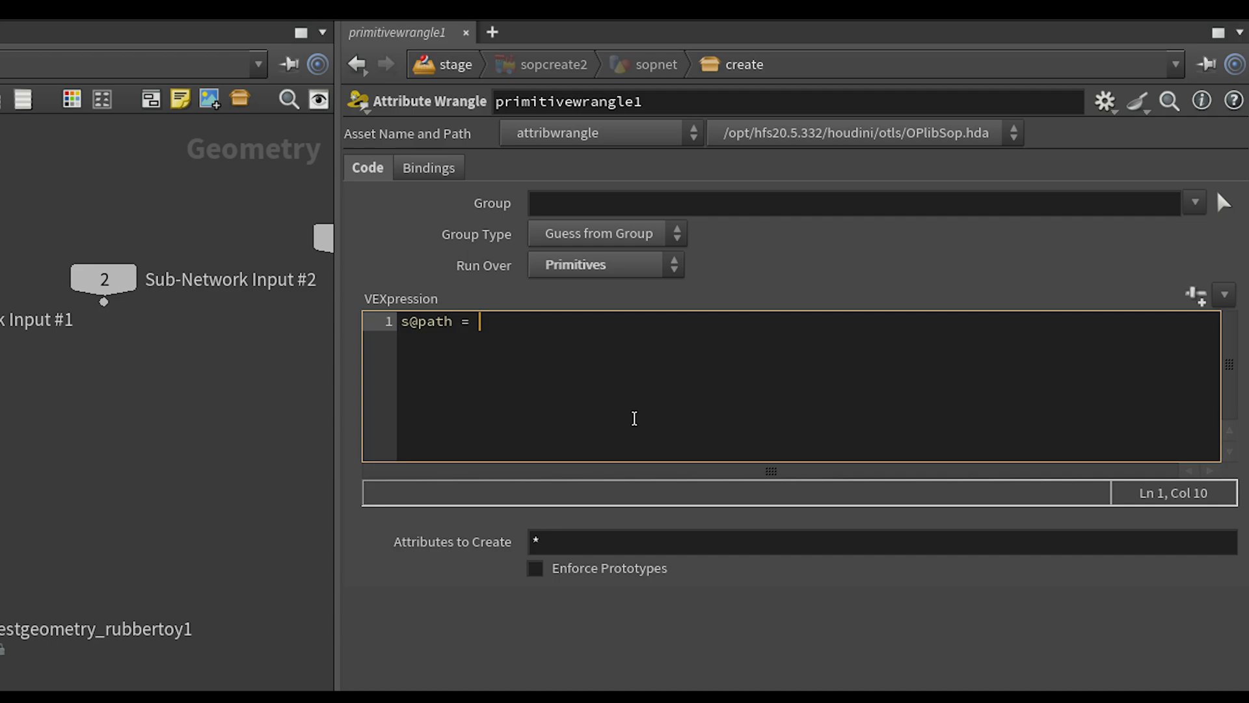
pyautogui.write('"/Rubbertoy/ge')
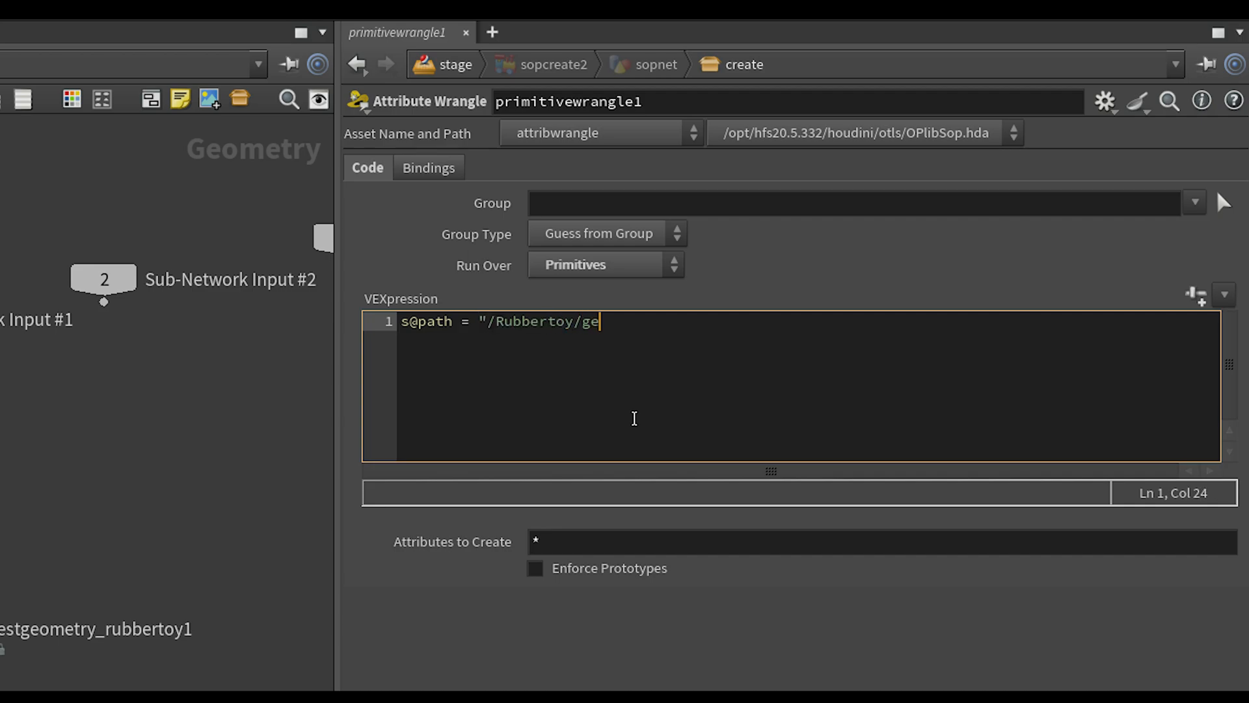
pyautogui.write('o/shape";')
pyautogui.write('u')
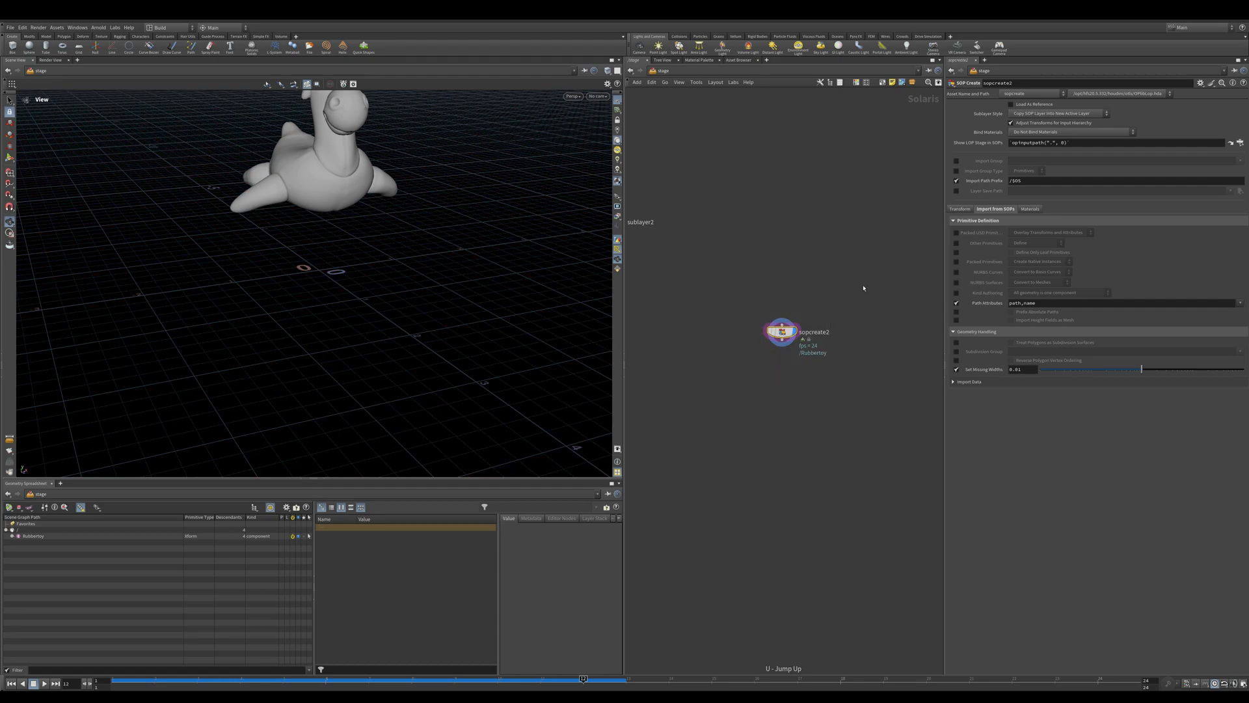
# - Expand the Rubbertoy hierarchy in the scene graph and inspect its Rubbertoy, geo and shape primitives
pyautogui.click(12, 536)
pyautogui.click(18, 542)
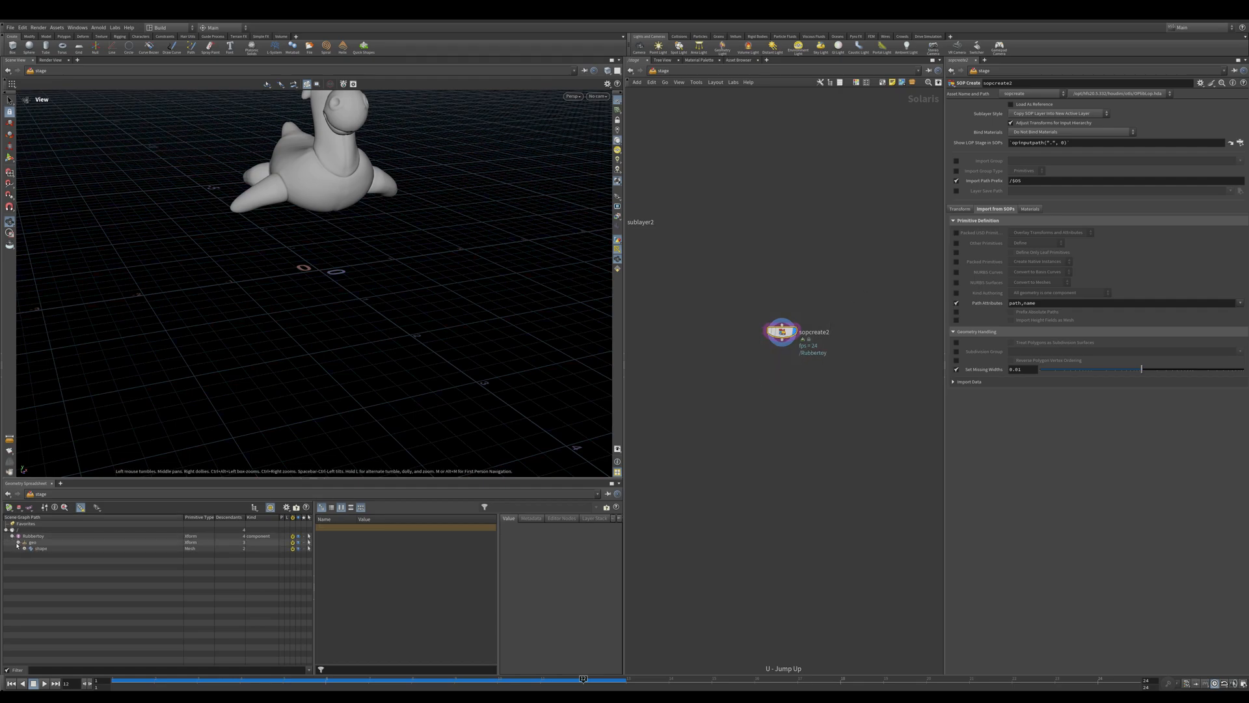
pyautogui.click(34, 536)
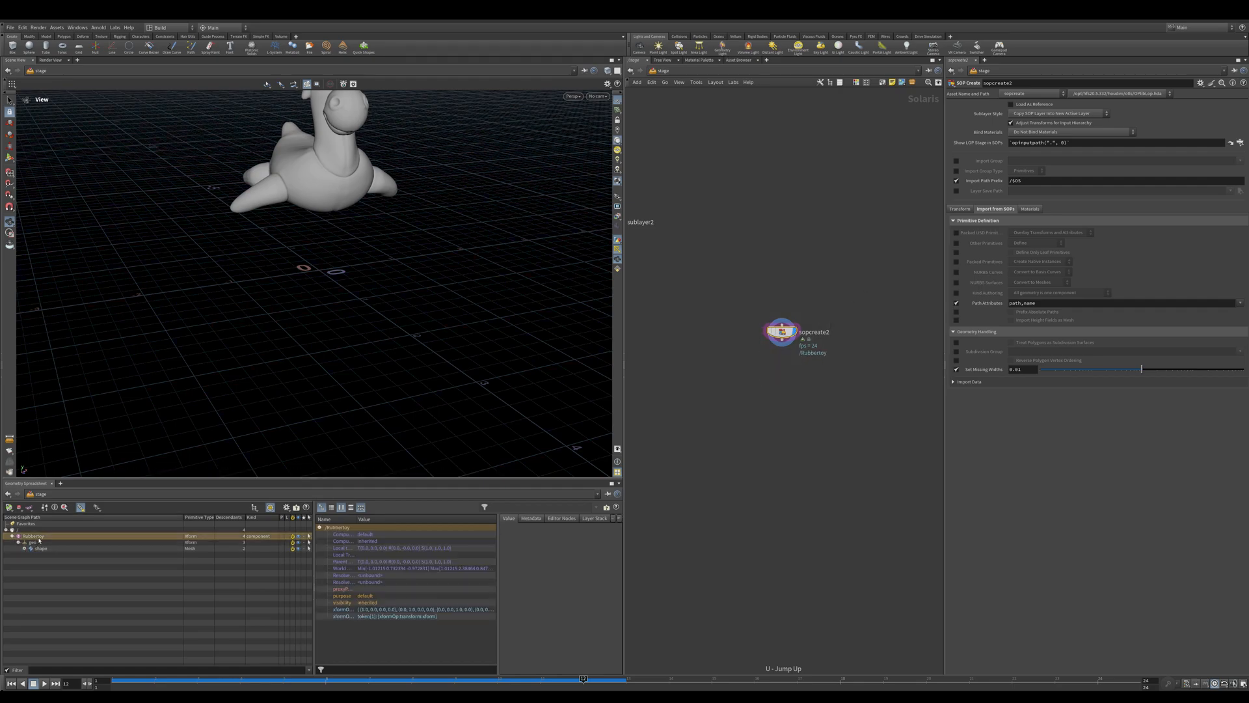
pyautogui.click(37, 542)
pyautogui.click(40, 549)
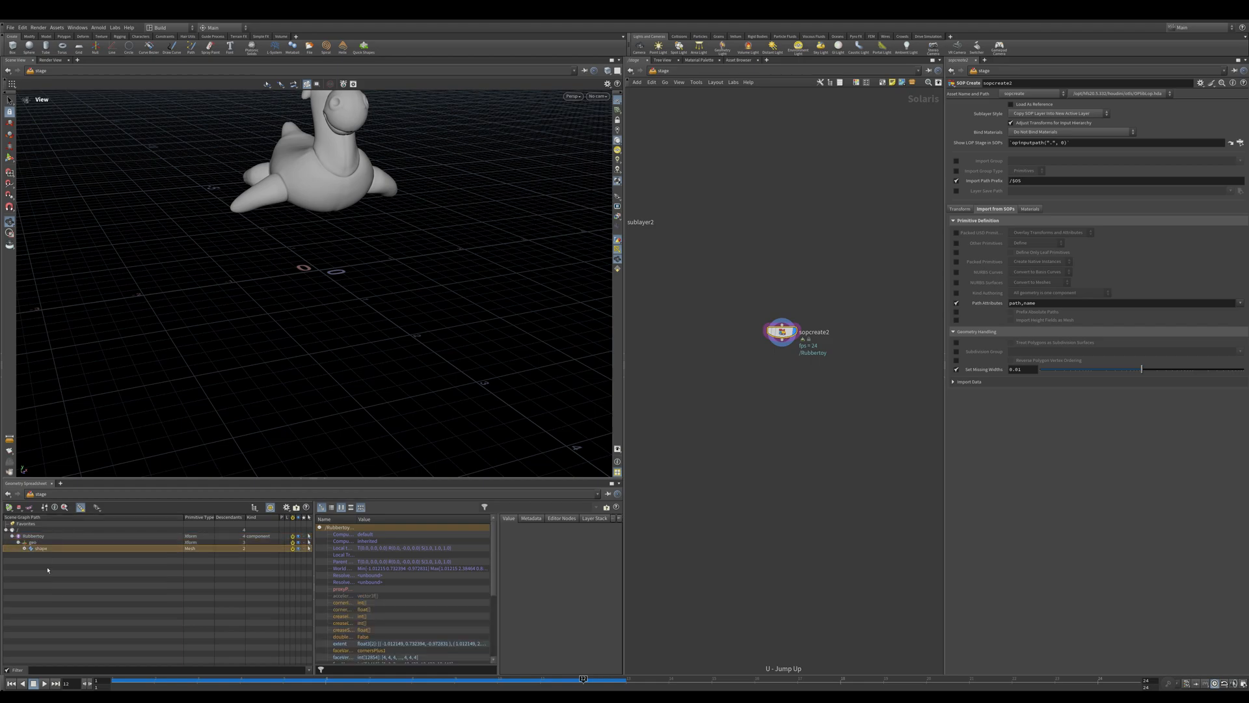
pyautogui.moveTo(763, 389); pyautogui.dragTo(769, 391, button='middle')
# - Make the primitive wrangle inside sopcreate2 write the hierarchy string to the name attribute, and return to the stage
pyautogui.doubleClick(788, 337)
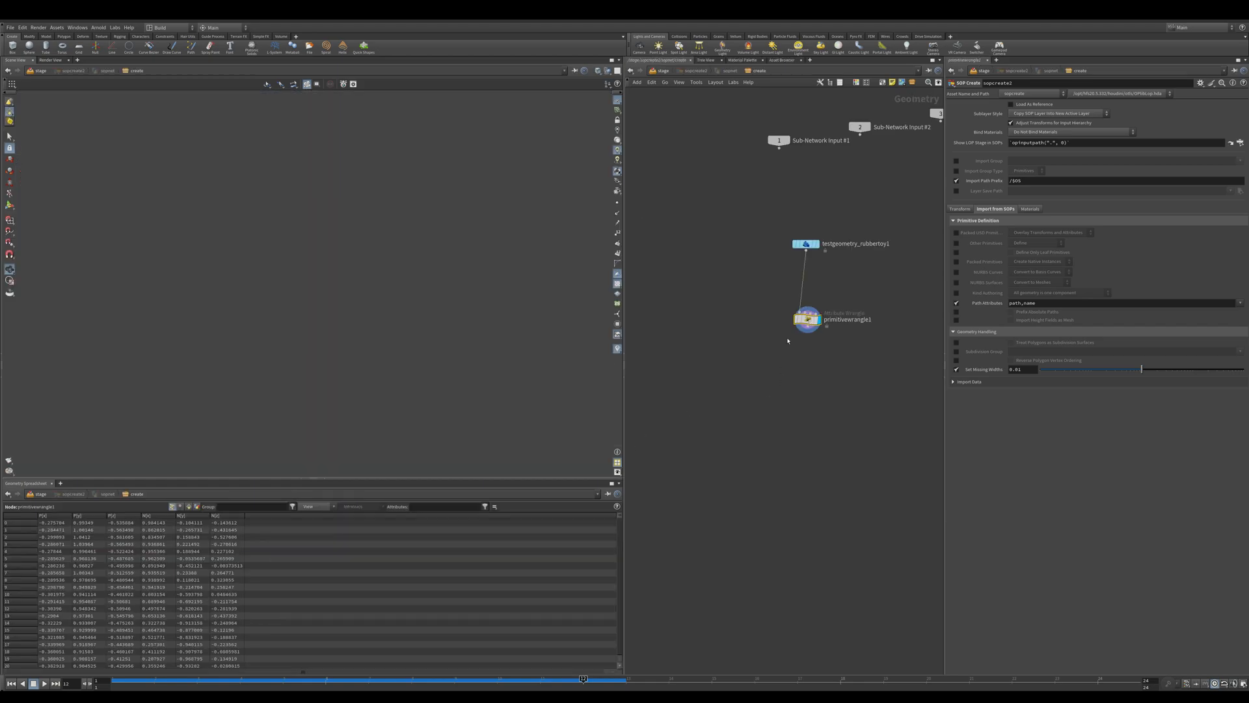
pyautogui.scroll(3, 788, 342)
pyautogui.moveTo(970, 156); pyautogui.dragTo(977, 169)
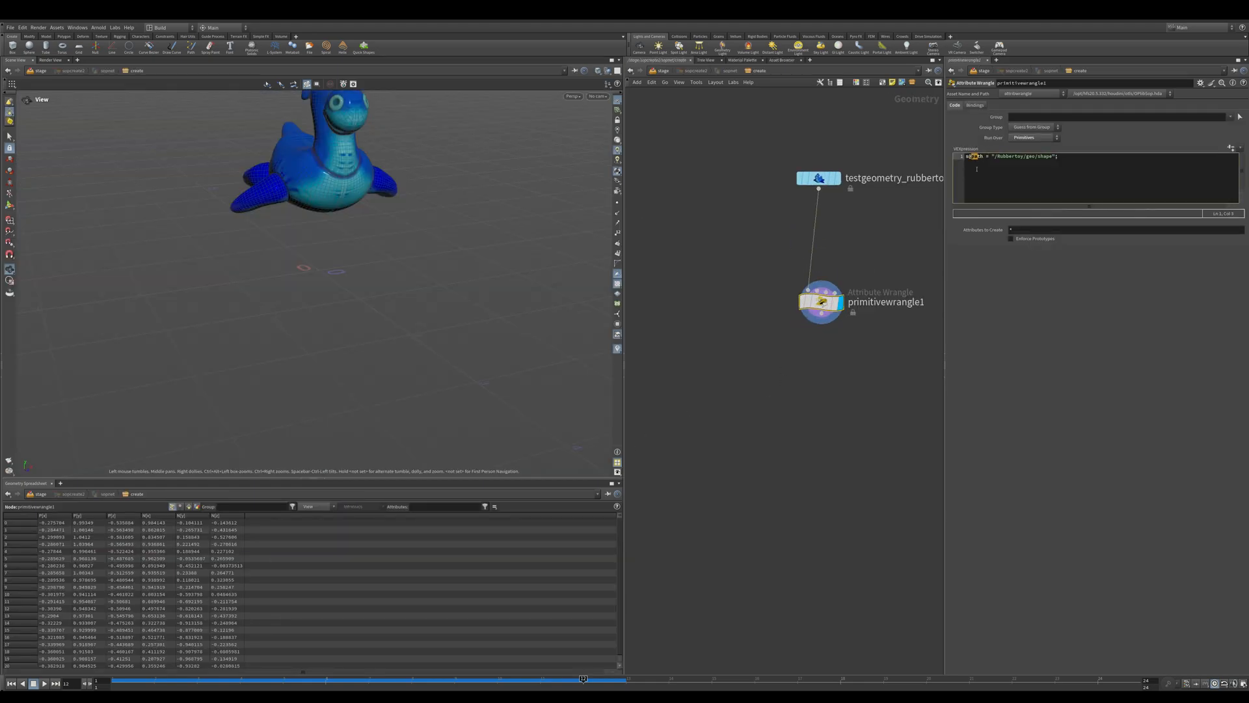
pyautogui.write('name')
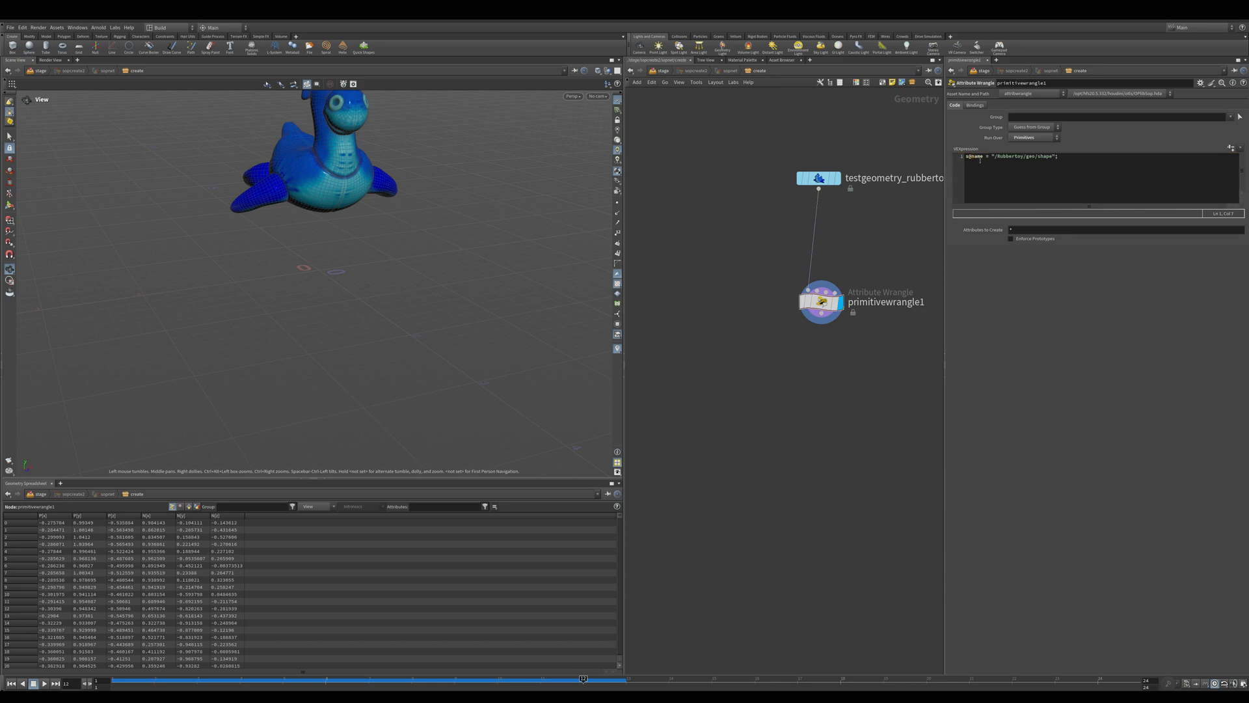
pyautogui.write('u')
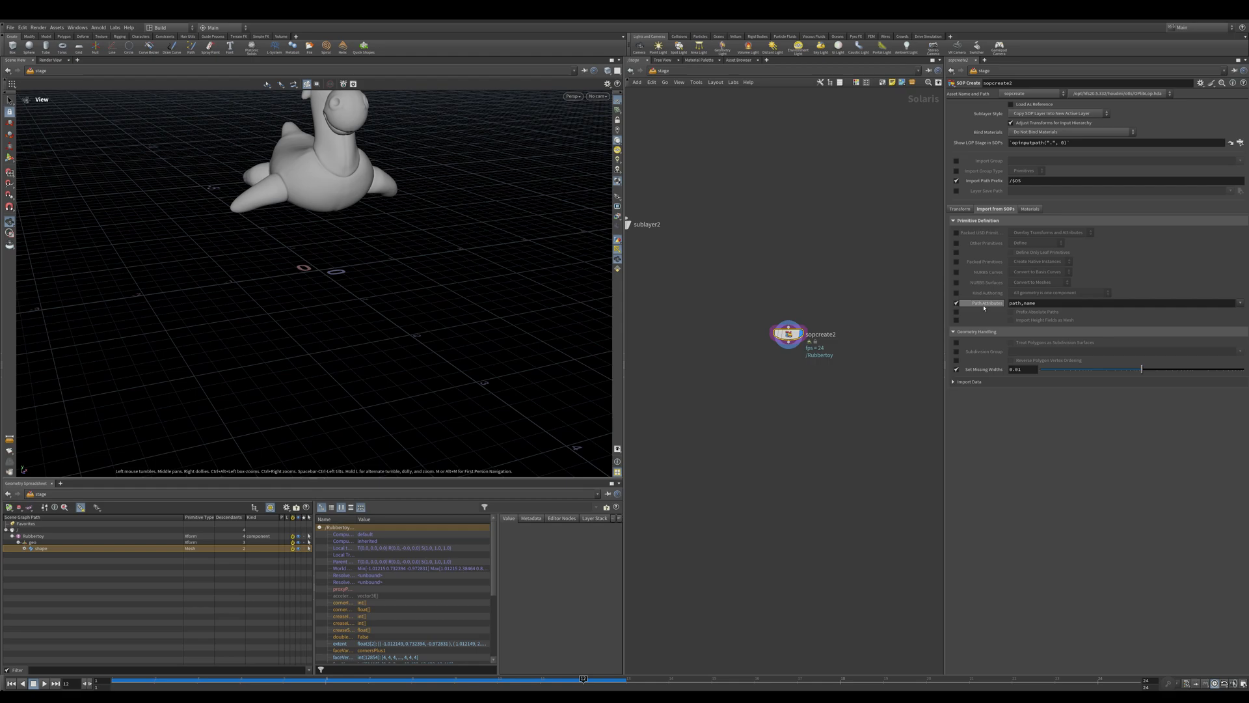
pyautogui.moveTo(1047, 310); pyautogui.dragTo(1026, 310)
pyautogui.press('BackSpace')
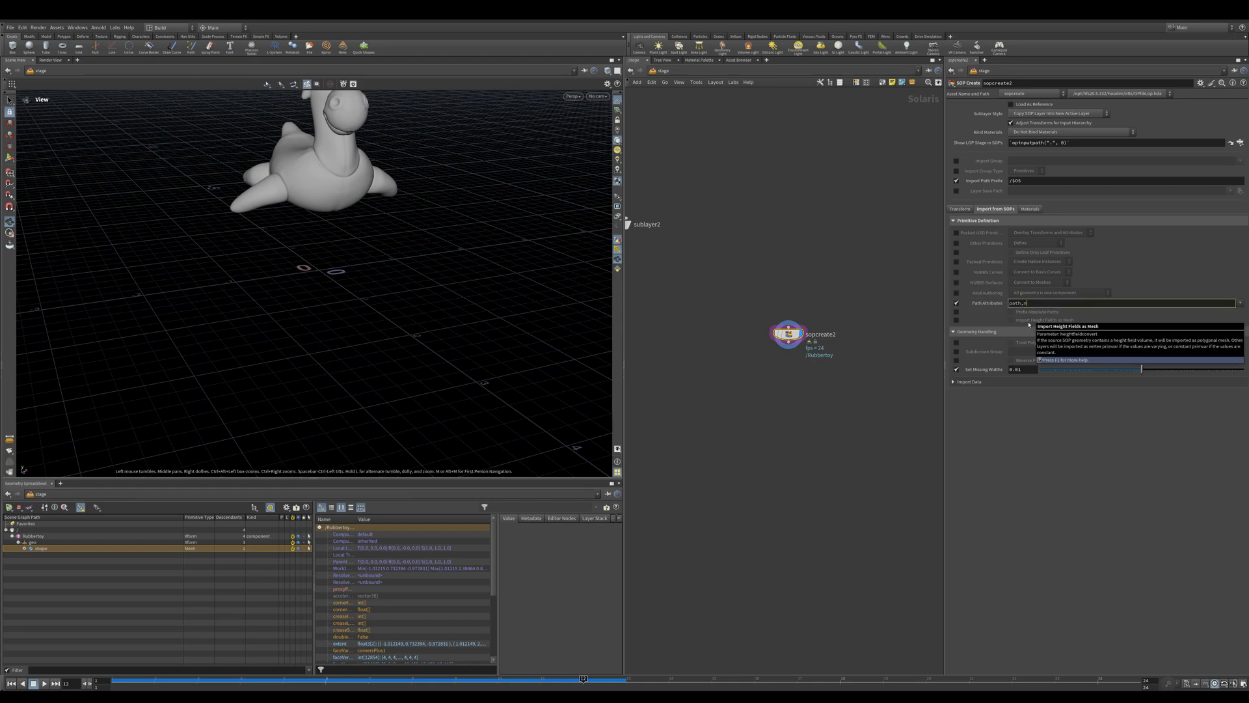
pyautogui.press('Return')
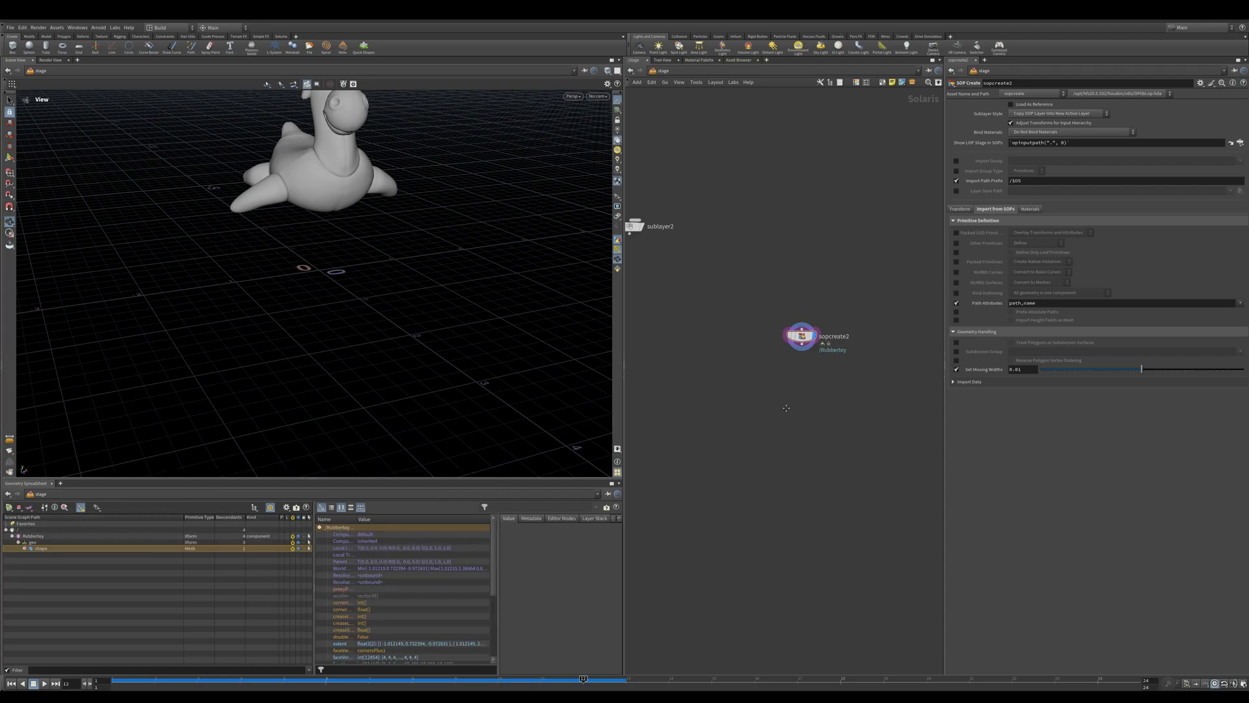
# - Look around the rubber toy in the viewport and check the geo and shape primitives under Rubbertoy
pyautogui.moveTo(800, 387); pyautogui.dragTo(822, 416, button='middle')
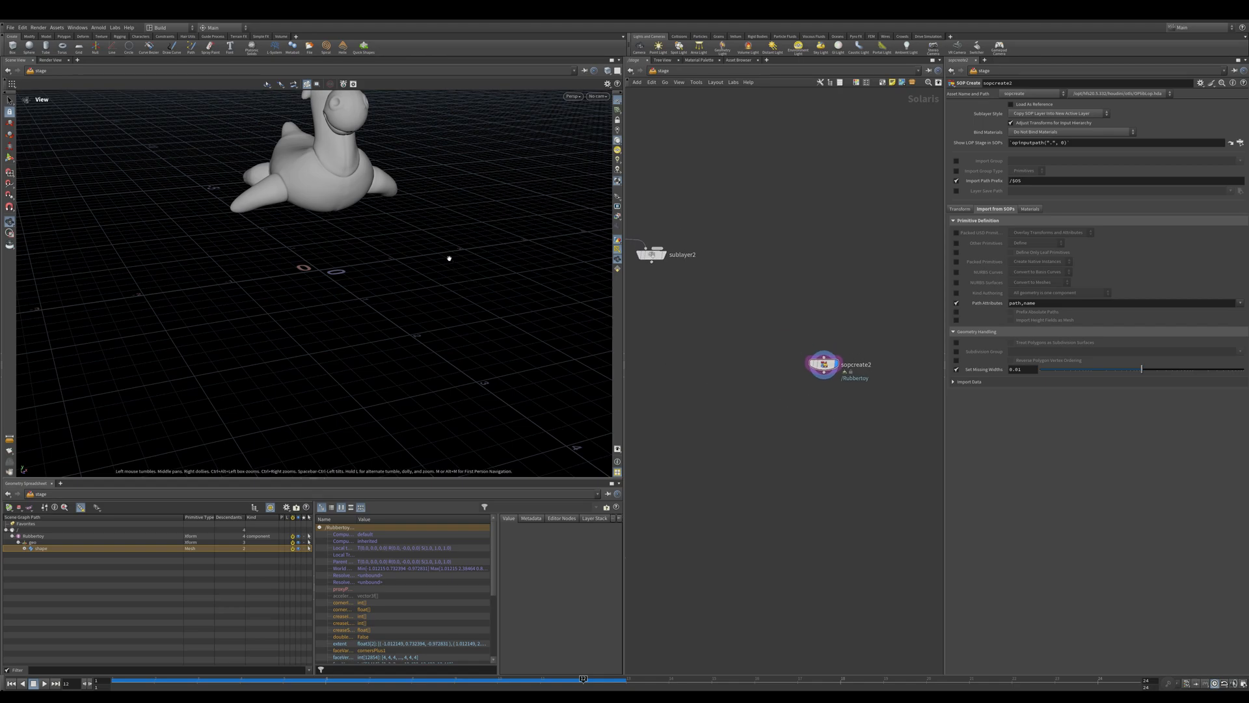
pyautogui.moveTo(318, 145); pyautogui.dragTo(327, 191)
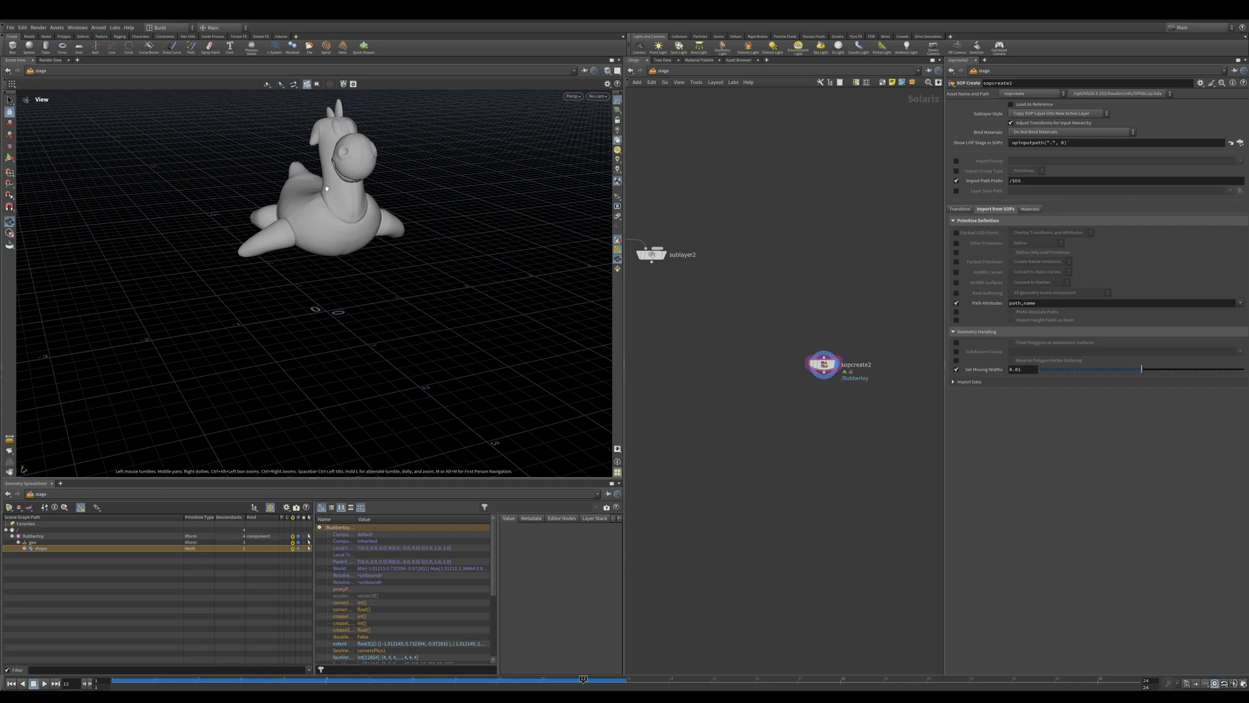
pyautogui.moveTo(326, 188); pyautogui.dragTo(312, 196)
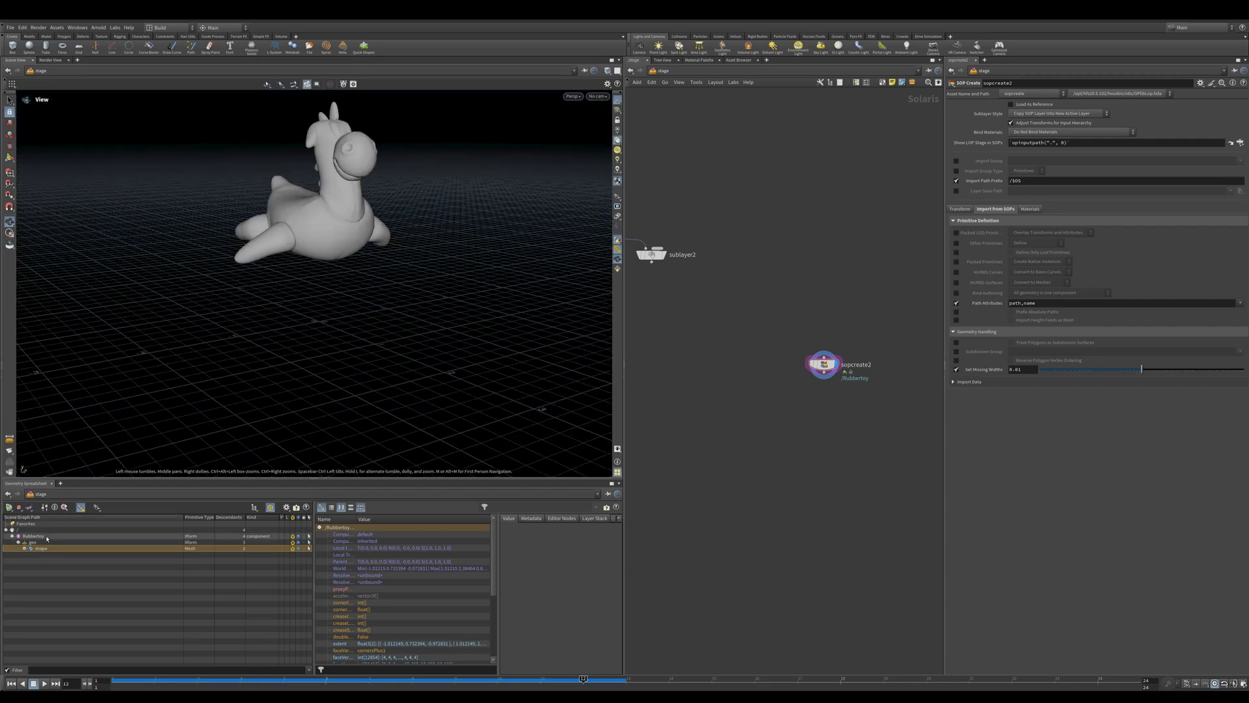
pyautogui.click(45, 543)
pyautogui.click(47, 548)
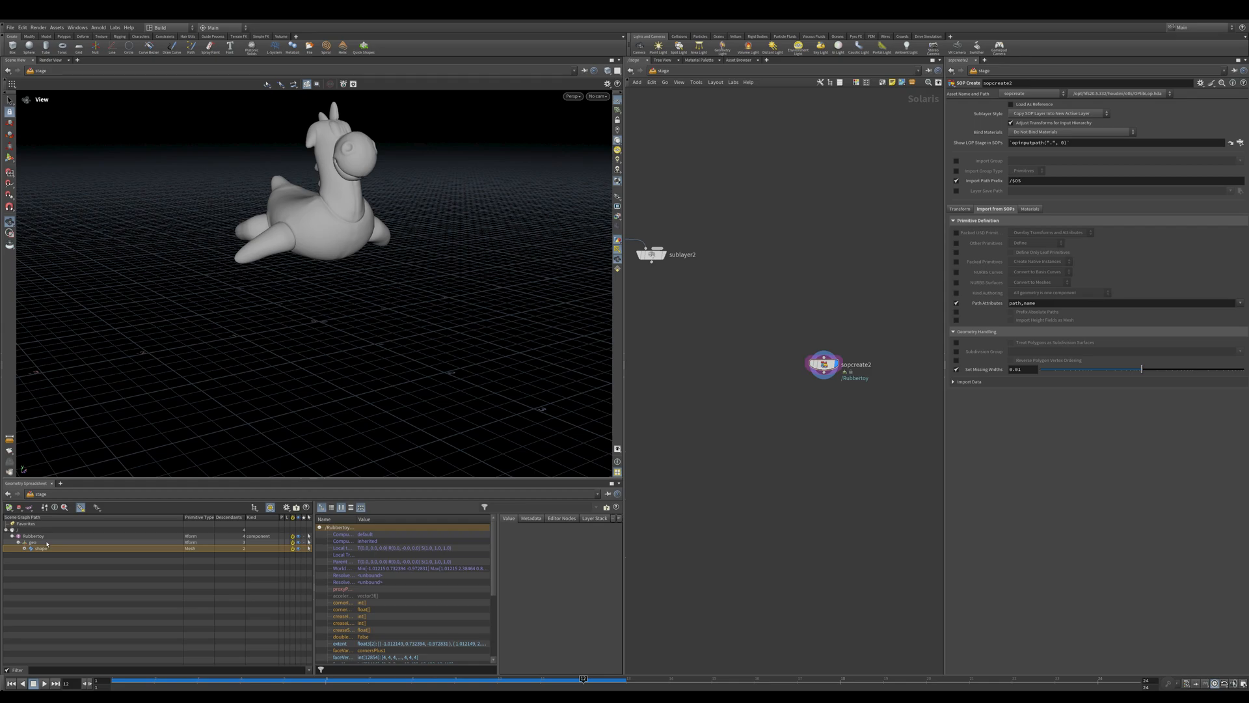
# - Copy the sublayers, layer break and FX_START null into empty space beside the network, and delete the copied side-branch sublayer
pyautogui.press('h')
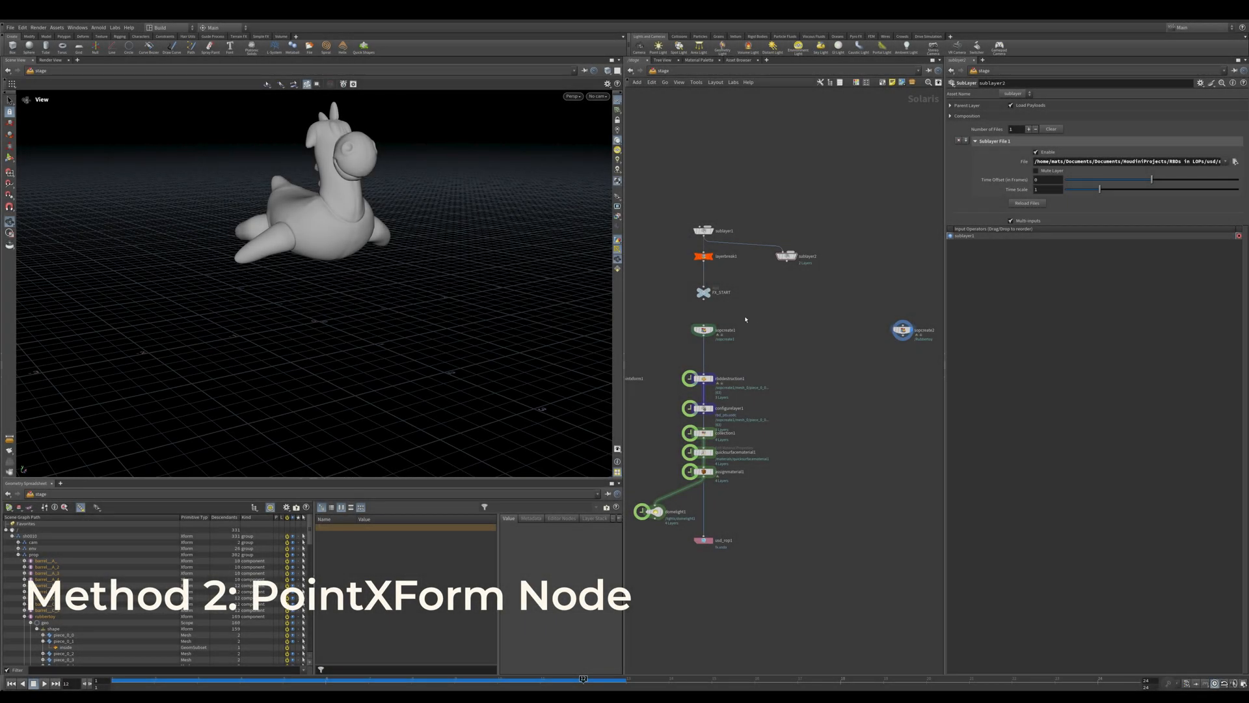
pyautogui.scroll(-3, 745, 319)
pyautogui.moveTo(685, 244); pyautogui.dragTo(851, 320)
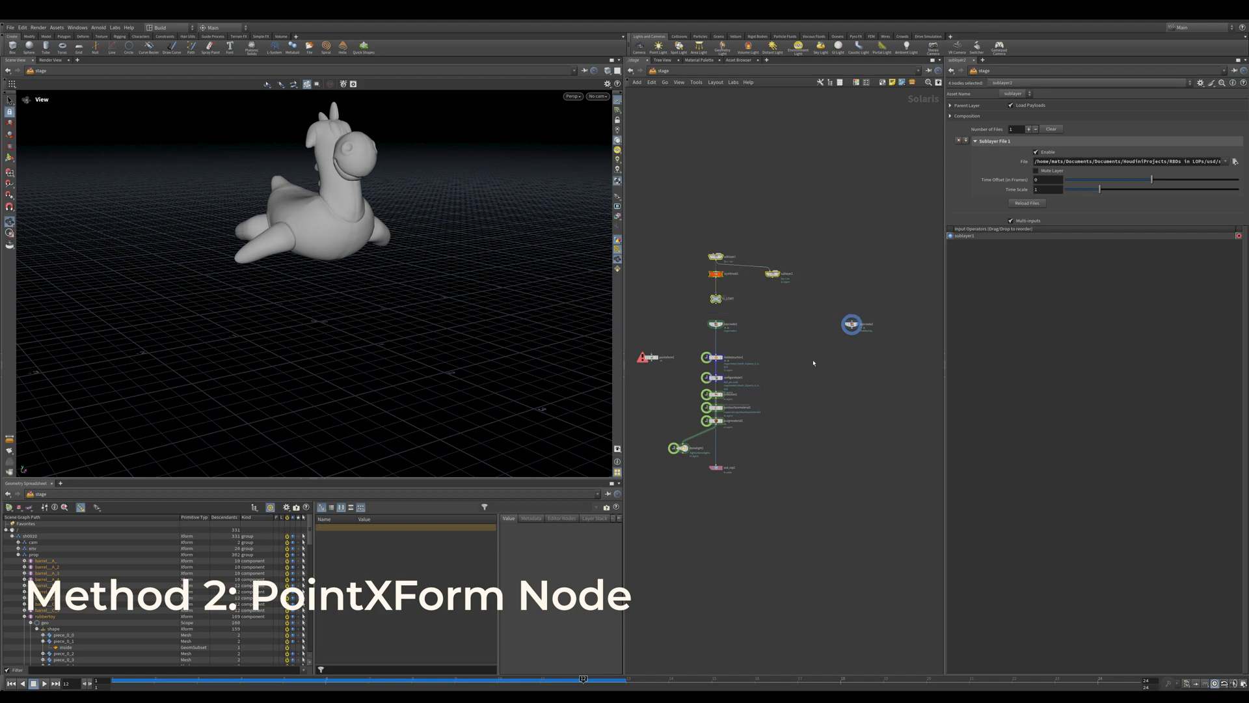
pyautogui.moveTo(744, 314); pyautogui.dragTo(643, 327, button='middle')
pyautogui.hotkey('ctrl', 'c')
pyautogui.click(883, 282)
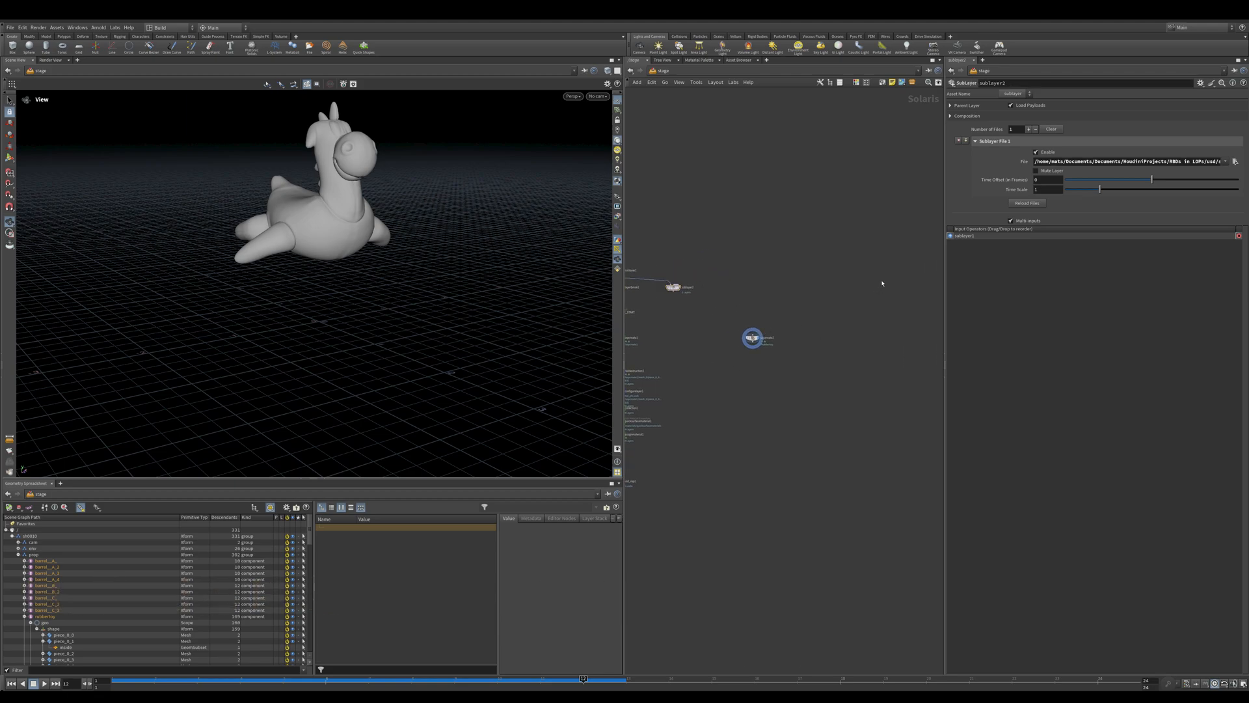
pyautogui.hotkey('ctrl', 'v')
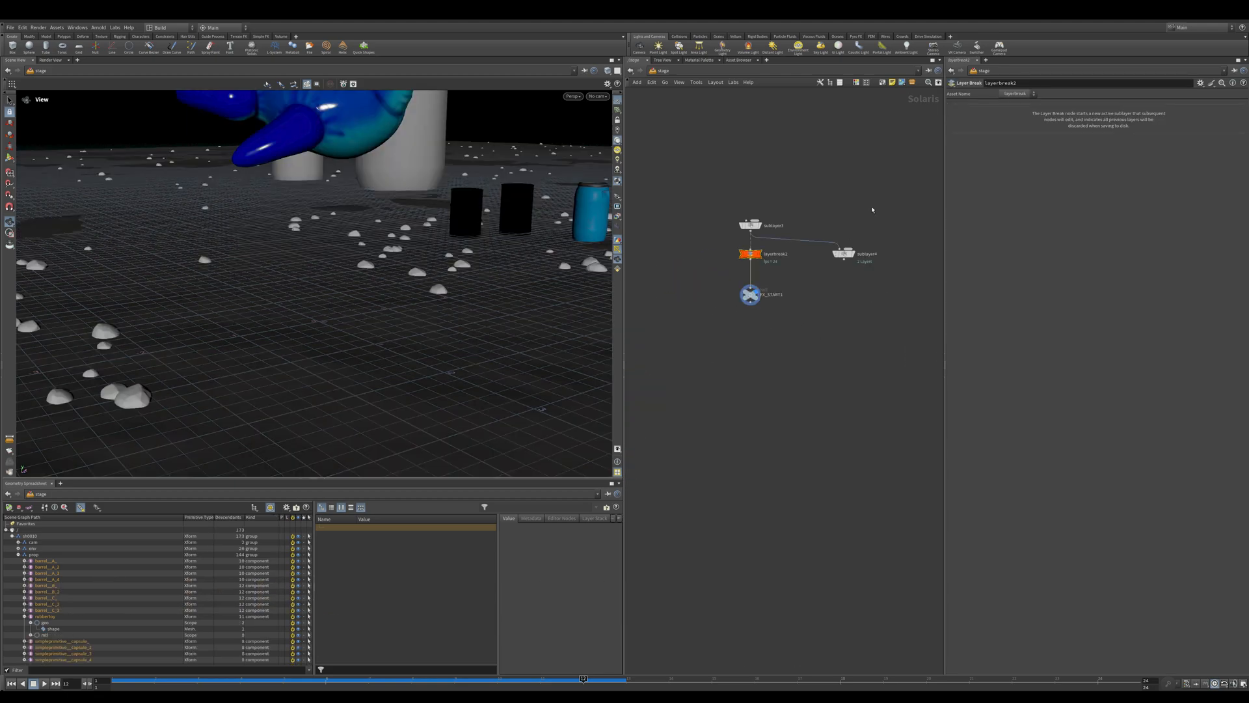
pyautogui.click(843, 254)
pyautogui.press('Delete')
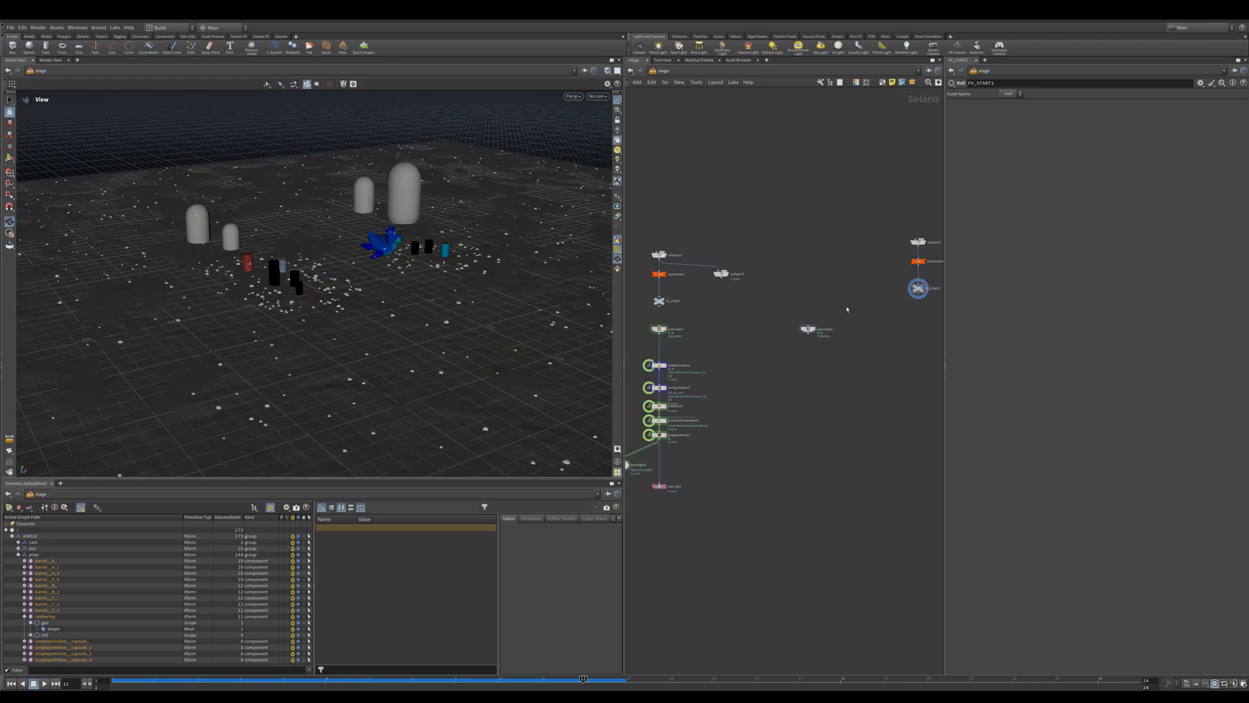
# - Create a SOP Network beside the FX_START1 null and enter it
pyautogui.scroll(5, 861, 315)
pyautogui.moveTo(936, 304); pyautogui.dragTo(813, 295, button='middle')
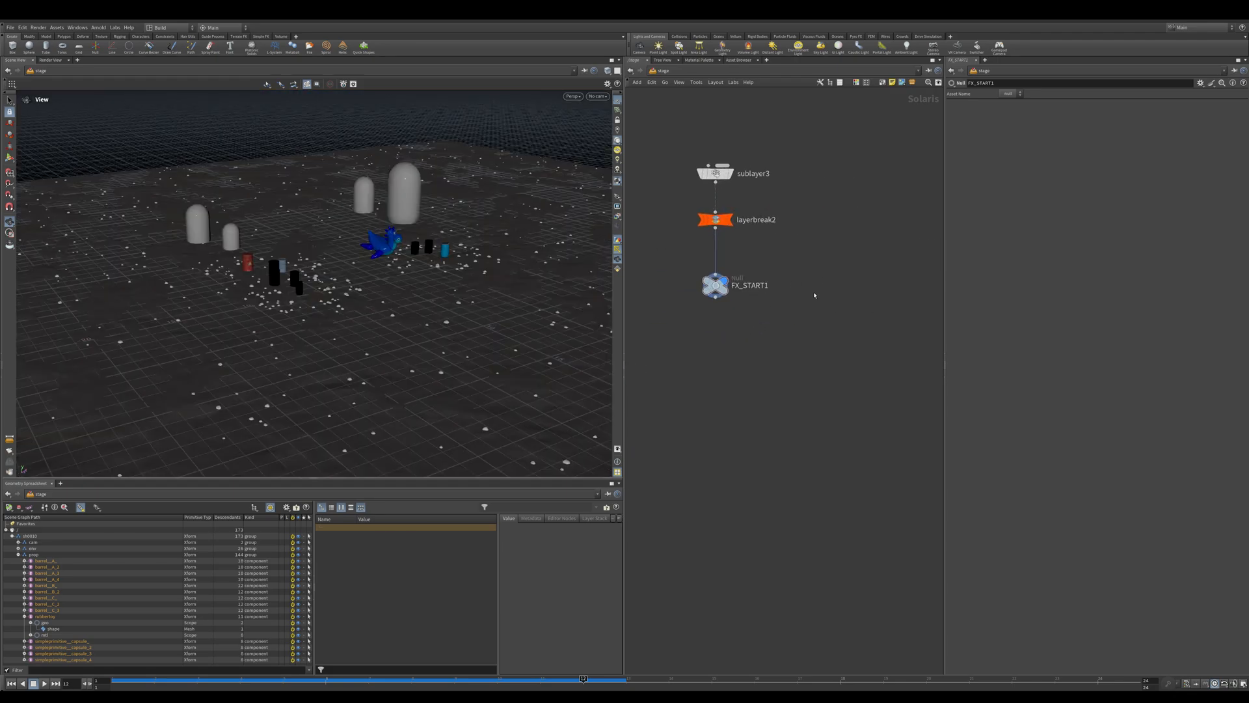
pyautogui.press('Tab')
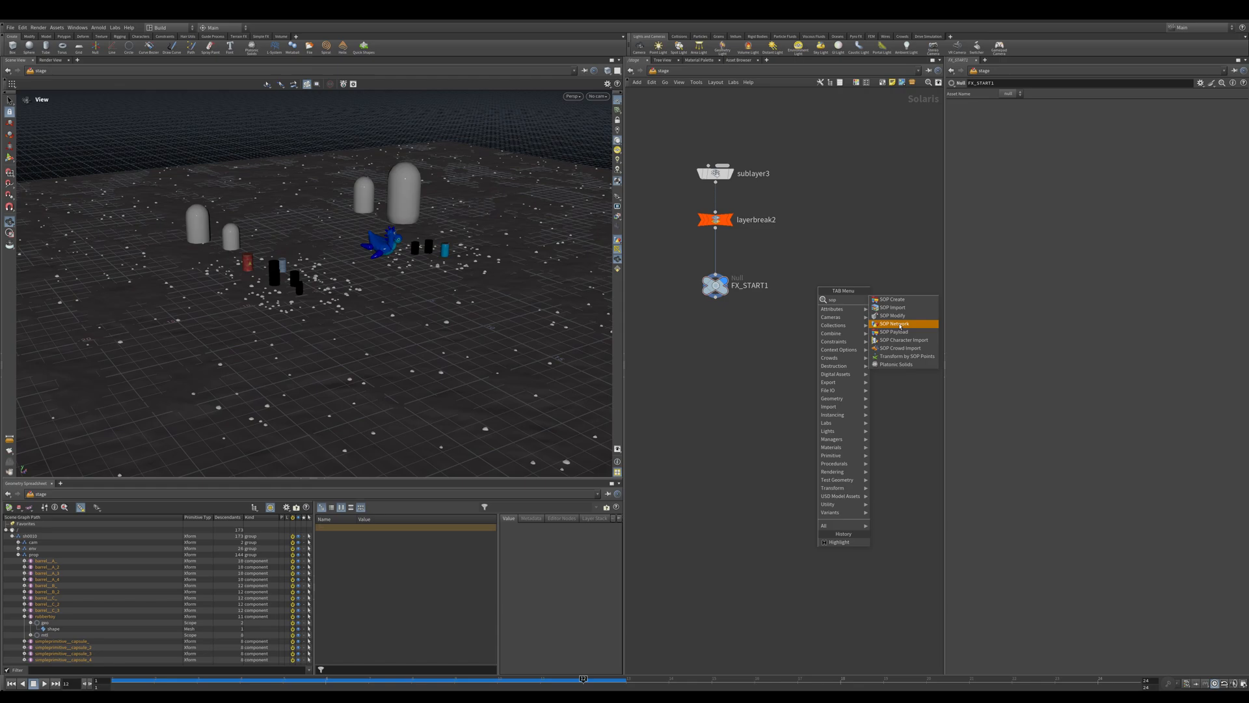
pyautogui.click(908, 324)
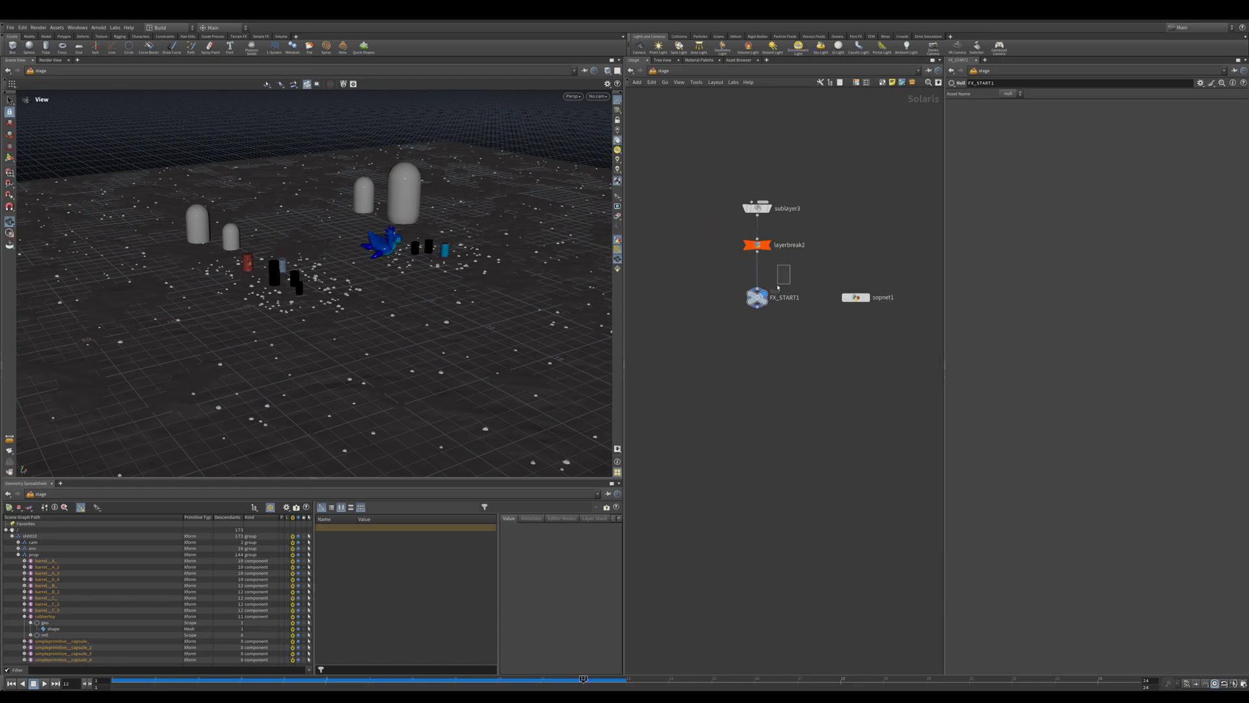
pyautogui.doubleClick(857, 298)
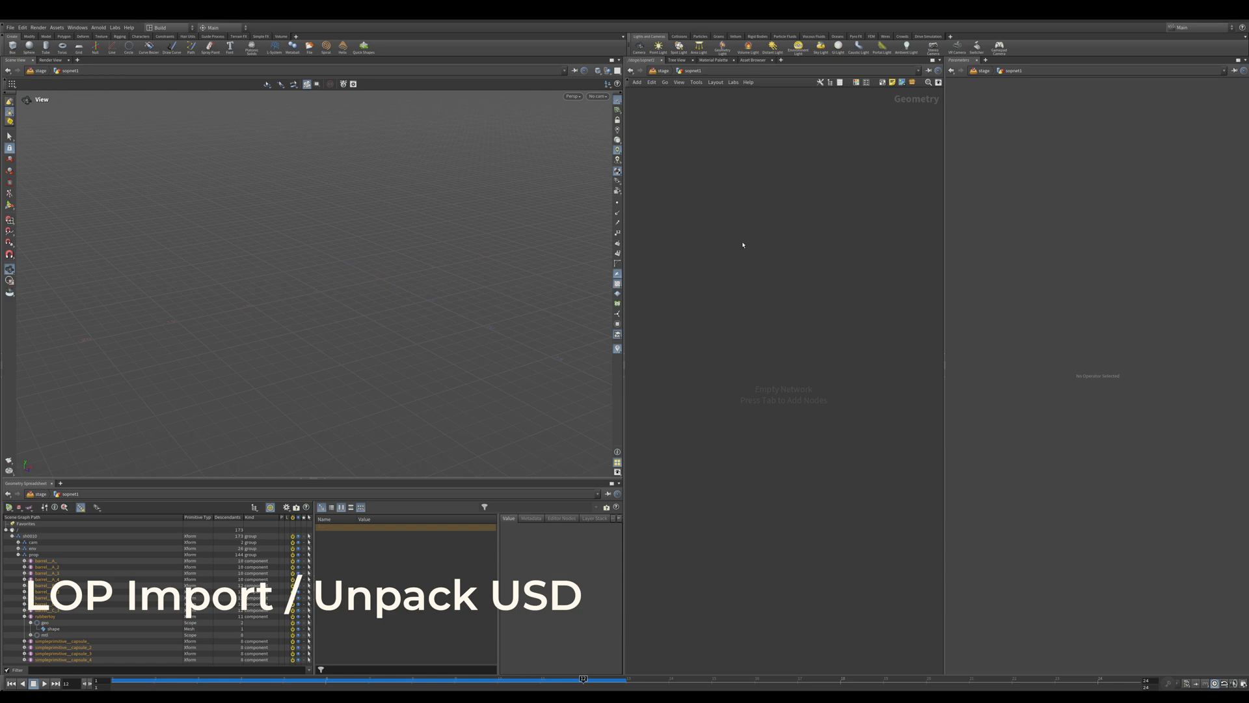
# - Add a LOP Import node to the empty SOP network
pyautogui.press('Tab')
pyautogui.write('lopi')
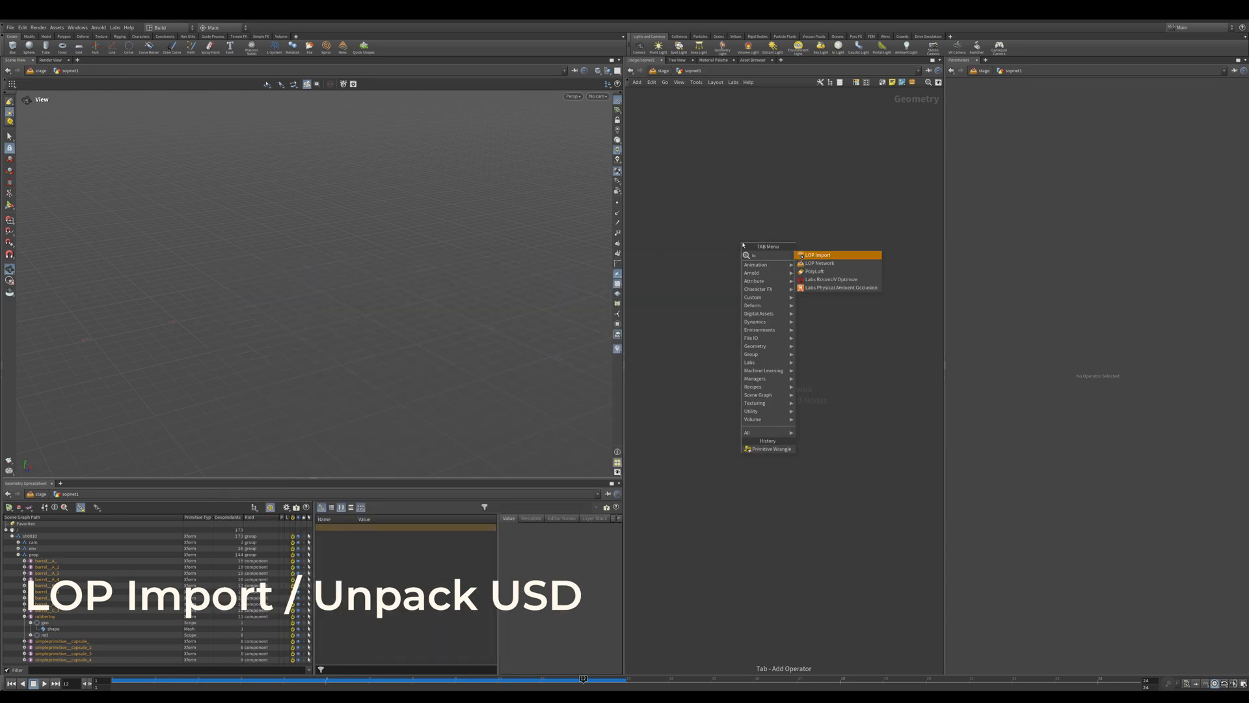
pyautogui.press('Return')
pyautogui.click(743, 244)
pyautogui.moveTo(742, 245); pyautogui.dragTo(805, 235)
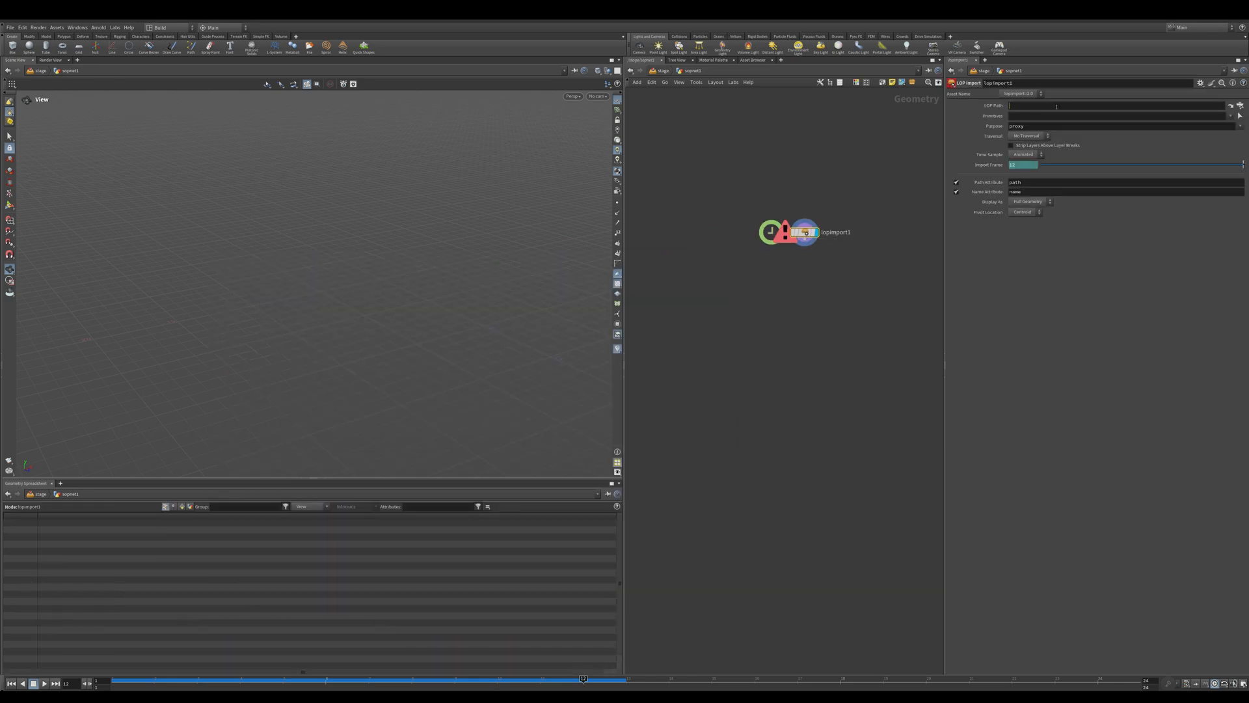
# - Set the LOP Import's LOP path to /stage/FX_START1 and its time sample to Static
pyautogui.click(1025, 106)
pyautogui.hotkey('ctrl', 'v')
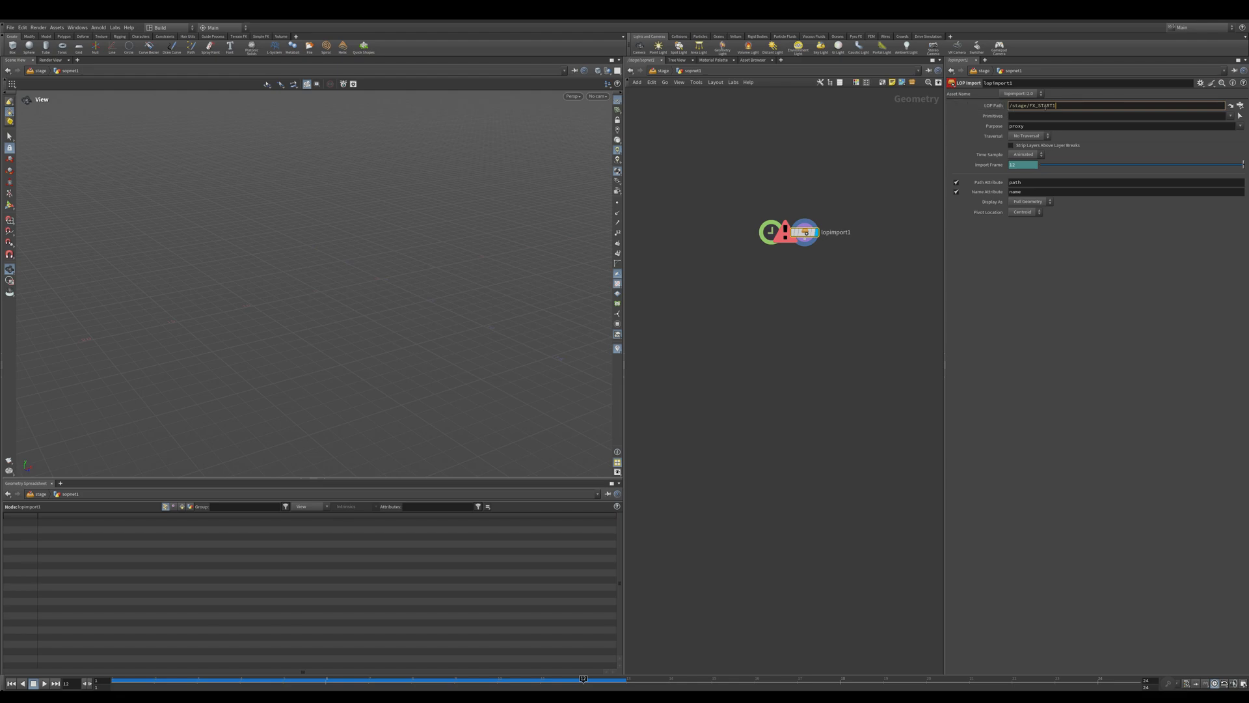
pyautogui.moveTo(792, 233); pyautogui.dragTo(782, 249)
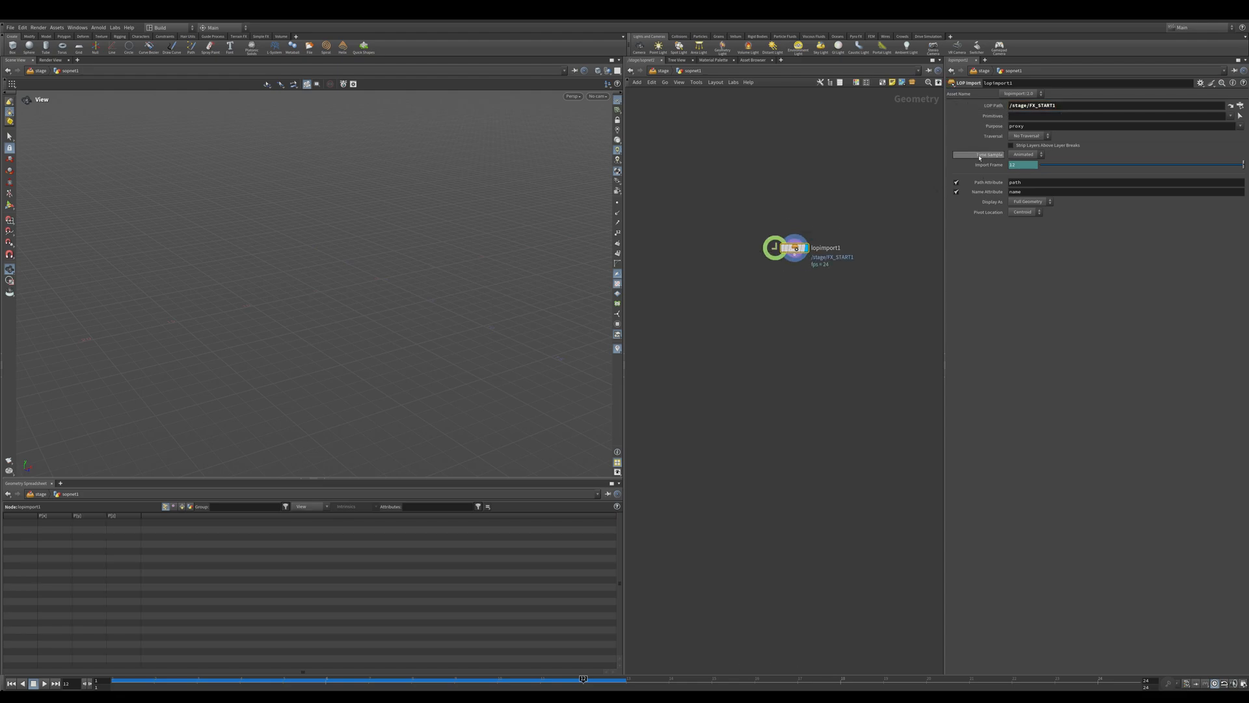
pyautogui.click(1022, 156)
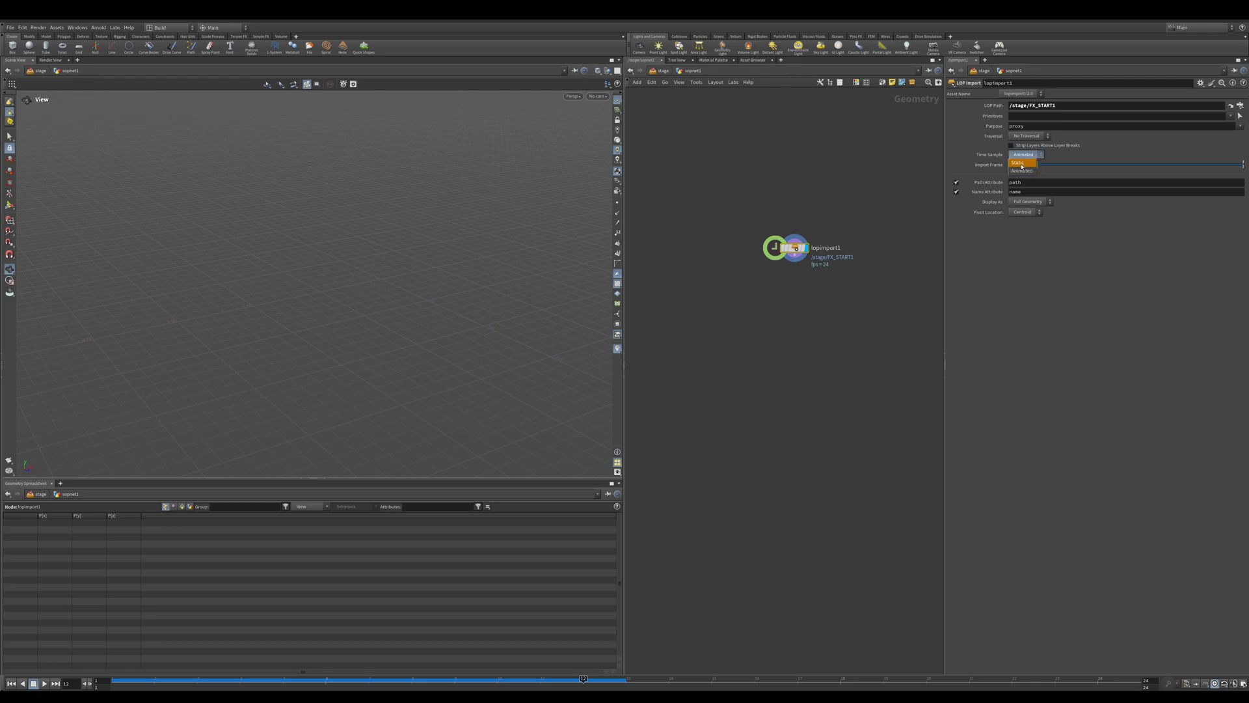
pyautogui.click(1020, 164)
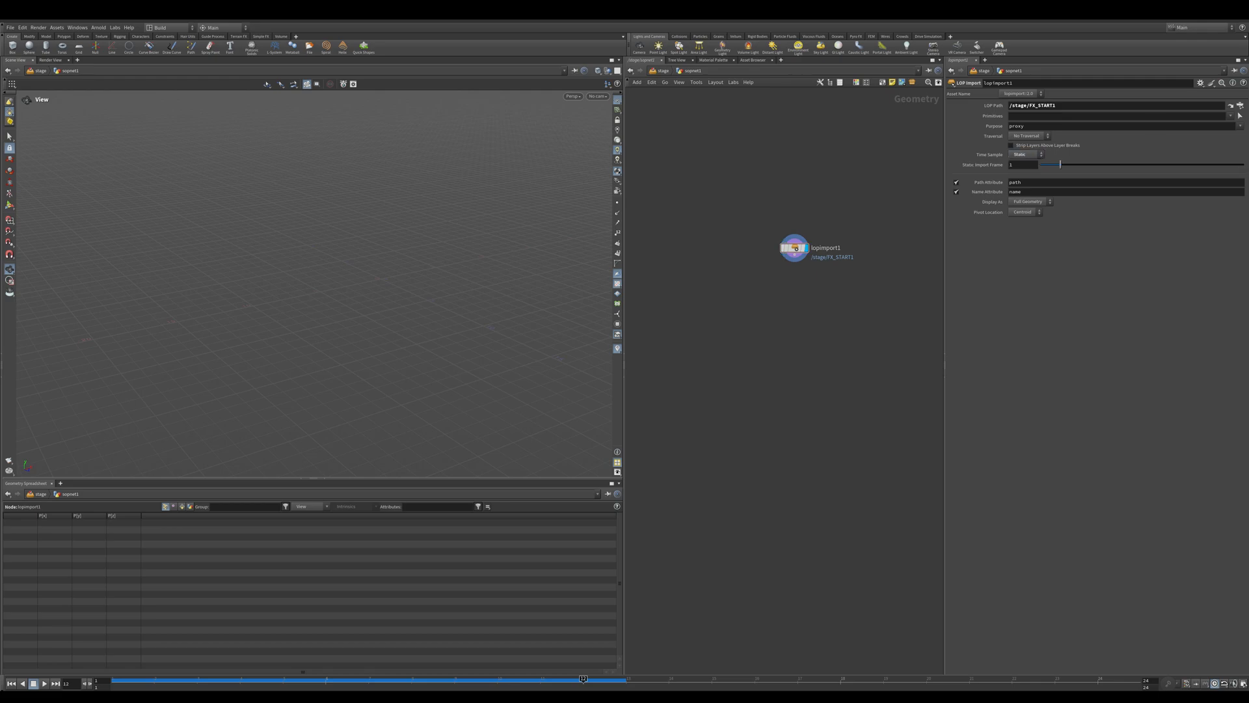
# - Choose the rubbertoy prop, /sh0010/prop/rubbertoy, as the LOP Import's primitive
pyautogui.click(1239, 116)
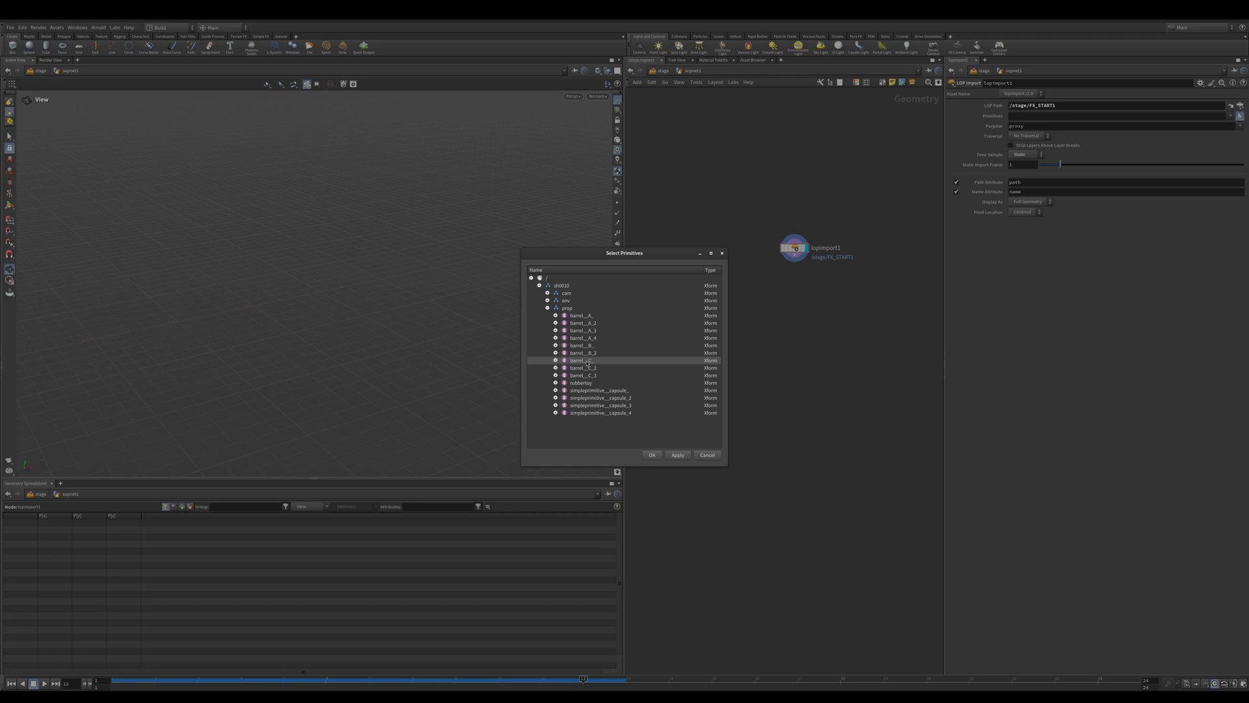
pyautogui.click(589, 383)
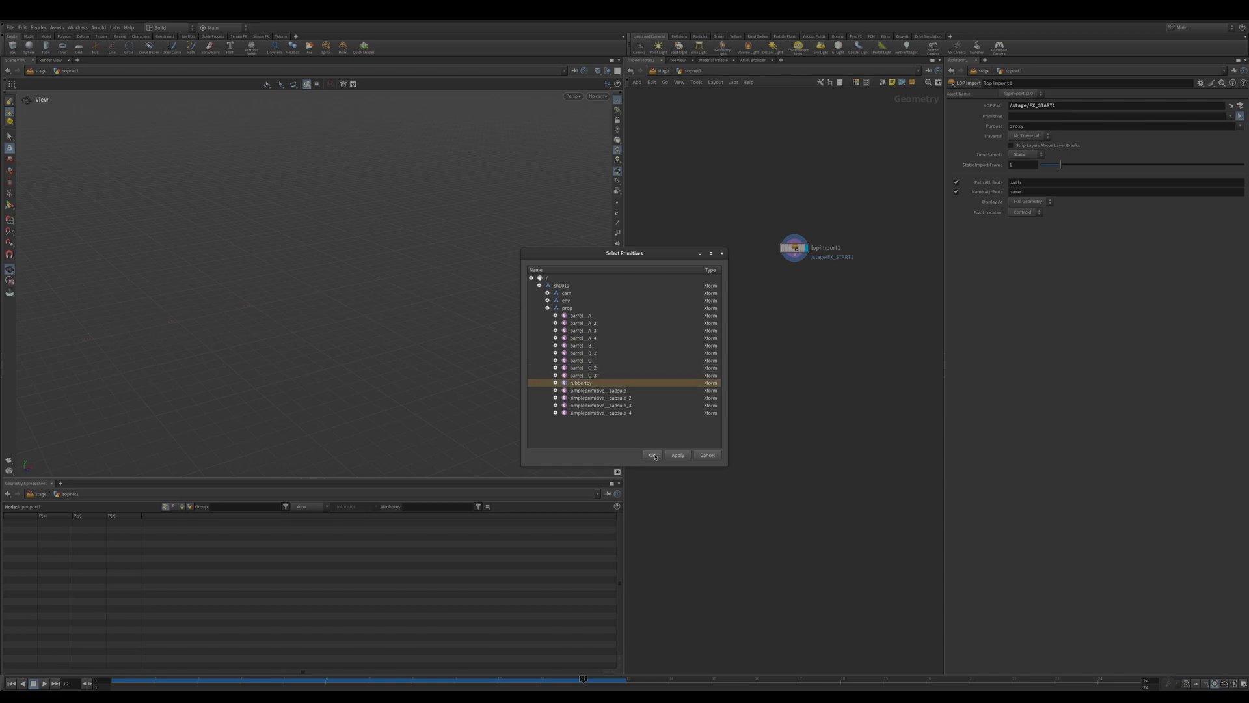
pyautogui.click(653, 454)
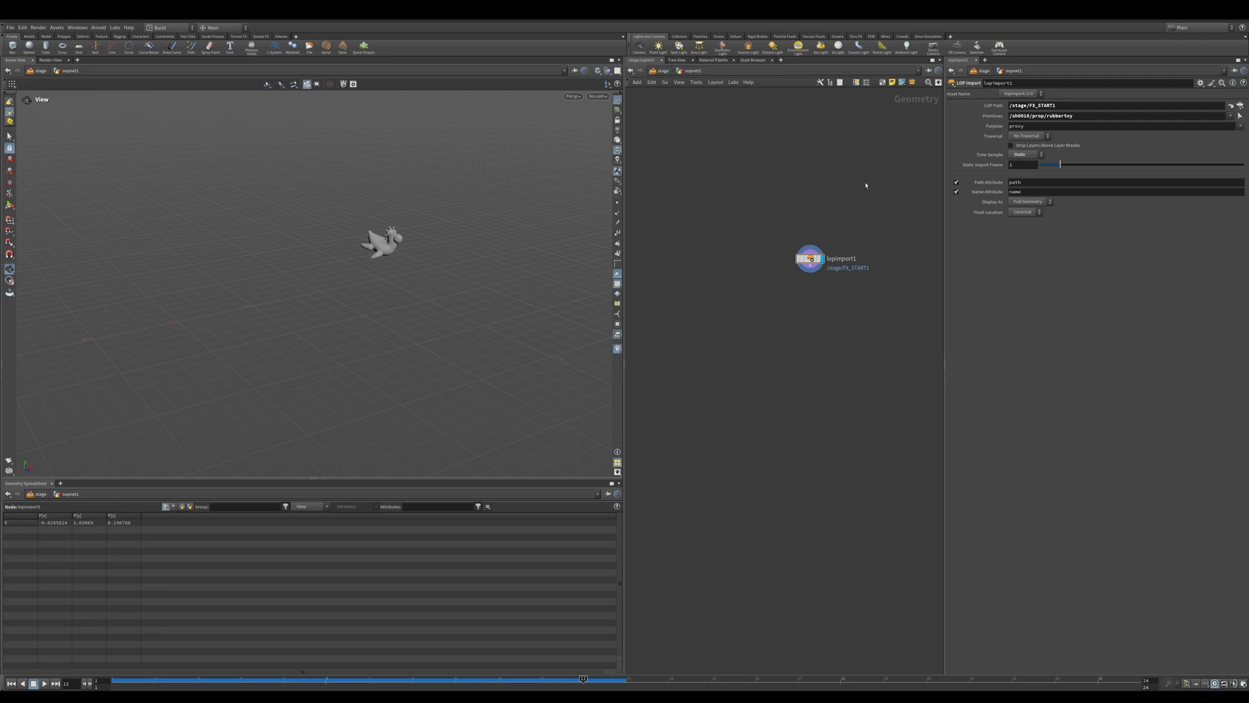
# - Try render as the LOP Import's purpose and check the rubber toy's geo prim in the stage's scene graph
pyautogui.click(1048, 126)
pyautogui.write('render')
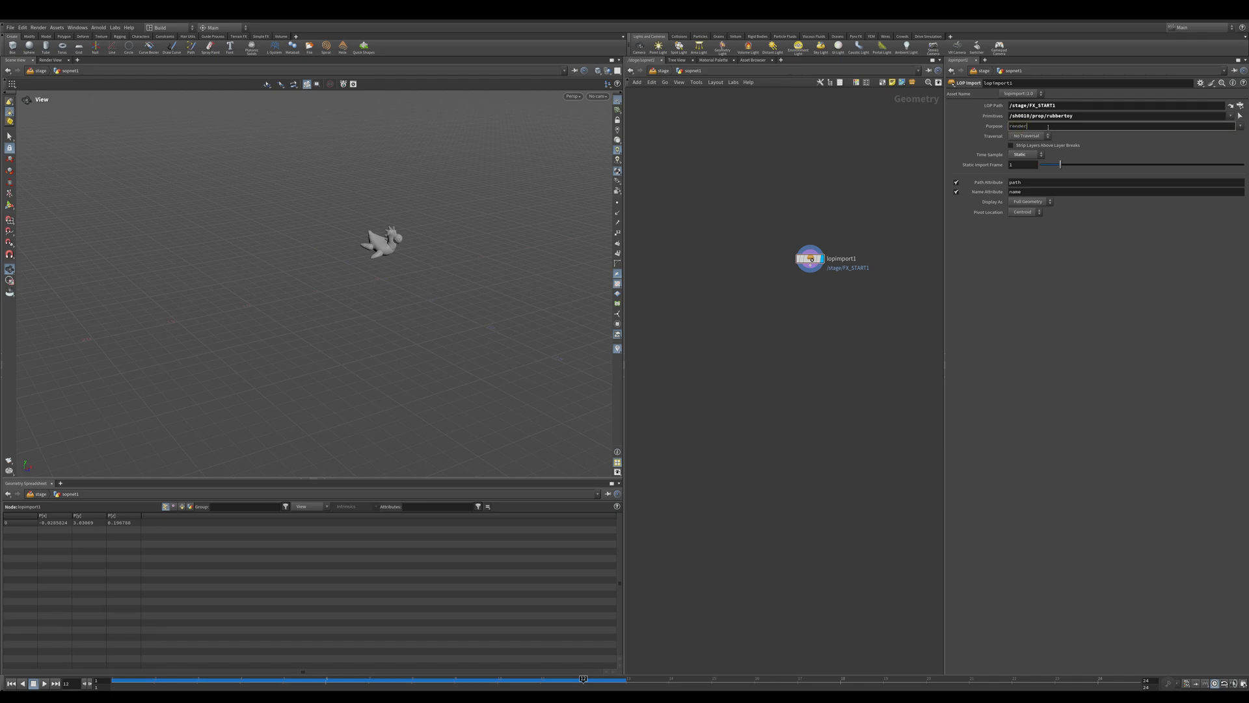
pyautogui.press('Return')
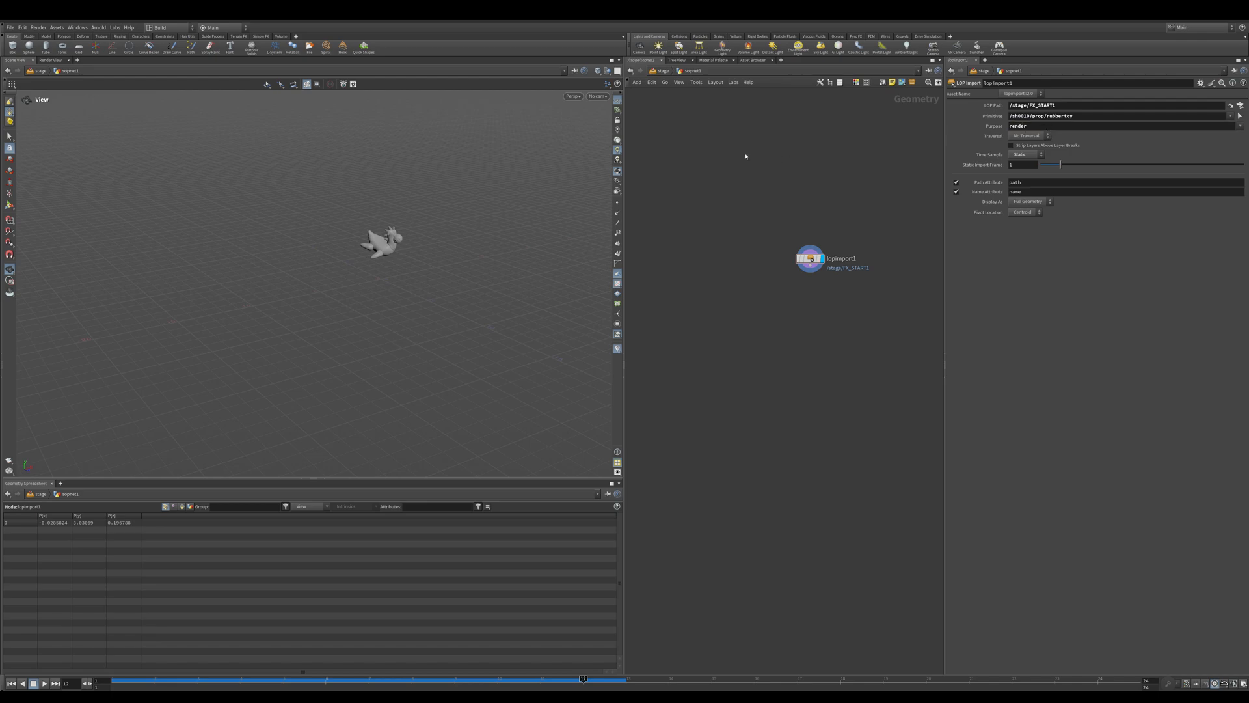
pyautogui.press('u')
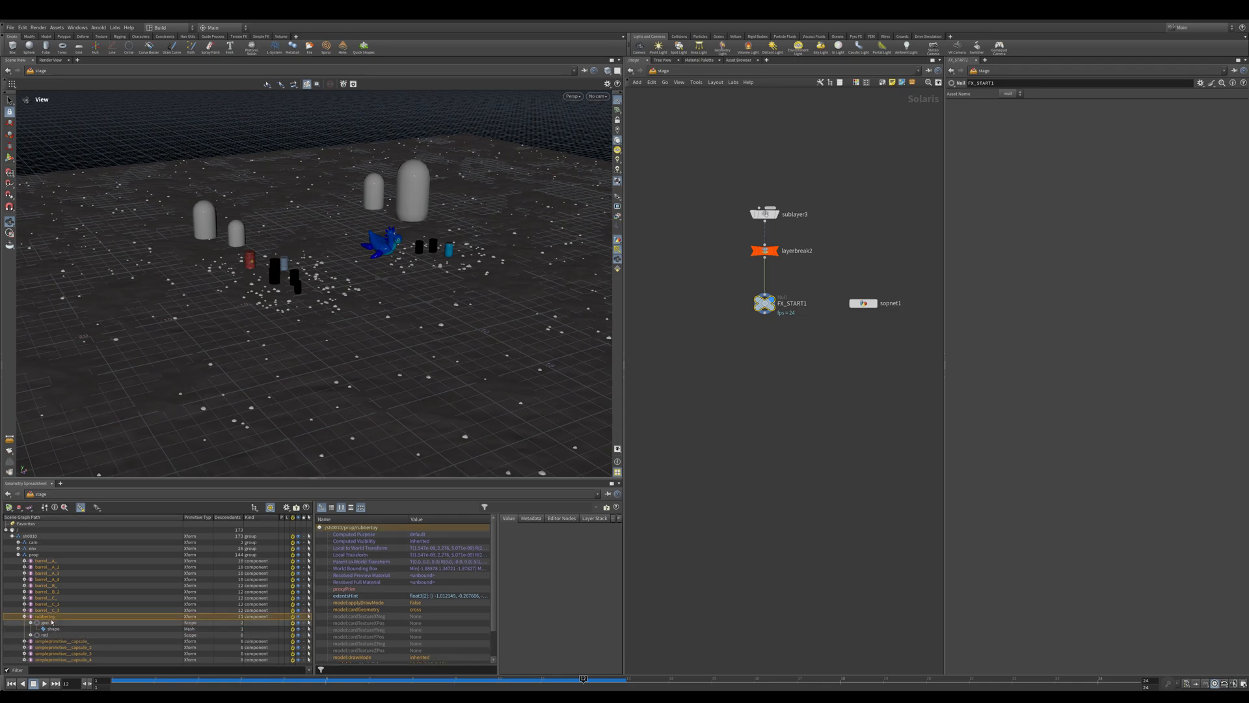
pyautogui.scroll(1, 482, 540)
# - Go back into the SOP network and set the LOP Import's purpose to *
pyautogui.doubleClick(863, 303)
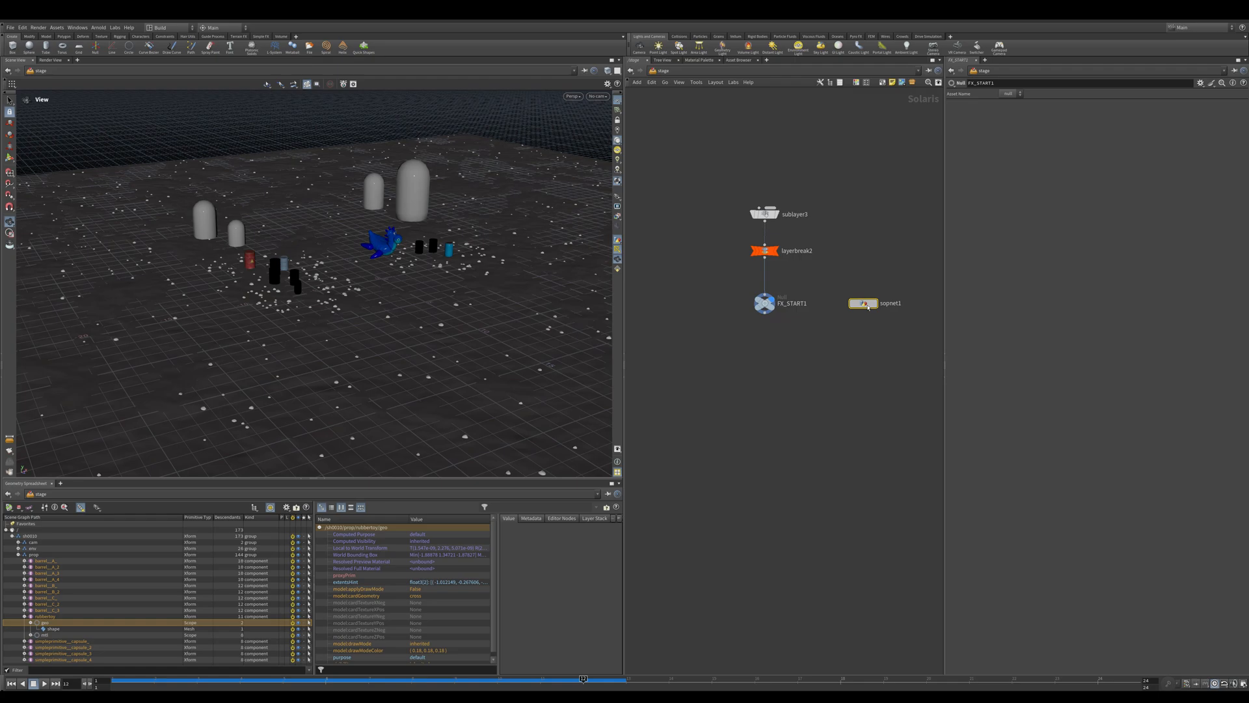
pyautogui.doubleClick(1030, 125)
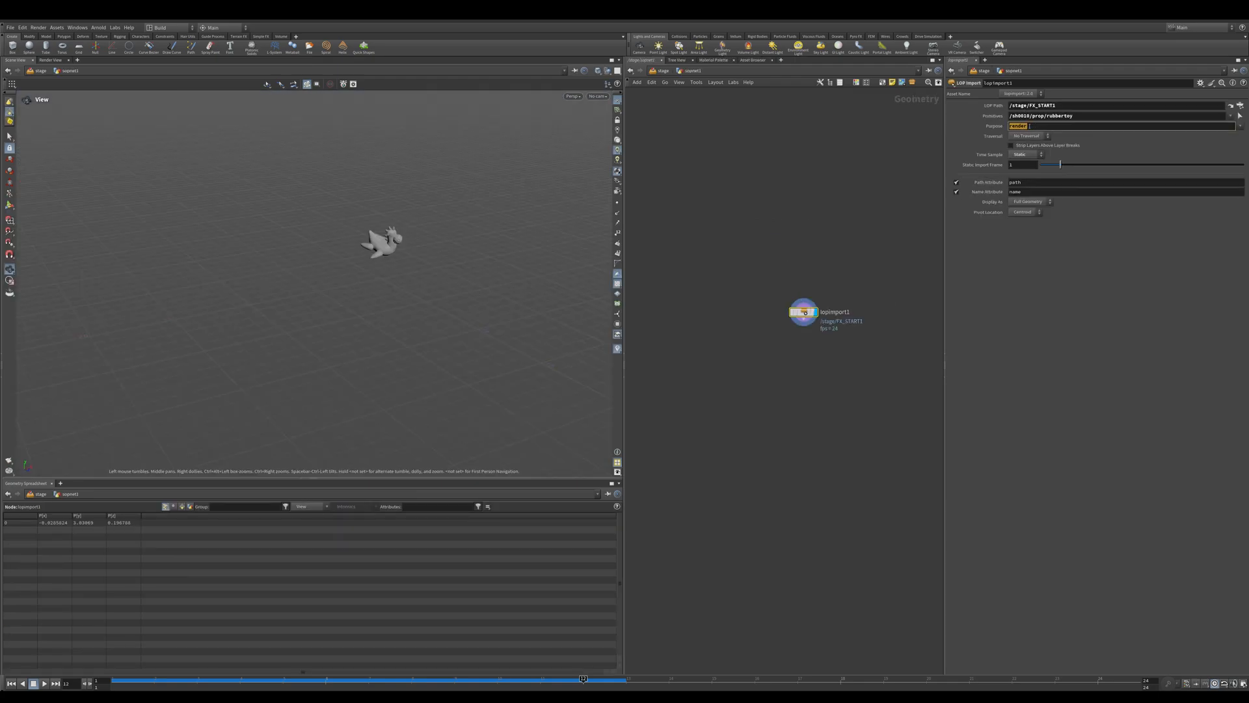
pyautogui.write('*')
pyautogui.press('Return')
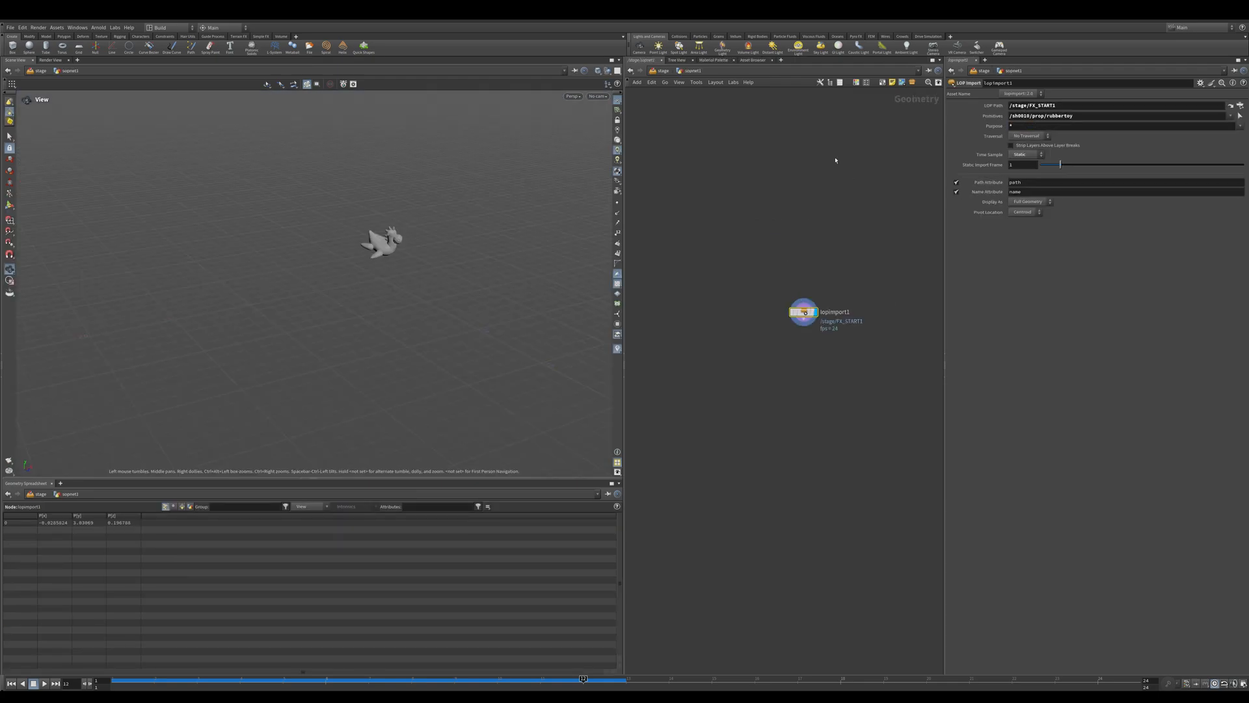
pyautogui.moveTo(740, 222); pyautogui.dragTo(744, 234, button='middle')
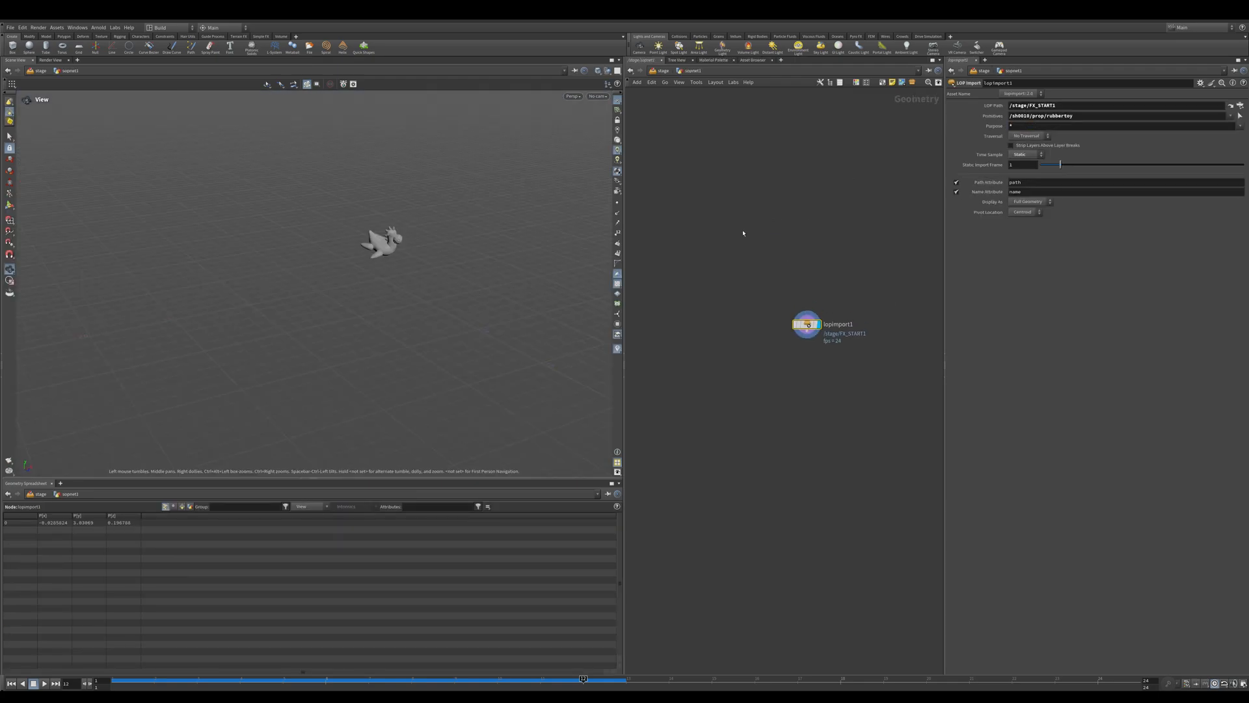
# - Set the LOP Import's traversal to Gprims and view the node's geometry info
pyautogui.click(1021, 136)
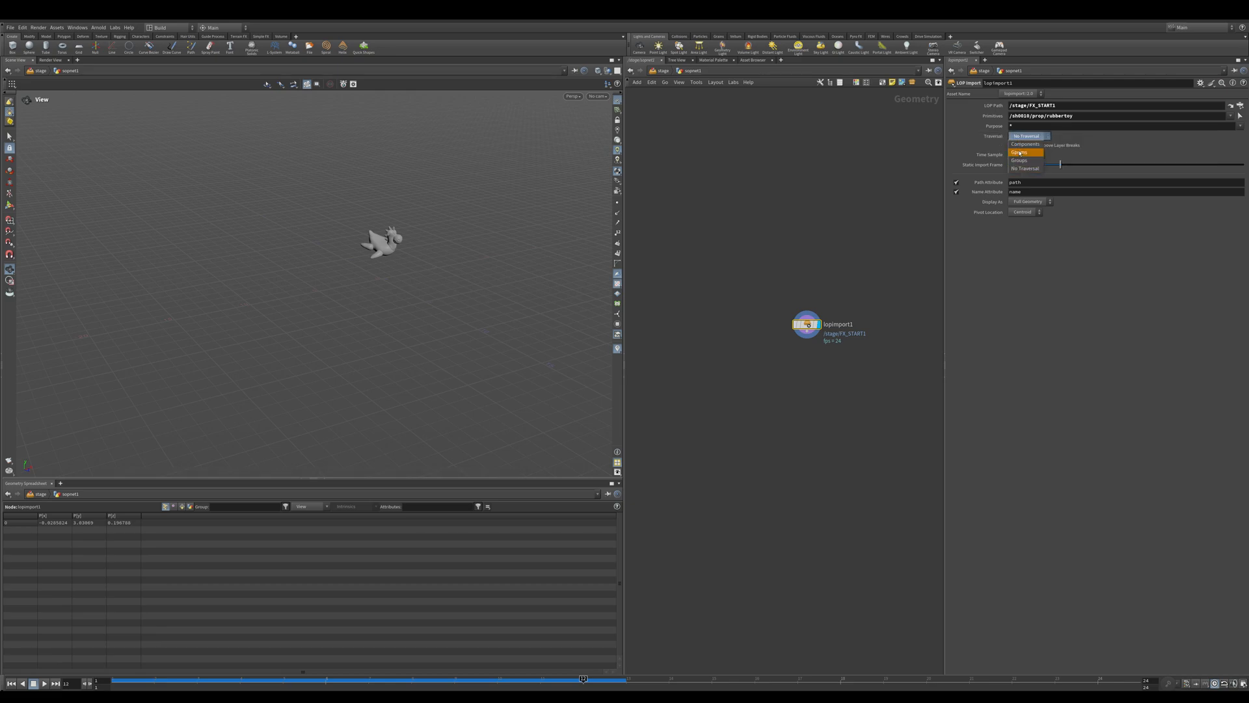
pyautogui.click(1020, 152)
pyautogui.moveTo(896, 194); pyautogui.dragTo(897, 205, button='middle')
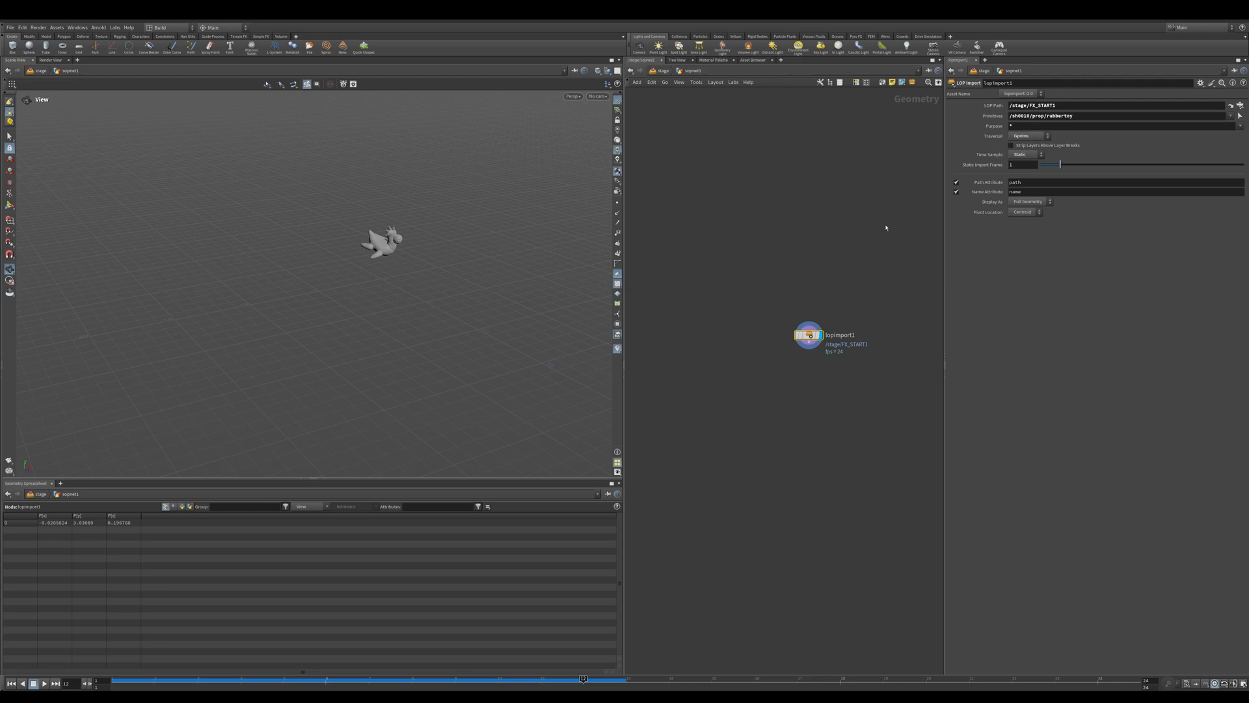
pyautogui.moveTo(756, 409); pyautogui.dragTo(756, 368, button='middle')
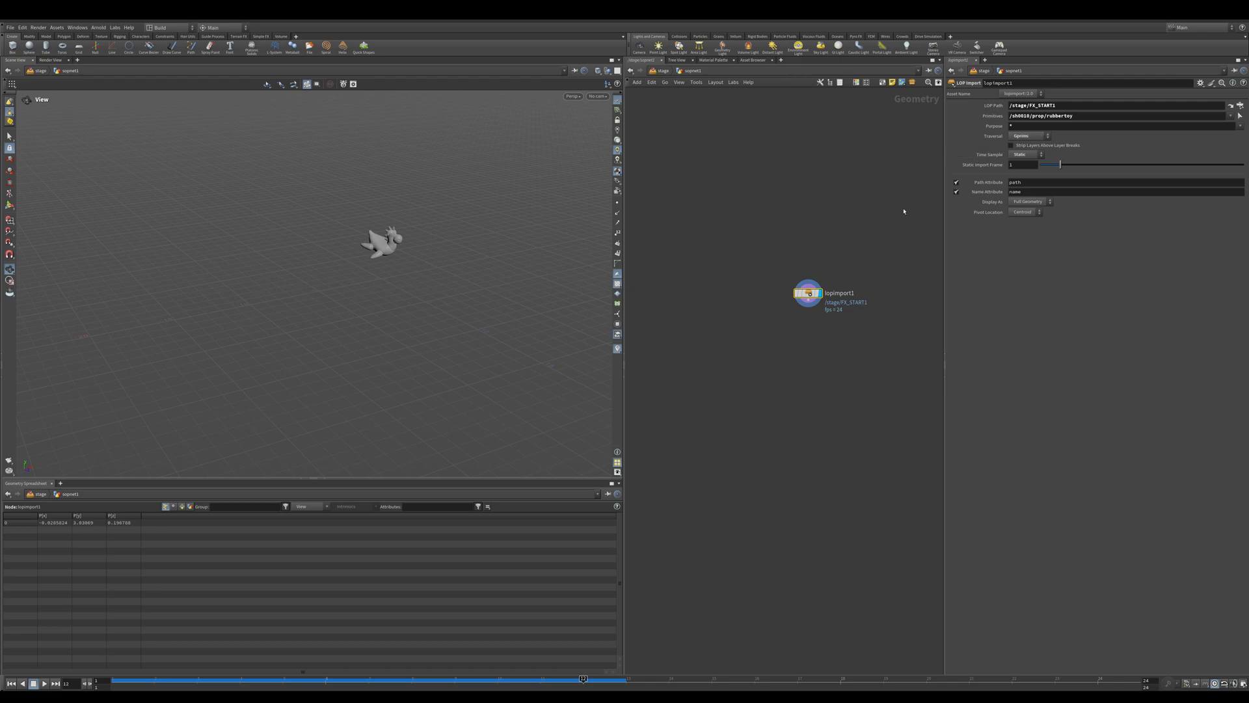
pyautogui.moveTo(865, 202); pyautogui.dragTo(836, 194, button='middle')
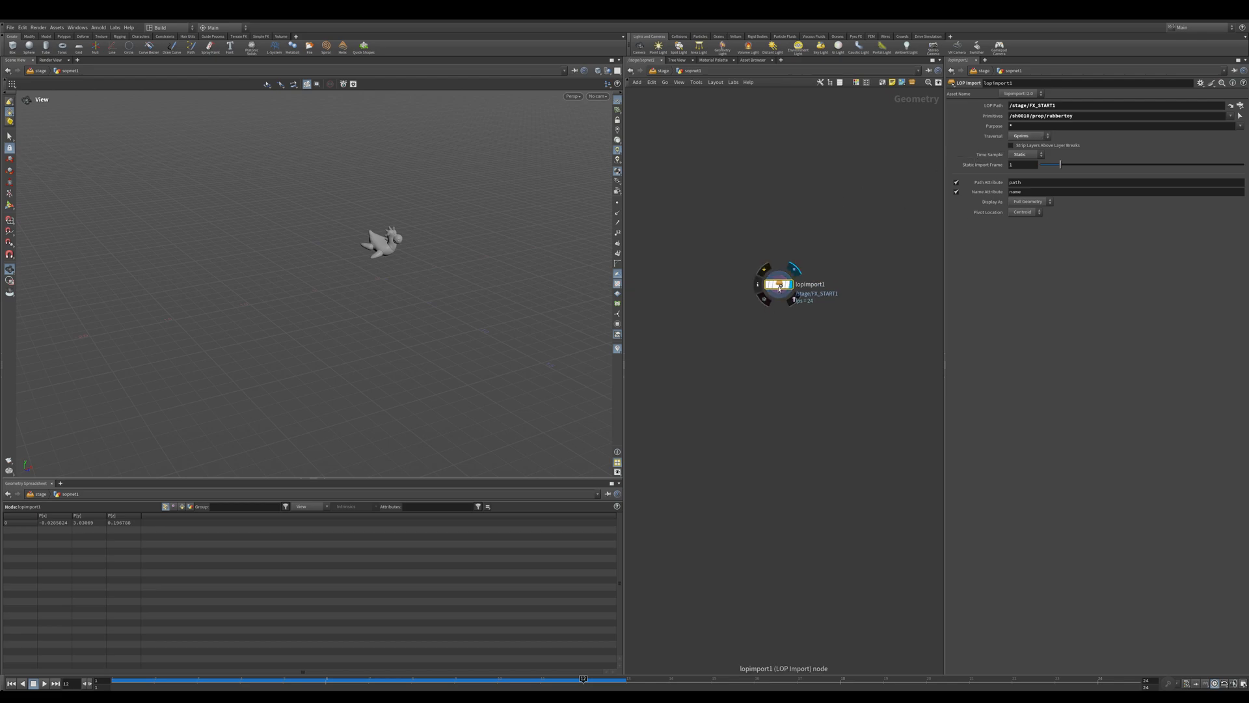
pyautogui.click(760, 285)
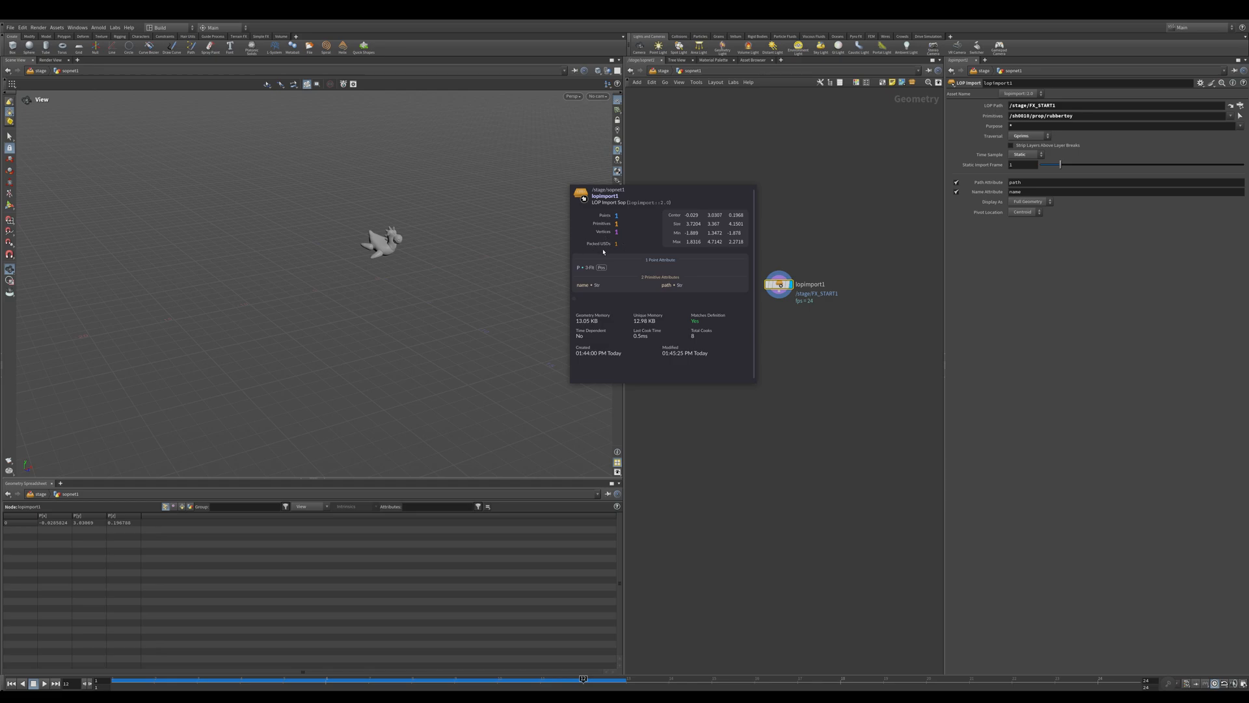
# - Add an Unpack USD to Polygons node connected to the LOP Import's output
pyautogui.click(779, 298)
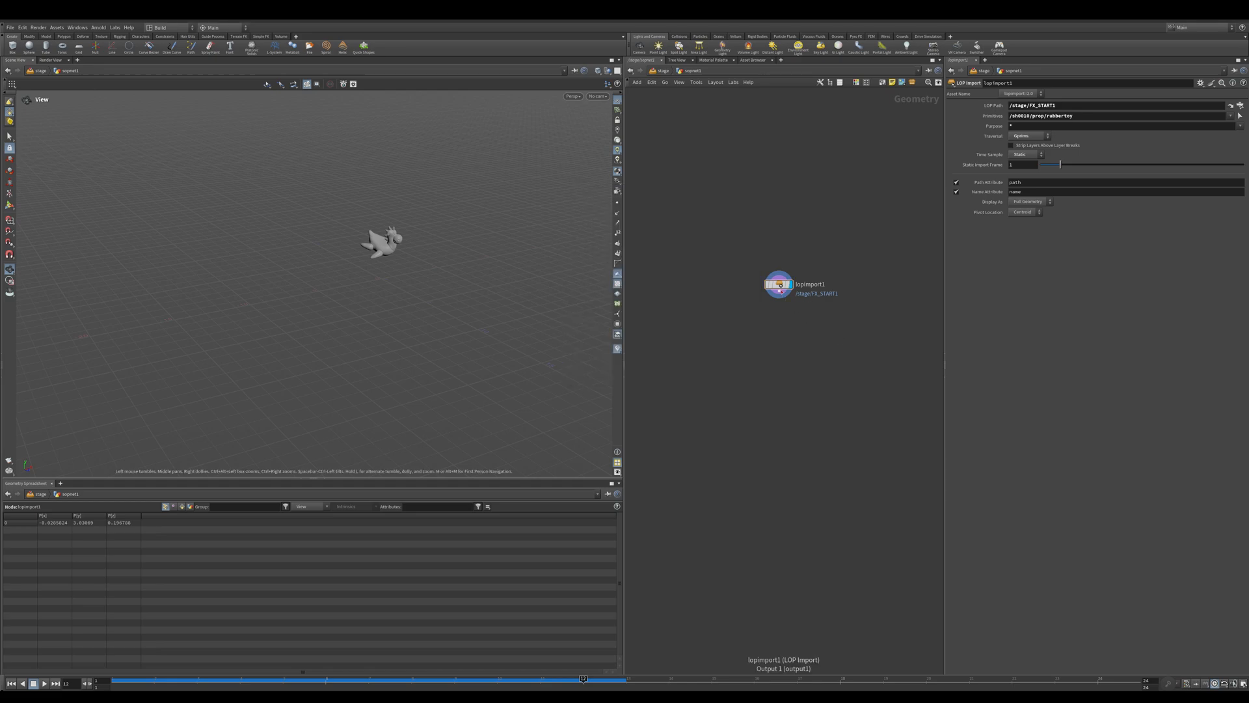
pyautogui.click(781, 346)
pyautogui.write('unpack')
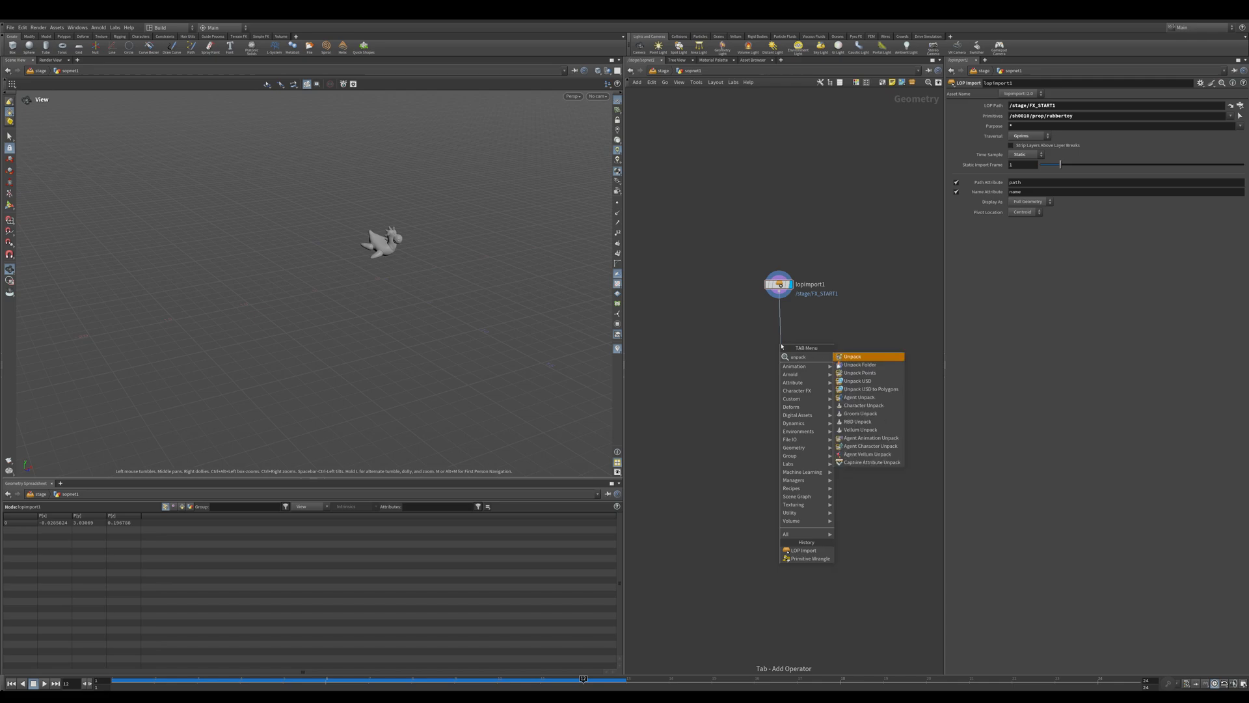
pyautogui.write(' usd')
pyautogui.press('Down')
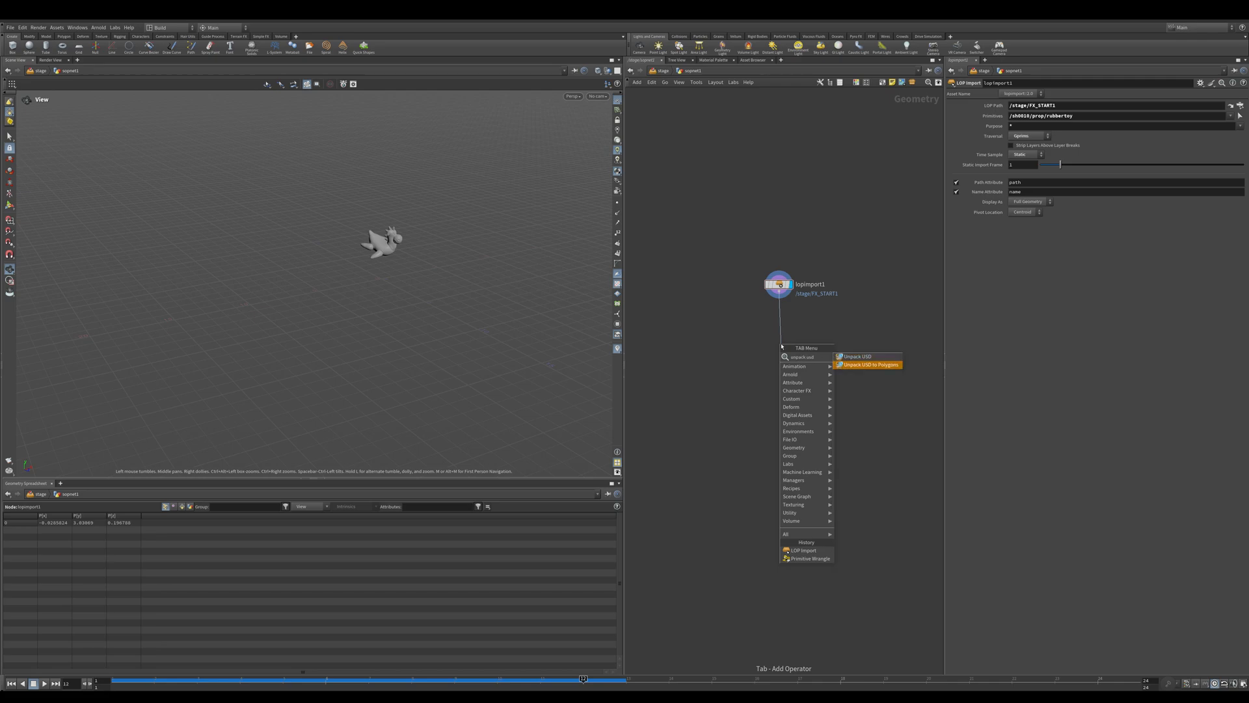
pyautogui.press('Return')
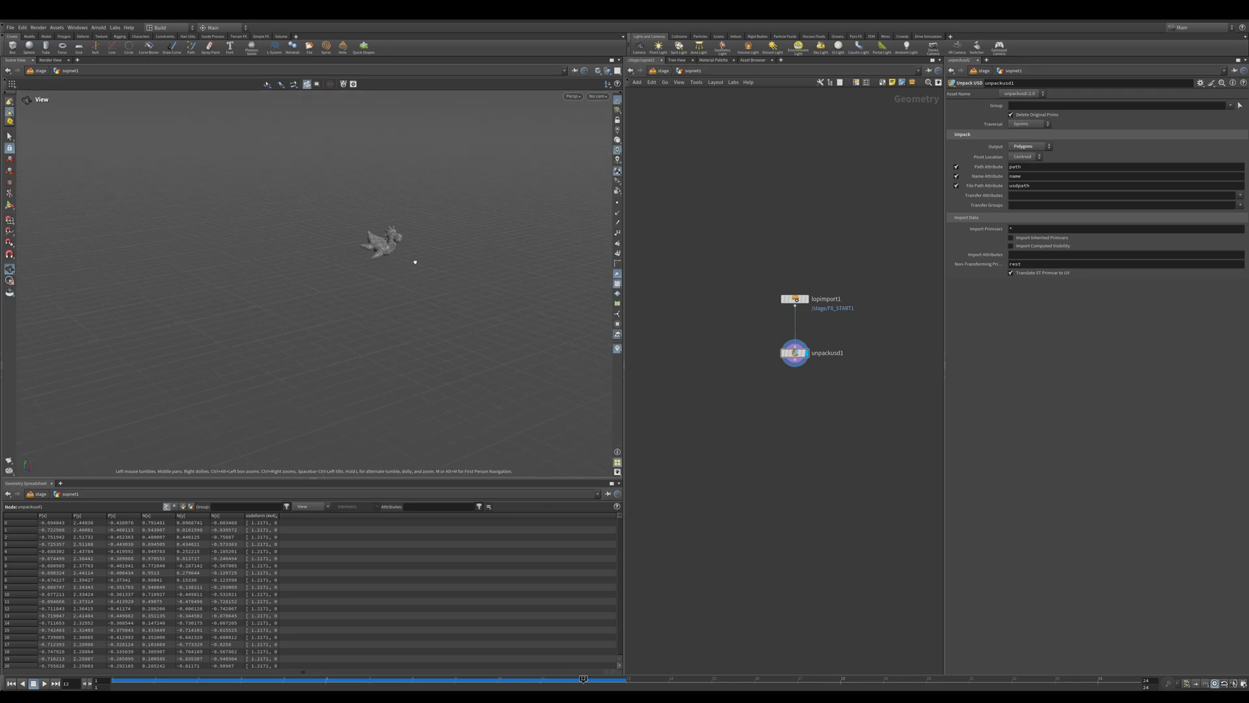
# - Examine the unpacked toy's primitive attributes, including path, usdmaterialpath and usdpath, in the geometry spreadsheet with widened columns
pyautogui.scroll(3, 412, 259)
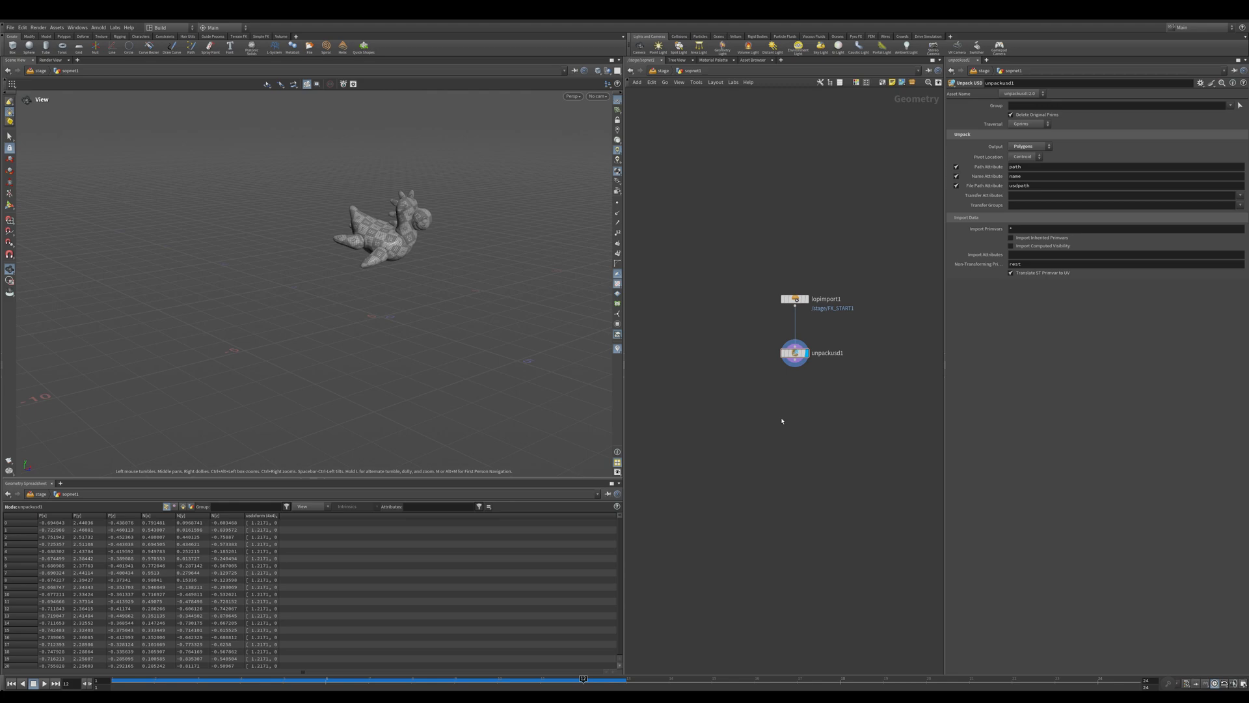
pyautogui.moveTo(279, 516); pyautogui.dragTo(326, 515)
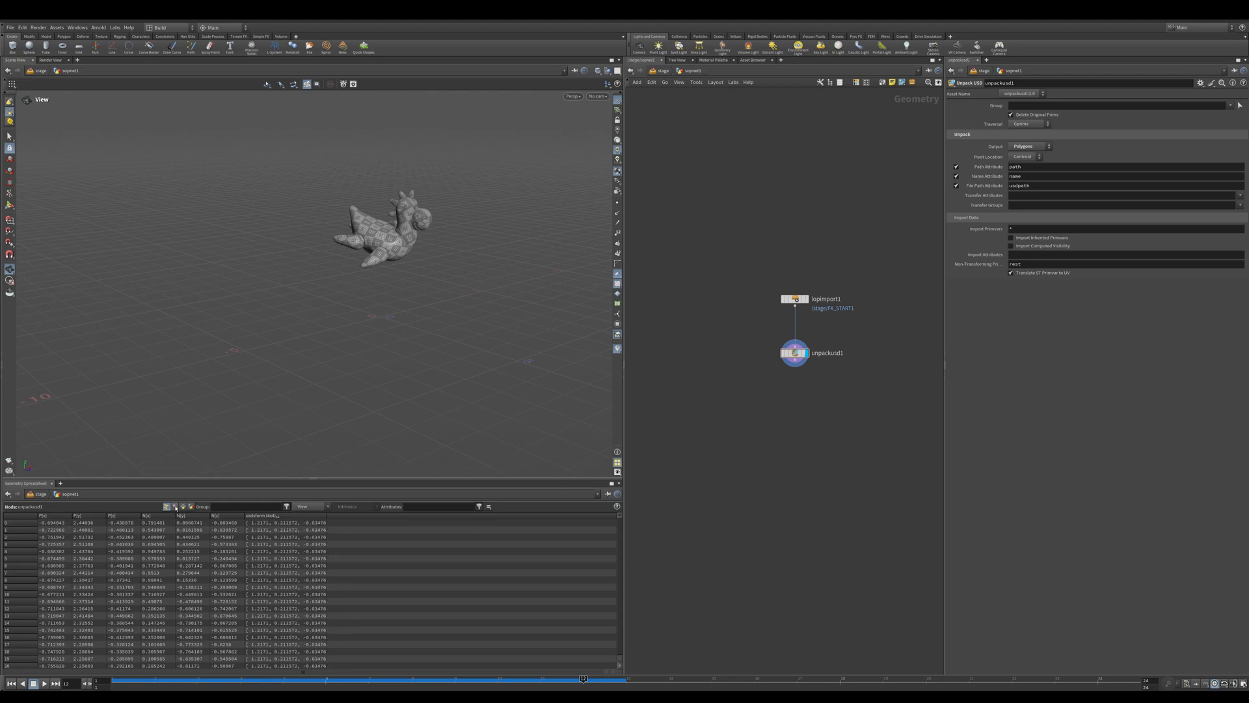
pyautogui.click(175, 506)
pyautogui.click(183, 506)
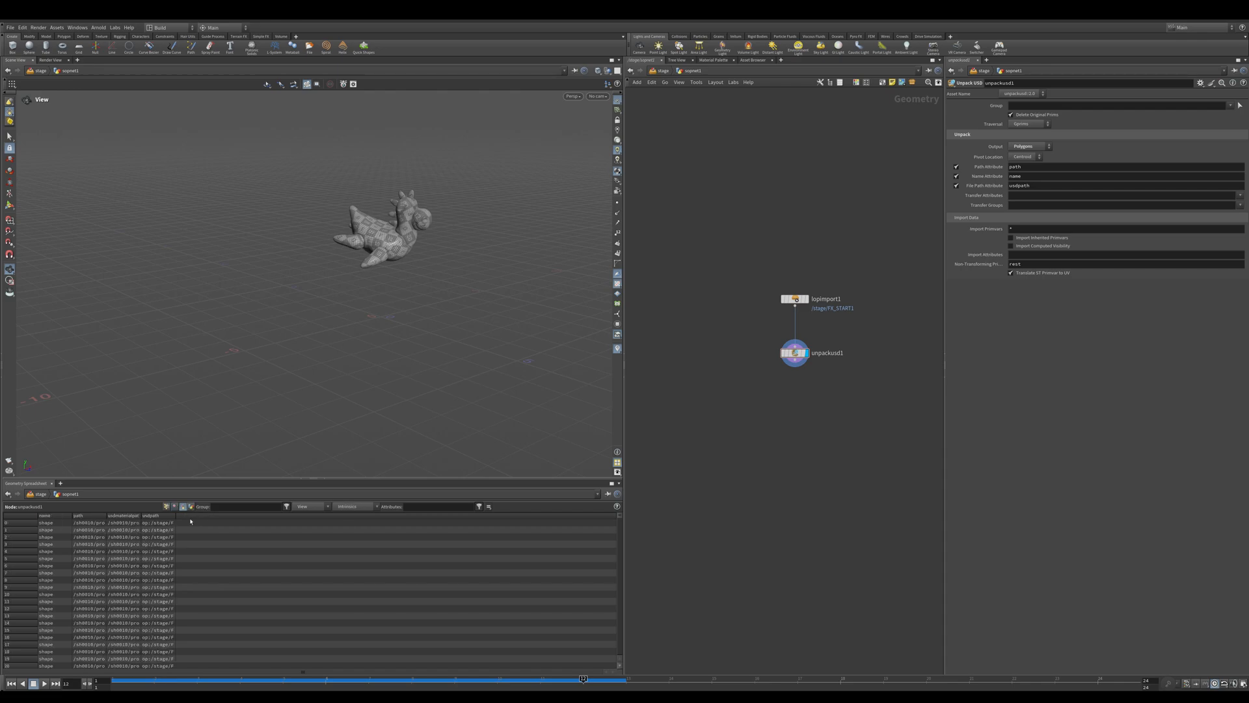
pyautogui.doubleClick(186, 517)
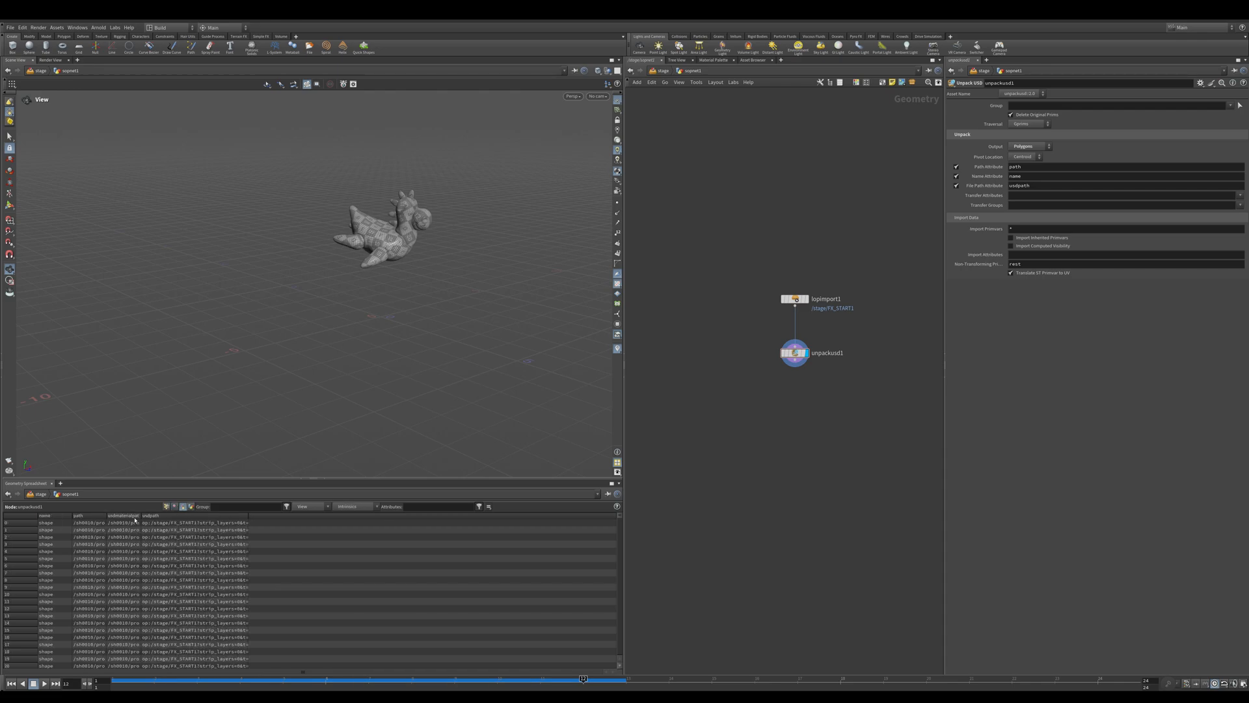
pyautogui.doubleClick(141, 515)
pyautogui.doubleClick(107, 515)
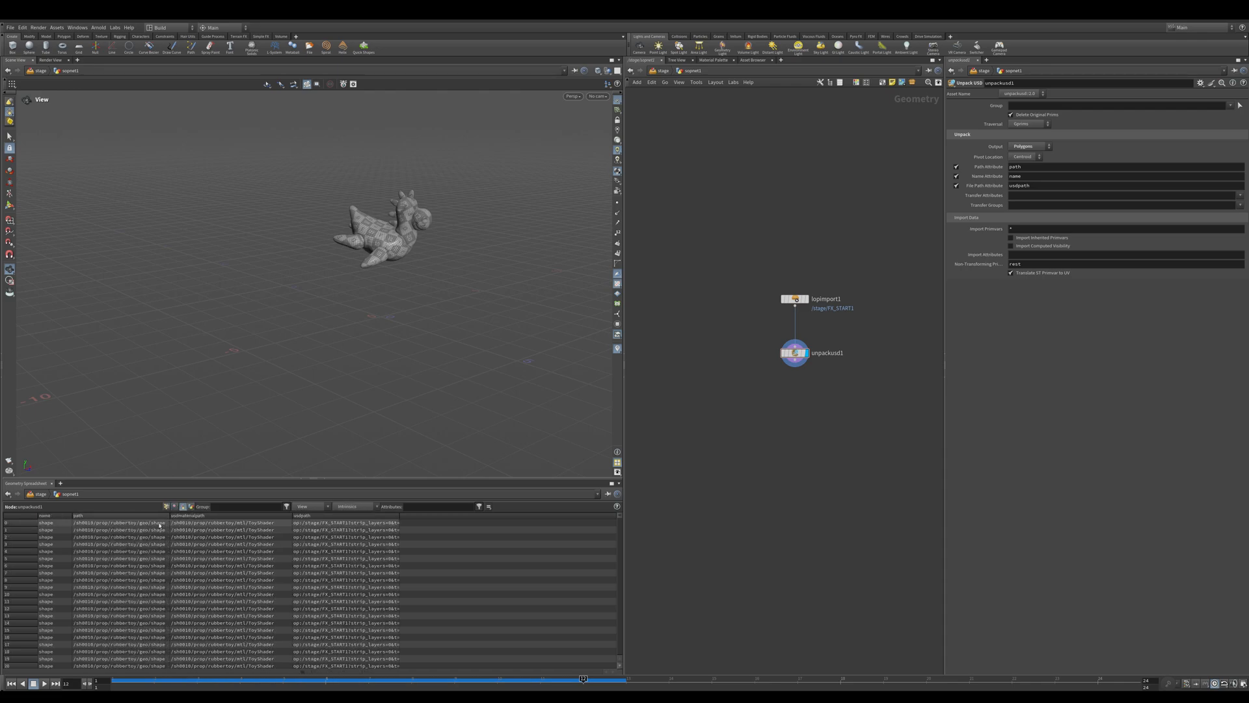
pyautogui.doubleClick(171, 517)
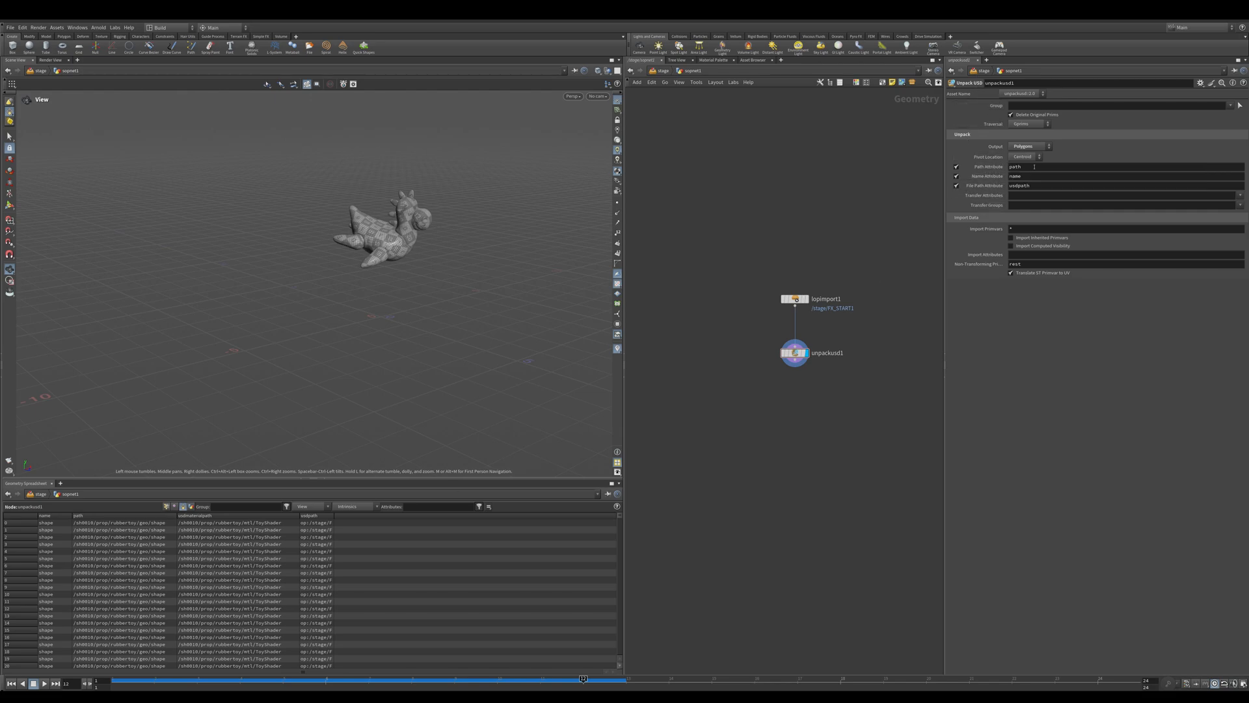
# - Set the Unpack USD's path attribute to name, disable its separate name attribute, and widen the name column to read the full path
pyautogui.doubleClick(1016, 167)
pyautogui.write('name')
pyautogui.press('Return')
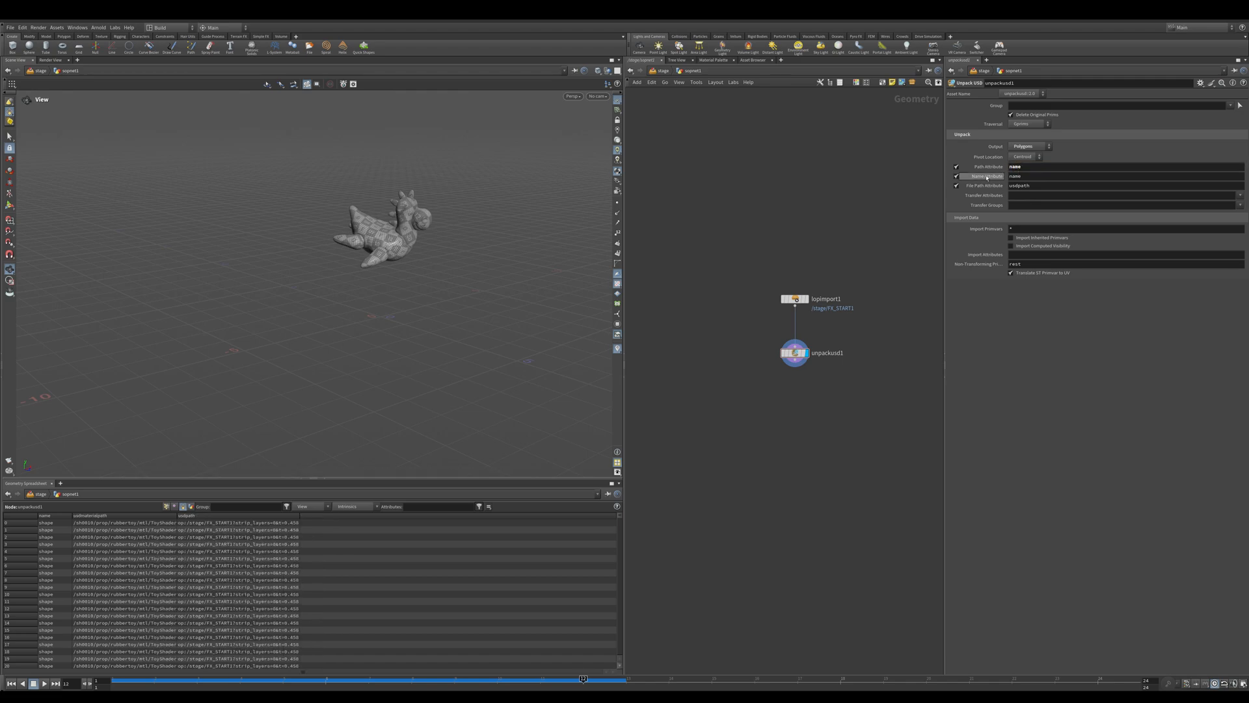
pyautogui.click(957, 176)
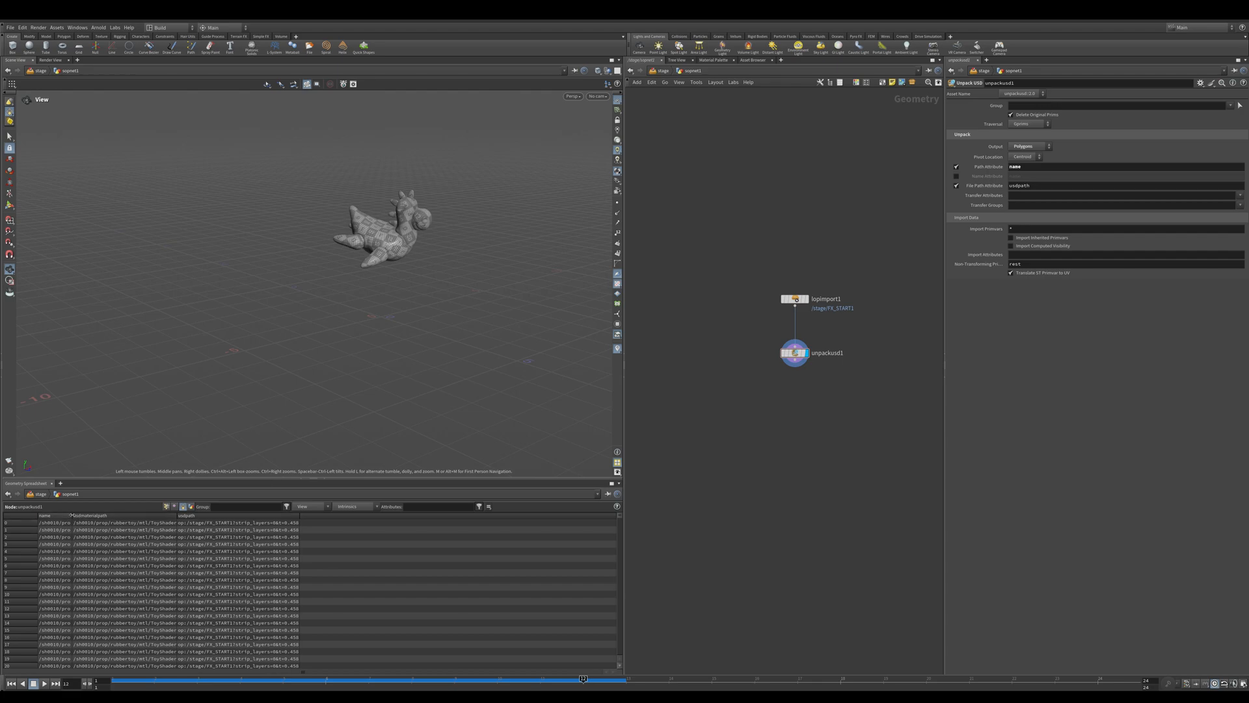
pyautogui.moveTo(74, 518); pyautogui.dragTo(226, 515)
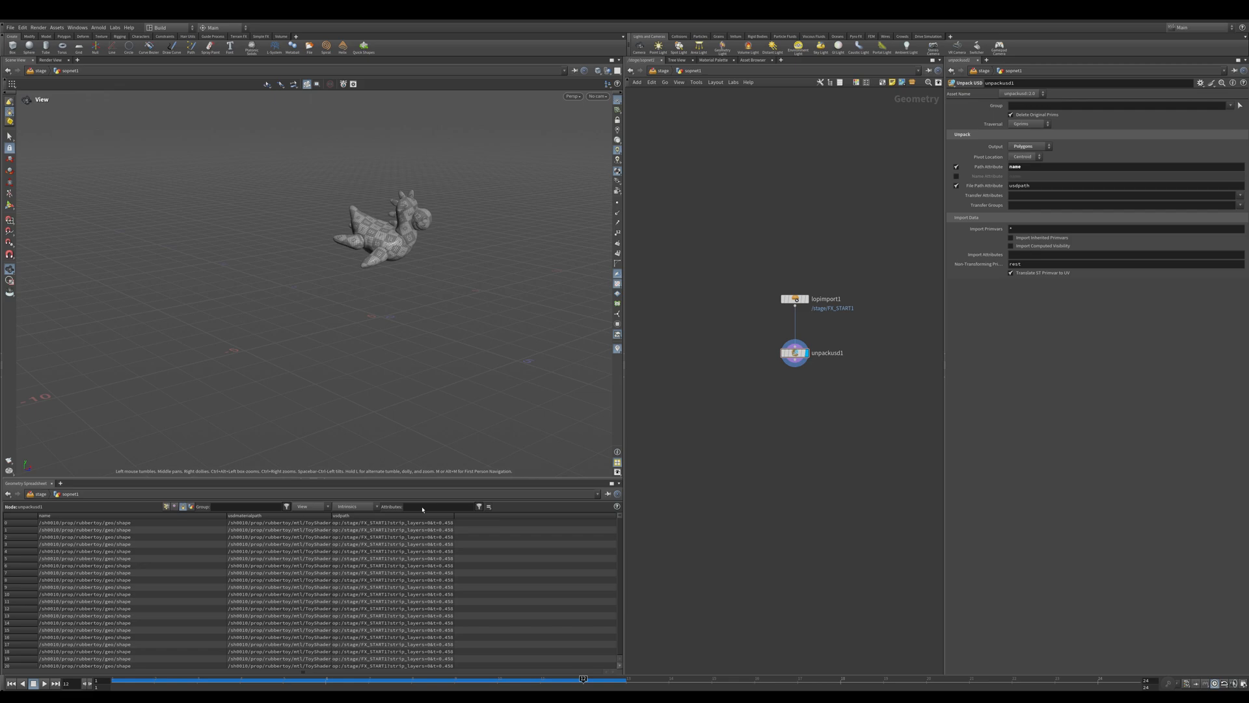
# - Check the usdxform point attribute and enter usdxform in the Unpack USD's transfer attributes
pyautogui.click(167, 507)
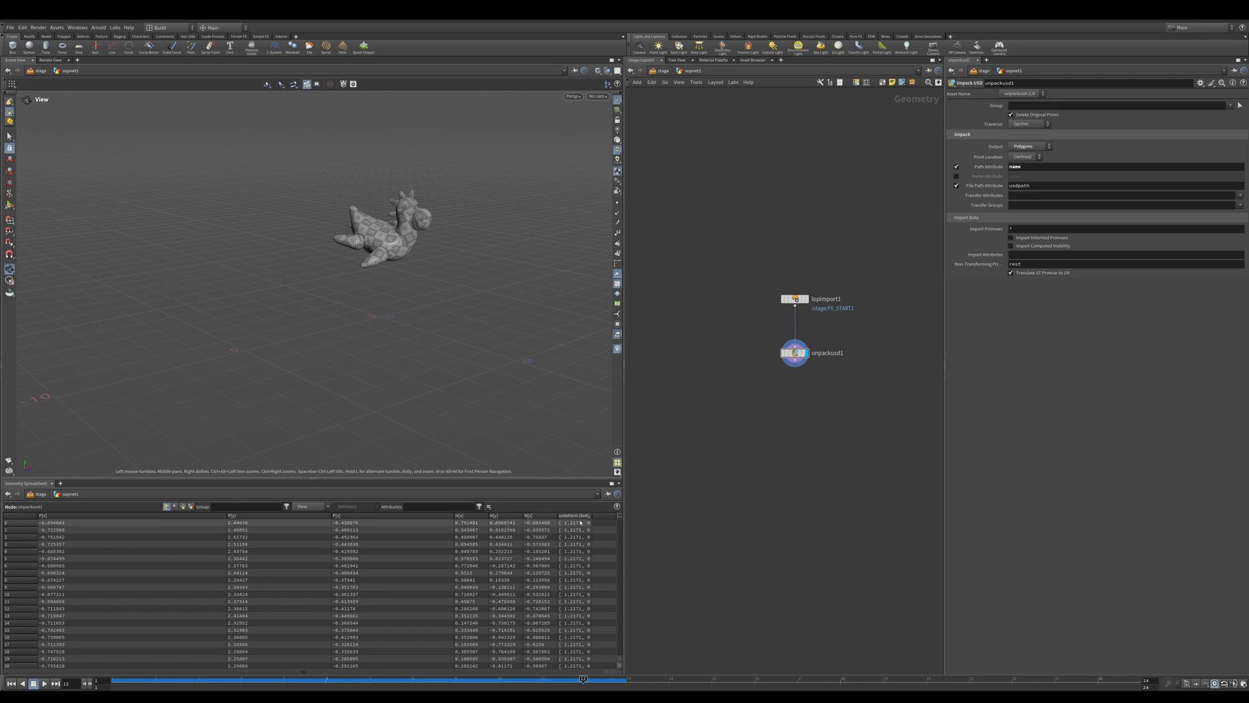
pyautogui.moveTo(591, 515); pyautogui.dragTo(612, 515)
pyautogui.middleClick(794, 353)
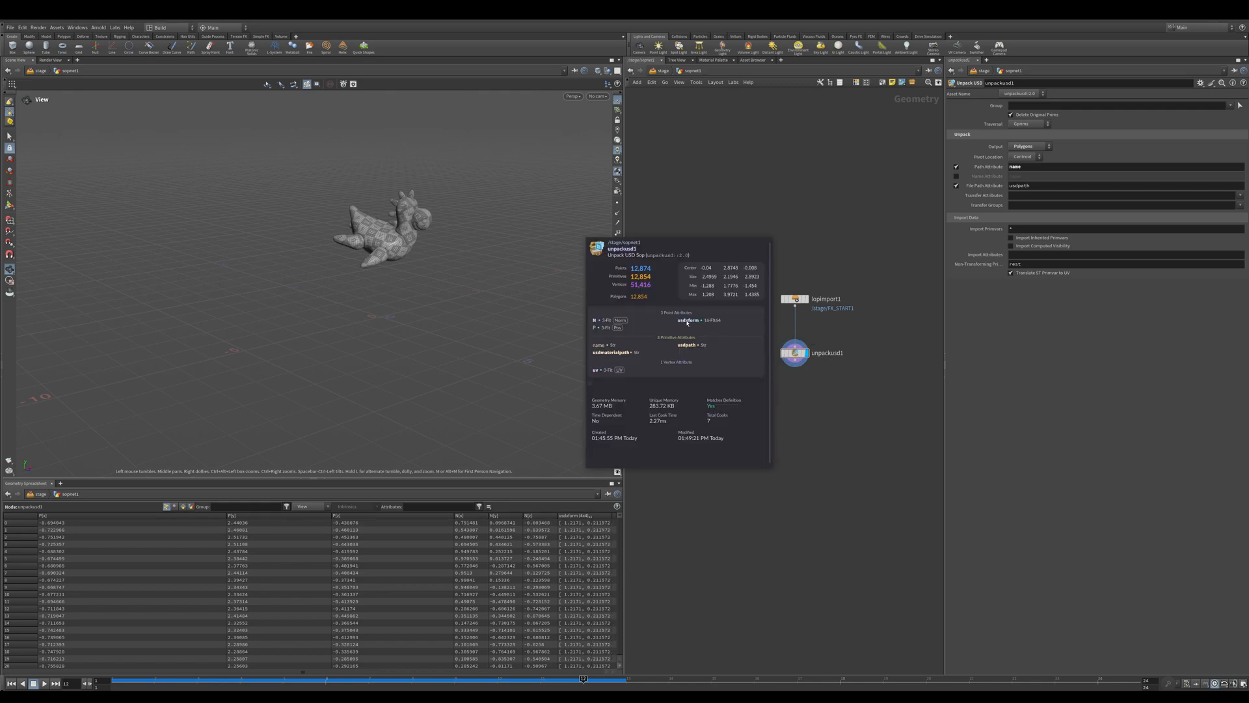
pyautogui.click(1020, 196)
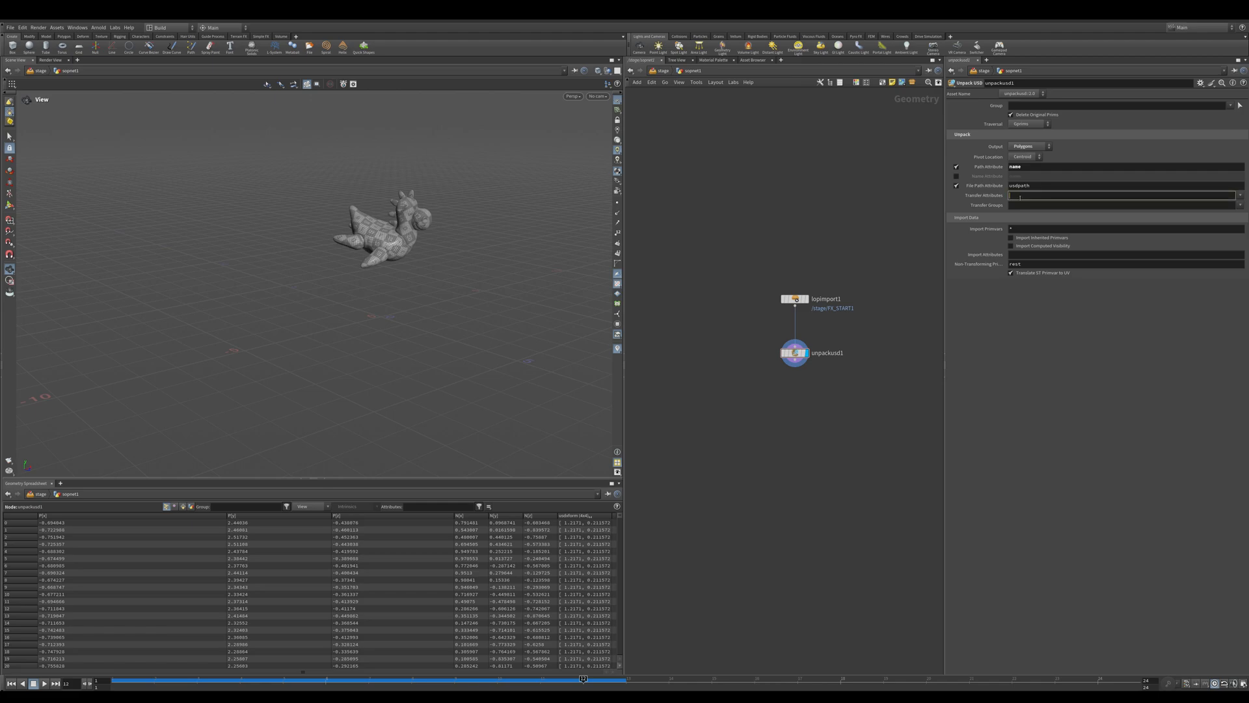
pyautogui.write('usdxform')
pyautogui.press('Return')
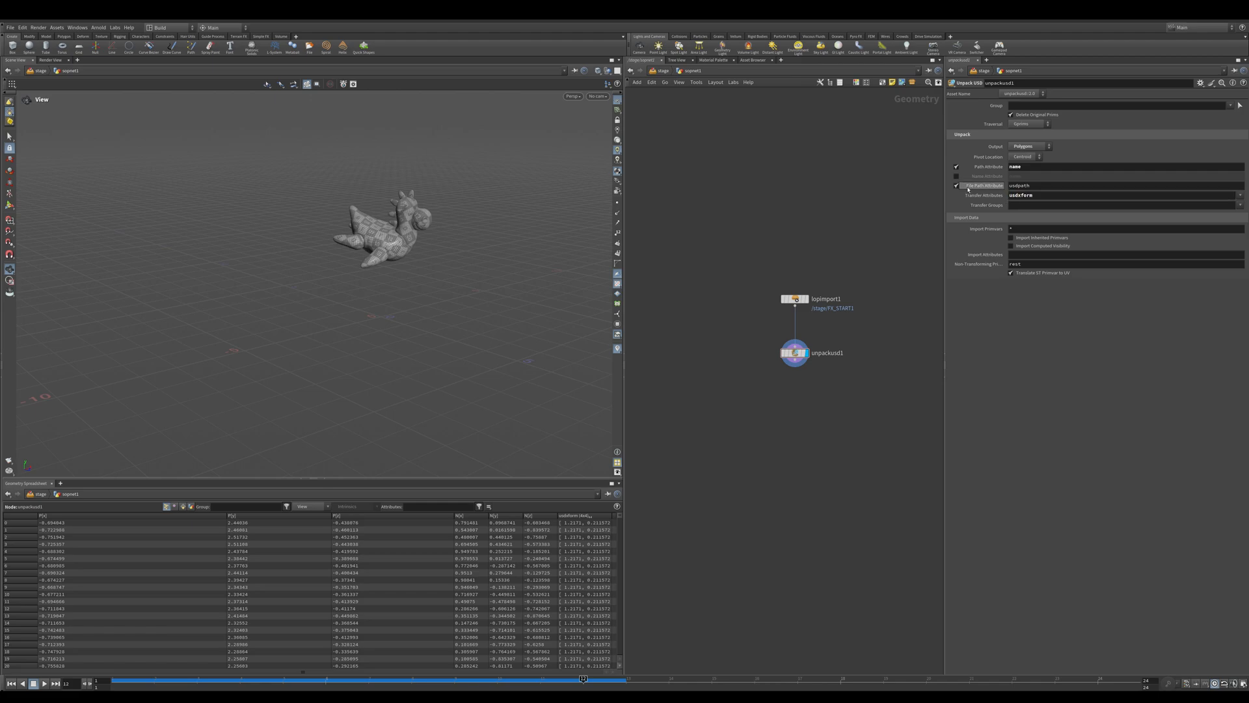
# - Review the Unpack USD's attribute info and connect an Attribute Delete node below it
pyautogui.moveTo(888, 379); pyautogui.dragTo(905, 330, button='middle')
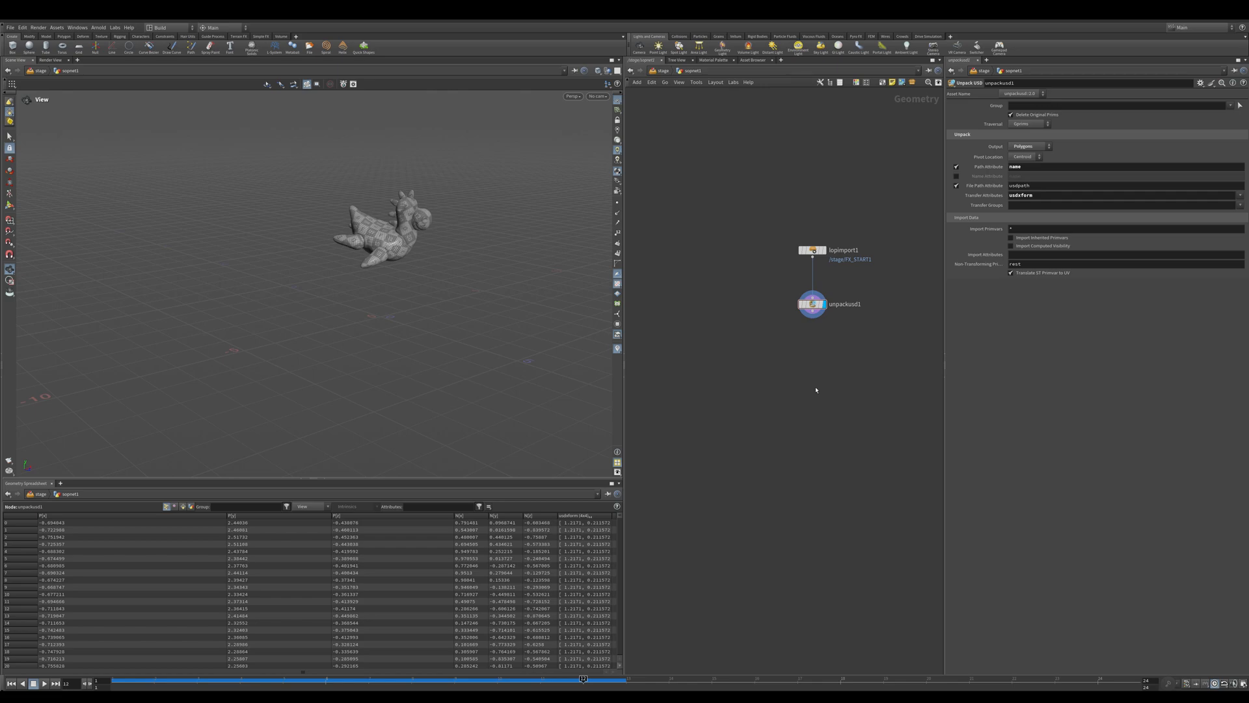
pyautogui.moveTo(816, 390); pyautogui.dragTo(764, 385, button='middle')
pyautogui.middleClick(761, 300)
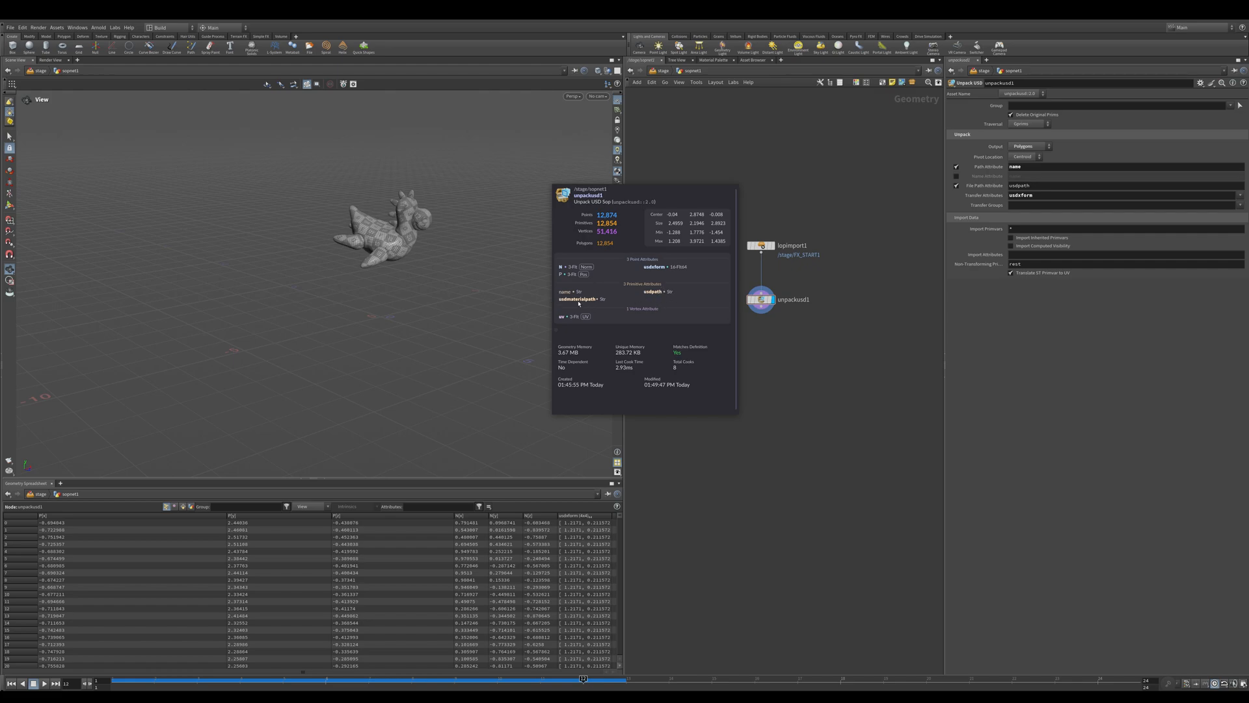
pyautogui.moveTo(761, 313); pyautogui.dragTo(767, 350)
pyautogui.write('del')
pyautogui.press('Return')
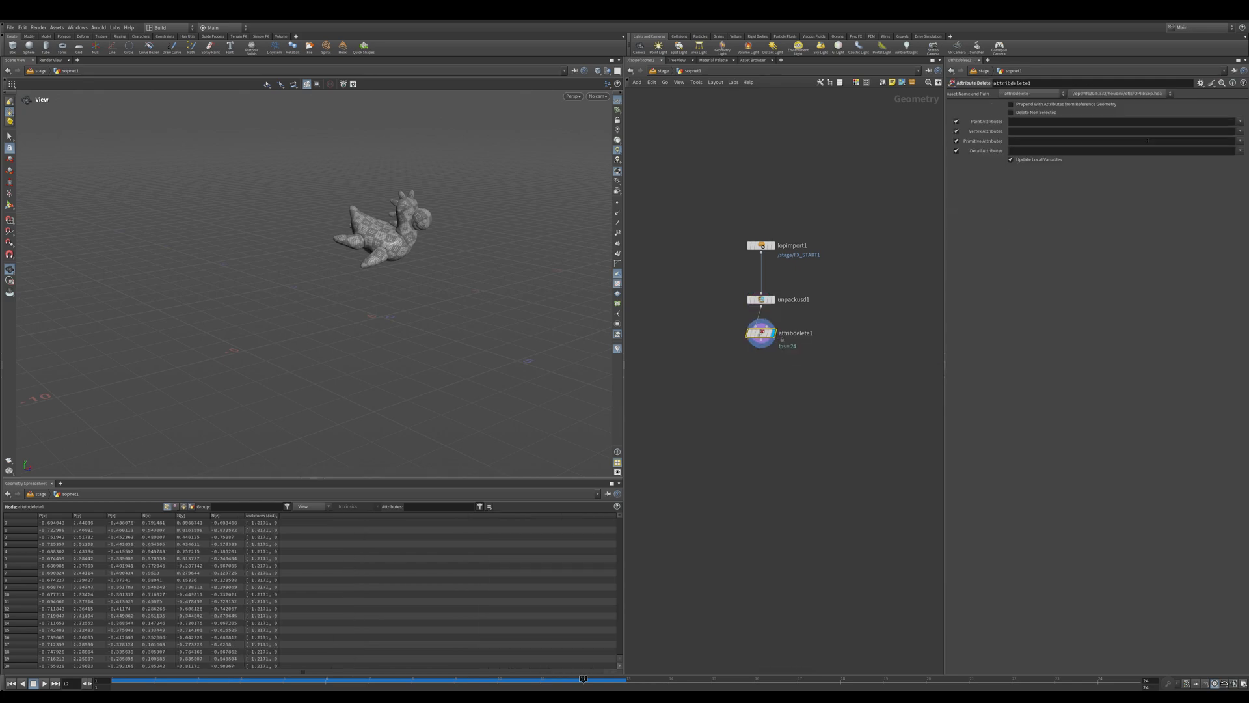
# - Delete the primitive attributes matching *usd* in the Attribute Delete node and check the remaining primitive attributes in its info and the geometry spreadsheet
pyautogui.click(1148, 140)
pyautogui.write('*usd*')
pyautogui.press('Return')
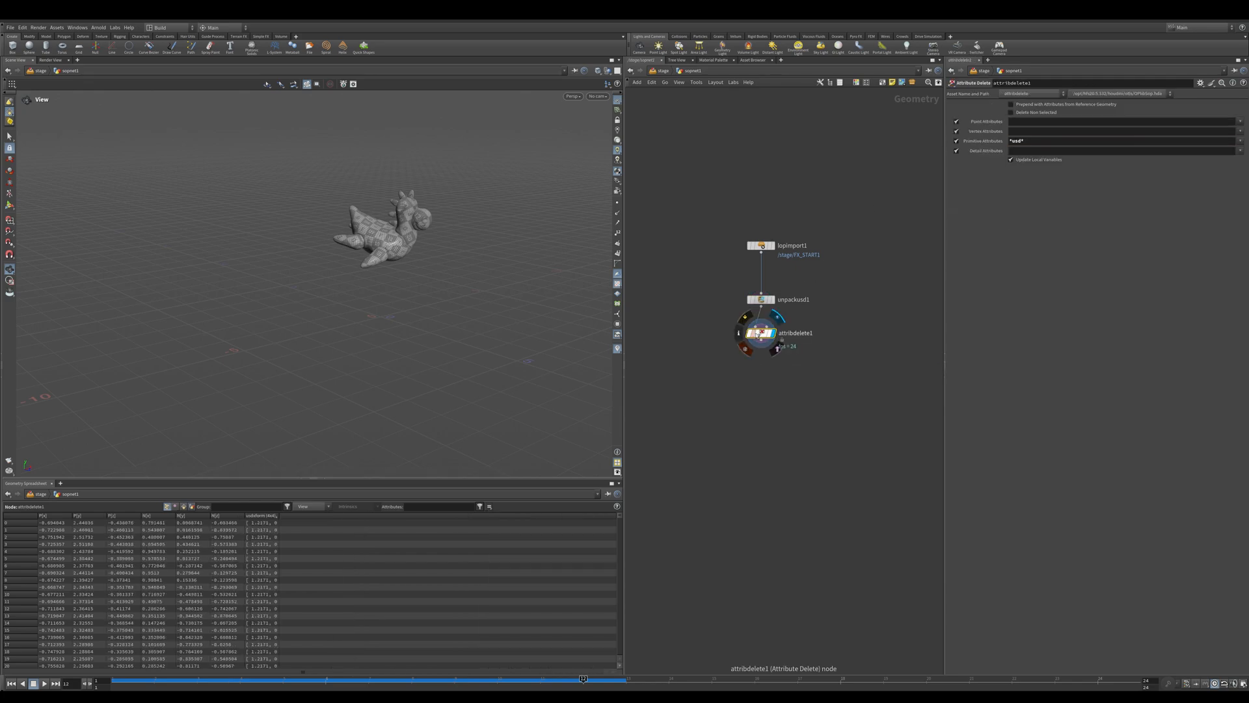
pyautogui.middleClick(758, 333)
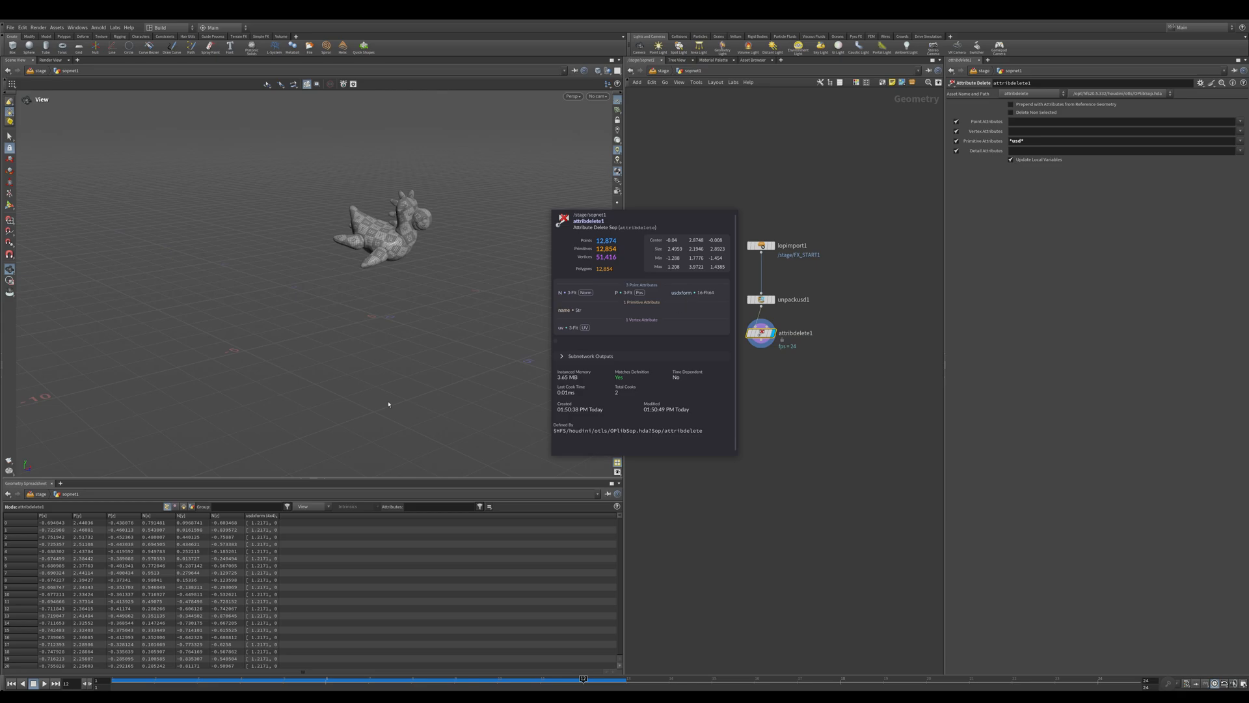
pyautogui.click(186, 507)
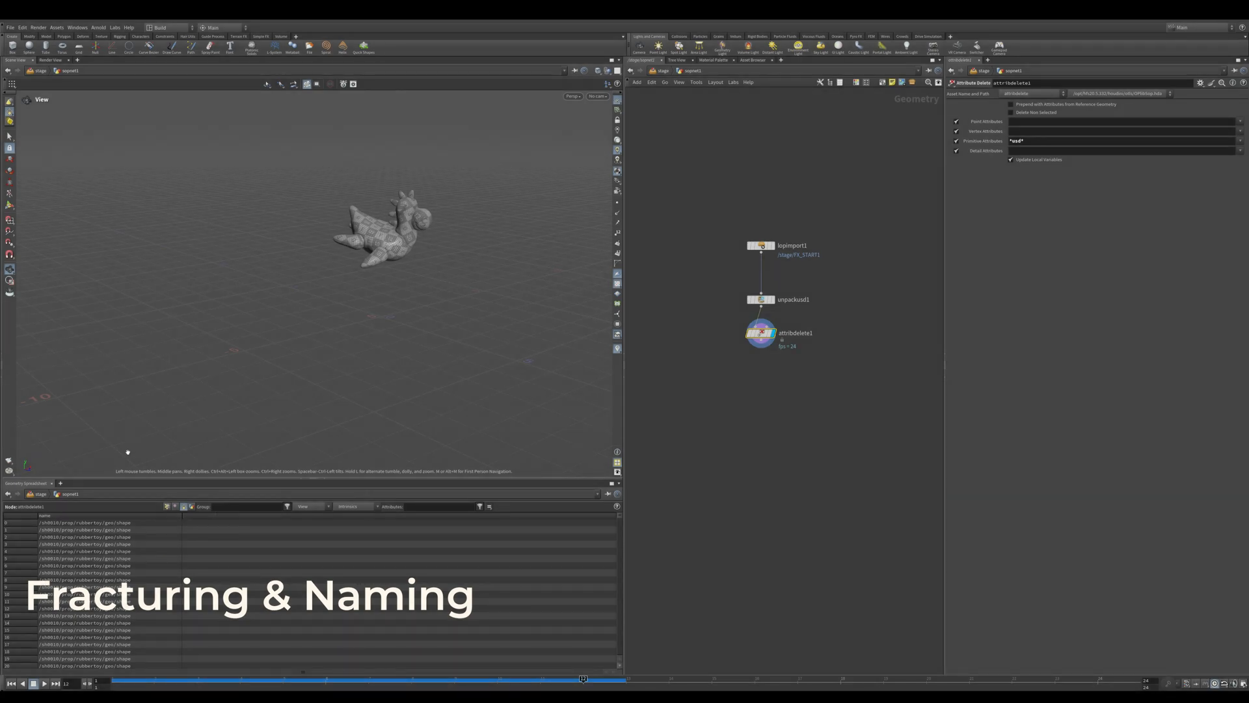
# - Connect a Primitive Wrangle below the Attribute Delete node and begin its VEX expression with s
pyautogui.click(761, 340)
pyautogui.press('Tab')
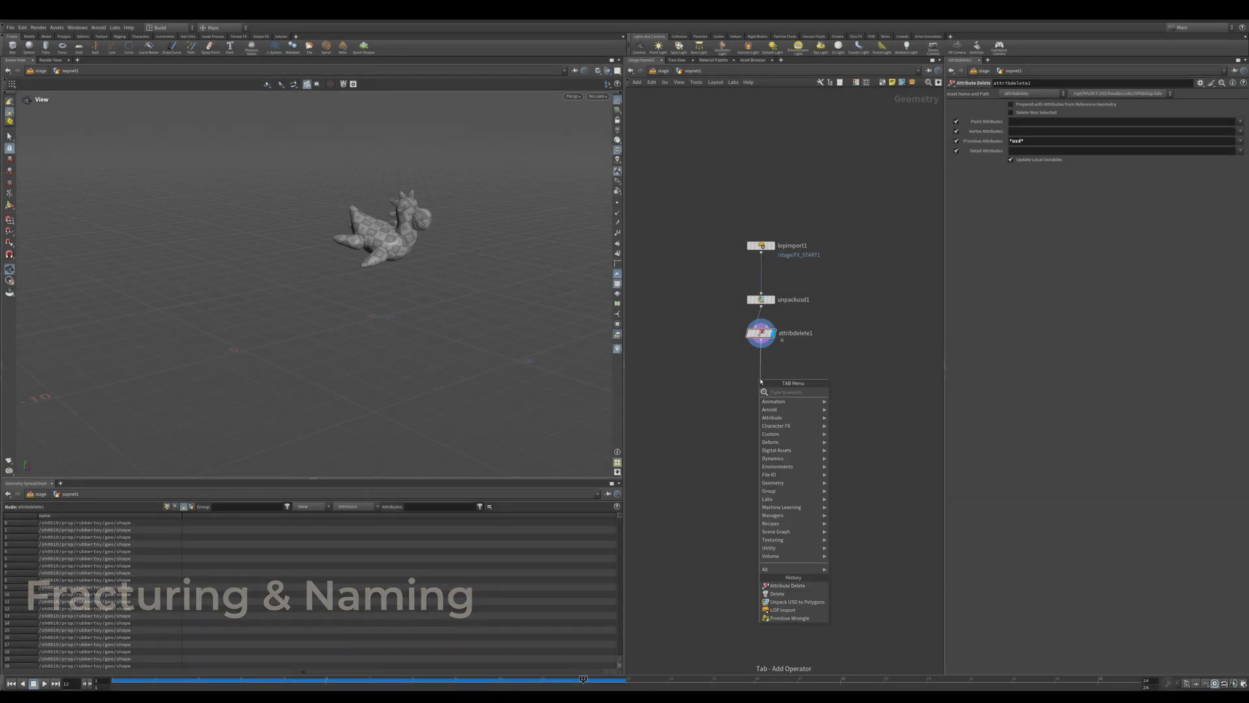
pyautogui.write('primw')
pyautogui.press('Return')
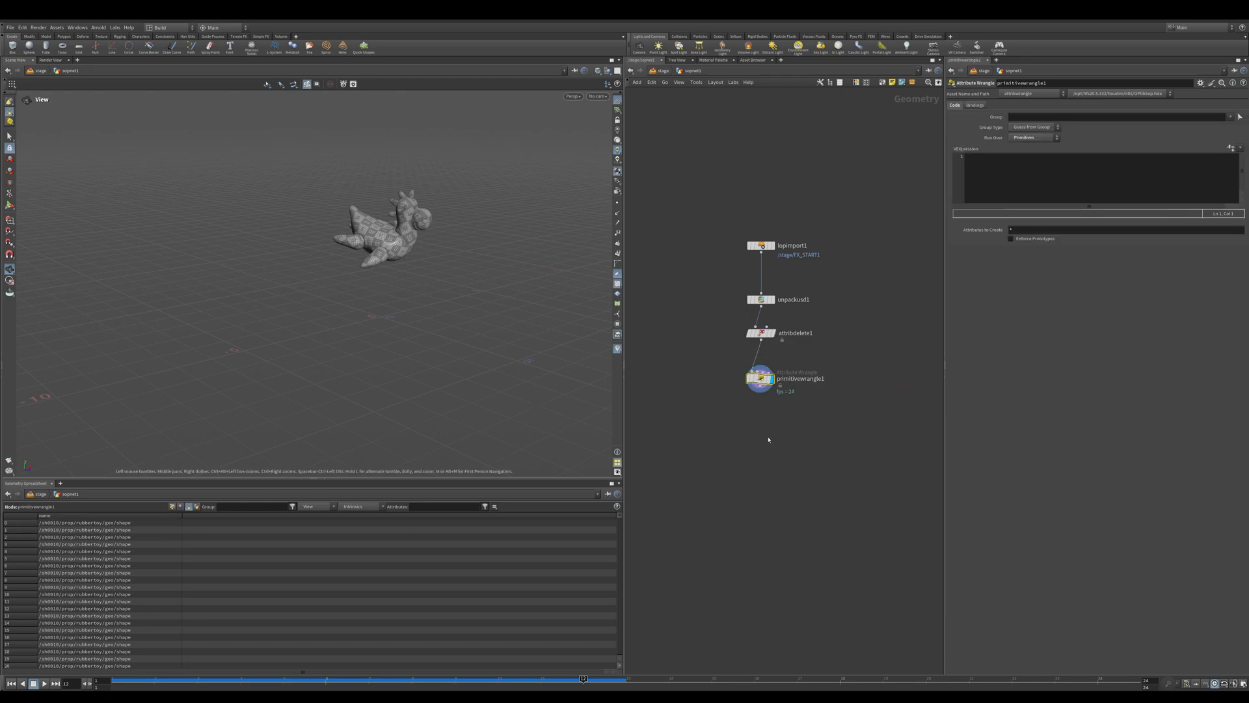
pyautogui.click(1021, 171)
pyautogui.write('s')
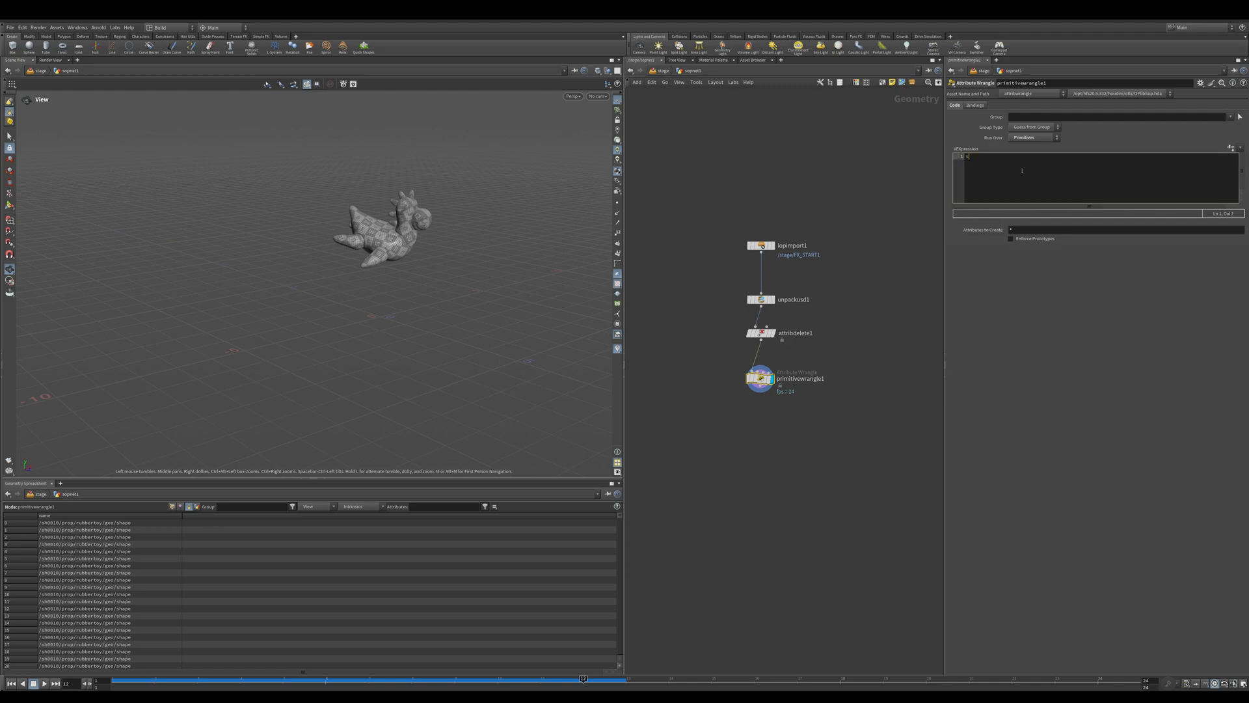
# - Write the primitive wrangle expression s@name = s@name + "/piece"; to append a piece suffix to the name attribute
pyautogui.write('@name = s@')
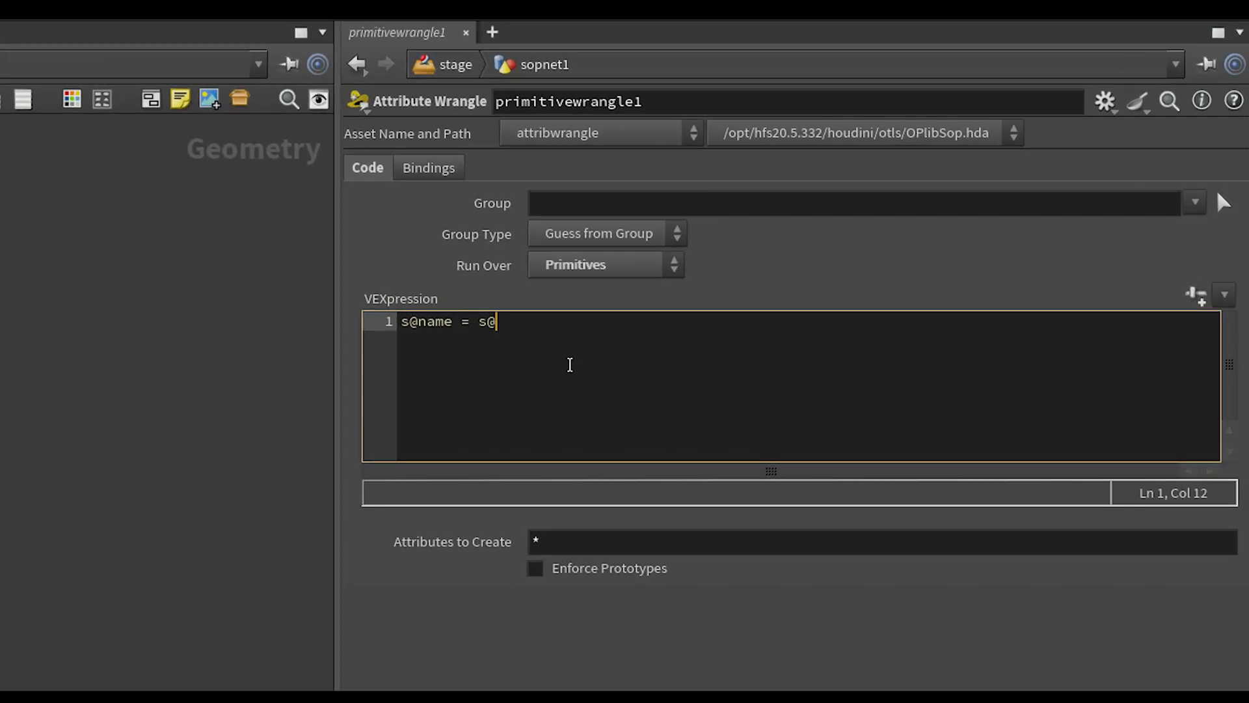
pyautogui.write('name + "/piece"')
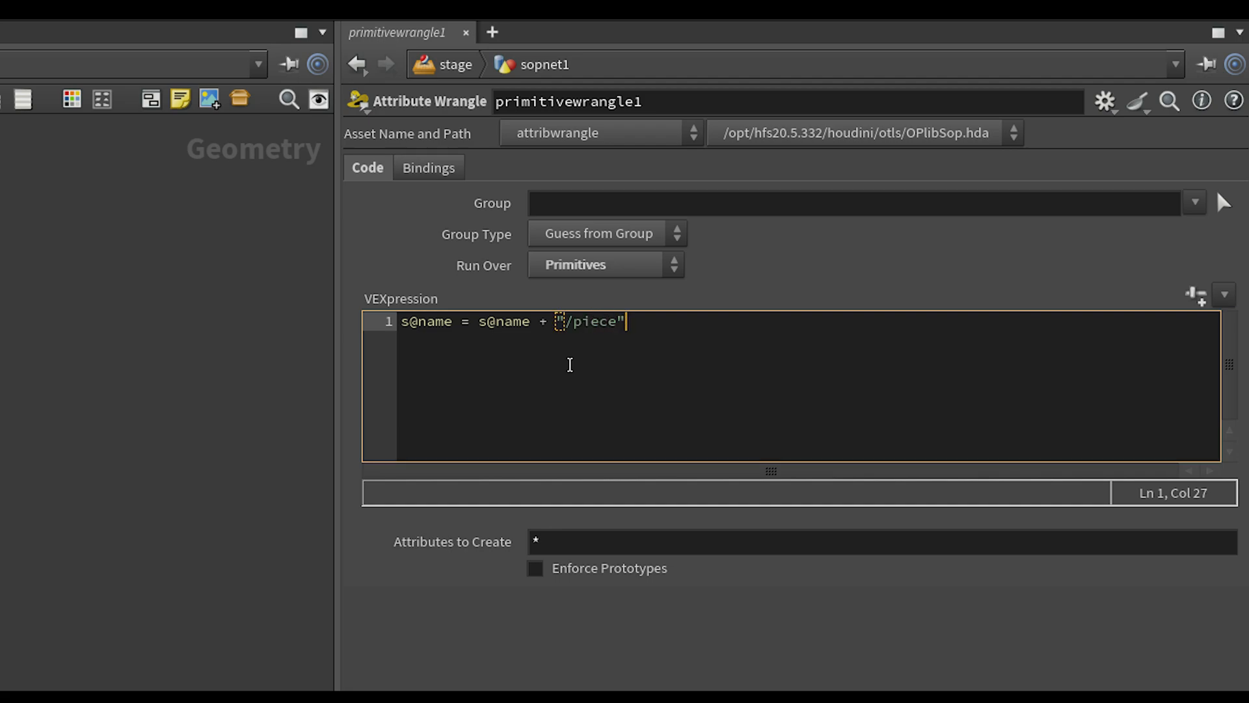
pyautogui.write(';')
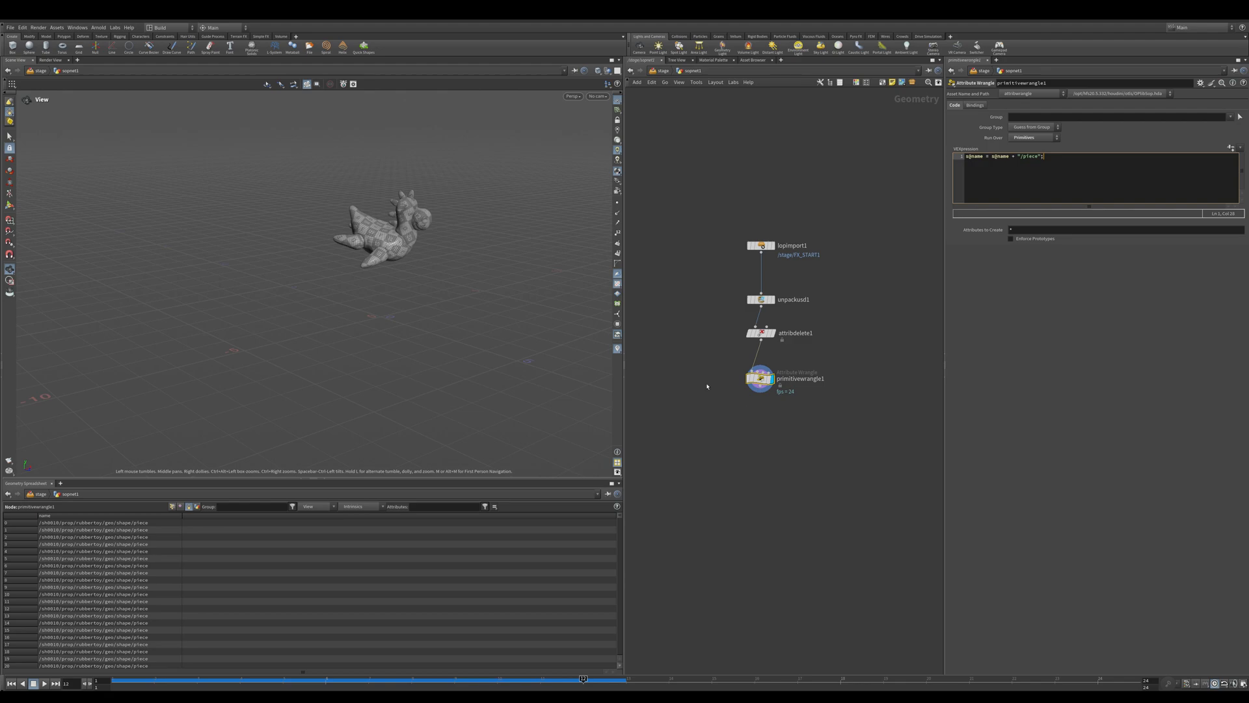
# - Add an RBD Material Fracture node below the primitive wrangle and feed it the wrangle's output
pyautogui.click(761, 499)
pyautogui.moveTo(761, 499); pyautogui.dragTo(762, 478, button='middle')
pyautogui.click(761, 371)
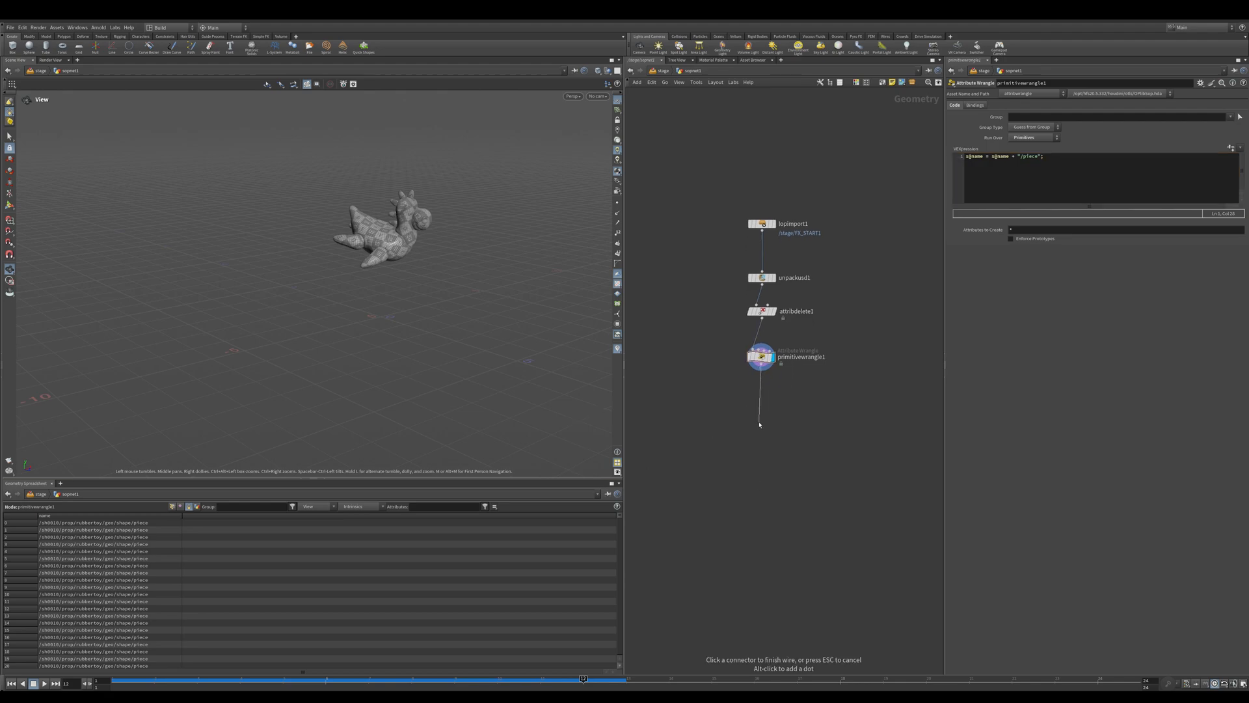
pyautogui.press('Tab')
pyautogui.write('rbd')
pyautogui.press('Escape')
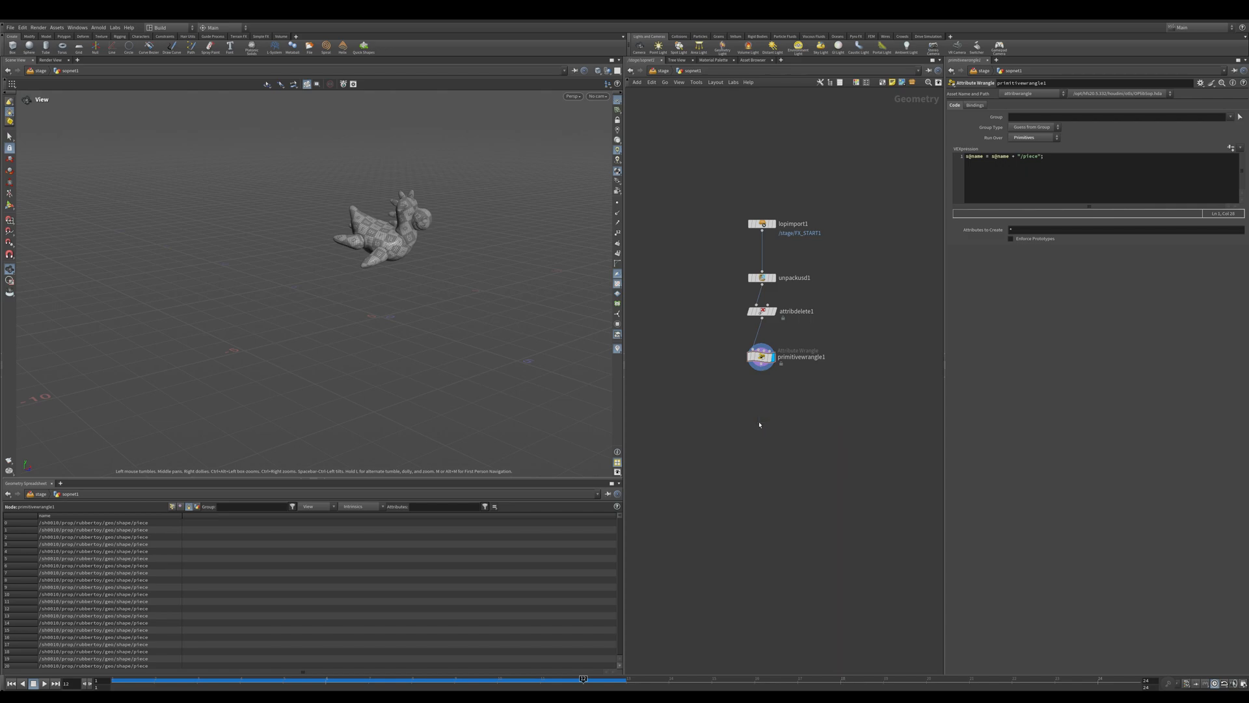
pyautogui.moveTo(734, 470); pyautogui.dragTo(789, 430, button='middle')
pyautogui.moveTo(789, 430); pyautogui.dragTo(795, 423)
# - Add an Exploded View node connected to the first output of the RBD Material Fracture node
pyautogui.moveTo(816, 380); pyautogui.dragTo(733, 430)
pyautogui.write('explo')
pyautogui.press('Return')
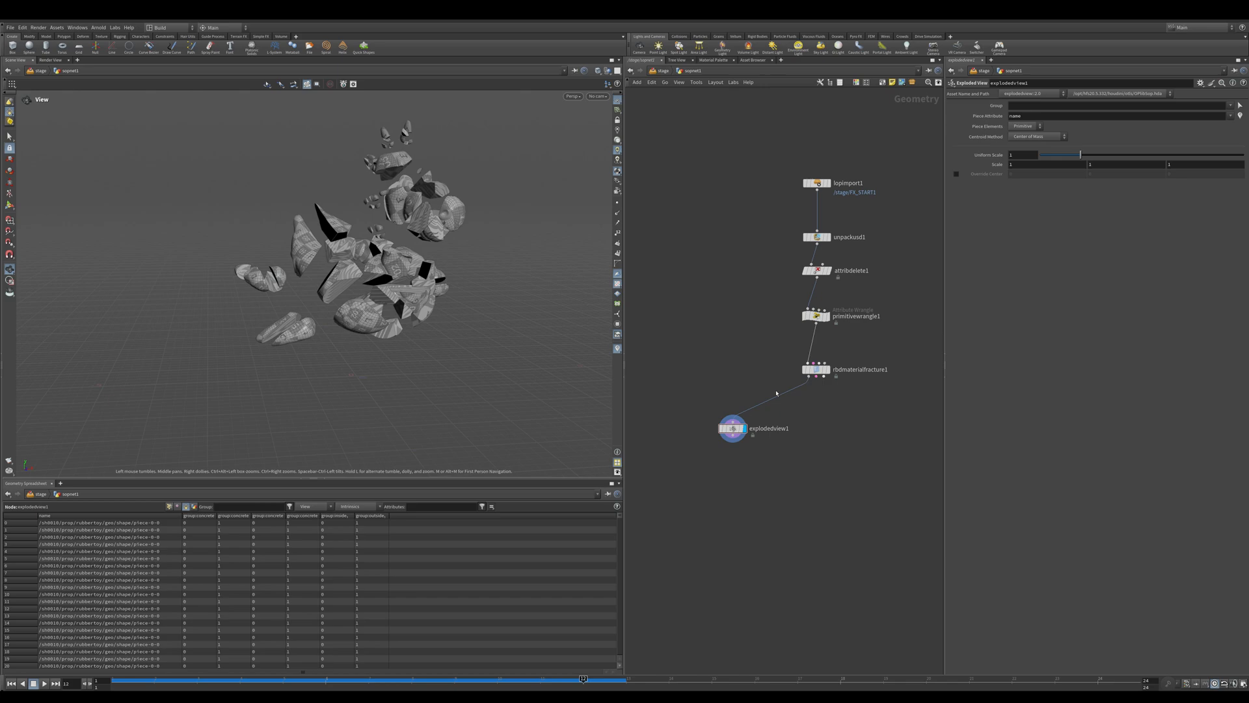
# - Set the RBD Material Fracture's piece prefix to an underscore and reduce it to a single fracture level
pyautogui.click(851, 319)
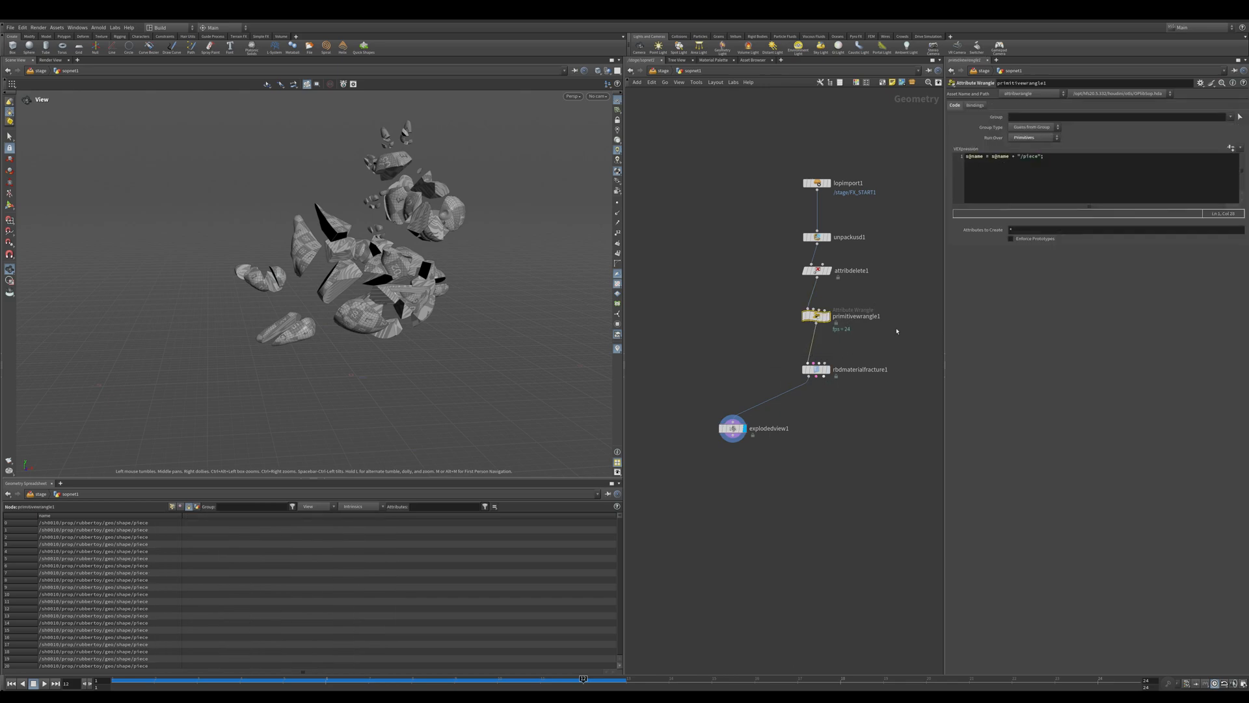
pyautogui.click(733, 428)
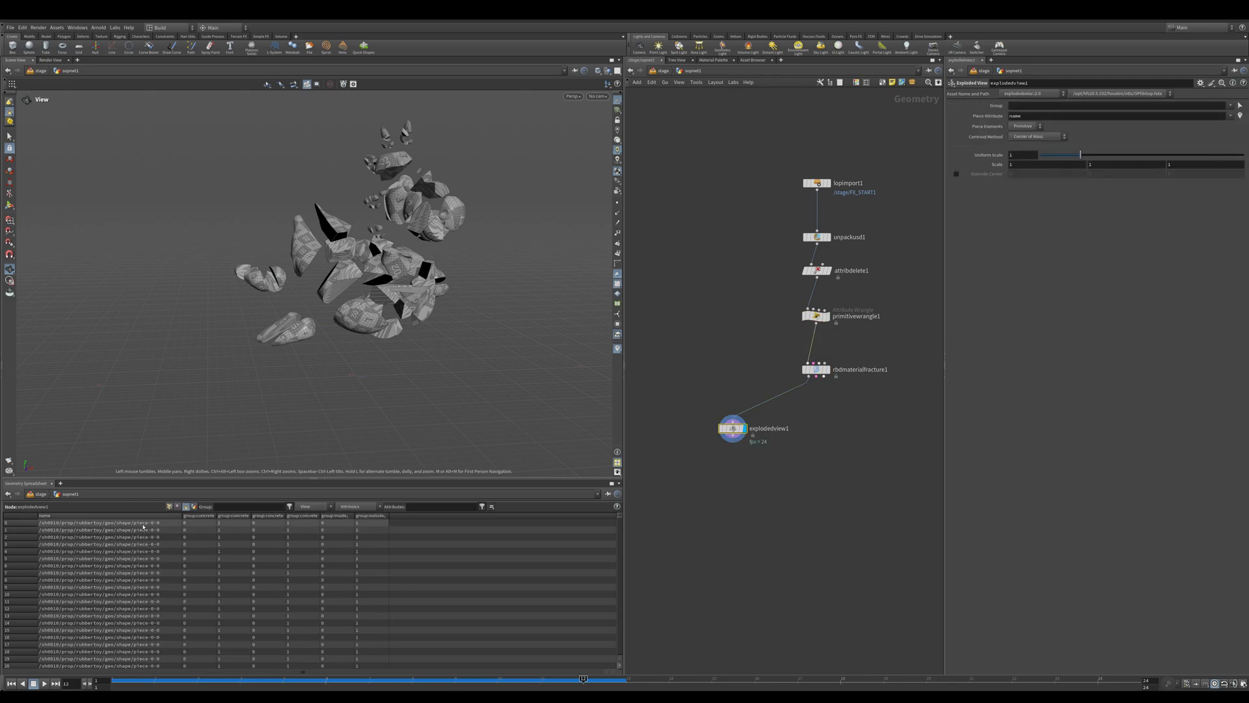
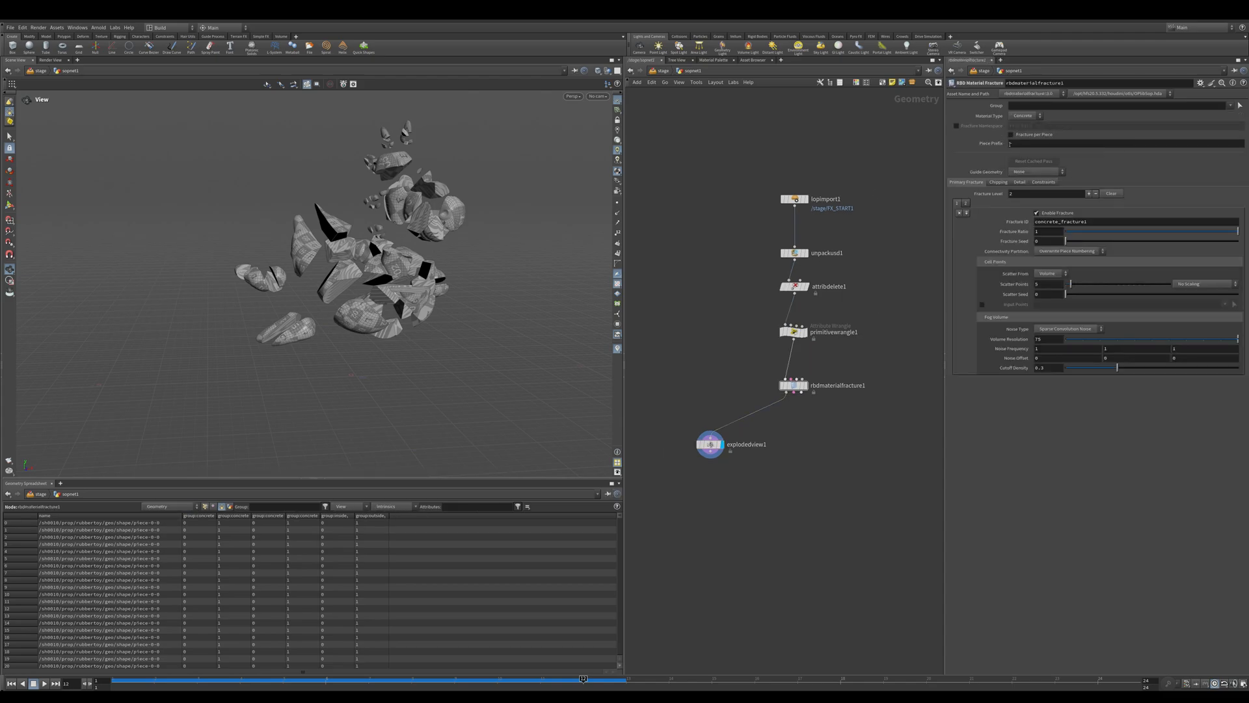
pyautogui.click(1007, 144)
pyautogui.click(1018, 144)
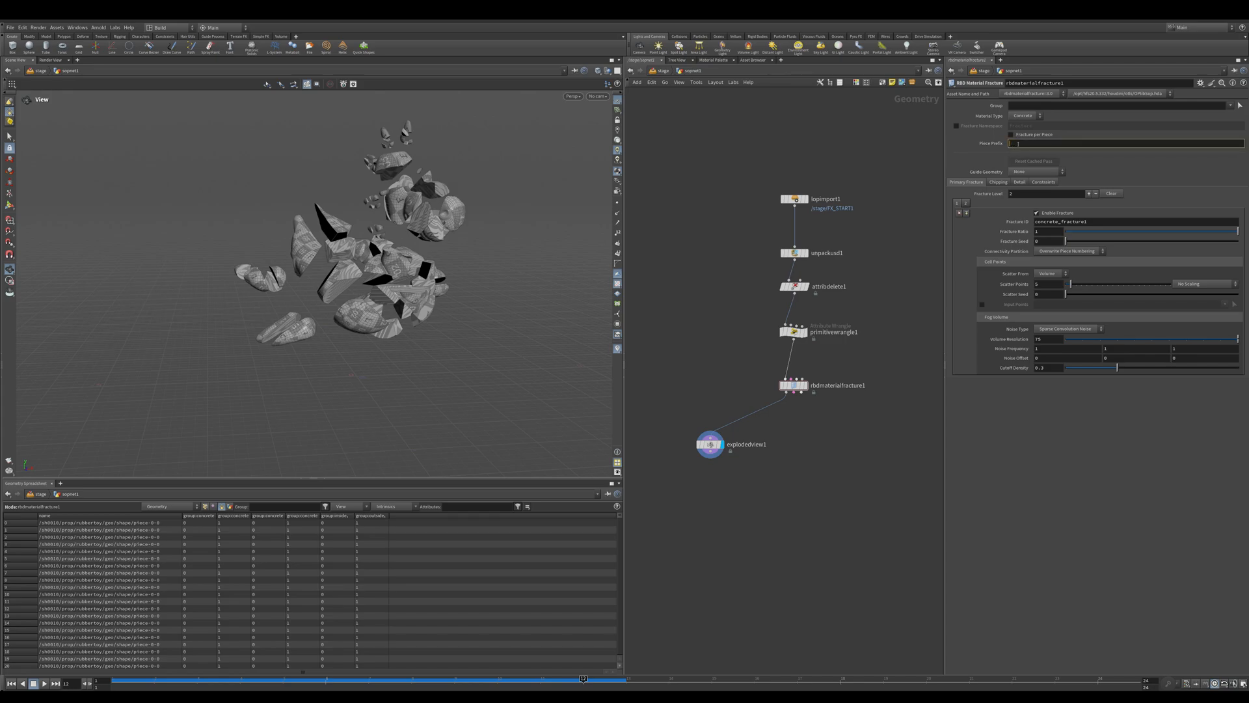
pyautogui.write('_')
pyautogui.press('Return')
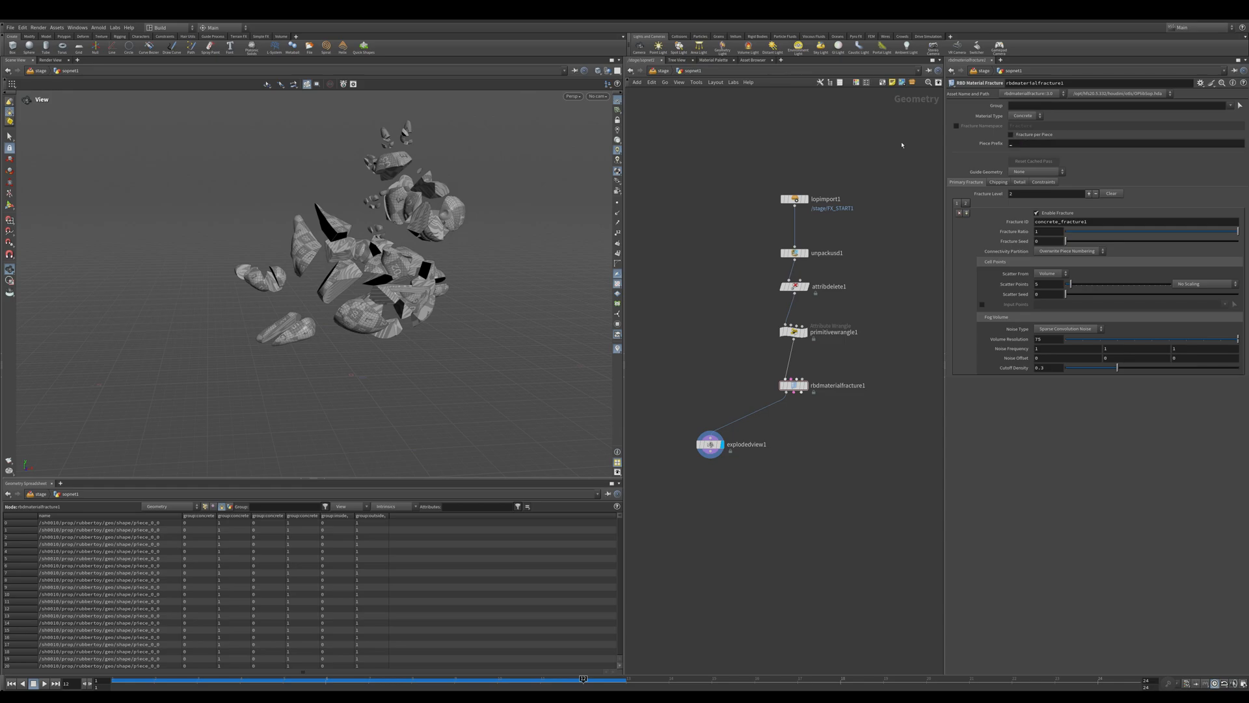
pyautogui.moveTo(800, 422); pyautogui.dragTo(761, 330, button='middle')
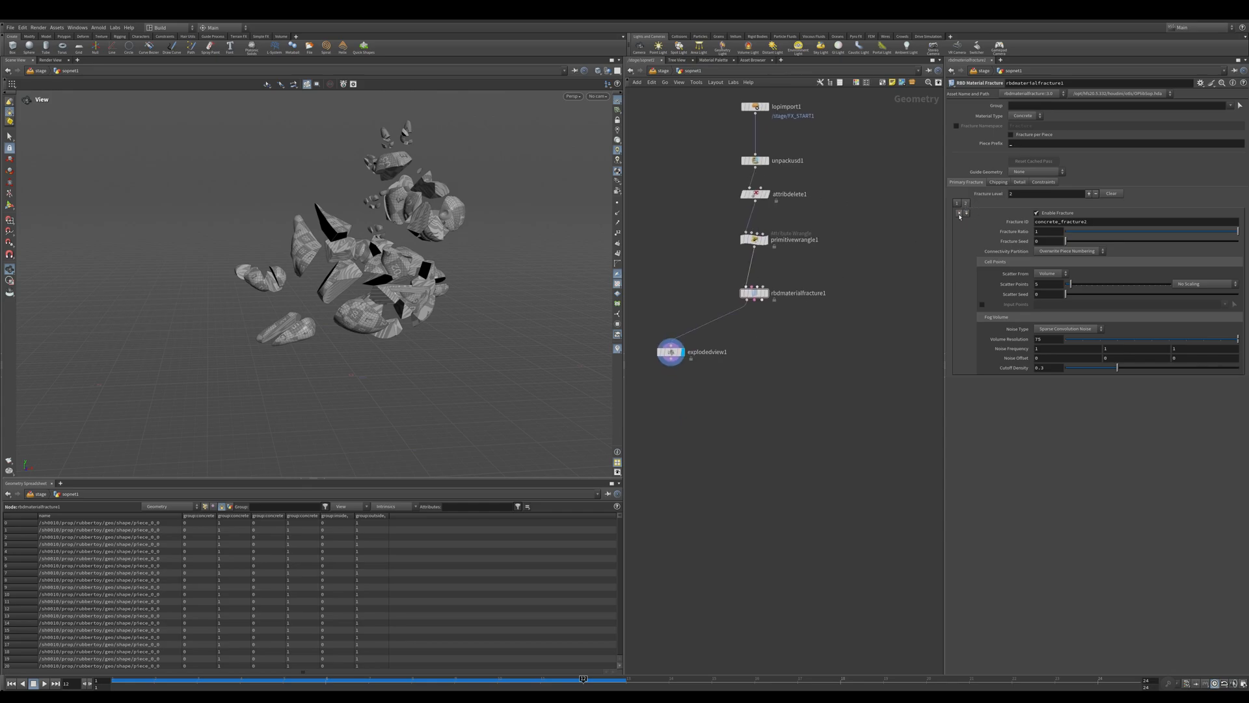
pyautogui.click(959, 214)
pyautogui.click(747, 301)
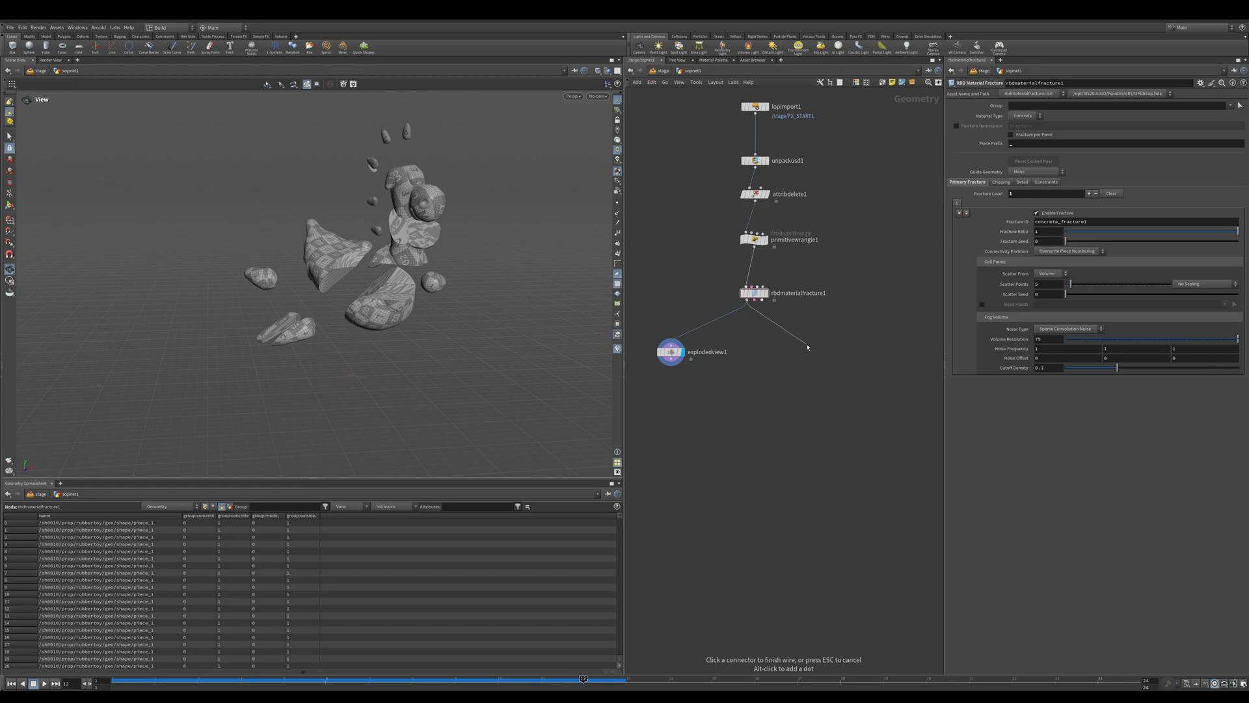
pyautogui.press('Tab')
pyautogui.press('Escape')
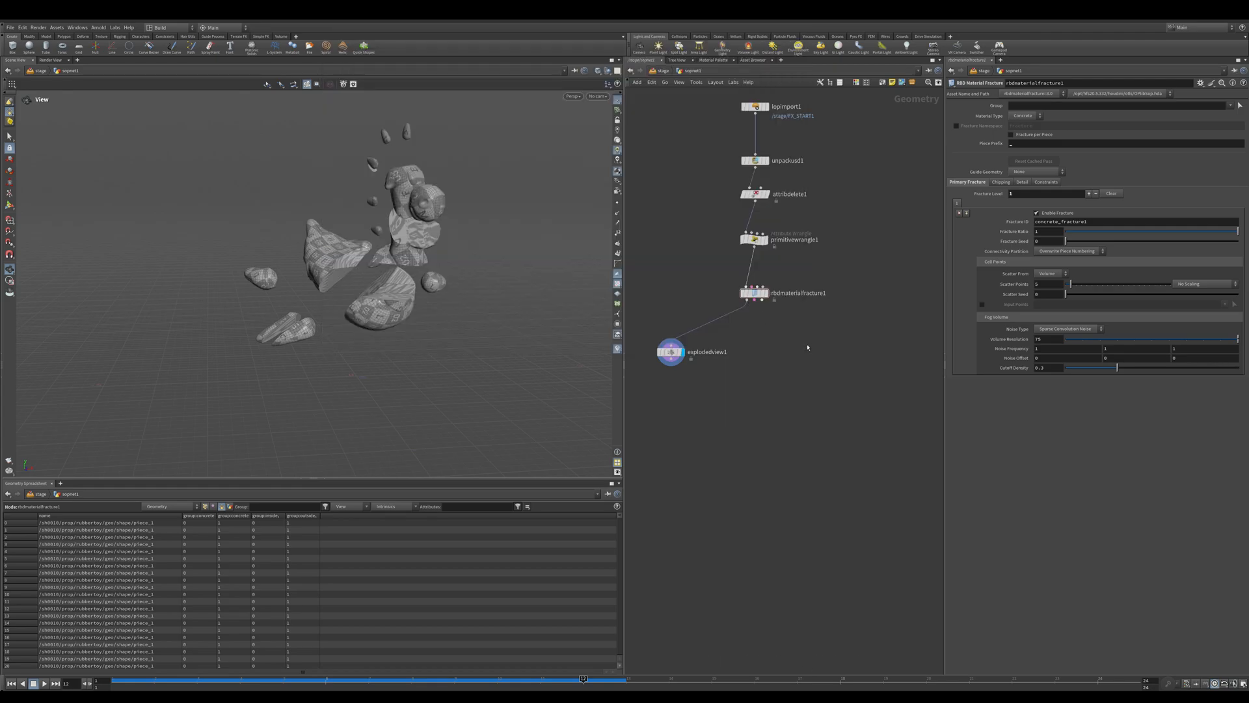
pyautogui.press('Tab')
pyautogui.press('Escape')
# - Add a Scatter node beside the Exploded View node, below the RBD Material Fracture
pyautogui.press('Tab')
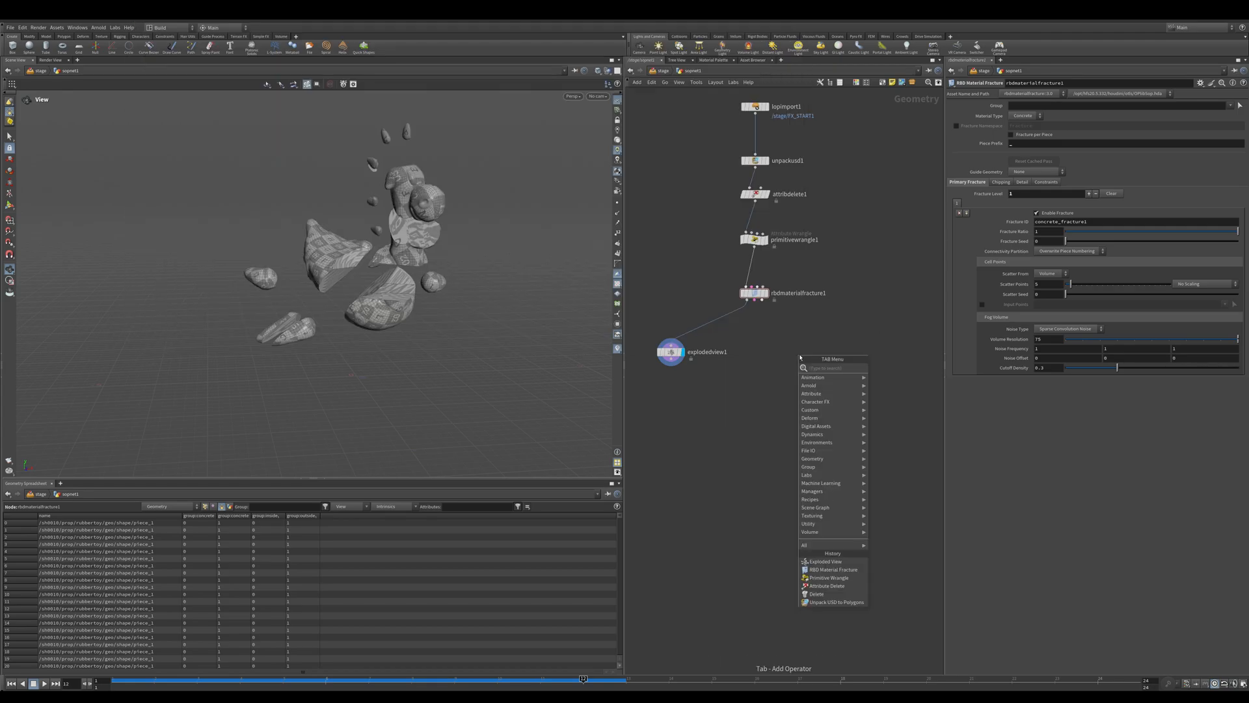
pyautogui.write('sca')
pyautogui.press('Return')
pyautogui.click(807, 345)
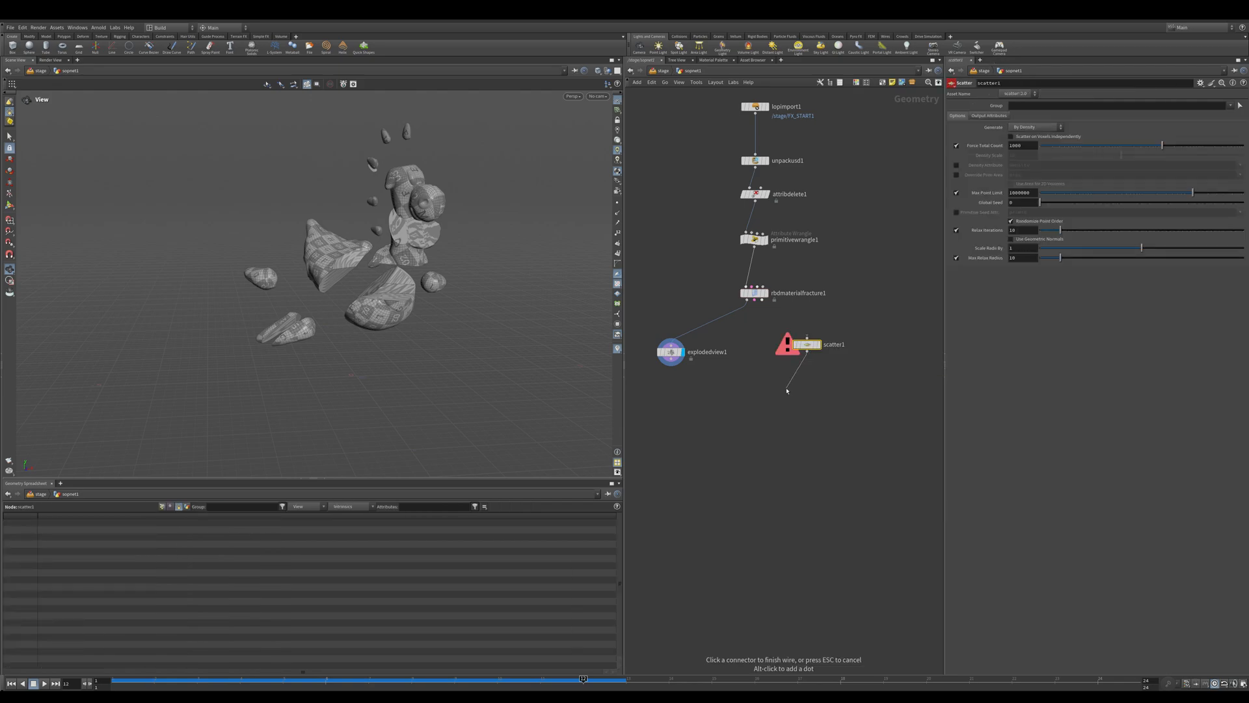
pyautogui.moveTo(811, 349); pyautogui.dragTo(814, 367)
pyautogui.moveTo(788, 400); pyautogui.dragTo(824, 337)
# - Set the Scatter's Force Total Count to 10 and connect the RBD Material Fracture's first output to its input
pyautogui.click(1025, 148)
pyautogui.press('BackSpace')
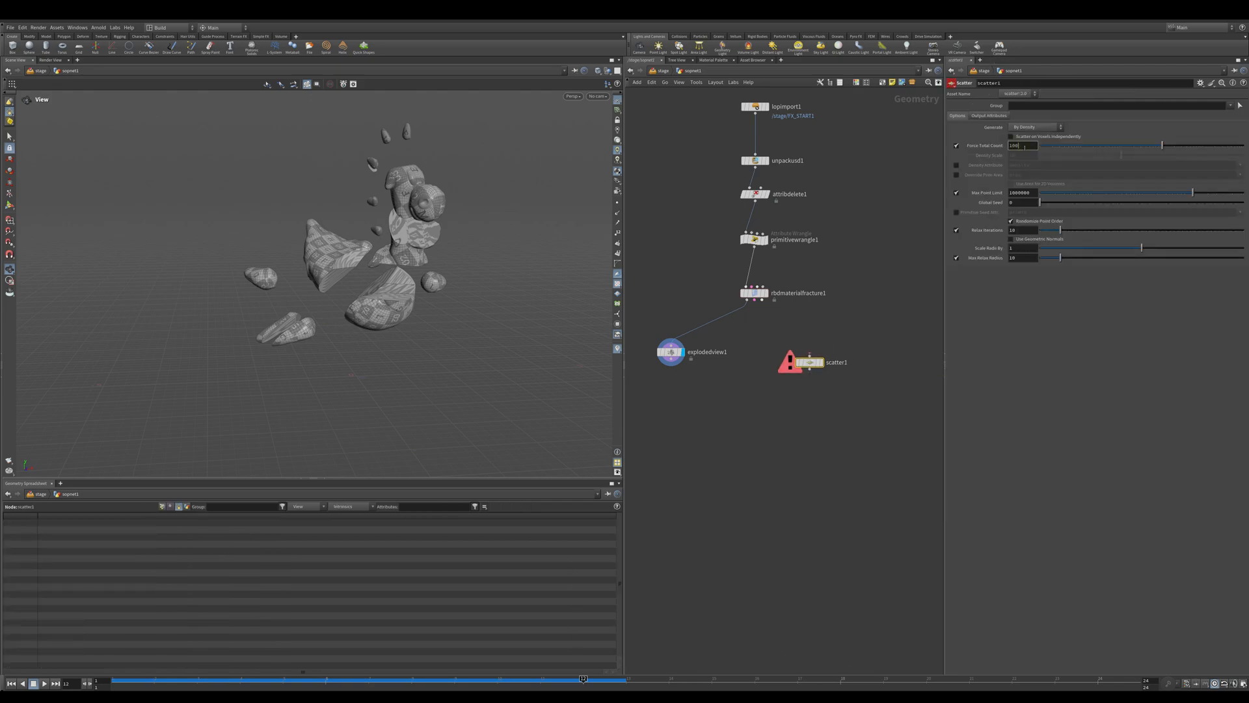
pyautogui.press('Return')
pyautogui.moveTo(748, 301); pyautogui.dragTo(810, 355)
# - Add a Voronoi Fracture node that takes the material-fractured geometry and the scattered points as inputs
pyautogui.press('Tab')
pyautogui.write('voron')
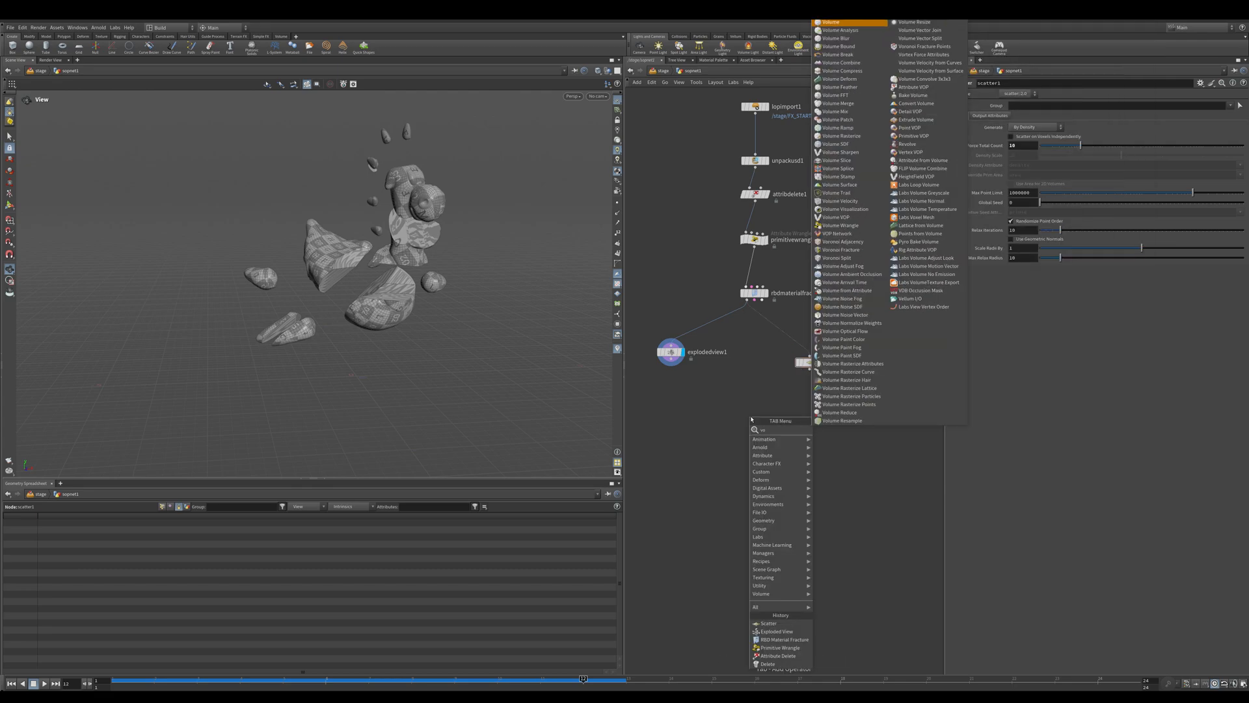
pyautogui.press('Down')
pyautogui.press('Return')
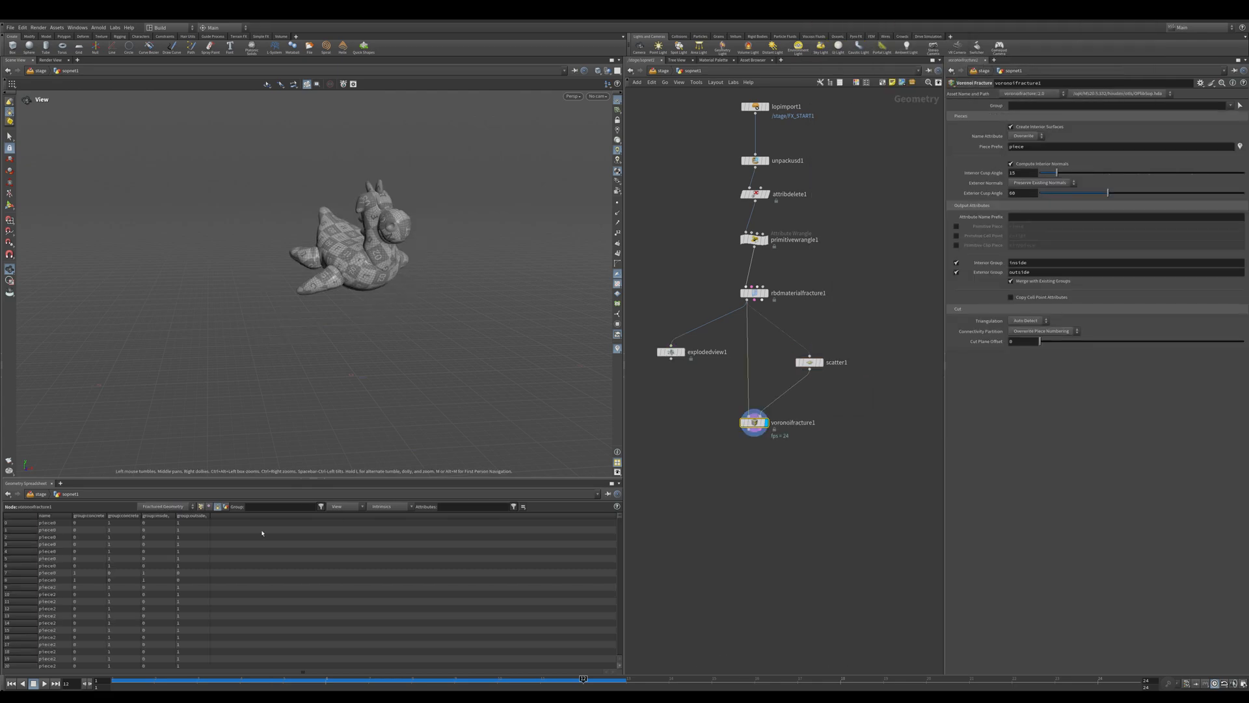
# - Set the Voronoi Fracture's Name Attribute to Append with an underscore as piece prefix, and check the piece names in the spreadsheet
pyautogui.click(201, 506)
pyautogui.click(217, 506)
pyautogui.click(1025, 135)
pyautogui.click(1027, 146)
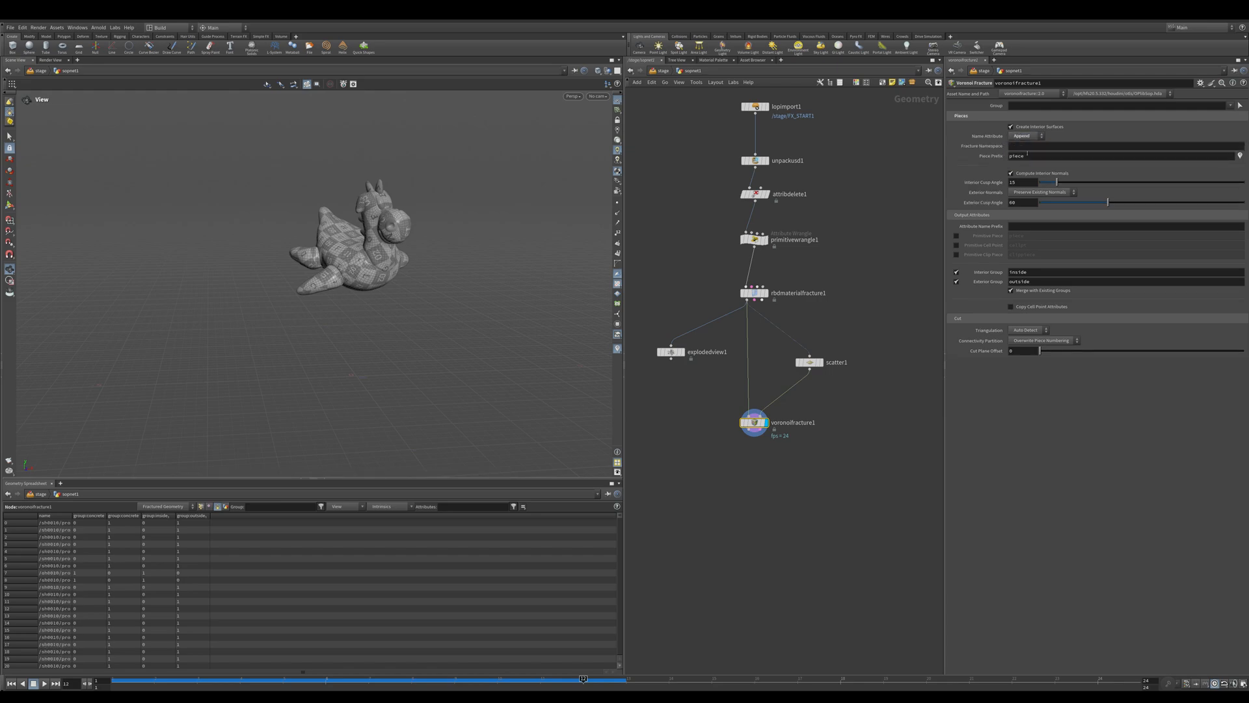
pyautogui.doubleClick(1028, 157)
pyautogui.press('BackSpace')
pyautogui.press('Return')
pyautogui.moveTo(73, 516); pyautogui.dragTo(216, 516)
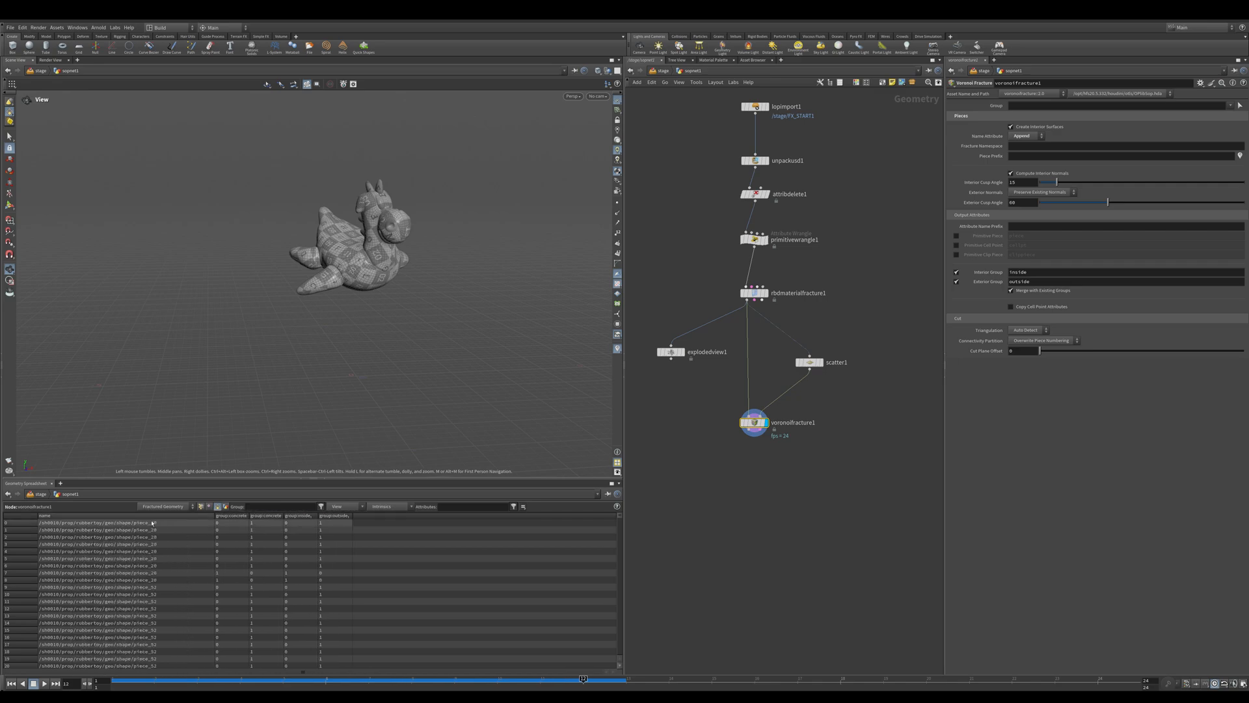
pyautogui.press('Return')
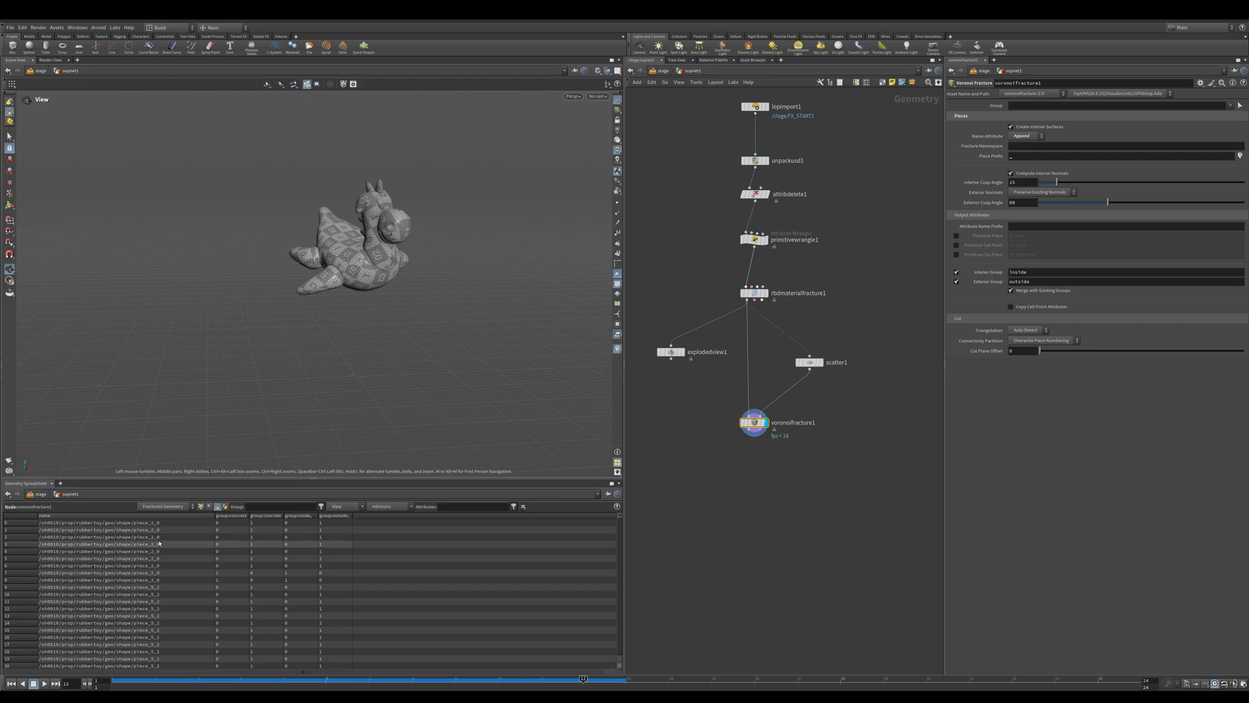
pyautogui.scroll(-20, 149, 530)
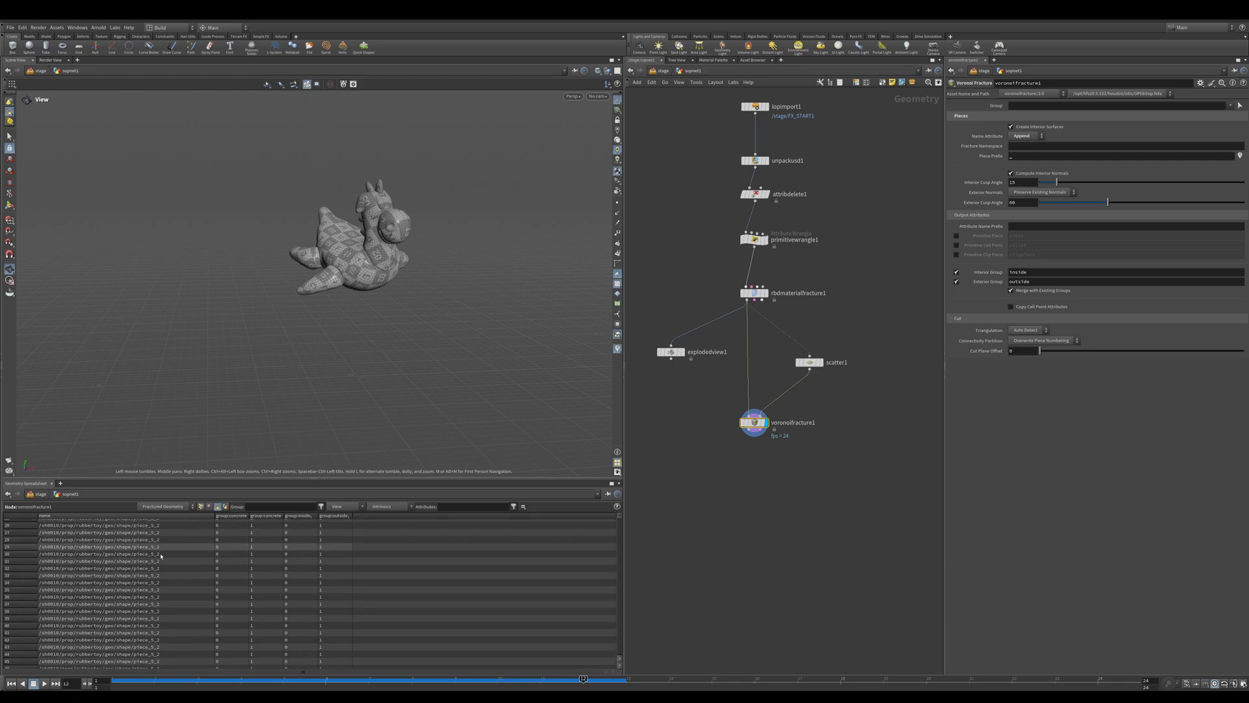
pyautogui.moveTo(717, 530); pyautogui.dragTo(738, 489, button='middle')
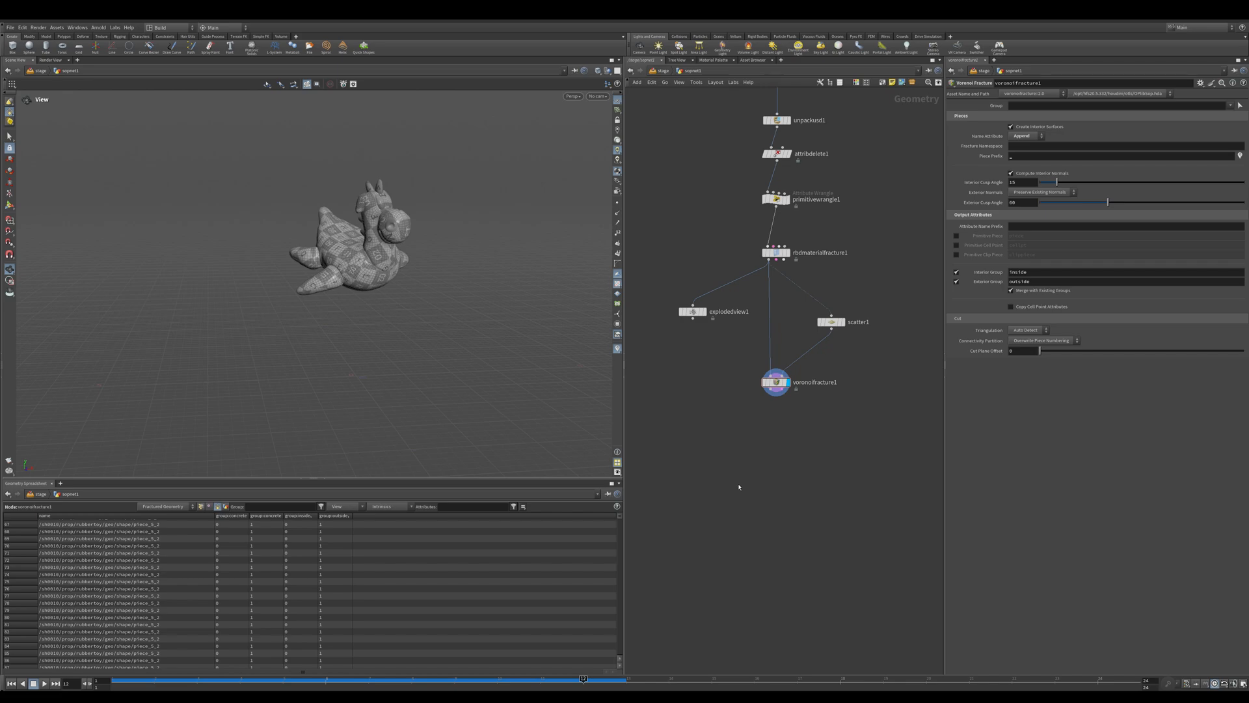
pyautogui.scroll(20, 193, 557)
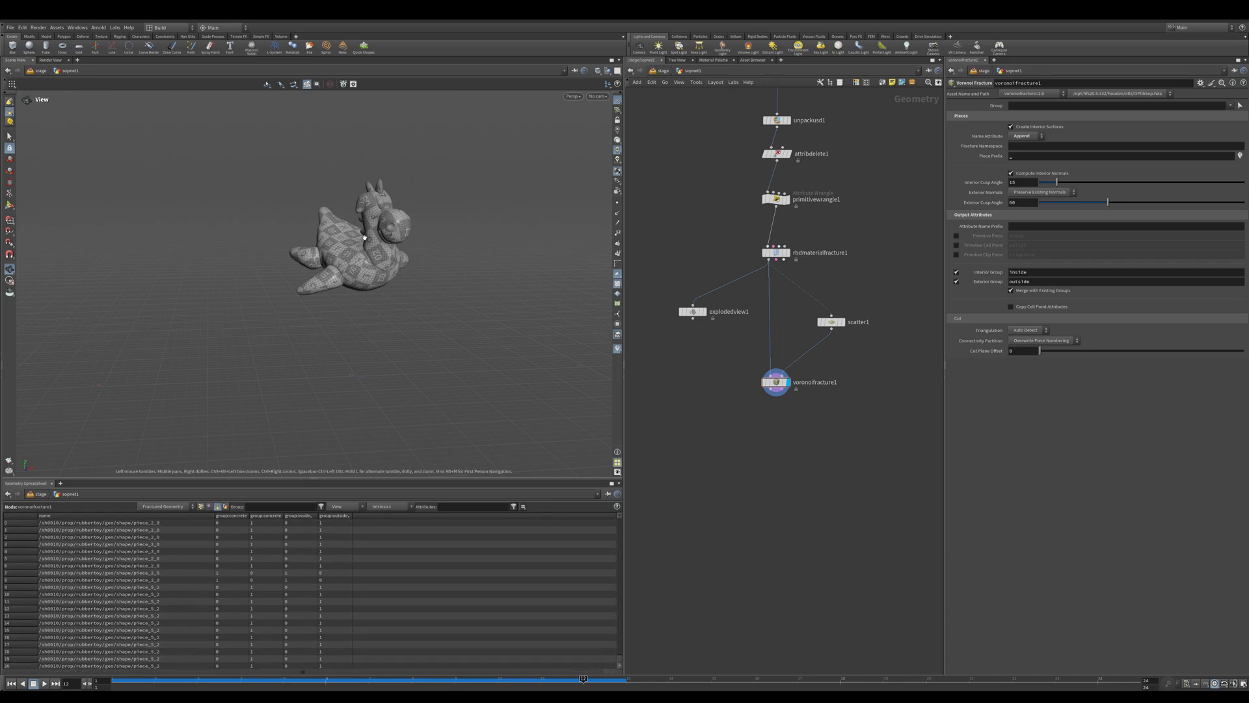
# - Add a Null node below the Voronoi Fracture and name it HIGHRESS_GEO
pyautogui.moveTo(364, 238); pyautogui.dragTo(387, 241)
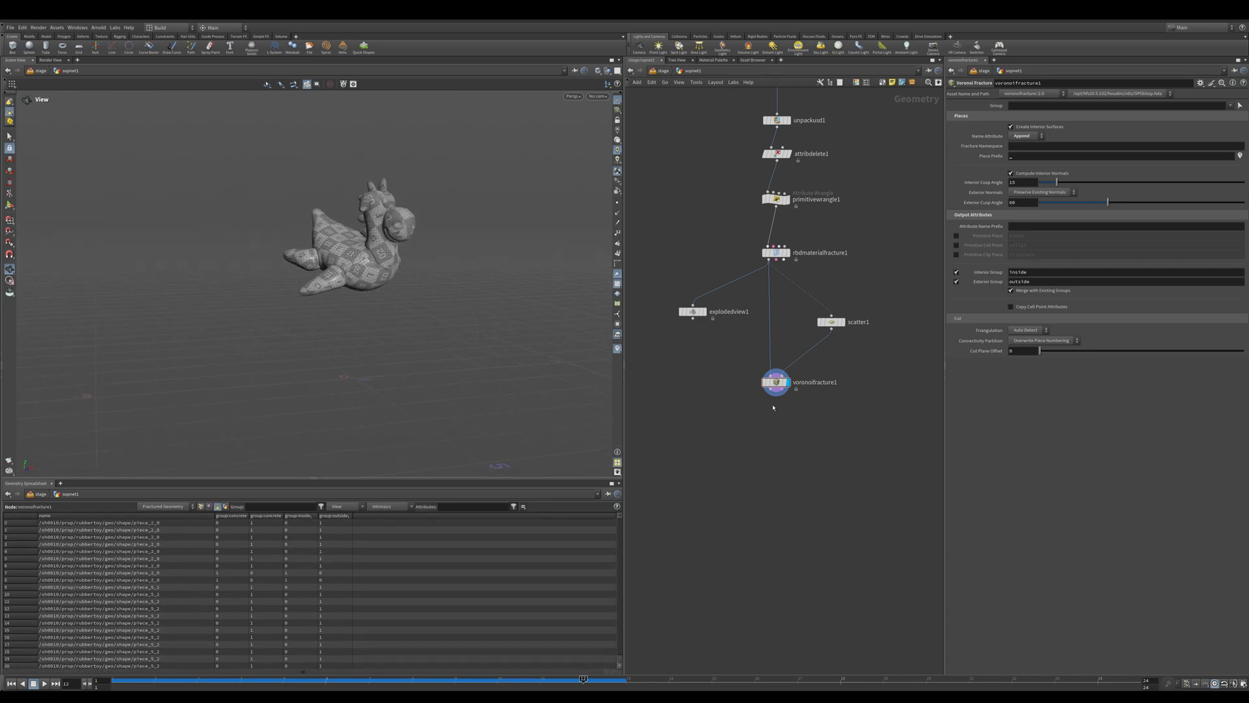
pyautogui.click(770, 389)
pyautogui.press('Tab')
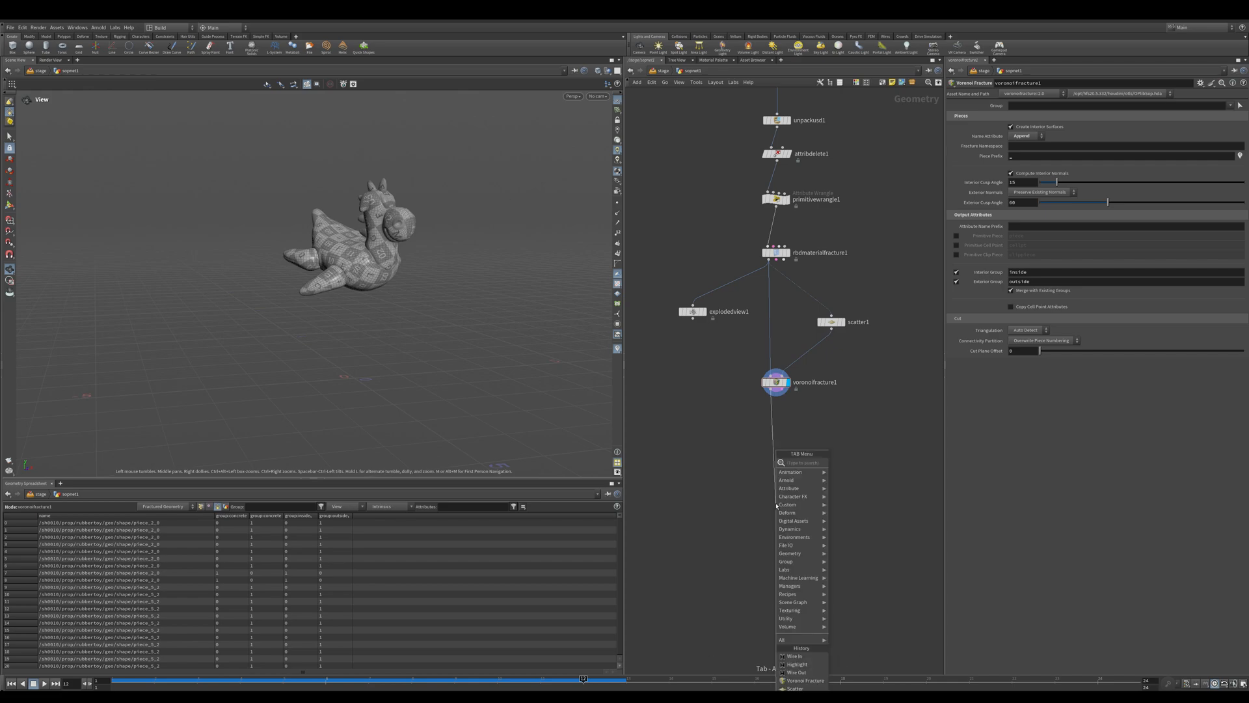
pyautogui.write('null')
pyautogui.press('Return')
pyautogui.press('Return')
pyautogui.click(798, 505)
pyautogui.write('HIGHRESS_GEO')
pyautogui.press('Return')
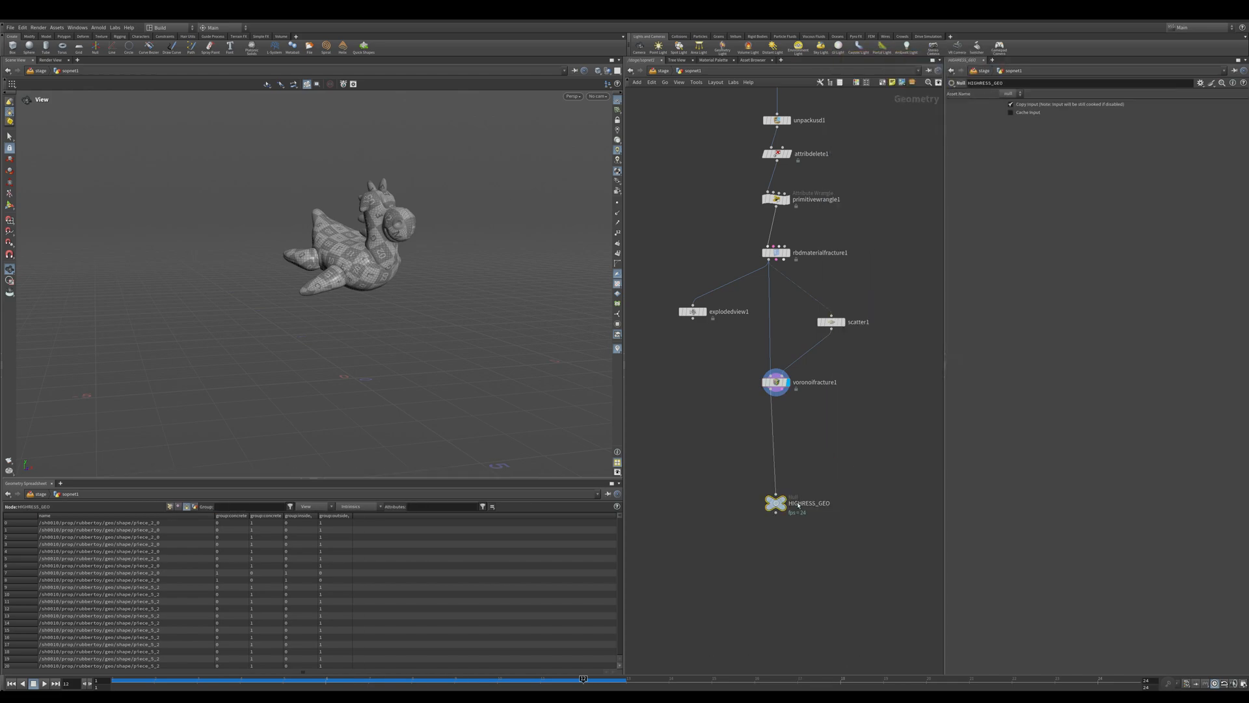
pyautogui.click(738, 506)
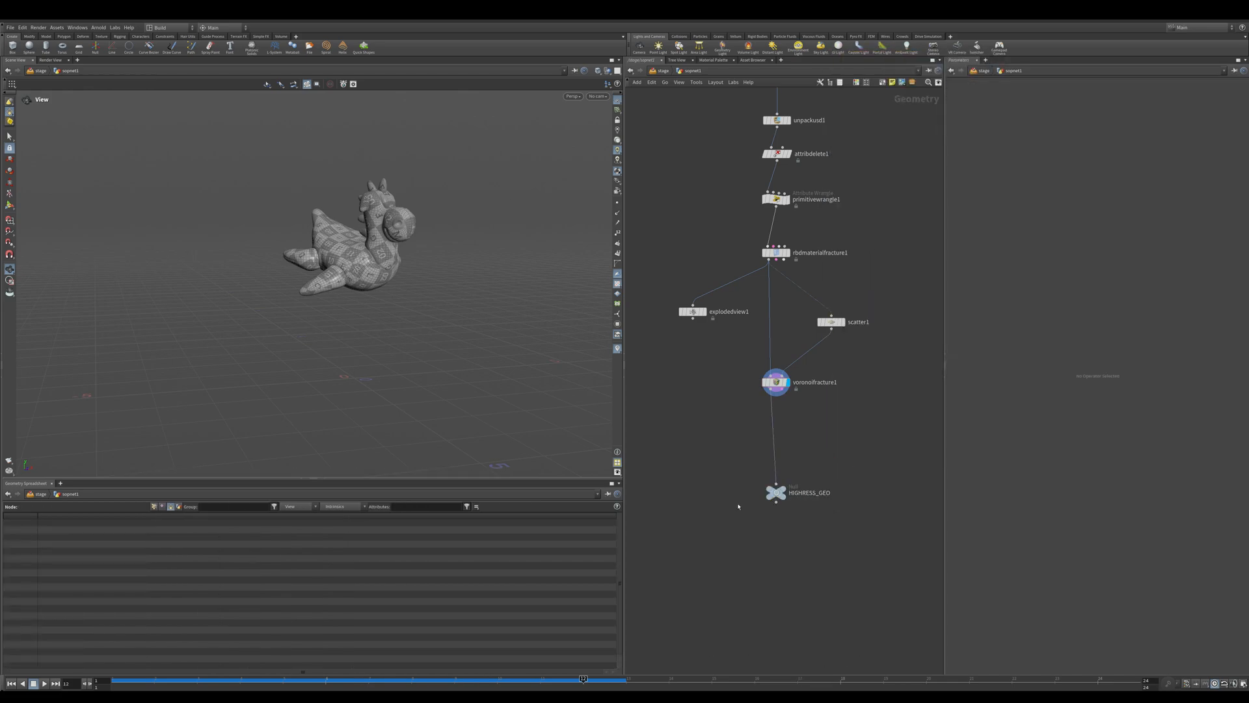
# - Insert a Rest Position node between the Voronoi Fracture and the HIGHRESS_GEO null
pyautogui.moveTo(721, 447); pyautogui.dragTo(737, 454, button='middle')
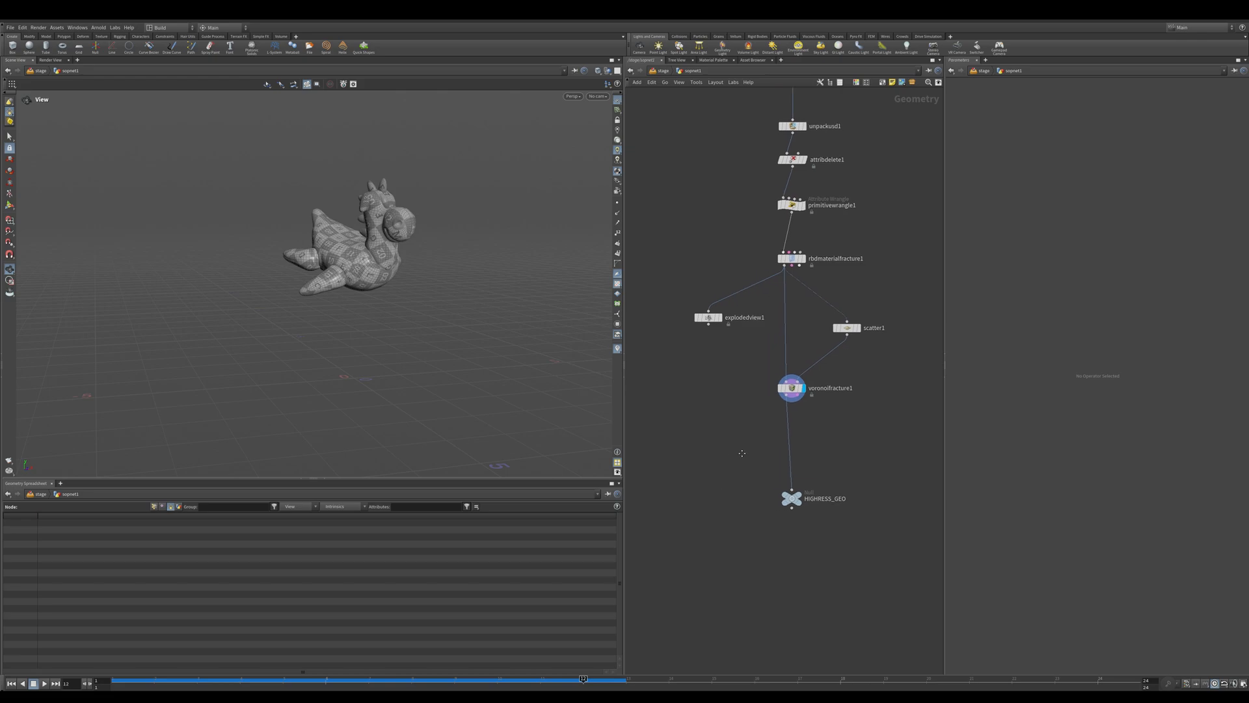
pyautogui.moveTo(742, 451); pyautogui.dragTo(864, 435)
pyautogui.press('Tab')
pyautogui.write('rest')
pyautogui.press('Return')
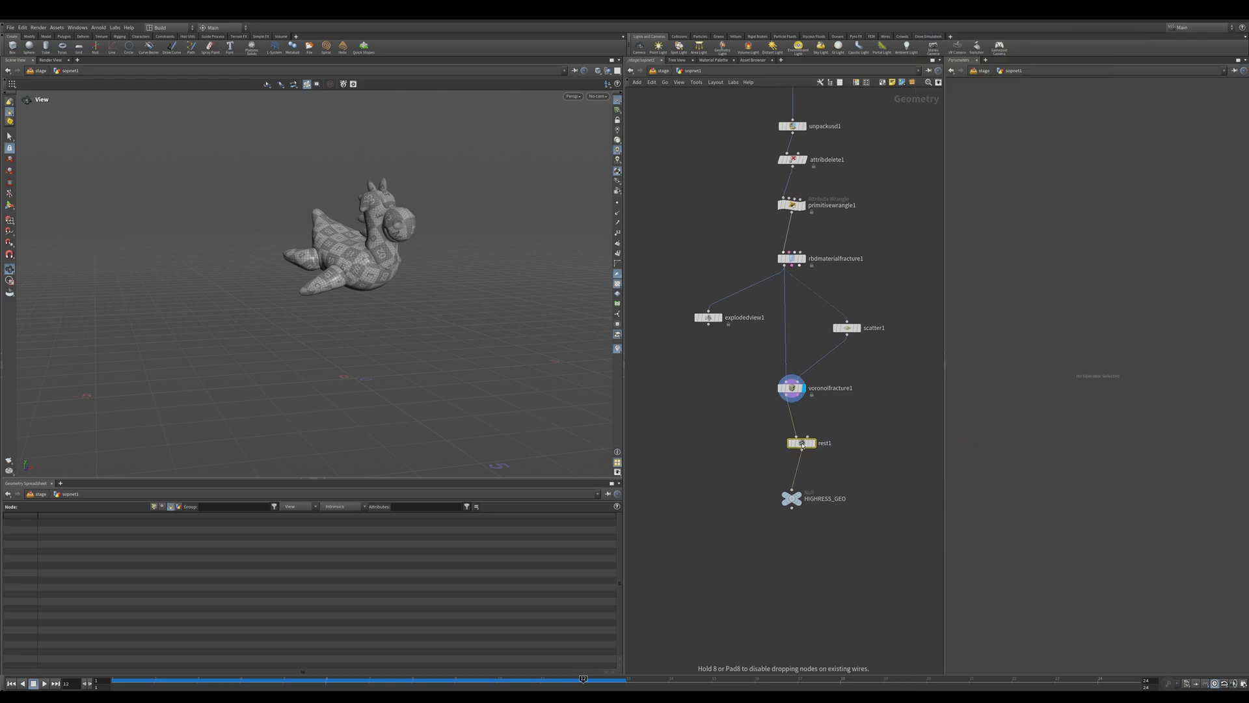
# - Set the Rest Position's attribute name to Pref and turn off the wireframe overlay in the viewport
pyautogui.click(1054, 114)
pyautogui.write('Pref')
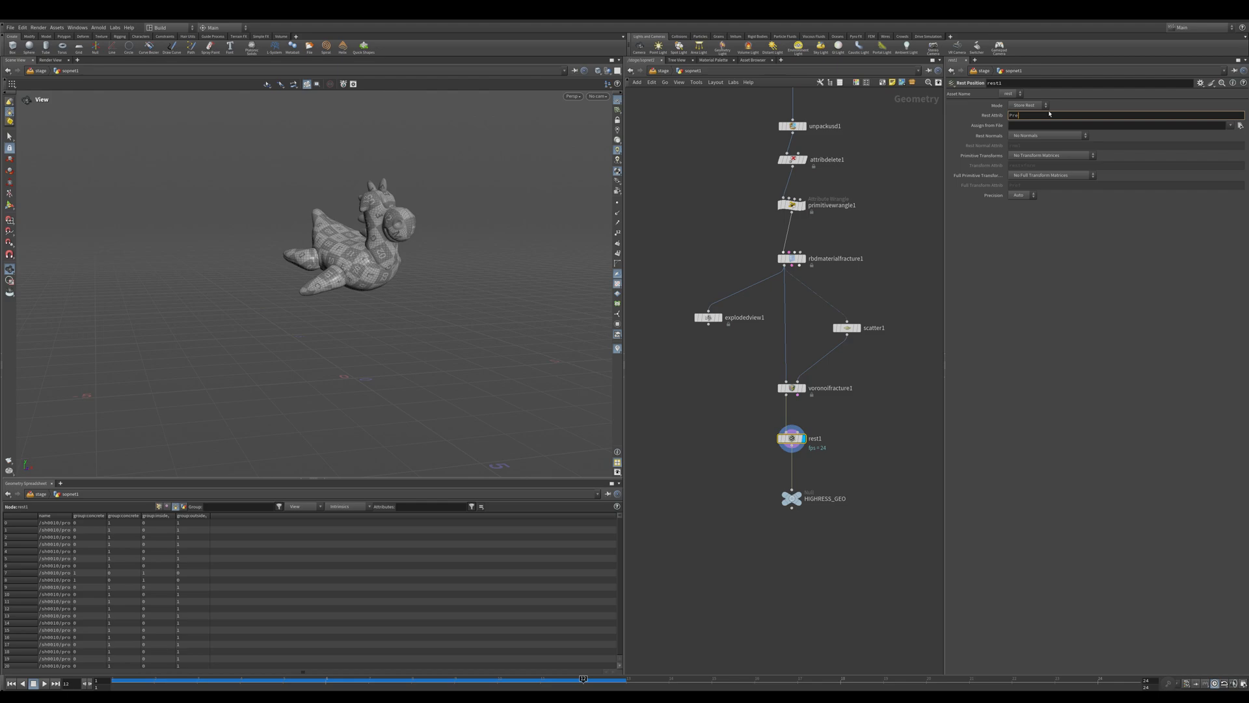
pyautogui.press('Return')
pyautogui.moveTo(403, 261)
pyautogui.mouseDown()
pyautogui.moveTo(417, 259)
pyautogui.moveTo(401, 251)
pyautogui.mouseUp()
pyautogui.hotkey('shift', 'w')
# - Add an RBD Configure node below the HIGHRESS_GEO null and display its result
pyautogui.moveTo(778, 588); pyautogui.dragTo(774, 493, button='middle')
pyautogui.click(775, 492)
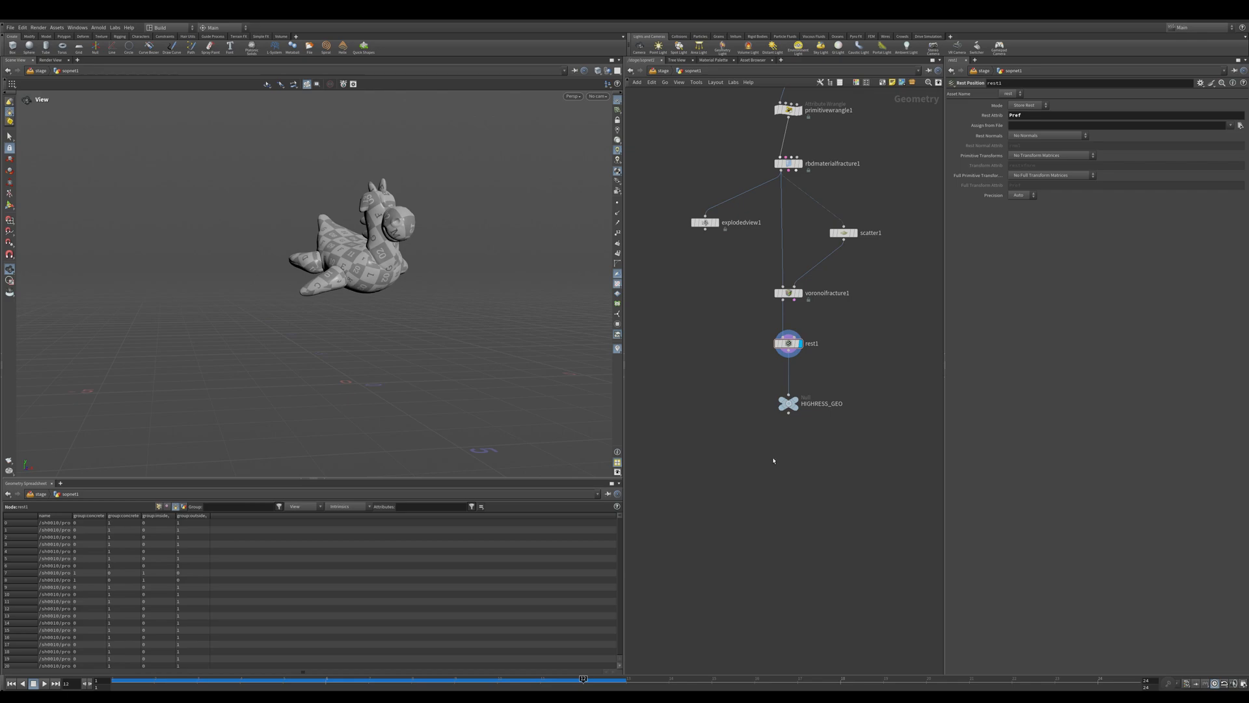
pyautogui.press('Tab')
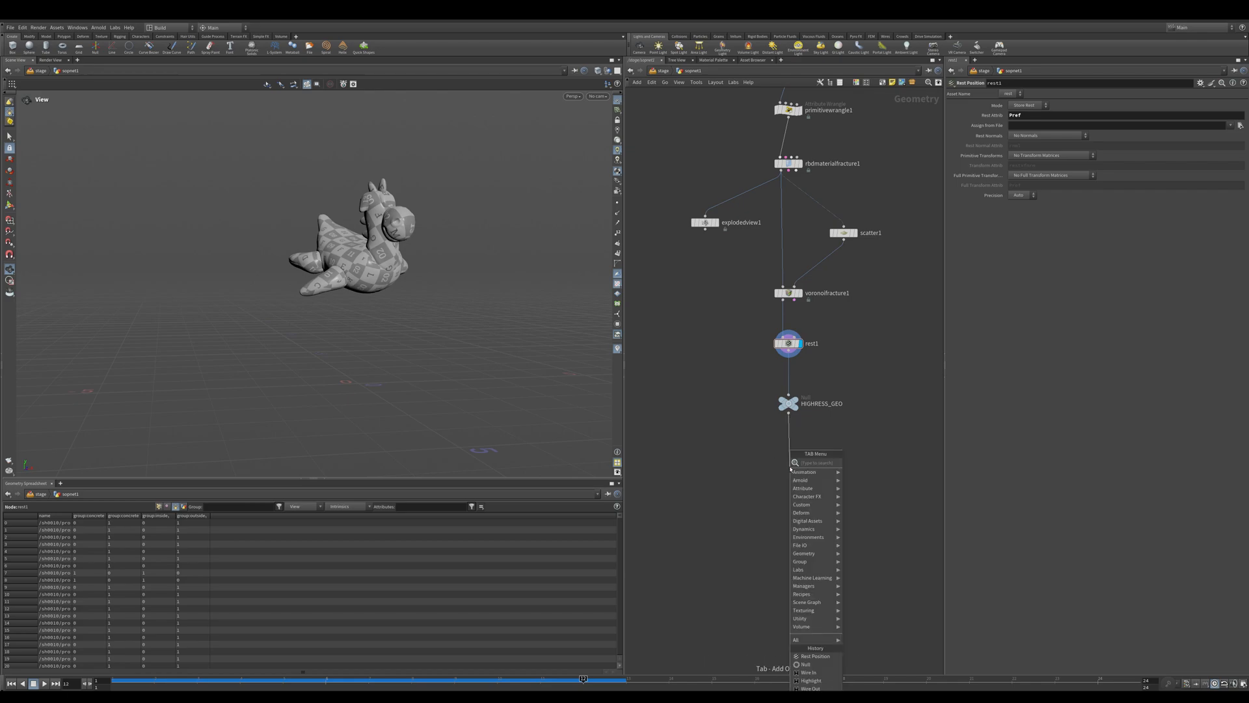
pyautogui.write('rd')
pyautogui.press('BackSpace')
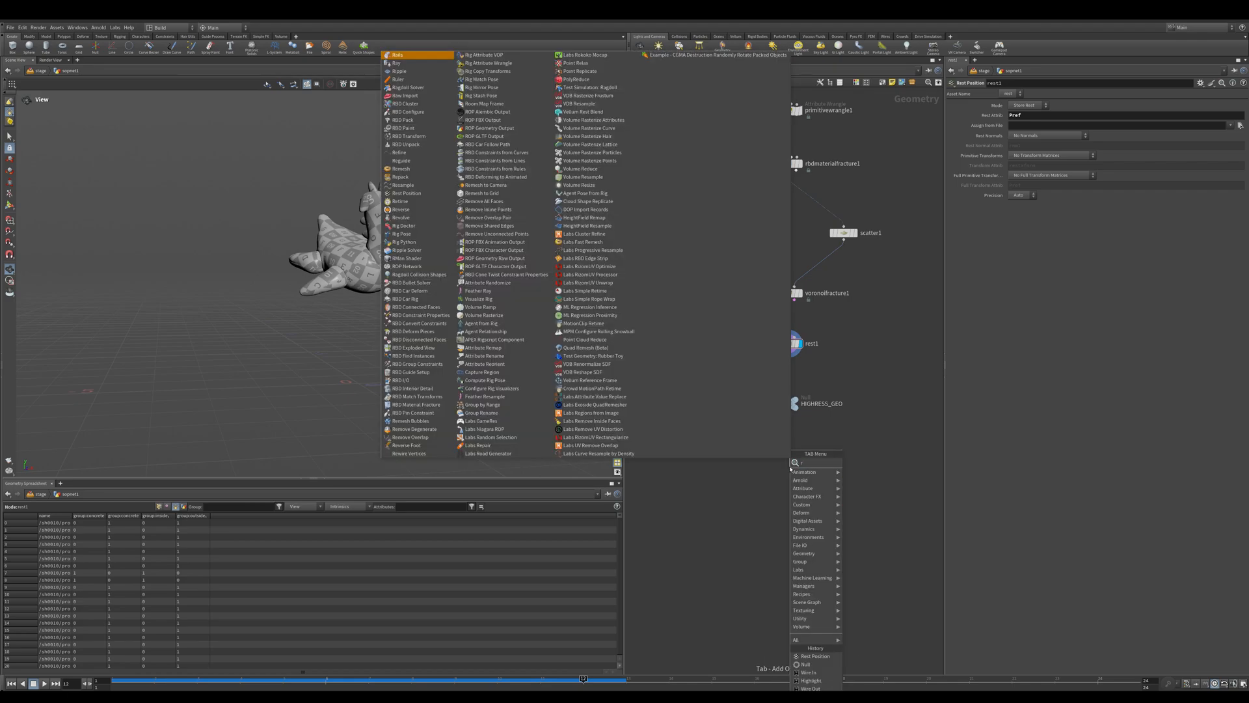
pyautogui.write('bdconf')
pyautogui.press('Return')
pyautogui.press('Return')
pyautogui.press('r')
pyautogui.moveTo(783, 513); pyautogui.dragTo(772, 404, button='middle')
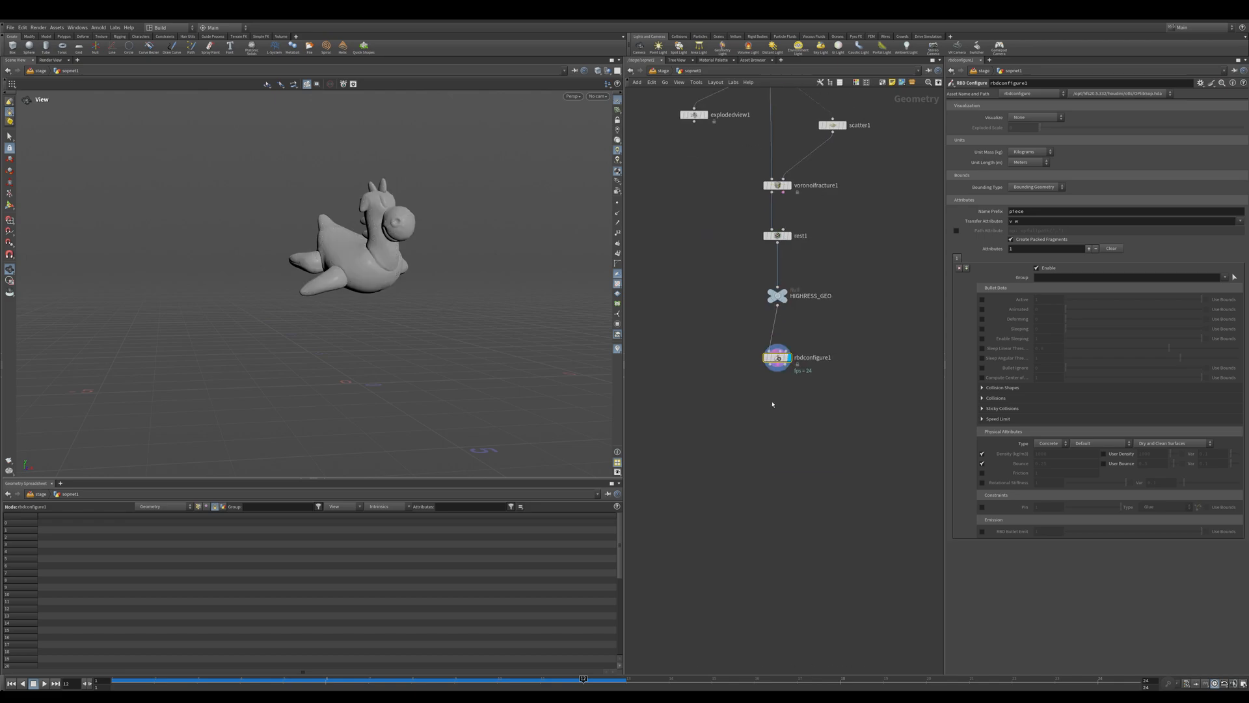
# - Add an RBD Bullet Solver after RBD Configure, set its ground type to Ground Plane, and play the simulation
pyautogui.press('Tab')
pyautogui.click(1004, 126)
pyautogui.click(1031, 246)
pyautogui.click(1030, 256)
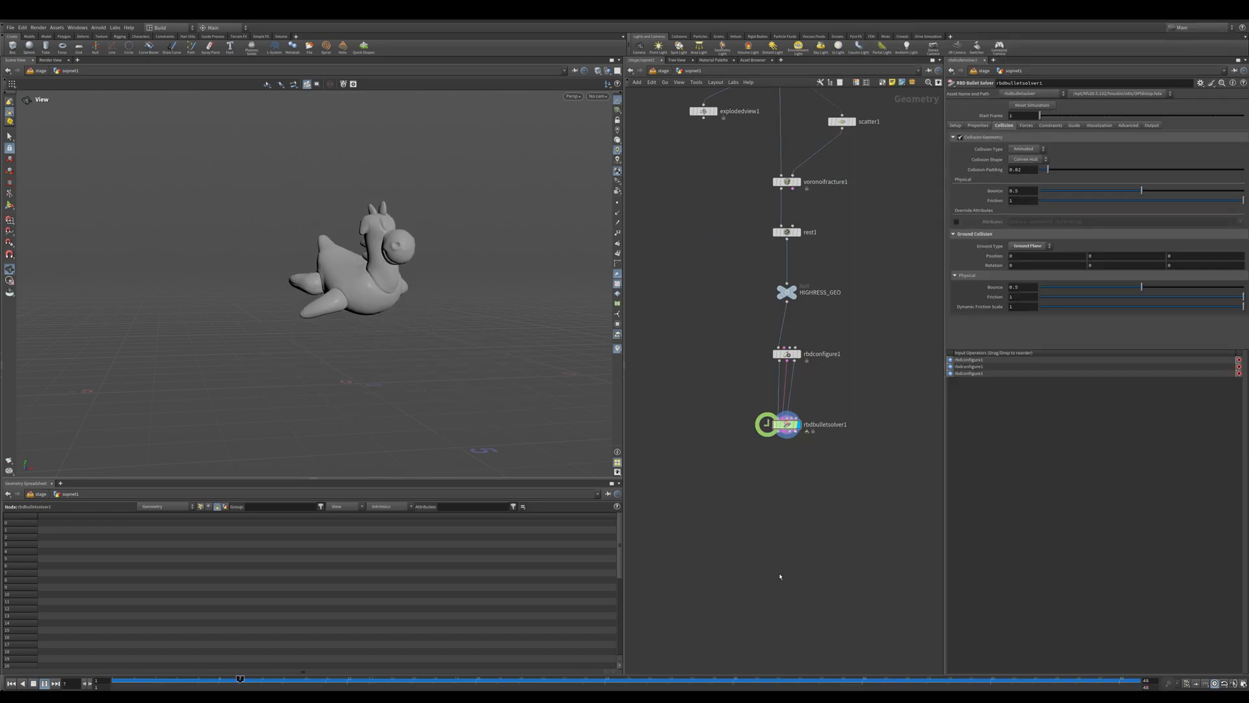
pyautogui.scroll(-2, 749, 459)
pyautogui.moveTo(747, 477); pyautogui.dragTo(769, 459, button='middle')
# - Add an Object Merge node that references /stage/sopnet1/HIGHRESS_GEO
pyautogui.click(802, 301)
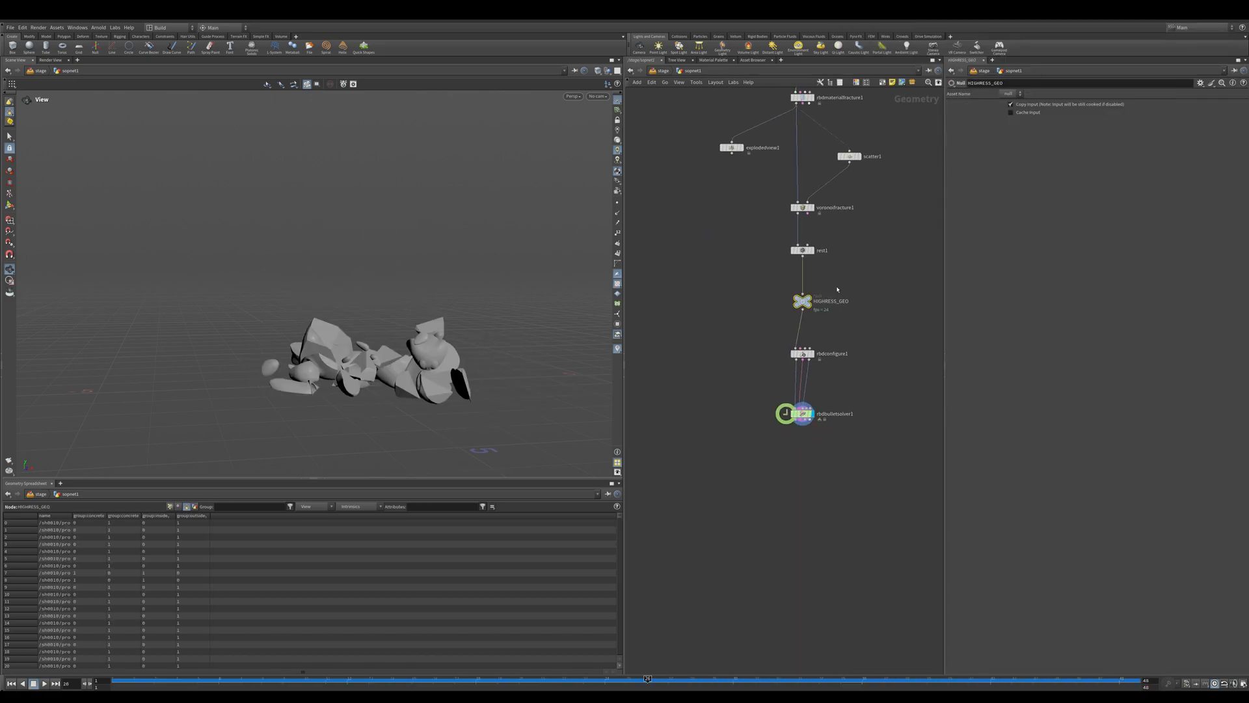
pyautogui.press('r')
pyautogui.moveTo(403, 276); pyautogui.dragTo(355, 272)
pyautogui.moveTo(741, 342); pyautogui.dragTo(756, 310, button='middle')
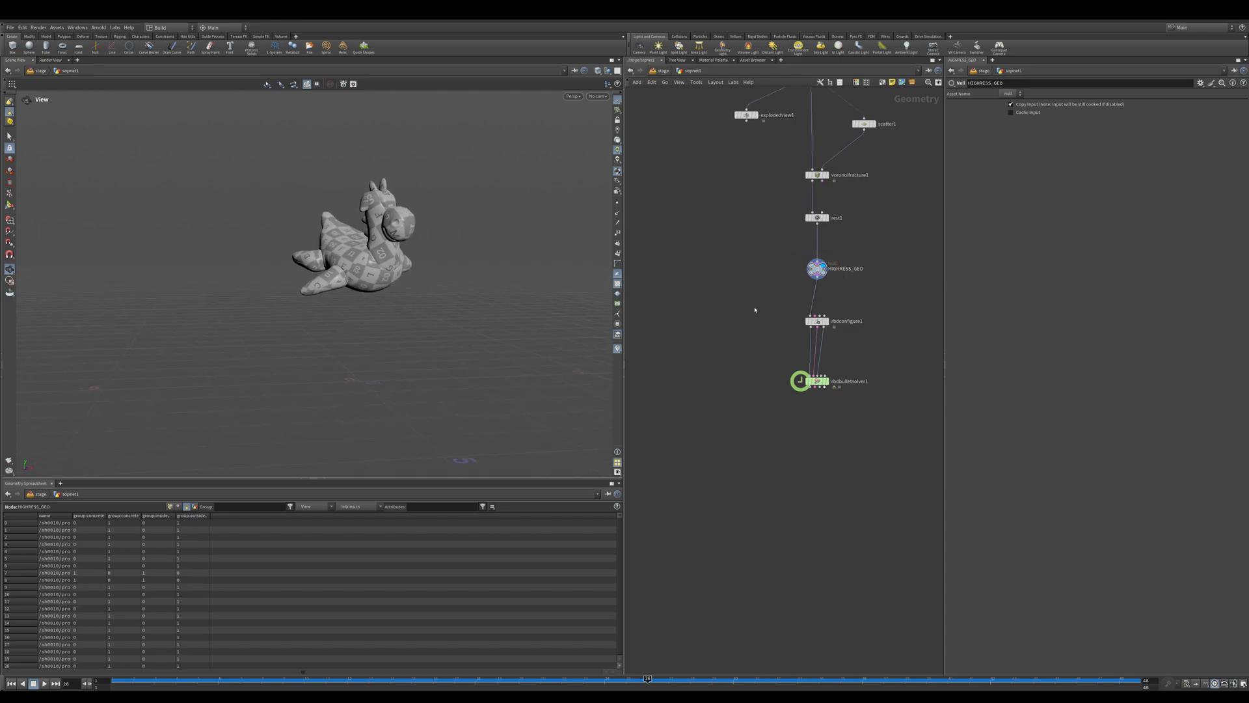
pyautogui.press('Tab')
pyautogui.write('obj')
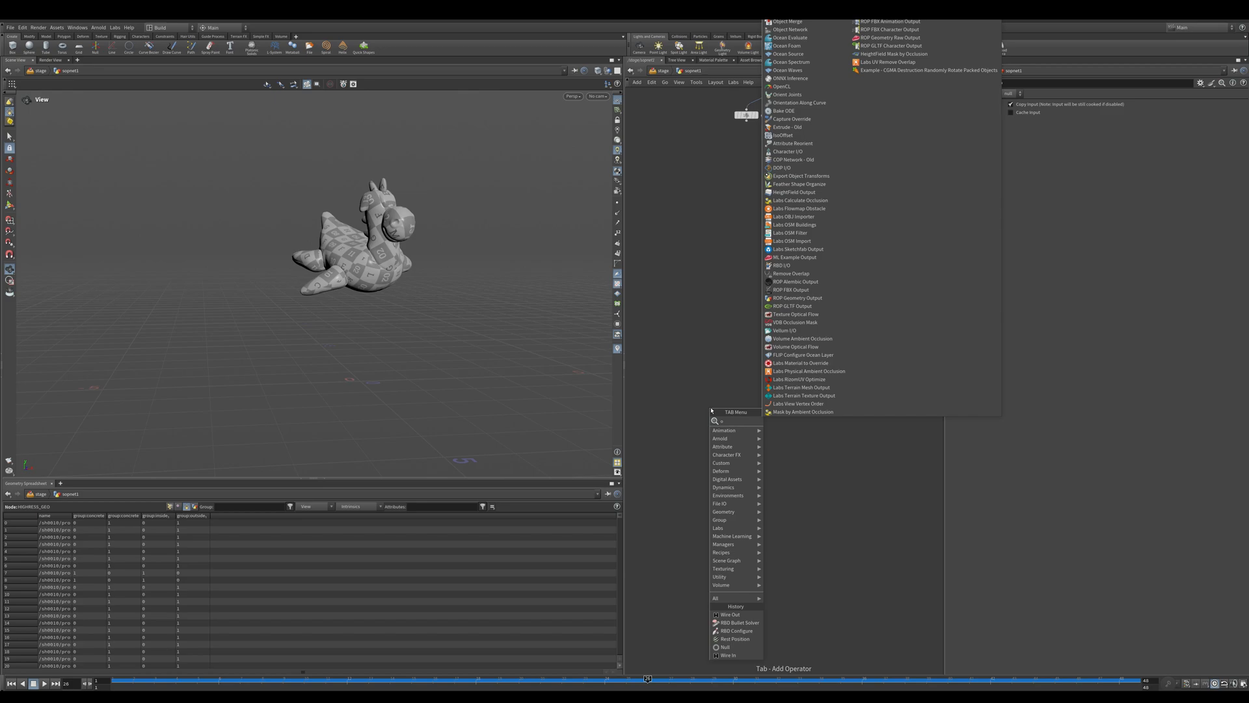
pyautogui.press('Return')
pyautogui.click(724, 400)
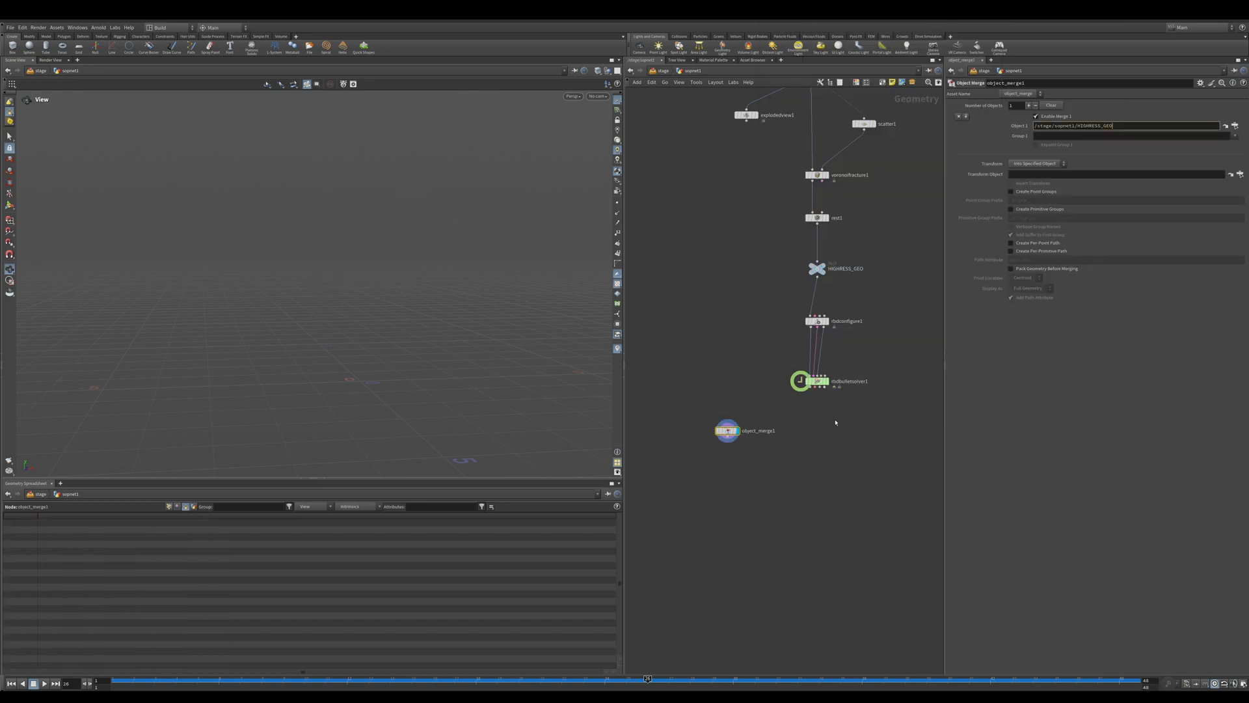
pyautogui.press('Return')
# - Add a Null node below the Object Merge and name it OUT_RENDER_GEO
pyautogui.moveTo(683, 474); pyautogui.dragTo(681, 429, button='middle')
pyautogui.click(726, 392)
pyautogui.press('Tab')
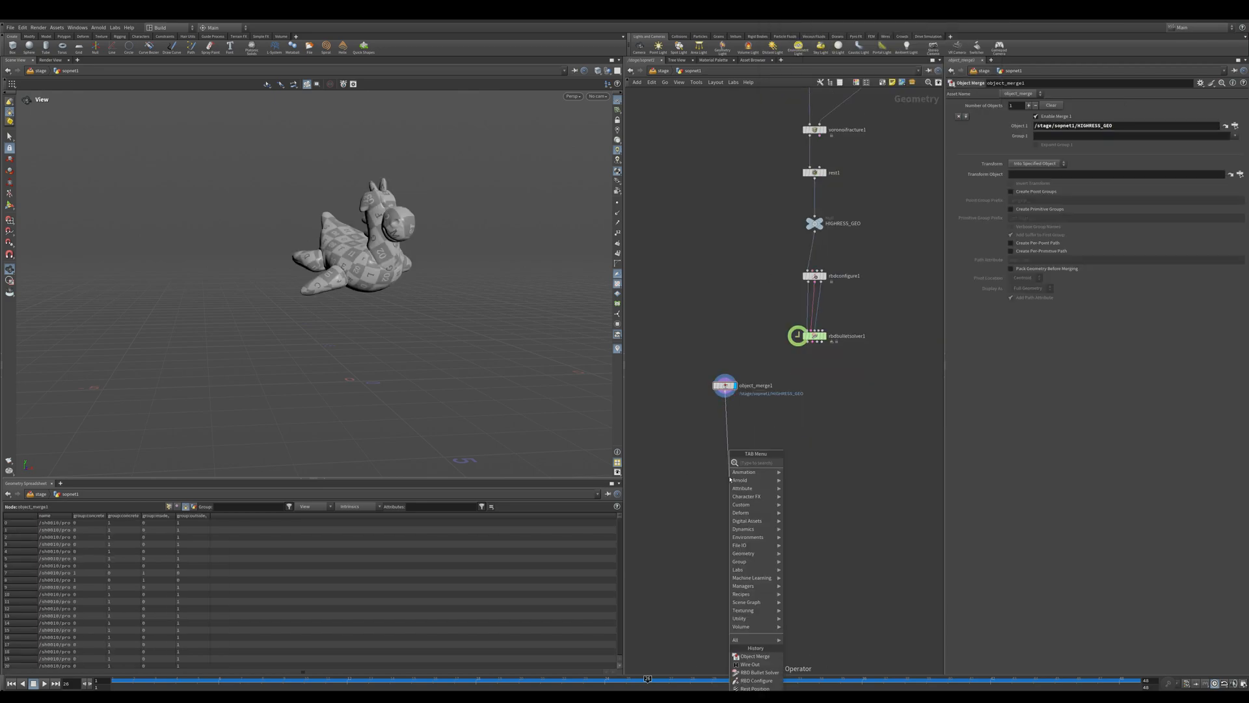
pyautogui.write('null')
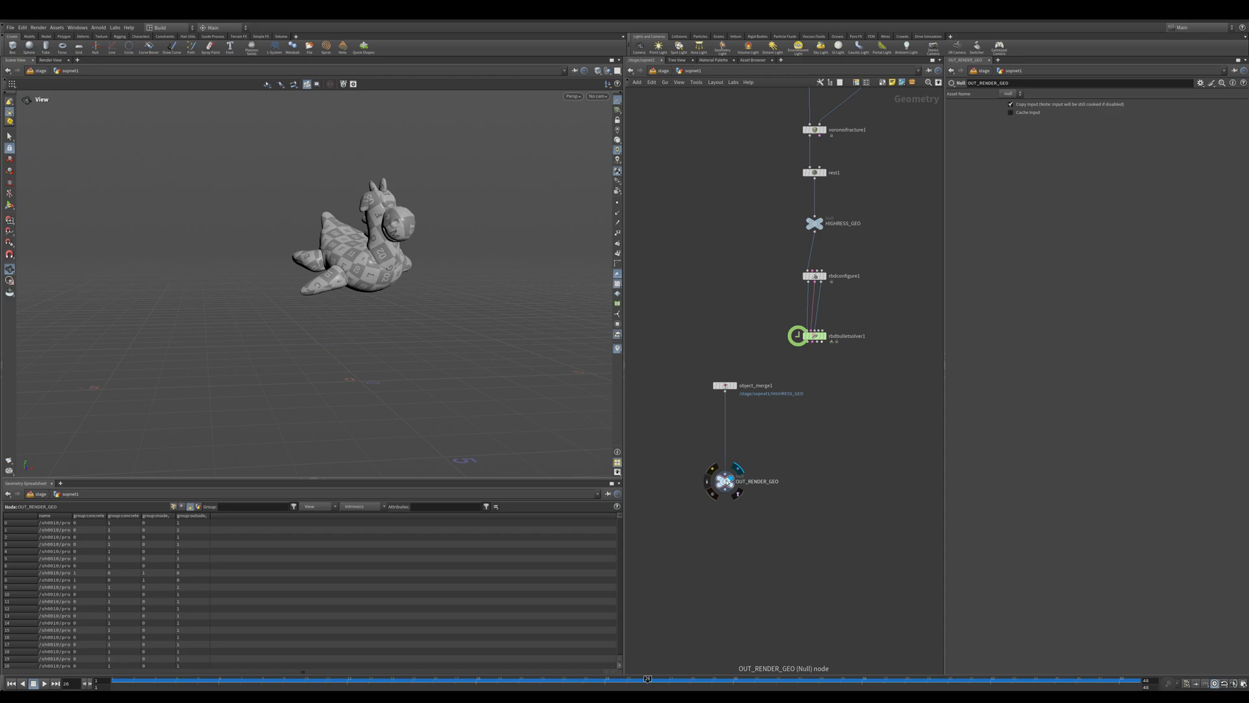
# - Duplicate the OUT_RENDER_GEO null, connect it to the bullet solver's Simulation Points output, and name it OUT_RBD_PTS
pyautogui.keyDown('alt'); pyautogui.moveTo(727, 482); pyautogui.dragTo(823, 343); pyautogui.keyUp('alt')
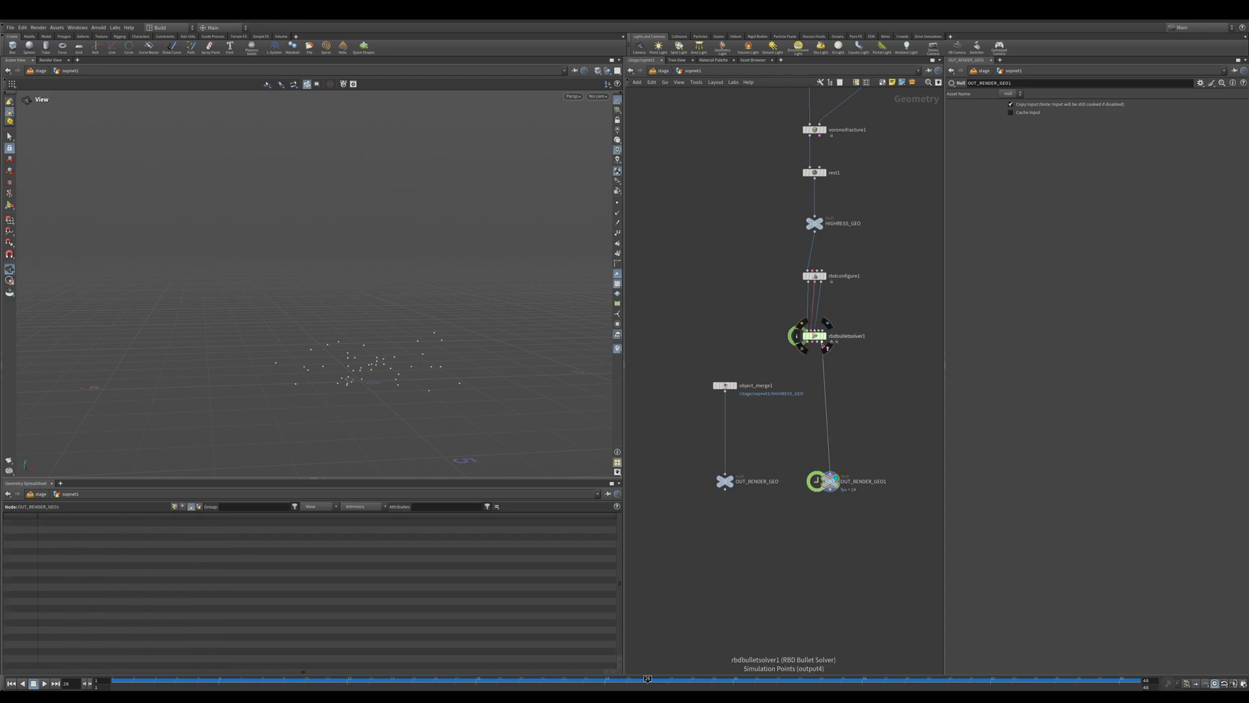
pyautogui.moveTo(892, 455); pyautogui.dragTo(873, 385, button='middle')
pyautogui.click(847, 412)
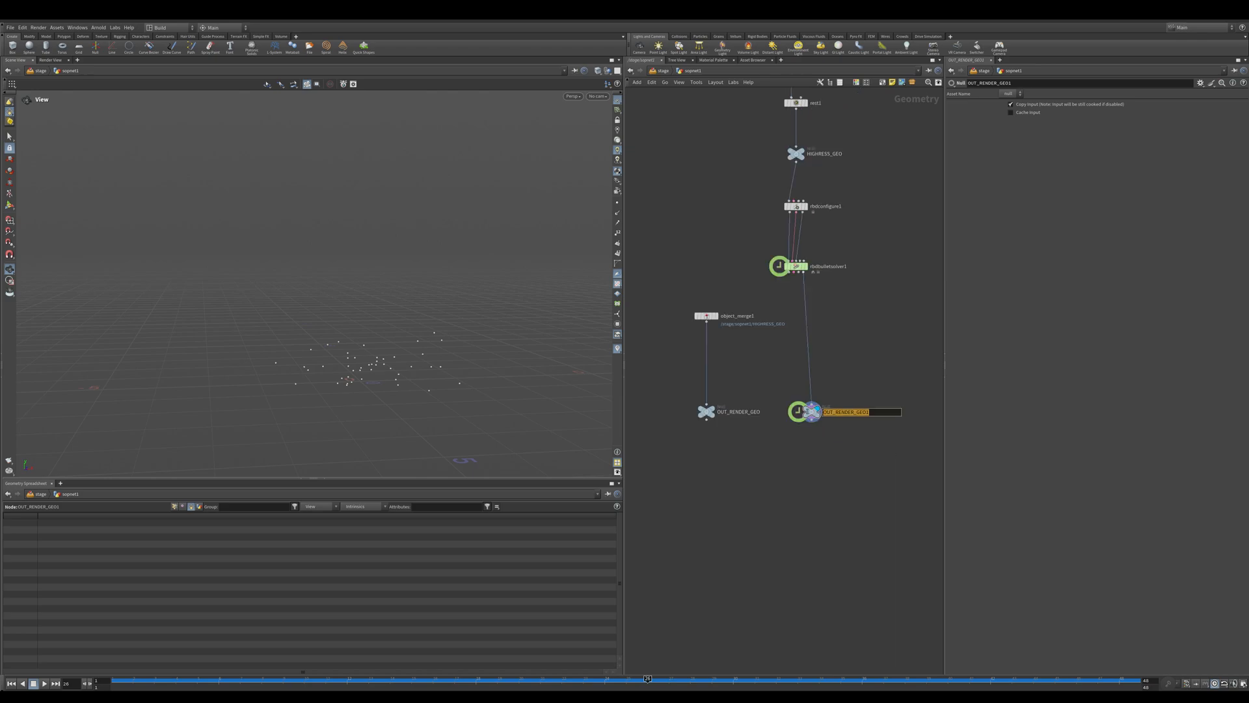
pyautogui.write('OUT_RBD')
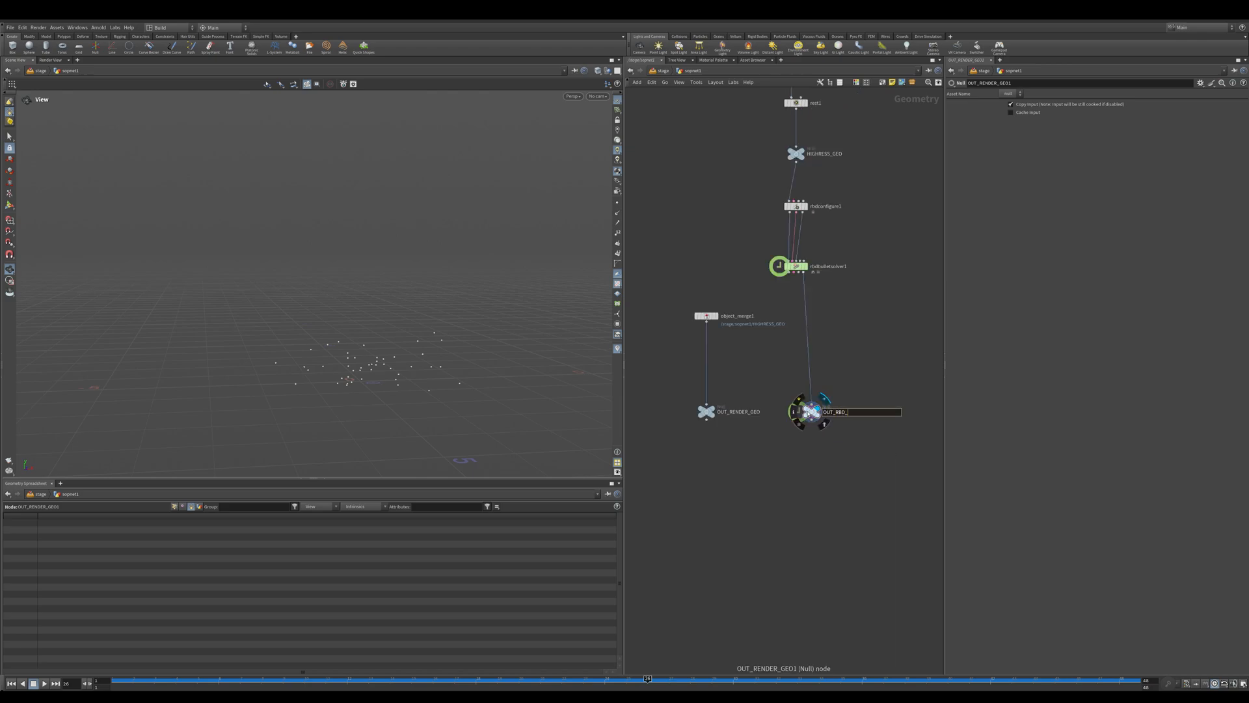
pyautogui.write('_PTS')
pyautogui.press('Return')
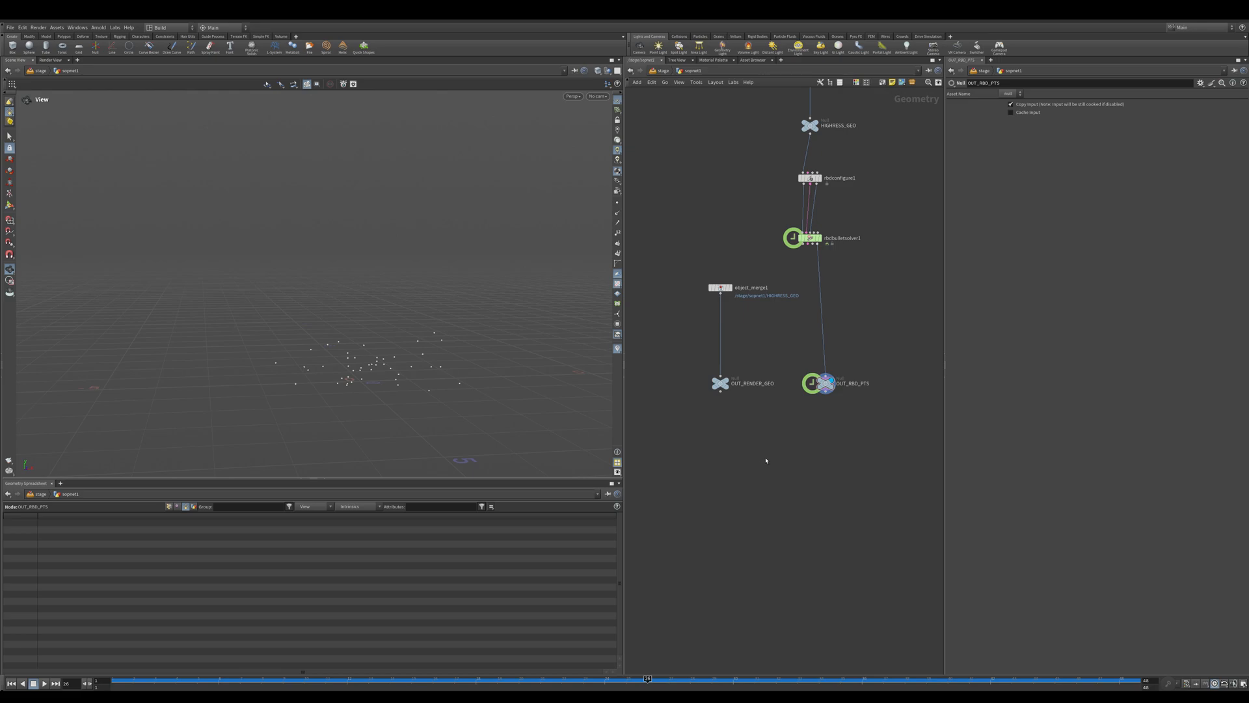
# - Add a Transform Pieces node below the two output nulls
pyautogui.press('Tab')
pyautogui.write('transform')
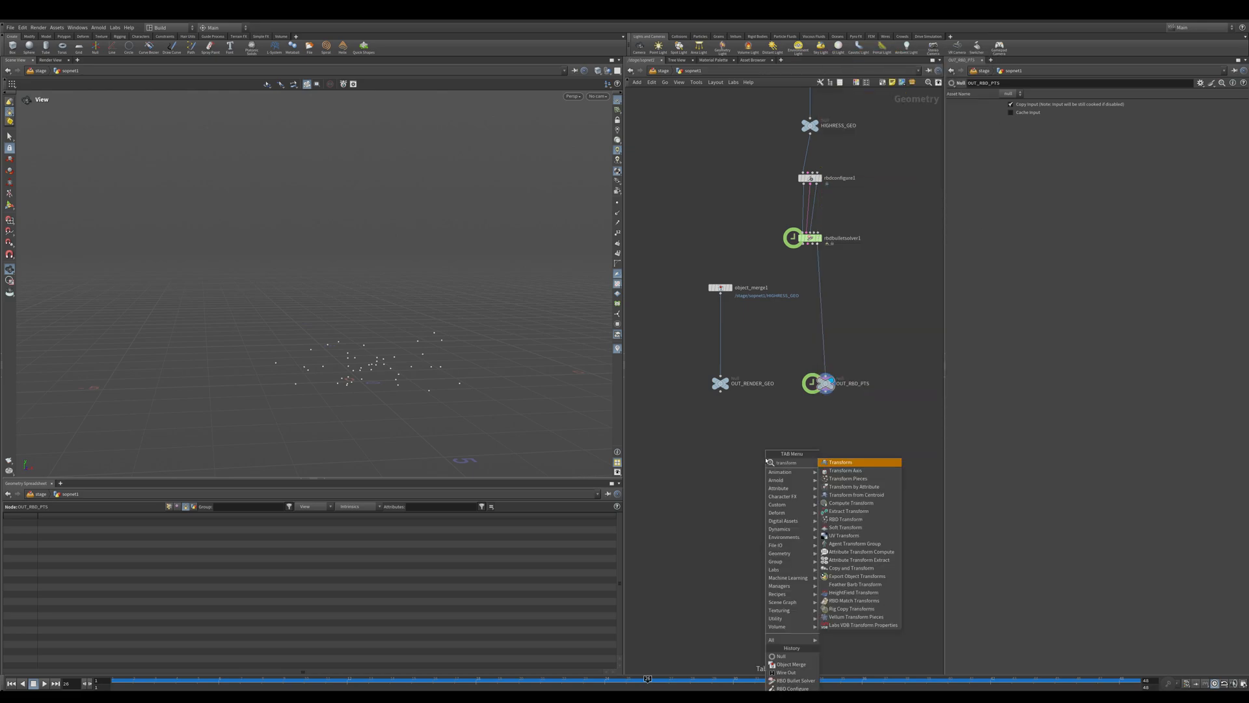
pyautogui.press('Down')
pyautogui.press('Down')
pyautogui.press('Return')
pyautogui.click(766, 459)
# - Connect OUT_RENDER_GEO and OUT_RBD_PTS to the first two Transform Pieces inputs and display its result
pyautogui.click(720, 383)
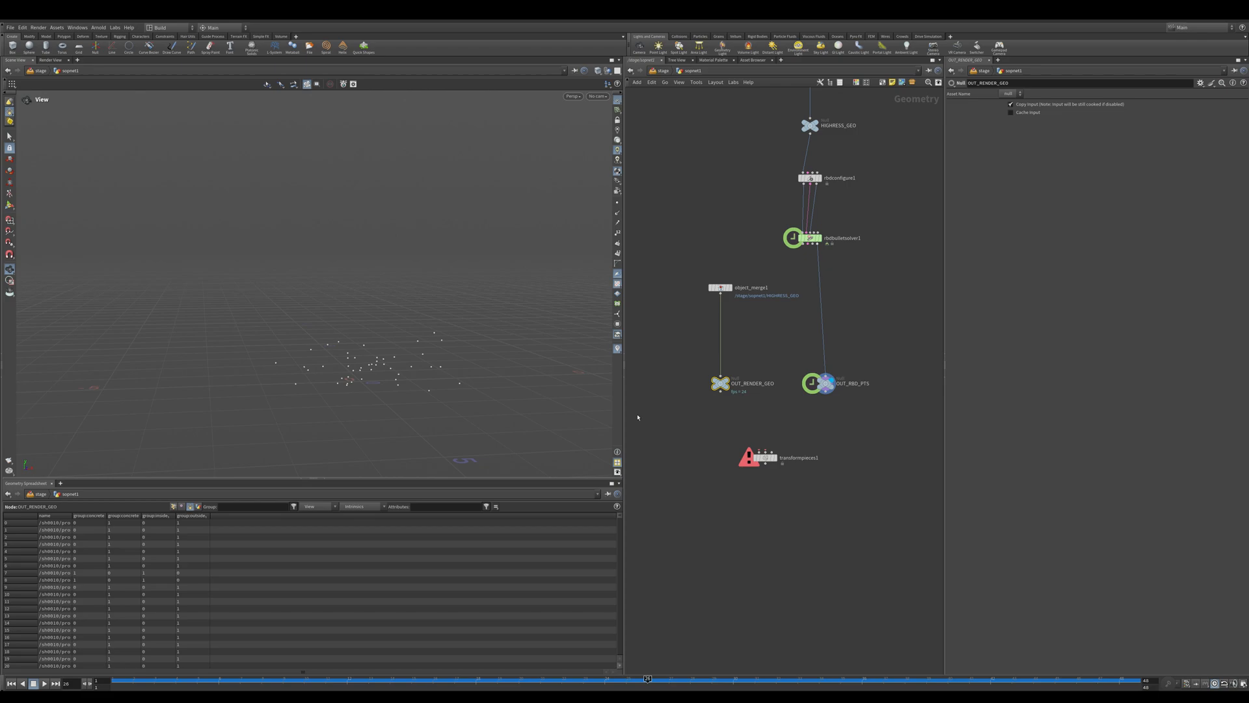
pyautogui.moveTo(397, 318); pyautogui.dragTo(343, 253)
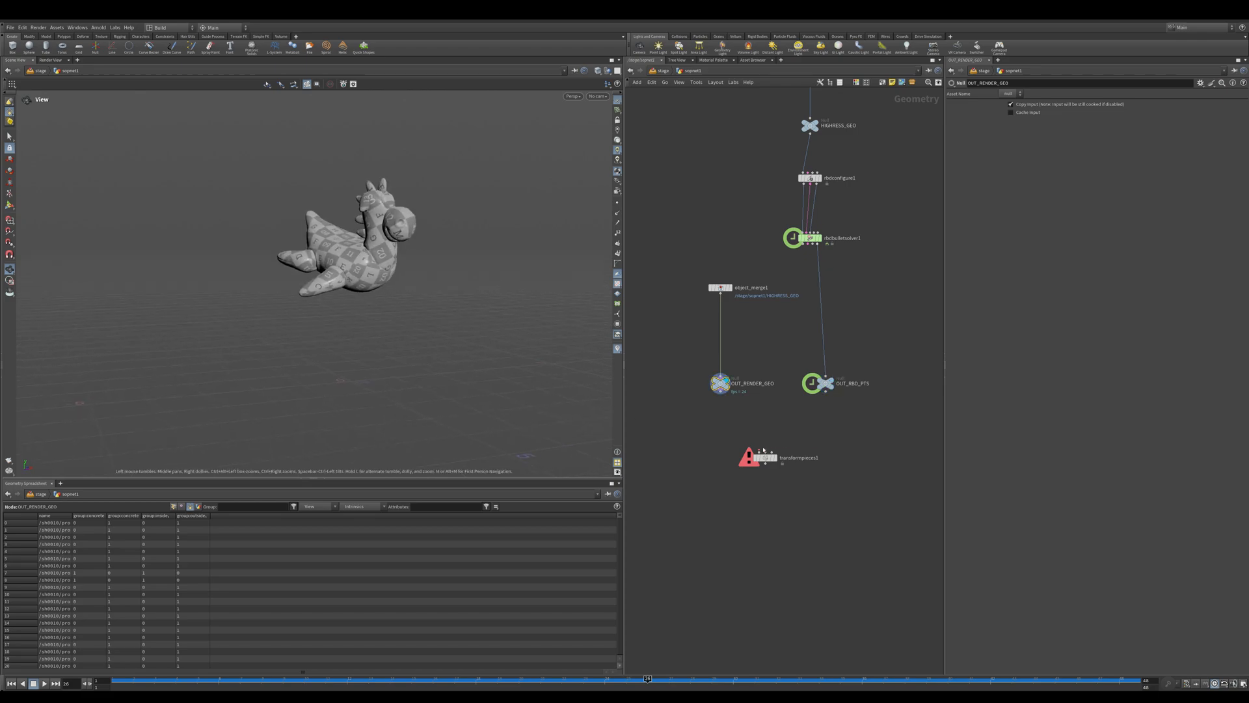
pyautogui.click(825, 383)
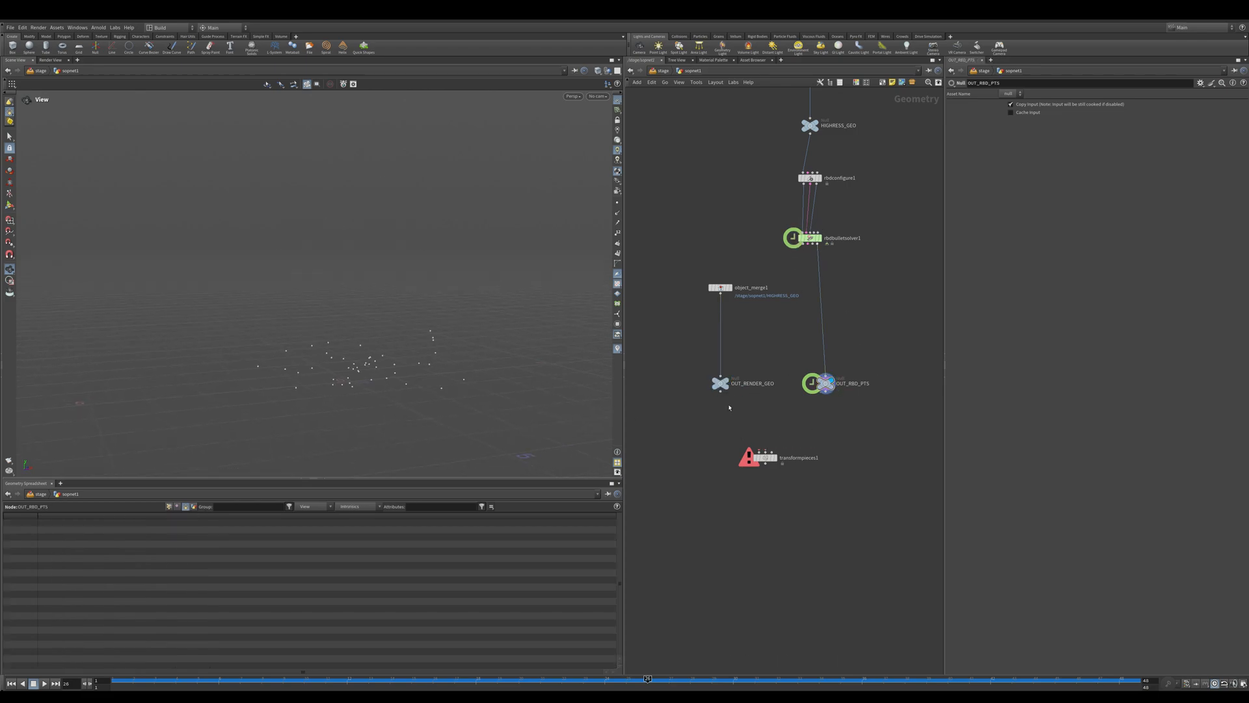
pyautogui.moveTo(720, 392); pyautogui.dragTo(759, 451)
pyautogui.moveTo(825, 392); pyautogui.dragTo(793, 468)
pyautogui.click(765, 458)
pyautogui.click(774, 458)
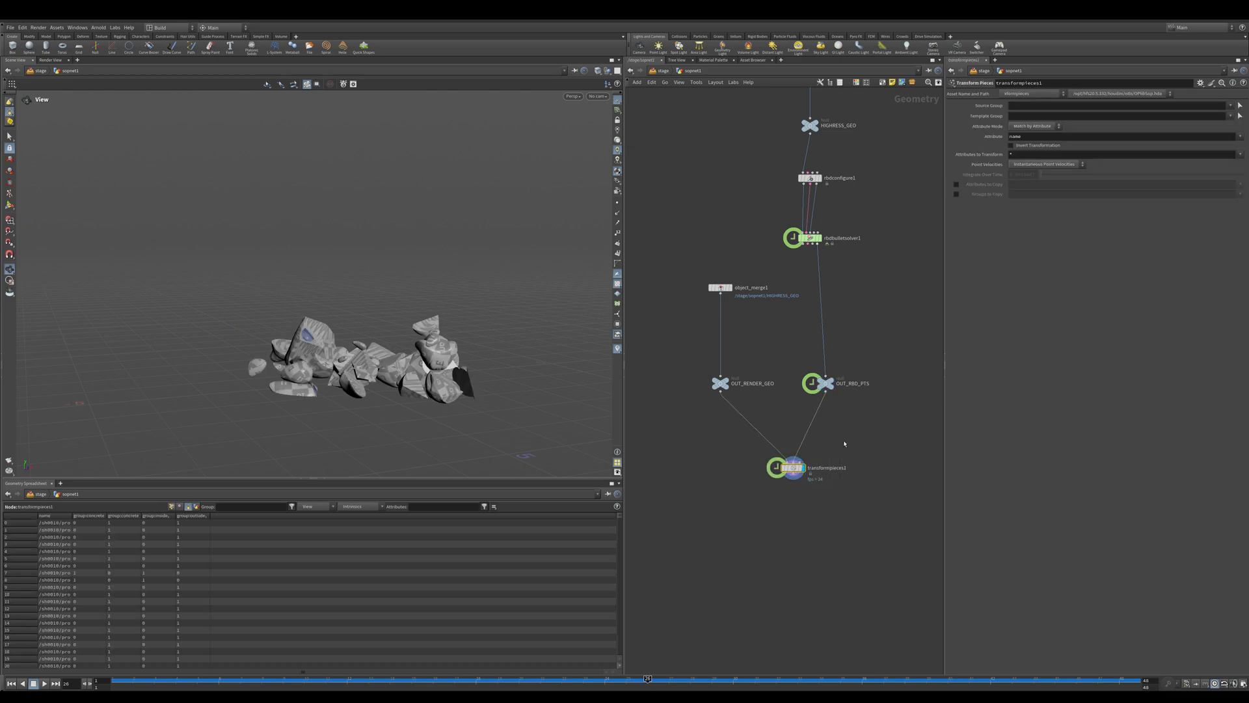
# - Insert a Convex Decomposition node between HIGHRESS_GEO and RBD Configure and display its result
pyautogui.click(772, 511)
pyautogui.press('h')
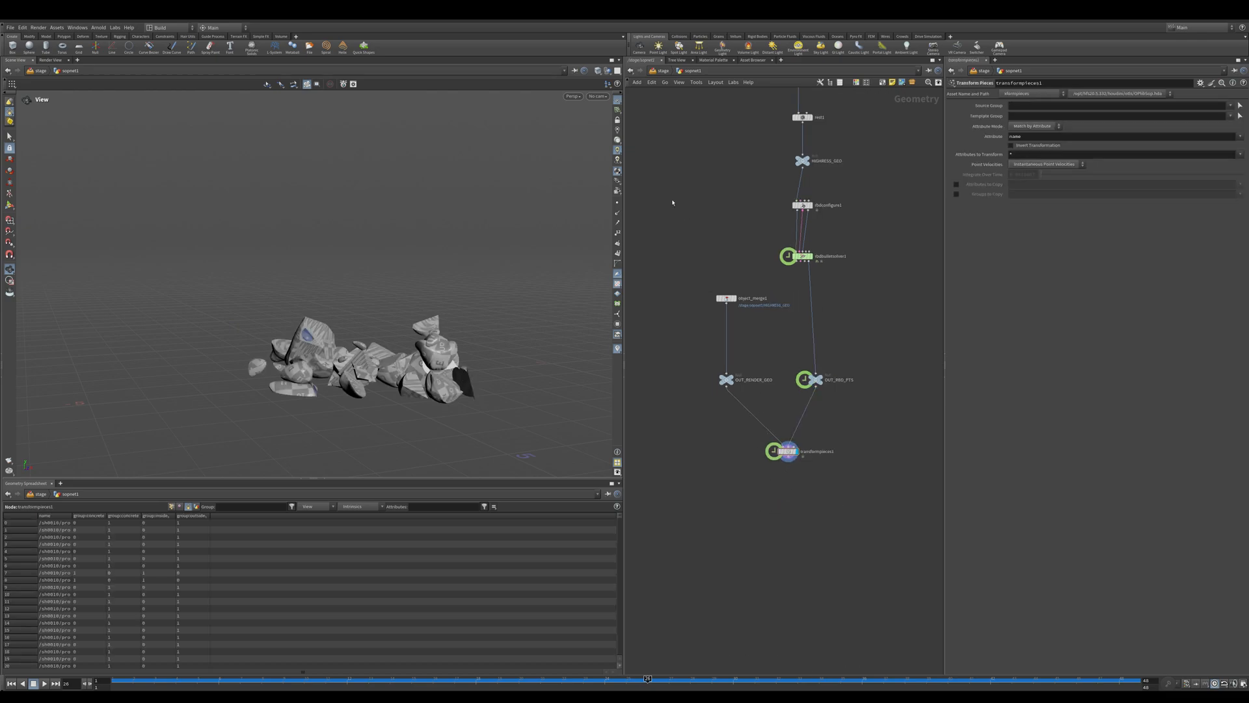
pyautogui.hotkey('ctrl', 'a')
pyautogui.moveTo(809, 208); pyautogui.dragTo(809, 270)
pyautogui.press('Tab')
pyautogui.write('convex')
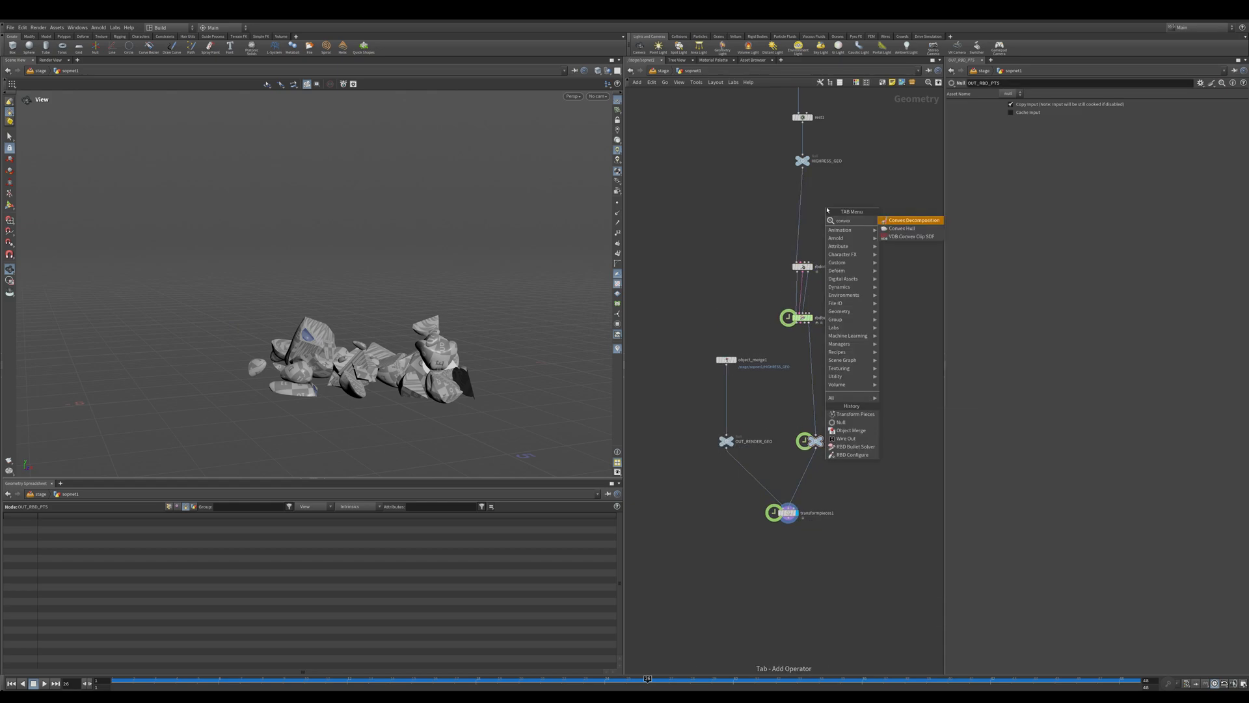
pyautogui.press('Return')
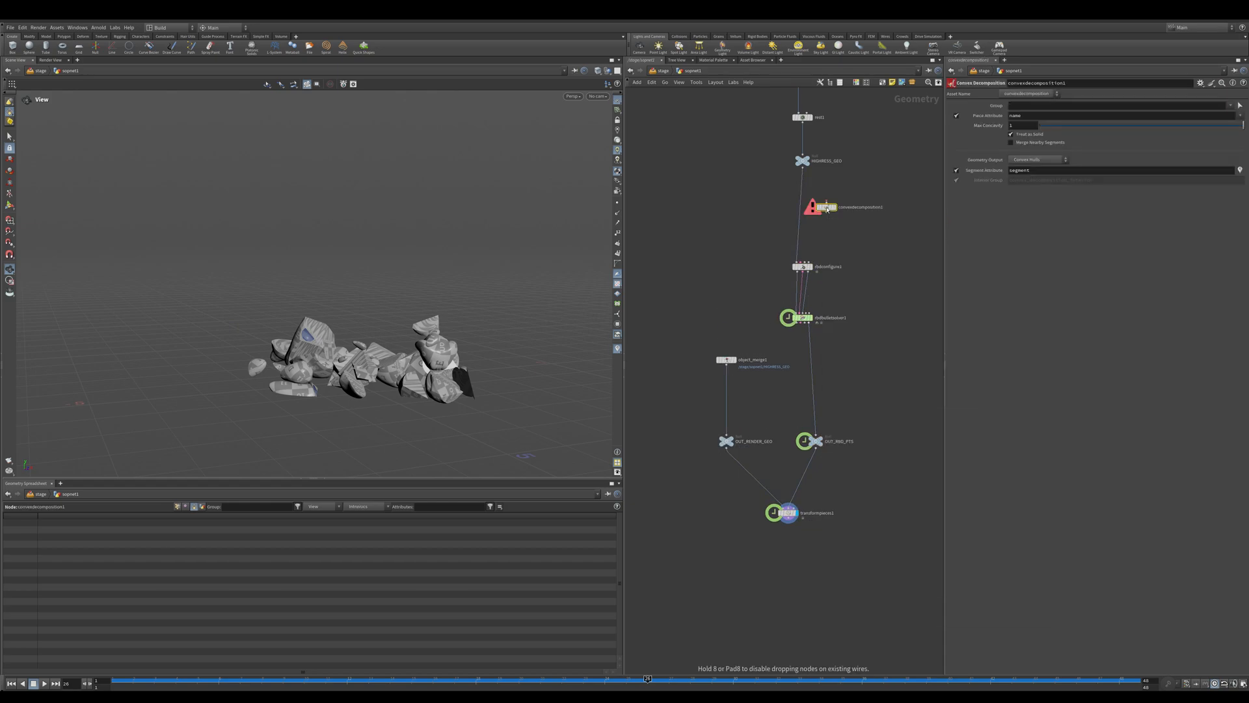
pyautogui.click(802, 208)
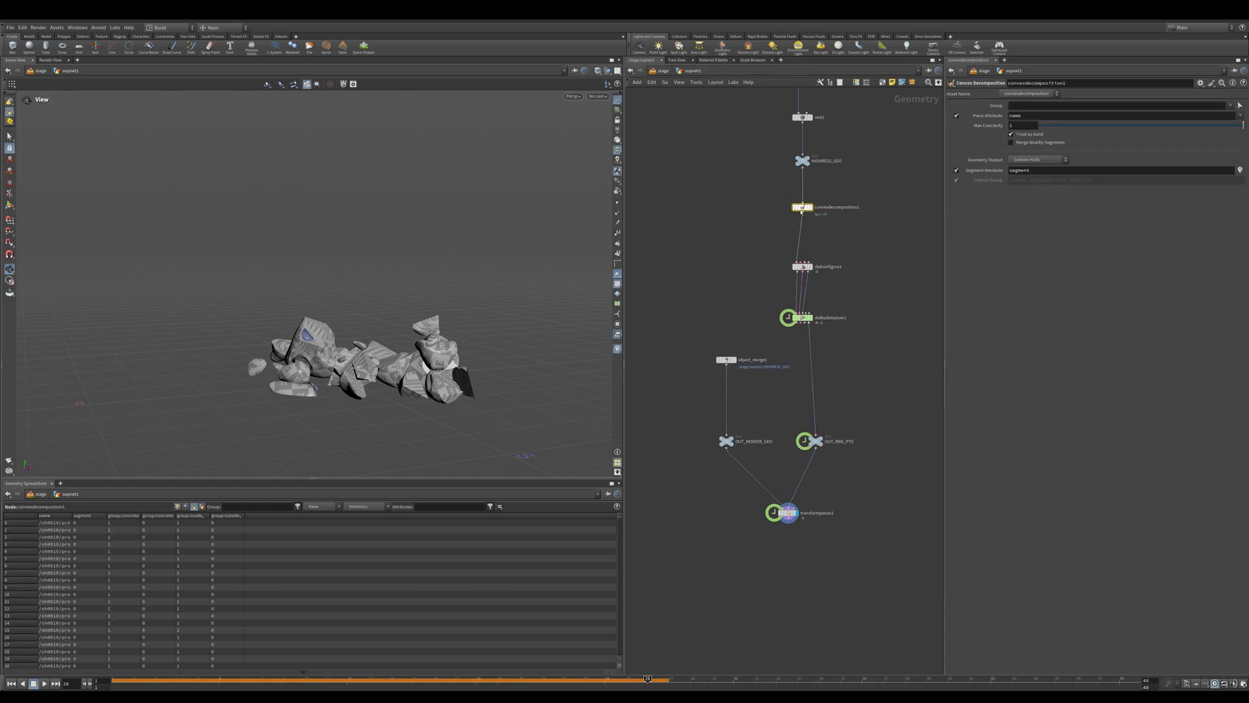
pyautogui.click(810, 207)
# - Rewire the Exploded View node to the Convex Decomposition output, place it beside that node, and display the exploded hulls
pyautogui.scroll(-5, 722, 237)
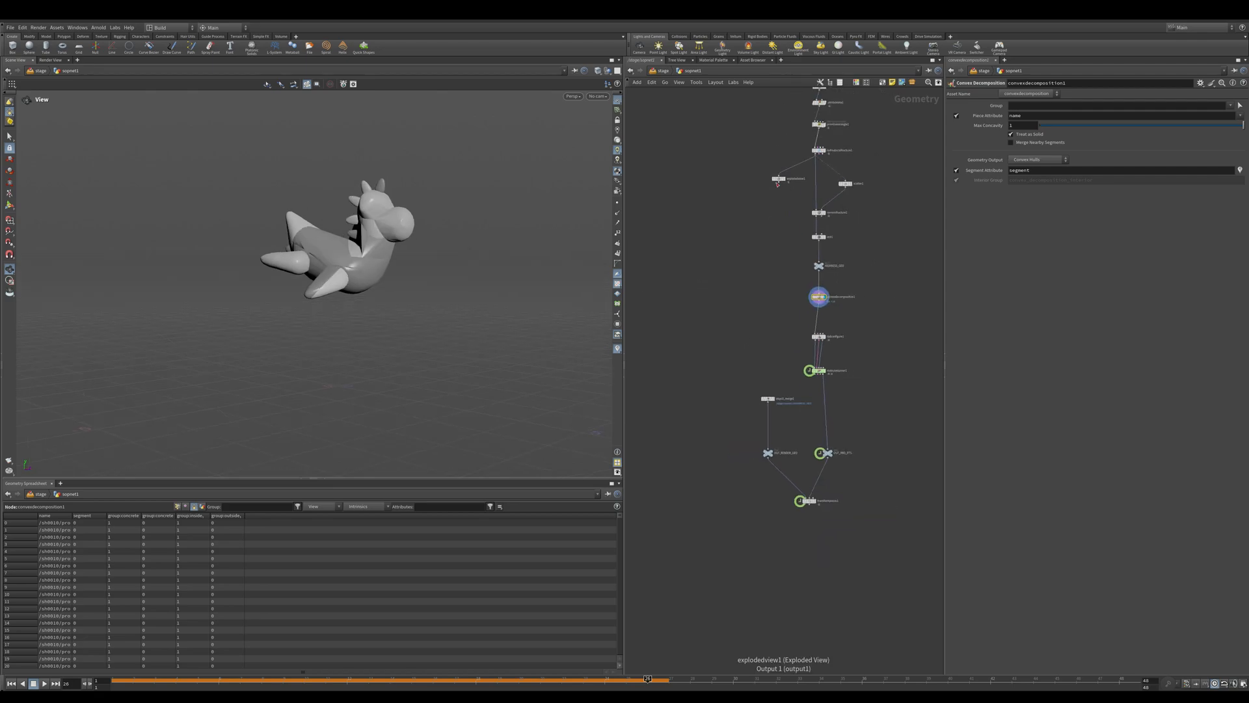
pyautogui.moveTo(778, 183); pyautogui.dragTo(869, 274)
pyautogui.scroll(5, 753, 341)
pyautogui.moveTo(732, 372); pyautogui.dragTo(700, 318)
pyautogui.click(711, 319)
pyautogui.moveTo(820, 369); pyautogui.dragTo(790, 304, button='middle')
pyautogui.scroll(-2, 790, 304)
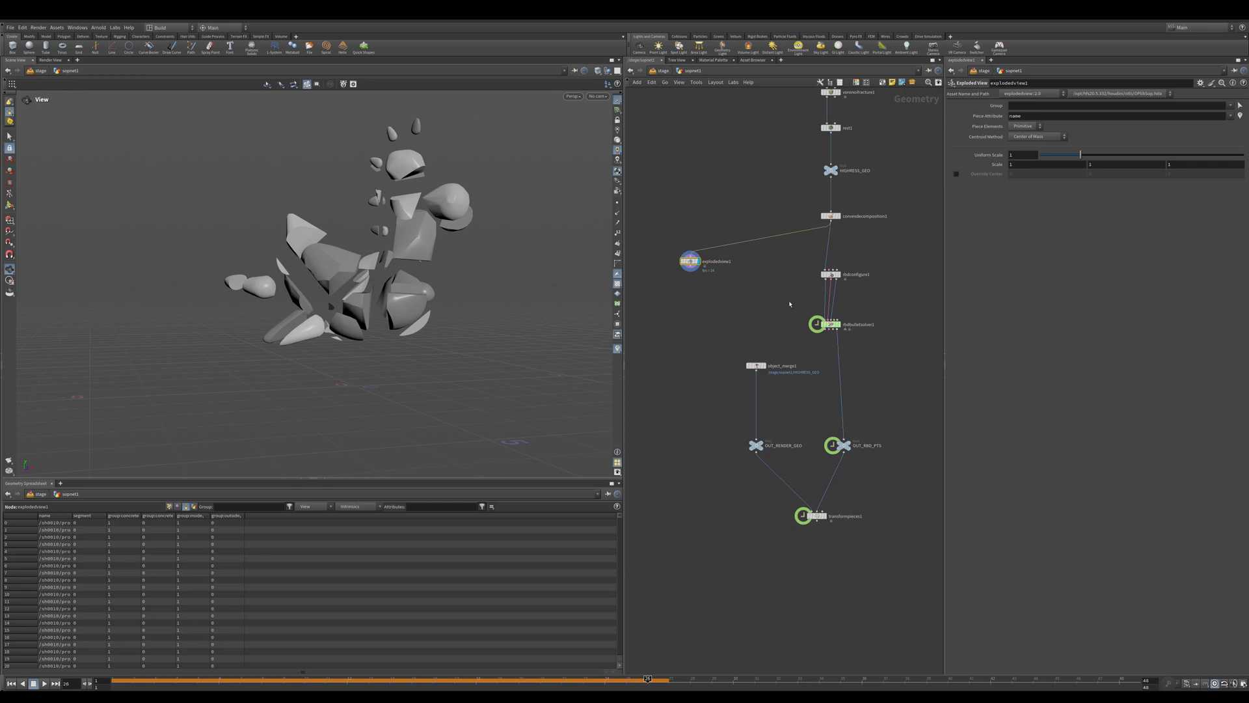
# - Compare the RBD Bullet Solver, OUT_RBD_PTS and Transform Pieces results while playing the simulation
pyautogui.moveTo(895, 374); pyautogui.dragTo(885, 335, button='middle')
pyautogui.click(829, 285)
pyautogui.moveTo(879, 382); pyautogui.dragTo(873, 360, button='middle')
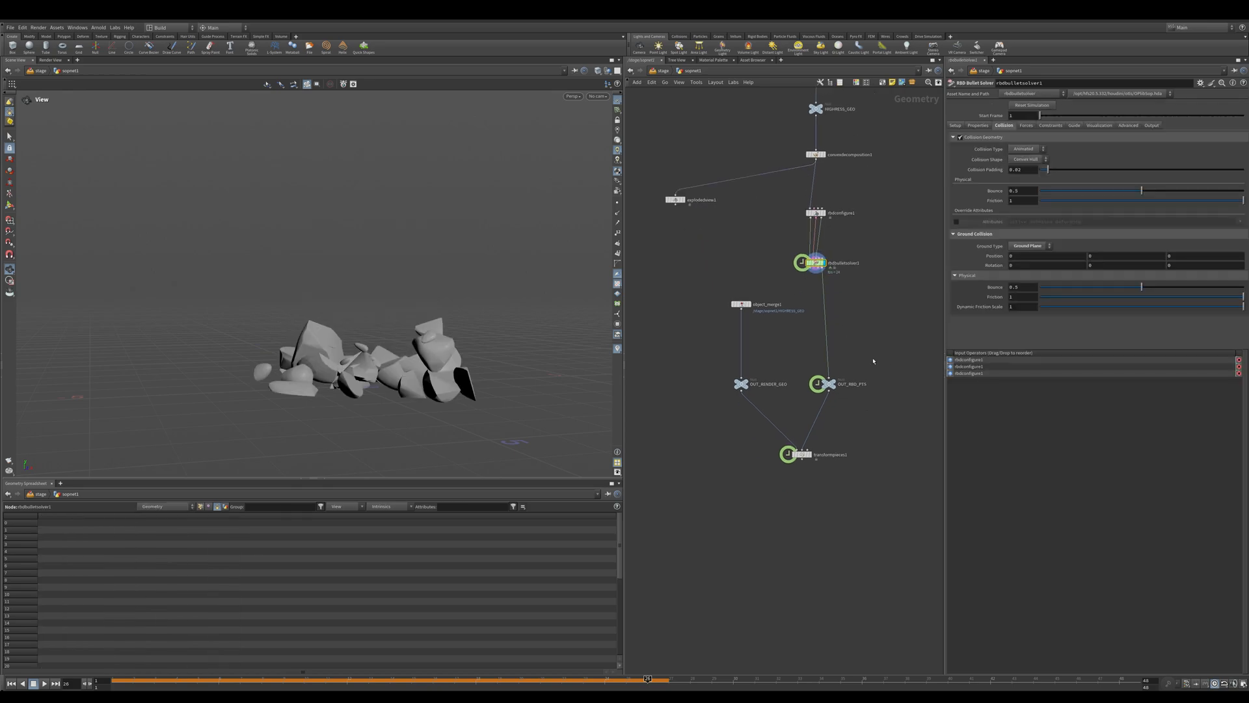
pyautogui.click(833, 383)
pyautogui.hotkey('ctrl', 'Up')
pyautogui.press('Up')
pyautogui.click(801, 455)
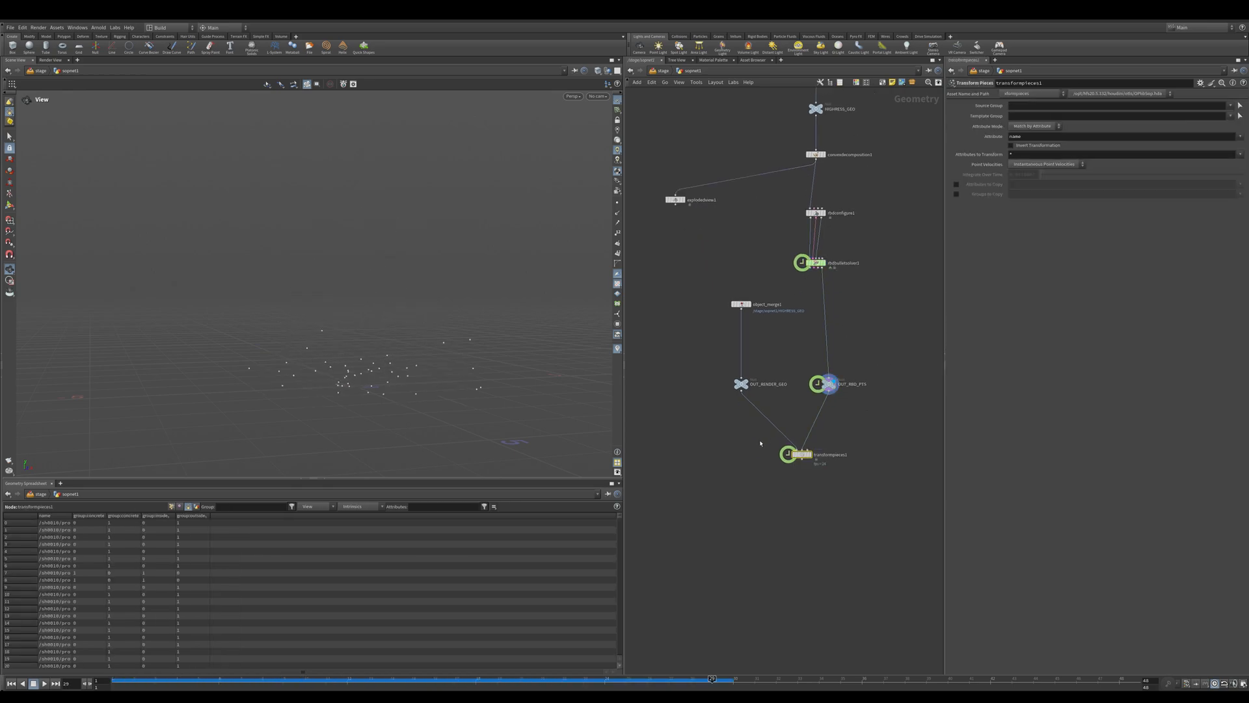
pyautogui.moveTo(388, 342); pyautogui.dragTo(413, 345)
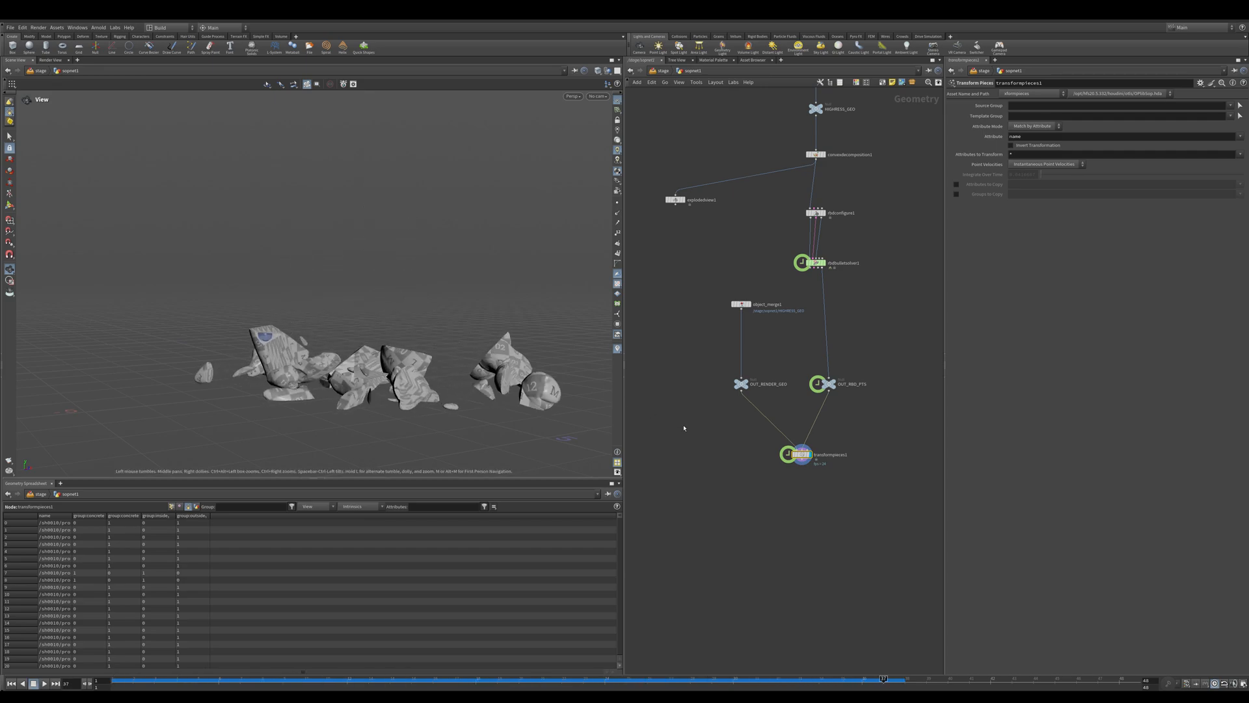
# - Delete the Transform Pieces node and inspect the OUT_RENDER_GEO geometry
pyautogui.press('Delete')
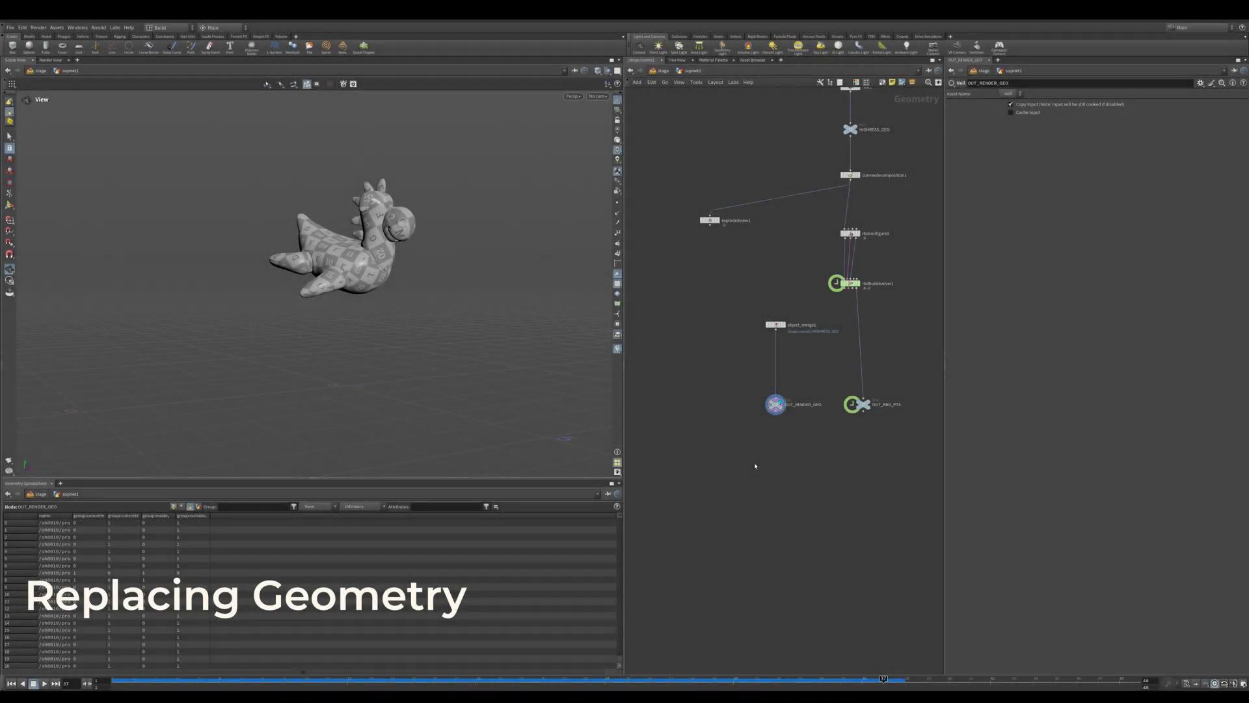
pyautogui.moveTo(756, 466); pyautogui.dragTo(750, 465, button='middle')
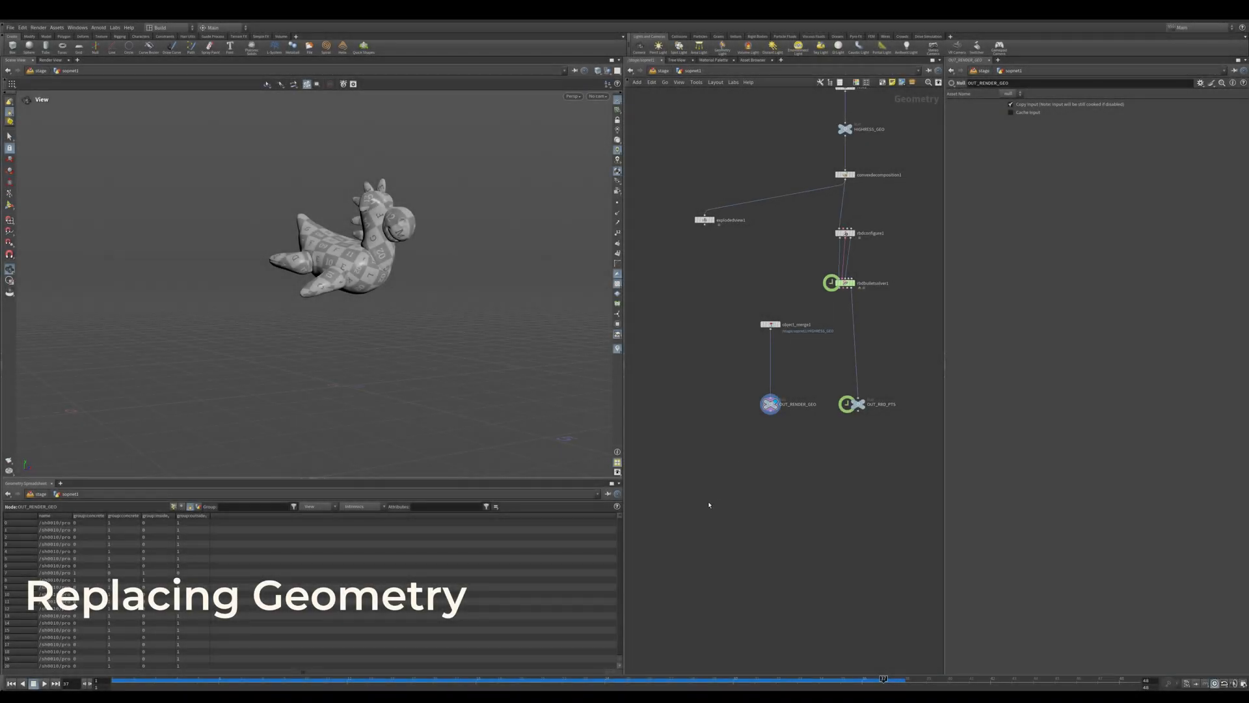
pyautogui.moveTo(715, 492); pyautogui.dragTo(787, 394)
pyautogui.moveTo(443, 298); pyautogui.dragTo(419, 310)
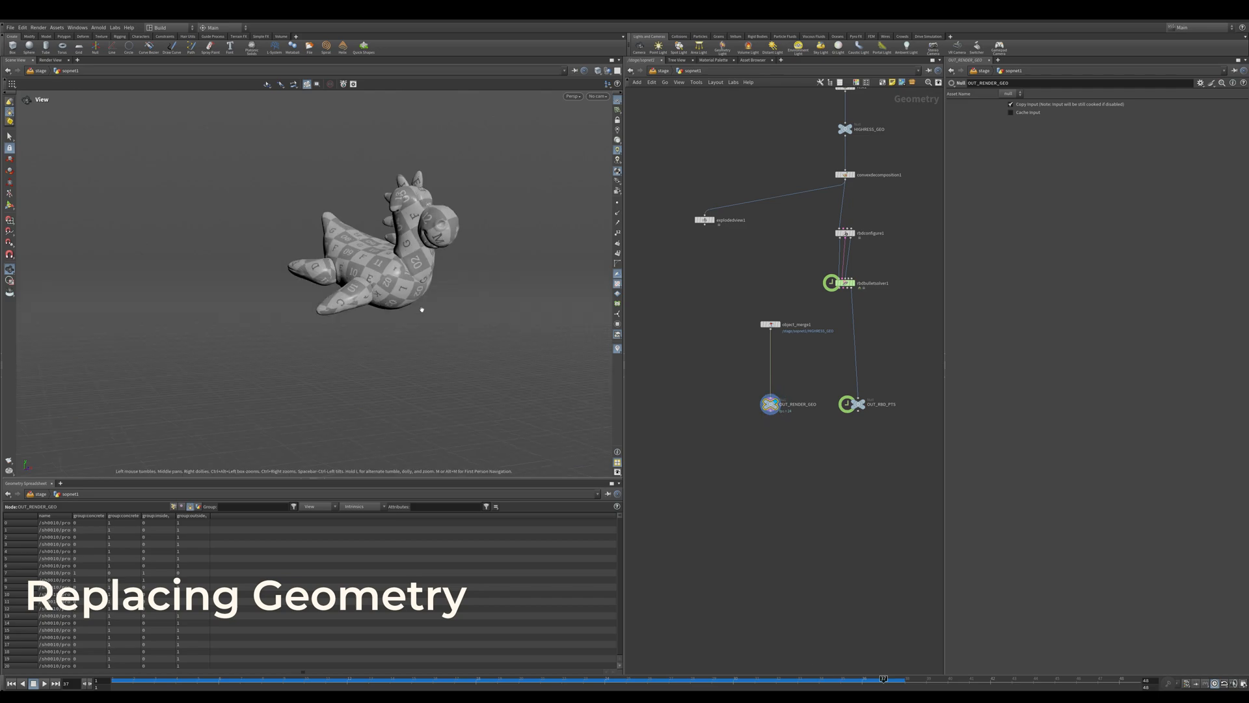
# - Go back up to the stage level and place a SOP Import node below FX_START1
pyautogui.press('u')
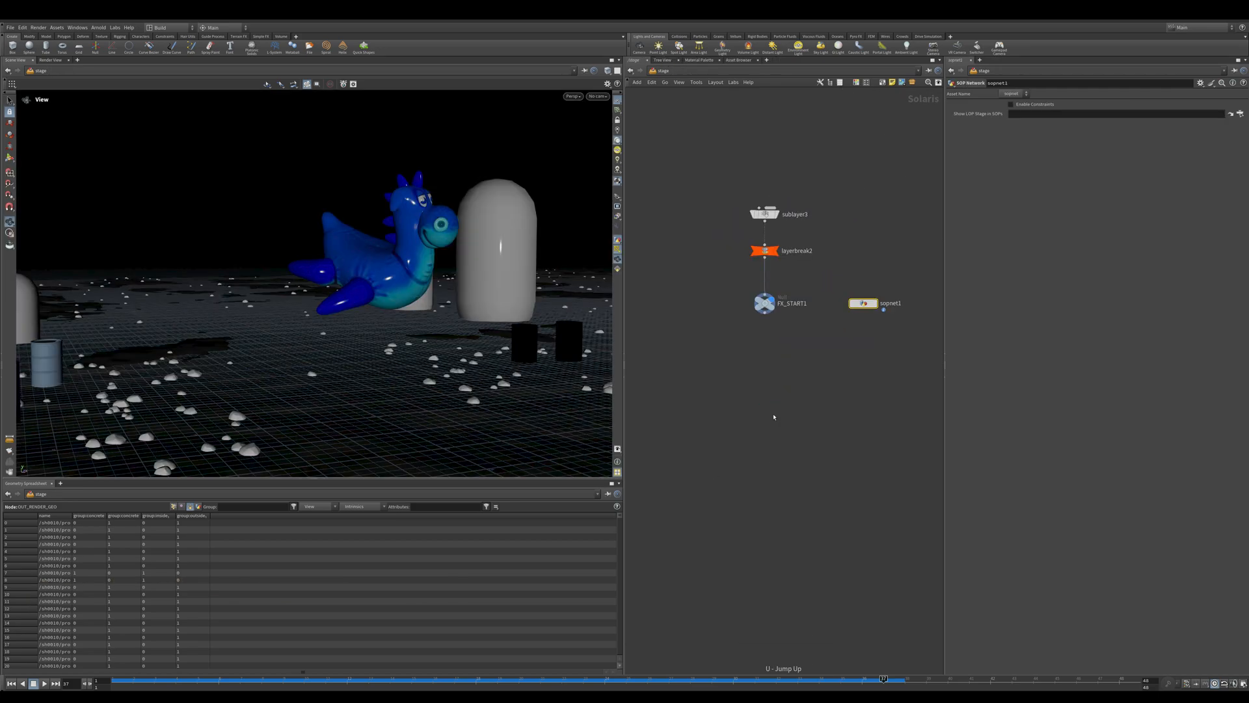
pyautogui.moveTo(348, 148); pyautogui.dragTo(326, 151)
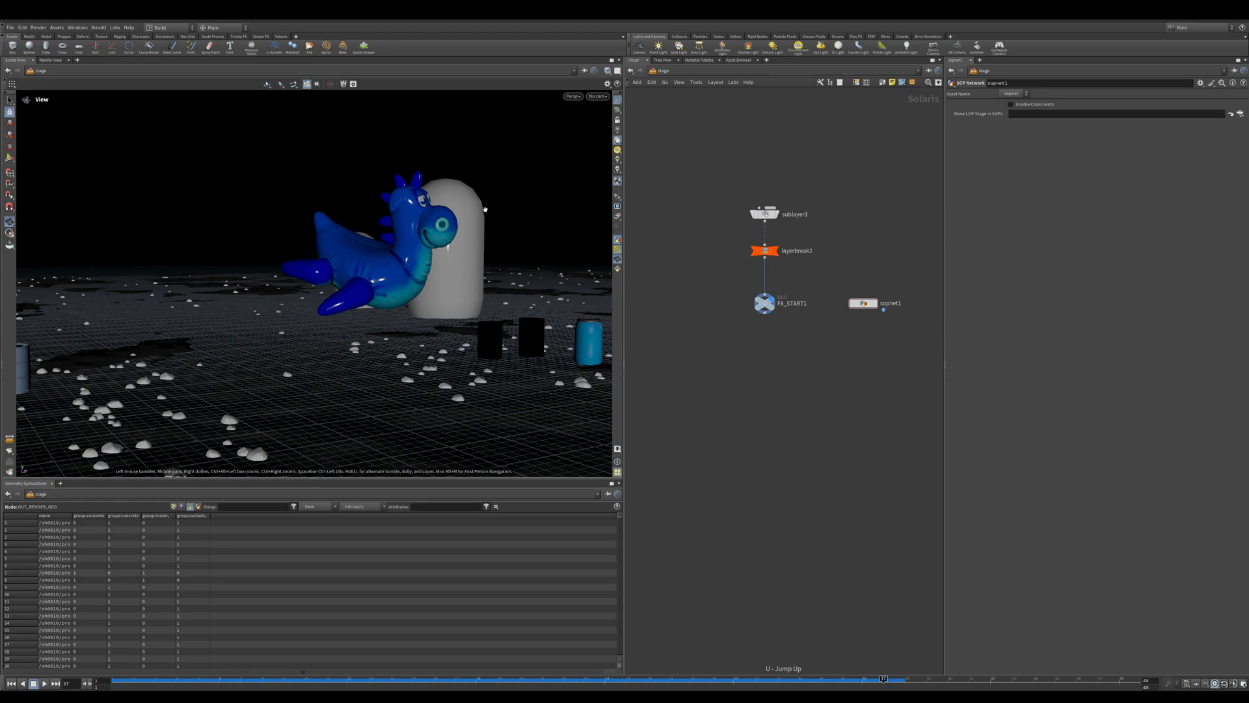
pyautogui.press('Tab')
pyautogui.write('sopim')
pyautogui.press('Return')
pyautogui.click(761, 392)
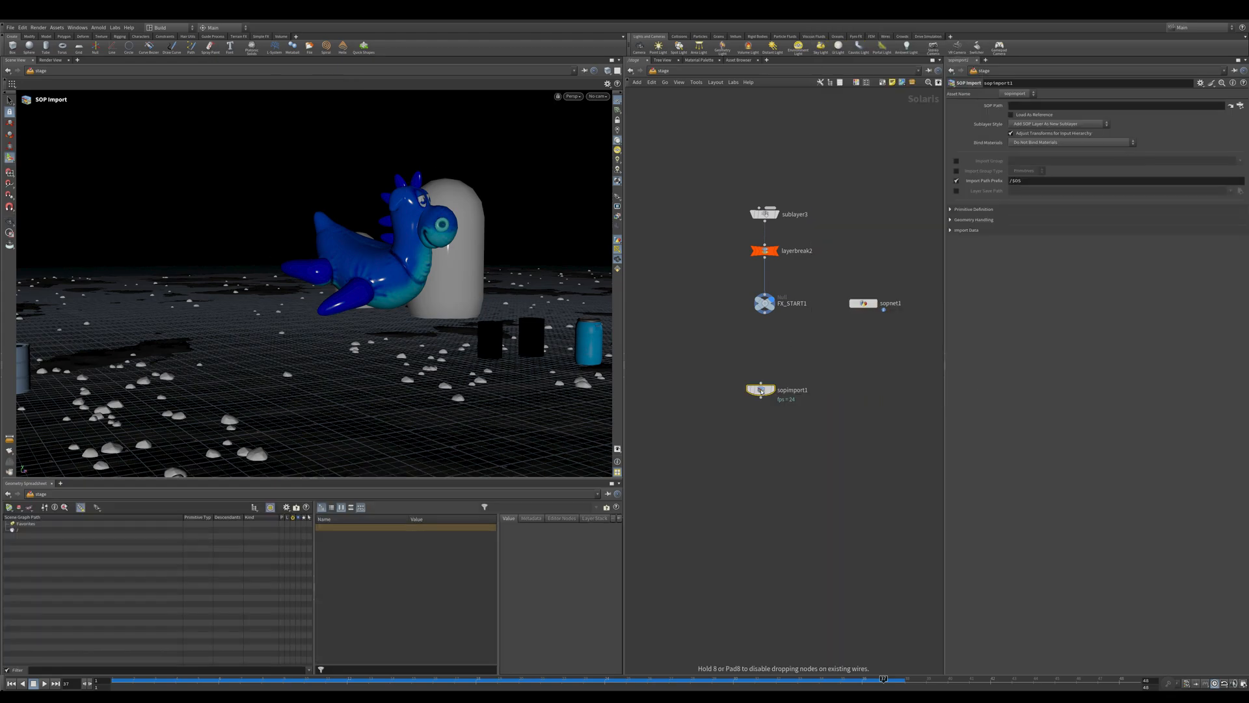
# - Wire the SOP Import node below FX_START1, display it, and set its SOP path to /stage/sopnet1/OUT_RENDER_GEO
pyautogui.moveTo(761, 392); pyautogui.dragTo(765, 379)
pyautogui.write('/stage/sopnet1/OUT_RENDER_GEO')
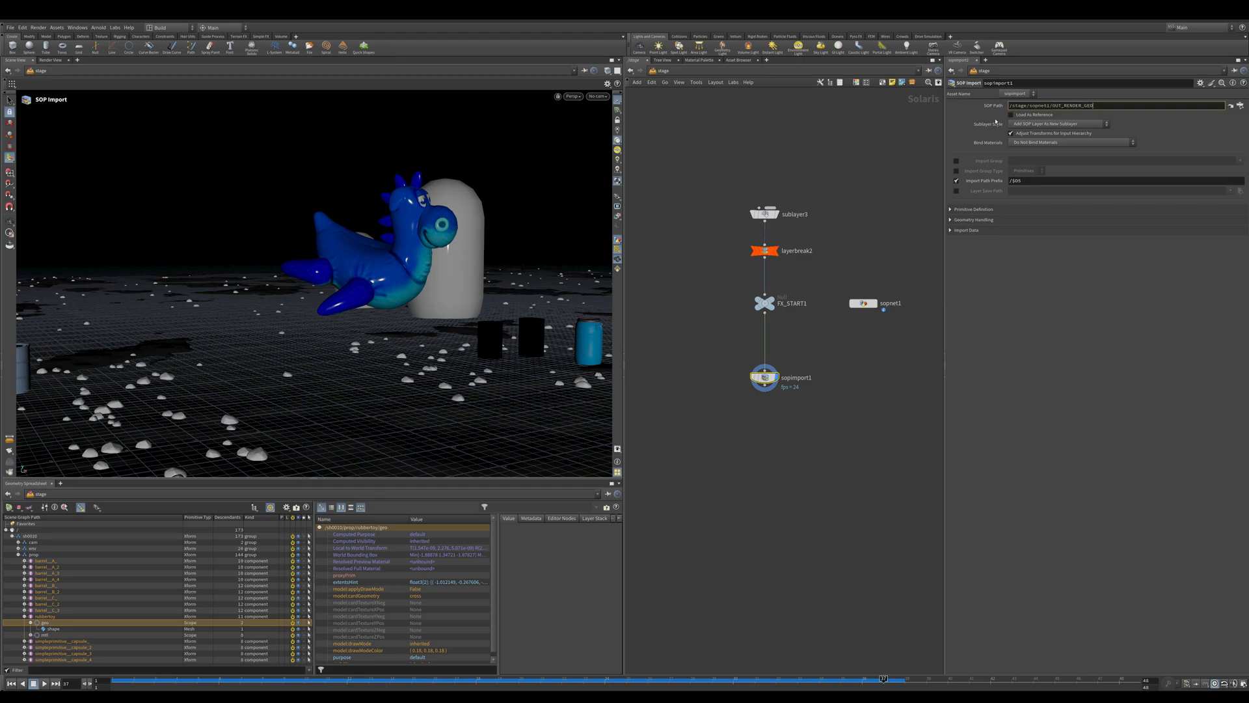
pyautogui.press('Return')
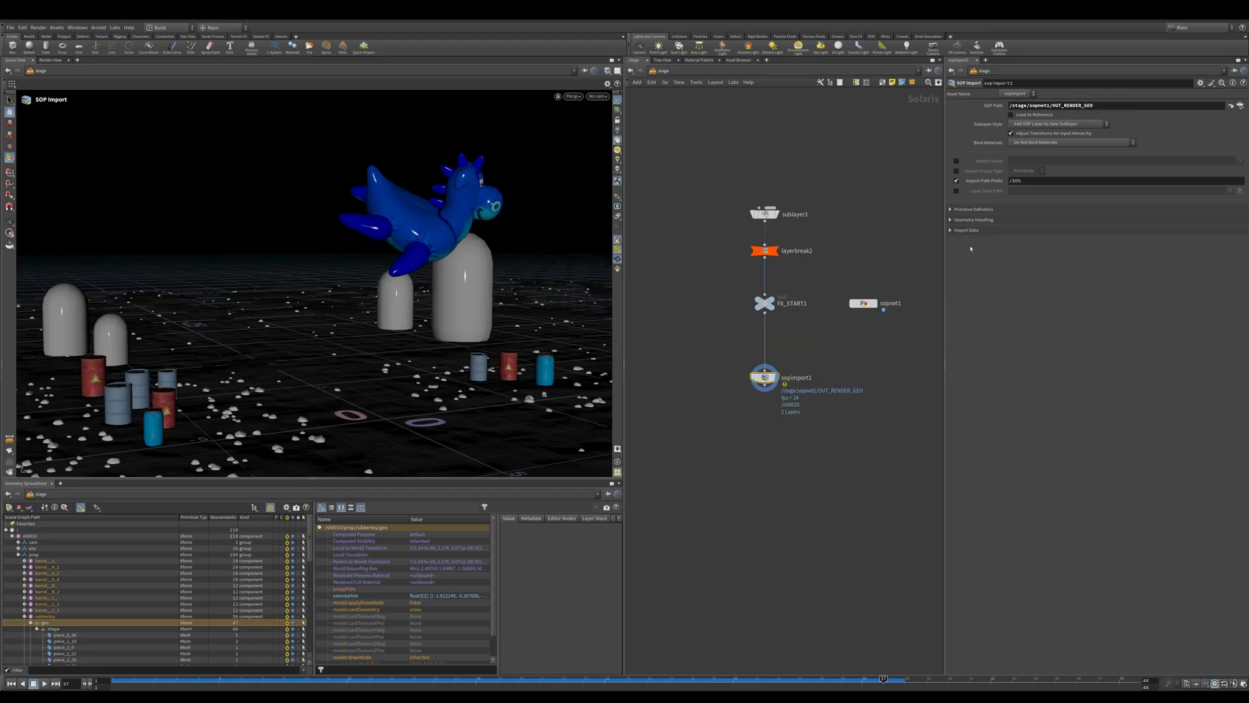
# - Set the SOP Import's Author Time Samples to Never and enable Topology Attributes as Static
pyautogui.click(991, 229)
pyautogui.click(991, 220)
pyautogui.click(991, 209)
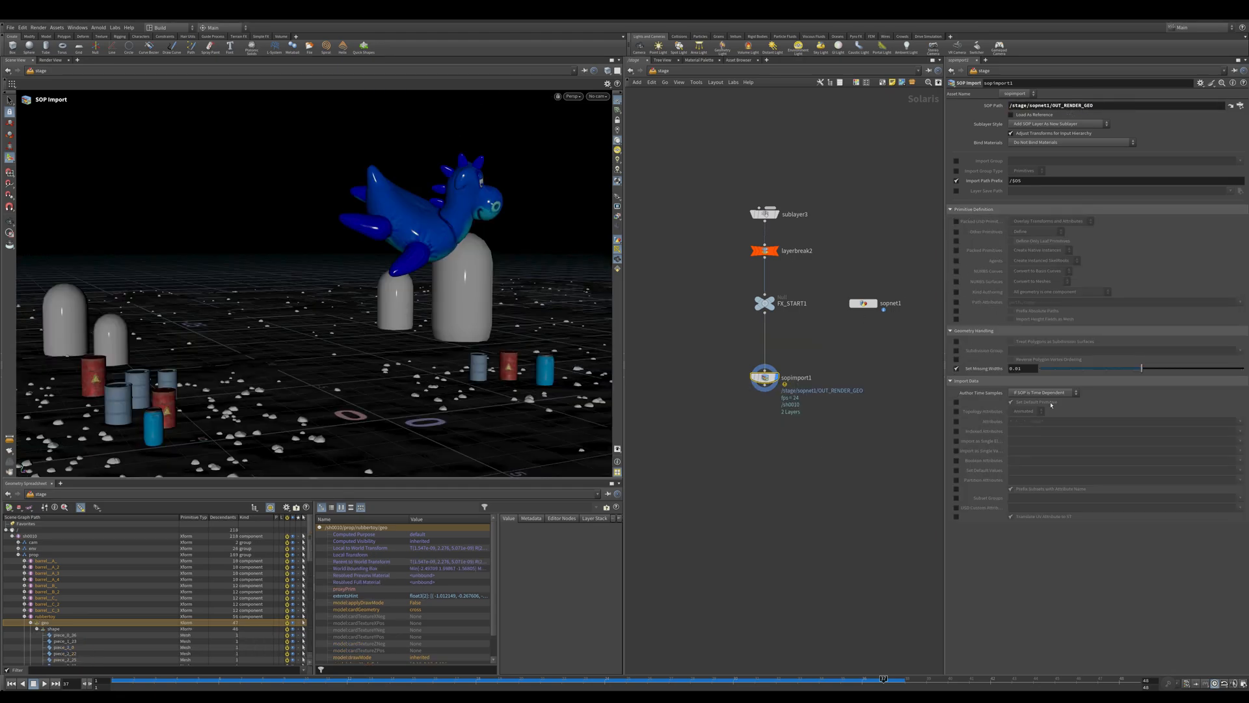
pyautogui.click(1042, 392)
pyautogui.click(1031, 390)
pyautogui.click(956, 411)
pyautogui.click(1024, 411)
pyautogui.click(1023, 420)
# - Set the sublayer style to Merge SOP Layer into Existing Active Layer and disable Adjust Transforms for Input Hierarchy
pyautogui.middleClick(751, 366)
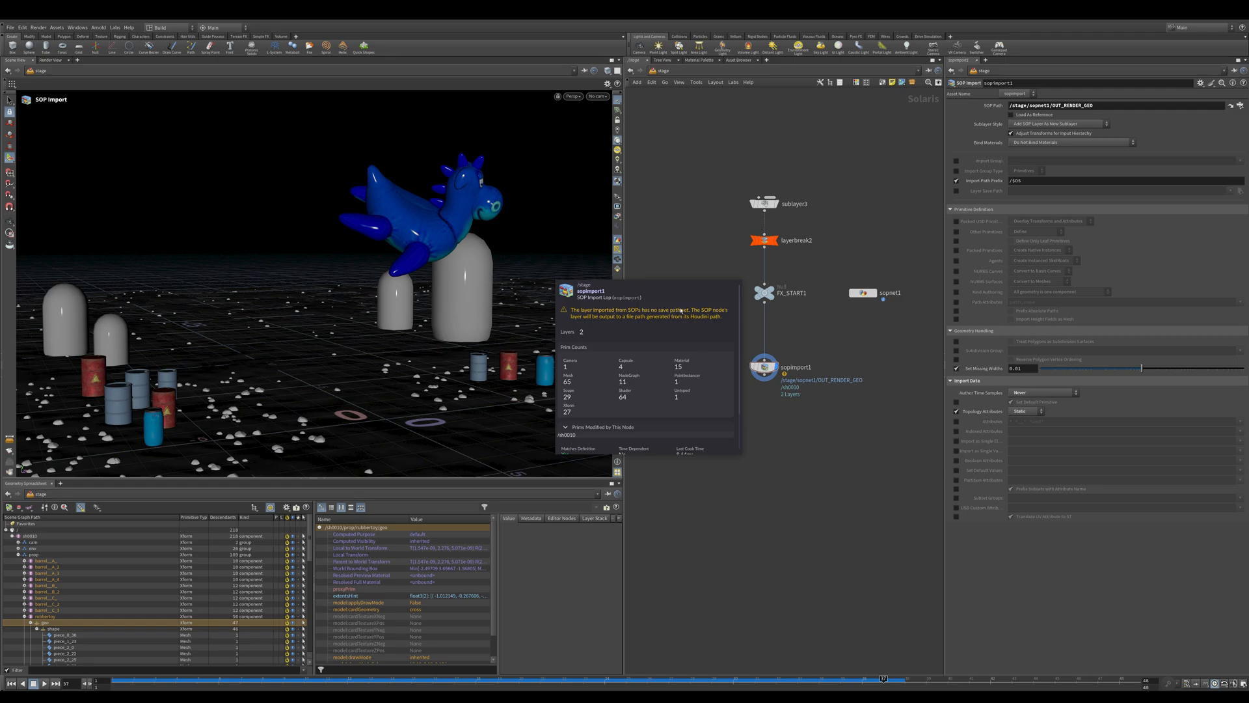
pyautogui.click(1033, 124)
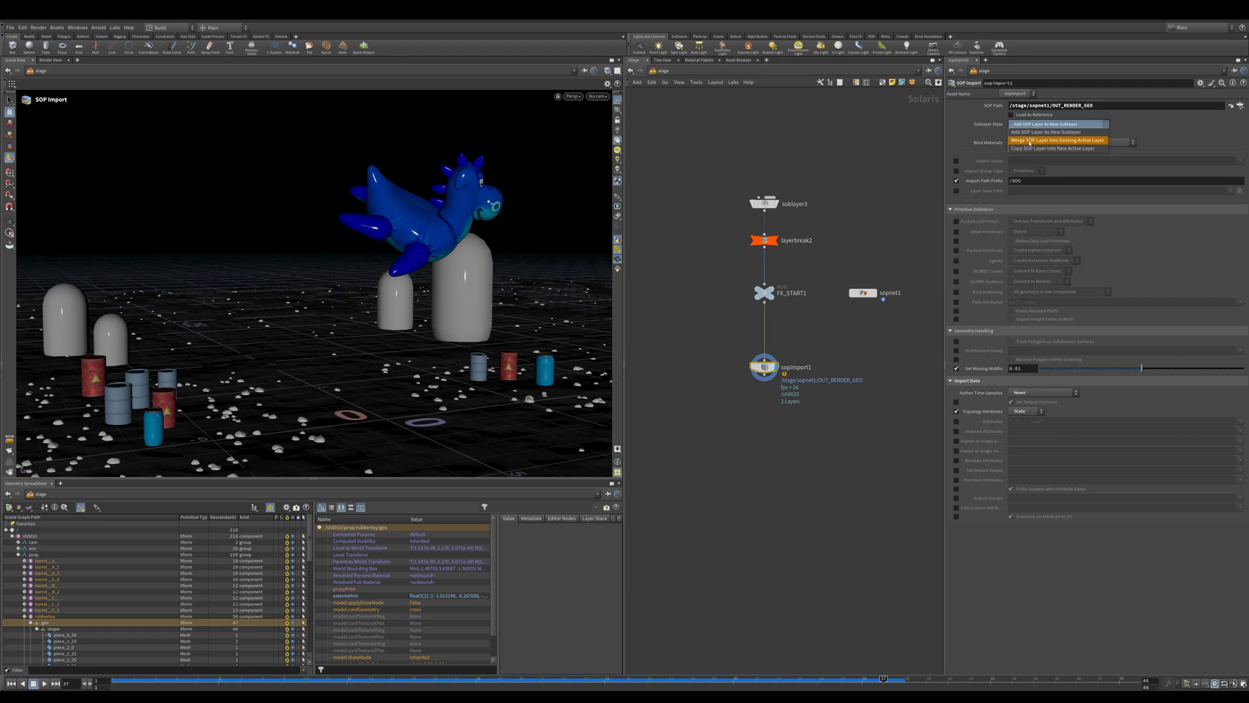
pyautogui.click(1030, 143)
pyautogui.click(1021, 134)
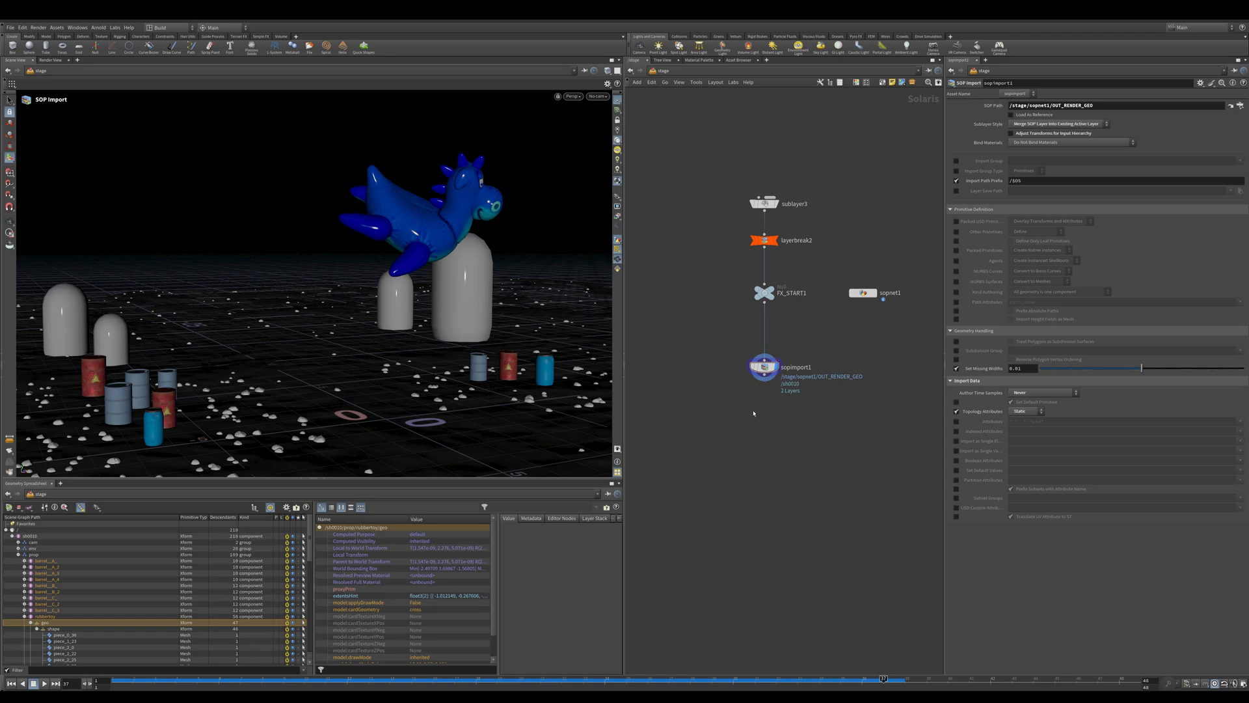
# - Enable Define Only Leaf Primitives on the SOP Import and inspect the rubber toy's piece meshes in the scene graph
pyautogui.scroll(-2, 228, 605)
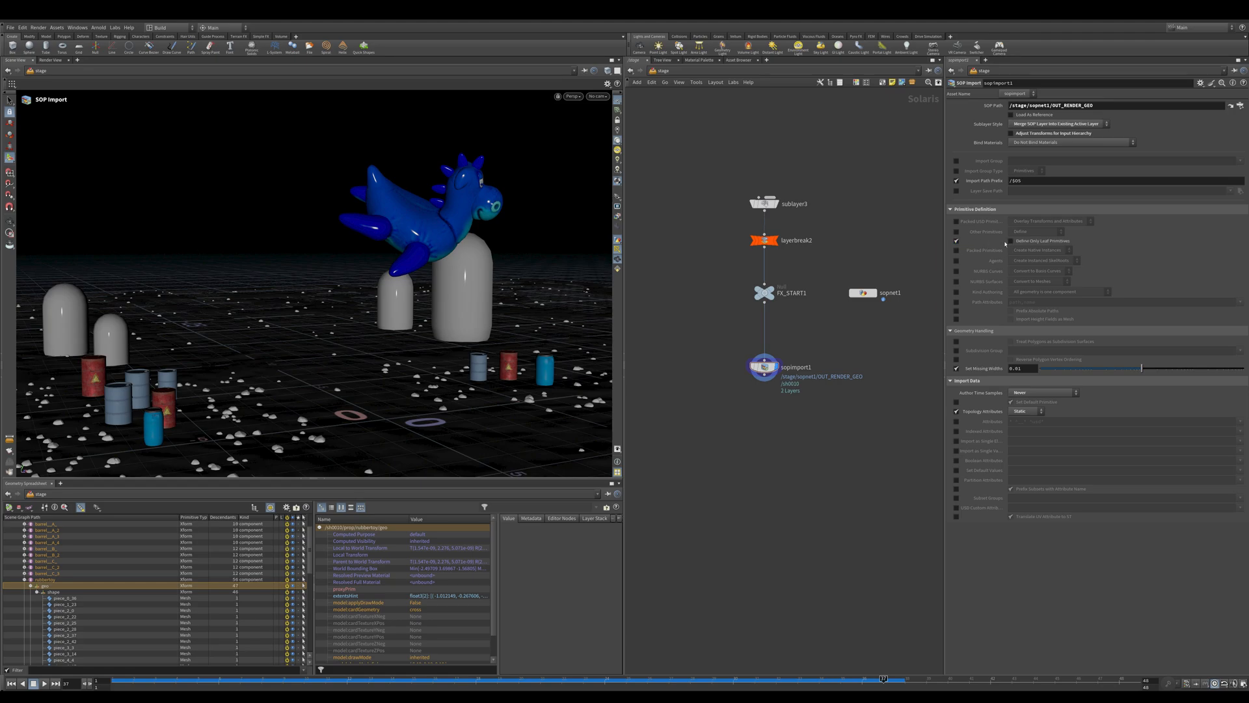
pyautogui.click(956, 242)
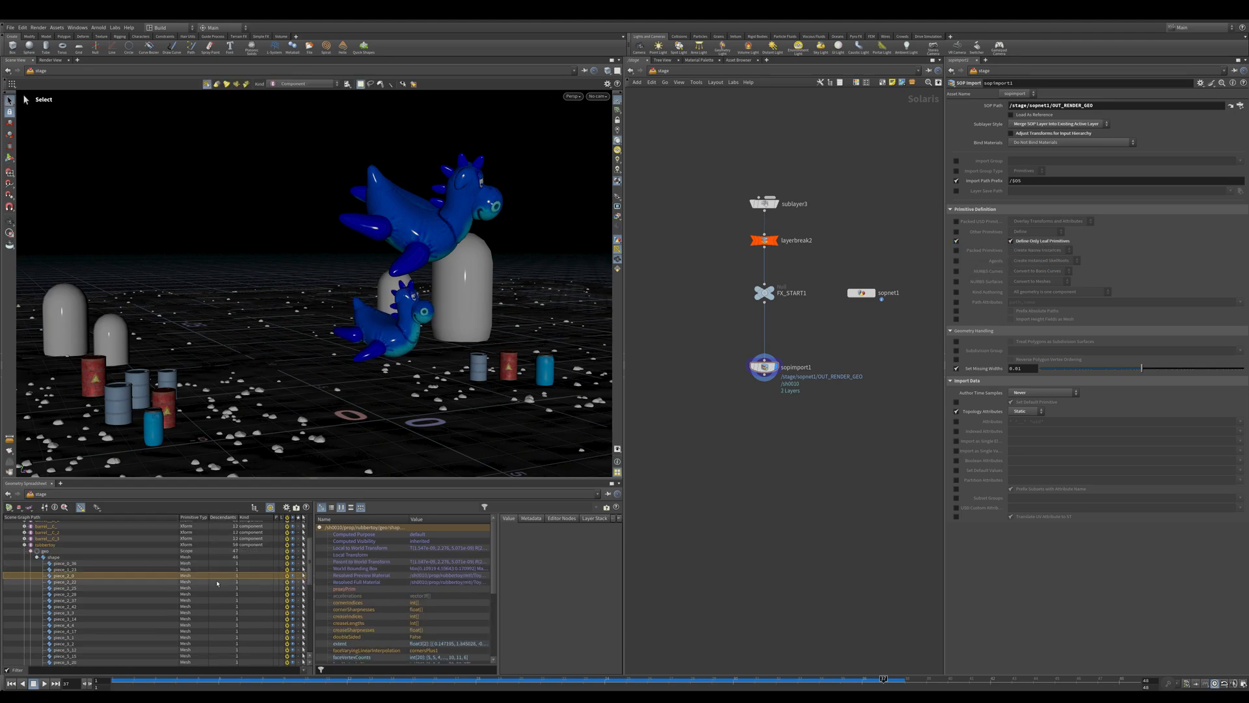
pyautogui.click(84, 570)
pyautogui.click(84, 575)
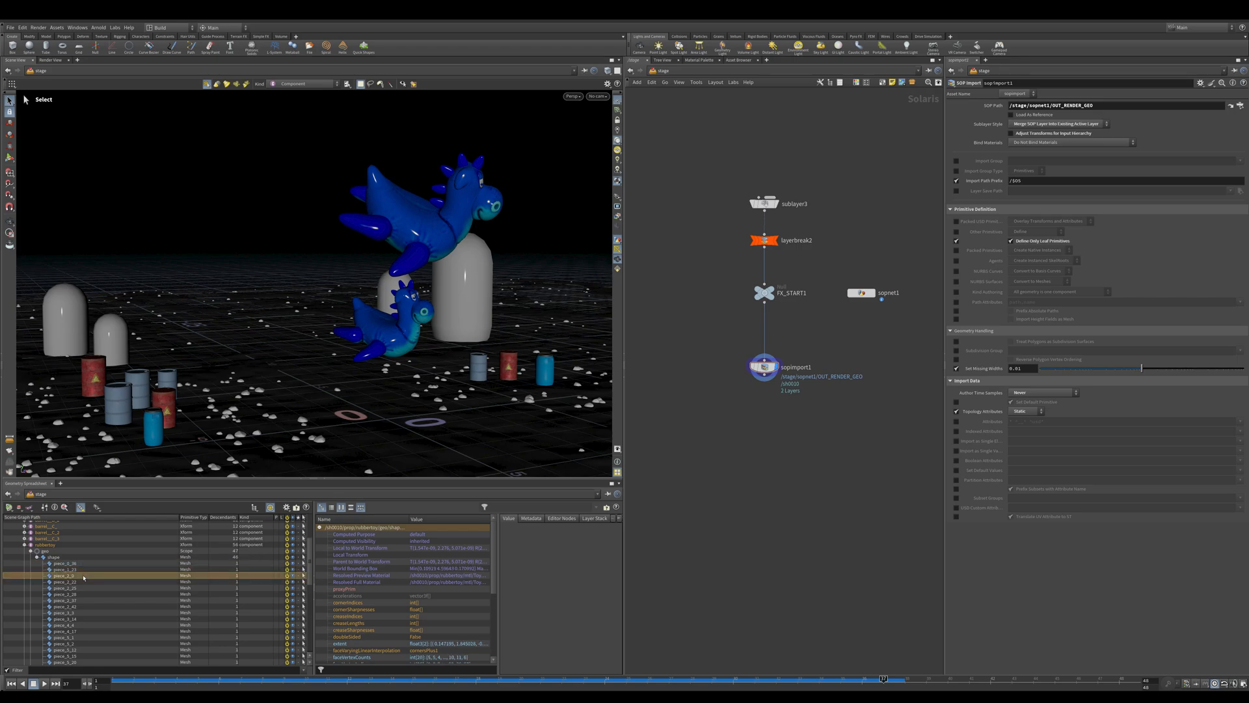
pyautogui.click(84, 582)
pyautogui.scroll(-10, 71, 603)
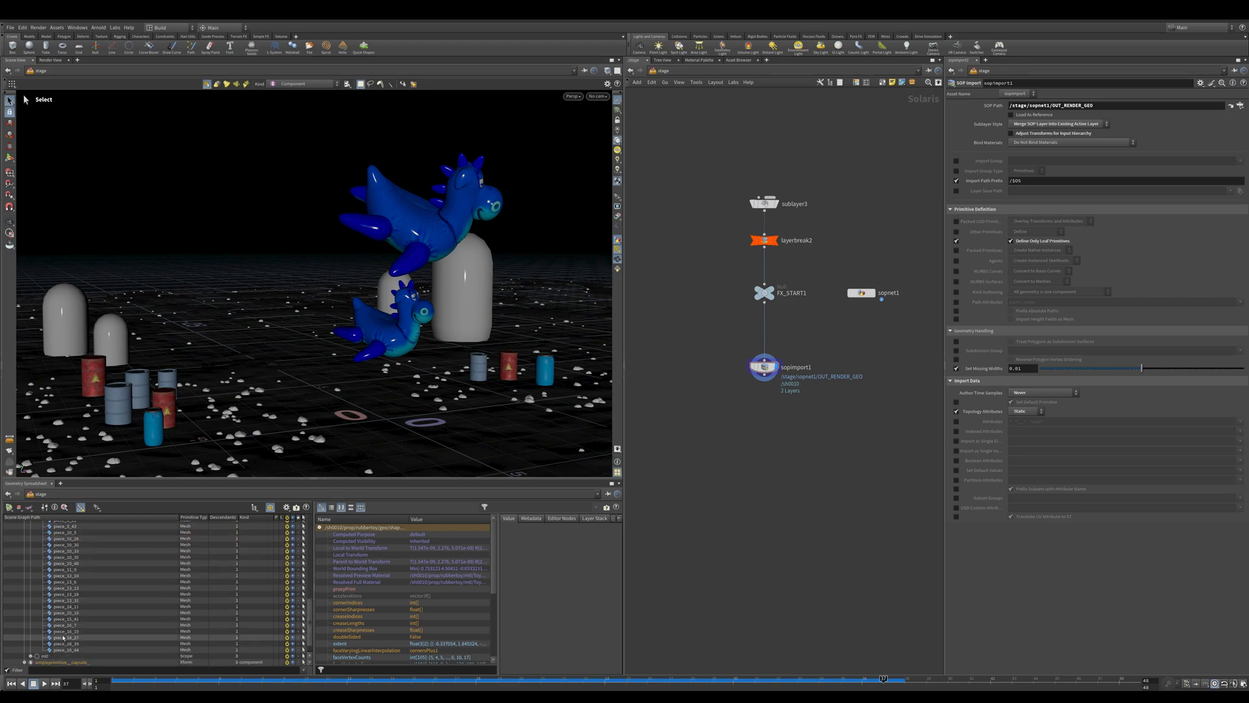
pyautogui.click(72, 649)
pyautogui.scroll(9, 73, 644)
pyautogui.click(76, 545)
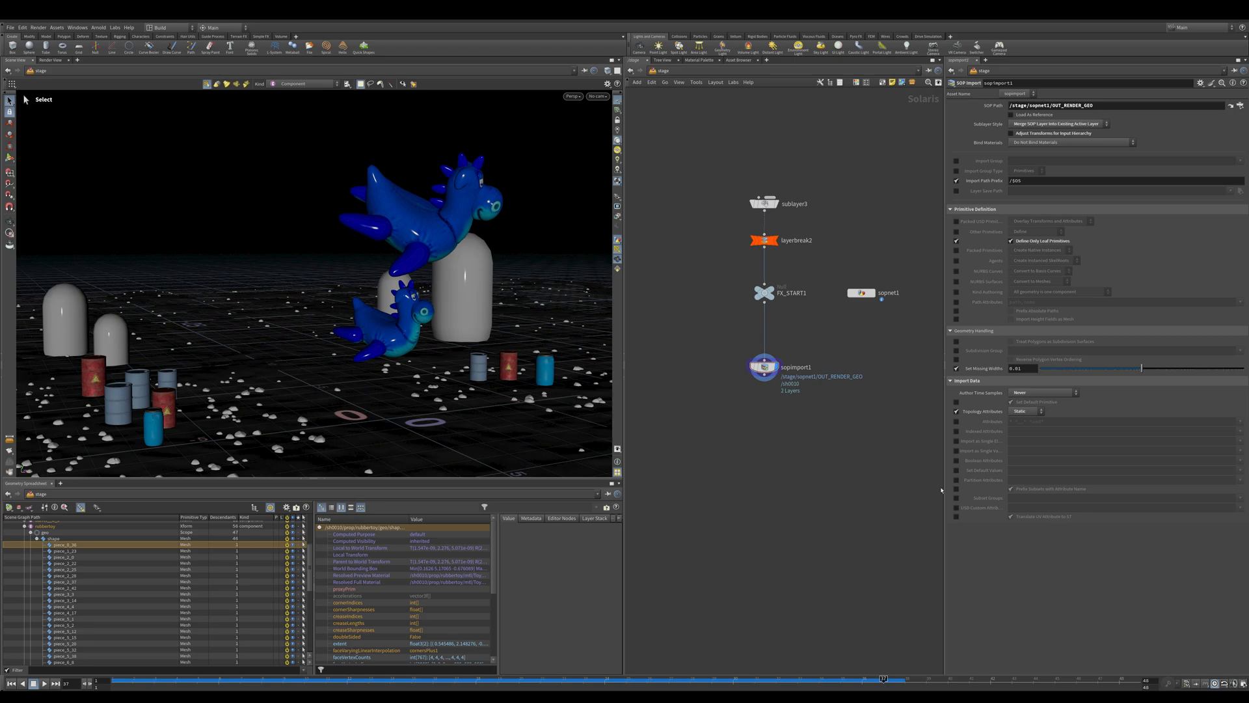
# - Set the SOP Import's Subset Groups to inside and check the geometry subset under a fractured piece
pyautogui.click(956, 497)
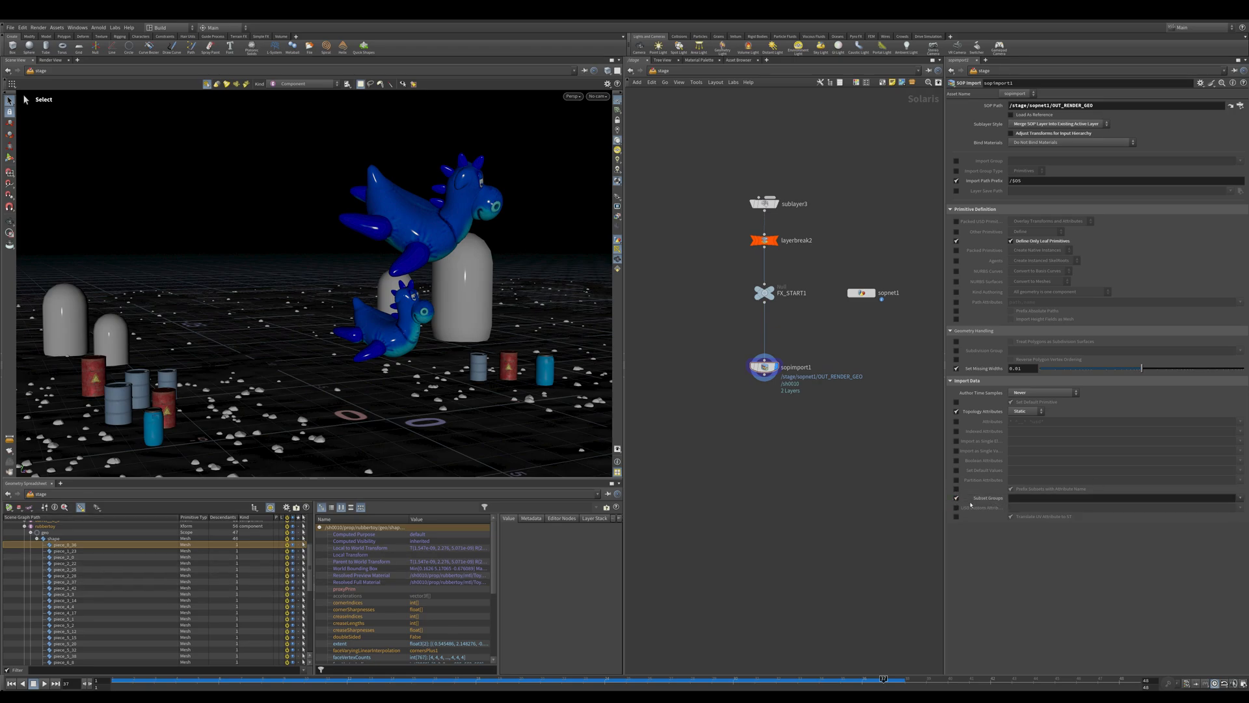
pyautogui.click(1224, 496)
pyautogui.click(1218, 515)
pyautogui.click(43, 550)
pyautogui.click(188, 558)
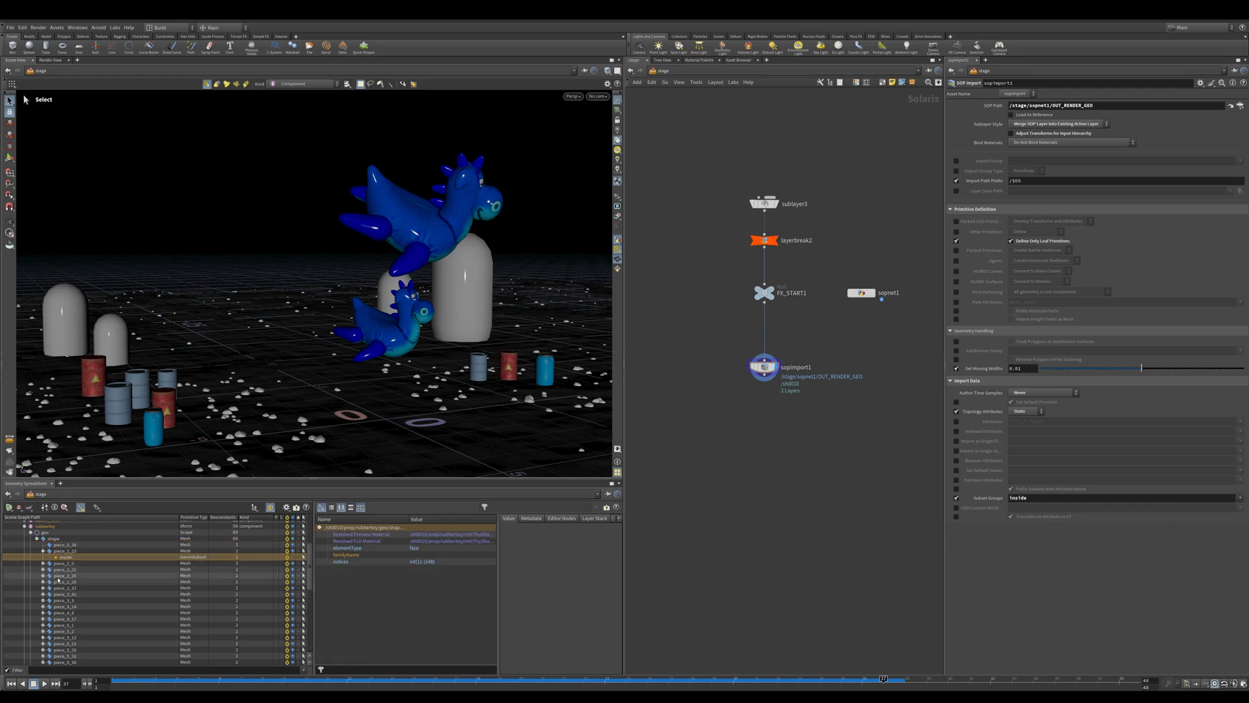
pyautogui.scroll(-10, 66, 587)
pyautogui.scroll(2, 52, 592)
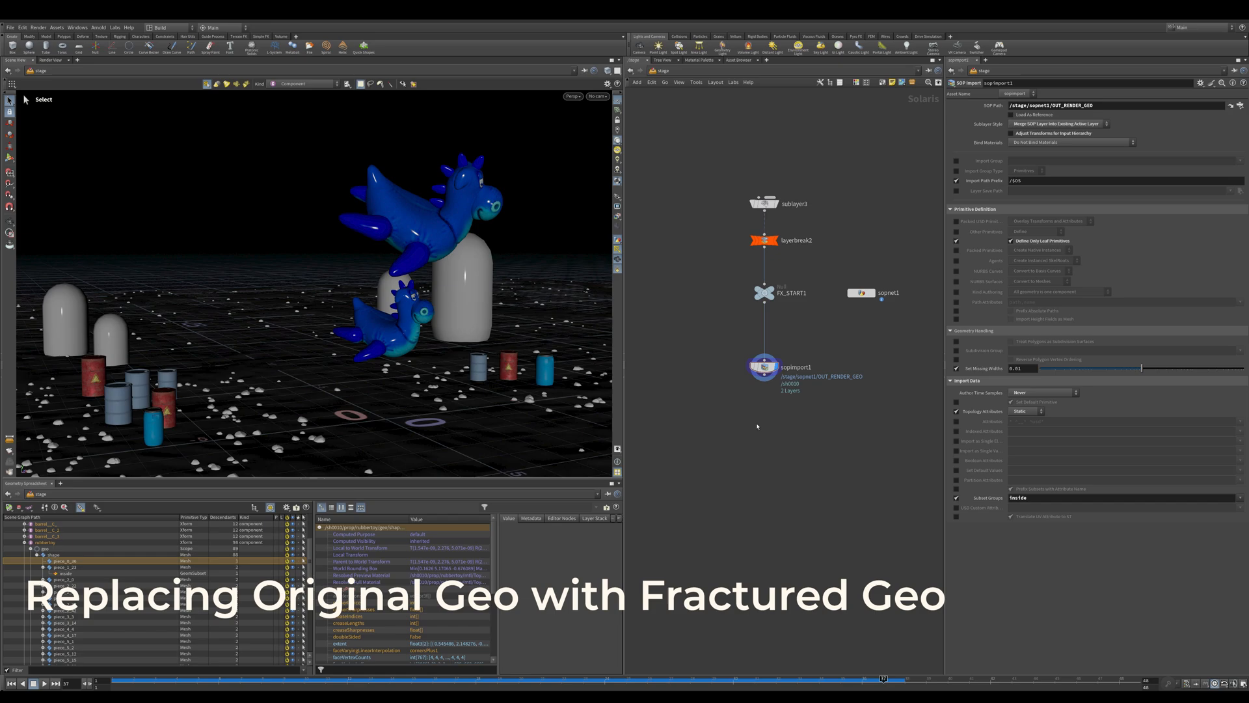
# - Select the rubber toy component in the viewport and compare the fractured import with the original geometry
pyautogui.moveTo(455, 319)
pyautogui.keyDown('alt'); pyautogui.mouseDown()
pyautogui.moveTo(530, 316)
pyautogui.moveTo(439, 315)
pyautogui.mouseUp(); pyautogui.keyUp('alt')
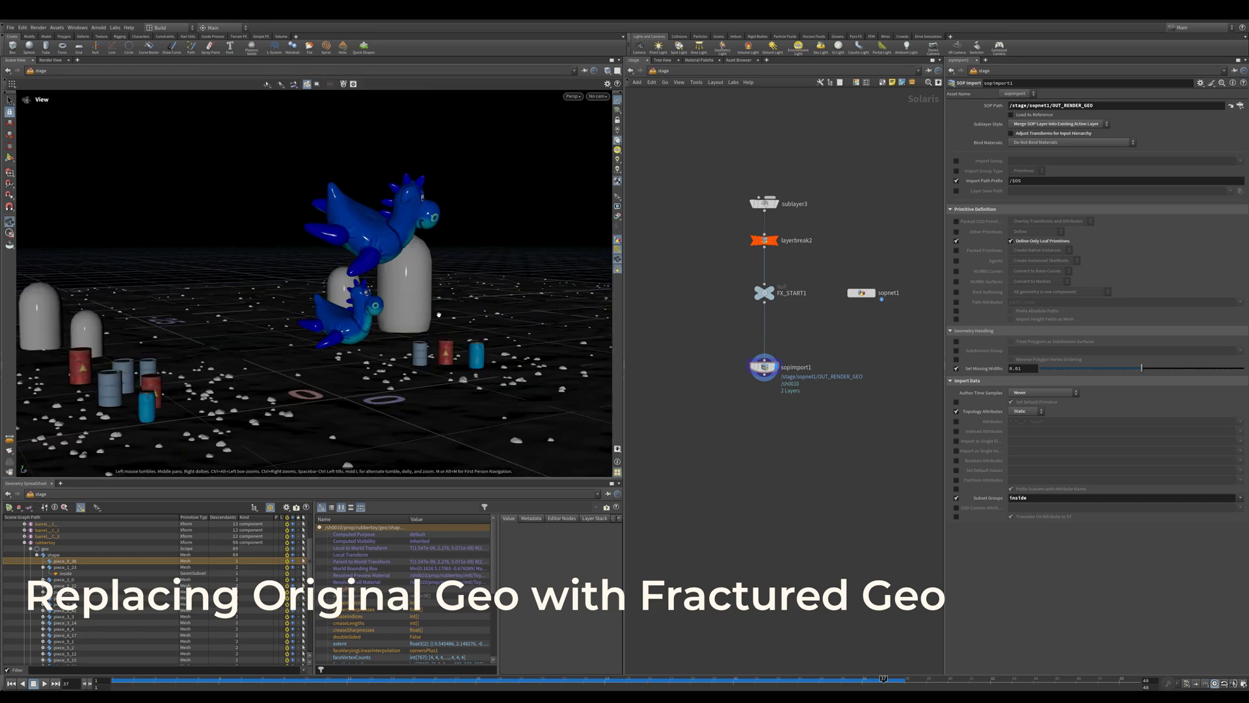
pyautogui.click(355, 214)
pyautogui.keyDown('alt'); pyautogui.moveTo(354, 215); pyautogui.dragTo(419, 205); pyautogui.keyUp('alt')
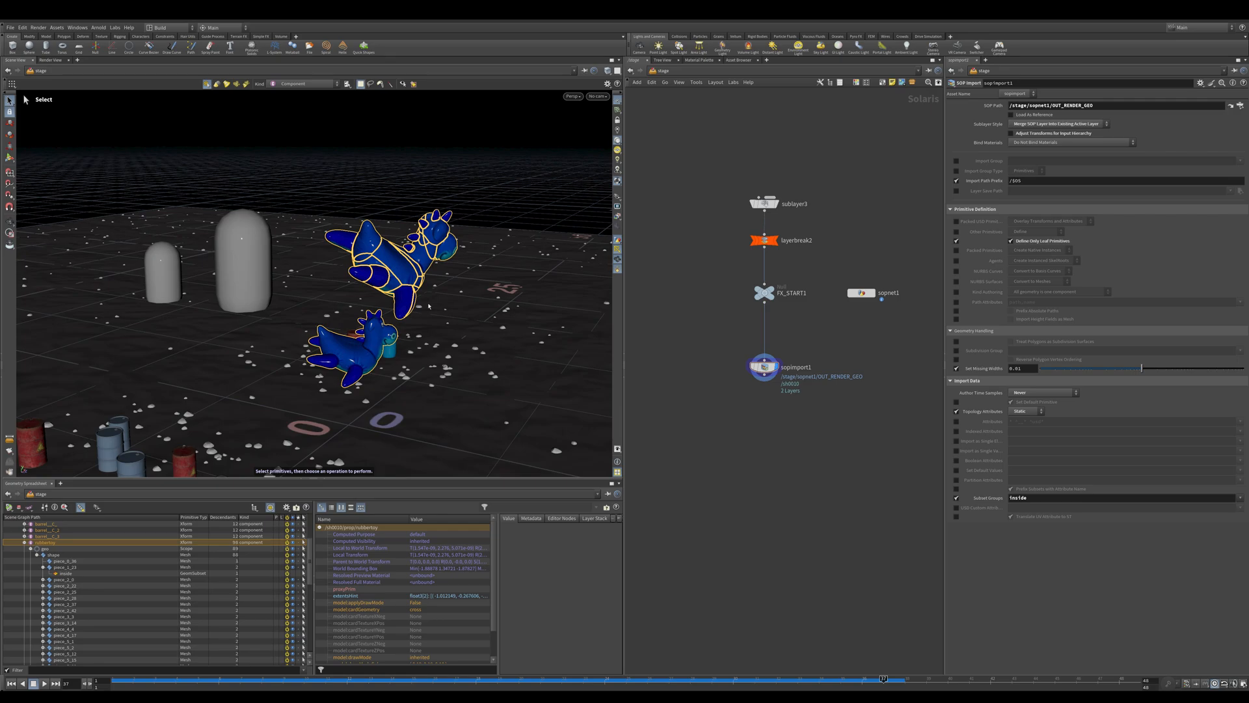
pyautogui.keyDown('alt'); pyautogui.moveTo(429, 306); pyautogui.dragTo(402, 312); pyautogui.keyUp('alt')
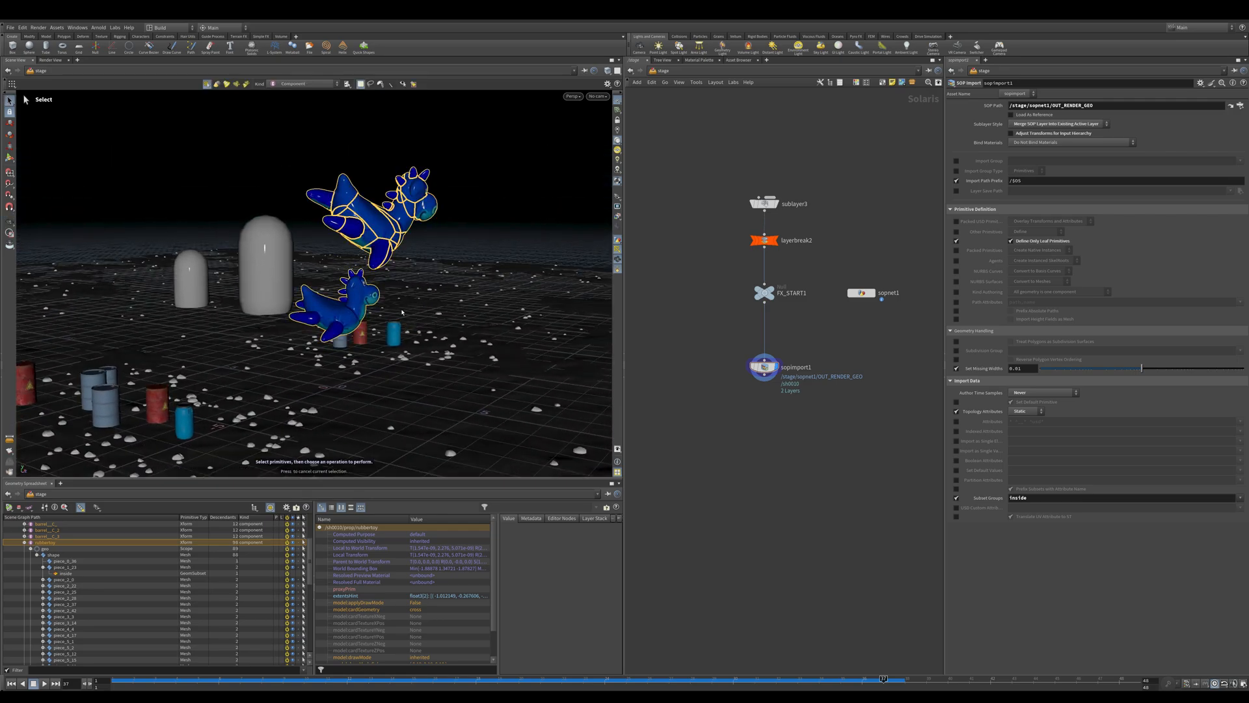
pyautogui.click(402, 312)
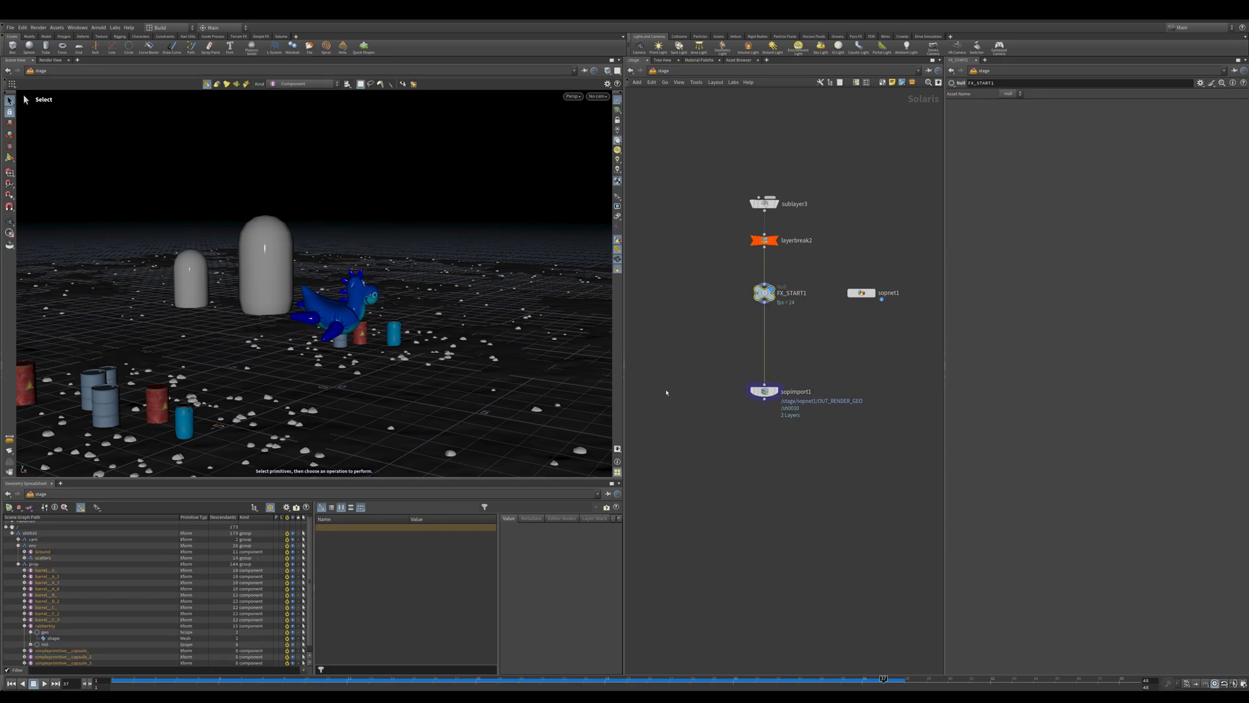
# - Examine the attributes of the original rubber toy's shape primitive at FX_START1 and show the value-type colour legend
pyautogui.click(54, 638)
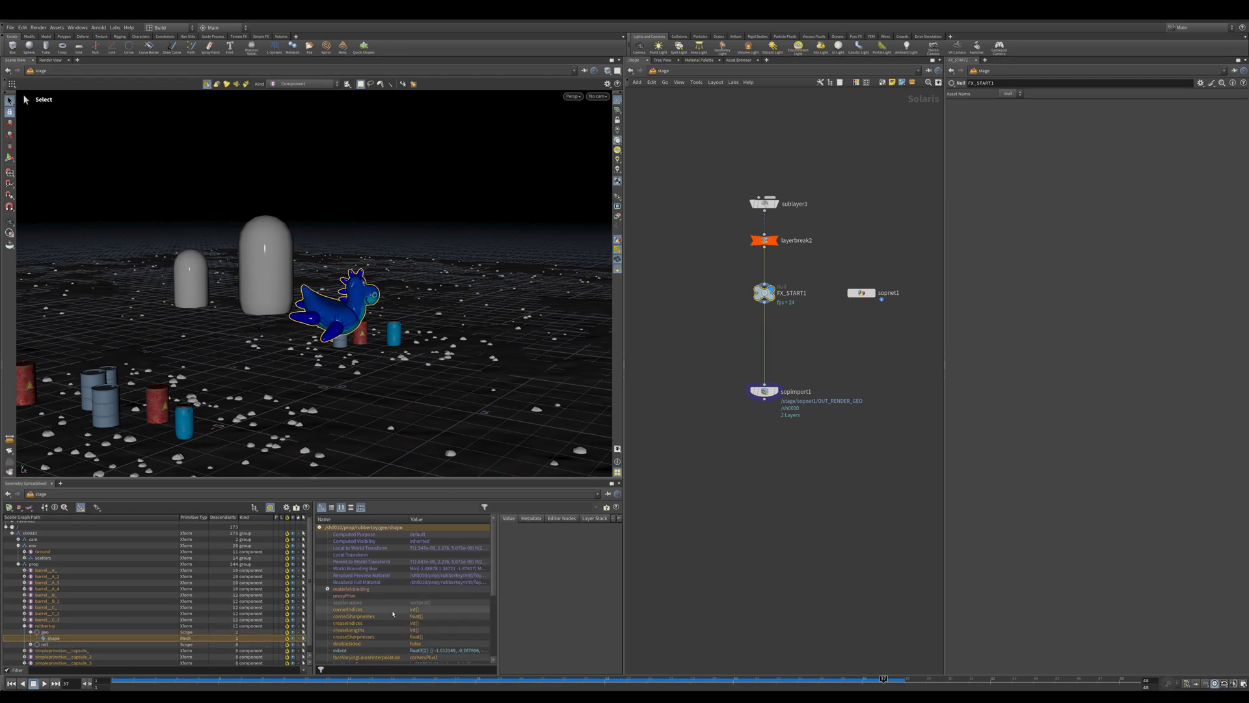
pyautogui.scroll(-3, 393, 613)
pyautogui.click(369, 555)
pyautogui.press('Down')
pyautogui.press('Down')
pyautogui.press('Down')
pyautogui.press('Down')
pyautogui.press('Down')
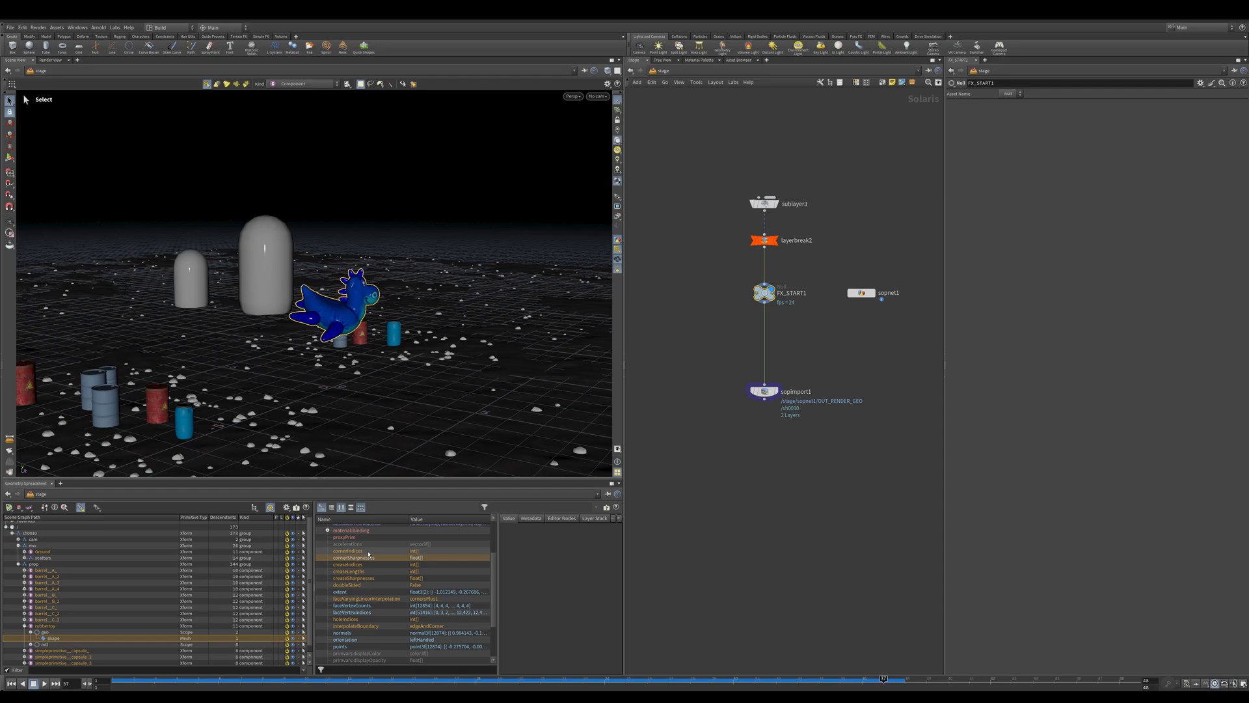
pyautogui.press('Up')
pyautogui.press('Up')
pyautogui.press('Up')
pyautogui.press('Up')
pyautogui.press('Up')
pyautogui.press('Up')
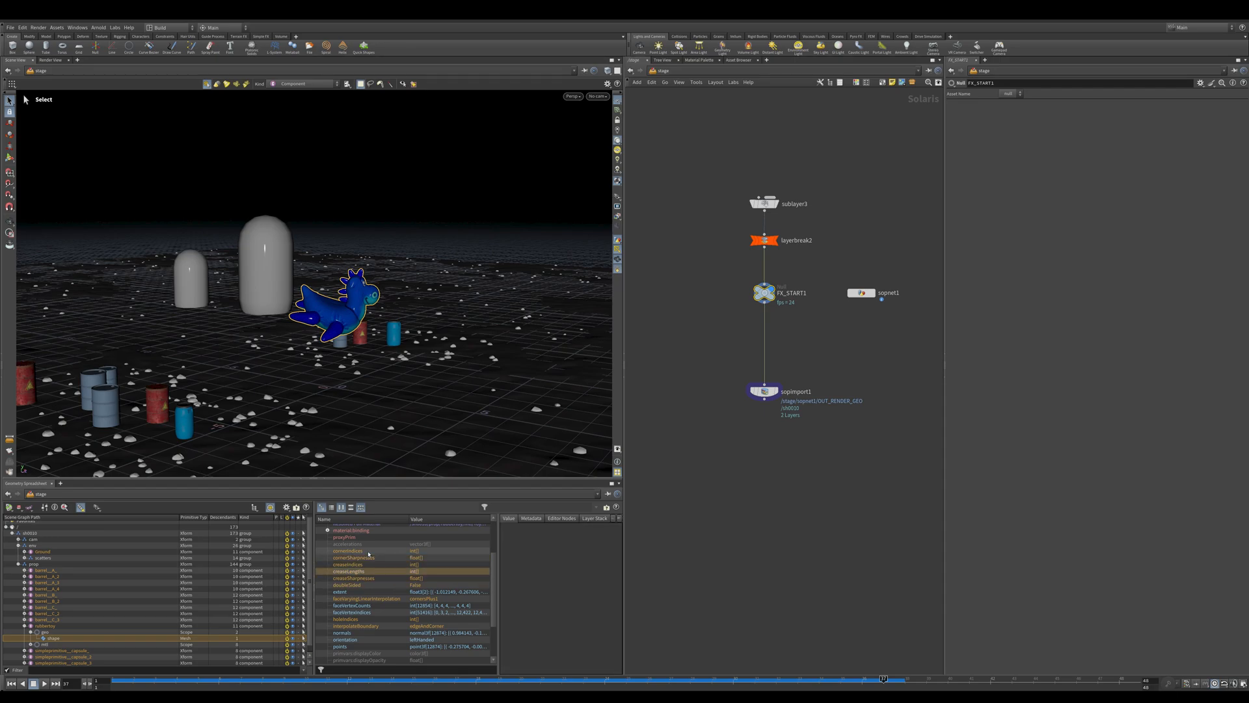
pyautogui.press('Down')
pyautogui.press('Down')
pyautogui.press('Down')
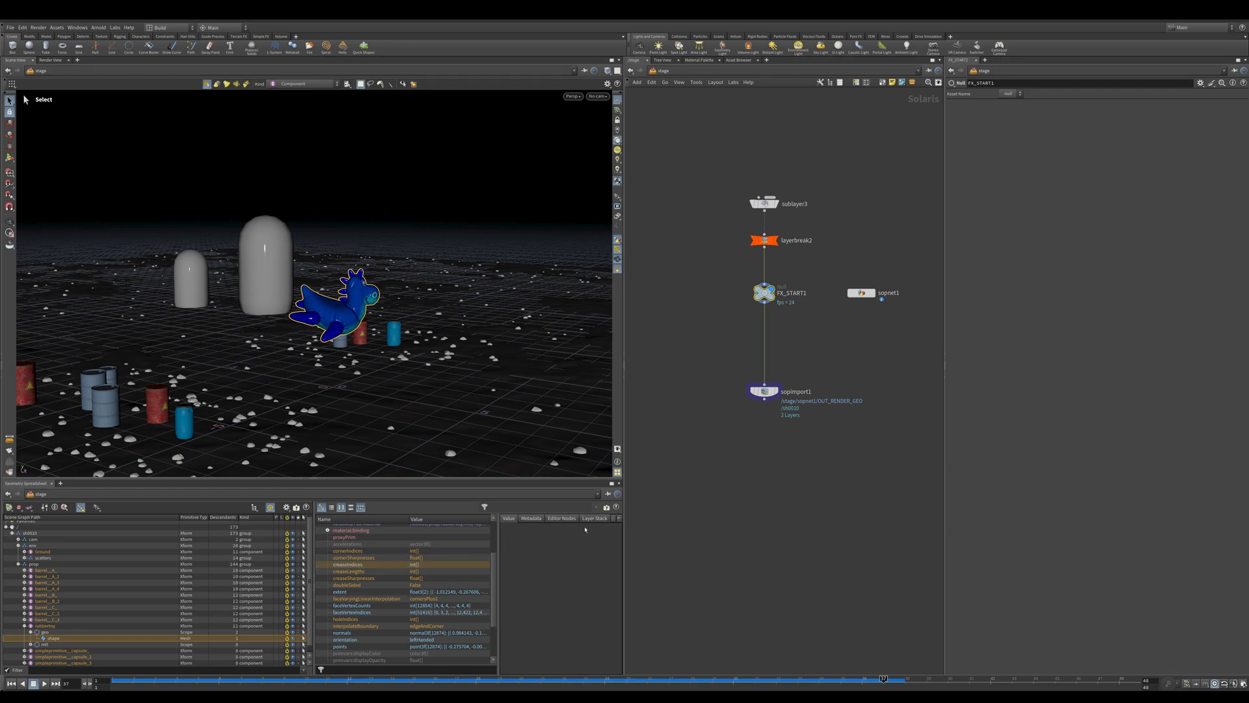
pyautogui.click(606, 507)
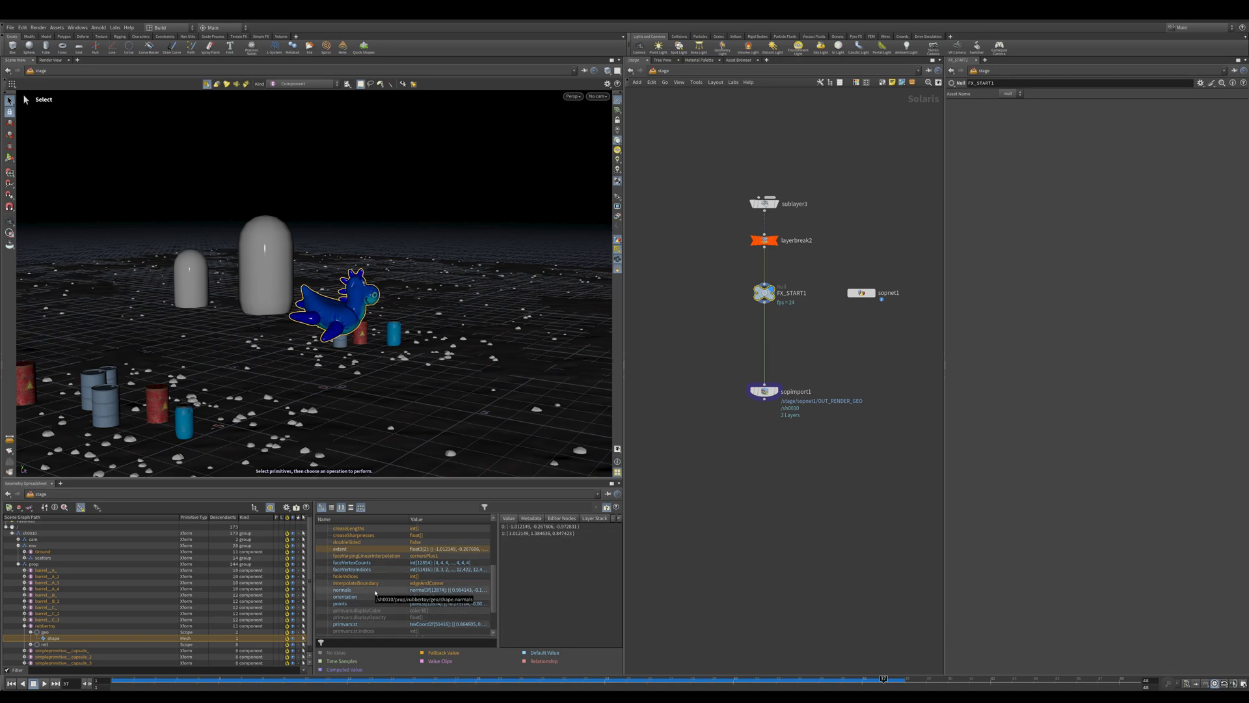
# - Create an Edit Properties node for the shape's extent, faceVertexCounts, faceVertexIndices, normals, orientation, points, primvars:st and subdivisionScheme attributes
pyautogui.click(442, 563)
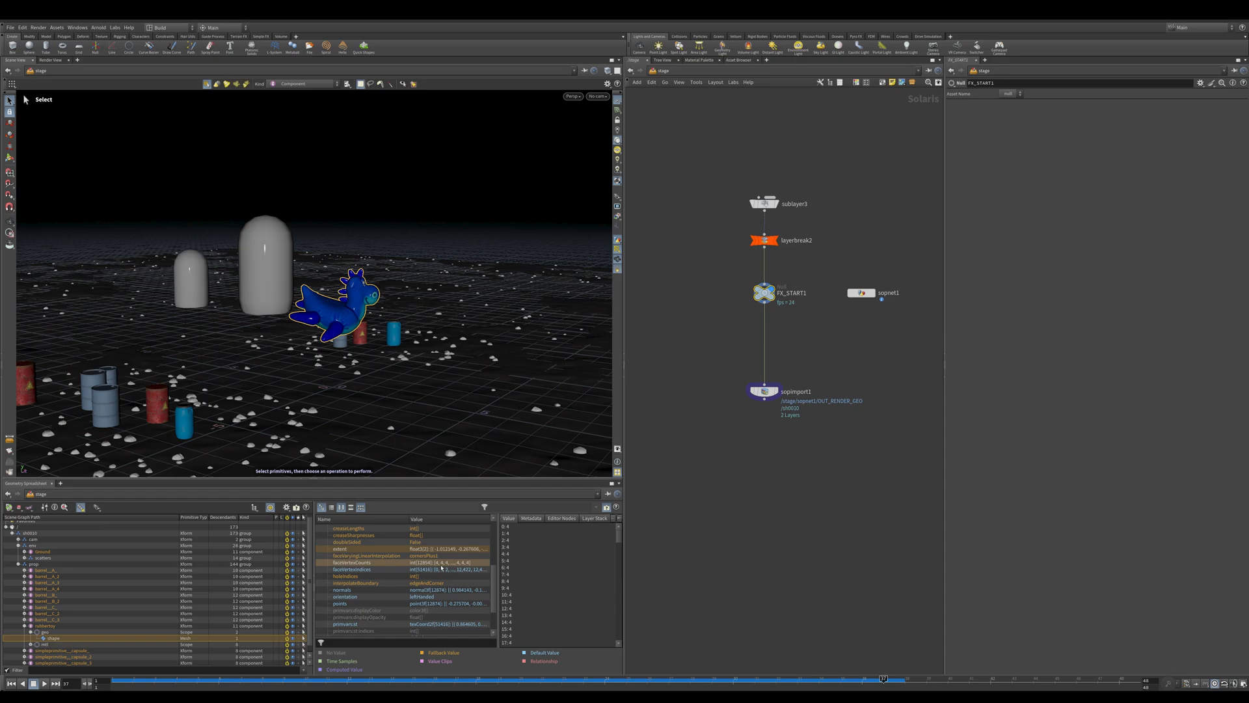
pyautogui.click(439, 603)
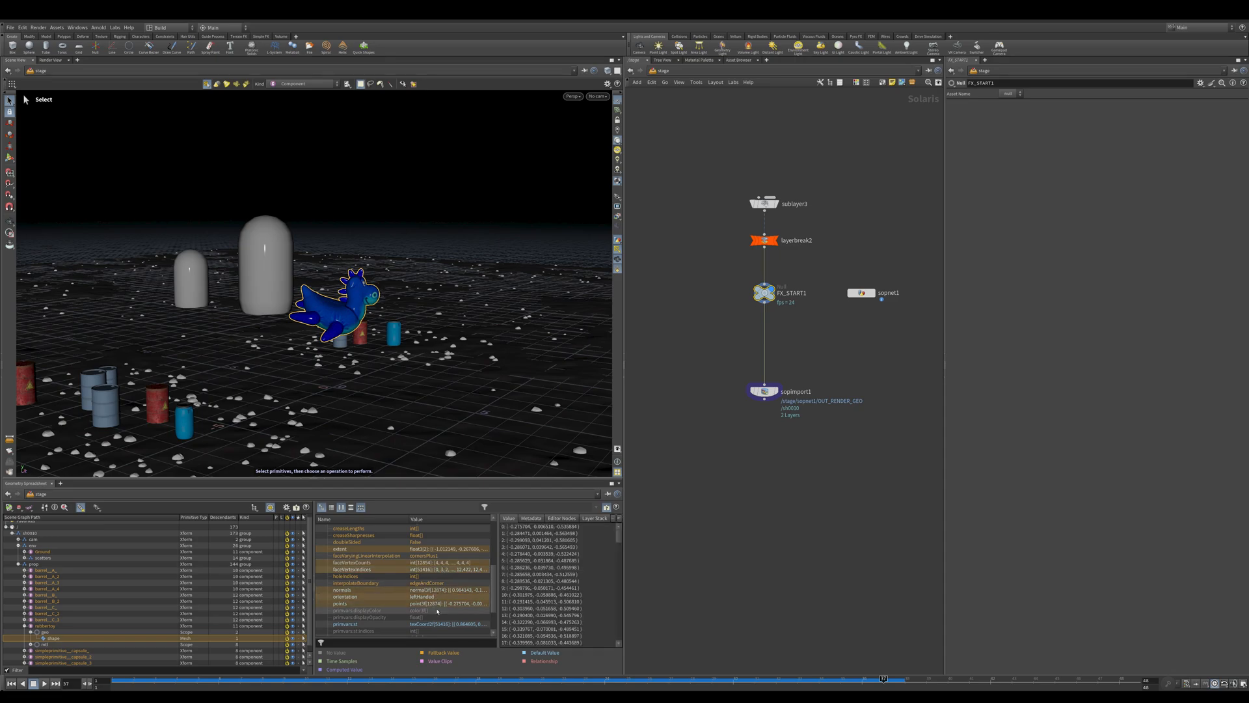
pyautogui.scroll(2, 430, 605)
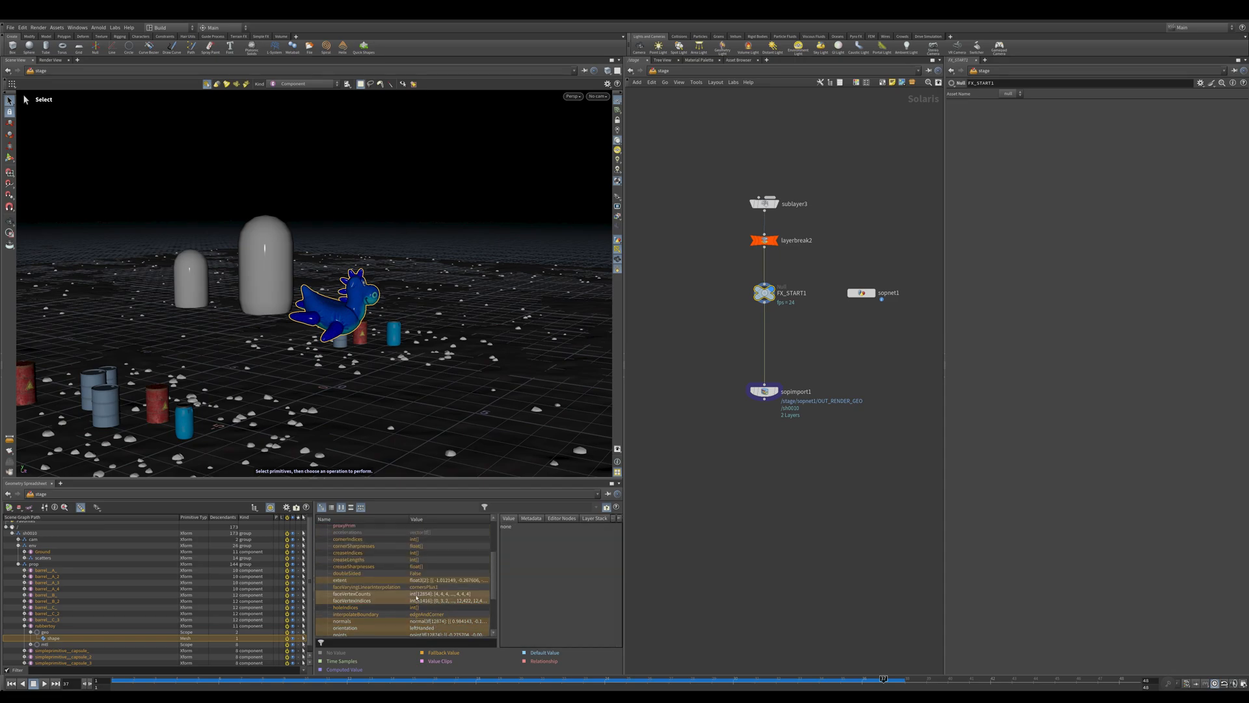
pyautogui.scroll(-3, 416, 597)
pyautogui.rightClick(364, 548)
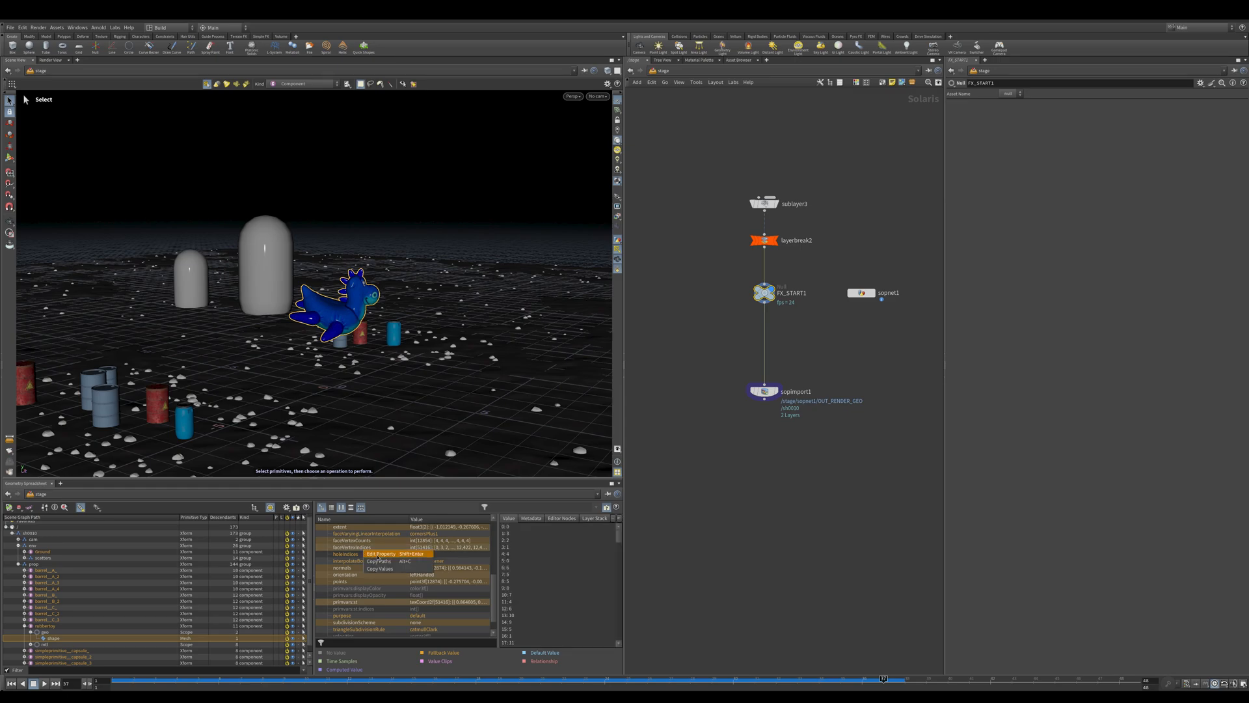
pyautogui.click(379, 554)
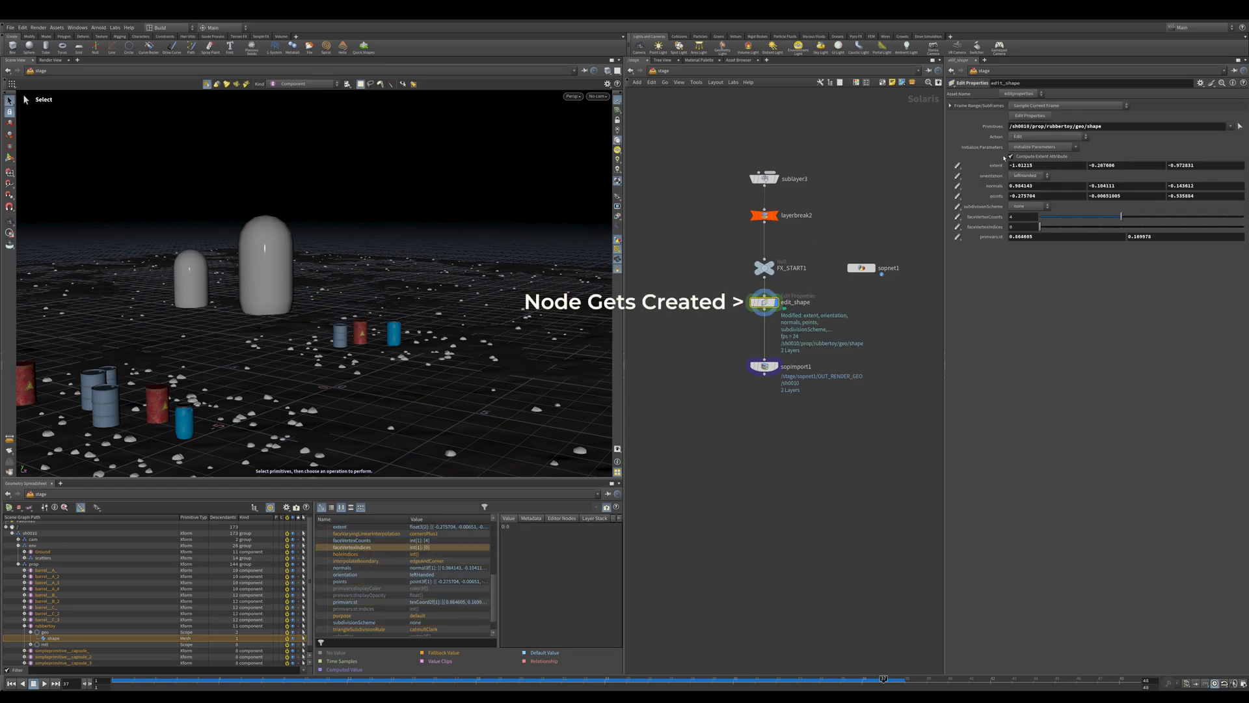
# - Set every property on the edit_shape node to Block, from extent through primvars:st
pyautogui.click(957, 166)
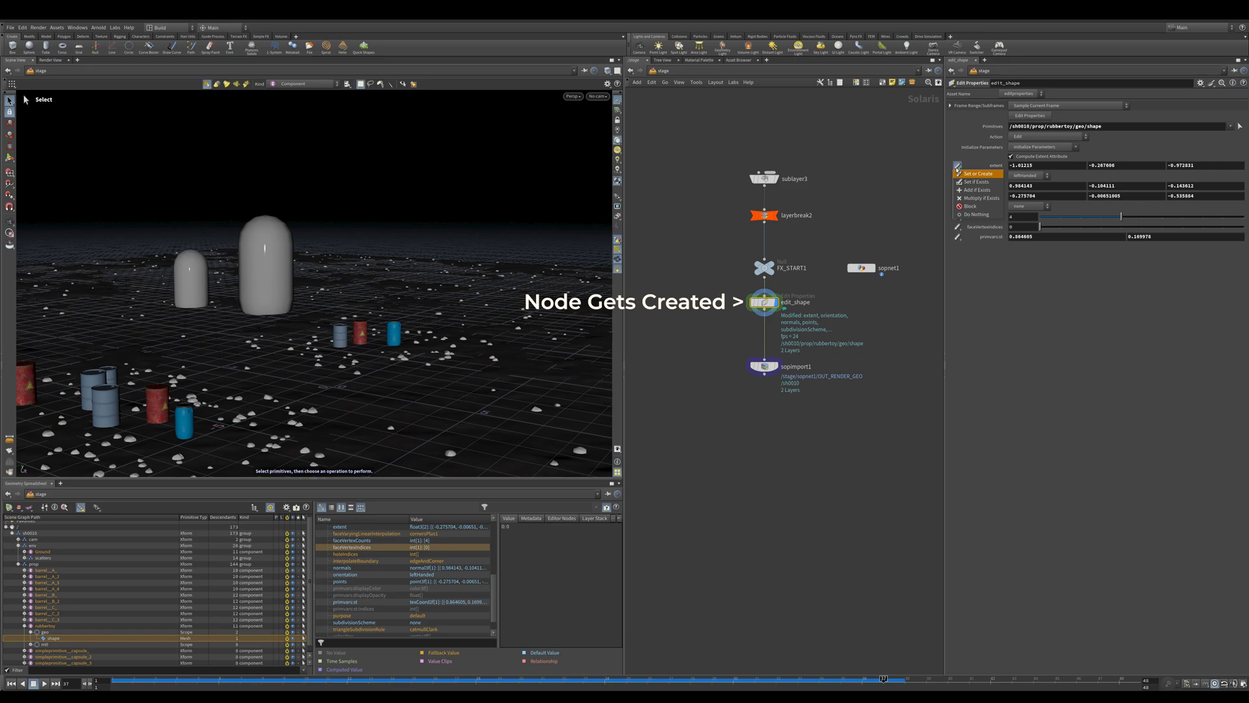
pyautogui.click(965, 207)
pyautogui.keyDown('ctrl'); pyautogui.click(958, 176); pyautogui.keyUp('ctrl')
pyautogui.keyDown('ctrl'); pyautogui.click(958, 187); pyautogui.keyUp('ctrl')
pyautogui.keyDown('ctrl'); pyautogui.click(958, 196); pyautogui.keyUp('ctrl')
pyautogui.keyDown('ctrl'); pyautogui.click(958, 206); pyautogui.keyUp('ctrl')
pyautogui.keyDown('ctrl'); pyautogui.click(958, 217); pyautogui.keyUp('ctrl')
pyautogui.keyDown('ctrl'); pyautogui.click(957, 227); pyautogui.keyUp('ctrl')
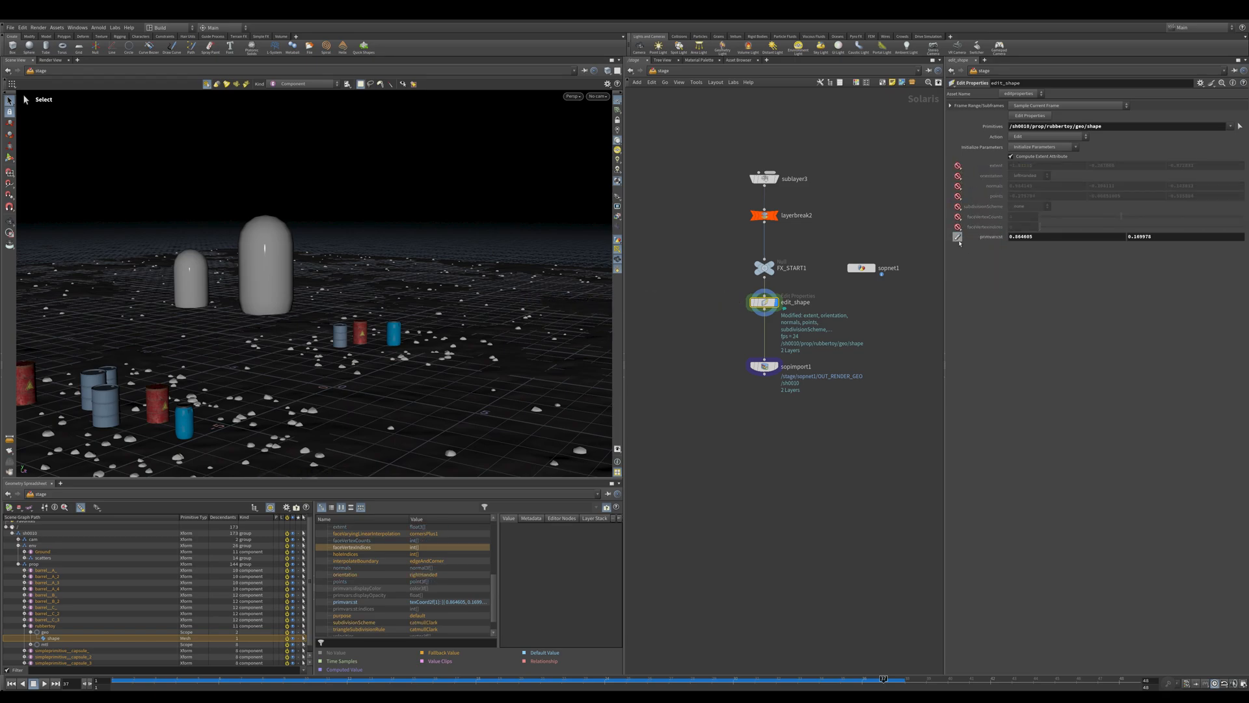
pyautogui.keyDown('ctrl'); pyautogui.click(958, 237); pyautogui.keyUp('ctrl')
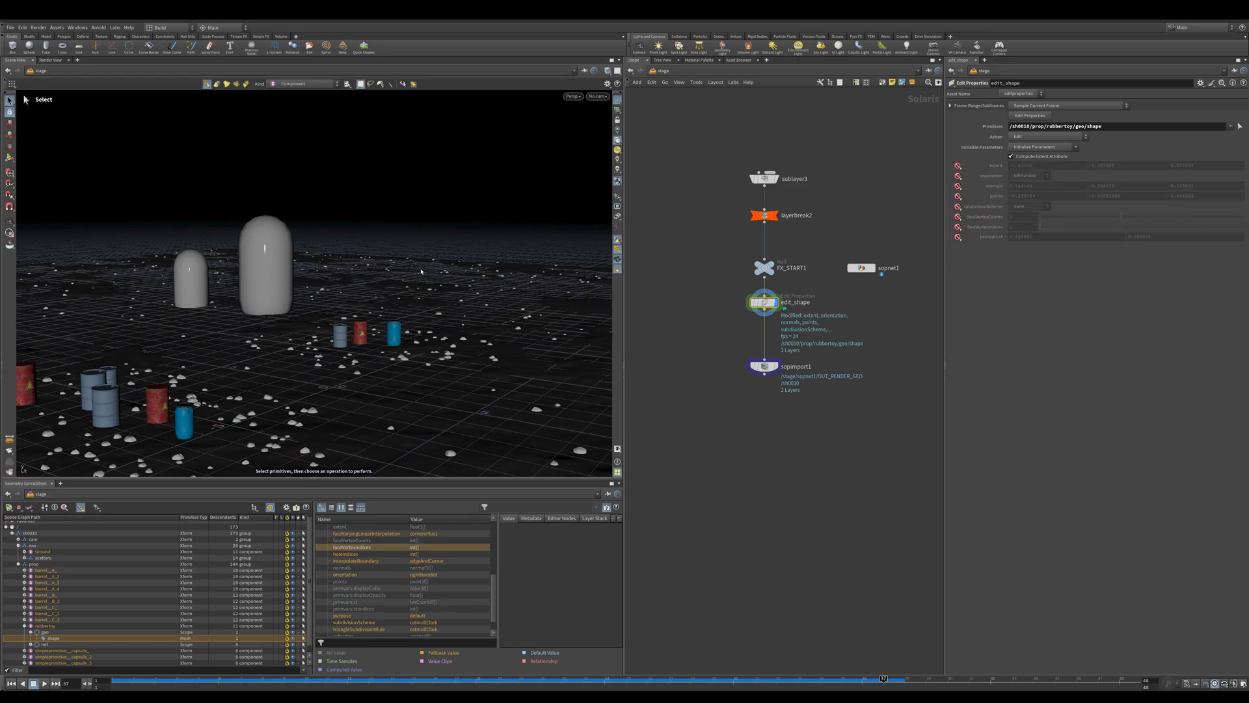
# - Compare the viewport results of the edit_shape, sopimport1 and FX_START1 nodes
pyautogui.moveTo(326, 311)
pyautogui.keyDown('alt'); pyautogui.mouseDown()
pyautogui.moveTo(386, 309)
pyautogui.moveTo(319, 315)
pyautogui.mouseUp(); pyautogui.keyUp('alt')
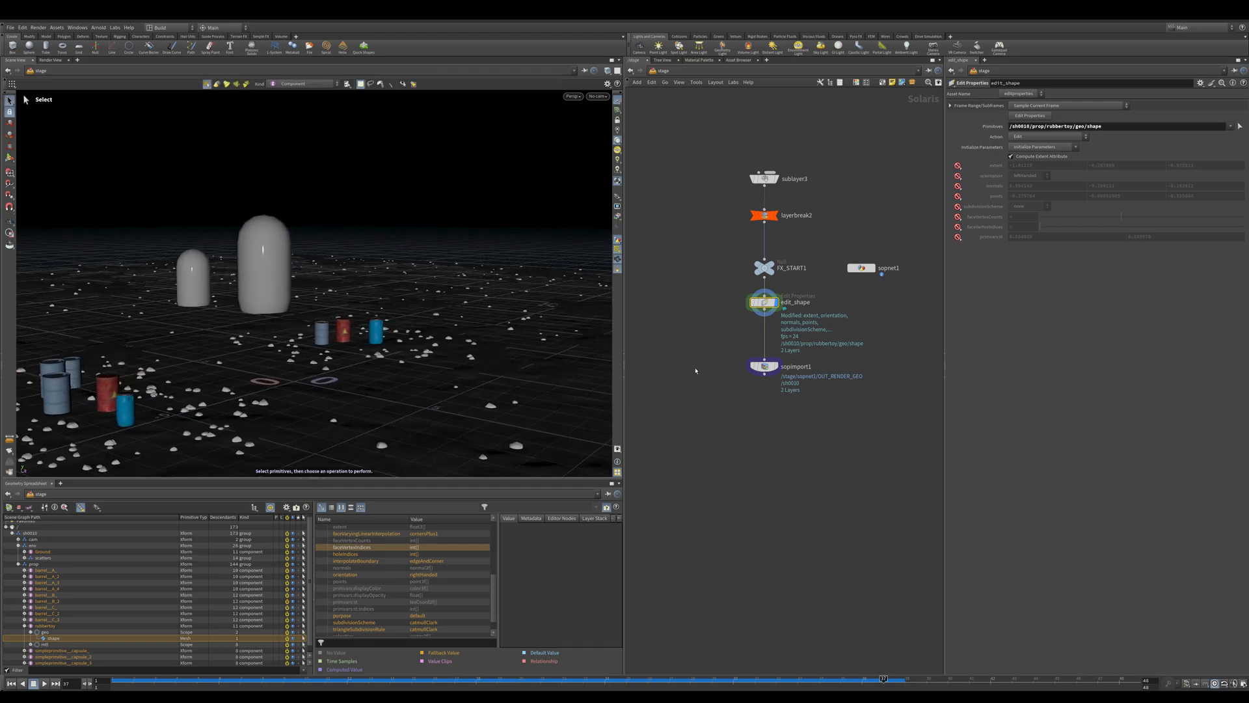
pyautogui.click(764, 366)
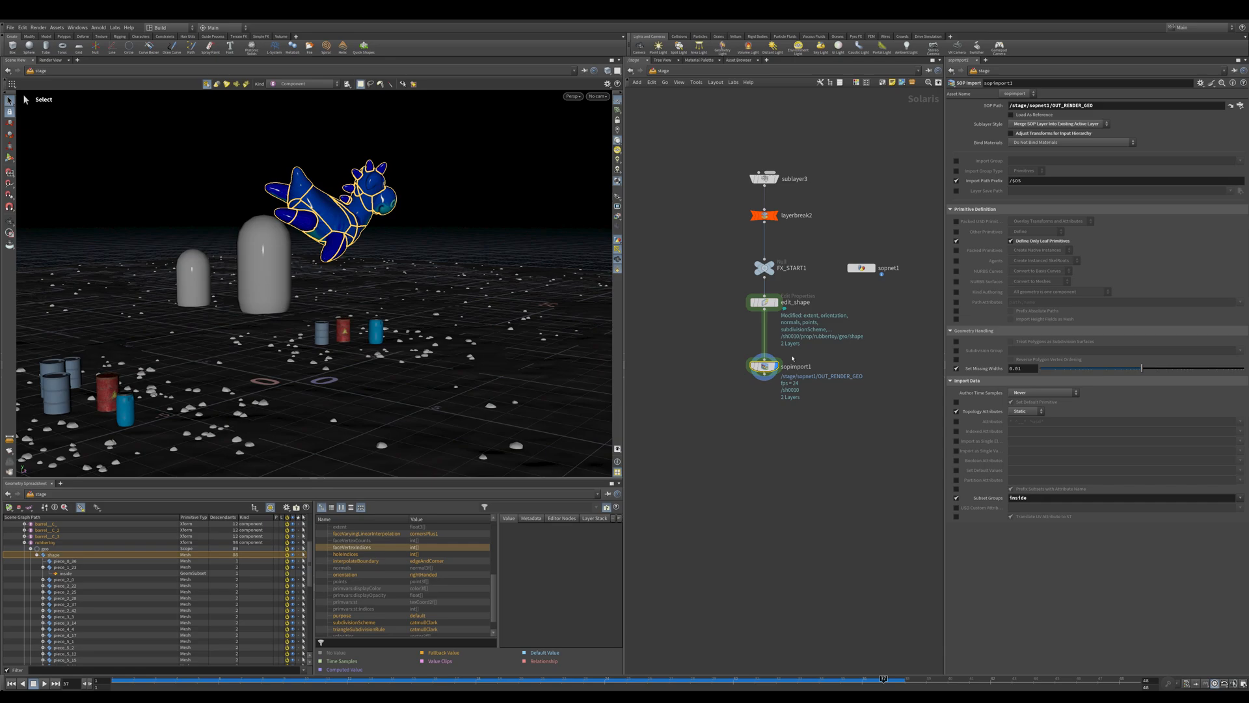
pyautogui.keyDown('alt'); pyautogui.moveTo(490, 297); pyautogui.dragTo(457, 289); pyautogui.keyUp('alt')
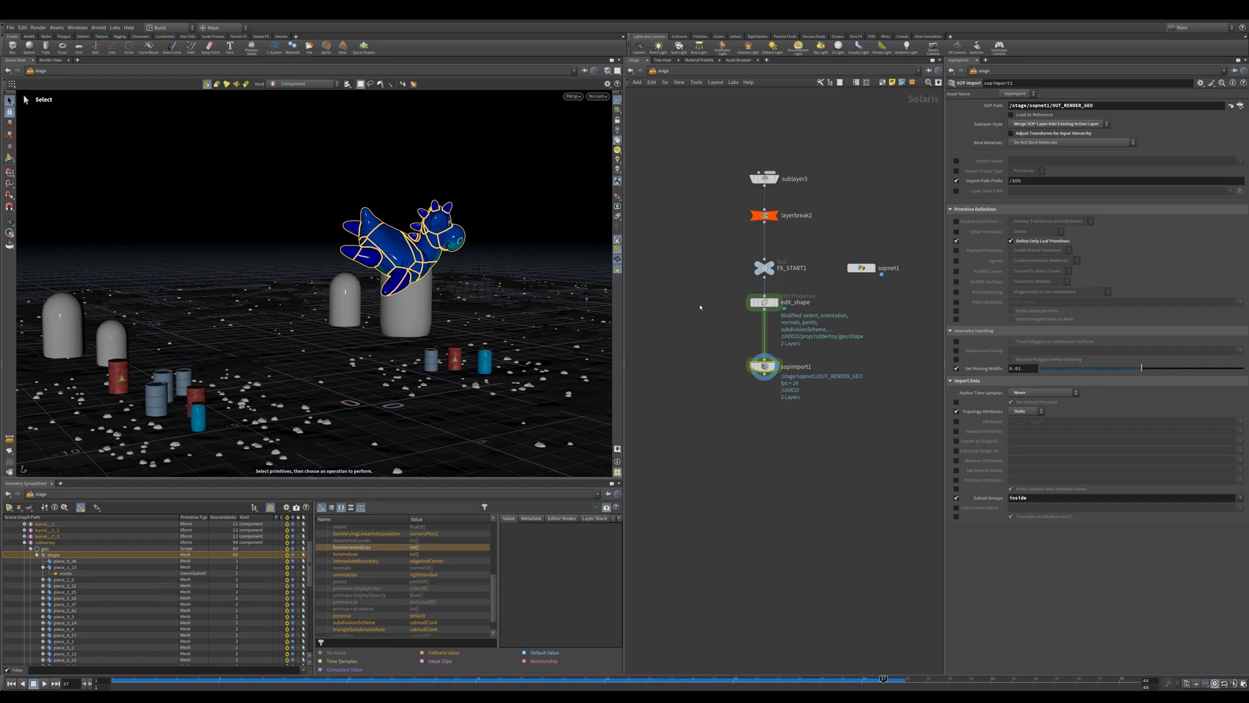
pyautogui.click(762, 267)
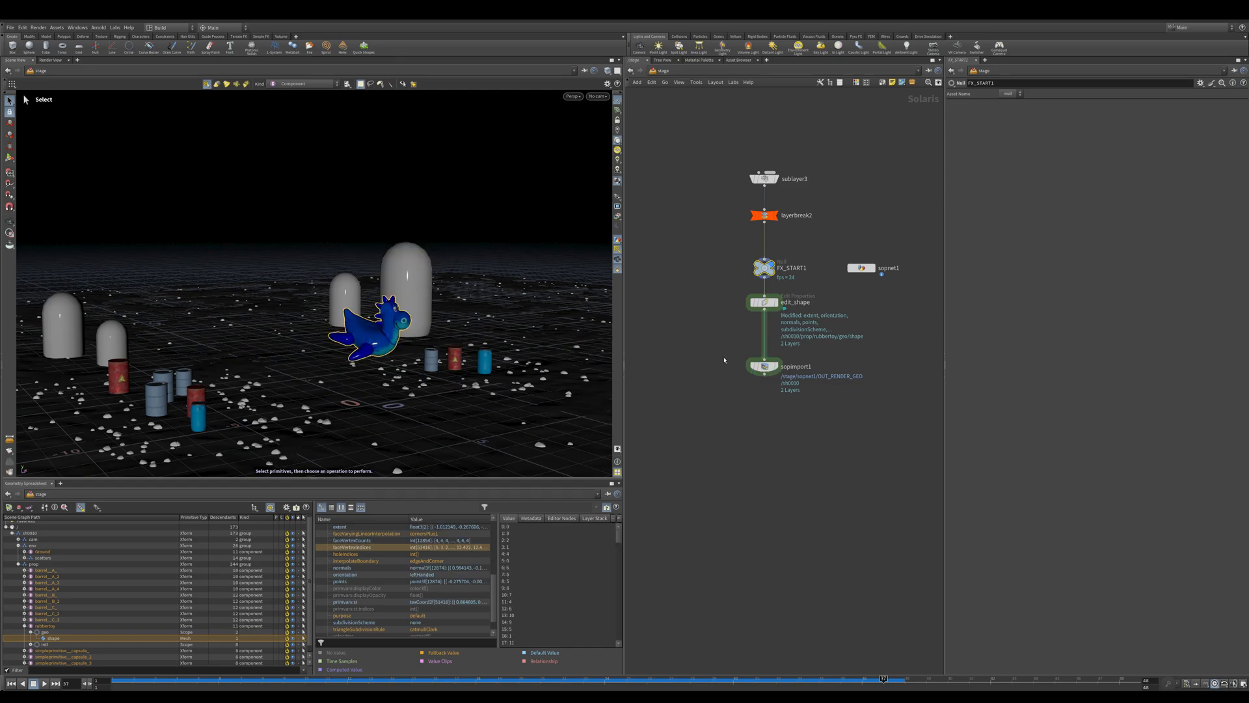
# - Inspect the attributes of the merged high-res geometry feeding OUT_RENDER_GEO in sopnet1
pyautogui.click(764, 366)
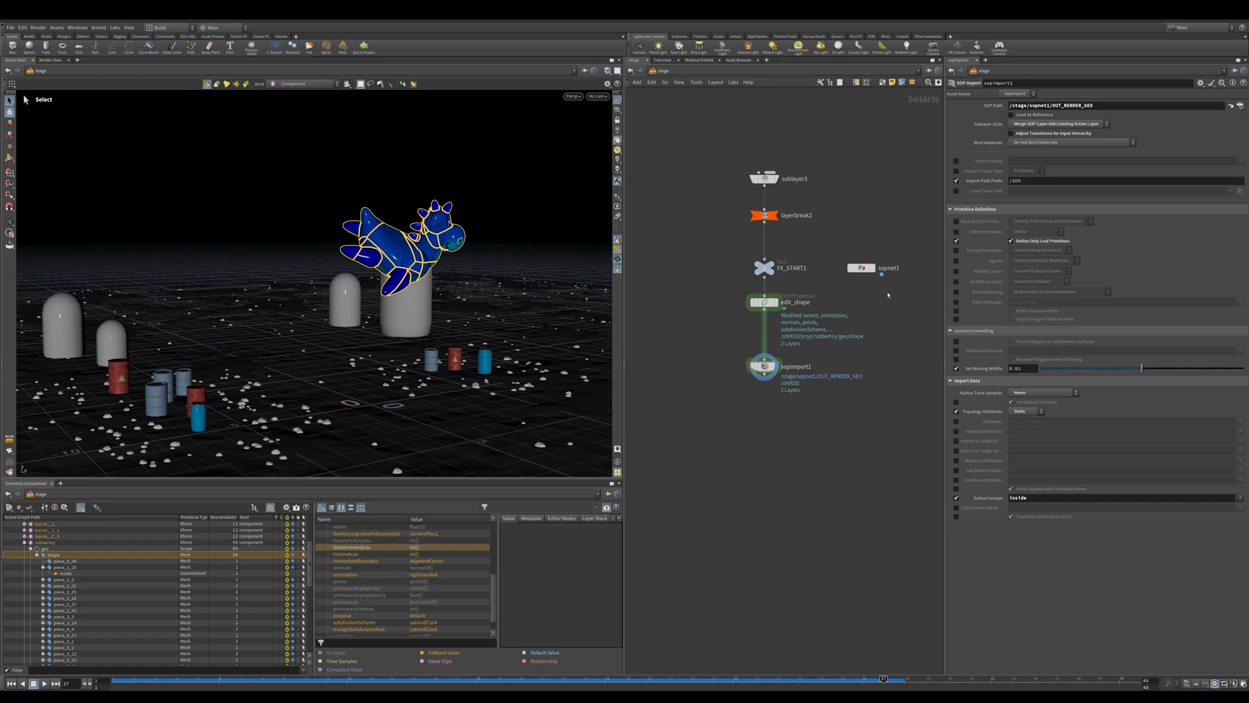
pyautogui.doubleClick(861, 268)
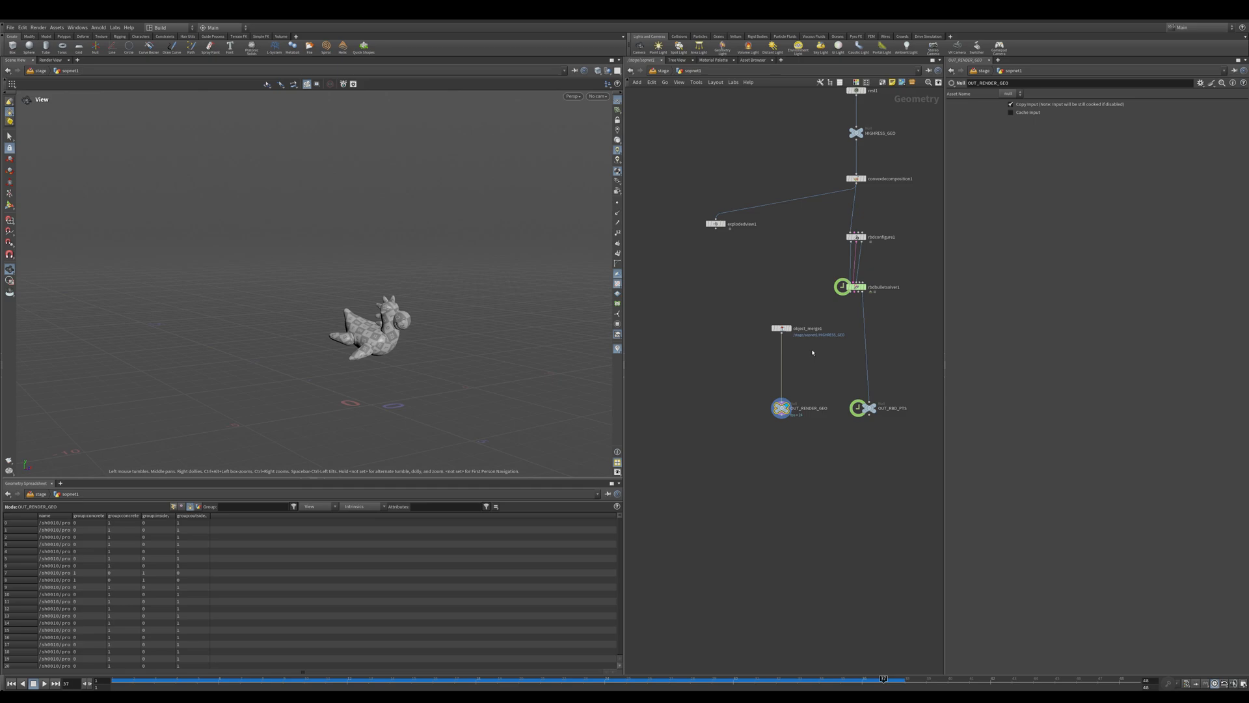
pyautogui.moveTo(812, 353); pyautogui.dragTo(806, 290, button='middle')
pyautogui.moveTo(744, 328); pyautogui.dragTo(859, 380)
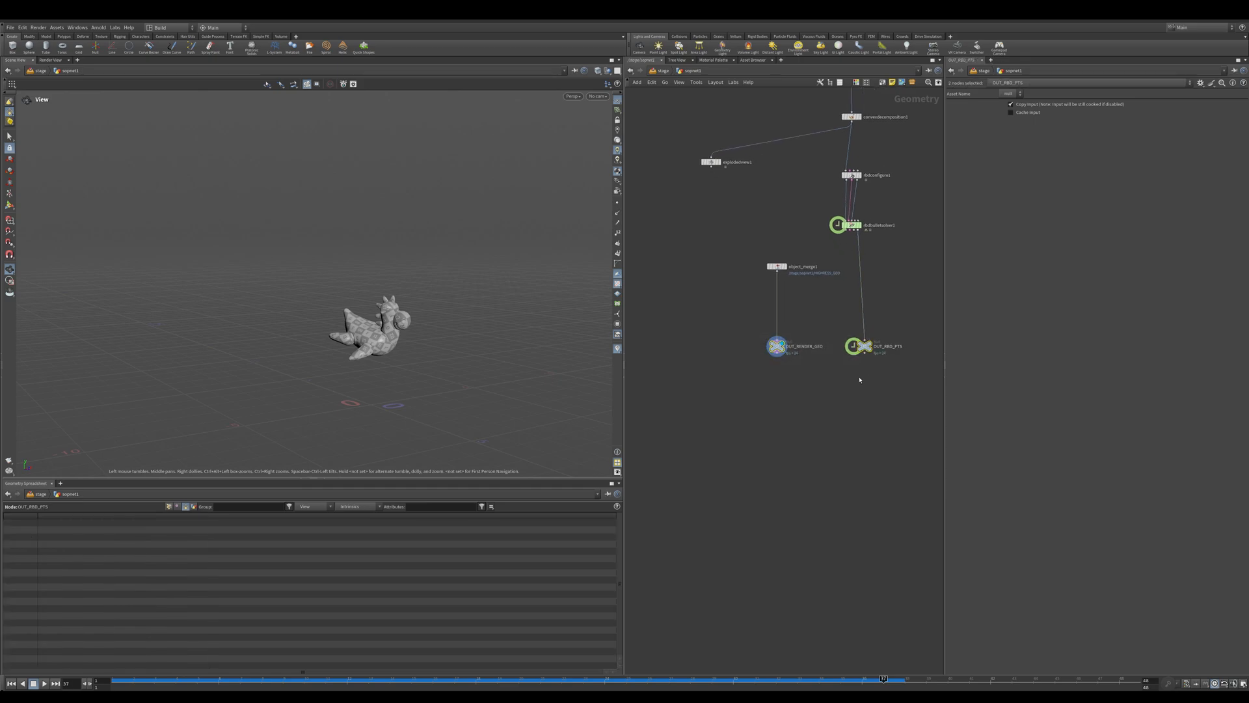
pyautogui.click(804, 385)
pyautogui.scroll(3, 792, 310)
pyautogui.middleClick(768, 240)
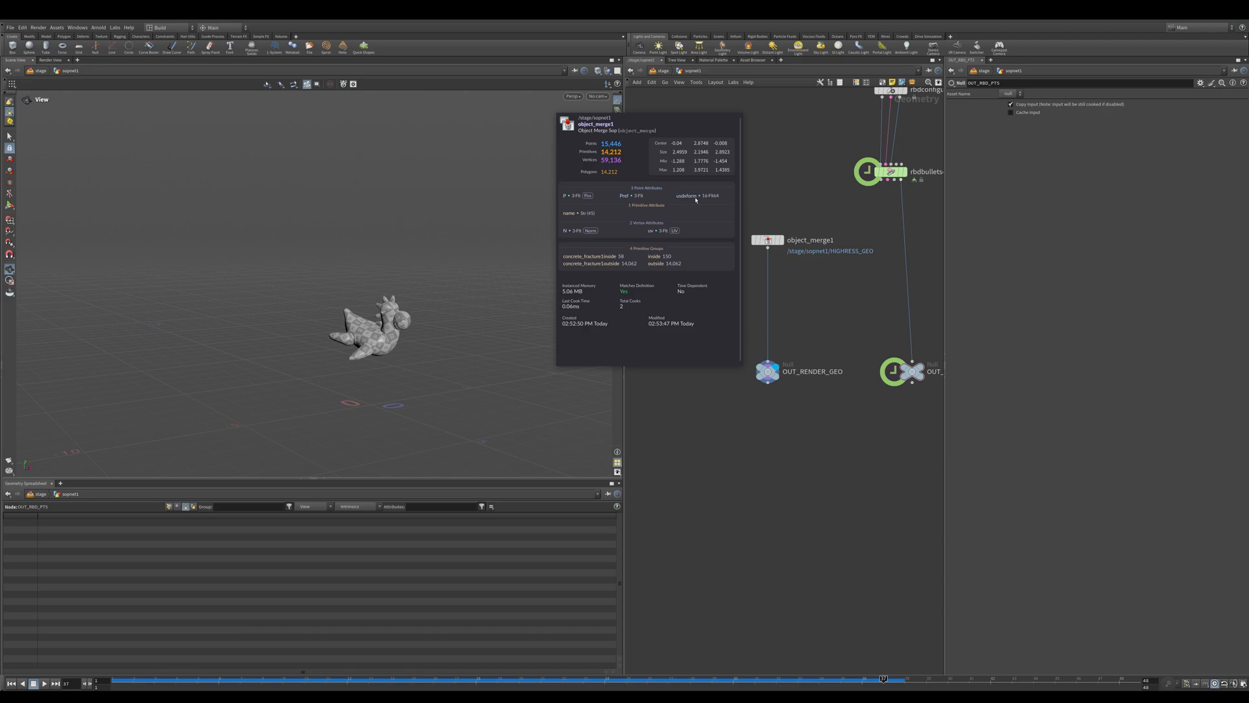
# - Insert a Transform by Attribute node between object_merge1 and OUT_RENDER_GEO
pyautogui.press('Tab')
pyautogui.write('tra s')
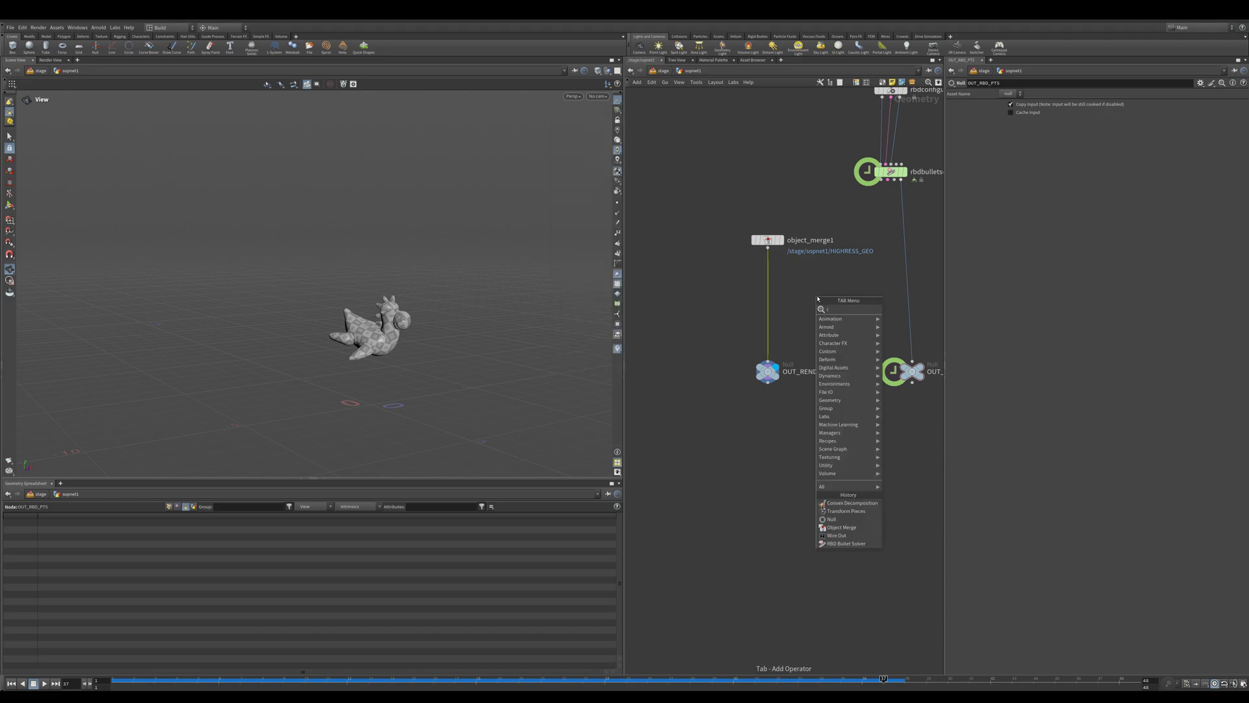
pyautogui.press('BackSpace')
pyautogui.press('BackSpace')
pyautogui.press('BackSpace')
pyautogui.press('BackSpace')
pyautogui.press('BackSpace')
pyautogui.write('trans by')
pyautogui.press('Return')
pyautogui.click(818, 299)
pyautogui.moveTo(818, 296); pyautogui.dragTo(768, 300)
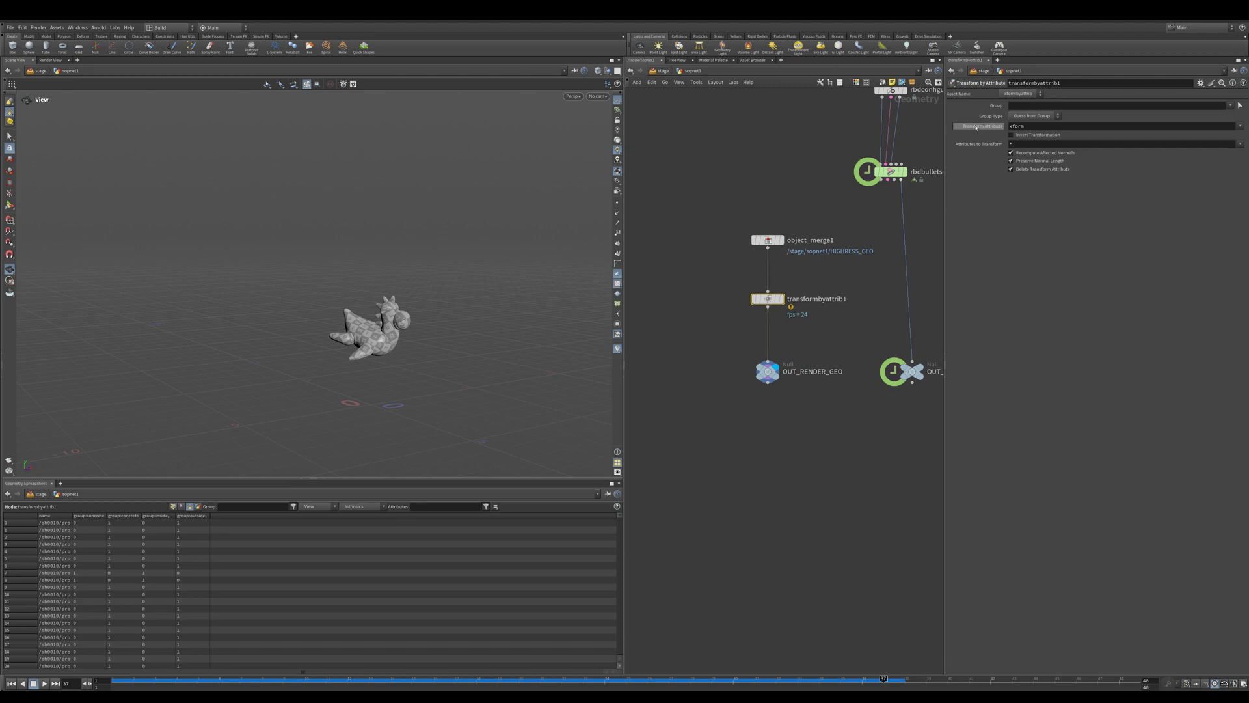
# - Set the Transform by Attribute node's transform attribute to usdxform and enable Invert Transformation
pyautogui.click(1009, 125)
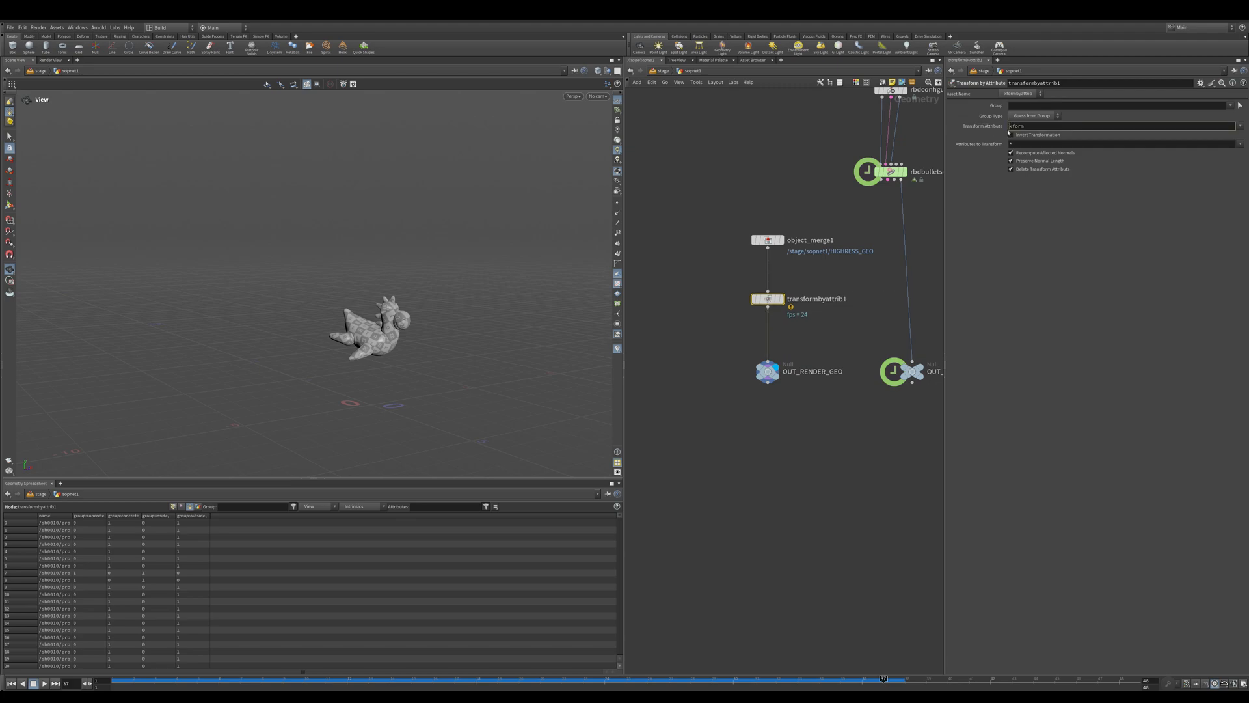
pyautogui.write('usd')
pyautogui.press('Return')
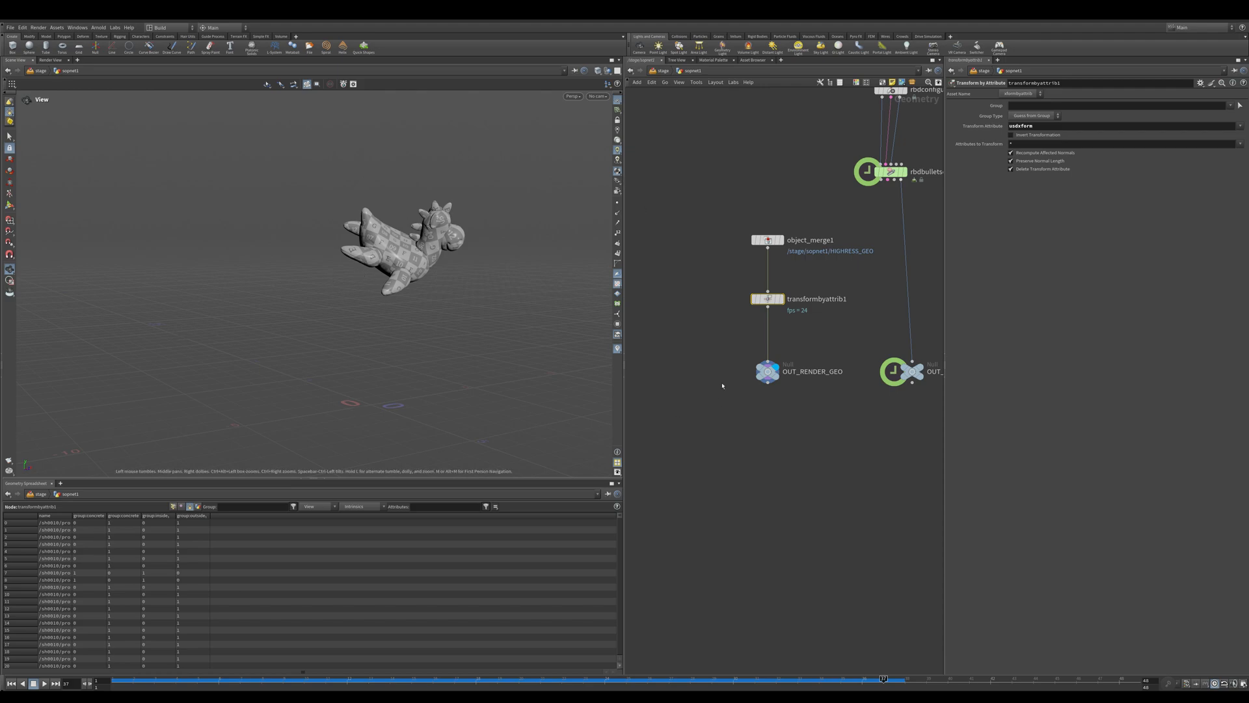
pyautogui.click(716, 350)
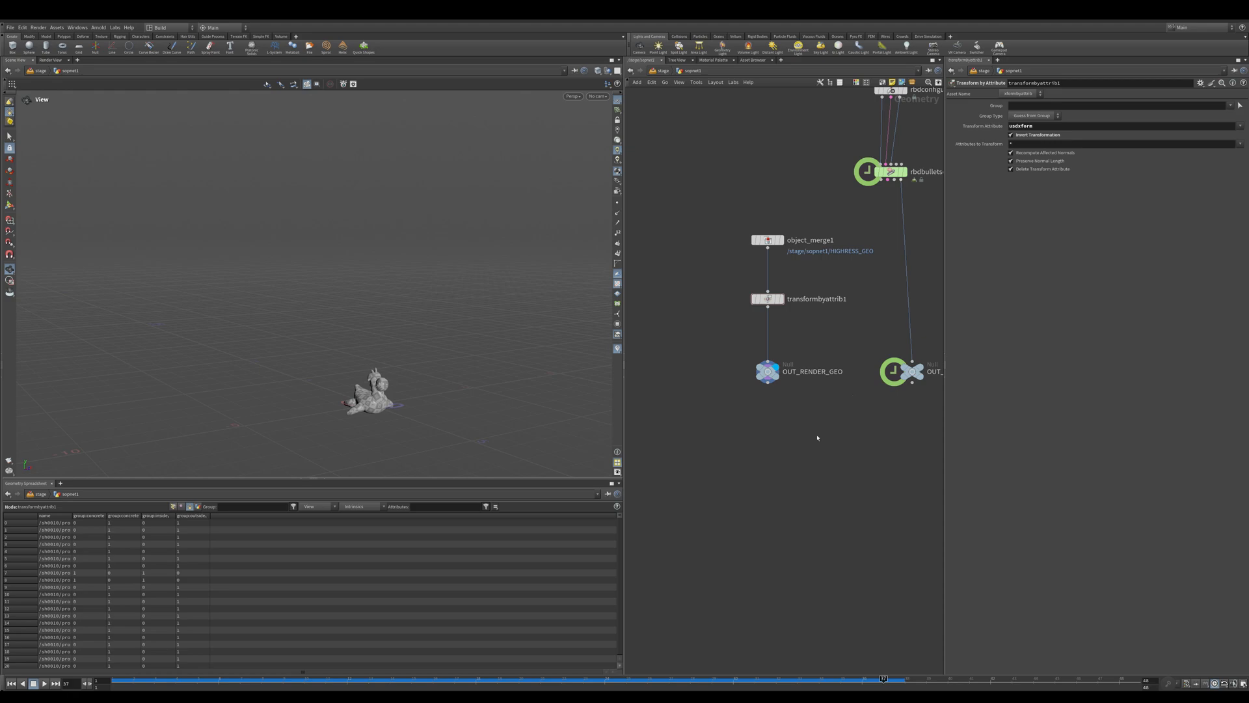
pyautogui.moveTo(794, 398); pyautogui.dragTo(763, 390, button='middle')
pyautogui.click(875, 363)
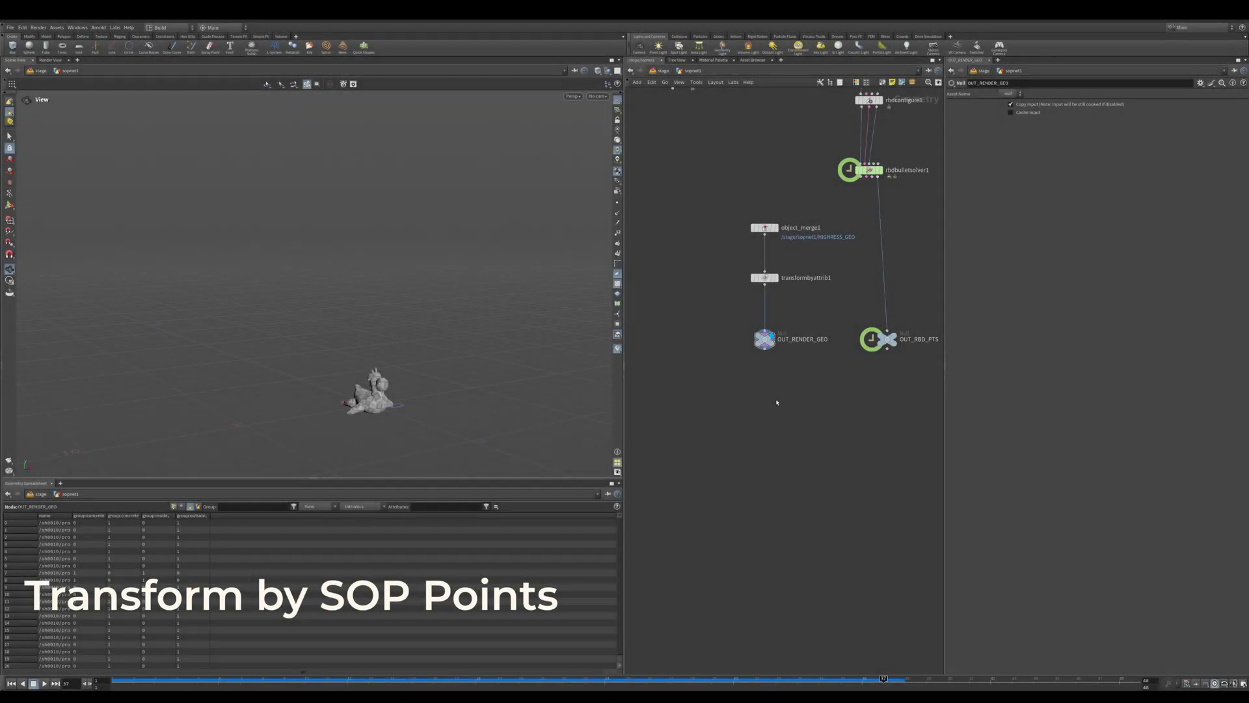
# - Return to the stage network and add a Transform by SOP Points node after sopimport1
pyautogui.press('u')
pyautogui.click(770, 294)
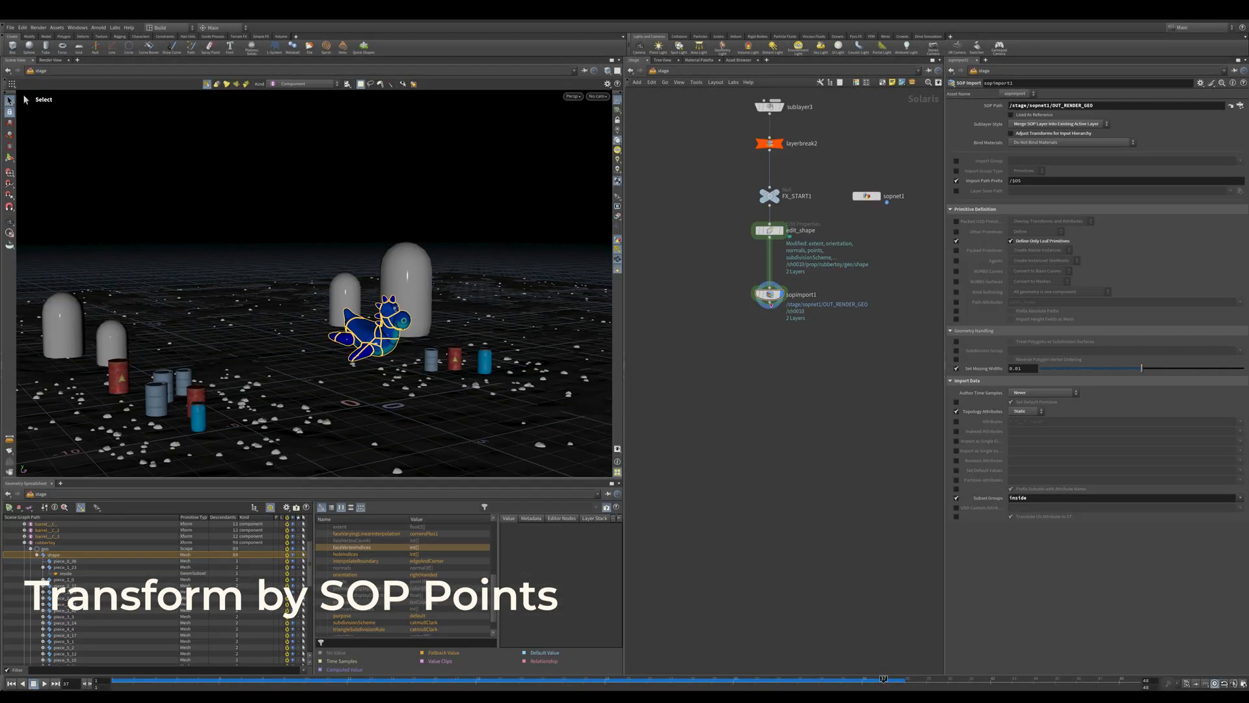
pyautogui.click(770, 308)
pyautogui.press('Tab')
pyautogui.write('point tr')
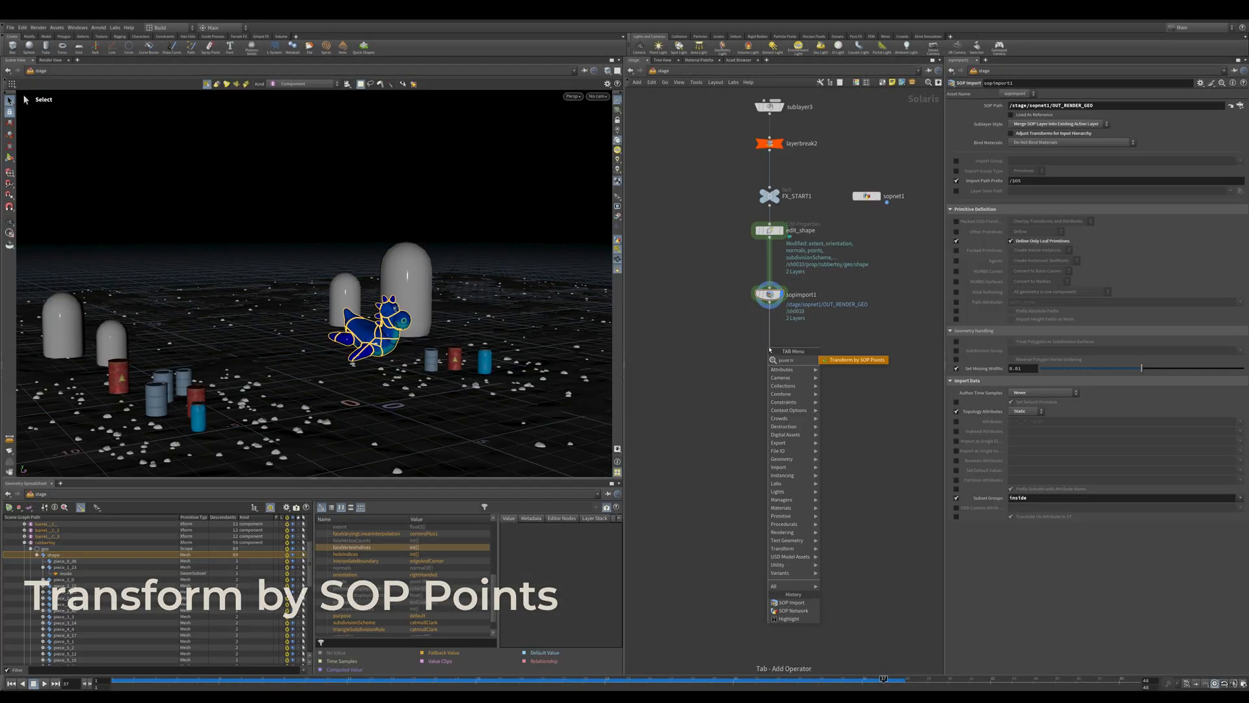
pyautogui.press('Return')
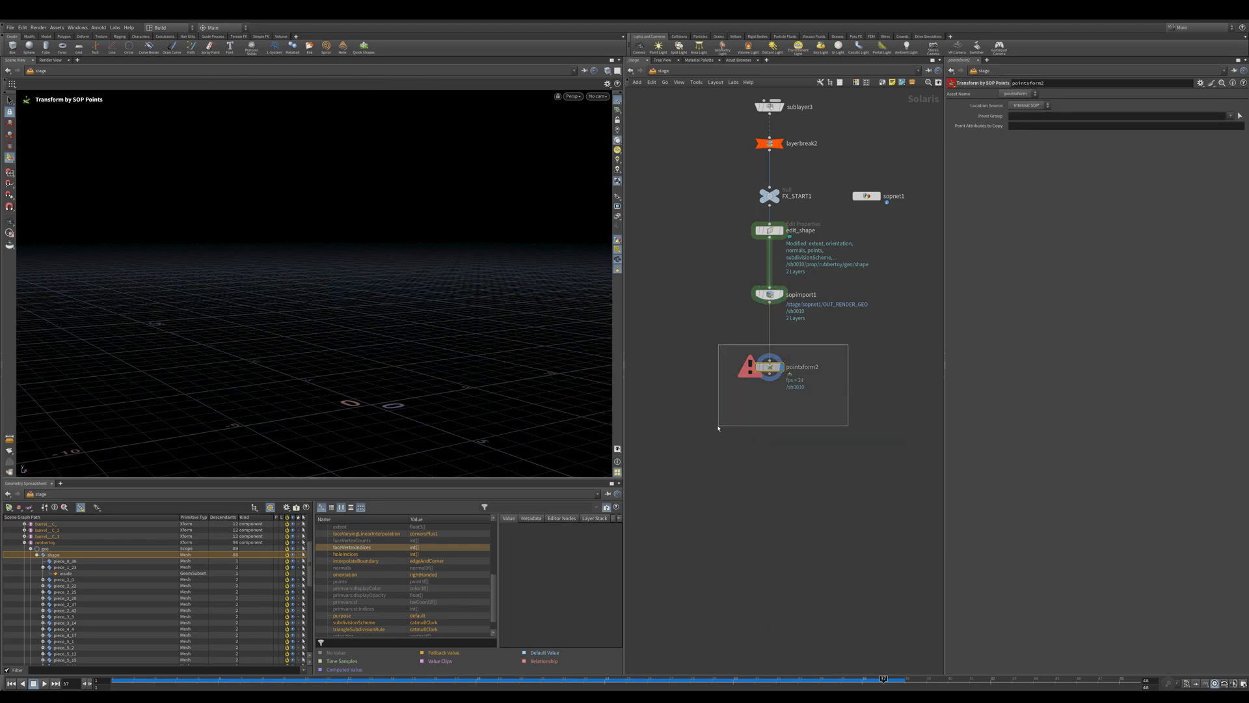
pyautogui.middleClick(761, 373)
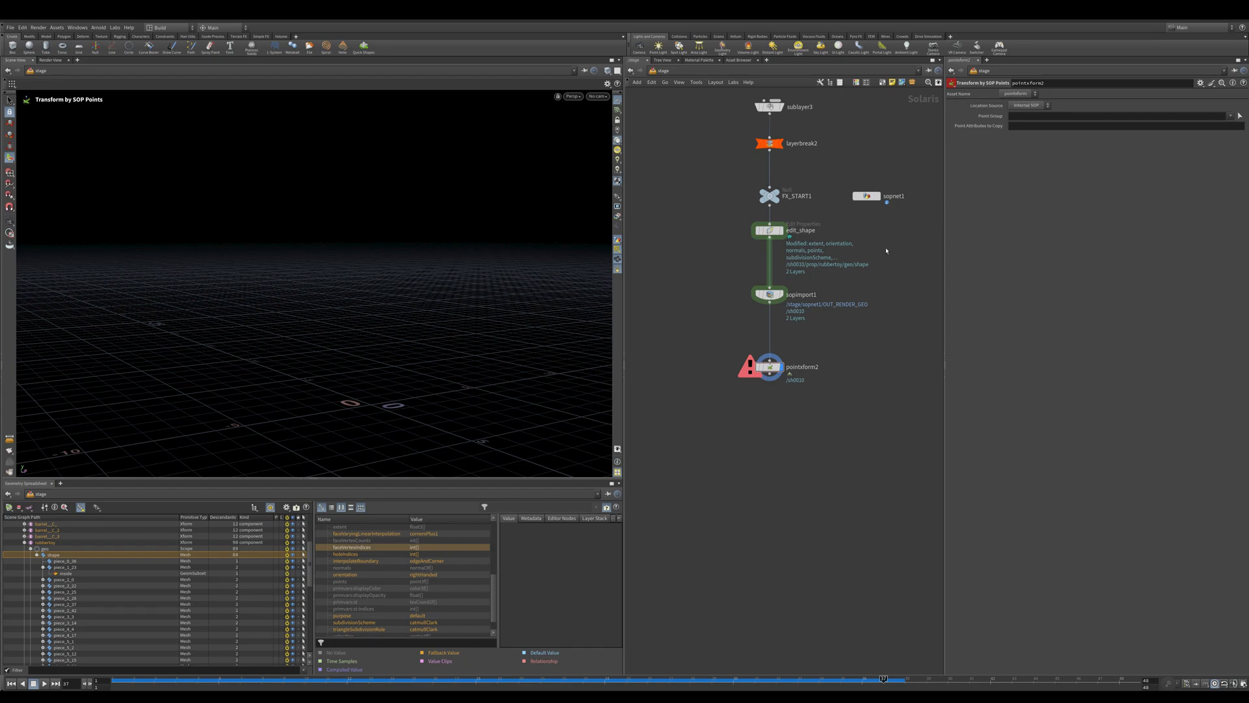
# - Inside the Transform by SOP Points node, add an Object Merge that references /stage/sopnet1/OUT_RBD_PTS
pyautogui.doubleClick(865, 195)
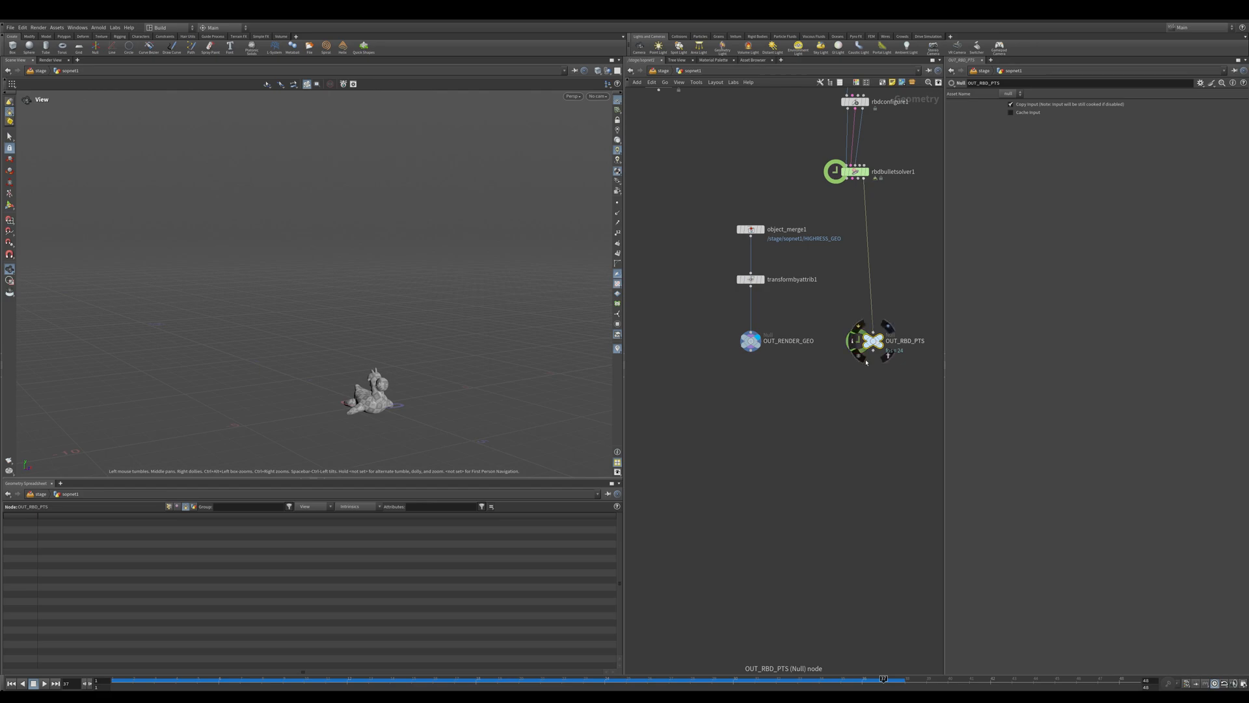
pyautogui.press('u')
pyautogui.click(768, 367)
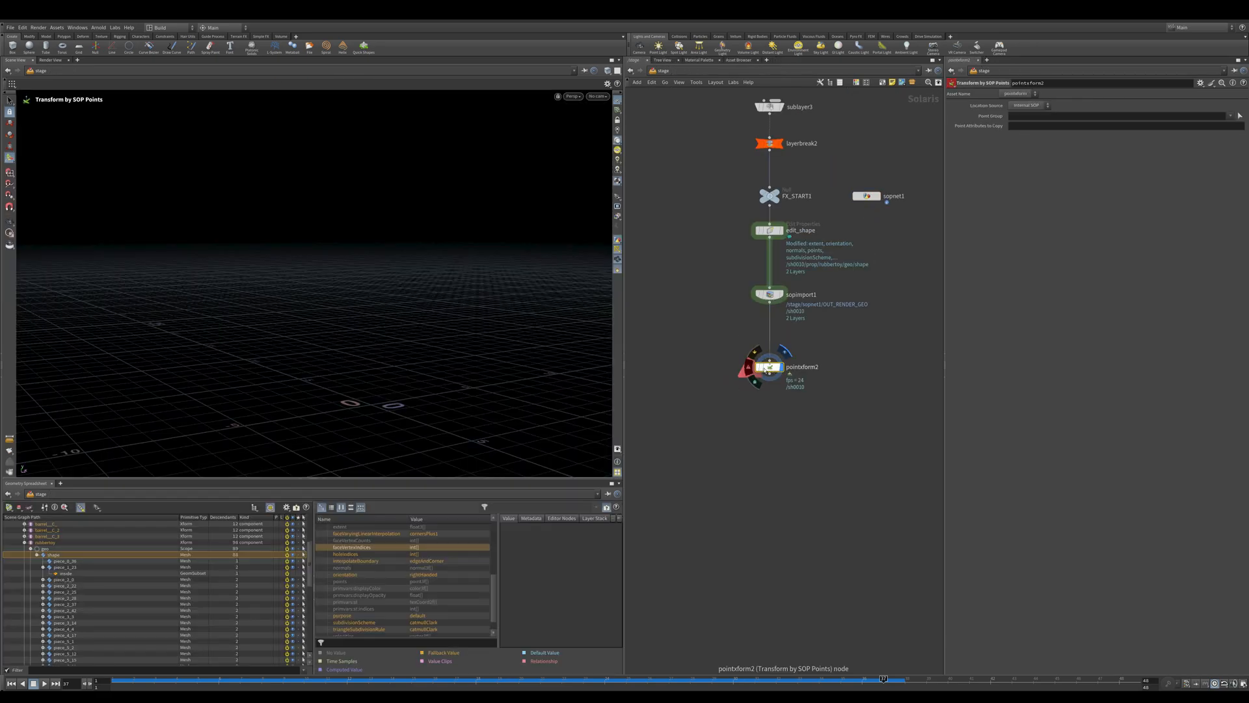
pyautogui.doubleClick(771, 369)
pyautogui.press('Tab')
pyautogui.write('obj')
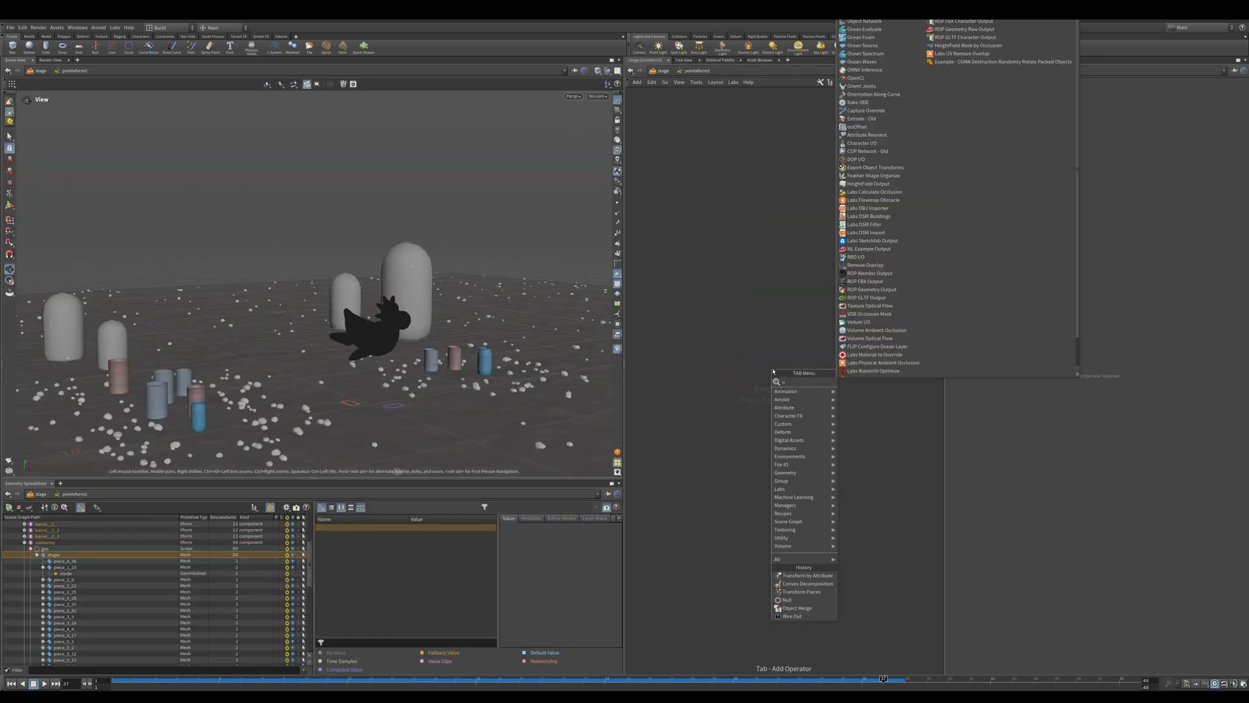
pyautogui.press('Return')
pyautogui.click(772, 369)
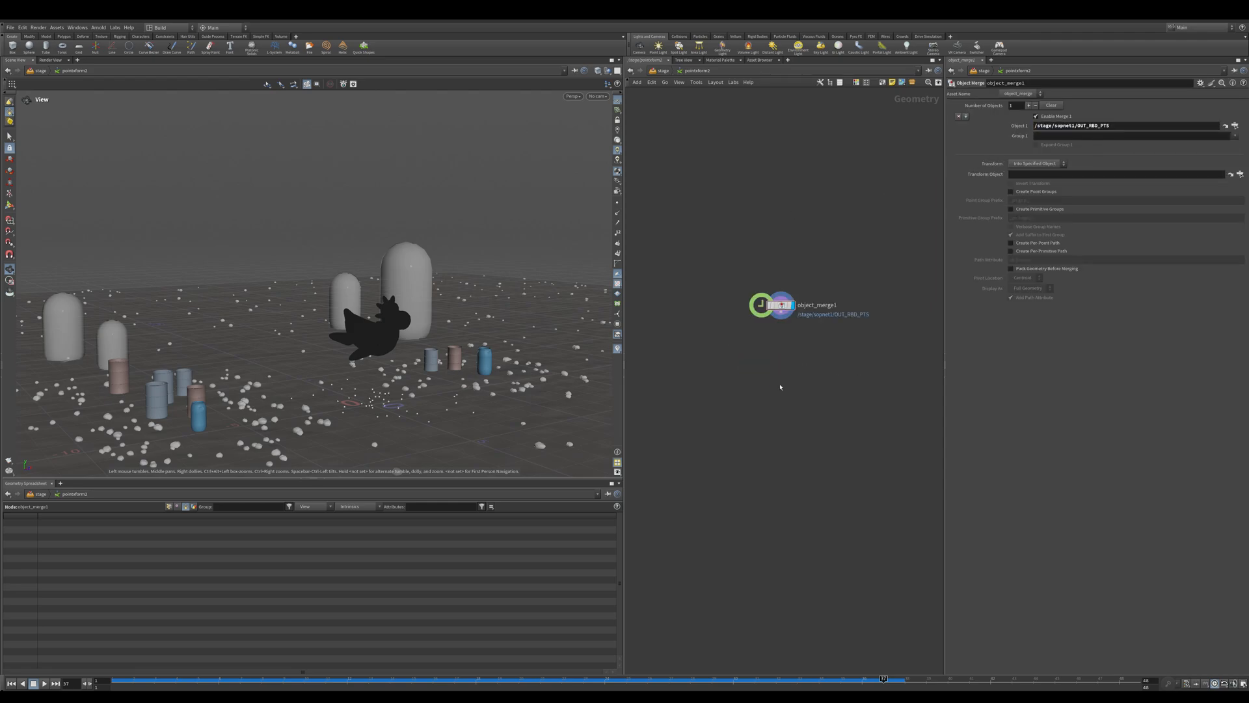
# - Check the error on the Transform by SOP Points node and the point attributes of its internal Object Merge
pyautogui.press('u')
pyautogui.middleClick(770, 371)
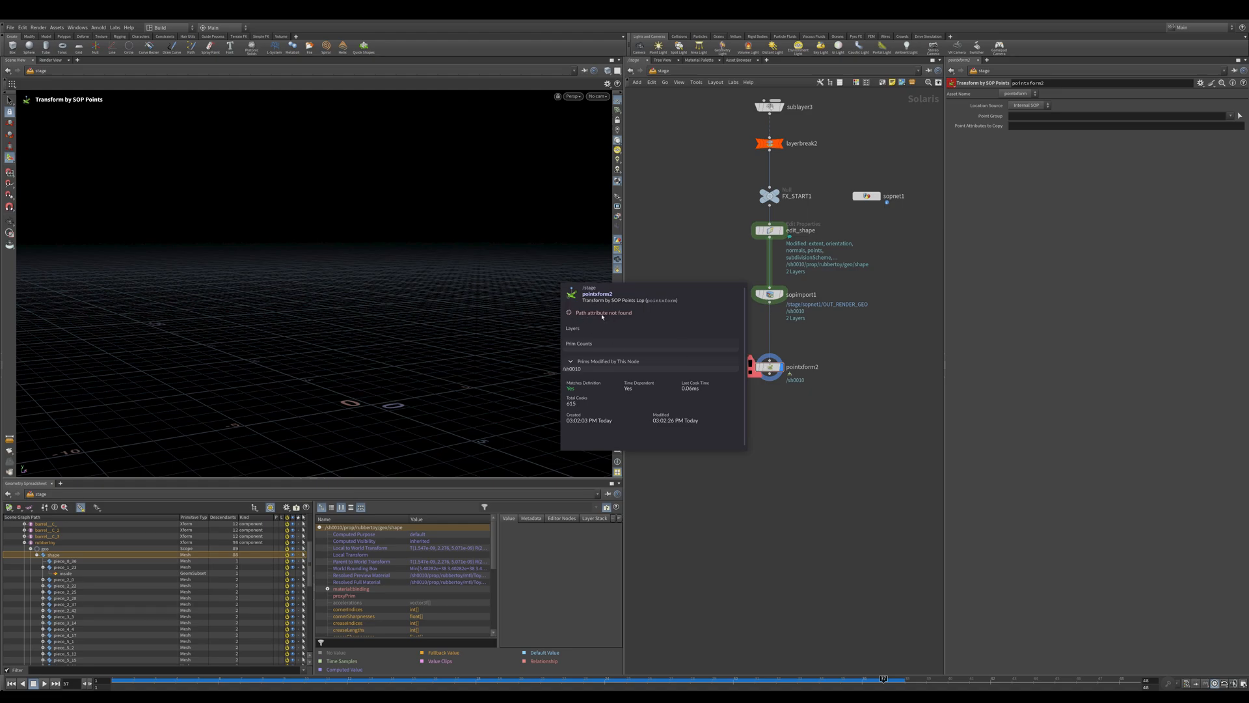
pyautogui.doubleClick(770, 365)
pyautogui.click(783, 306)
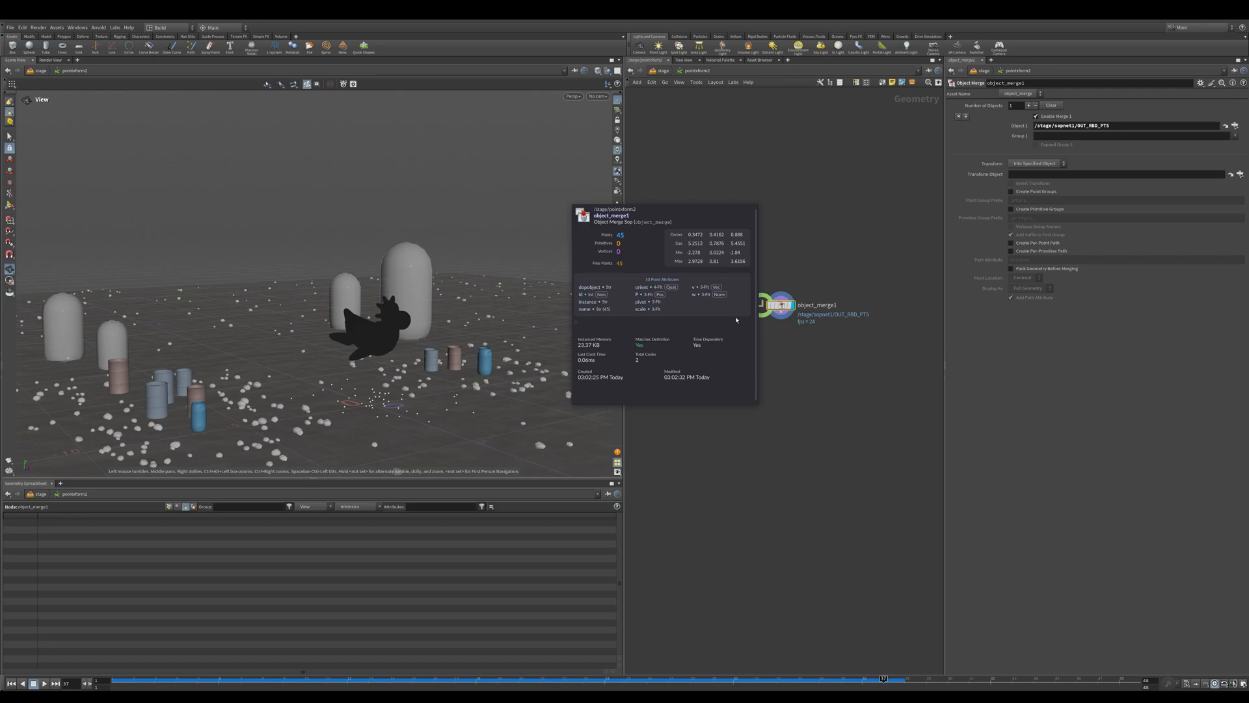
# - Add an Attribute Rename node after the Object Merge inside the Transform by SOP Points node
pyautogui.click(782, 319)
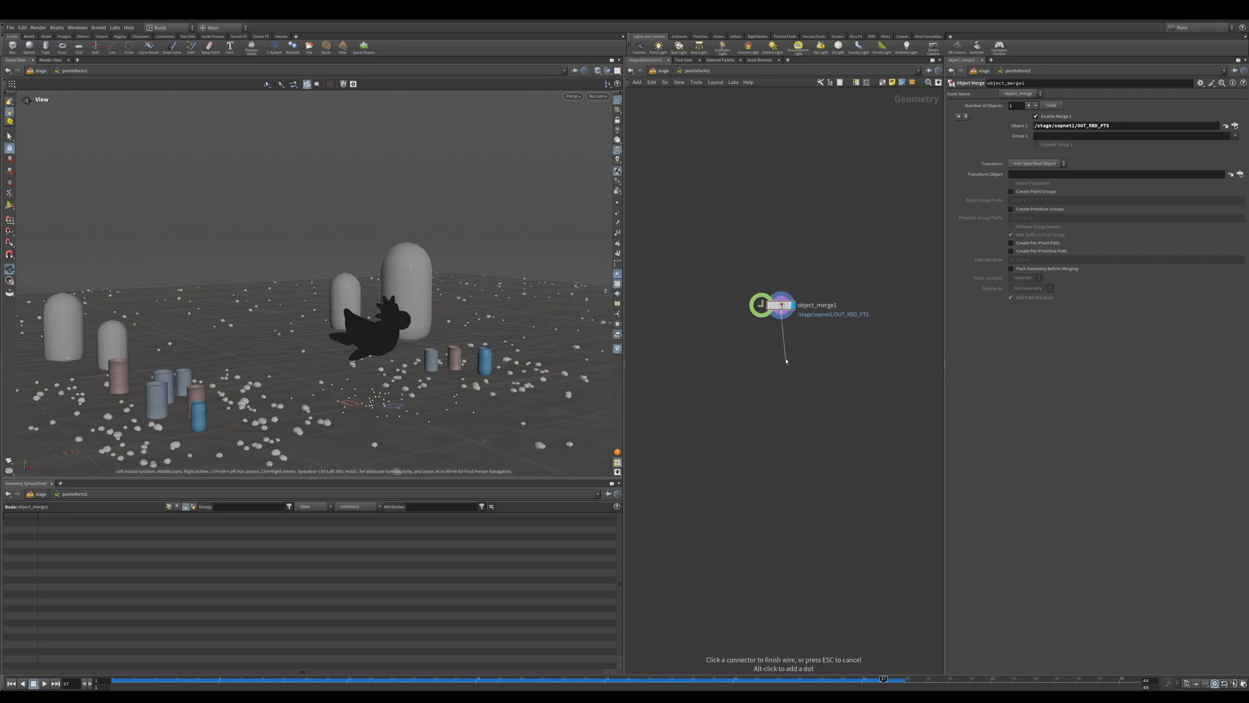
pyautogui.press('Tab')
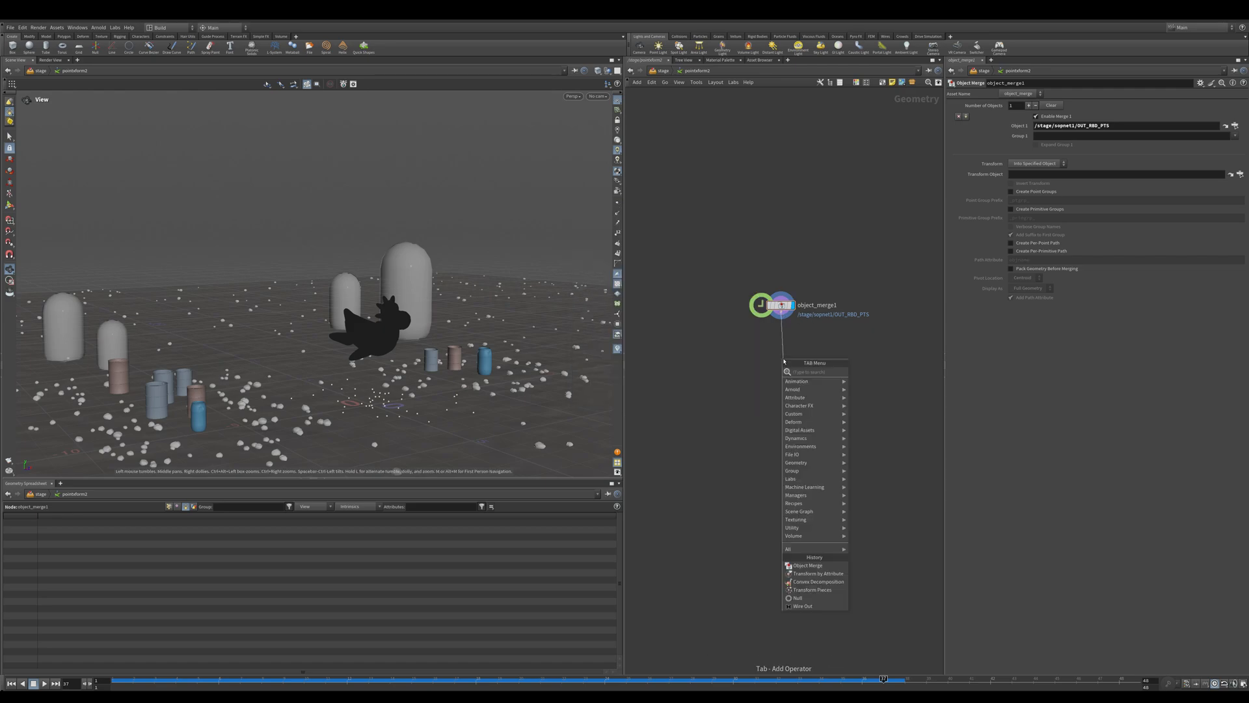
pyautogui.write('rename')
pyautogui.press('Return')
pyautogui.click(782, 355)
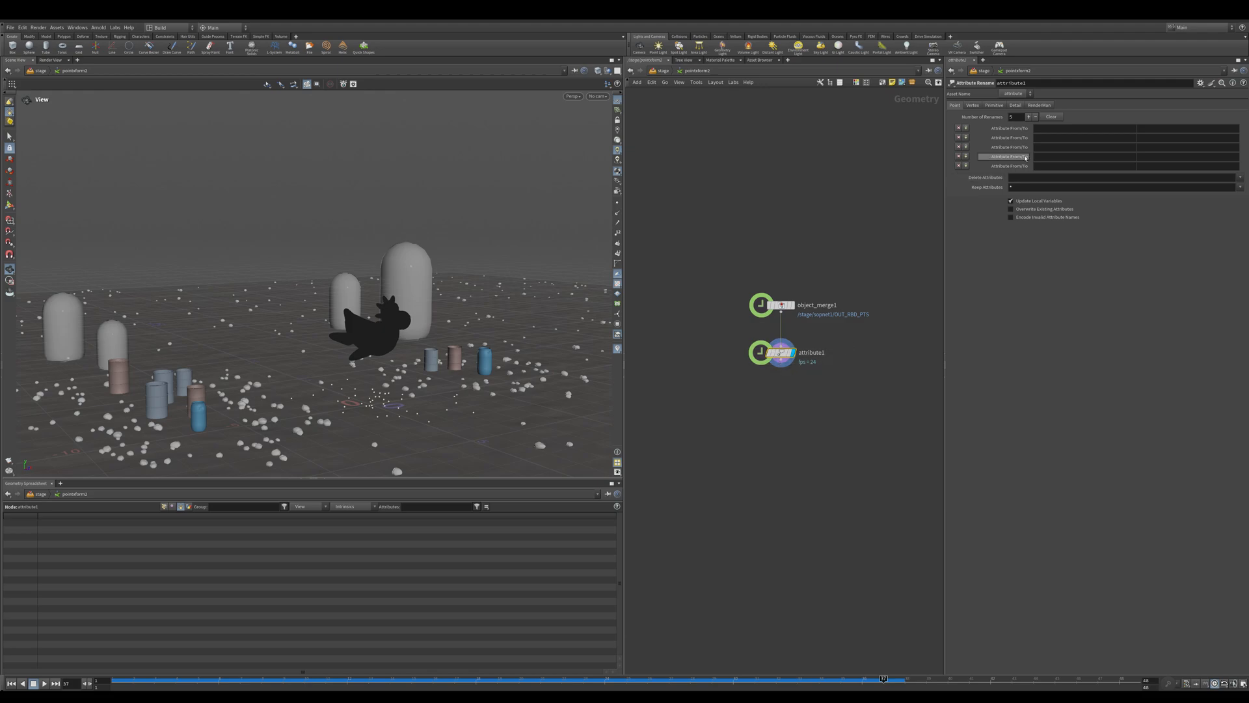
# - Rename the point attribute name to path on the Attribute Rename node
pyautogui.click(1054, 129)
pyautogui.write('name')
pyautogui.press('Tab')
pyautogui.write('p')
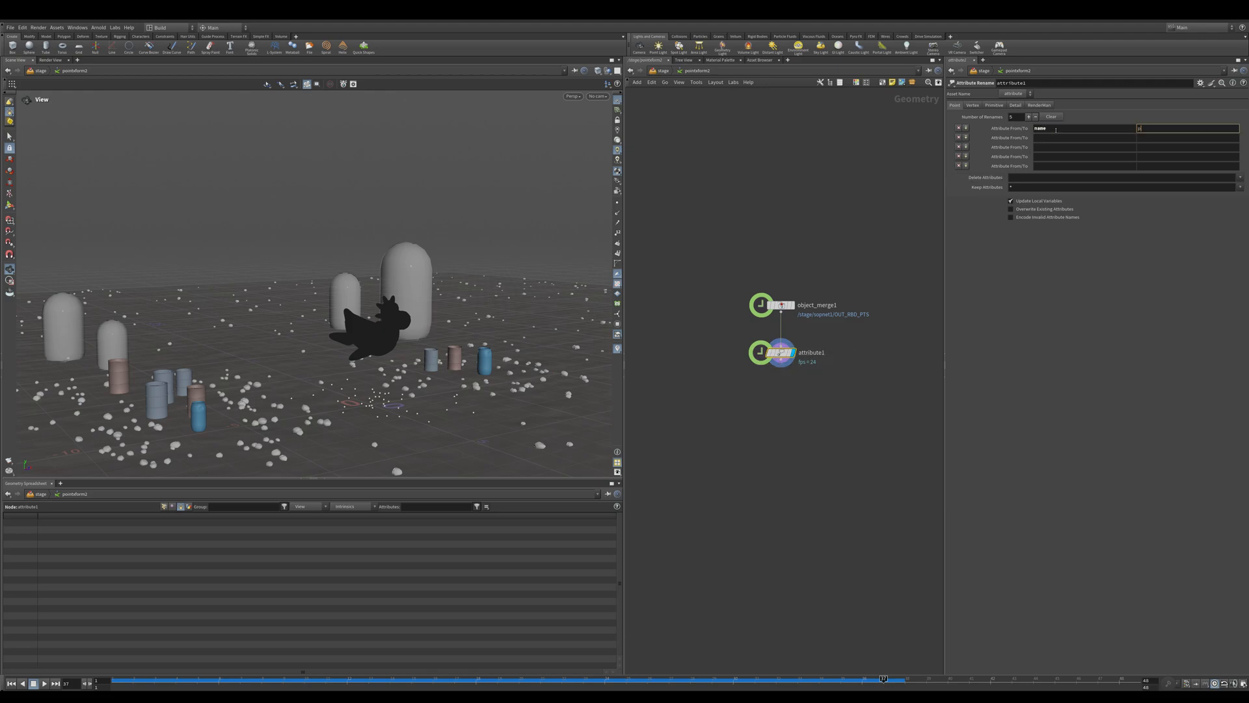
pyautogui.press('Return')
# - Return to the stage network and play the fracture animation from an early frame
pyautogui.press('u')
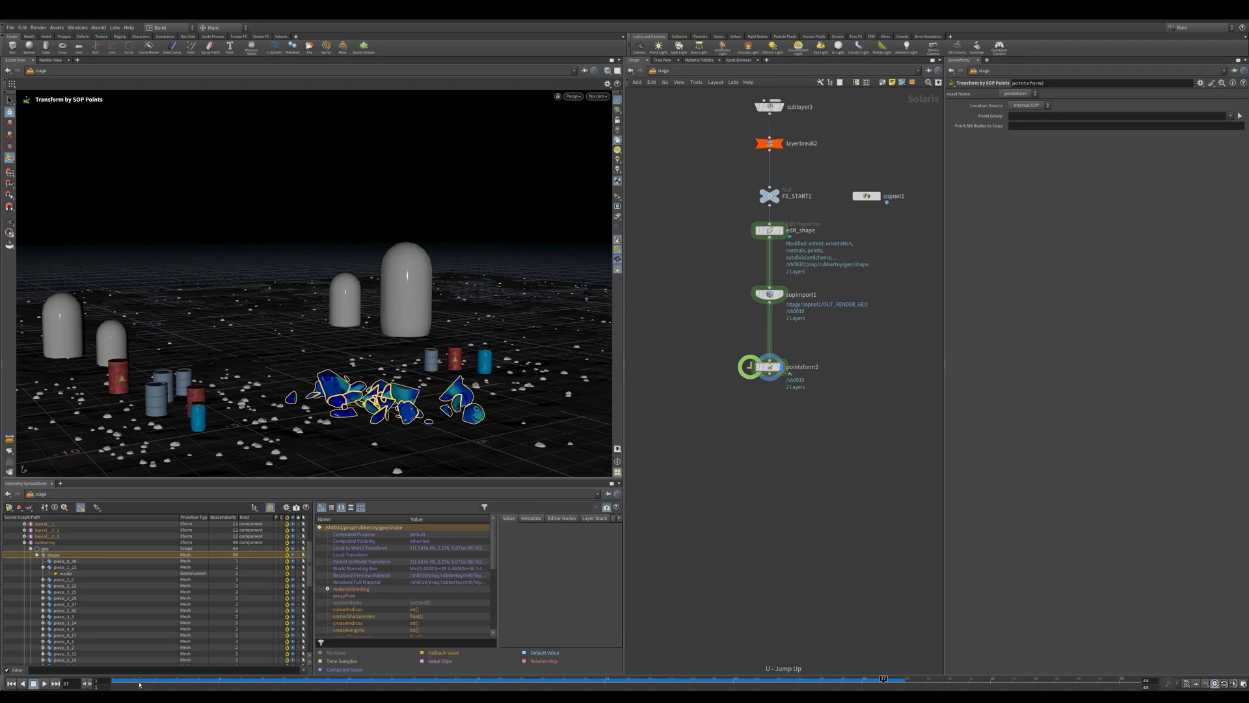
pyautogui.moveTo(139, 684); pyautogui.dragTo(273, 675)
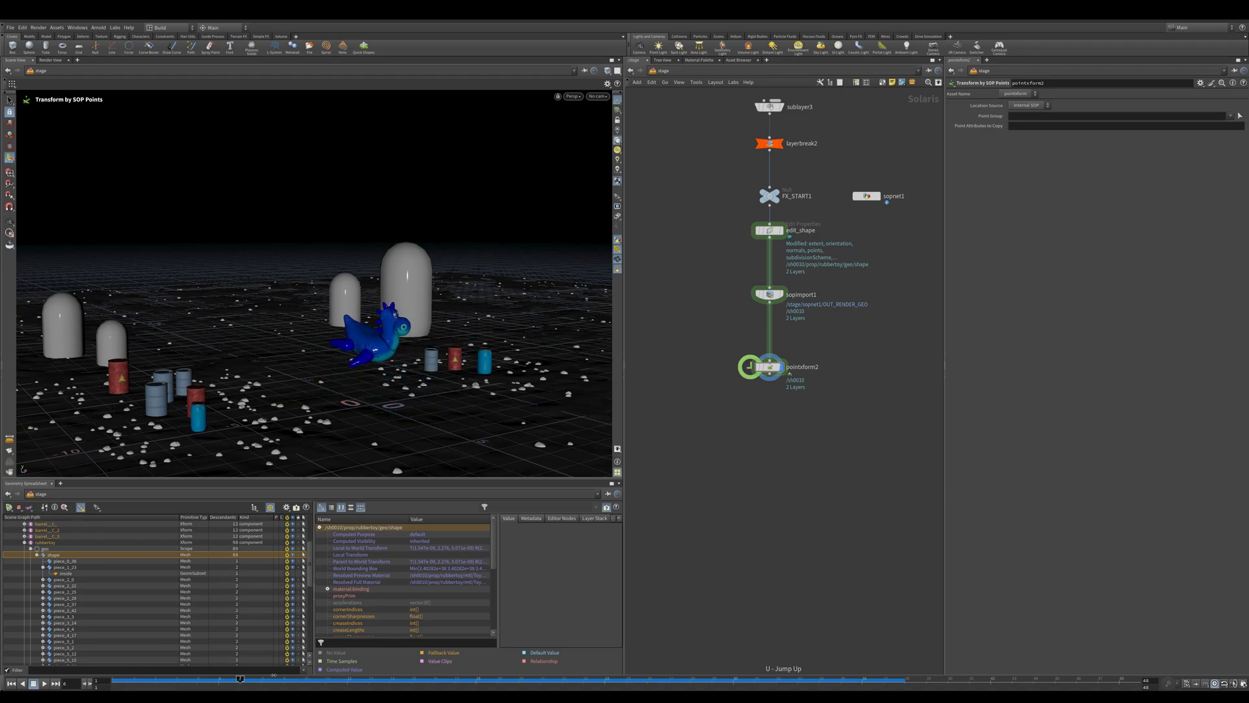
pyautogui.click(44, 683)
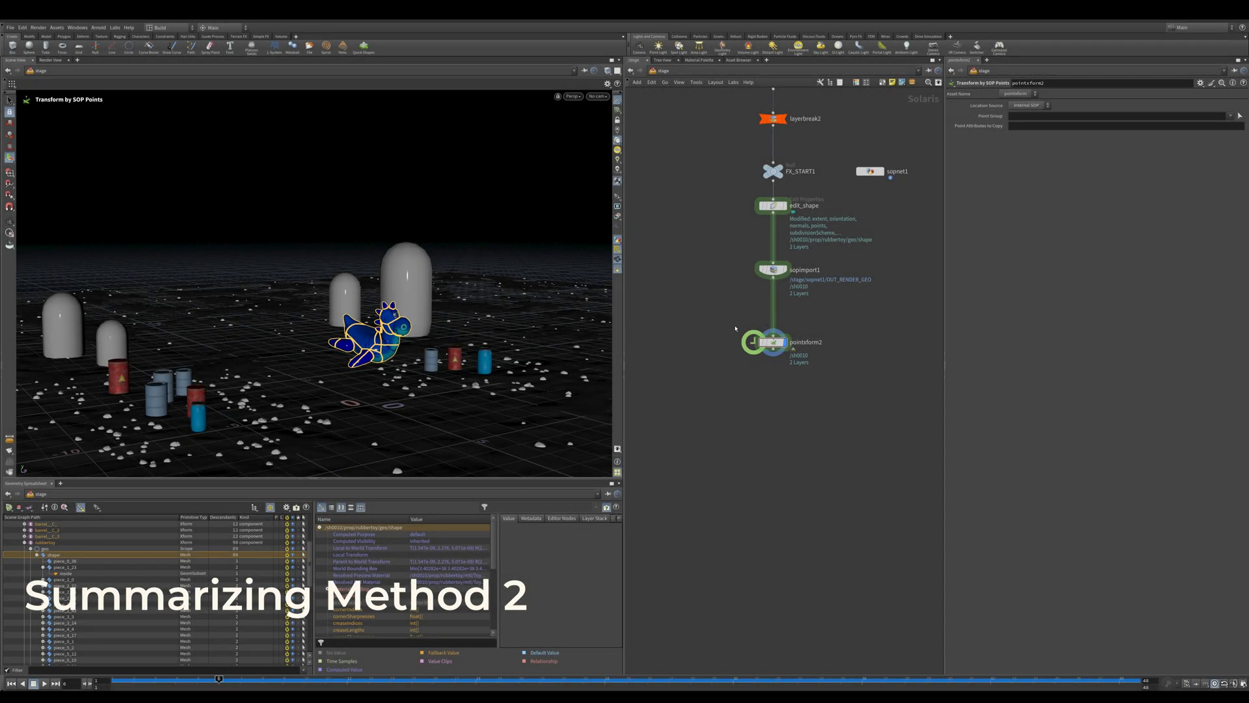
# - Review the sopnet1 outputs, the nodes inside the Transform by SOP Points node, and the imported render geometry in the viewport
pyautogui.doubleClick(870, 171)
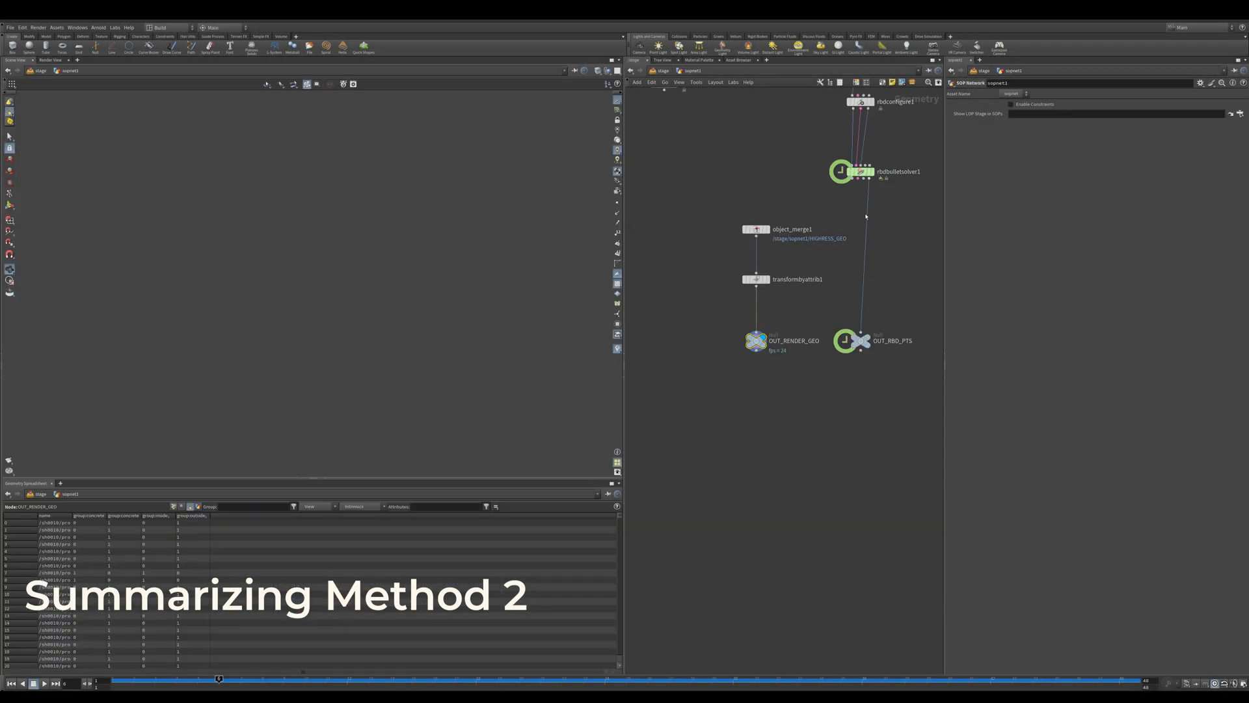
pyautogui.click(867, 341)
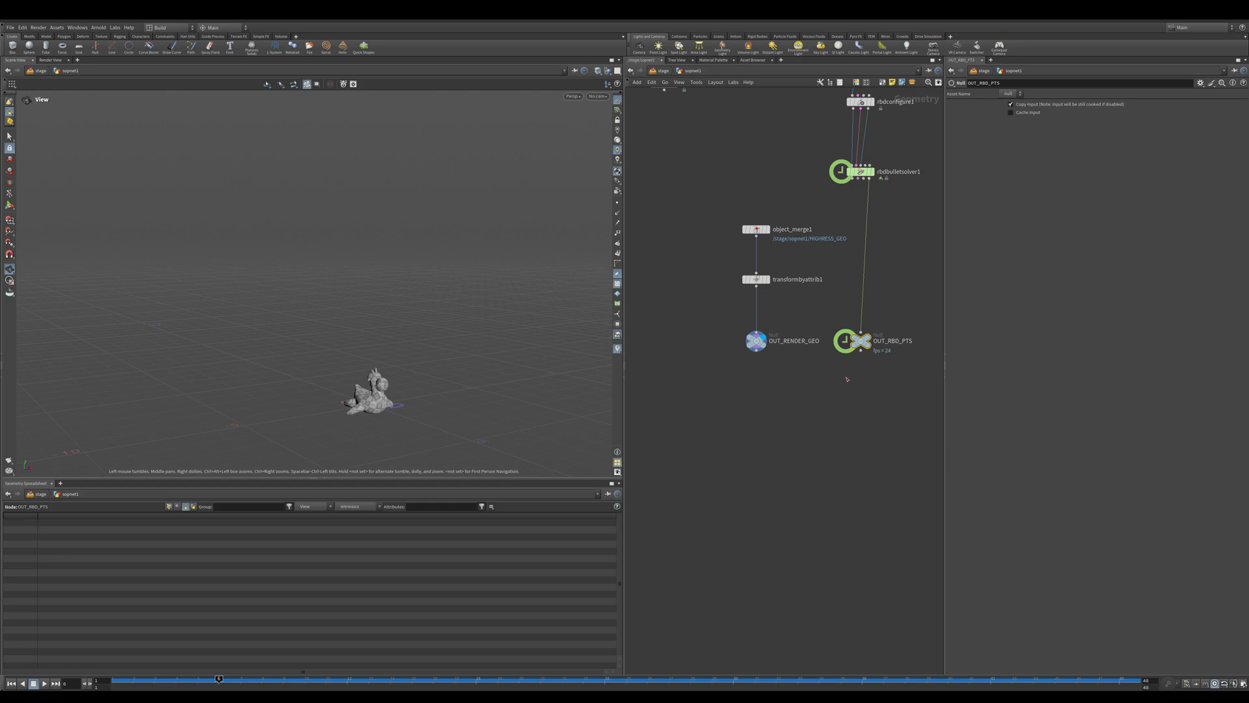
pyautogui.moveTo(773, 433); pyautogui.dragTo(821, 404, button='middle')
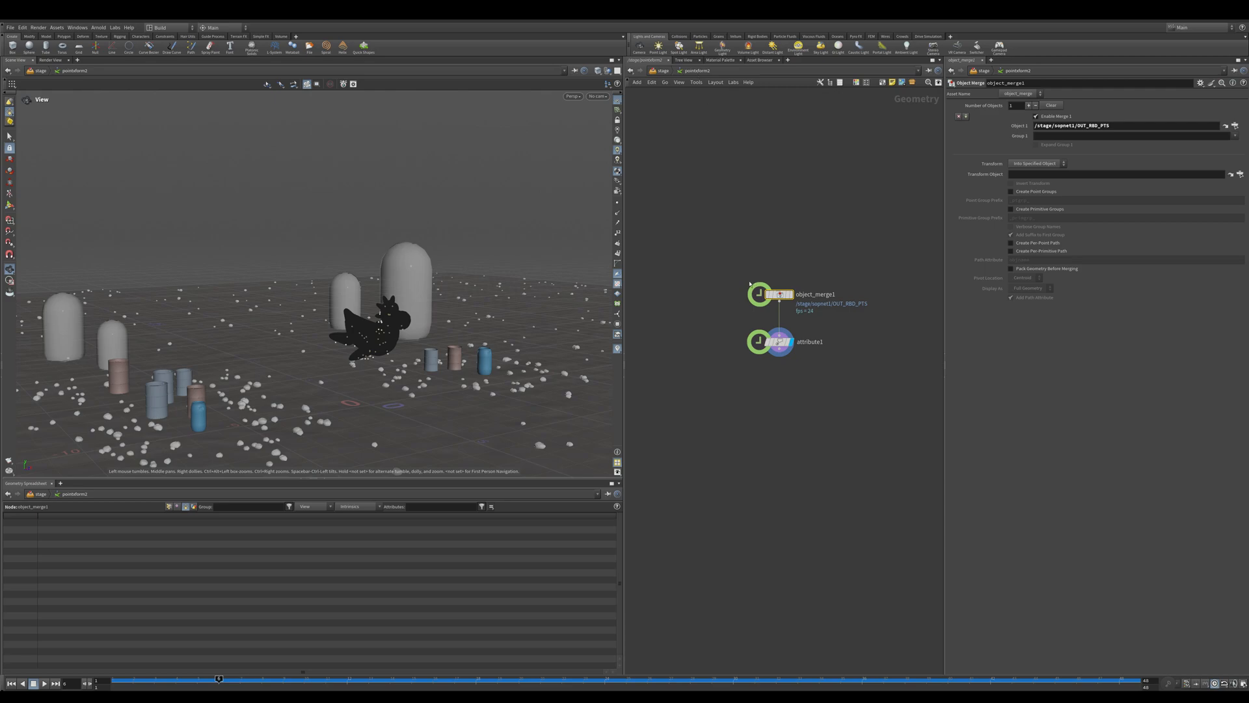
pyautogui.click(777, 342)
pyautogui.middleClick(763, 350)
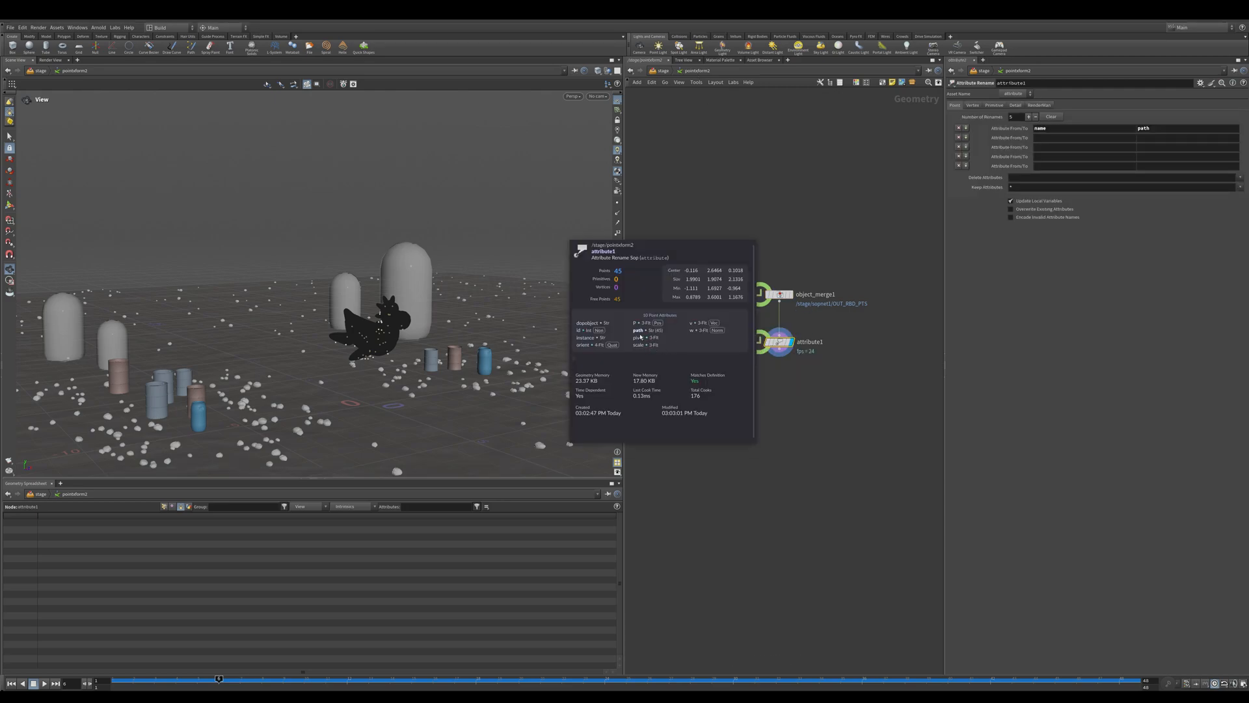
pyautogui.click(778, 294)
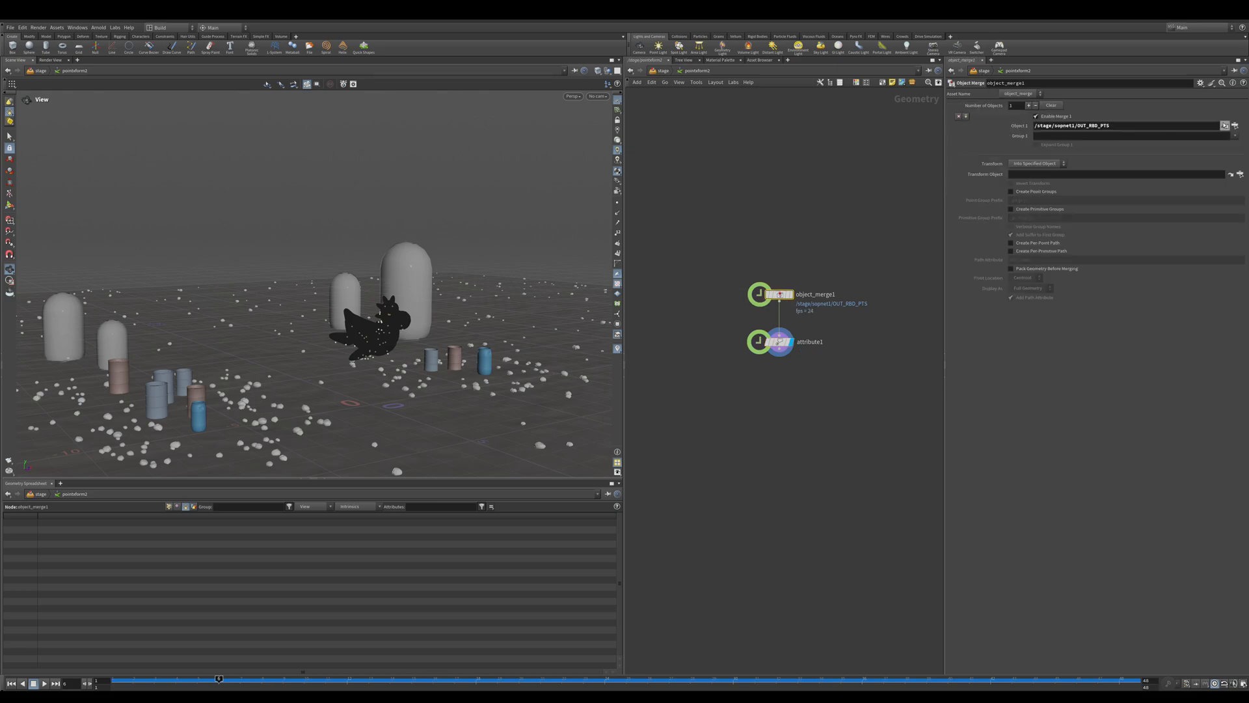
pyautogui.click(1227, 125)
pyautogui.click(797, 322)
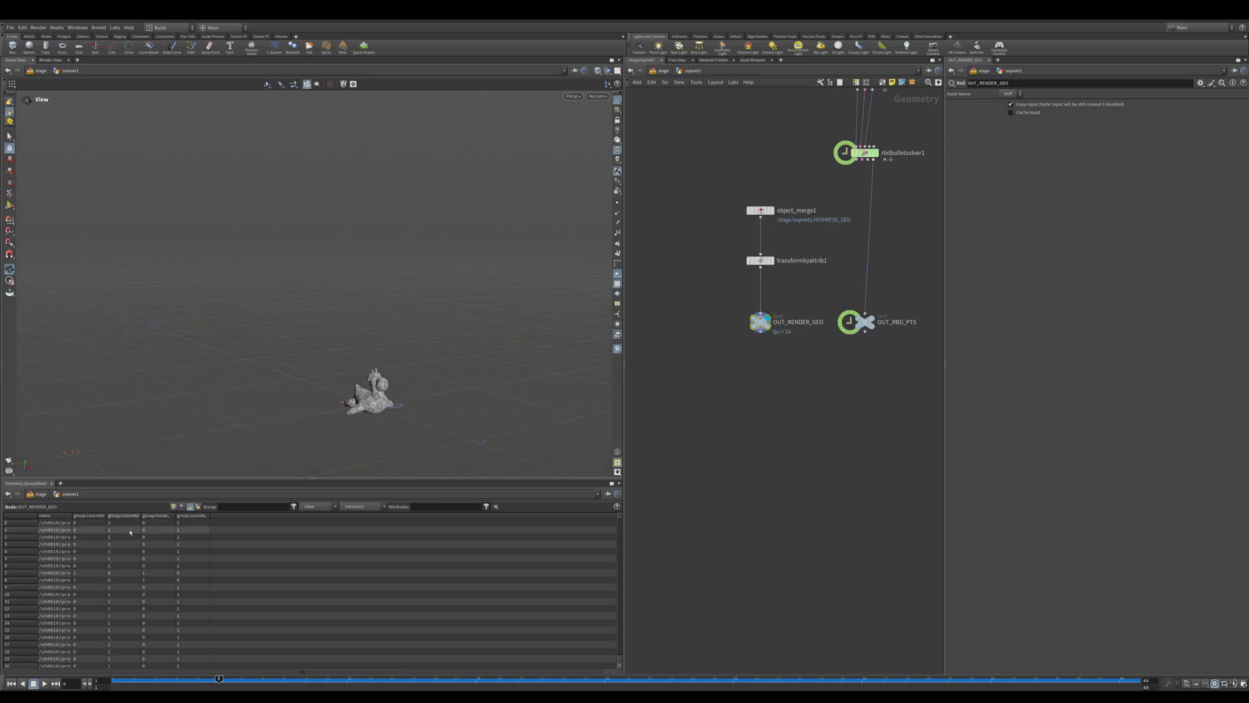
pyautogui.moveTo(72, 515); pyautogui.dragTo(160, 510)
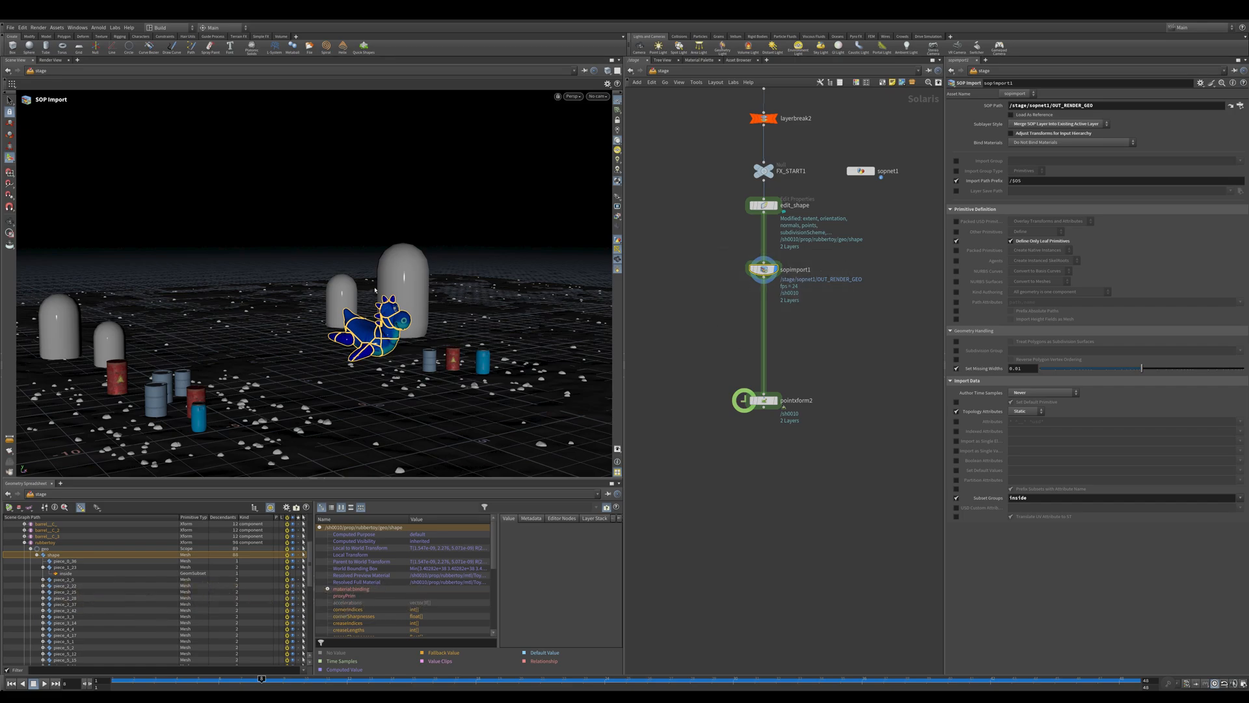
pyautogui.keyDown('alt'); pyautogui.moveTo(374, 290); pyautogui.dragTo(348, 280); pyautogui.keyUp('alt')
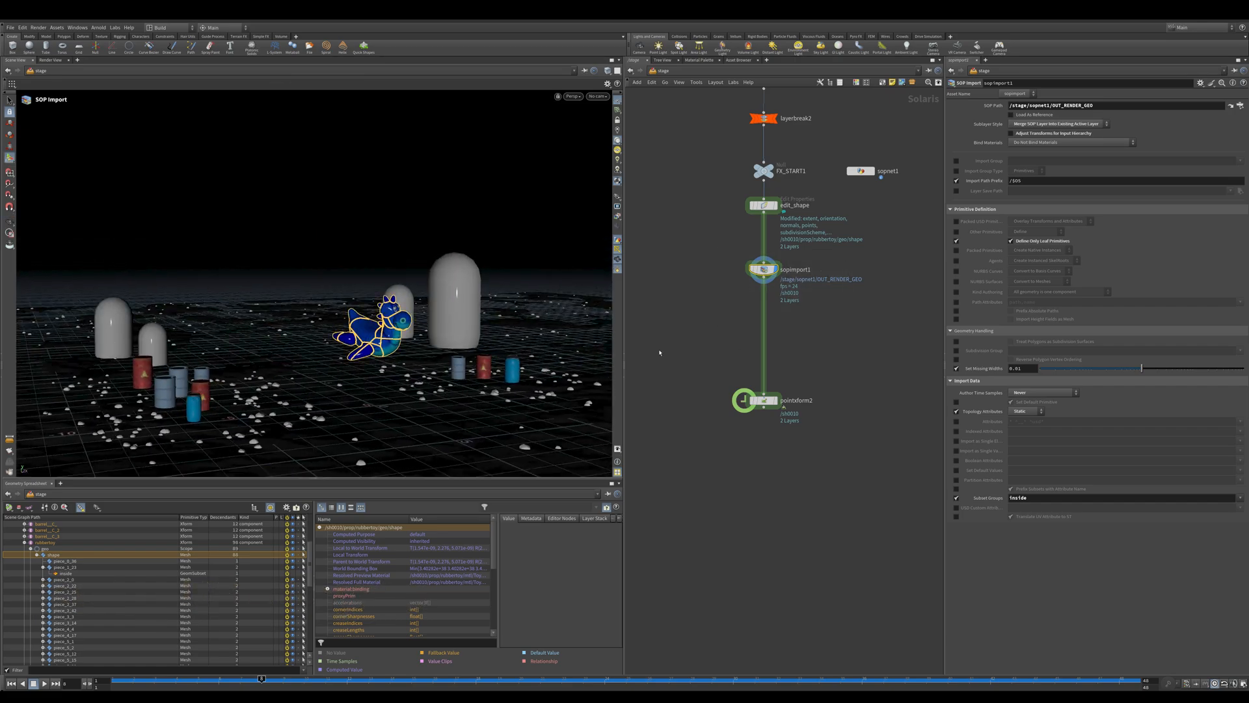
# - Insert a Configure Layer node between the SOP Import and Transform by SOP Points nodes
pyautogui.moveTo(694, 372); pyautogui.dragTo(845, 463)
pyautogui.press('r')
pyautogui.moveTo(779, 489); pyautogui.dragTo(792, 438, button='middle')
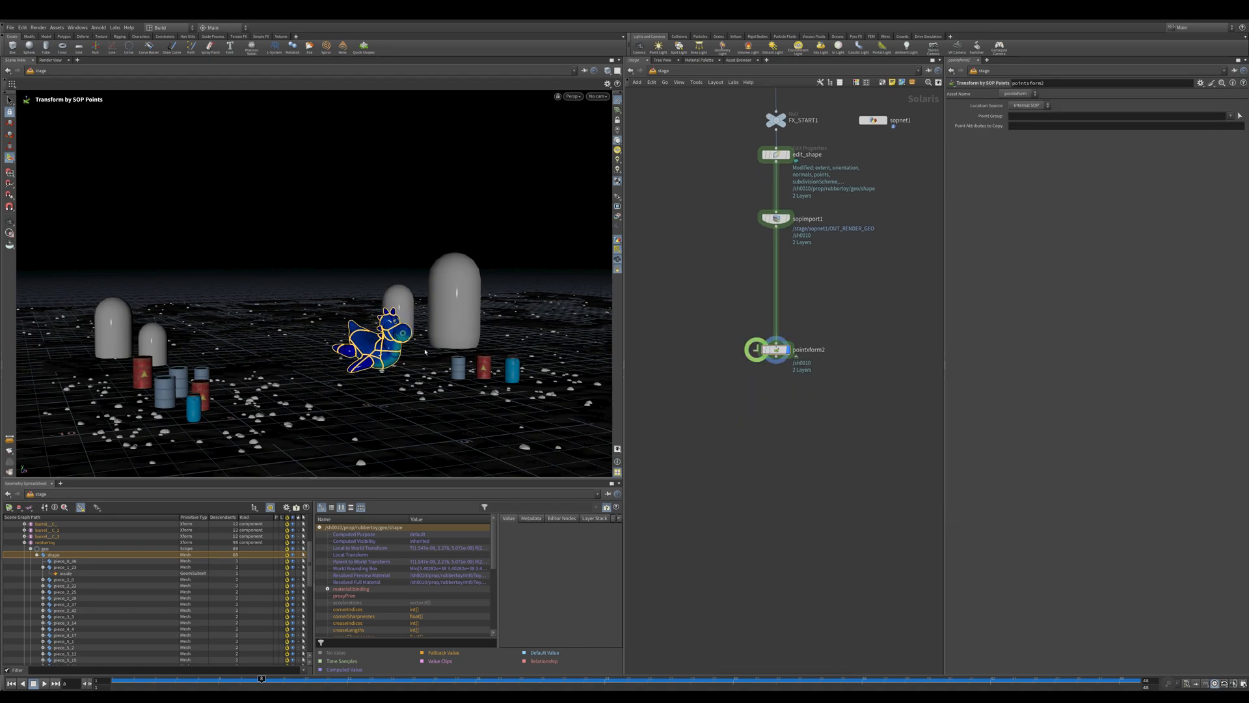
pyautogui.moveTo(881, 291); pyautogui.dragTo(886, 380, button='middle')
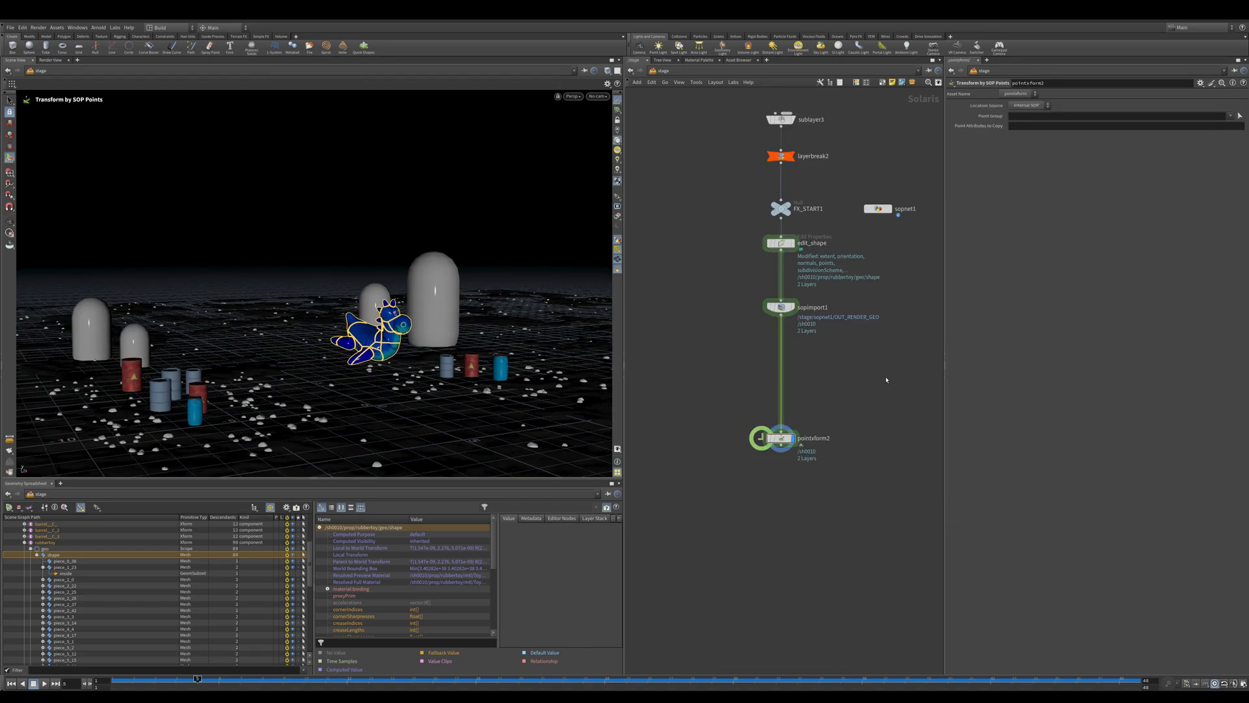
pyautogui.press('Tab')
pyautogui.write('configure lay')
pyautogui.press('Return')
pyautogui.click(886, 379)
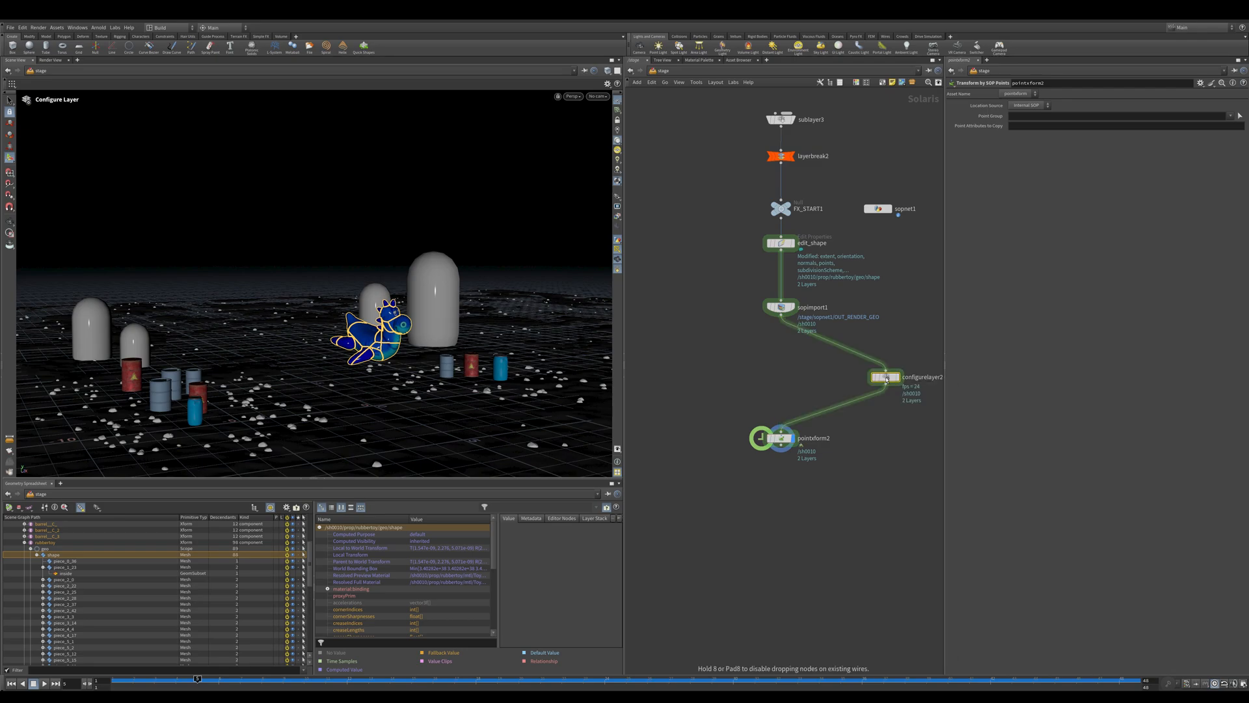
pyautogui.moveTo(881, 377); pyautogui.dragTo(794, 344)
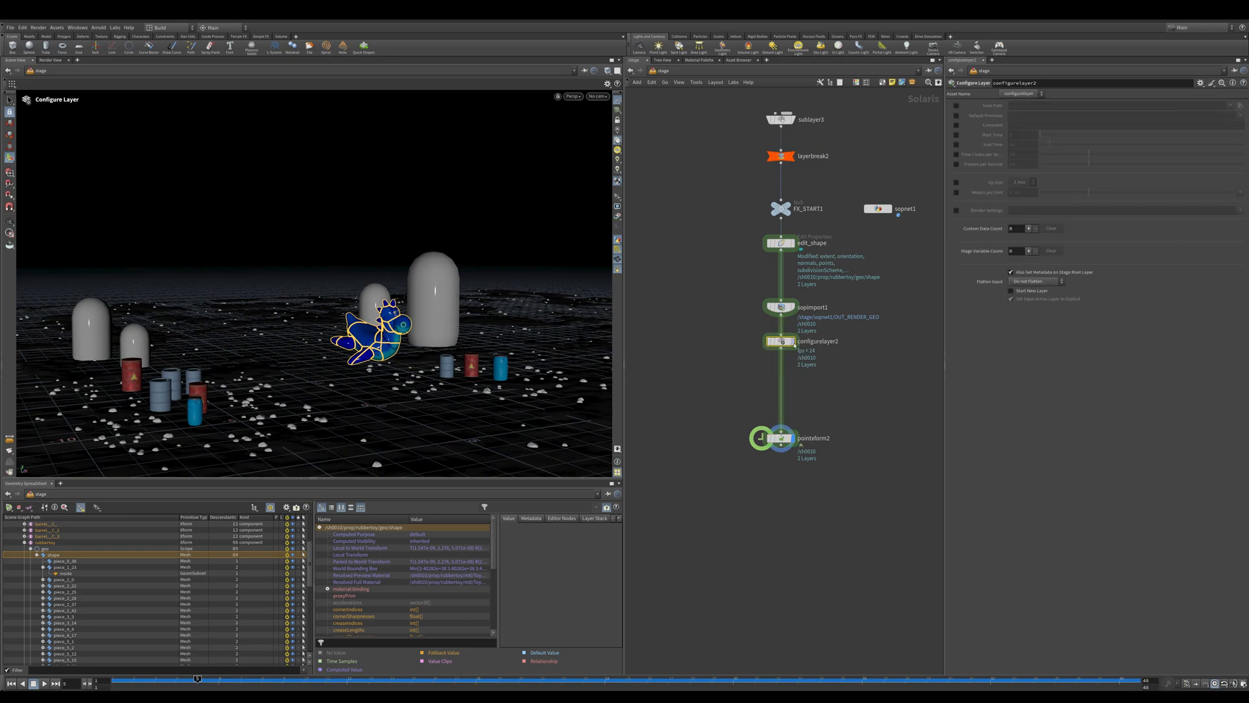
# - Enable the Configure Layer node's save path and set it to ./rbd_static.usd
pyautogui.click(955, 106)
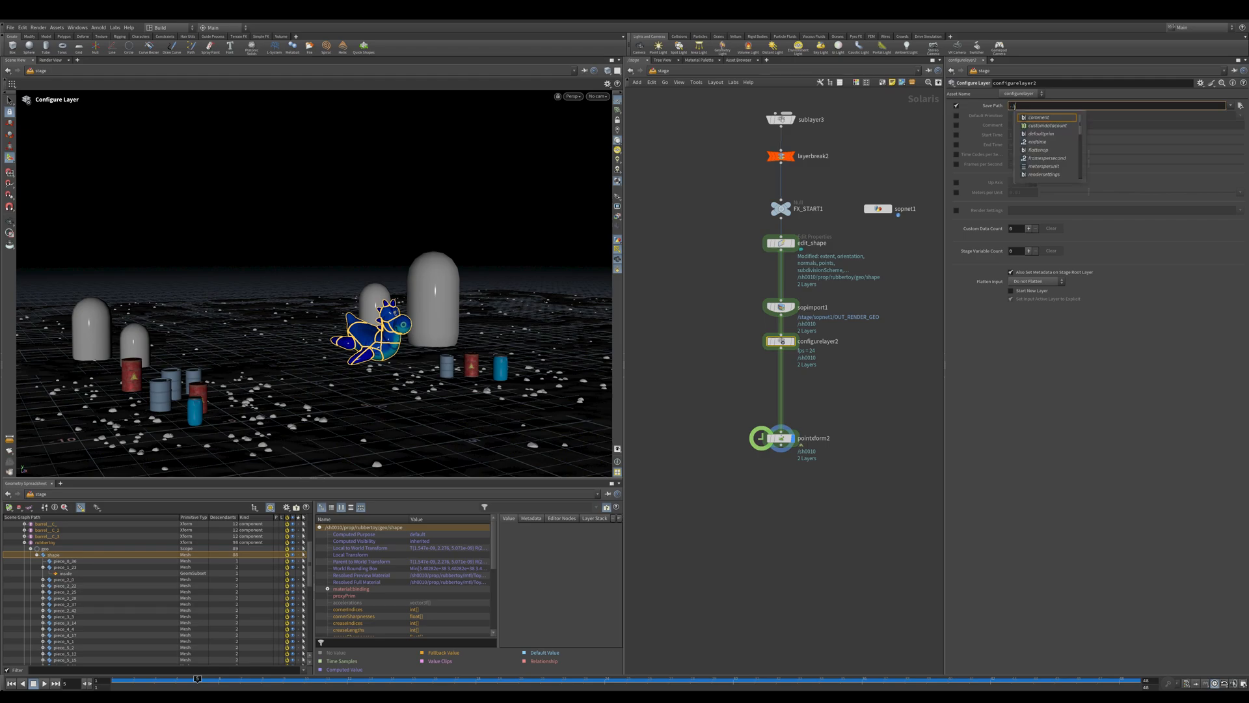
pyautogui.write('rbd_static.usd')
pyautogui.press('Return')
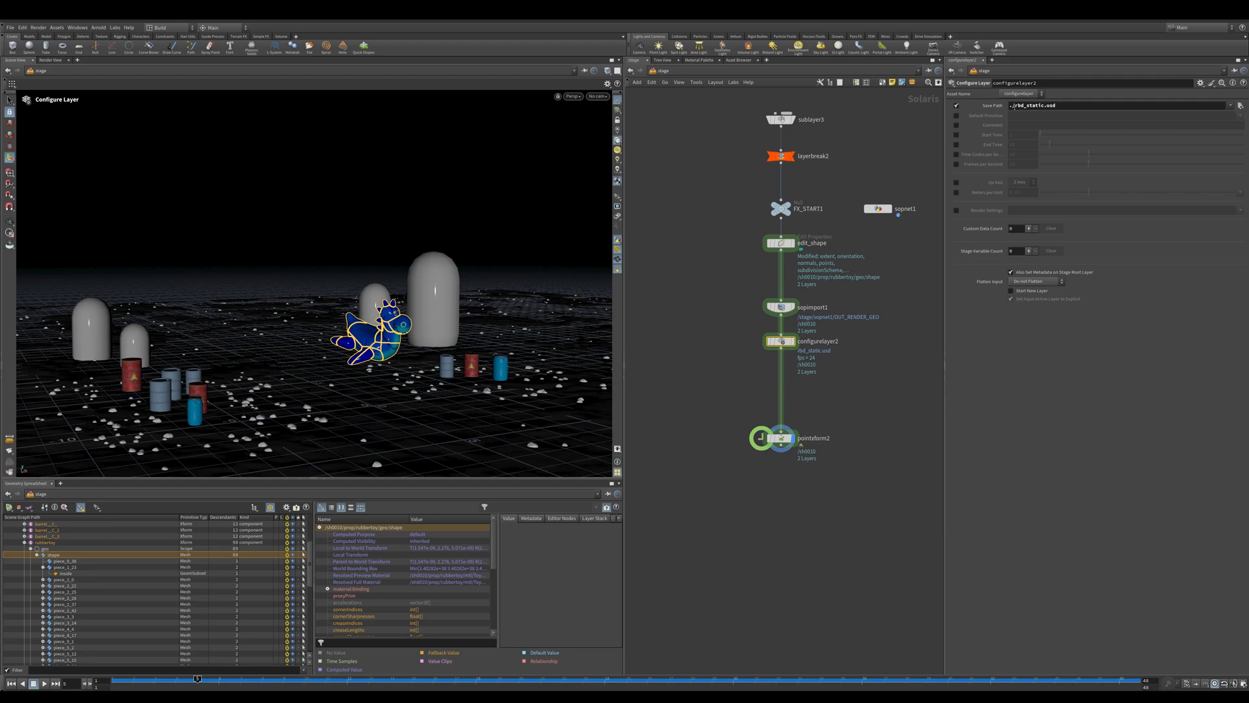
# - Set the Configure Layer node's up axis to Y Axis and meters per unit to 1, and enable Start New Layer
pyautogui.click(956, 182)
pyautogui.click(956, 192)
pyautogui.click(1020, 182)
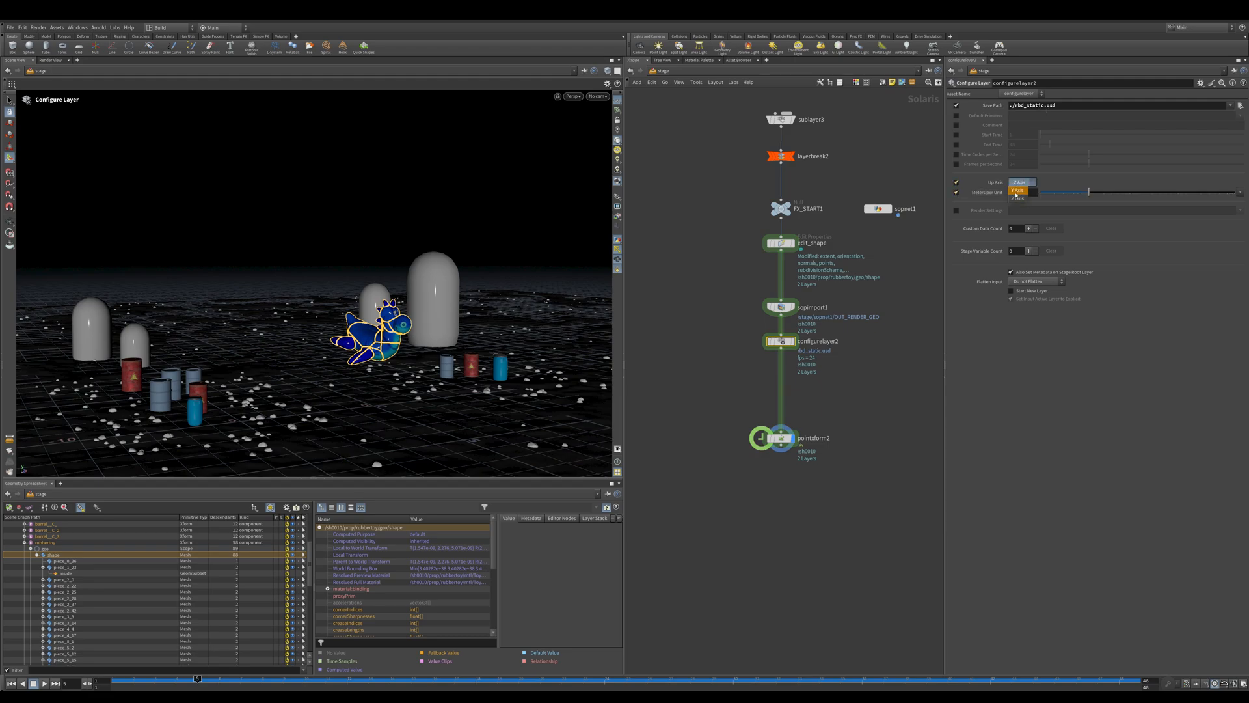
pyautogui.click(1019, 192)
pyautogui.moveTo(1026, 192); pyautogui.dragTo(913, 279)
pyautogui.write('1')
pyautogui.moveTo(913, 278); pyautogui.dragTo(923, 237, button='middle')
pyautogui.click(1039, 291)
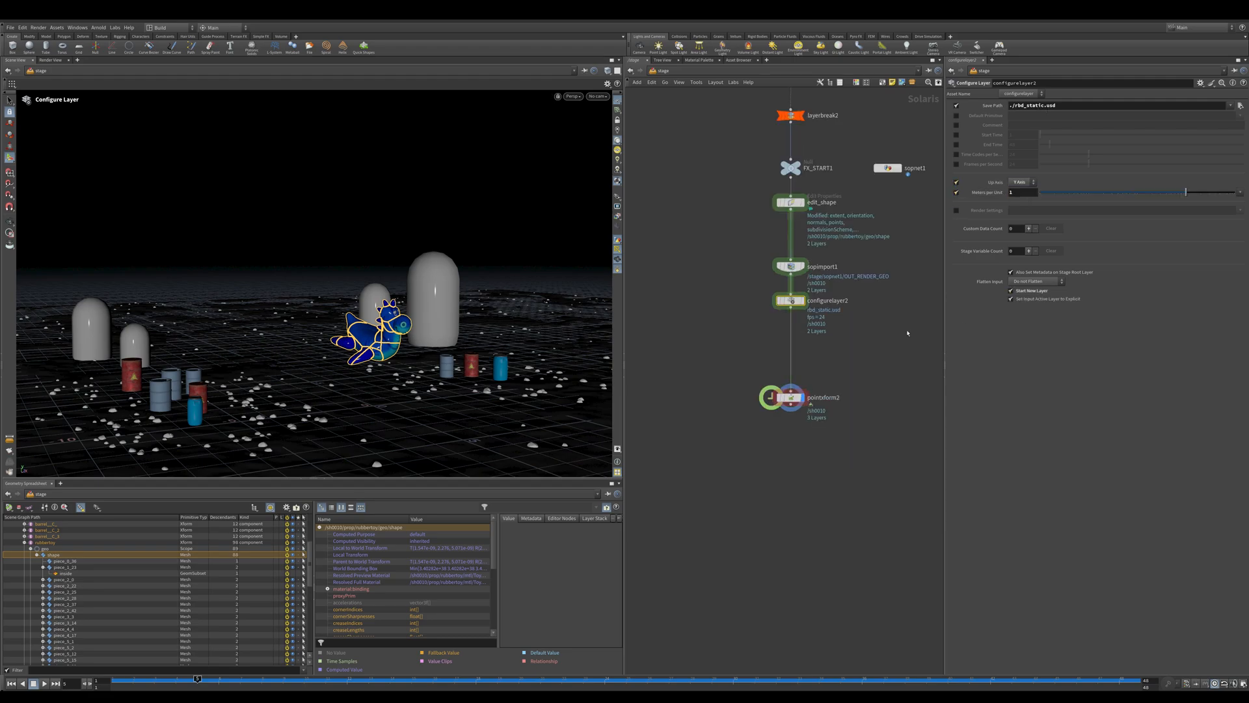
# - Toggle Start New Layer on the Configure Layer node to compare its effect on the Transform by SOP Points node
pyautogui.moveTo(906, 332); pyautogui.dragTo(904, 312, button='middle')
pyautogui.moveTo(793, 379); pyautogui.dragTo(794, 360)
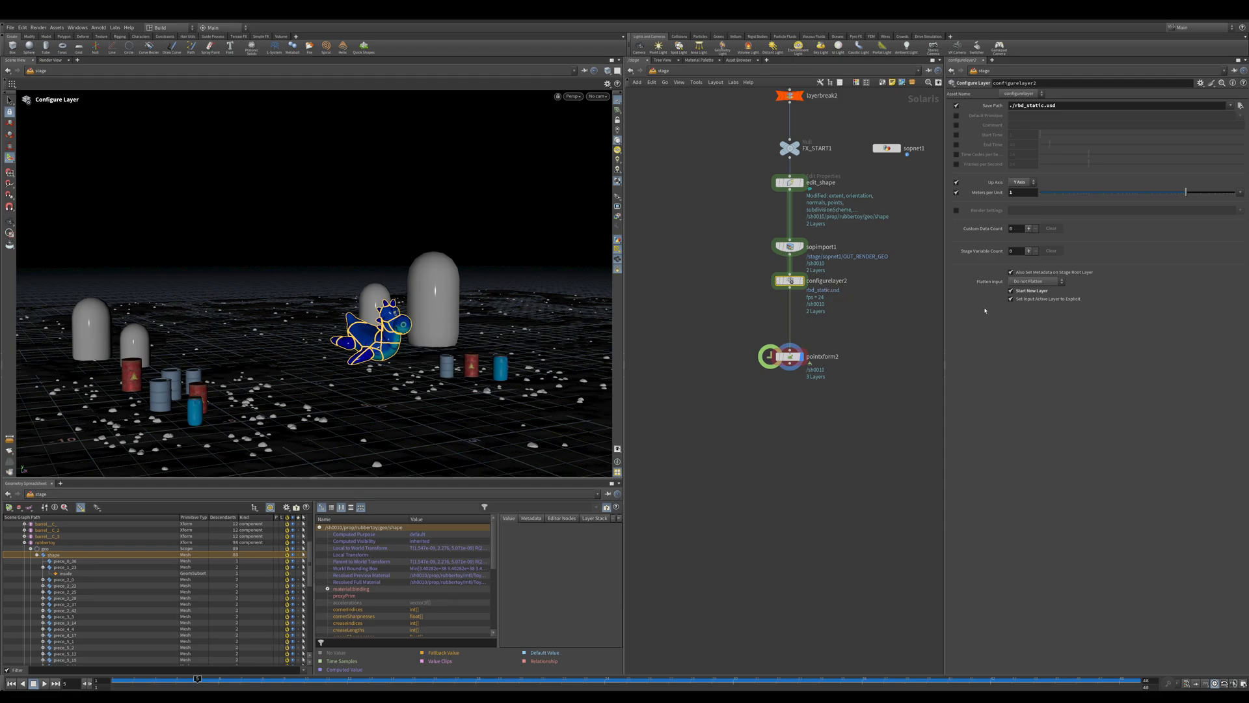
pyautogui.click(790, 356)
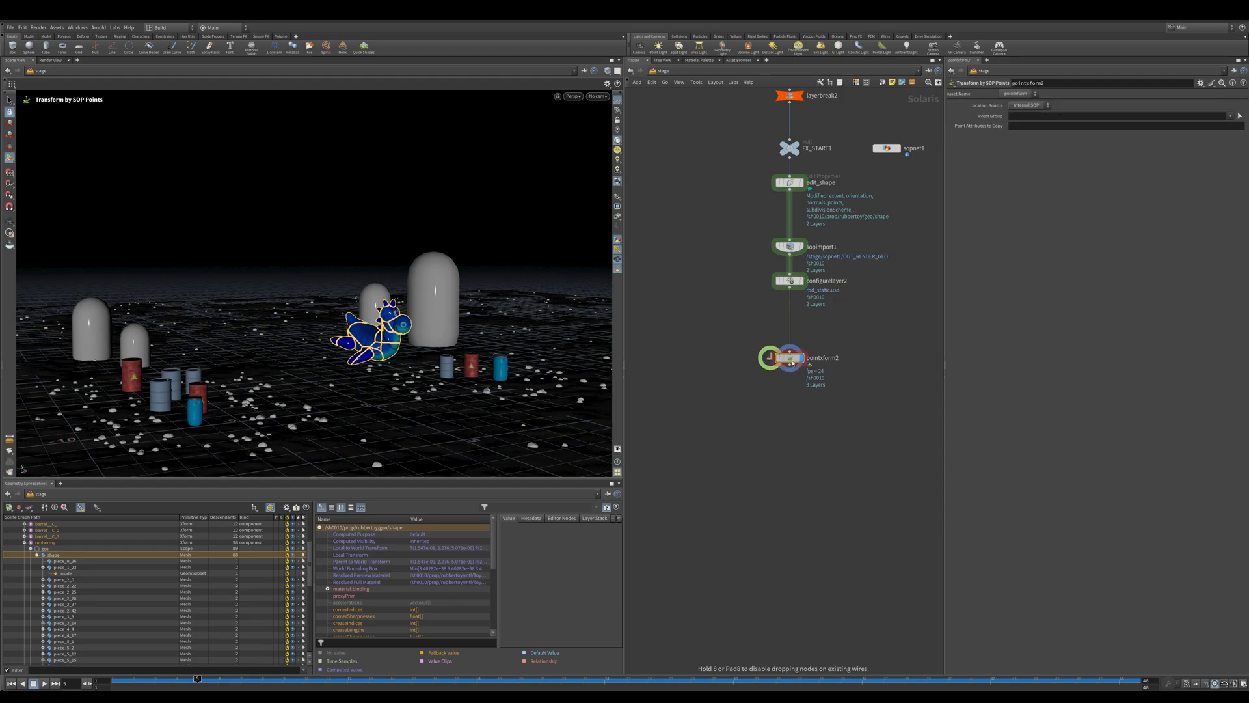
pyautogui.moveTo(790, 356); pyautogui.dragTo(790, 360)
pyautogui.click(789, 280)
pyautogui.click(1030, 293)
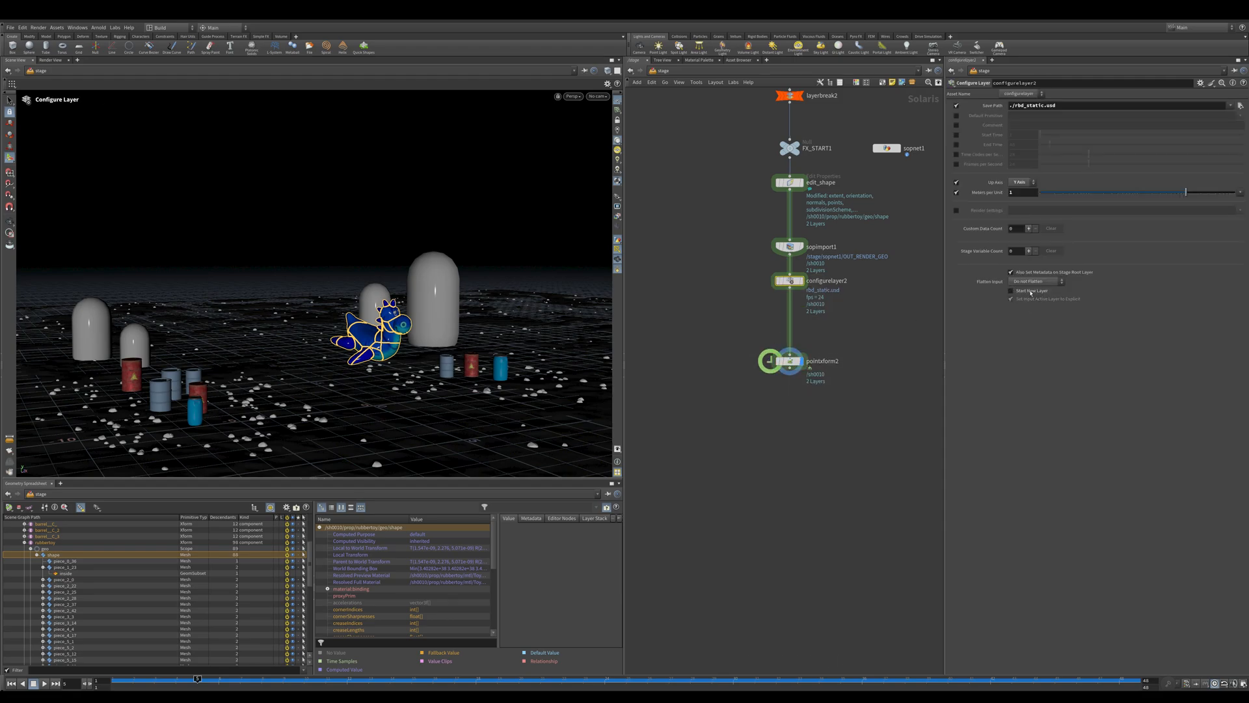
pyautogui.moveTo(859, 327); pyautogui.dragTo(685, 387)
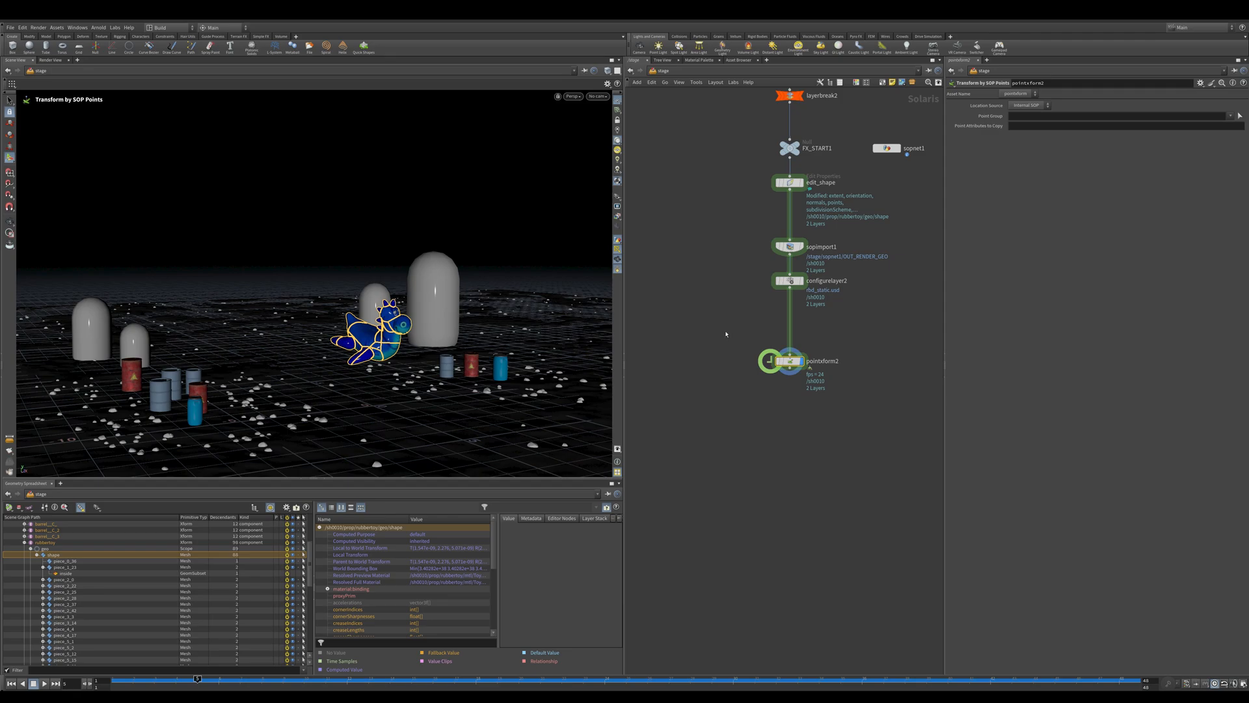
# - Copy the Configure Layer node below the Transform by SOP Points node and set the copy's save path to ./rbd_xform.usd
pyautogui.moveTo(797, 285); pyautogui.dragTo(799, 442)
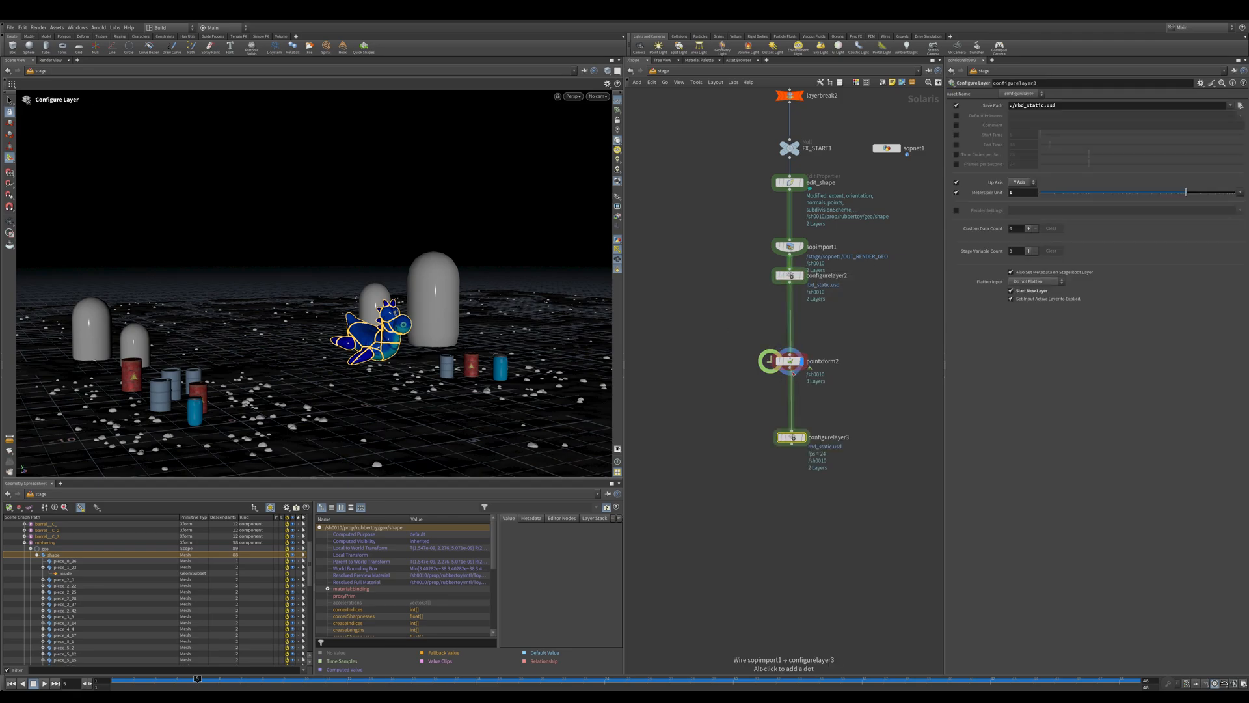
pyautogui.moveTo(1044, 105); pyautogui.dragTo(1027, 106)
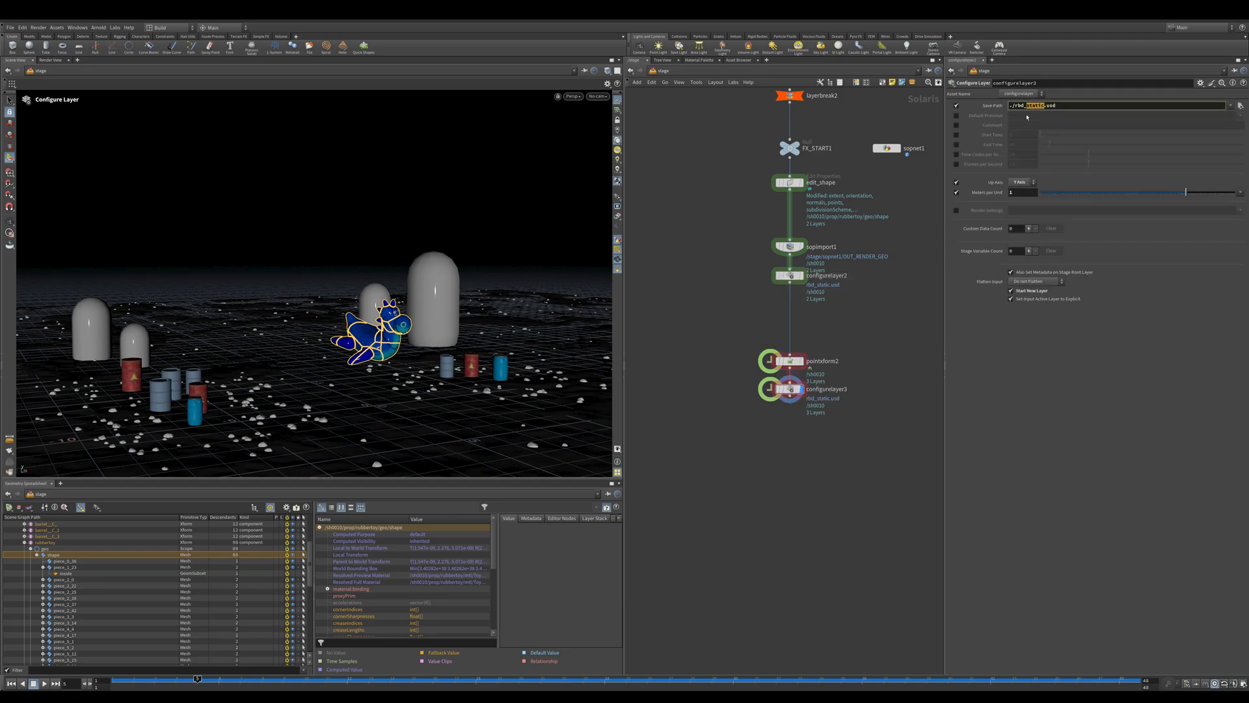
pyautogui.write('xform')
pyautogui.press('Return')
# - Enable start time, end time, time codes per second and frames per second on the second Configure Layer node
pyautogui.click(956, 135)
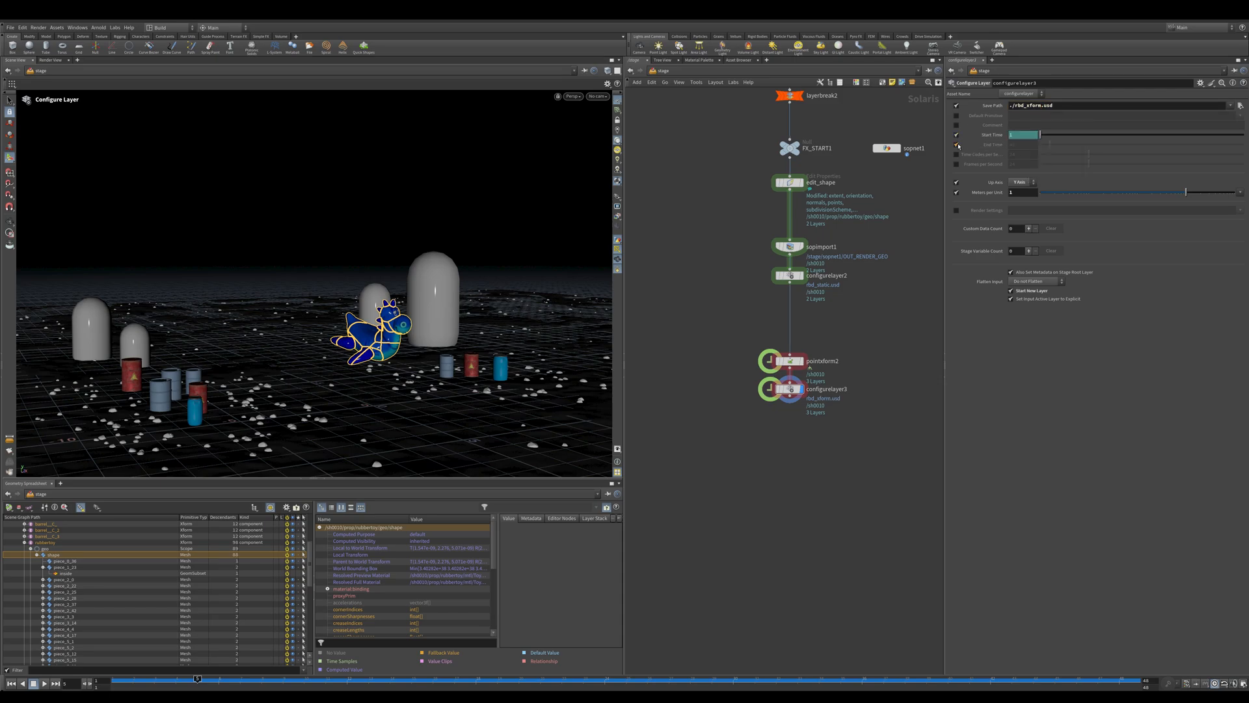
pyautogui.click(956, 144)
pyautogui.click(956, 154)
pyautogui.click(956, 164)
# - Add a USD ROP after the second Configure Layer node and set its valid frame range to Render Frame Range From Stage
pyautogui.moveTo(792, 452); pyautogui.dragTo(779, 433, button='middle')
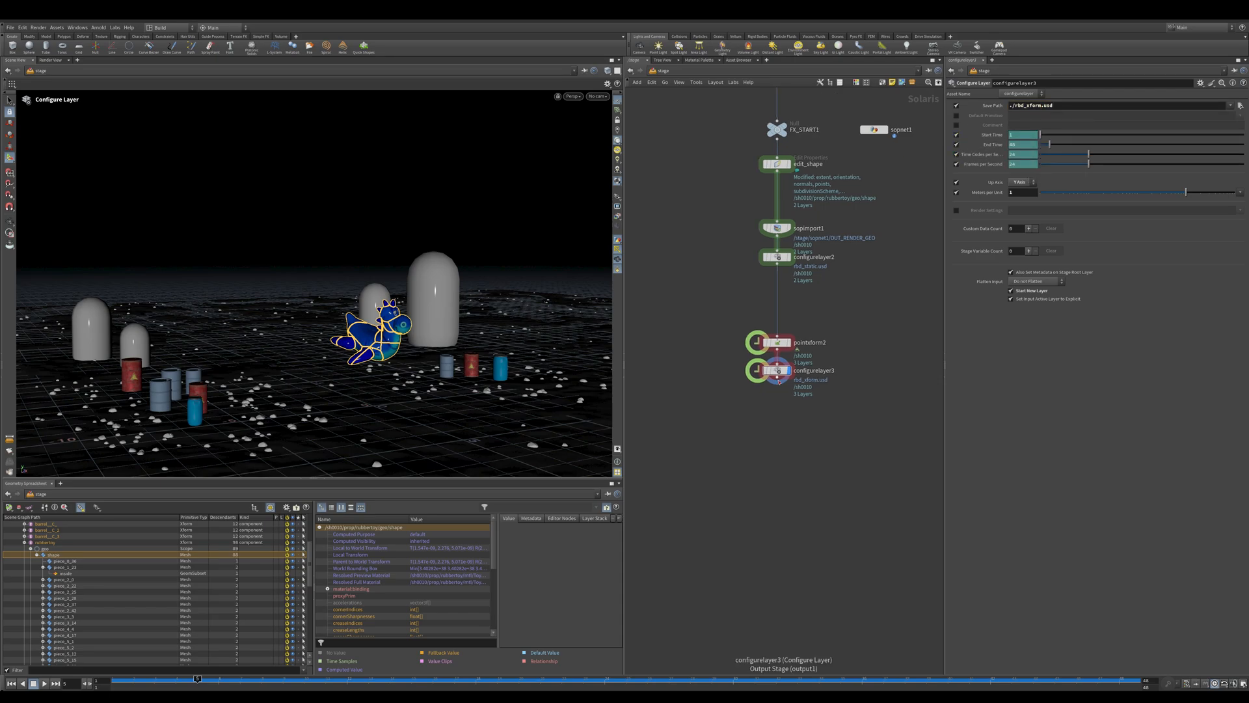
pyautogui.press('Tab')
pyautogui.write('usd')
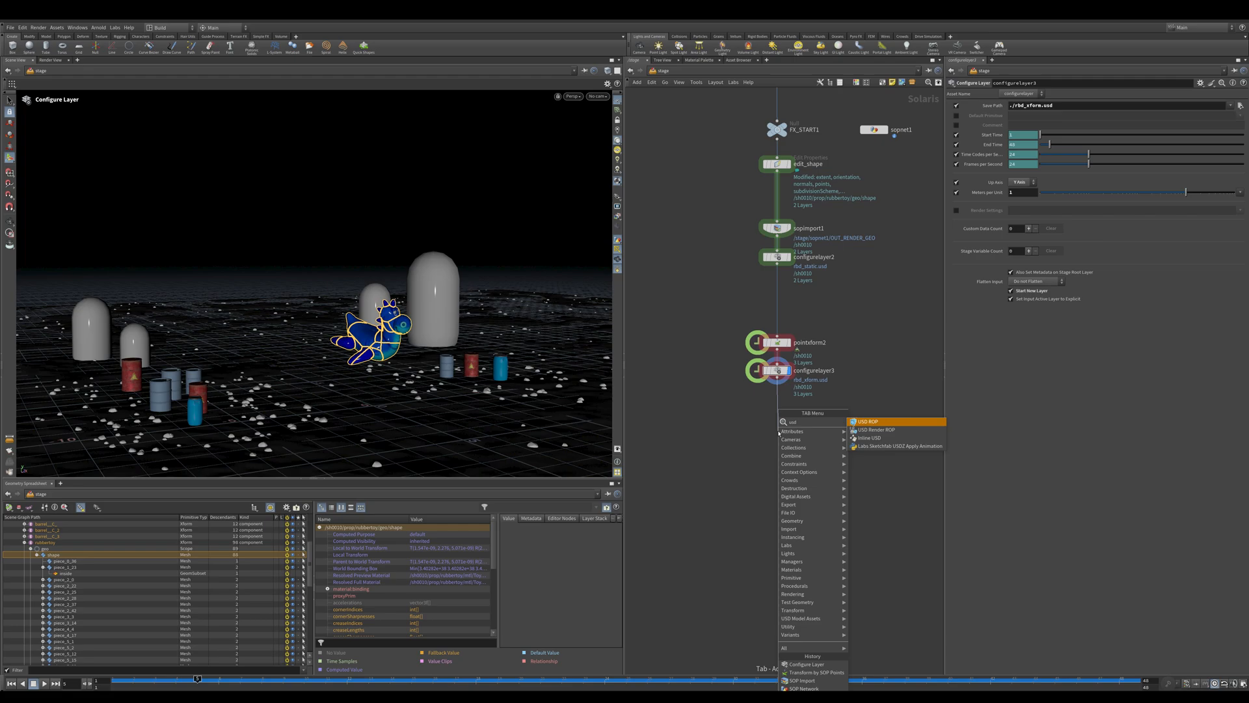
pyautogui.press('Return')
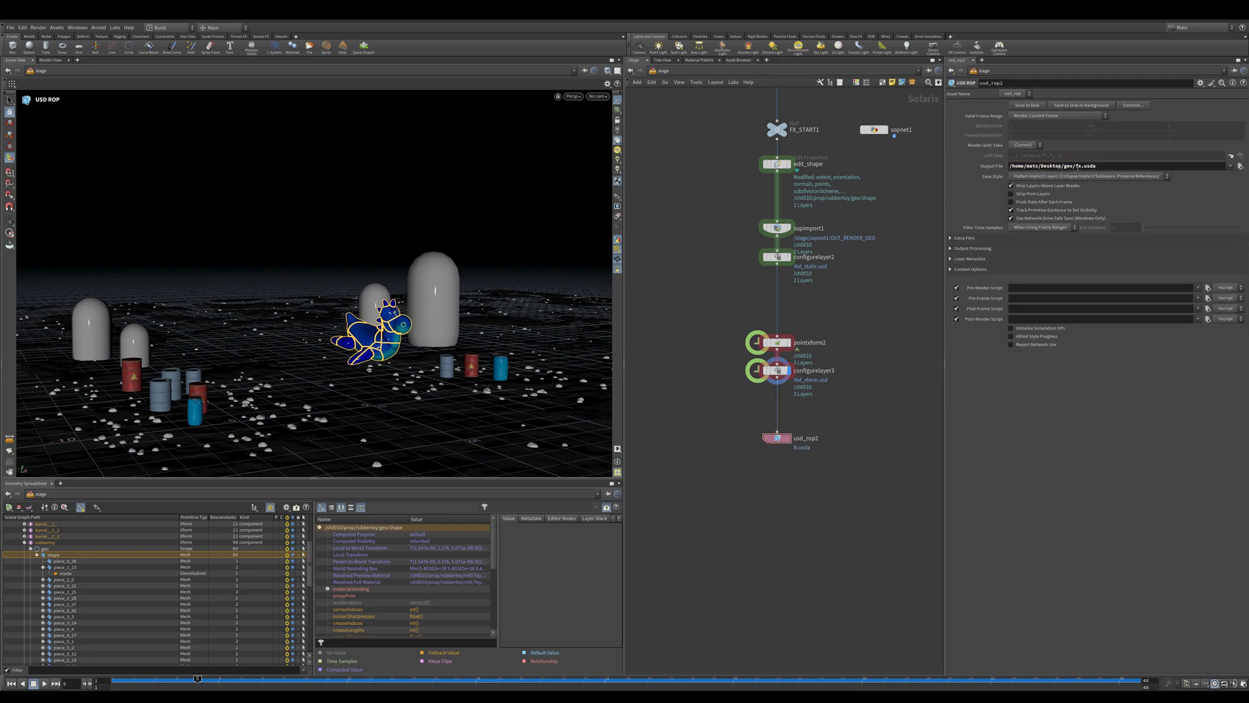
pyautogui.doubleClick(1078, 166)
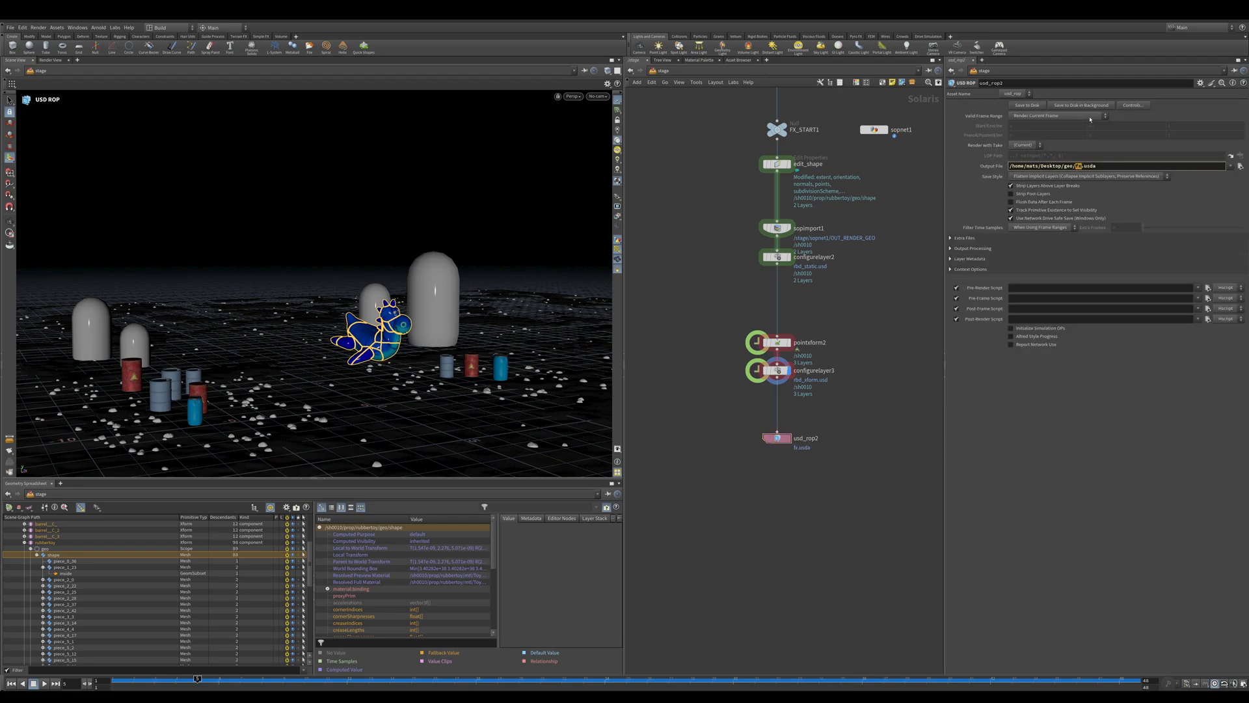
pyautogui.click(1090, 117)
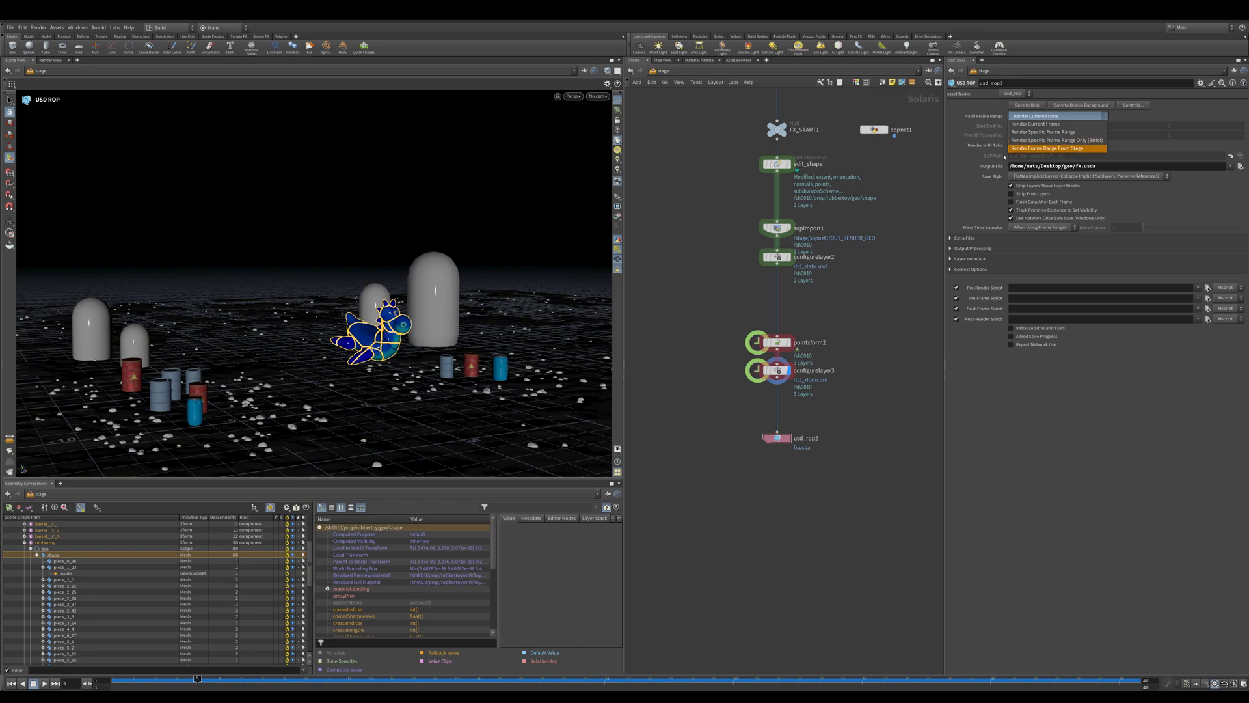
pyautogui.click(1053, 148)
# - Check the second Configure Layer node against the USD ROP's frame range settings and set its end time to 24
pyautogui.click(777, 370)
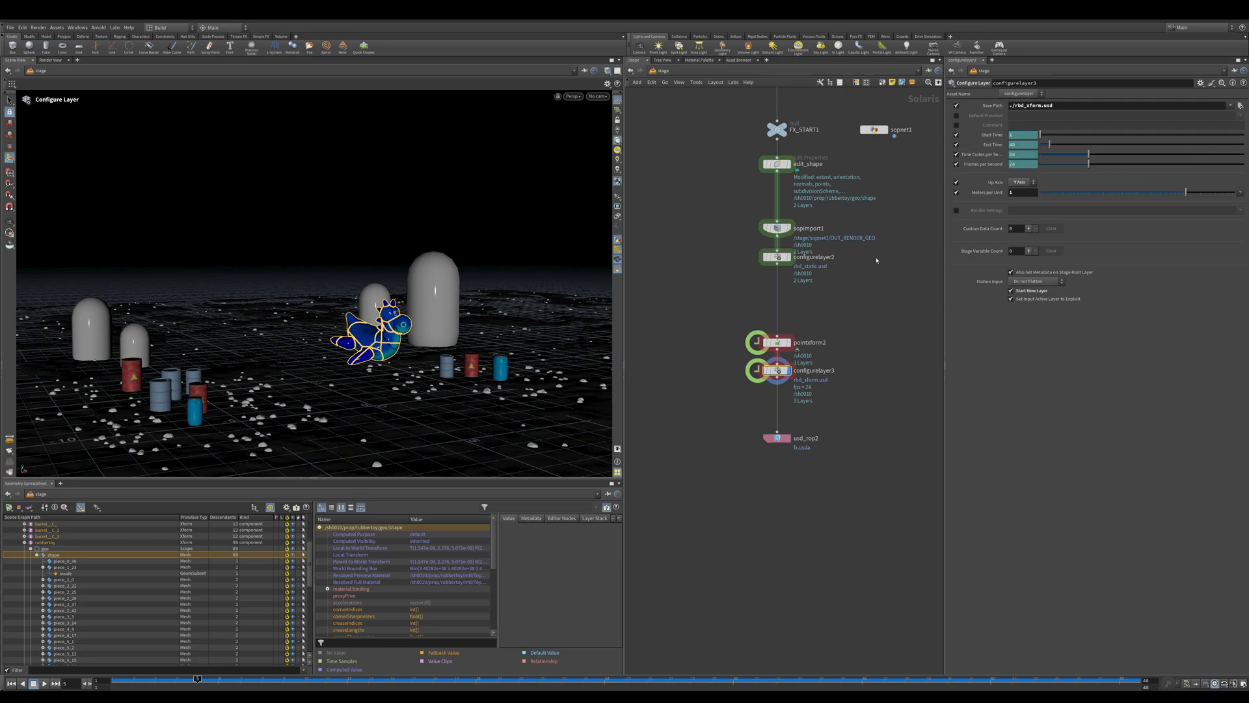
pyautogui.moveTo(730, 367); pyautogui.dragTo(779, 378)
pyautogui.moveTo(730, 414); pyautogui.dragTo(821, 463)
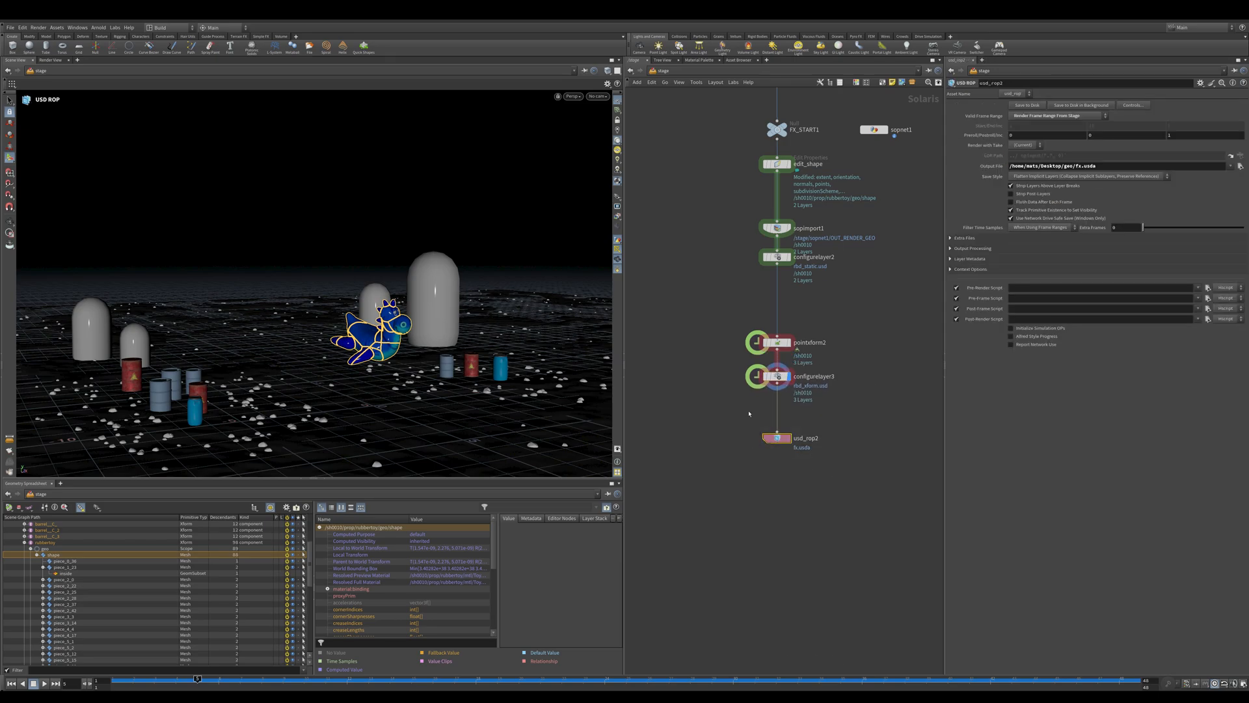
pyautogui.moveTo(739, 408); pyautogui.dragTo(792, 382)
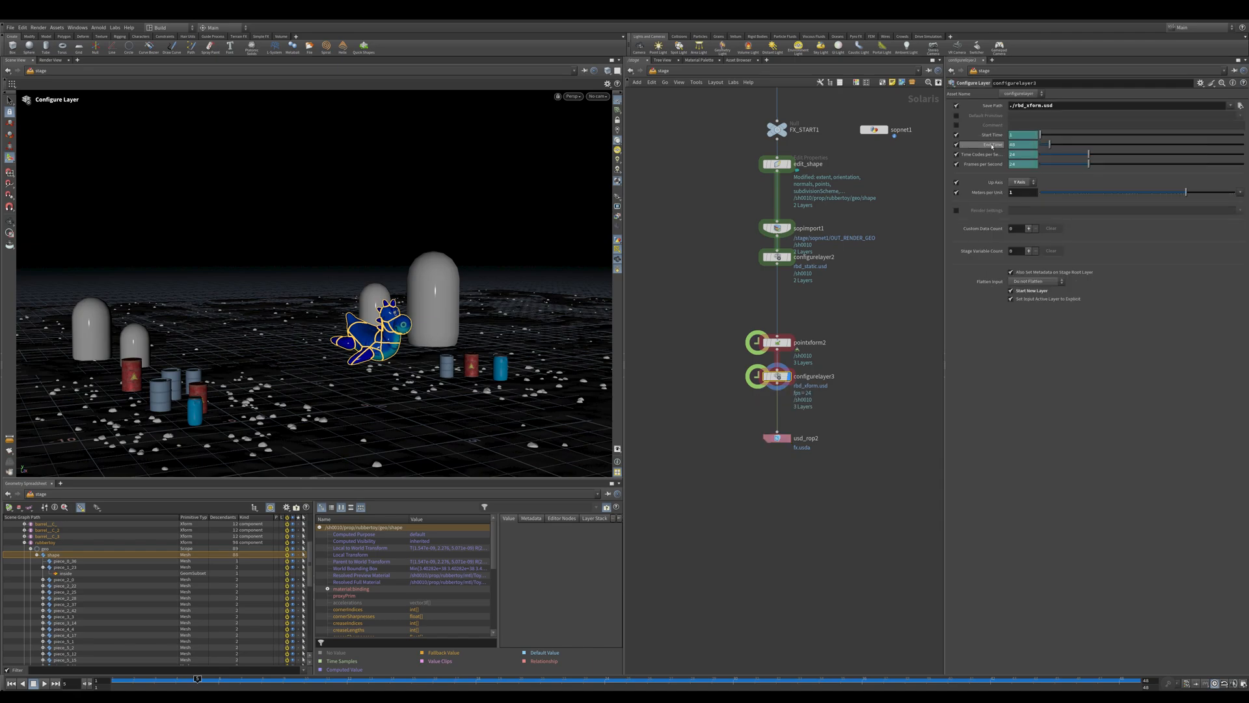
pyautogui.moveTo(732, 410); pyautogui.dragTo(821, 462)
pyautogui.moveTo(730, 406); pyautogui.dragTo(791, 380)
pyautogui.keyDown('ctrl'); pyautogui.keyDown('shift'); pyautogui.click(1022, 145); pyautogui.keyUp('shift'); pyautogui.keyUp('ctrl')
pyautogui.doubleClick(1021, 144)
pyautogui.write('24')
pyautogui.press('Return')
# - Add the Save Paths Relative to Output Path output processor to the USD ROP
pyautogui.moveTo(726, 406); pyautogui.dragTo(850, 501)
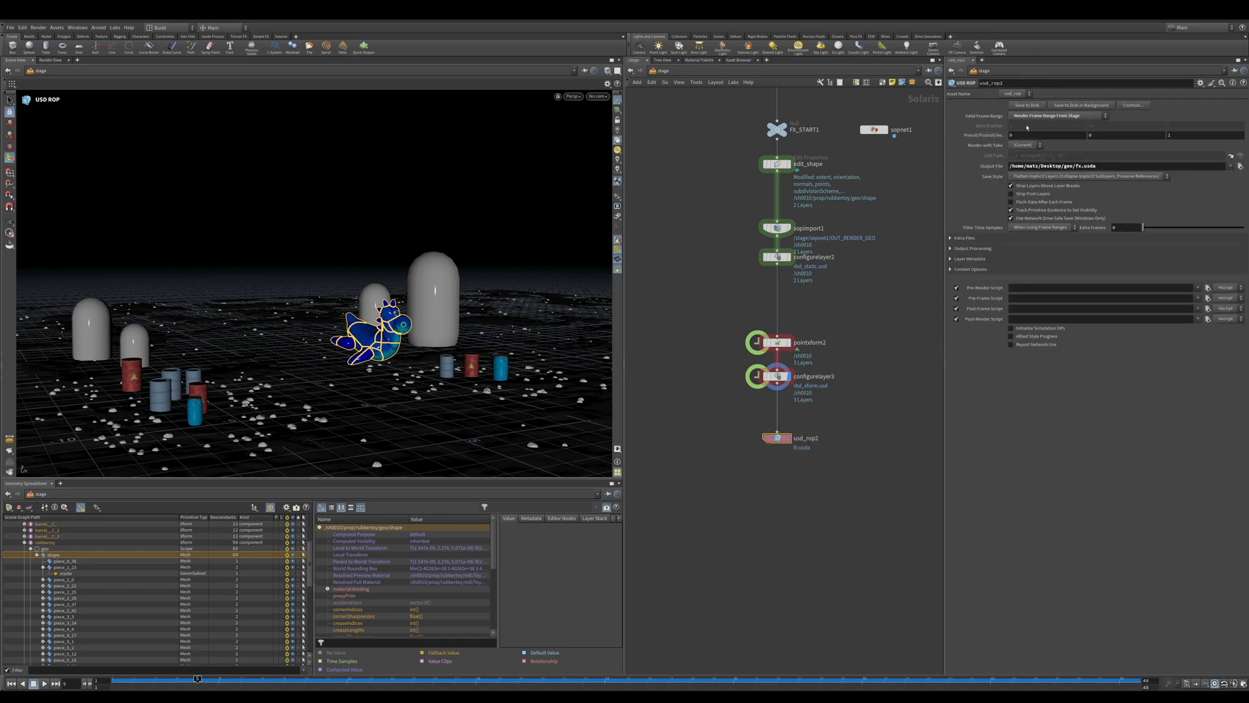
pyautogui.moveTo(730, 393); pyautogui.dragTo(790, 372)
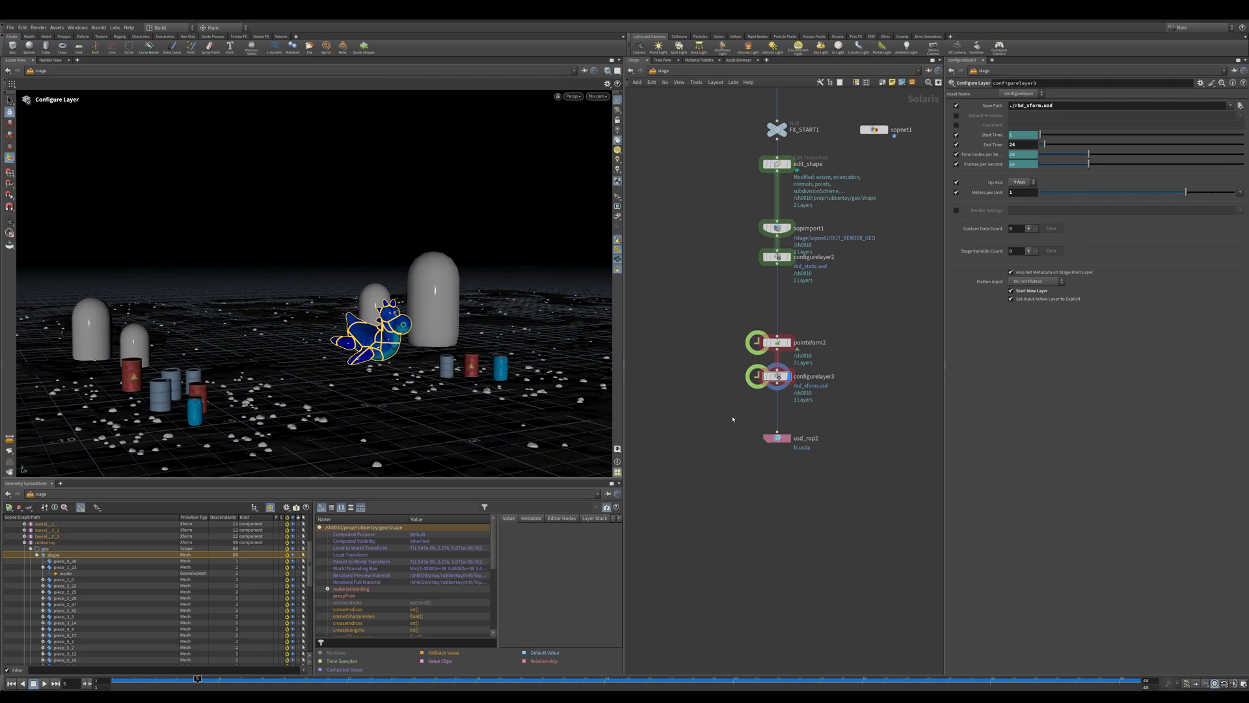
pyautogui.moveTo(733, 419); pyautogui.dragTo(854, 467)
pyautogui.click(971, 248)
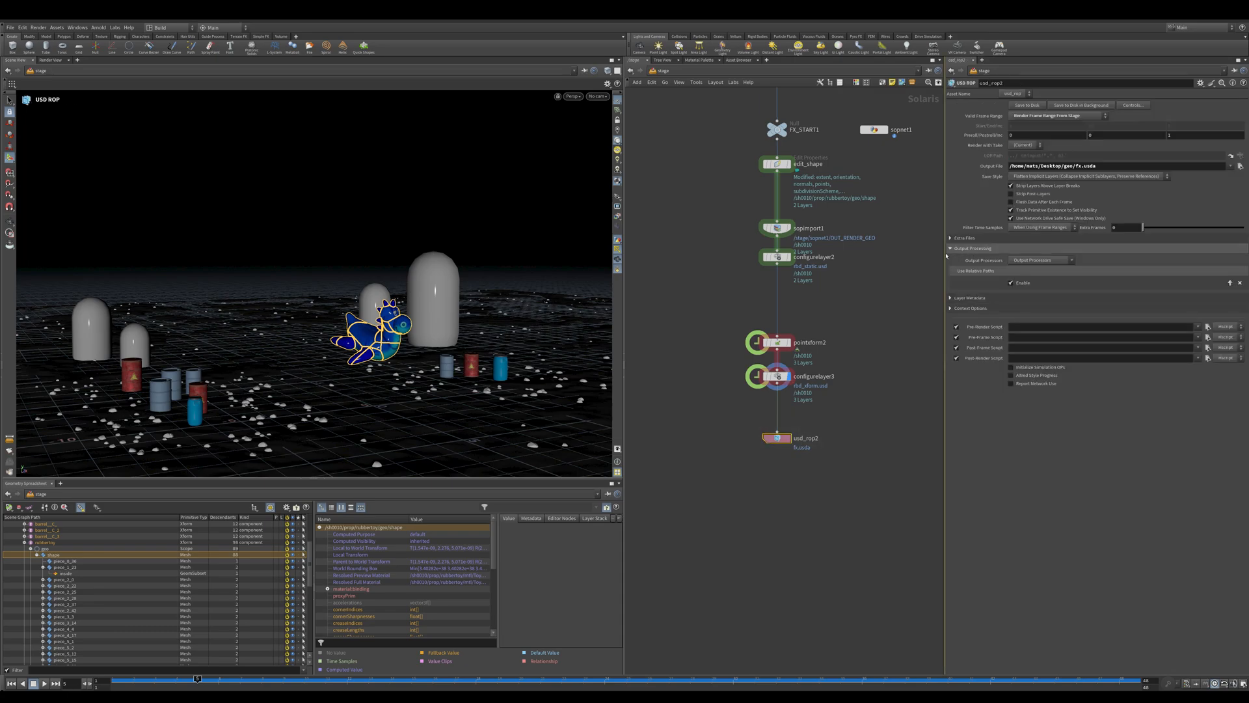
pyautogui.moveTo(744, 281); pyautogui.dragTo(791, 252)
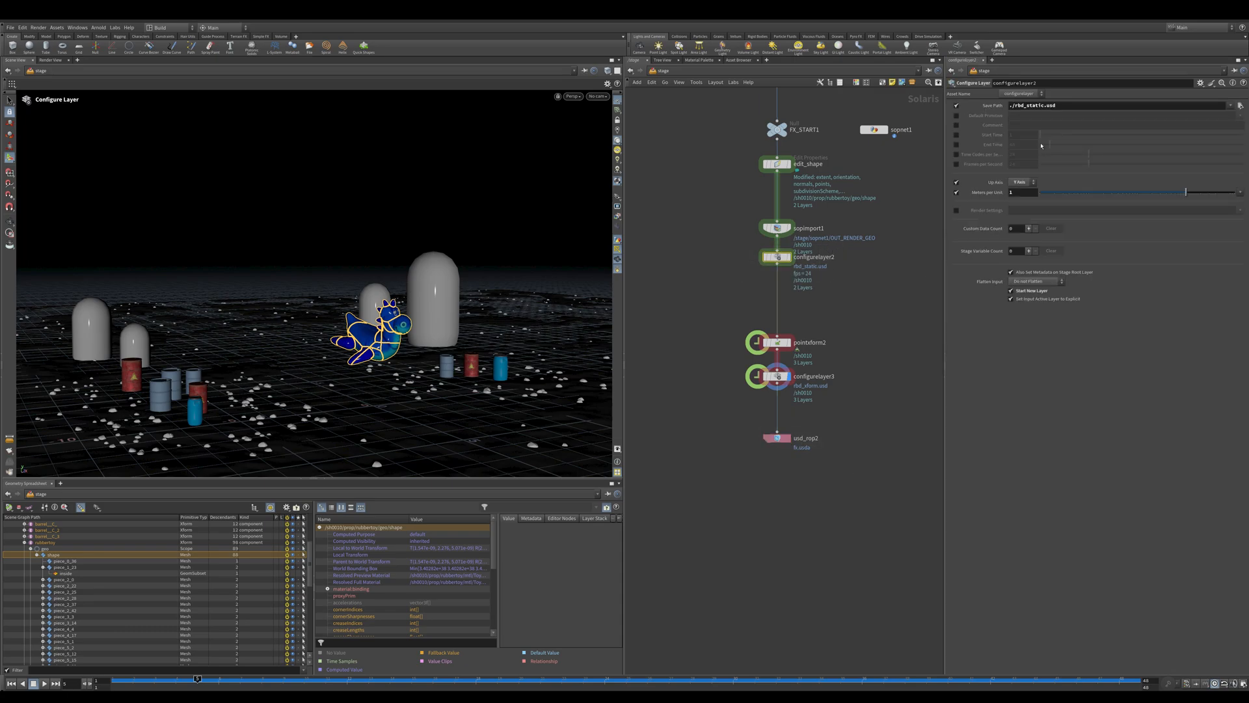
pyautogui.click(776, 437)
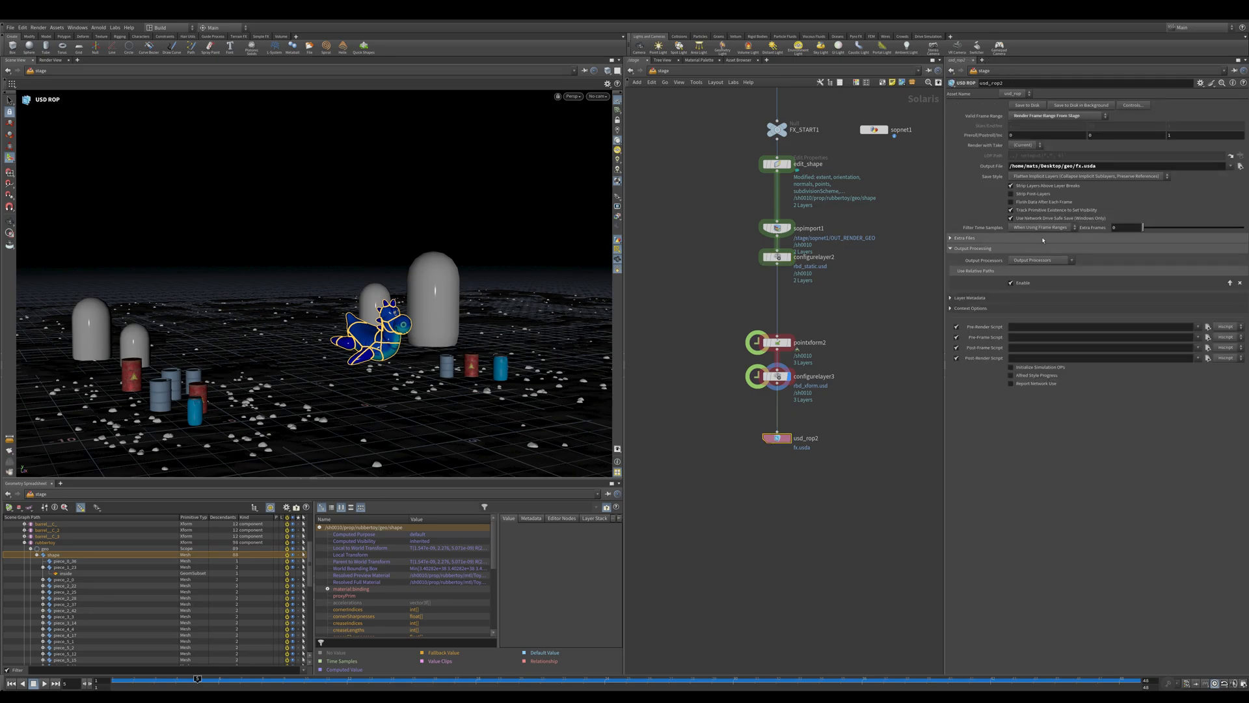
pyautogui.click(1030, 260)
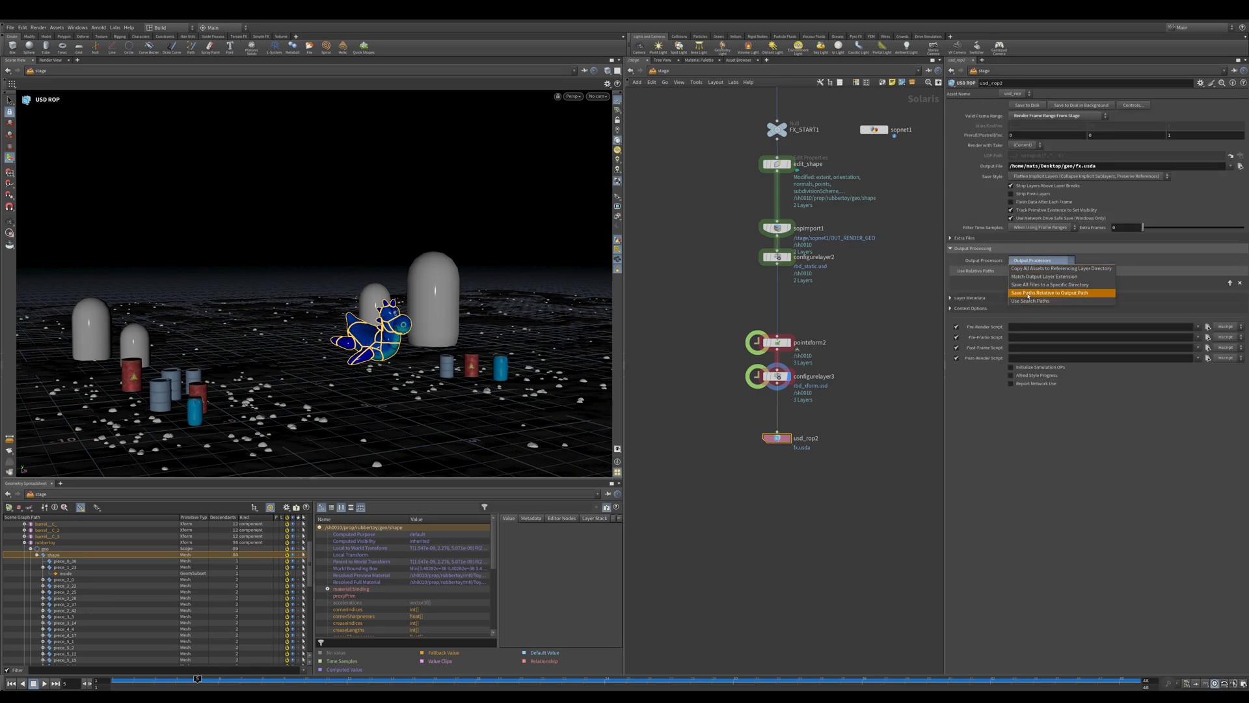
pyautogui.click(1047, 294)
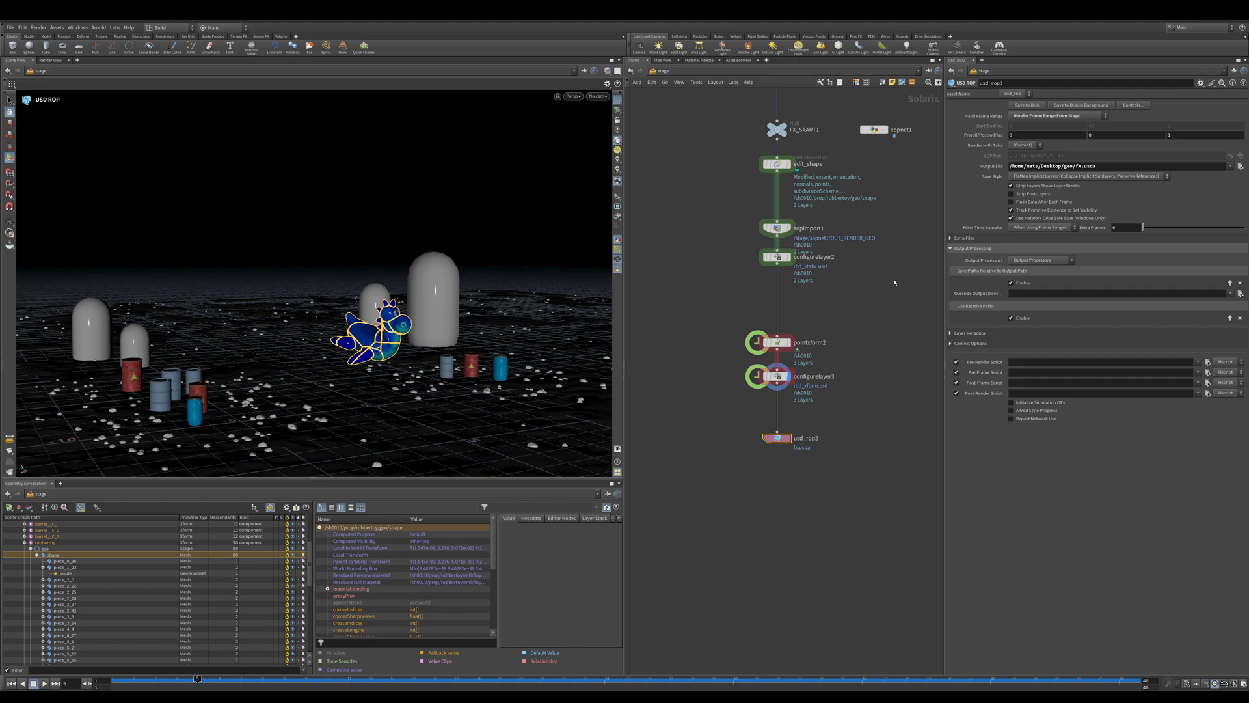
# - Copy the USD ROP's output file path and branch a new SubLayer node off sublayer3
pyautogui.press('h')
pyautogui.tripleClick(1064, 167)
pyautogui.hotkey('ctrl', 'c')
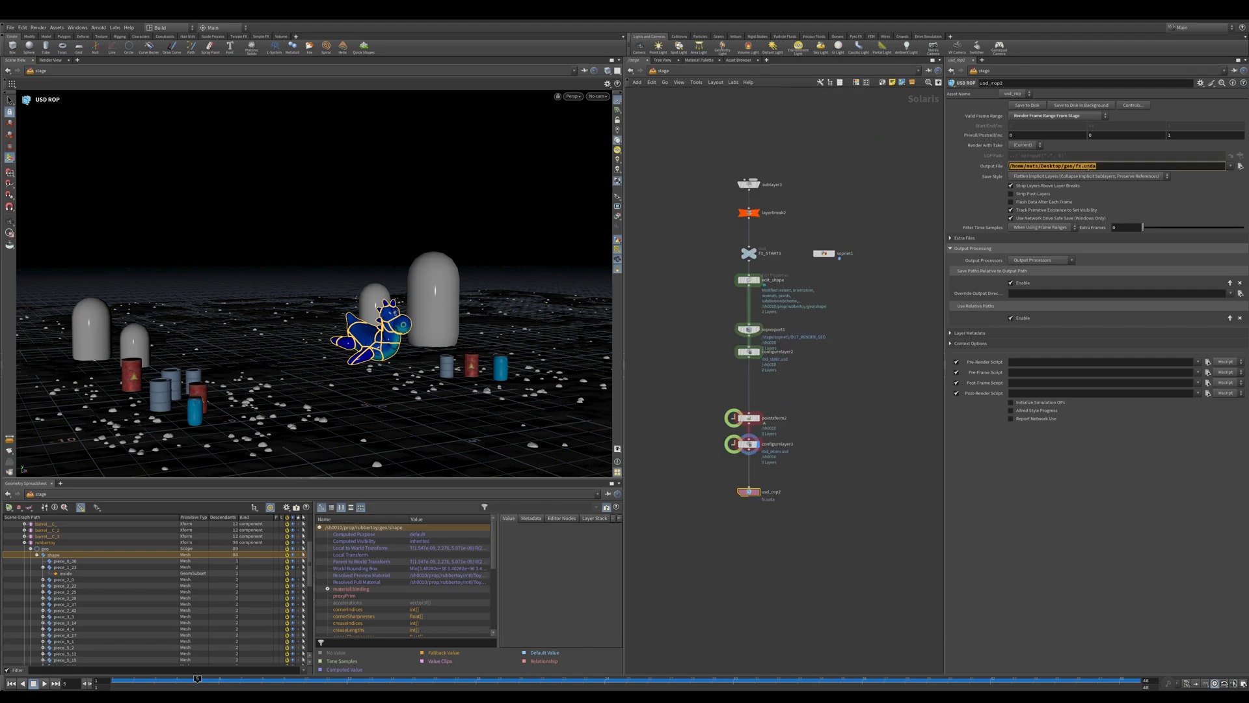
pyautogui.click(749, 190)
pyautogui.press('Tab')
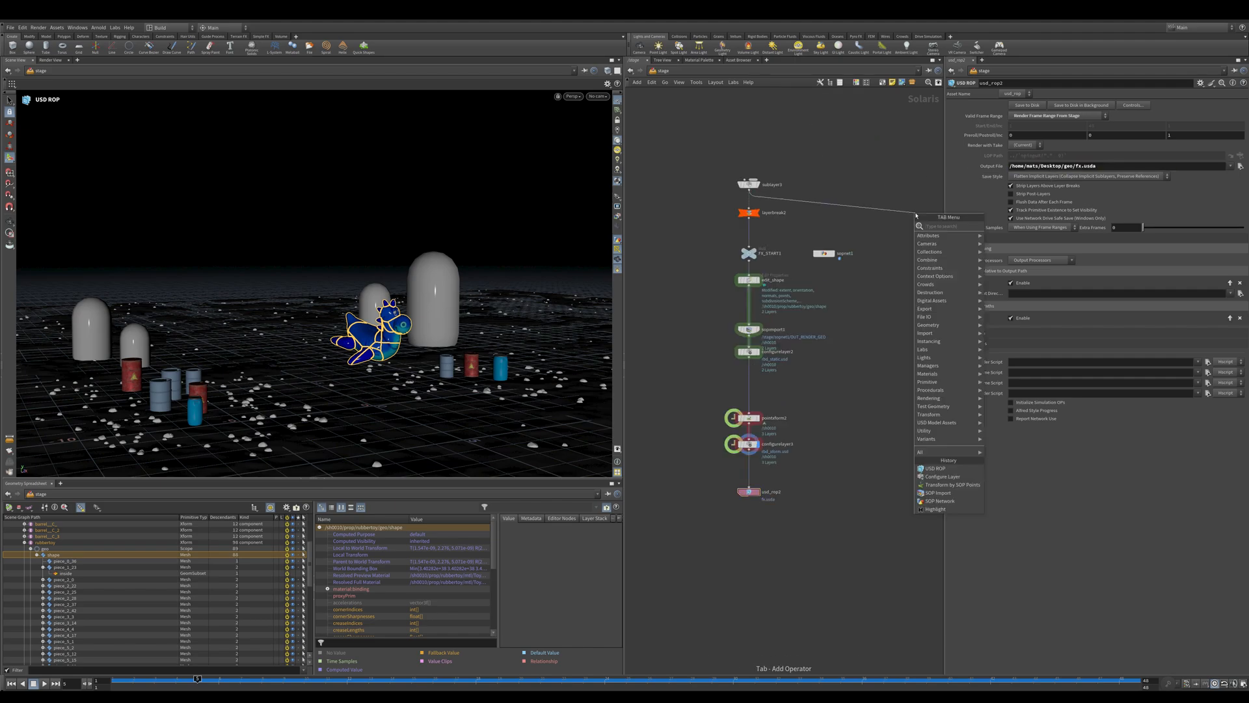
pyautogui.write('subla')
pyautogui.press('Return')
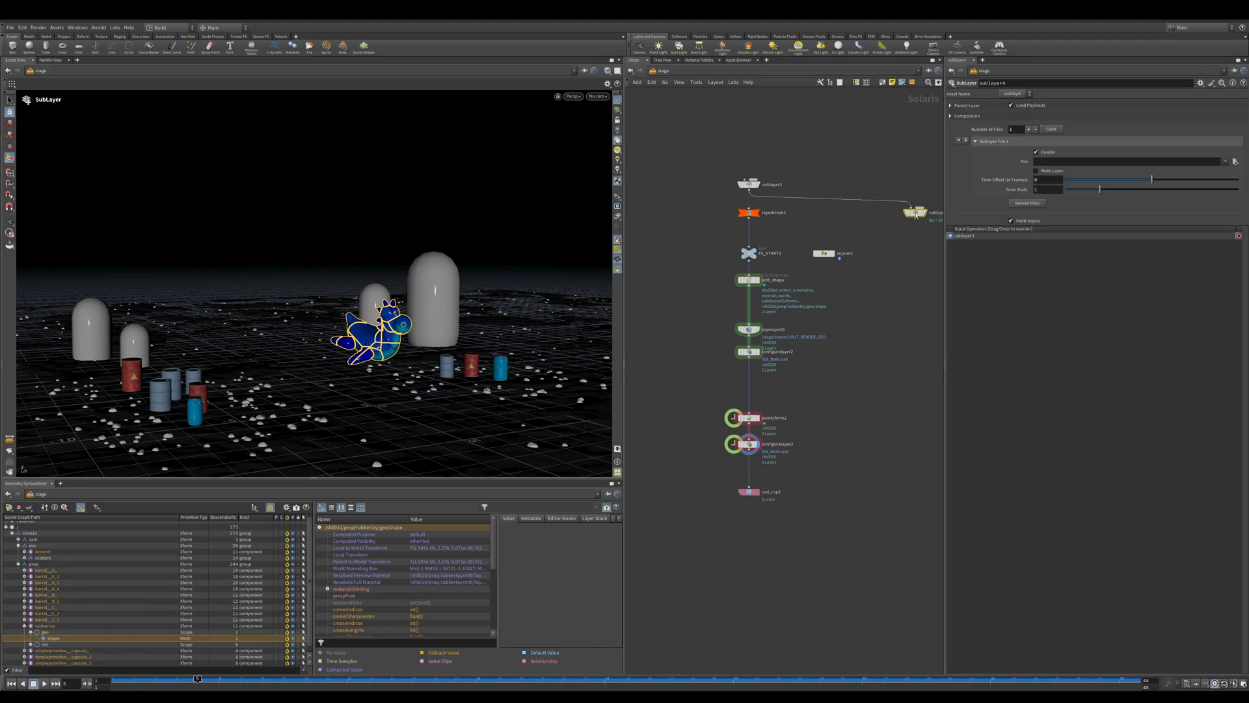
# - Load the copied fx.usda path into the new SubLayer node and scrub its displayed result along the timeline
pyautogui.click(1073, 161)
pyautogui.hotkey('ctrl', 'v')
pyautogui.press('Return')
pyautogui.click(906, 245)
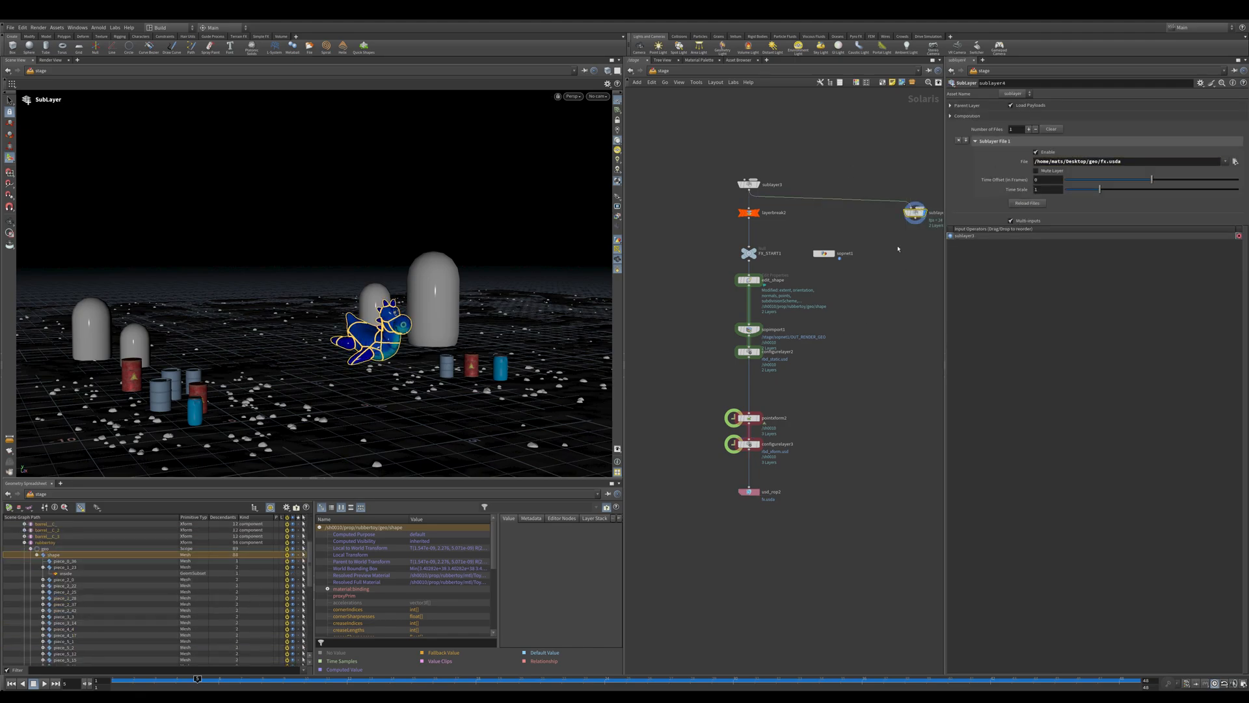
pyautogui.moveTo(197, 679); pyautogui.dragTo(712, 678)
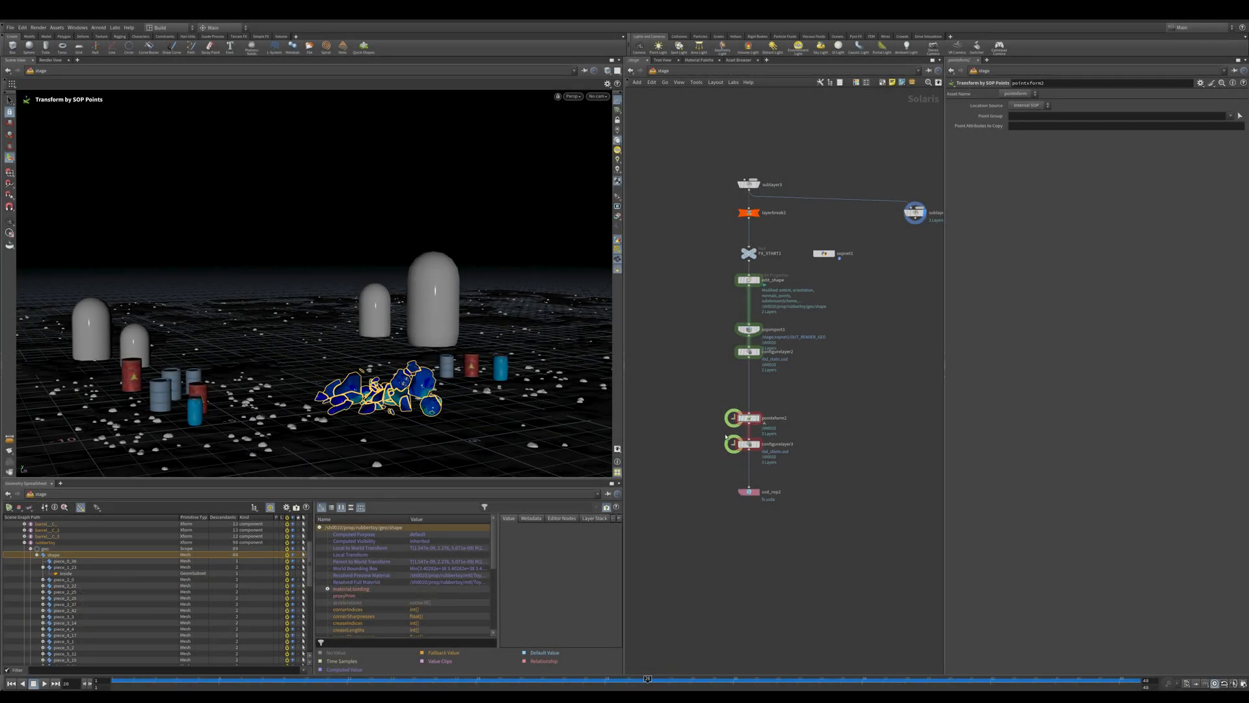
# - Inside pointxform2, insert a Trail node between the object merge and Attribute Rename nodes
pyautogui.scroll(3, 726, 437)
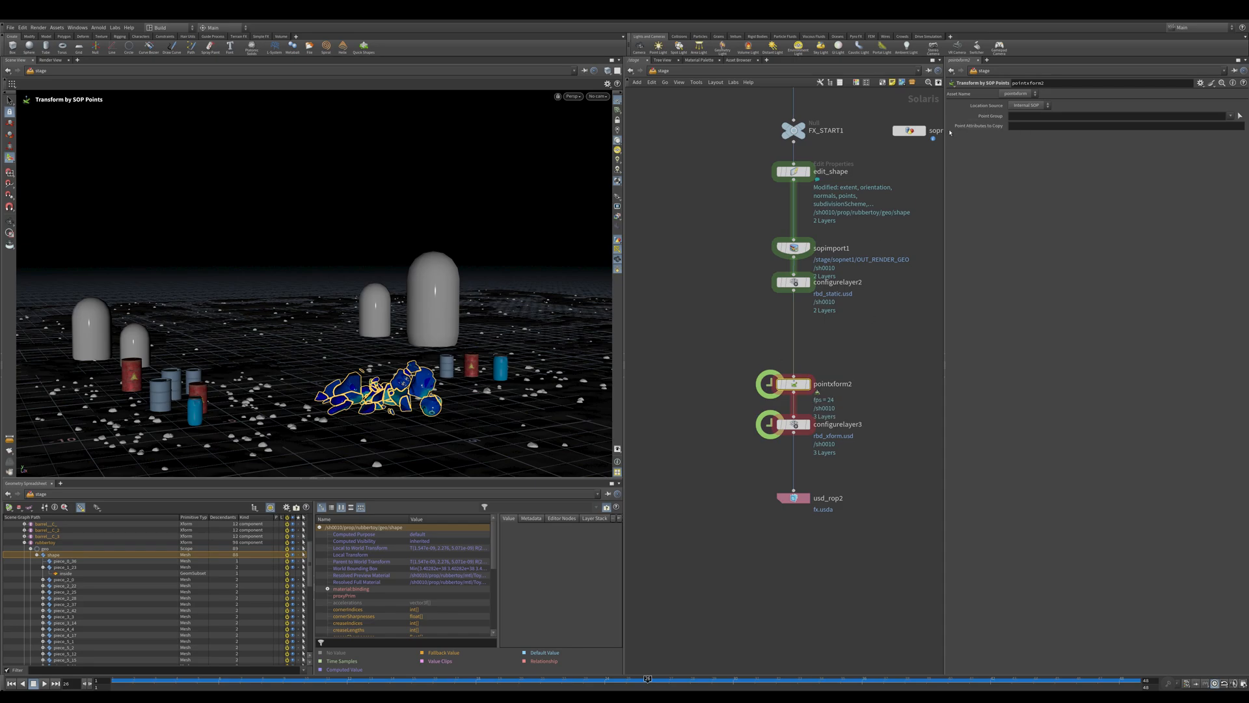
pyautogui.moveTo(798, 391); pyautogui.dragTo(786, 295, button='middle')
pyautogui.doubleClick(774, 358)
pyautogui.moveTo(788, 294); pyautogui.dragTo(788, 357)
pyautogui.press('Tab')
pyautogui.write('tra')
pyautogui.click(890, 328)
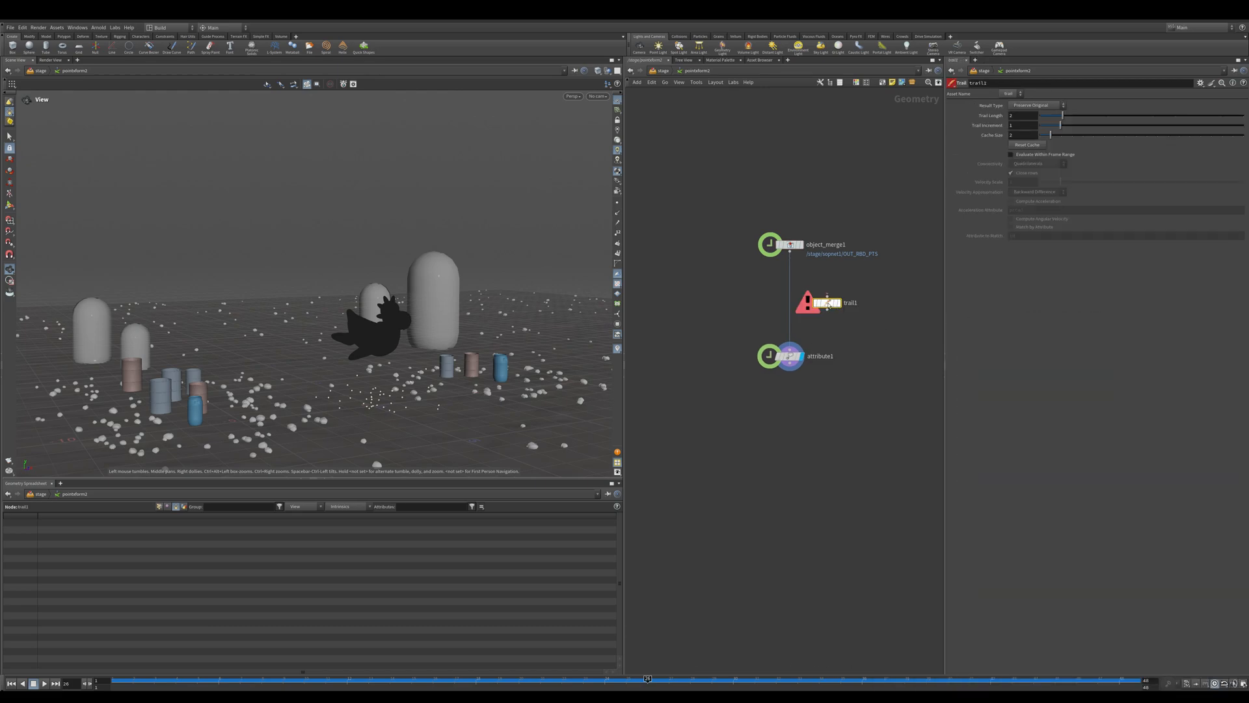
# - Set the Trail node to Compute Velocity, enable Compute Acceleration, and check its resulting point attributes
pyautogui.click(1037, 105)
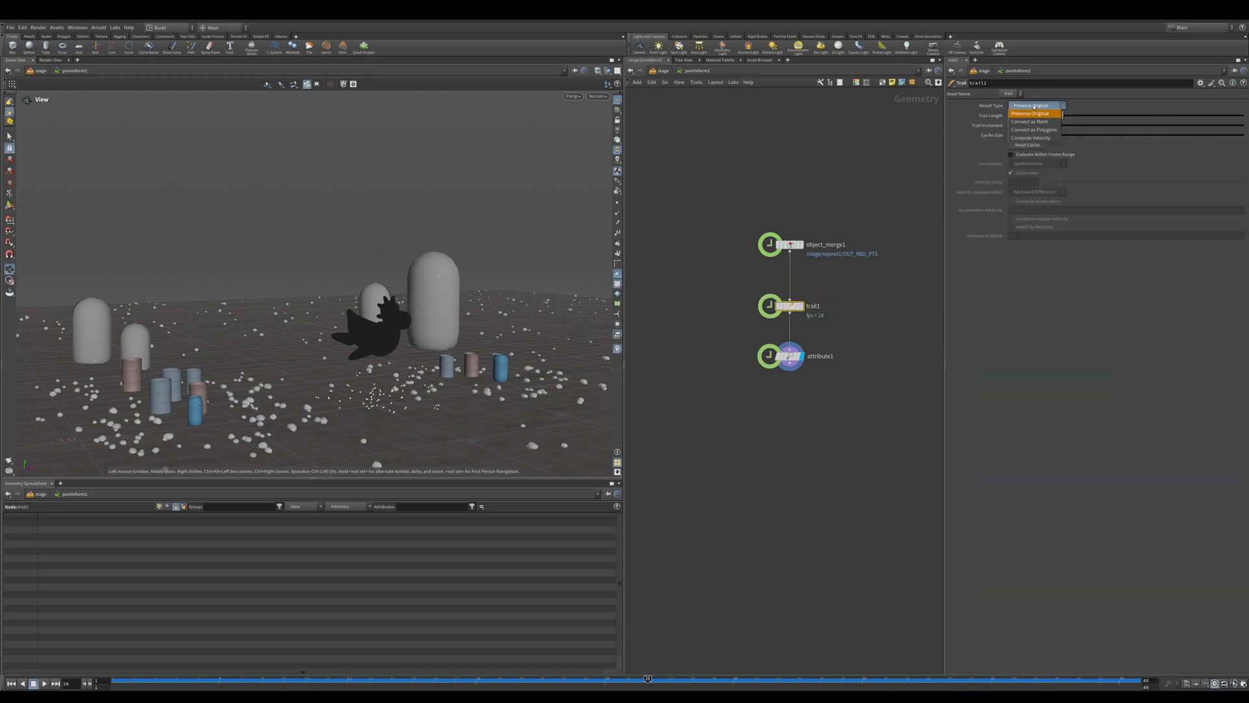
pyautogui.click(1034, 126)
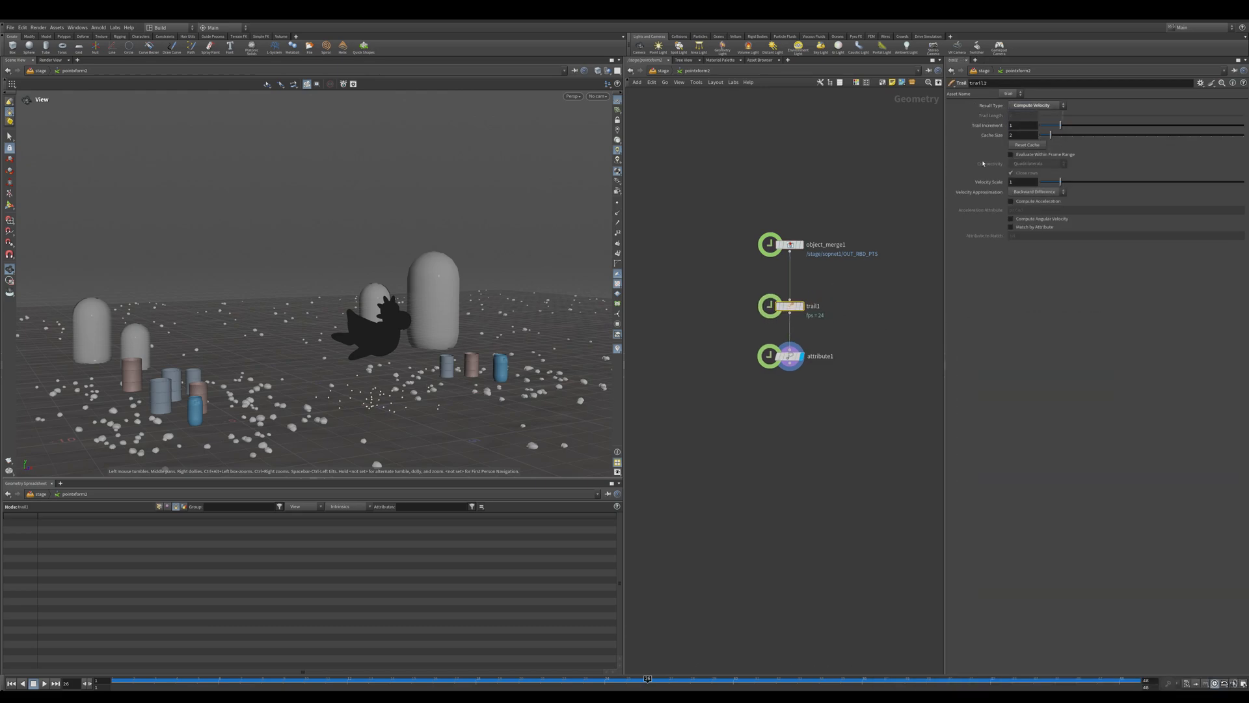
pyautogui.click(1027, 204)
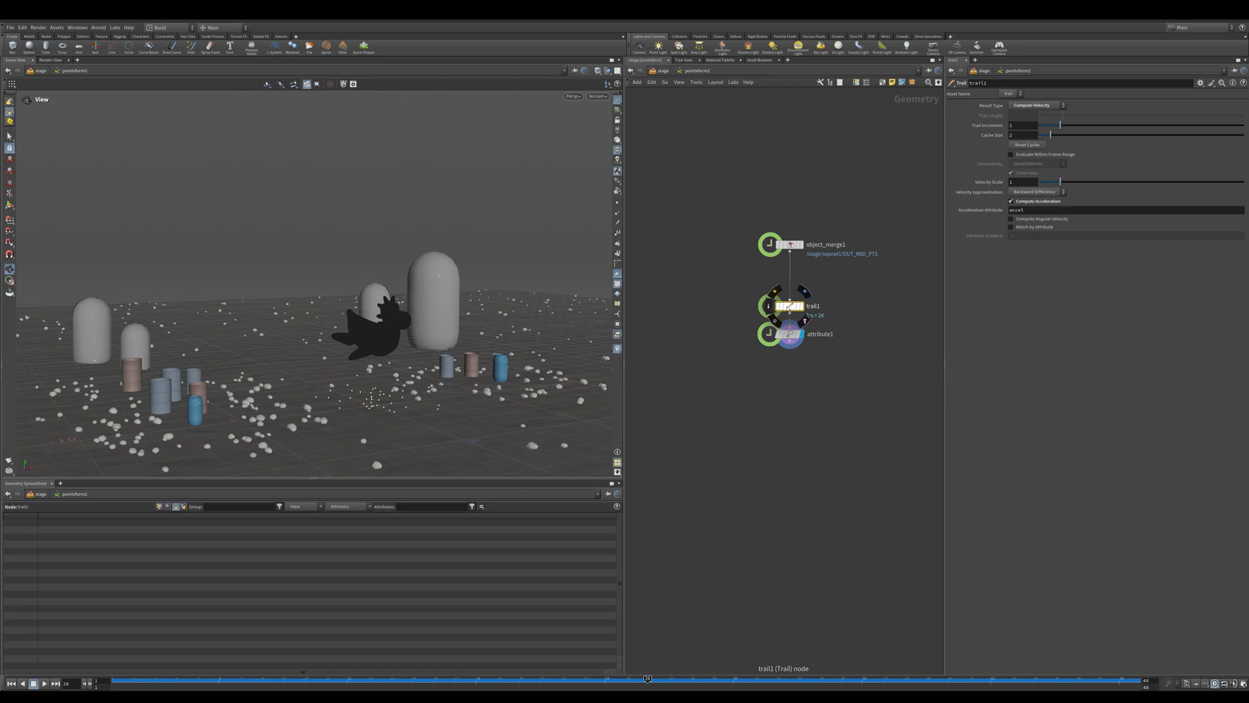
pyautogui.middleClick(788, 309)
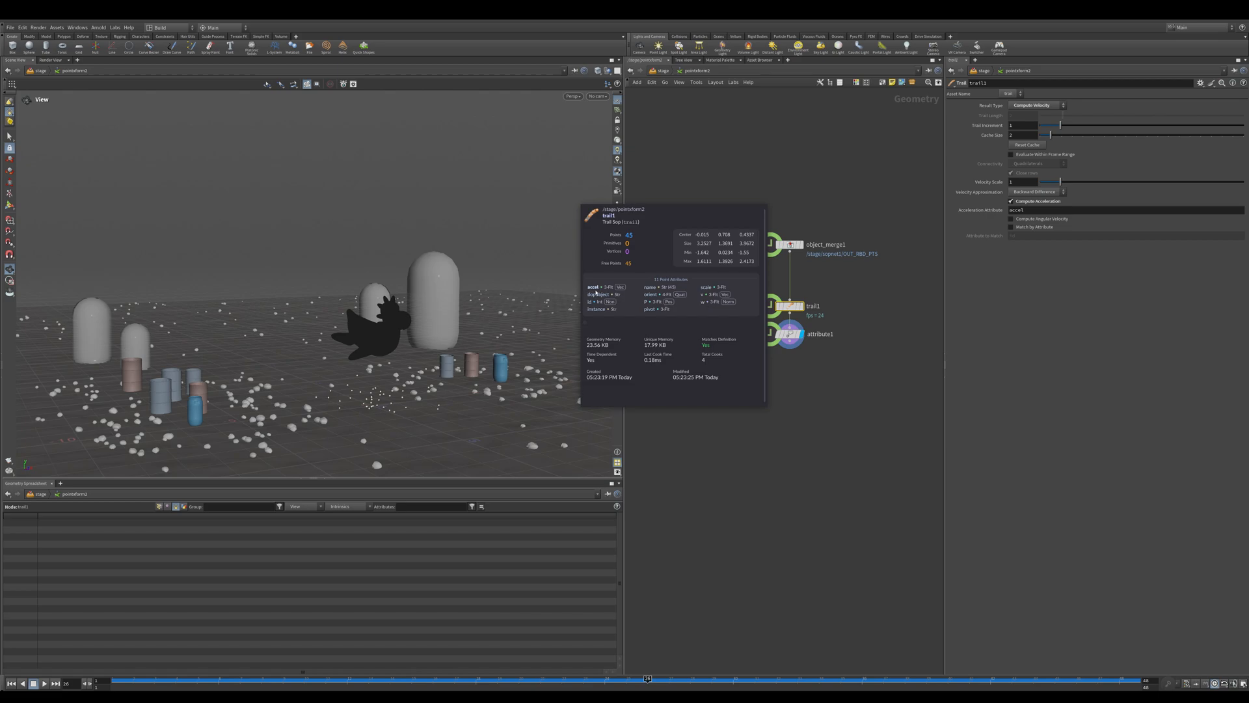
pyautogui.scroll(-1, 739, 372)
pyautogui.moveTo(742, 374)
pyautogui.mouseDown(button='middle')
pyautogui.moveTo(708, 364)
pyautogui.moveTo(723, 369)
pyautogui.mouseUp(button='middle')
# - In the Attribute Rename node, rename the point attribute v to velocities
pyautogui.click(755, 330)
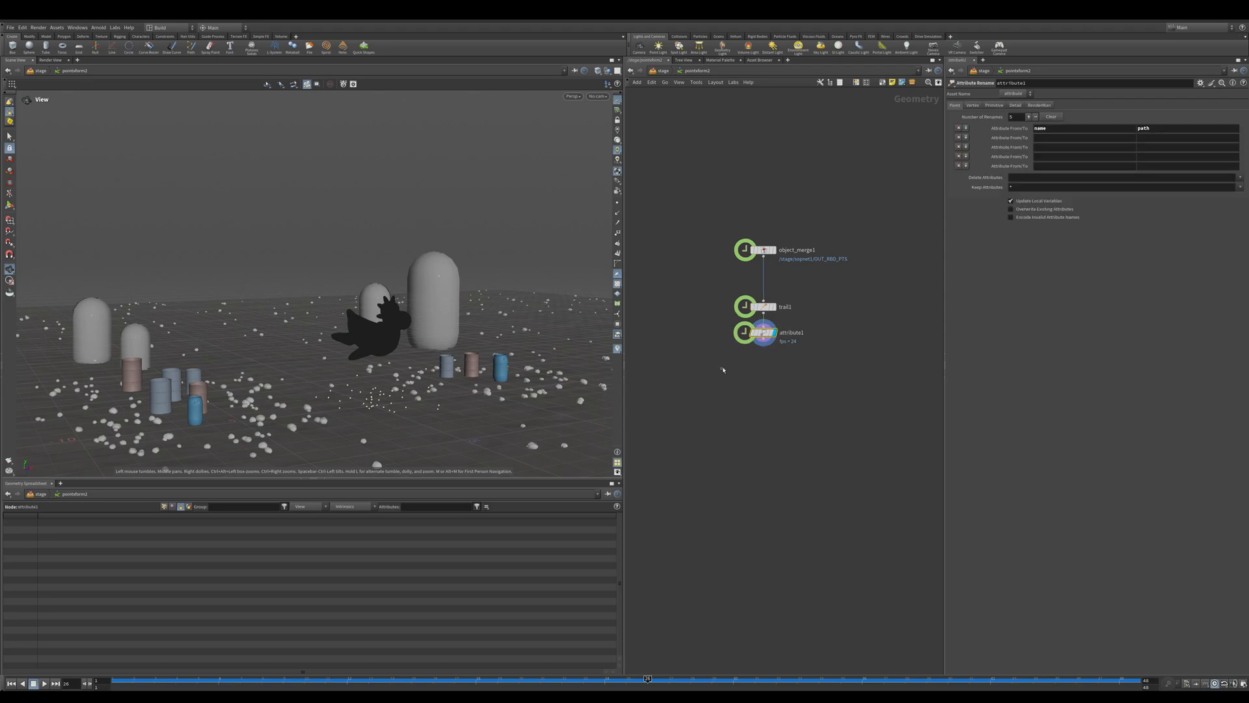
pyautogui.click(1081, 138)
pyautogui.write('v')
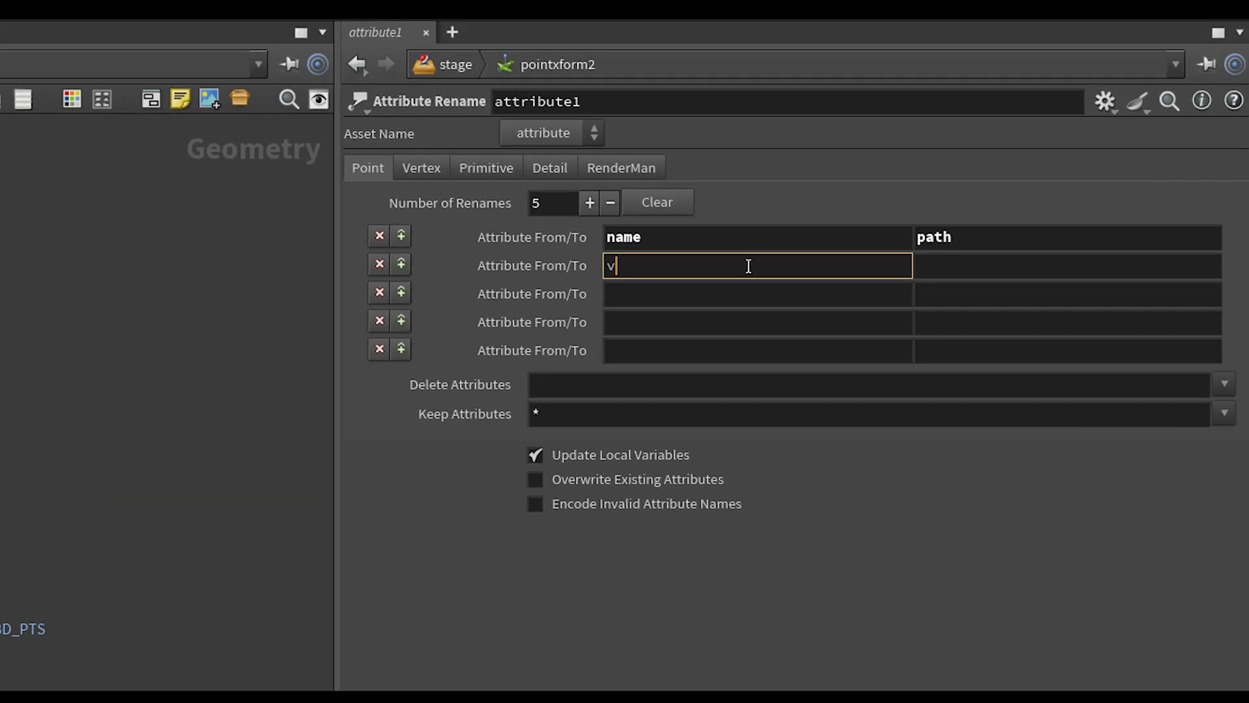
pyautogui.press('Tab')
pyautogui.write('velocities')
pyautogui.press('Return')
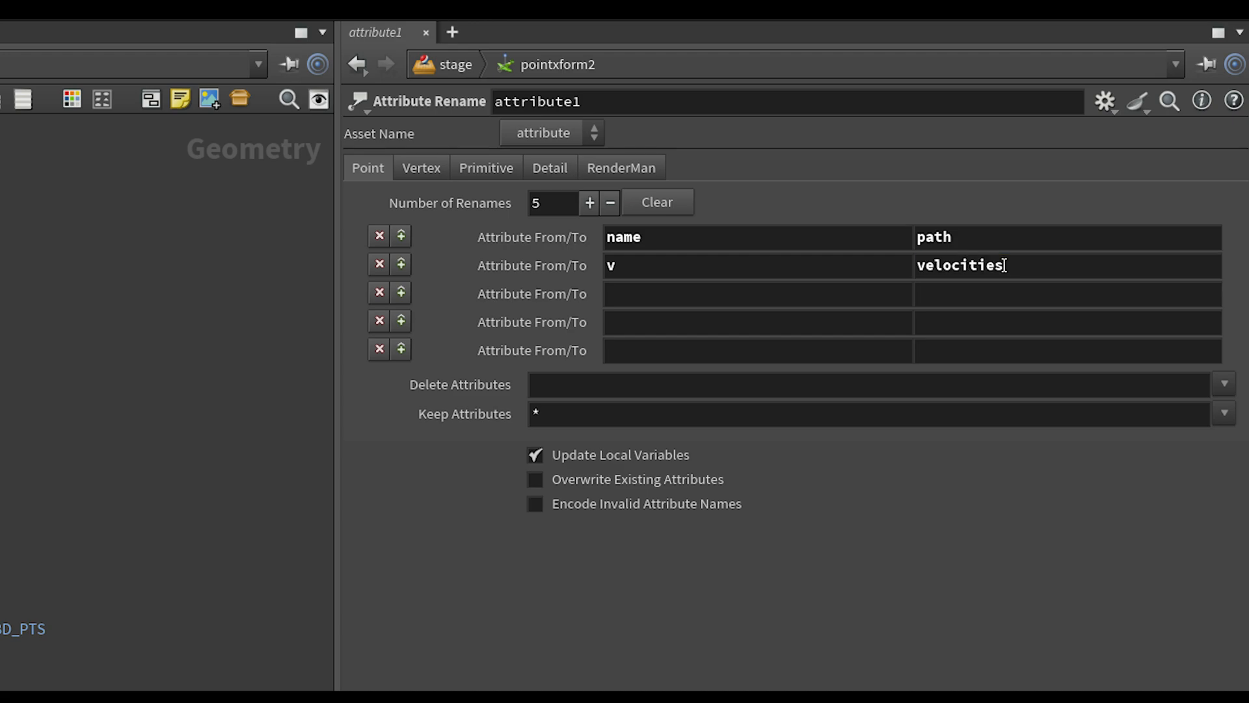
# - Add a rename of the point attribute w to angularVelocities
pyautogui.click(771, 295)
pyautogui.write('w')
pyautogui.press('Tab')
pyautogui.write('angul')
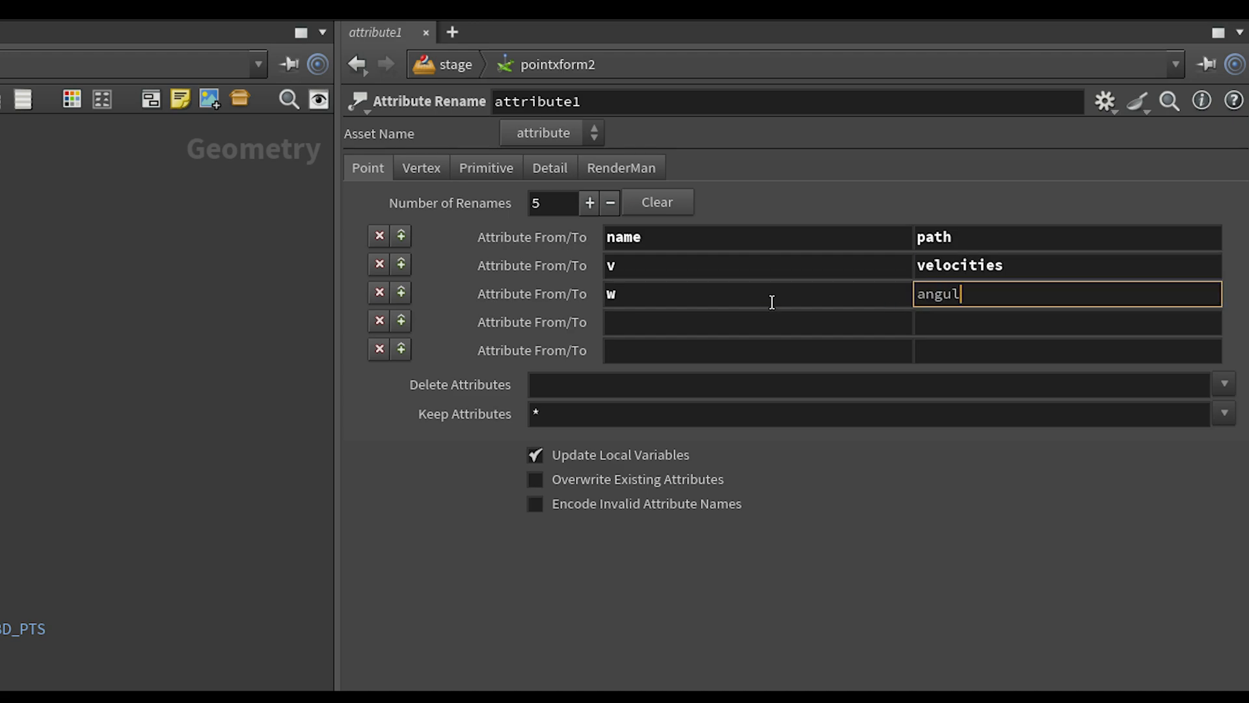
pyautogui.write('arVelocities')
pyautogui.press('Return')
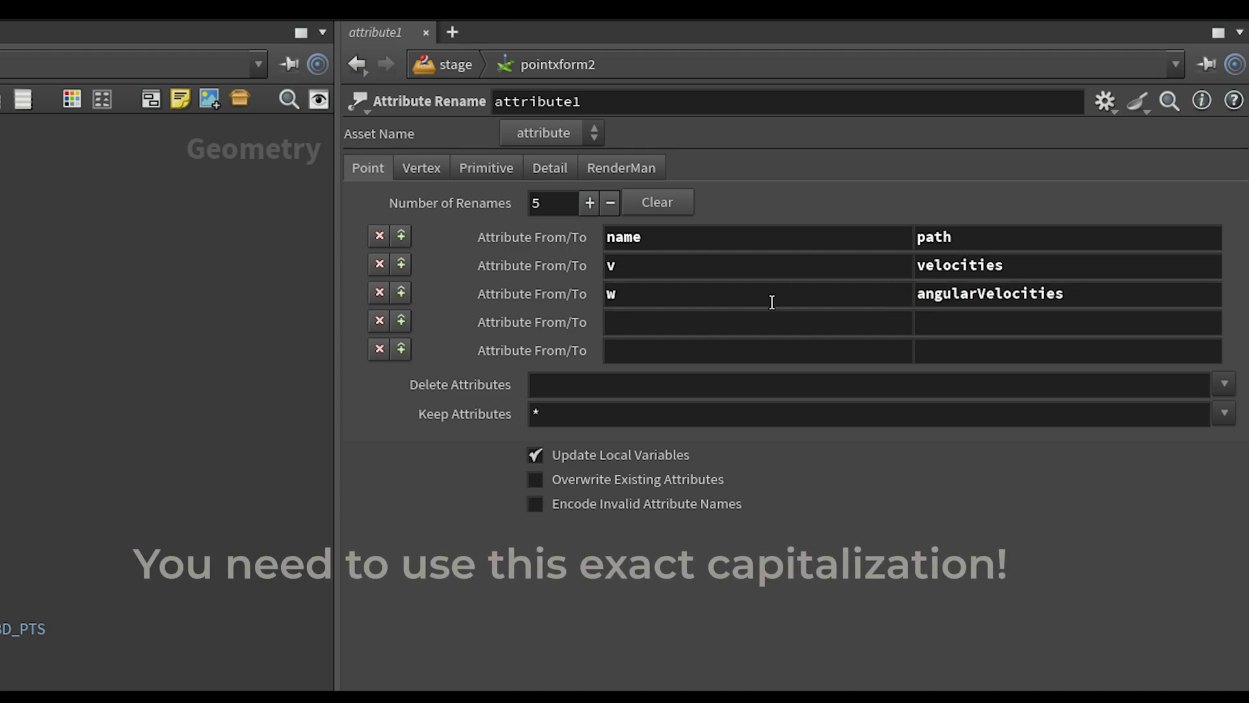
# - Add a rename of the point attribute accel to accelerations
pyautogui.click(757, 322)
pyautogui.write('accel')
pyautogui.press('Tab')
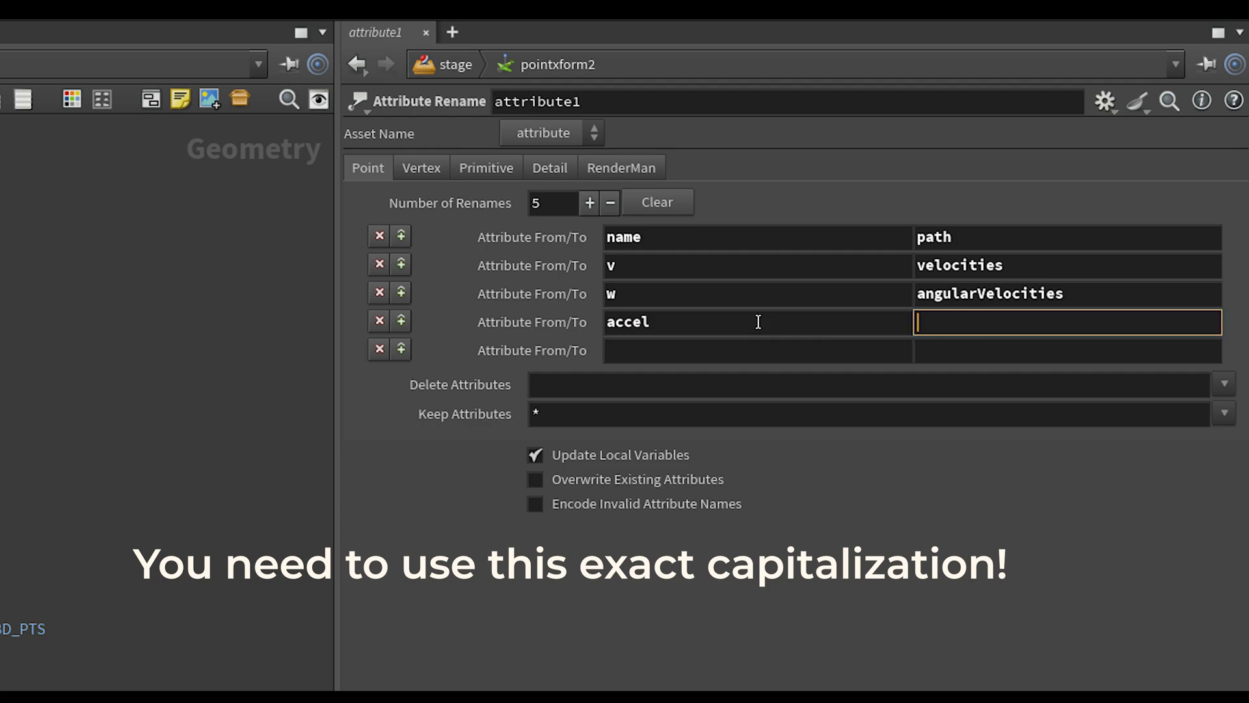
pyautogui.write('accelerations')
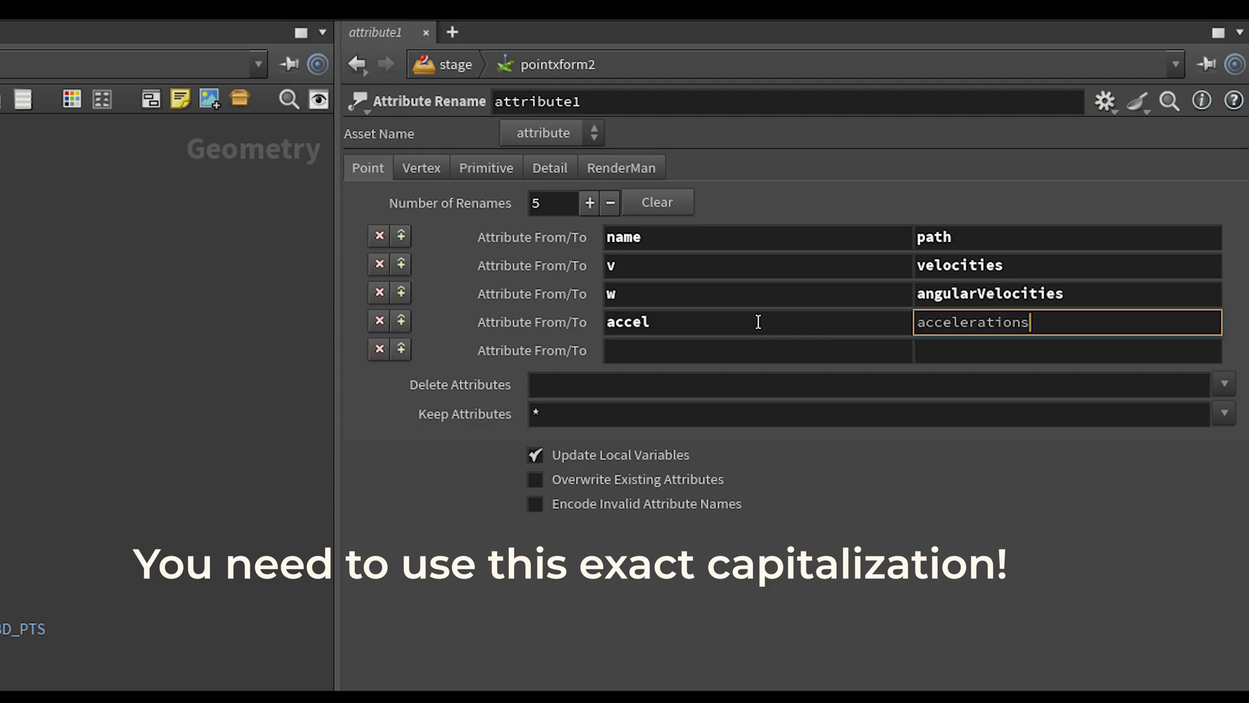
pyautogui.press('Return')
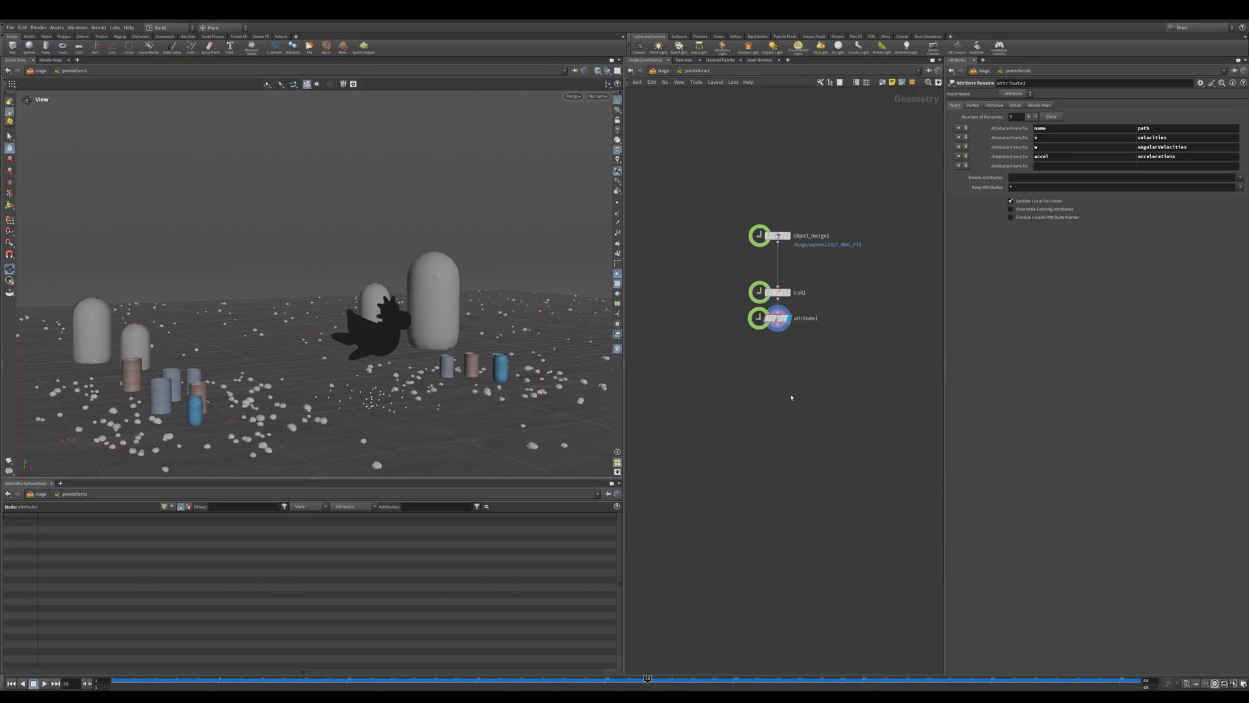
# - Set pointxform2's point attributes to copy to velocities, angularVelocities and accelerations, matching the names in its internal Attribute Rename node
pyautogui.press('u')
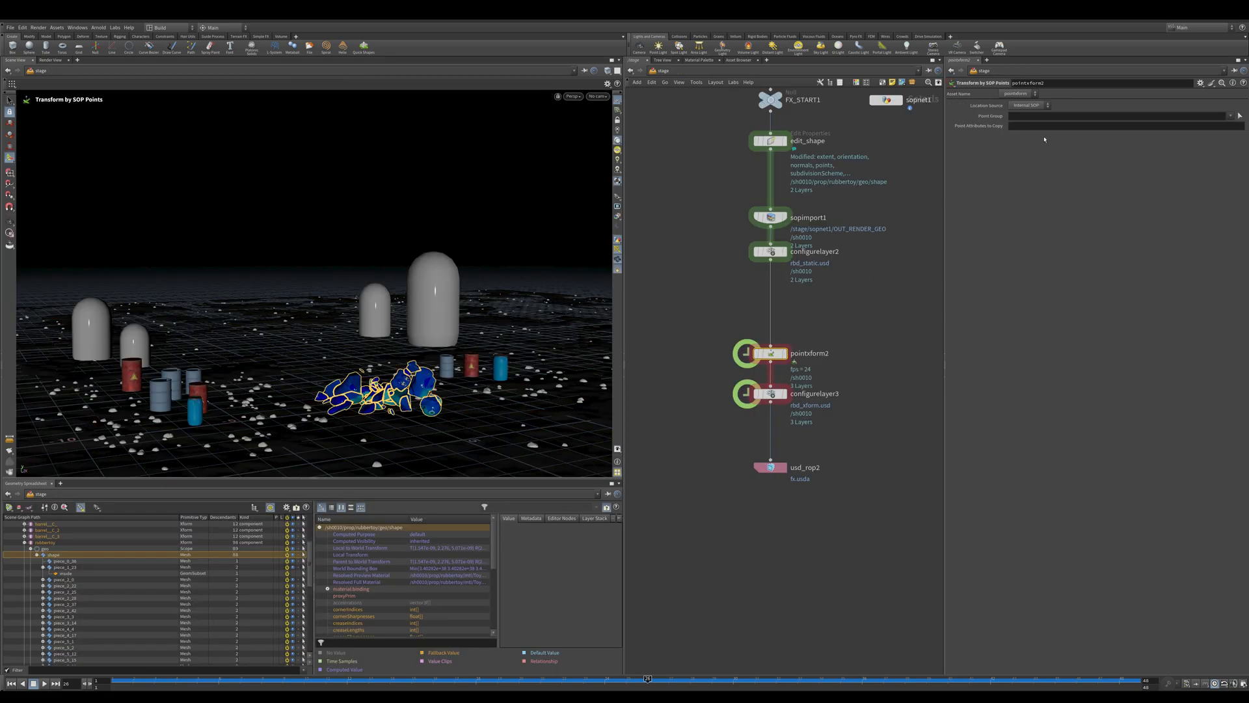
pyautogui.write('accelerations')
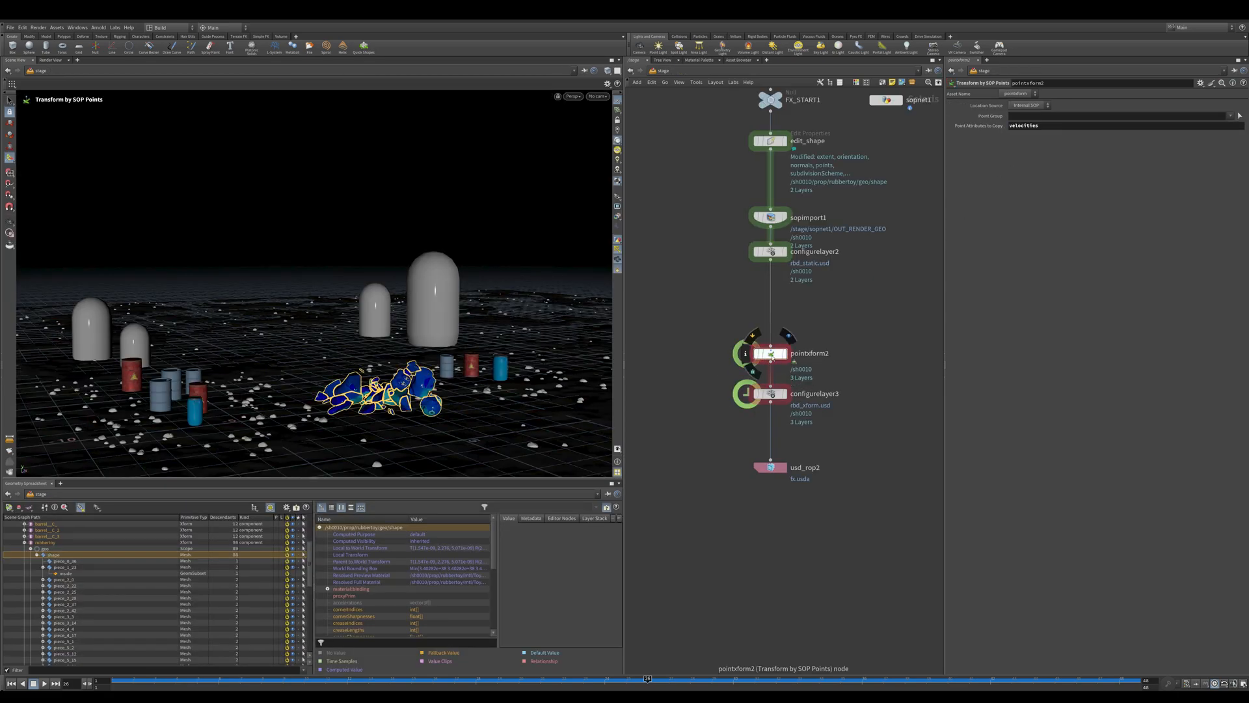
pyautogui.doubleClick(770, 353)
pyautogui.click(1161, 137)
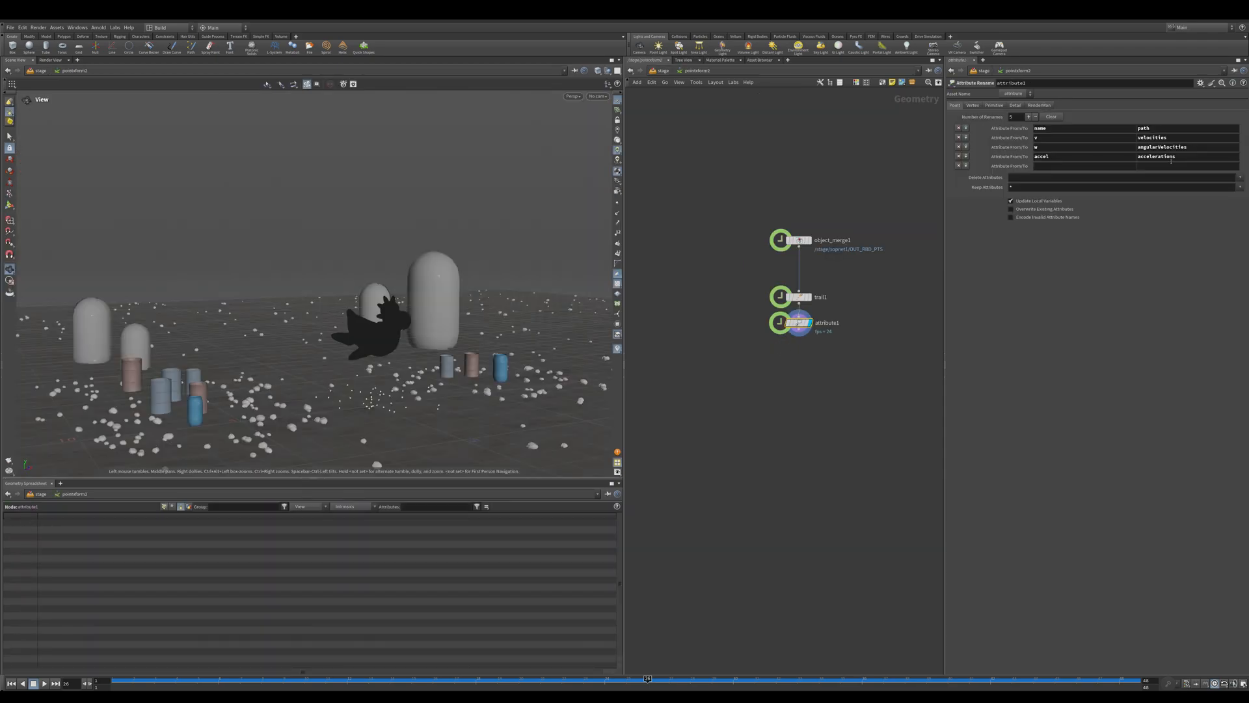
pyautogui.press('u')
pyautogui.click(1119, 126)
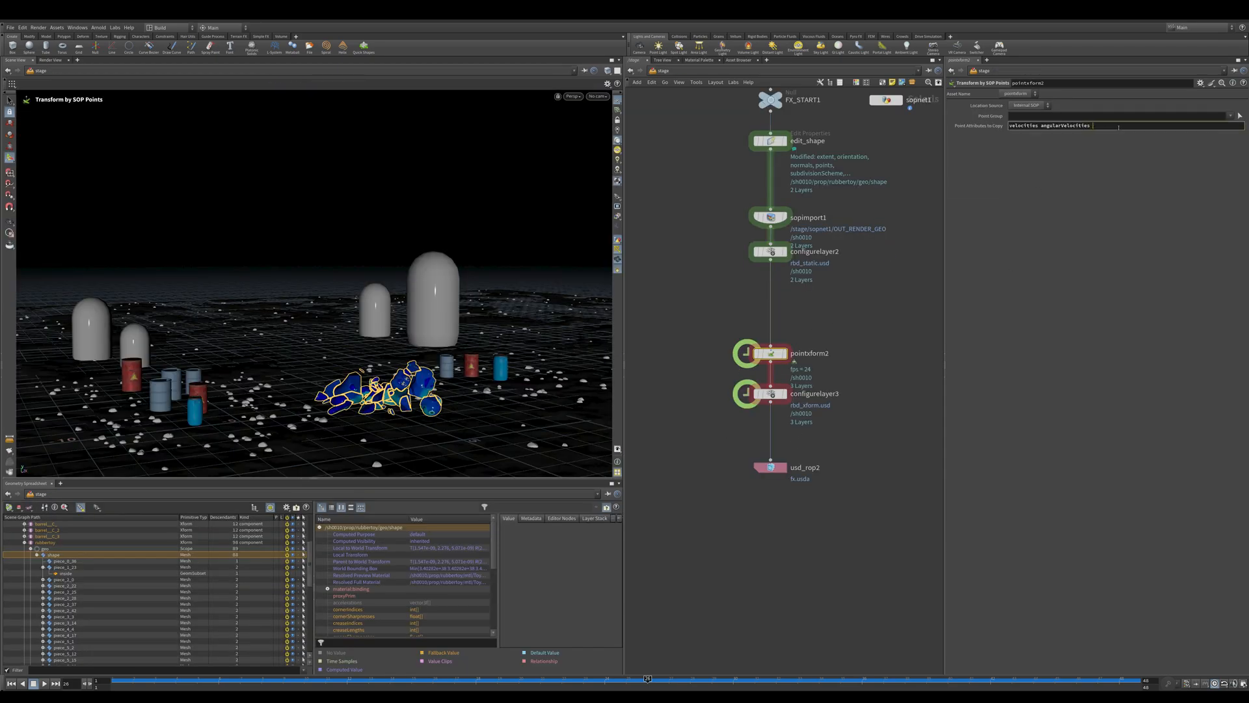
pyautogui.write('accelerations')
pyautogui.press('Return')
# - Save the usd_rop2 output to disk again
pyautogui.moveTo(716, 451); pyautogui.dragTo(739, 421, button='middle')
pyautogui.moveTo(739, 419); pyautogui.dragTo(859, 498)
pyautogui.moveTo(853, 501); pyautogui.dragTo(845, 501, button='middle')
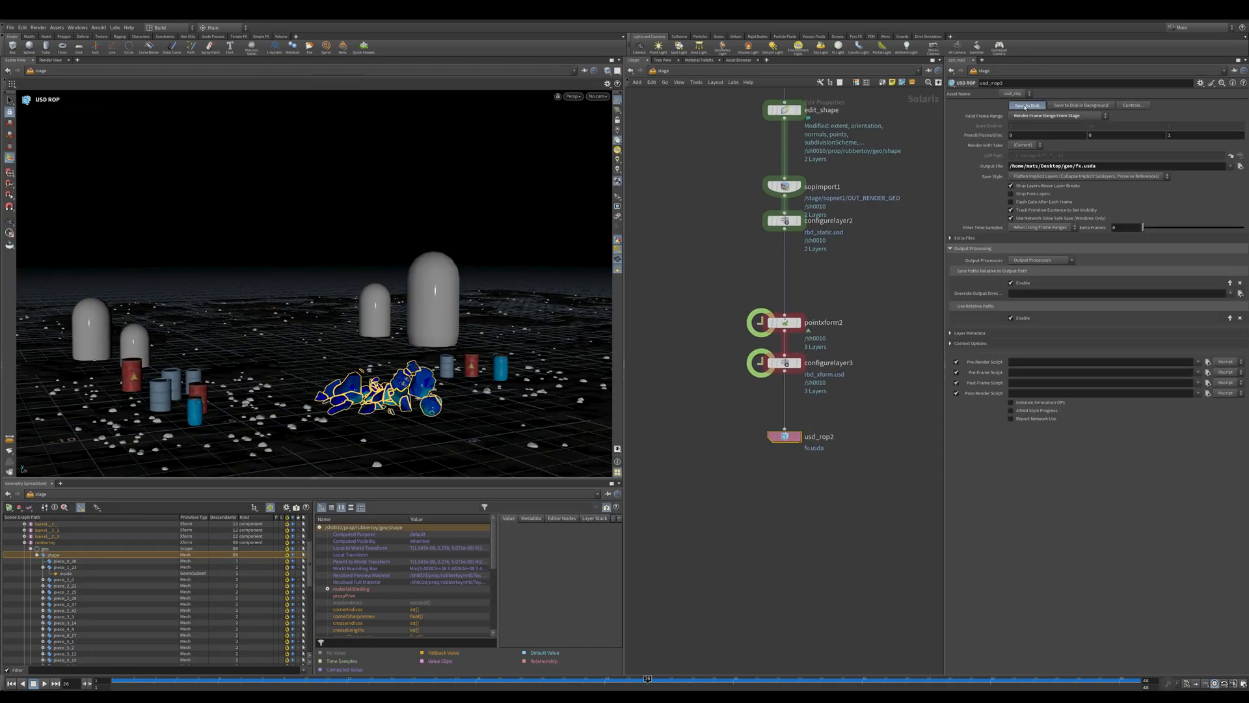
pyautogui.click(1026, 106)
# - Select the SubLayer node that loads fx.usda and switch the viewport renderer to Karma CPU
pyautogui.scroll(-6, 870, 331)
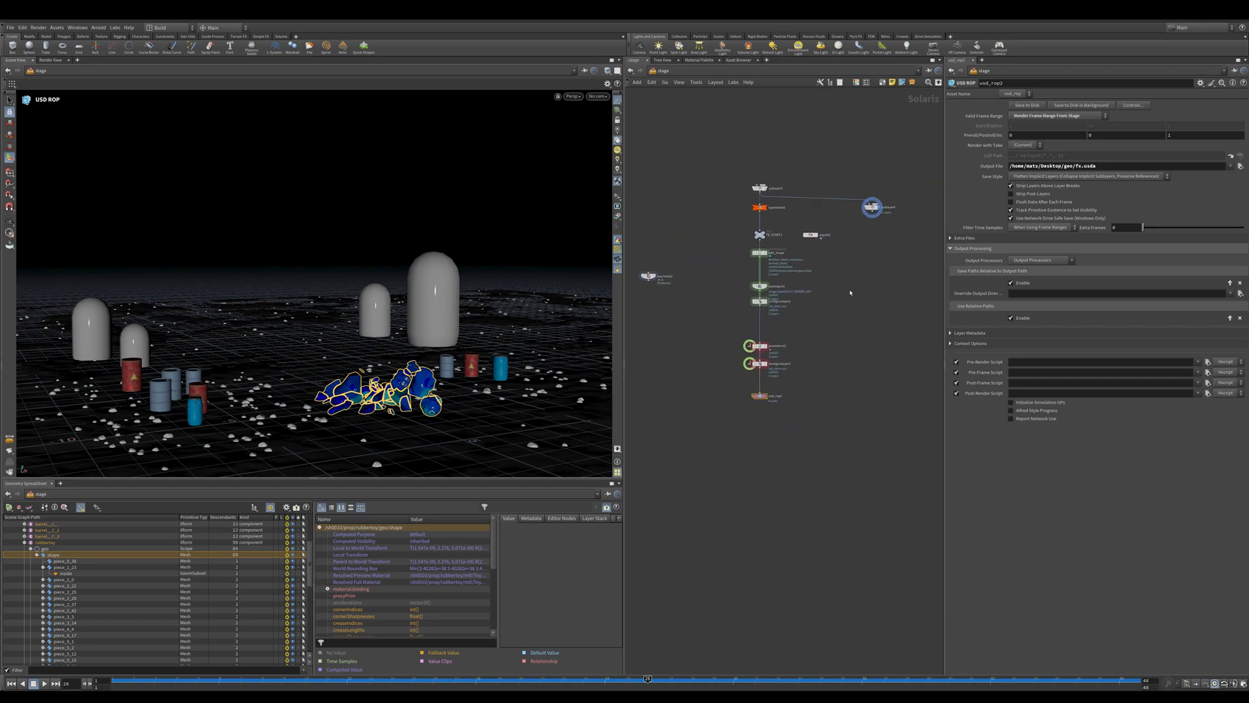
pyautogui.moveTo(853, 269); pyautogui.dragTo(853, 270, button='middle')
pyautogui.click(872, 208)
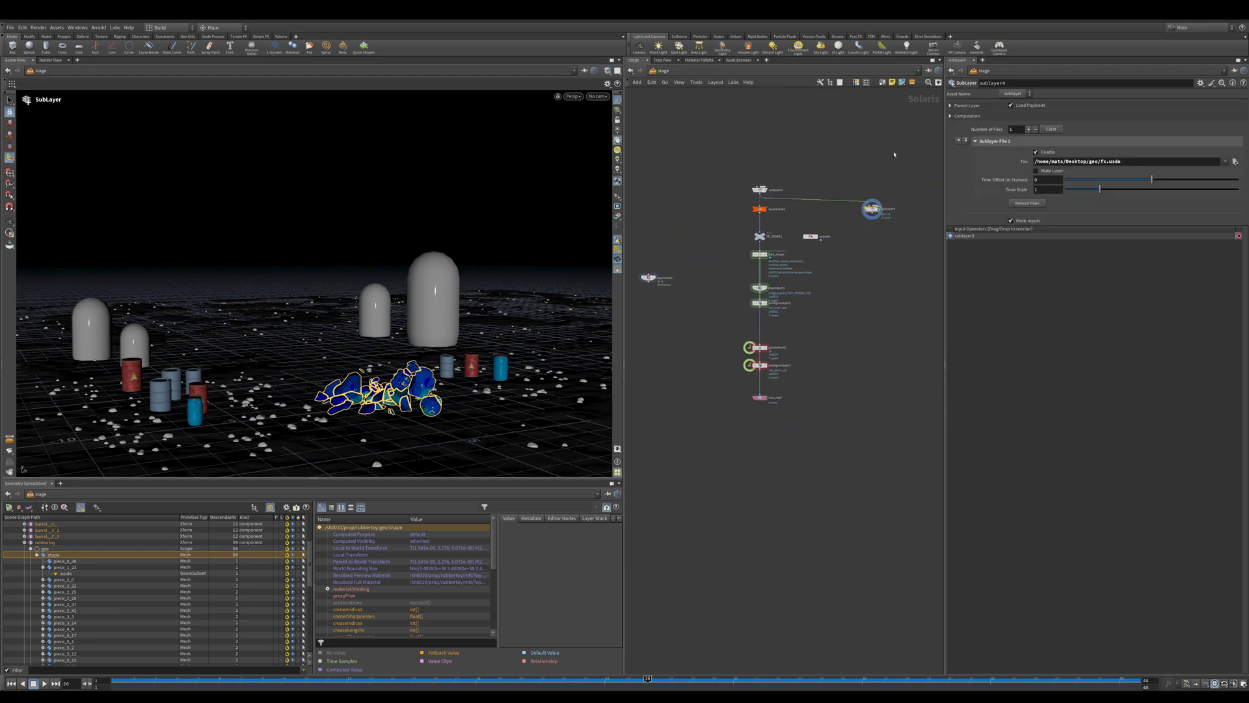
pyautogui.click(572, 96)
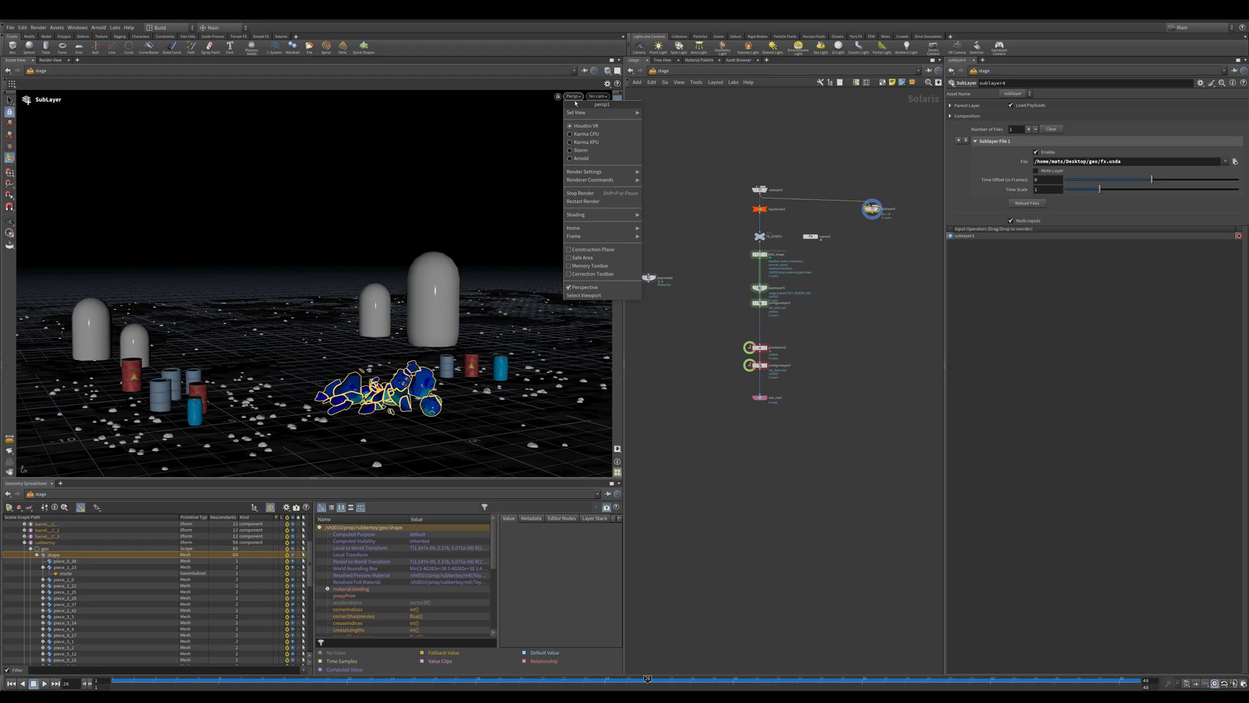
pyautogui.click(595, 132)
# - Add a Dome Light below the SubLayer node and scrub the timeline to view the toy breaking apart up close
pyautogui.press('Tab')
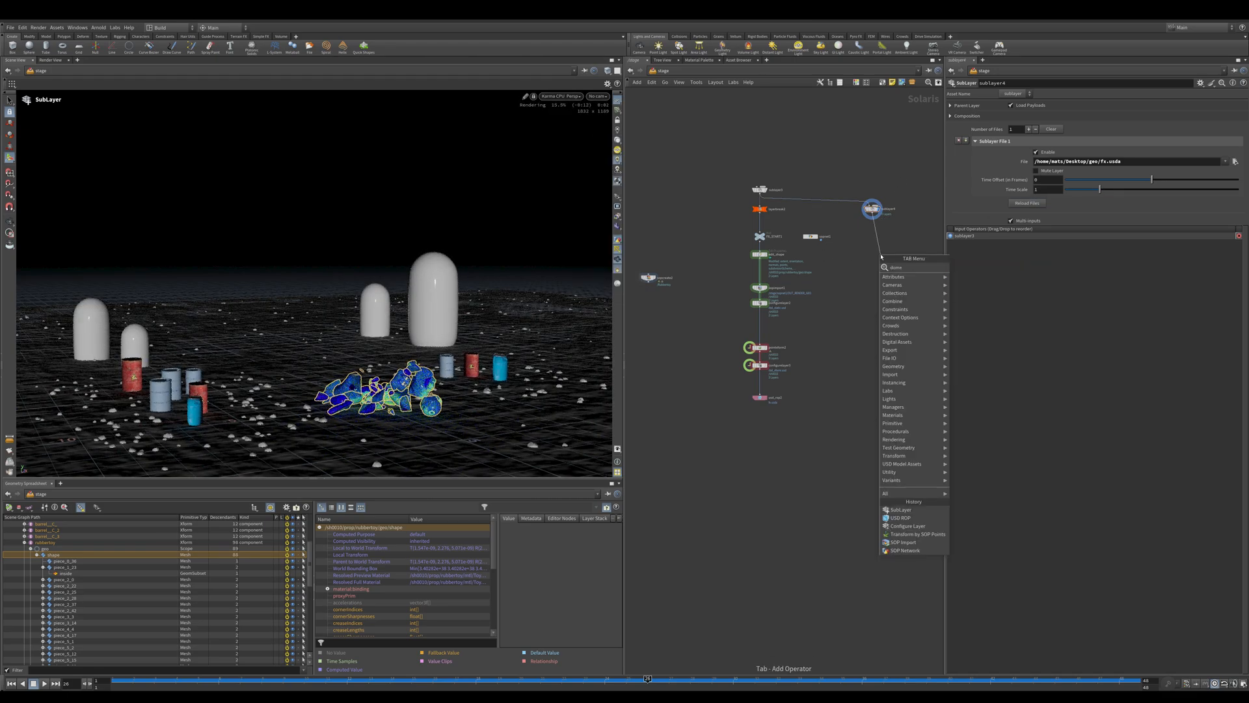
pyautogui.press('Return')
pyautogui.click(880, 255)
pyautogui.moveTo(156, 681); pyautogui.dragTo(384, 682)
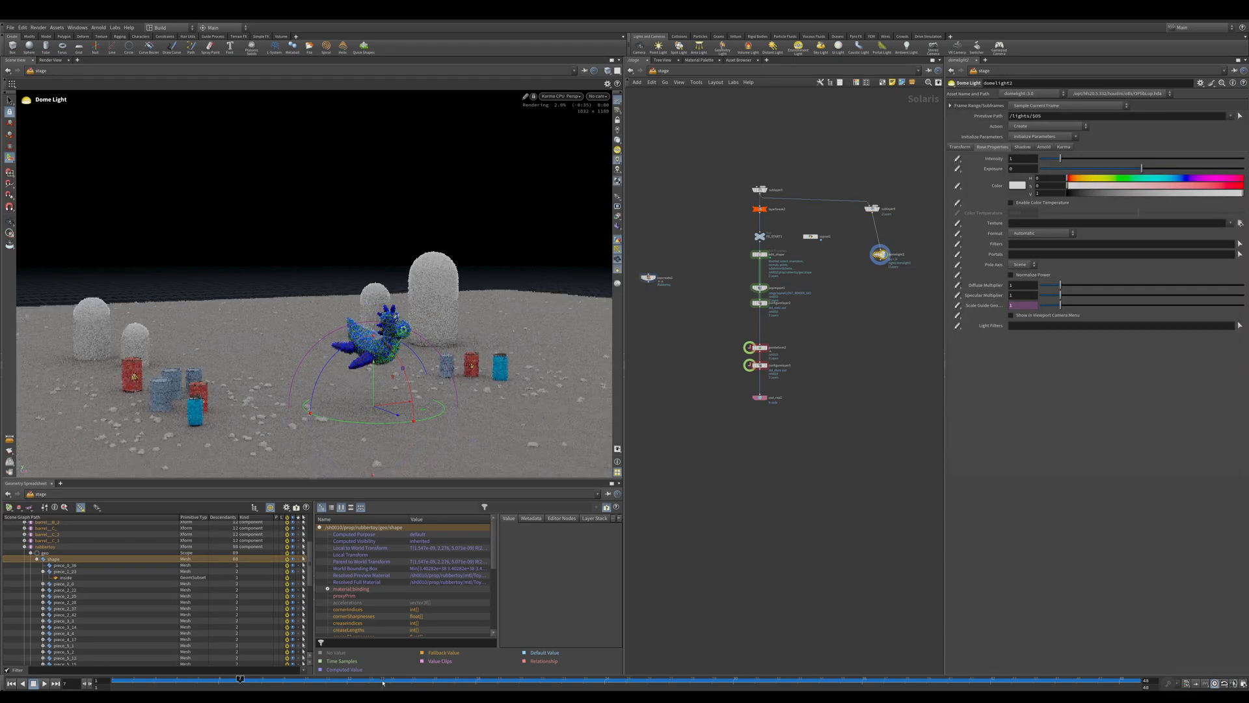
pyautogui.scroll(5, 338, 318)
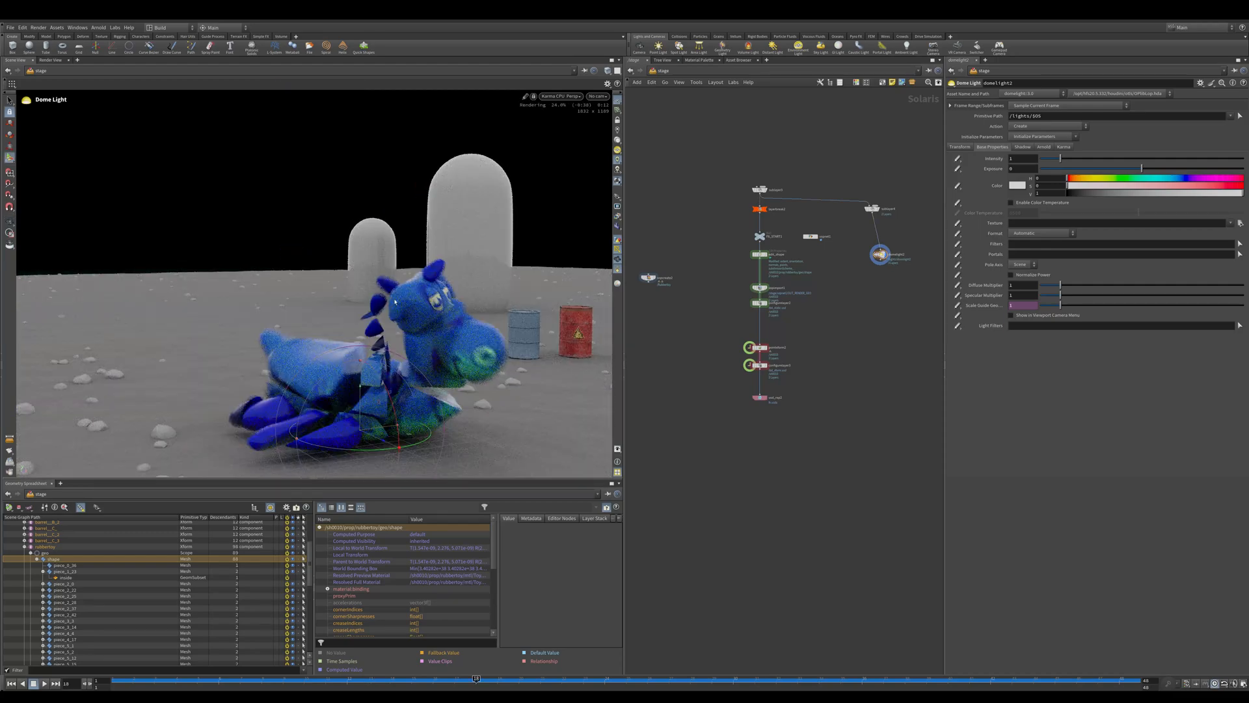
# - Add Karma render nodes below the Dome Light and display the Karma Render Settings result
pyautogui.press('Tab')
pyautogui.write('karma')
pyautogui.press('Return')
pyautogui.click(884, 317)
pyautogui.click(884, 319)
# - Set the velocity blur mode to Velocity Blur in the Karma Render Settings camera effects
pyautogui.click(1011, 204)
pyautogui.click(1034, 247)
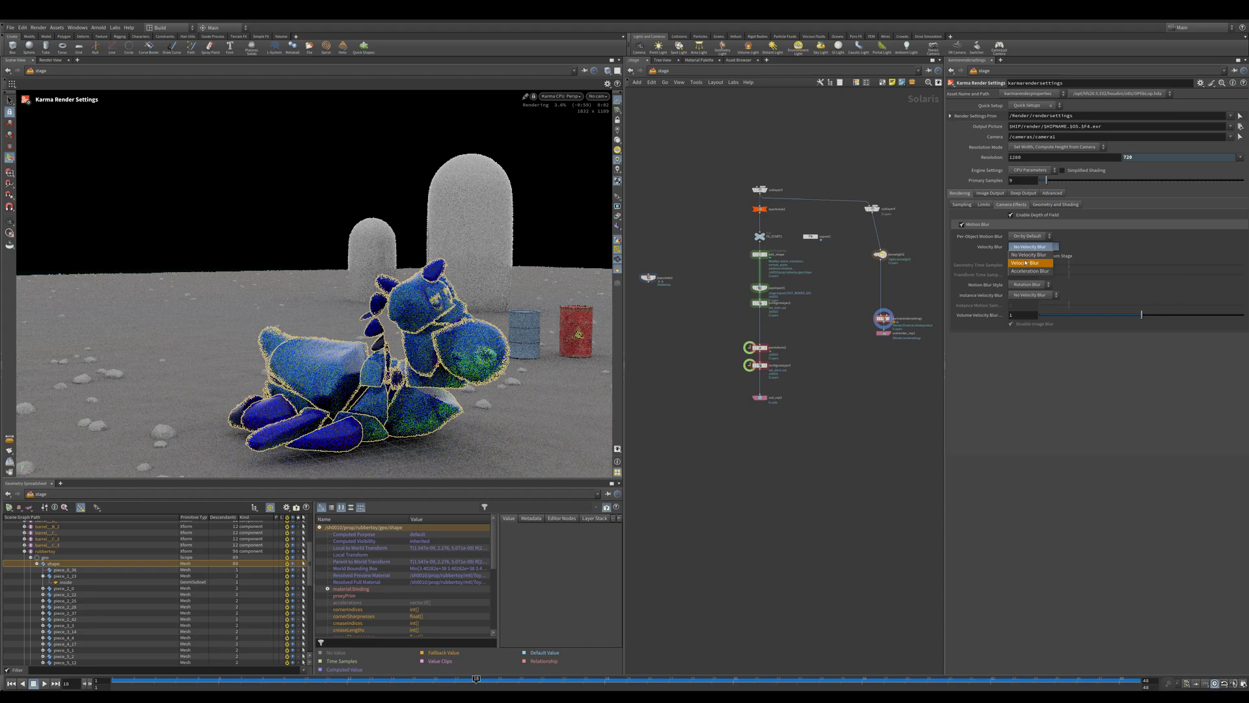
pyautogui.click(1031, 261)
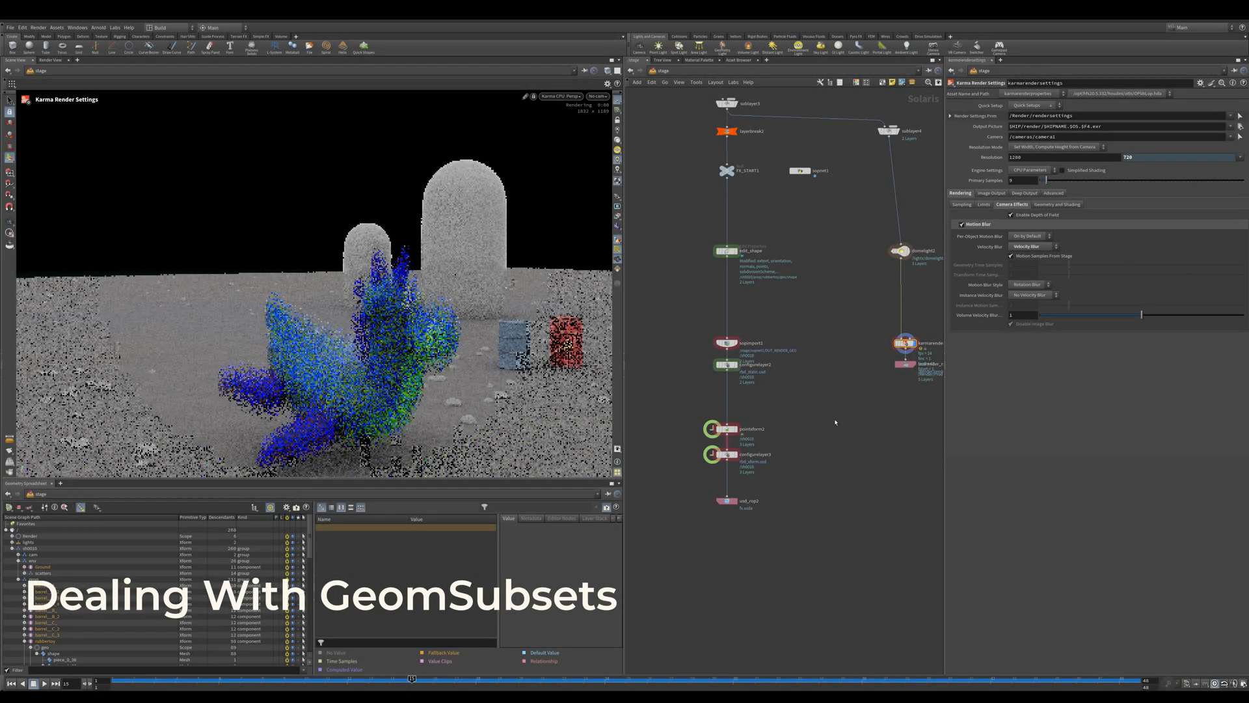
# - Display the stage at FX_START1 and examine the rubber toy's original shape primitive in the scene graph
pyautogui.click(782, 387)
pyautogui.moveTo(781, 386); pyautogui.dragTo(786, 391, button='middle')
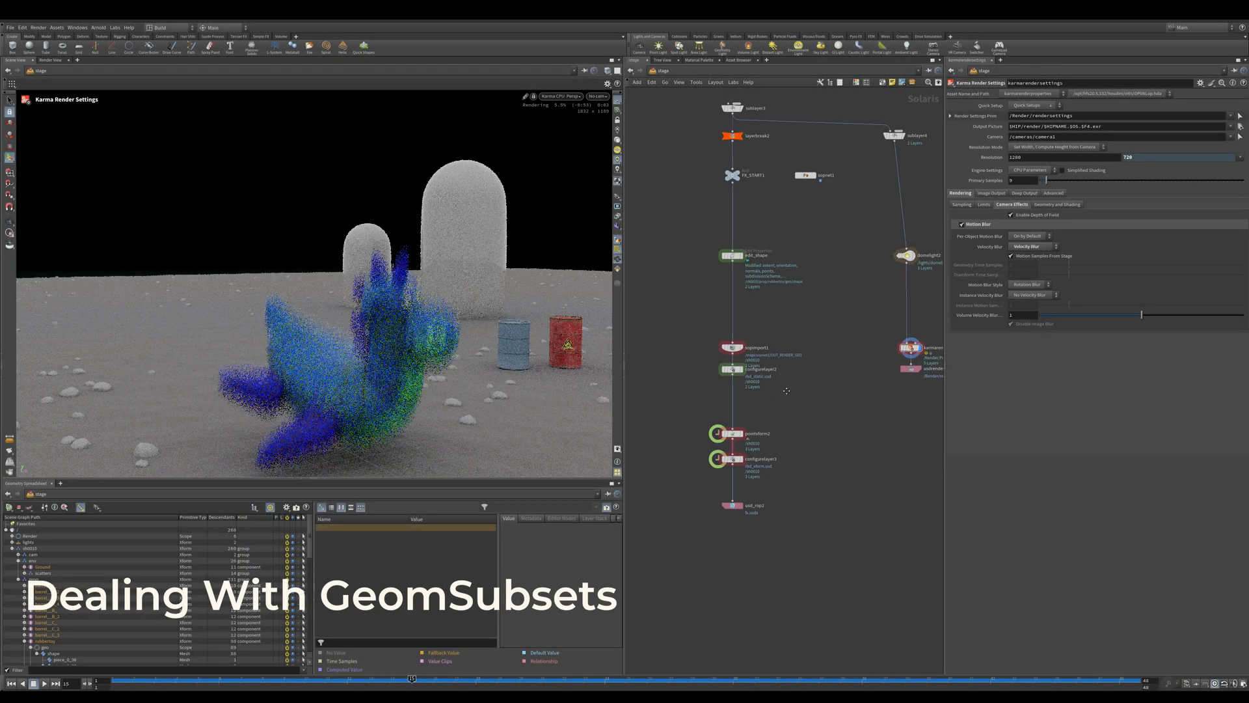
pyautogui.click(732, 176)
pyautogui.click(65, 641)
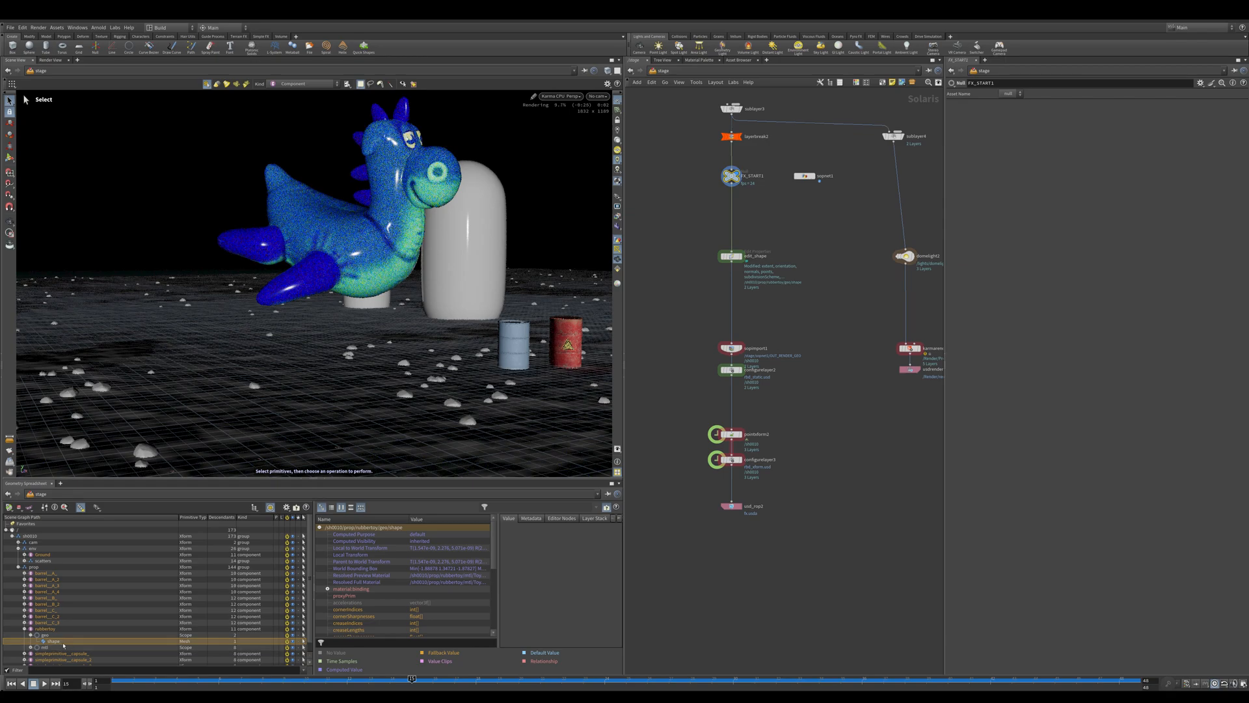
# - Insert an Attribute Wrangle between FX_START1 and edit_shape
pyautogui.rightClick(732, 219)
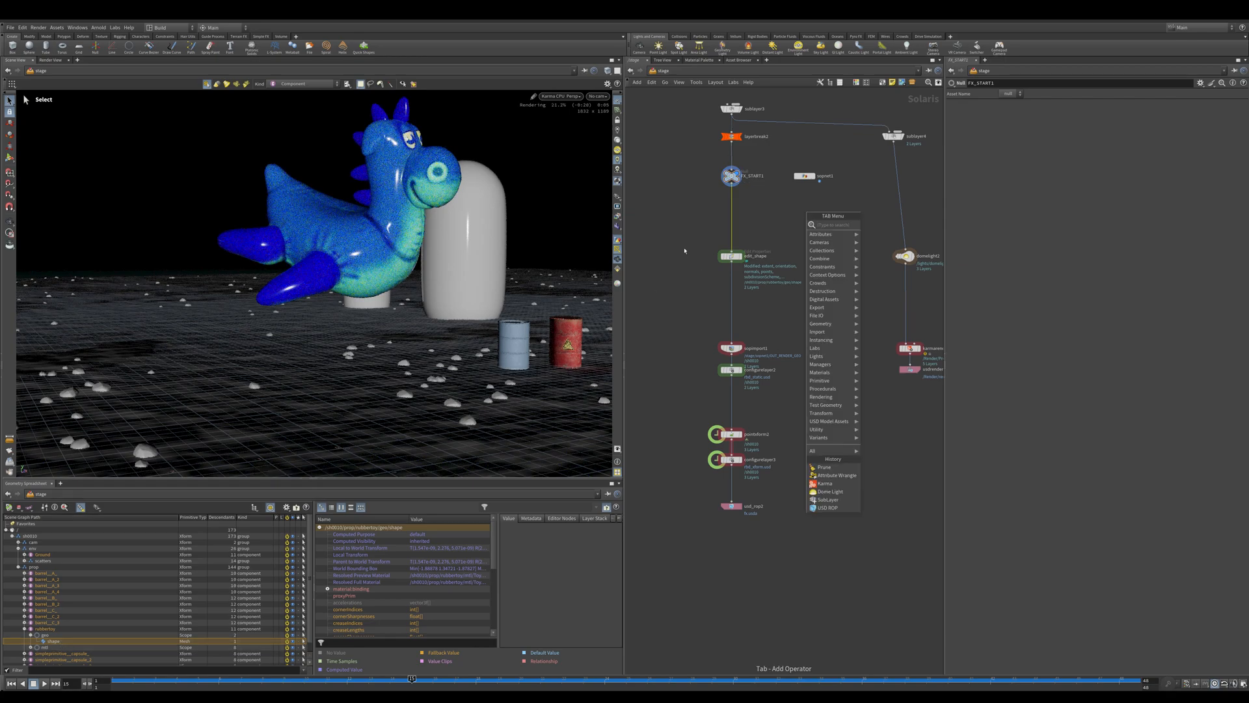
pyautogui.click(687, 249)
pyautogui.press('Tab')
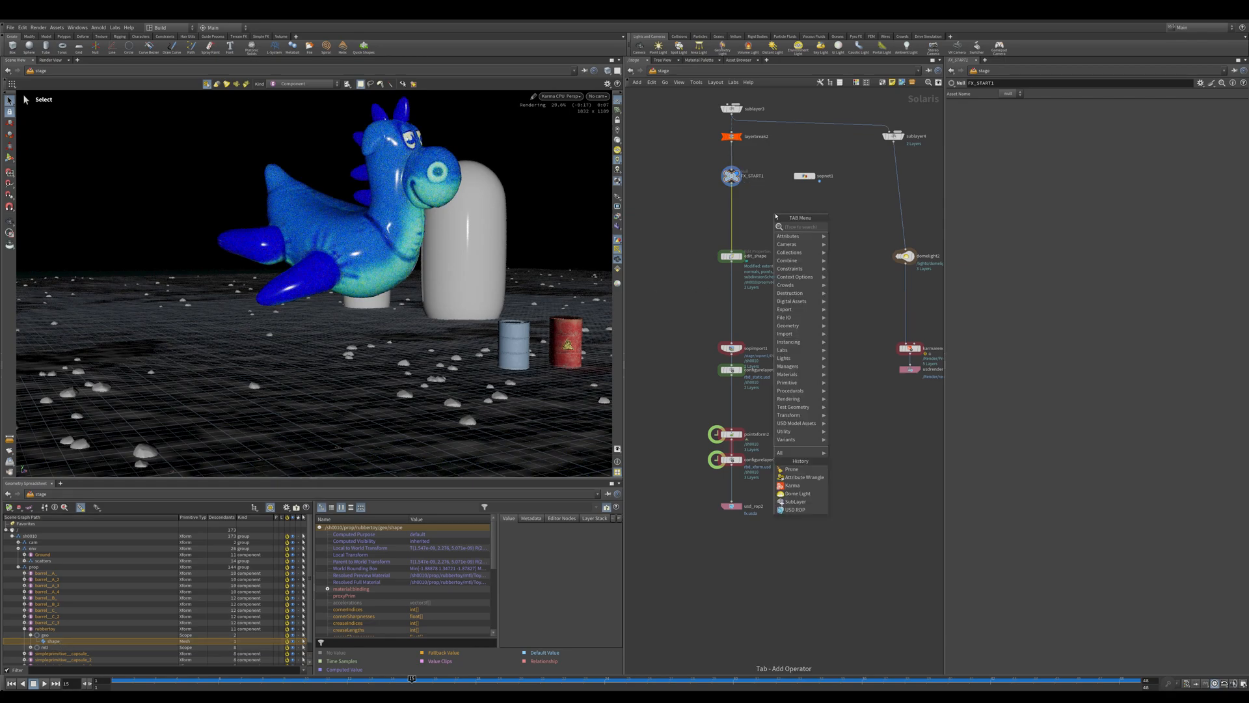
pyautogui.write('wr')
pyautogui.press('Return')
pyautogui.click(775, 215)
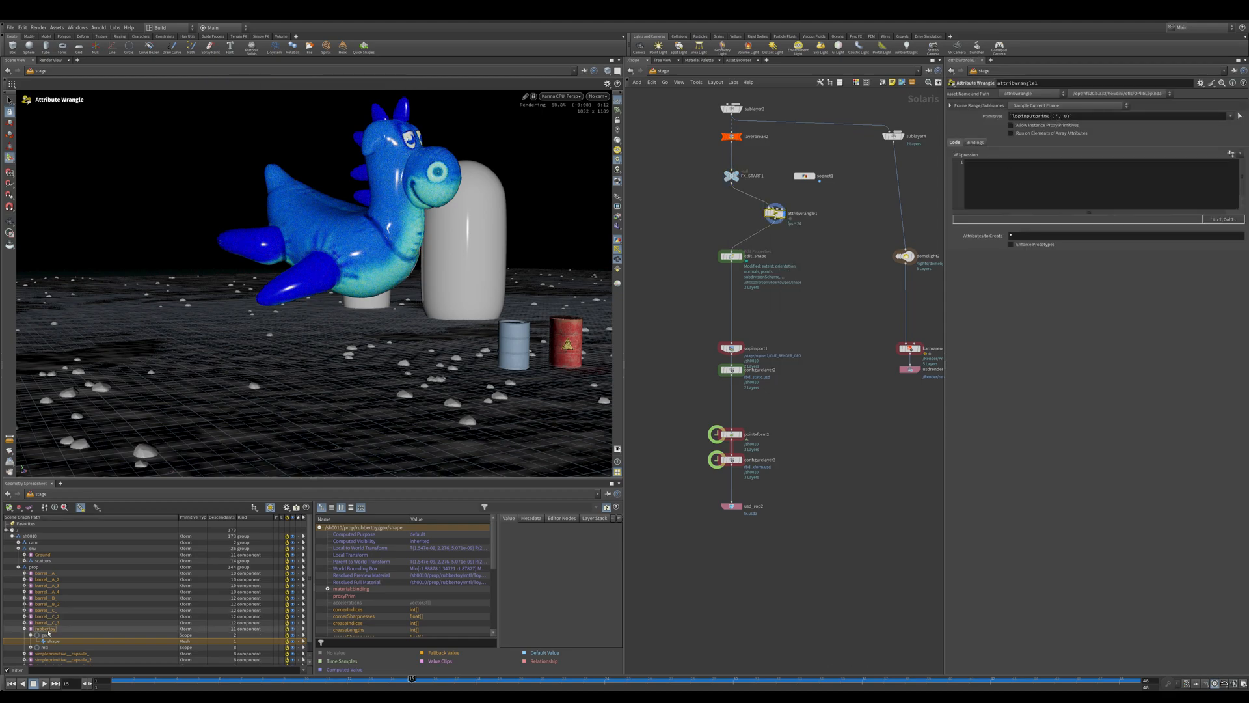
# - Target /sh0010/prop/rubbertoy in the wrangle and write usd_addprim(0, "/sh0010/prop/rubbertoy/geo/shape/subset", "GeomSubset"); as its VEX code
pyautogui.click(46, 628)
pyautogui.click(1053, 180)
pyautogui.write('usd')
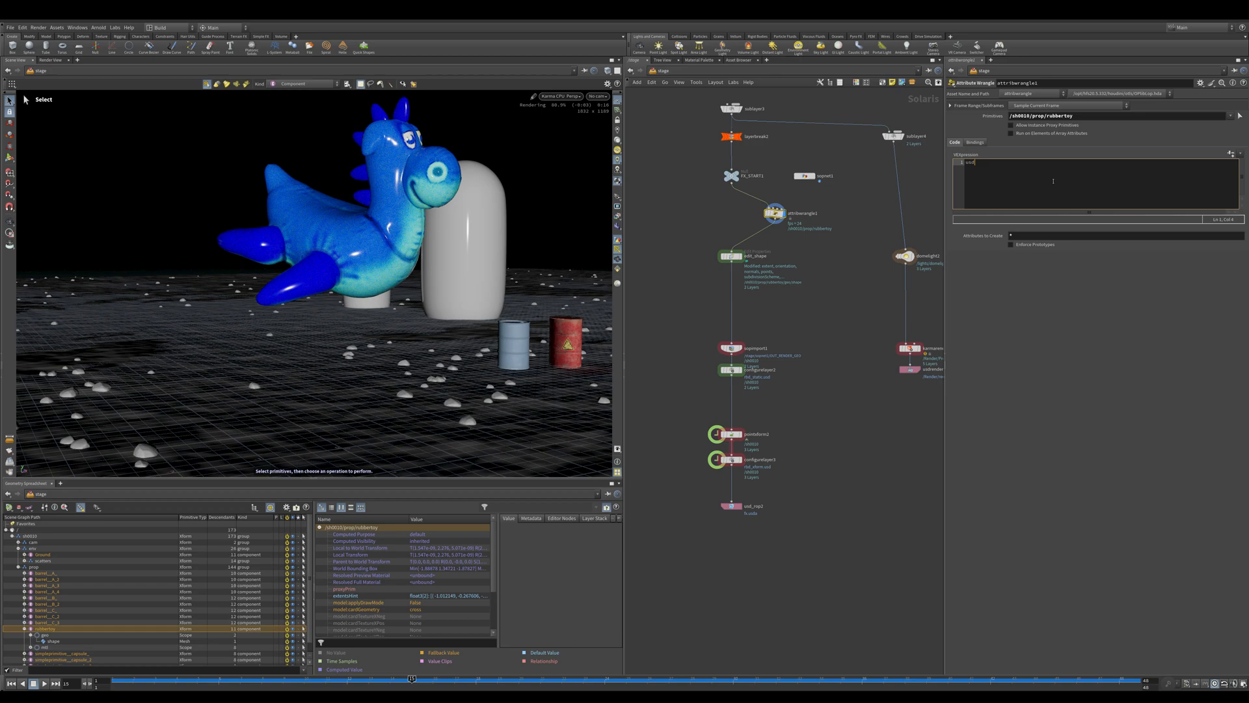
pyautogui.write('_addprim(0, "')
pyautogui.write('/sh0010/prop/rubbertoy/geo/shape')
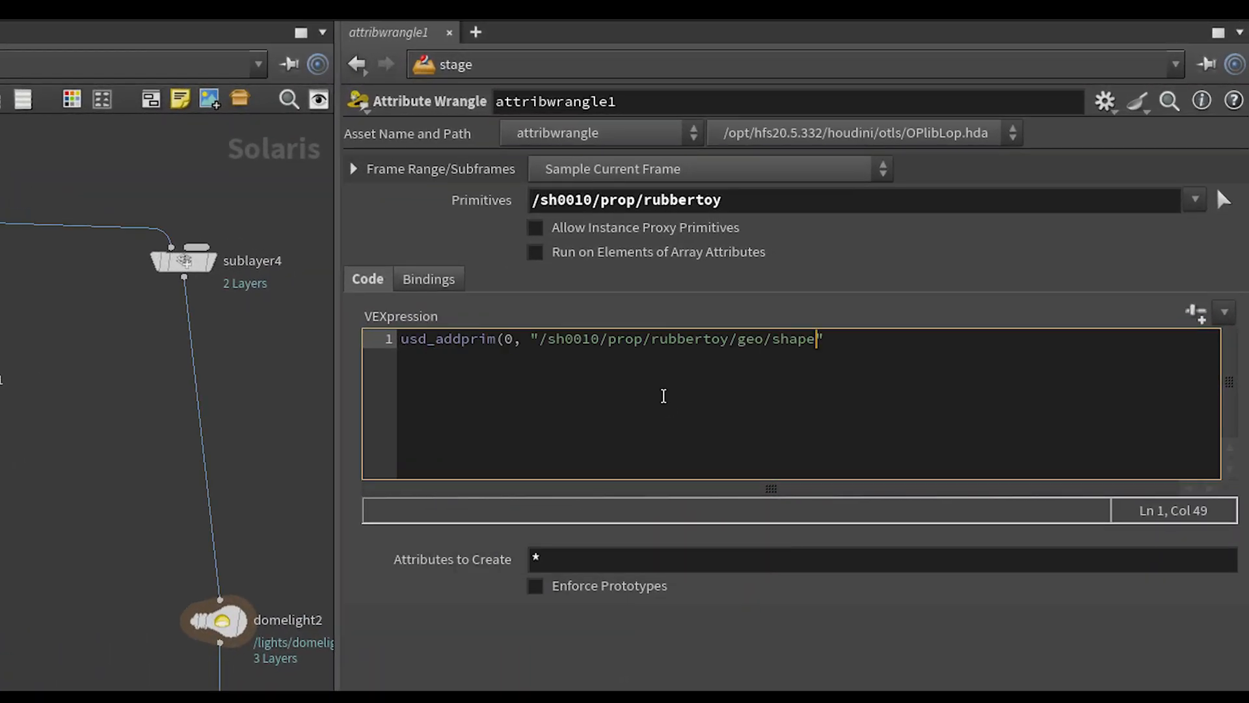
pyautogui.write('/subset", "Ge')
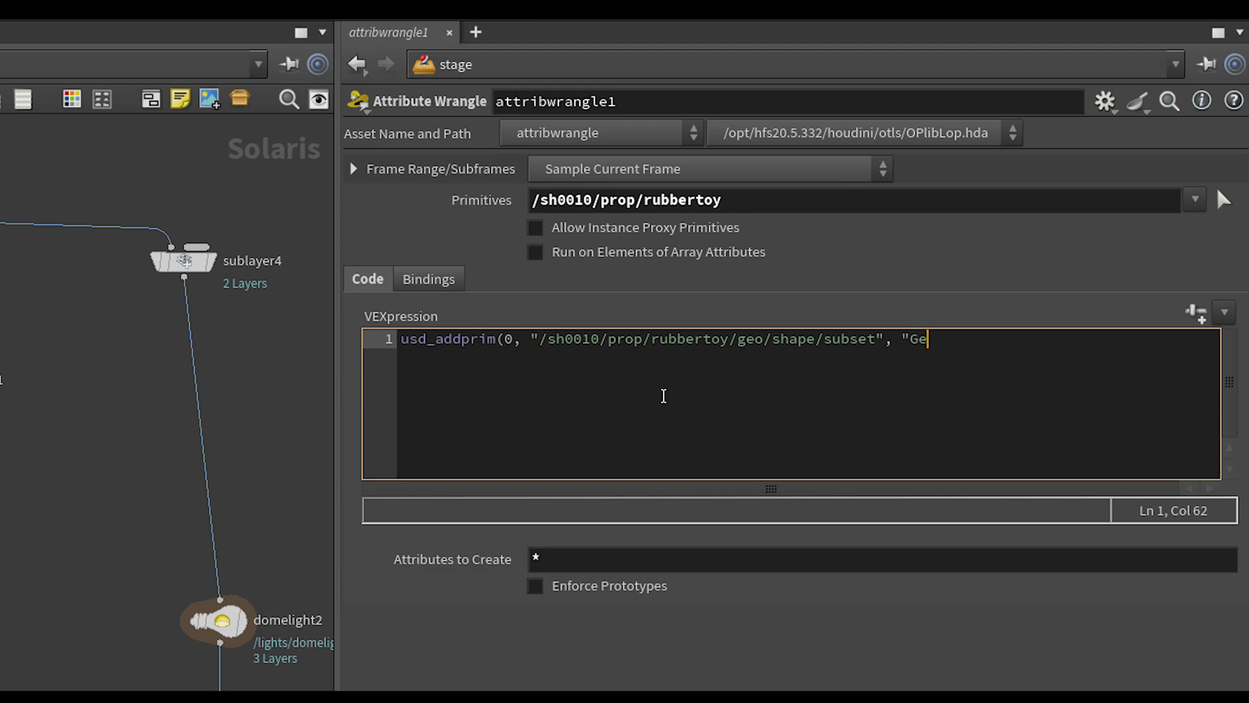
pyautogui.write('omSubset");')
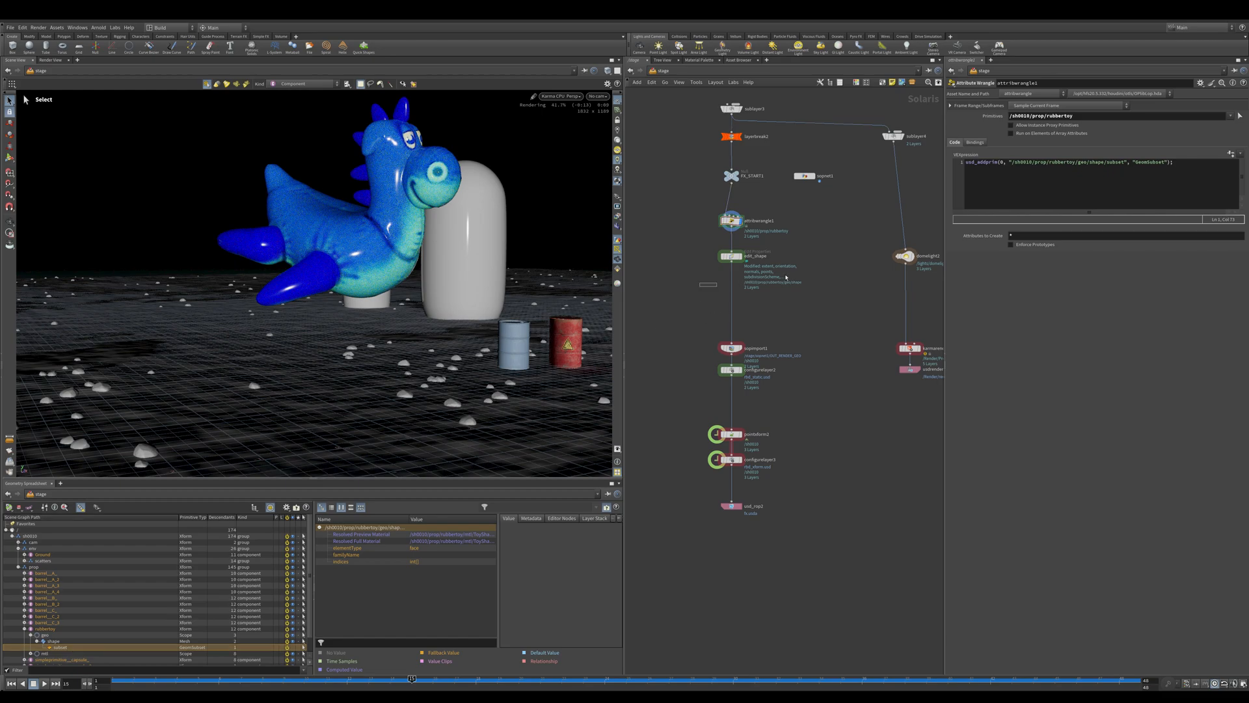
# - Insert a Prune node directly below edit_shape in the node chain
pyautogui.press('Tab')
pyautogui.write('prune')
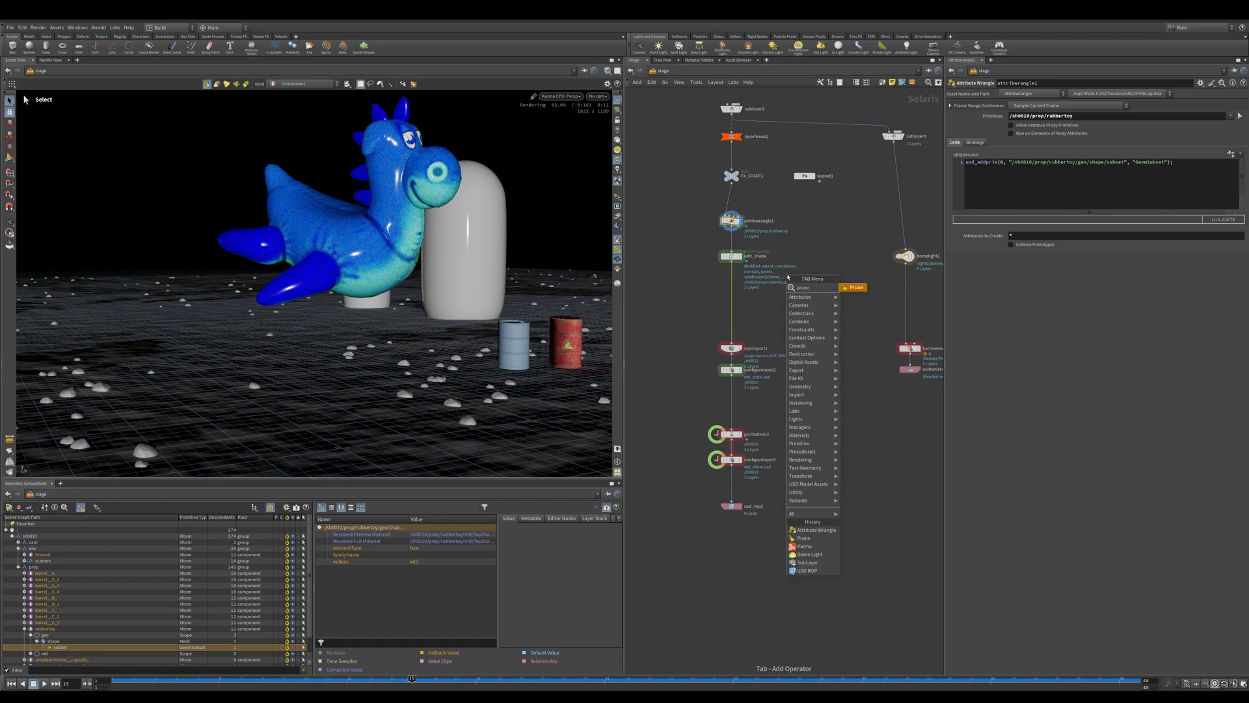
pyautogui.press('Return')
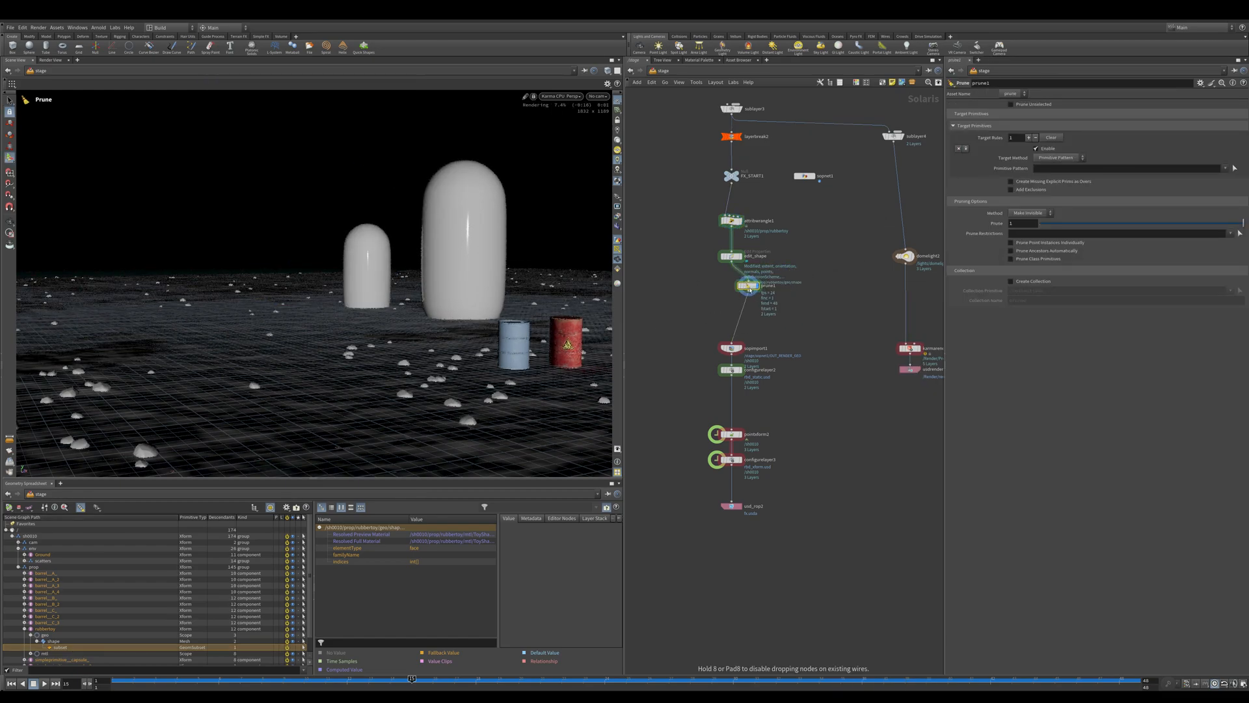
pyautogui.click(733, 296)
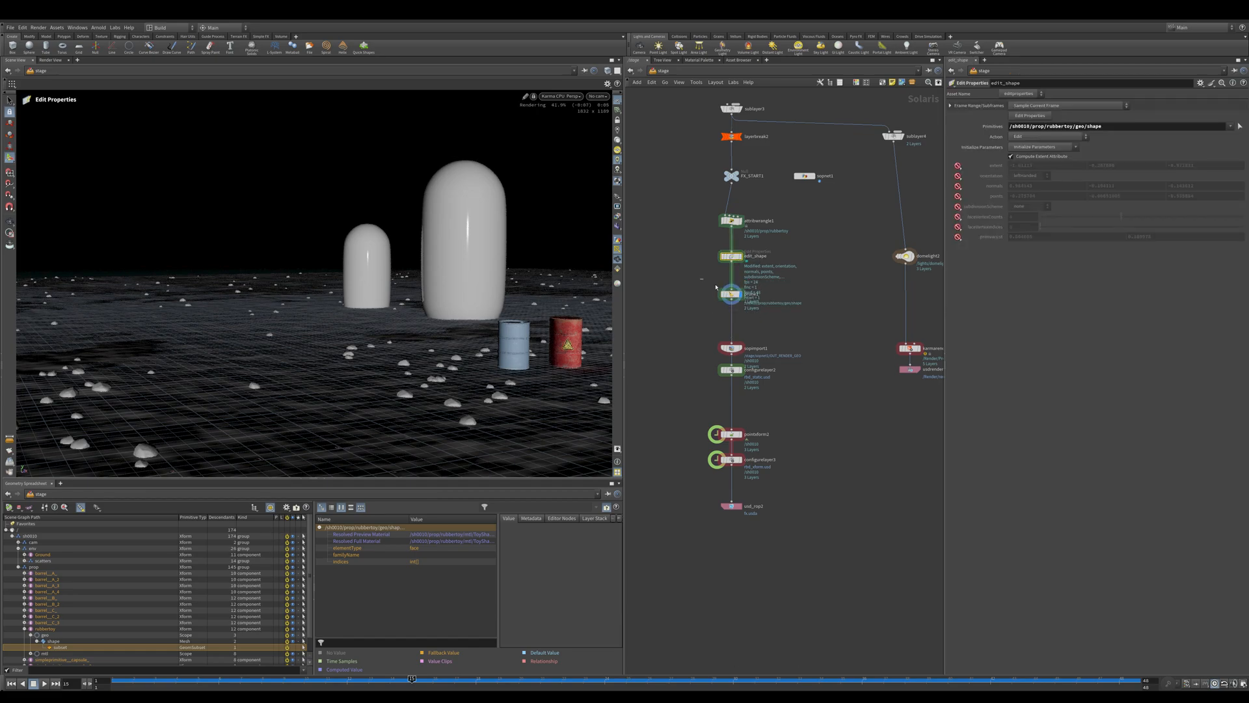
# - Set the Prune node's primitive pattern to %type:GeomSubset and its pruning method to Deactivate
pyautogui.click(1065, 168)
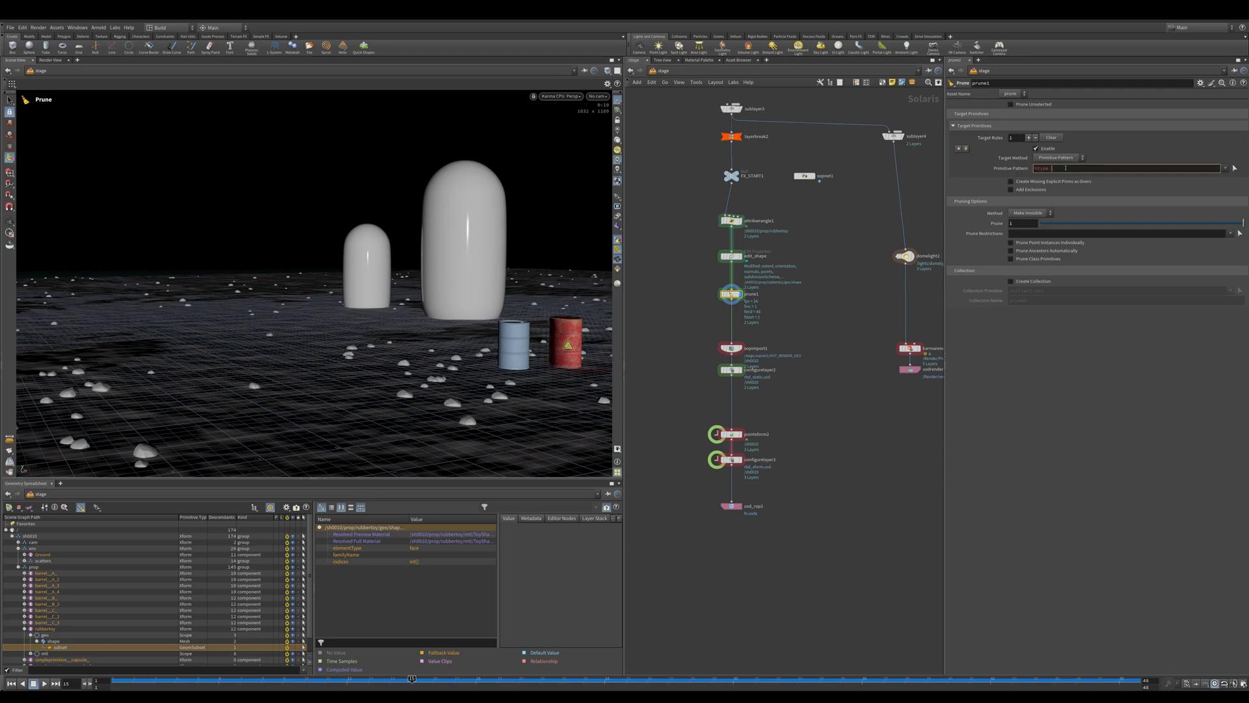
pyautogui.write('%type:GeomSubset')
pyautogui.press('Return')
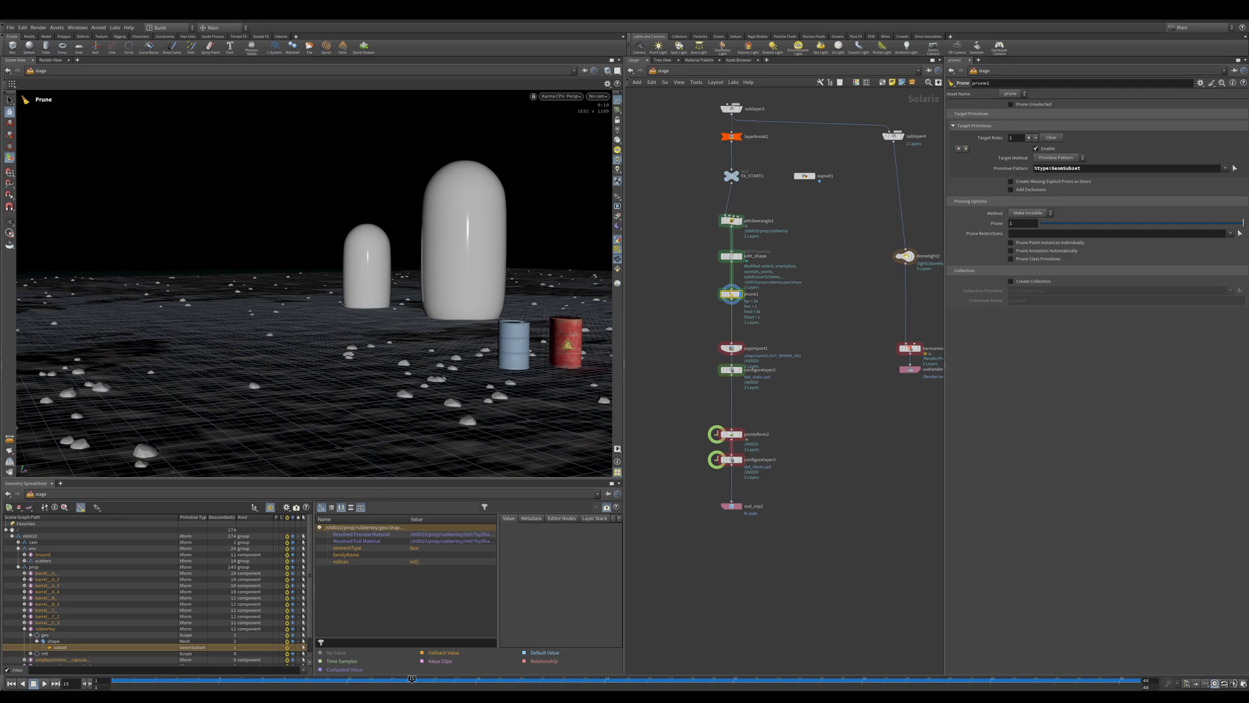
pyautogui.click(1039, 214)
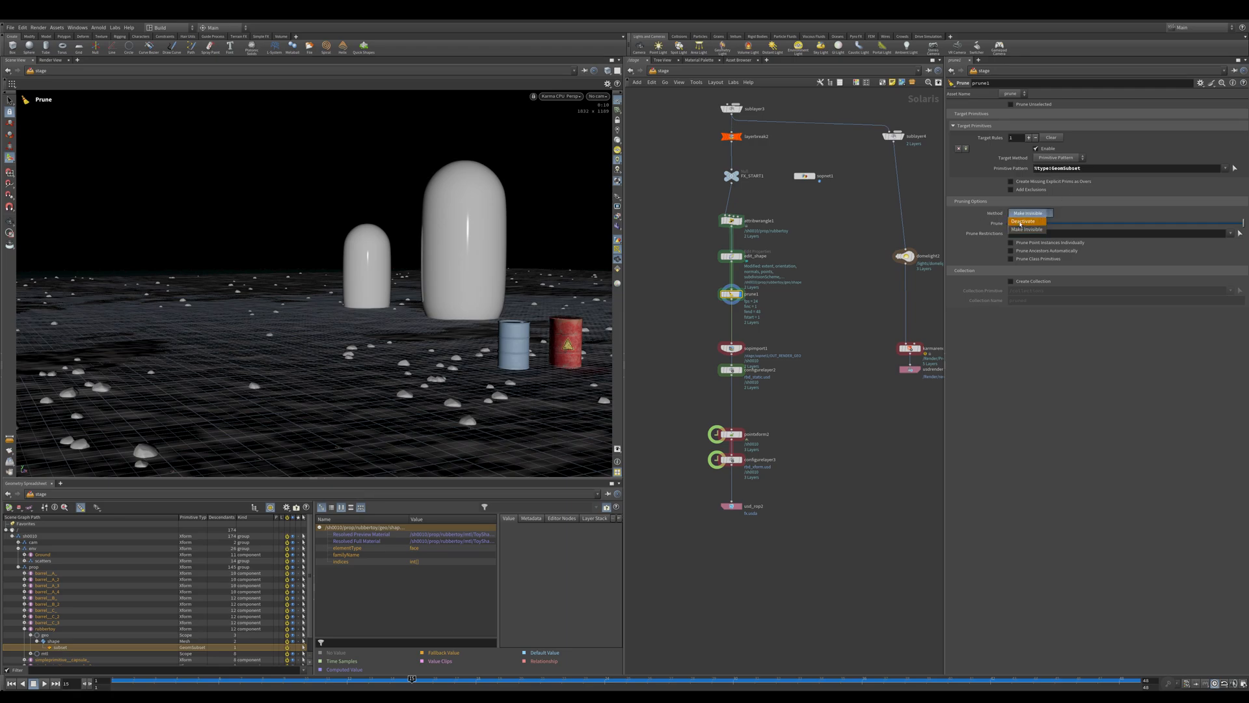
pyautogui.click(1021, 222)
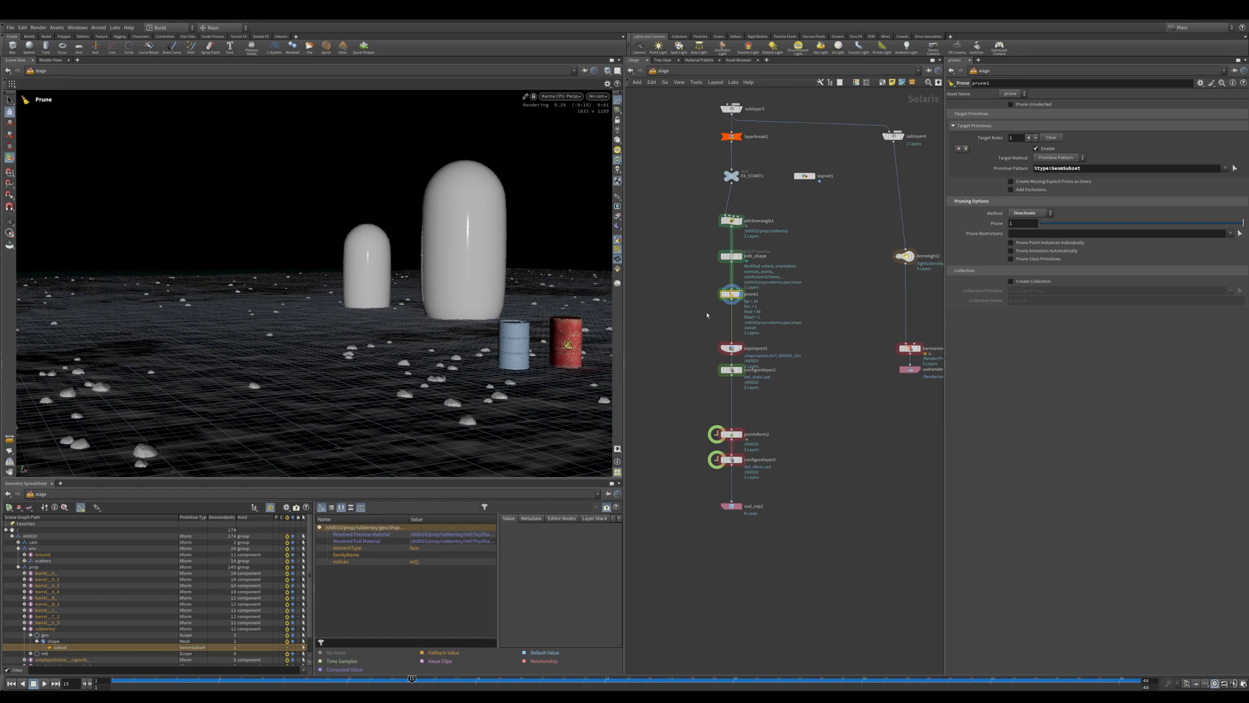
# - Lay out the Attribute Wrangle, edit_shape and Prune nodes compactly in the network
pyautogui.moveTo(707, 315); pyautogui.dragTo(740, 217)
pyautogui.press('l')
pyautogui.moveTo(704, 343); pyautogui.dragTo(706, 316, button='middle')
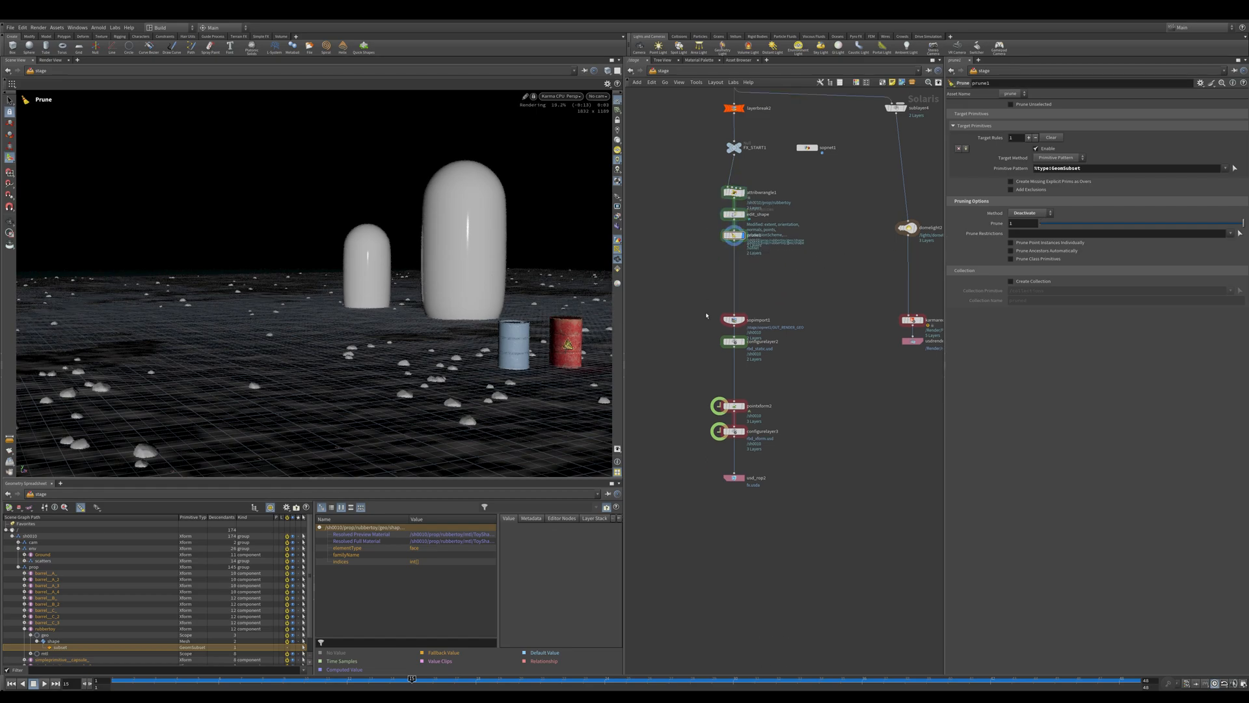